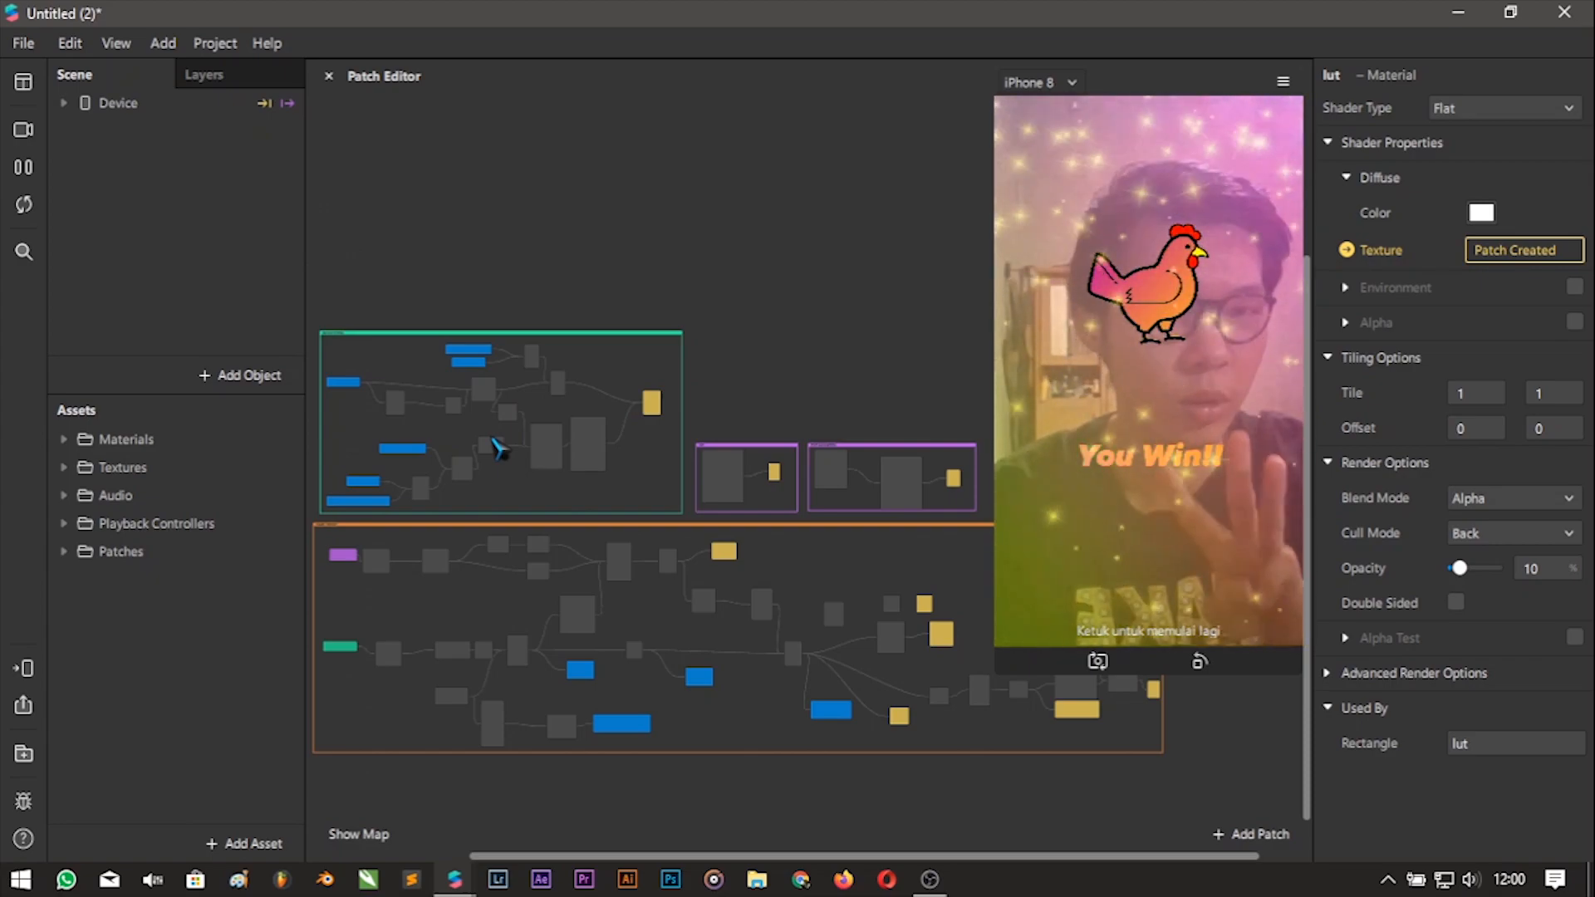
Restart the effect and resize the simulator preview to examine how the finished chicken game plays.
left_click(24, 205)
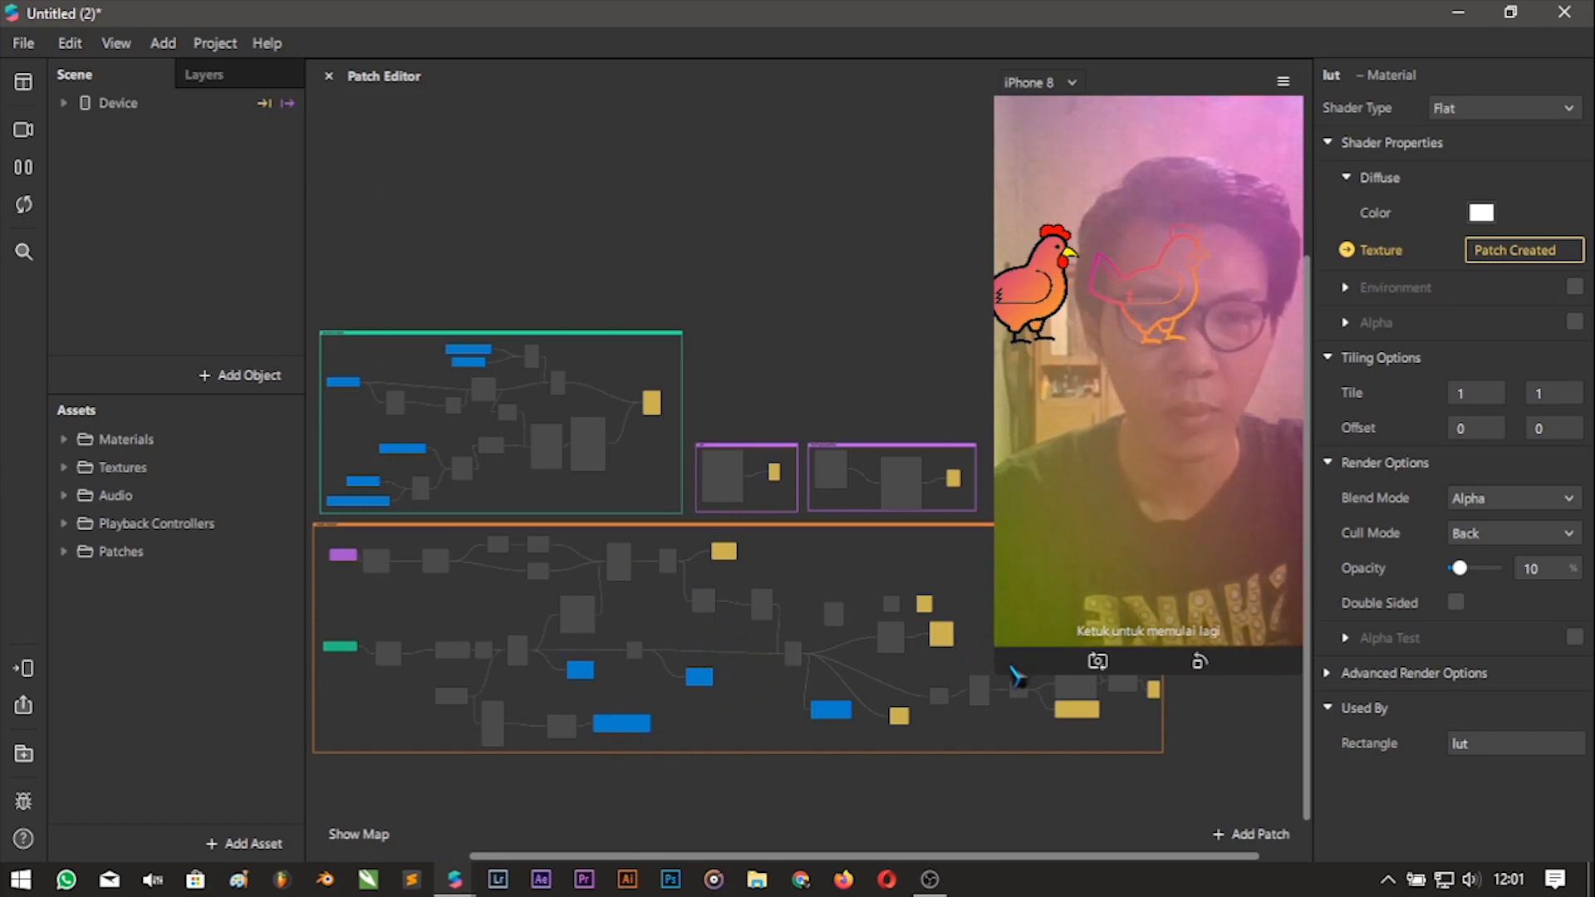
left_click_drag(1010, 671, 1080, 540)
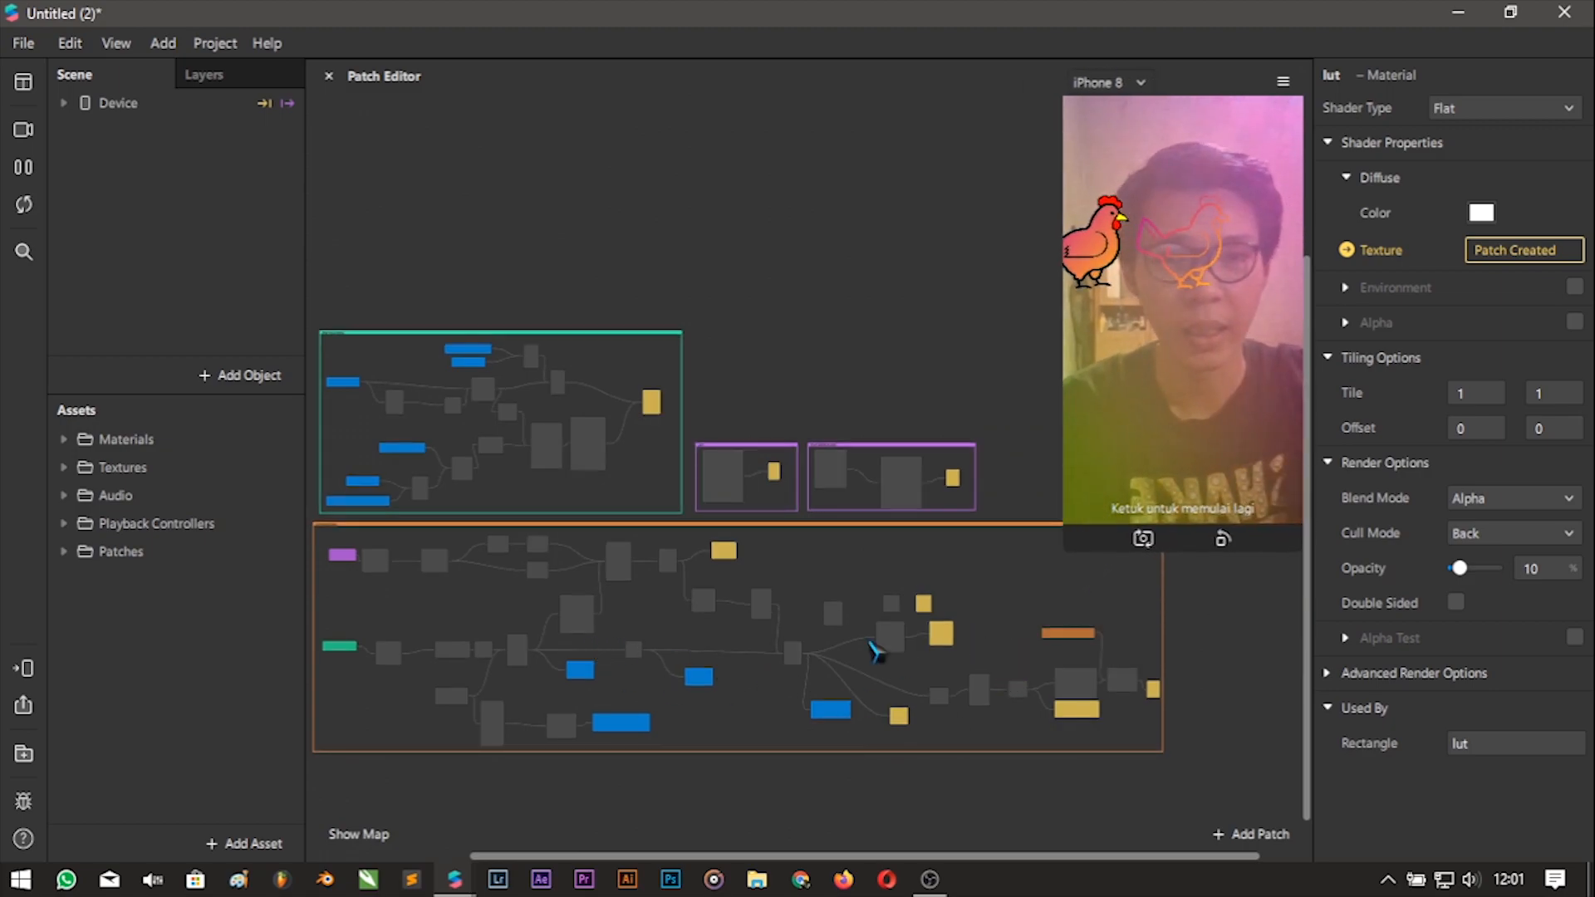
left_click_drag(1077, 565, 940, 770)
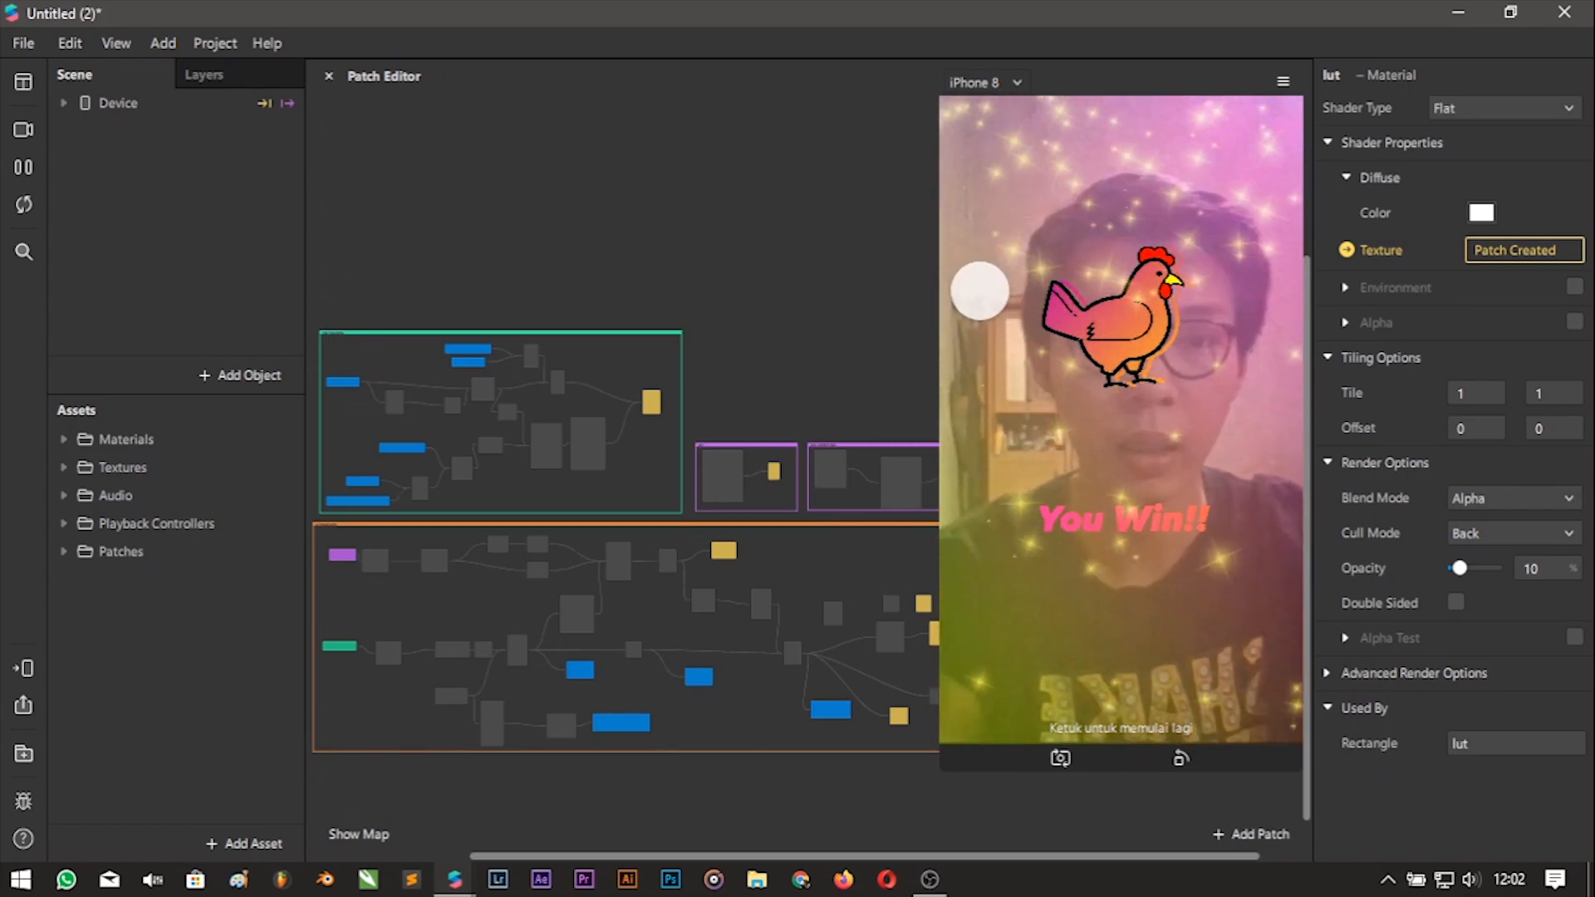
left_click_drag(961, 779, 1022, 669)
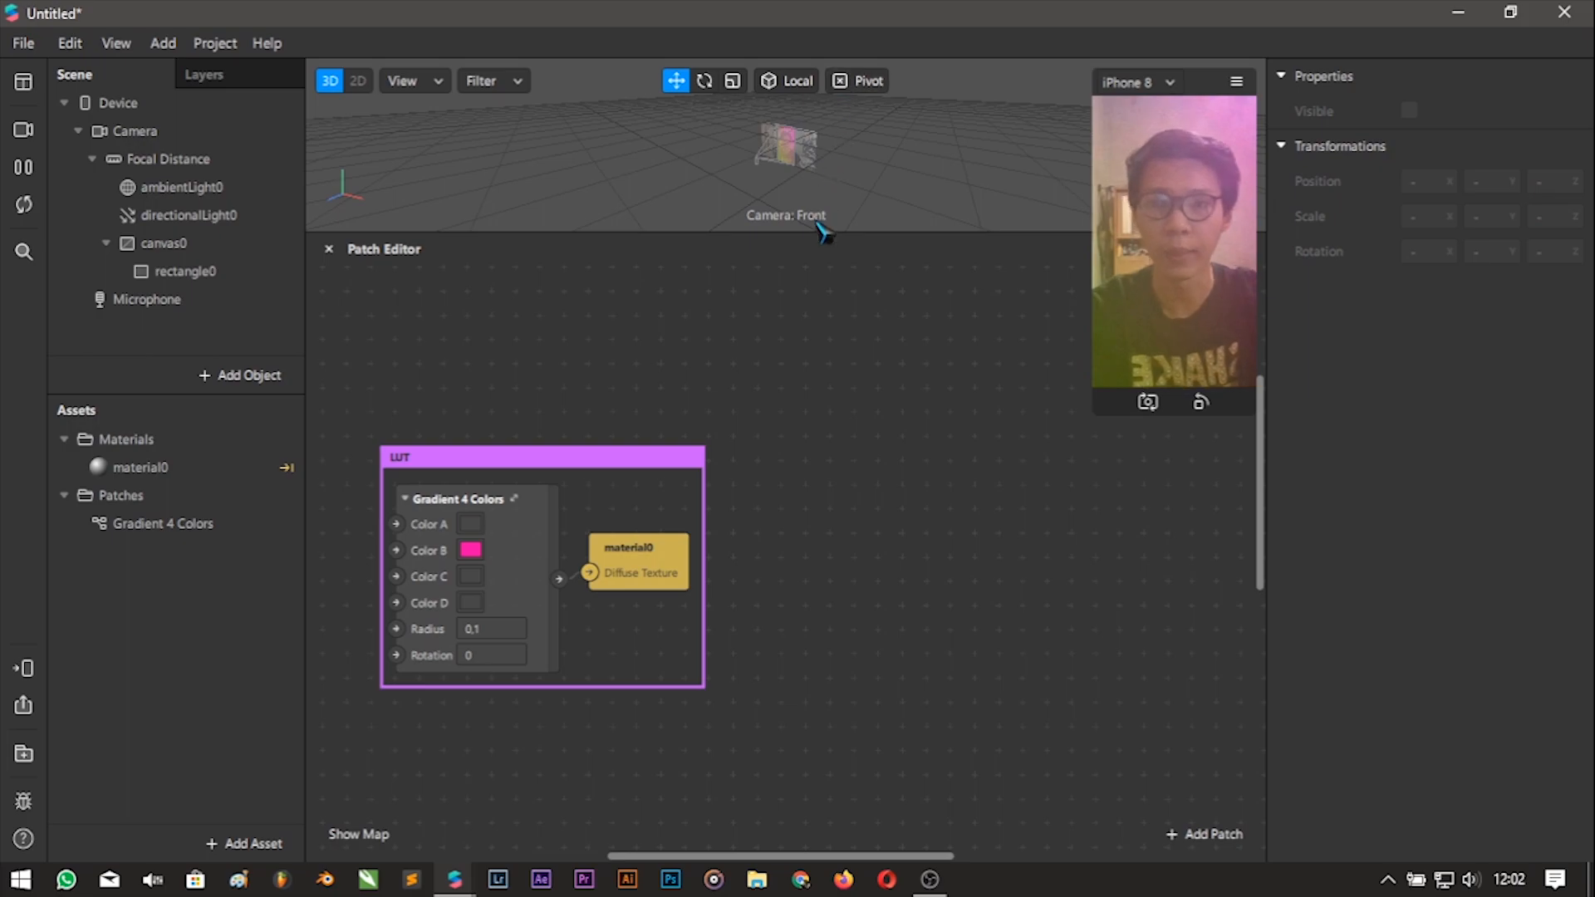
Add a face tracker to the scene and place it between directionalLight0 and canvas0, giving the Patch Editor more room.
left_click_drag(729, 249, 759, 117)
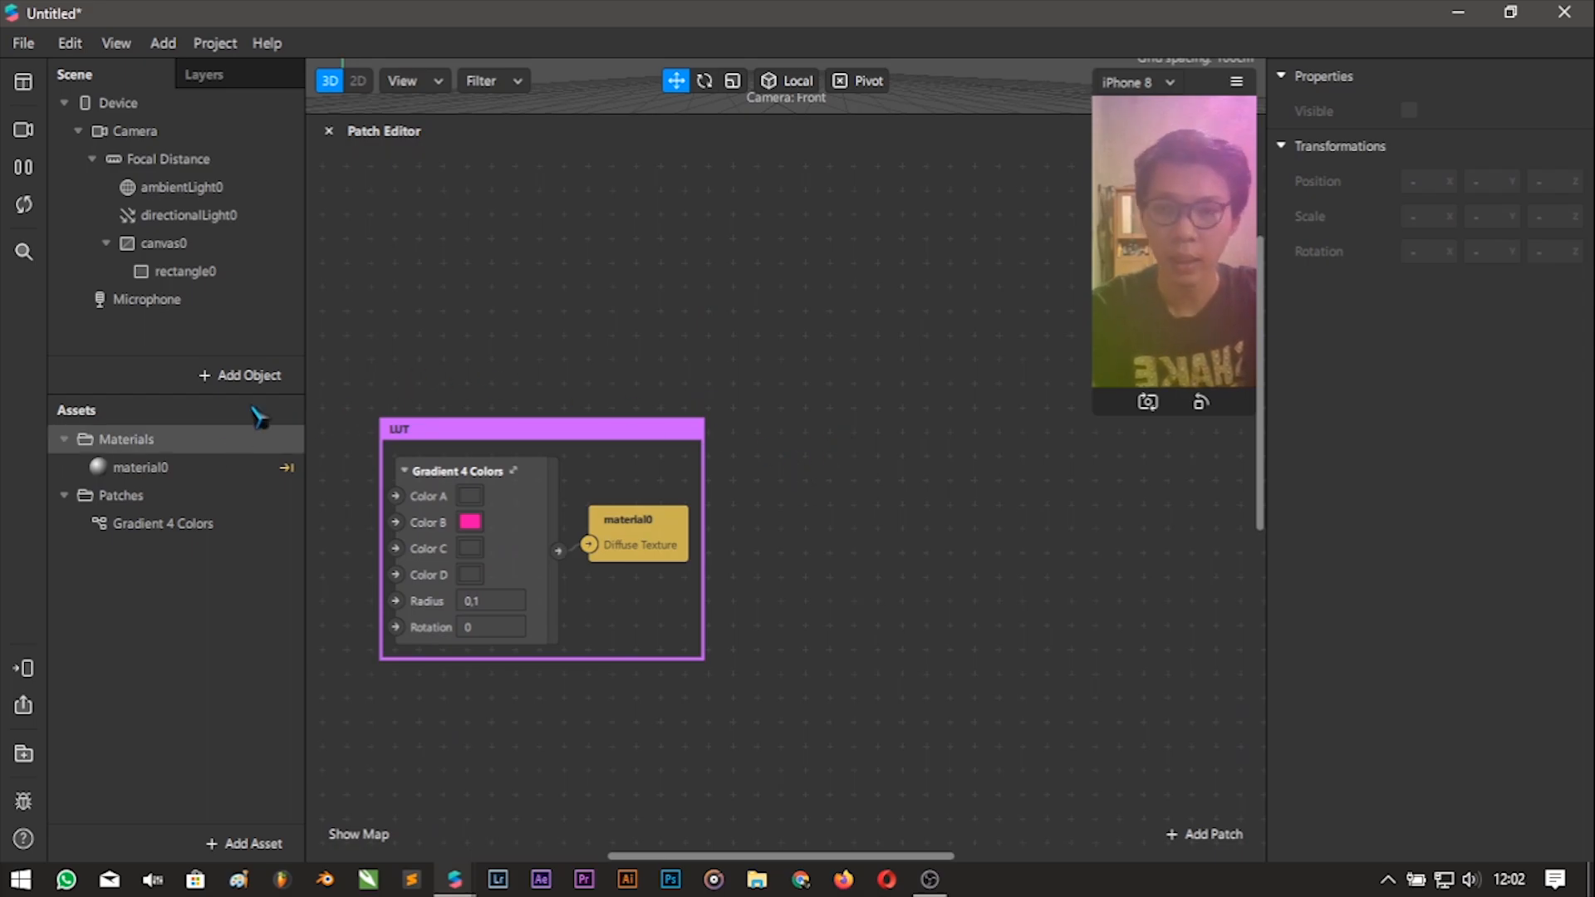
left_click(247, 376)
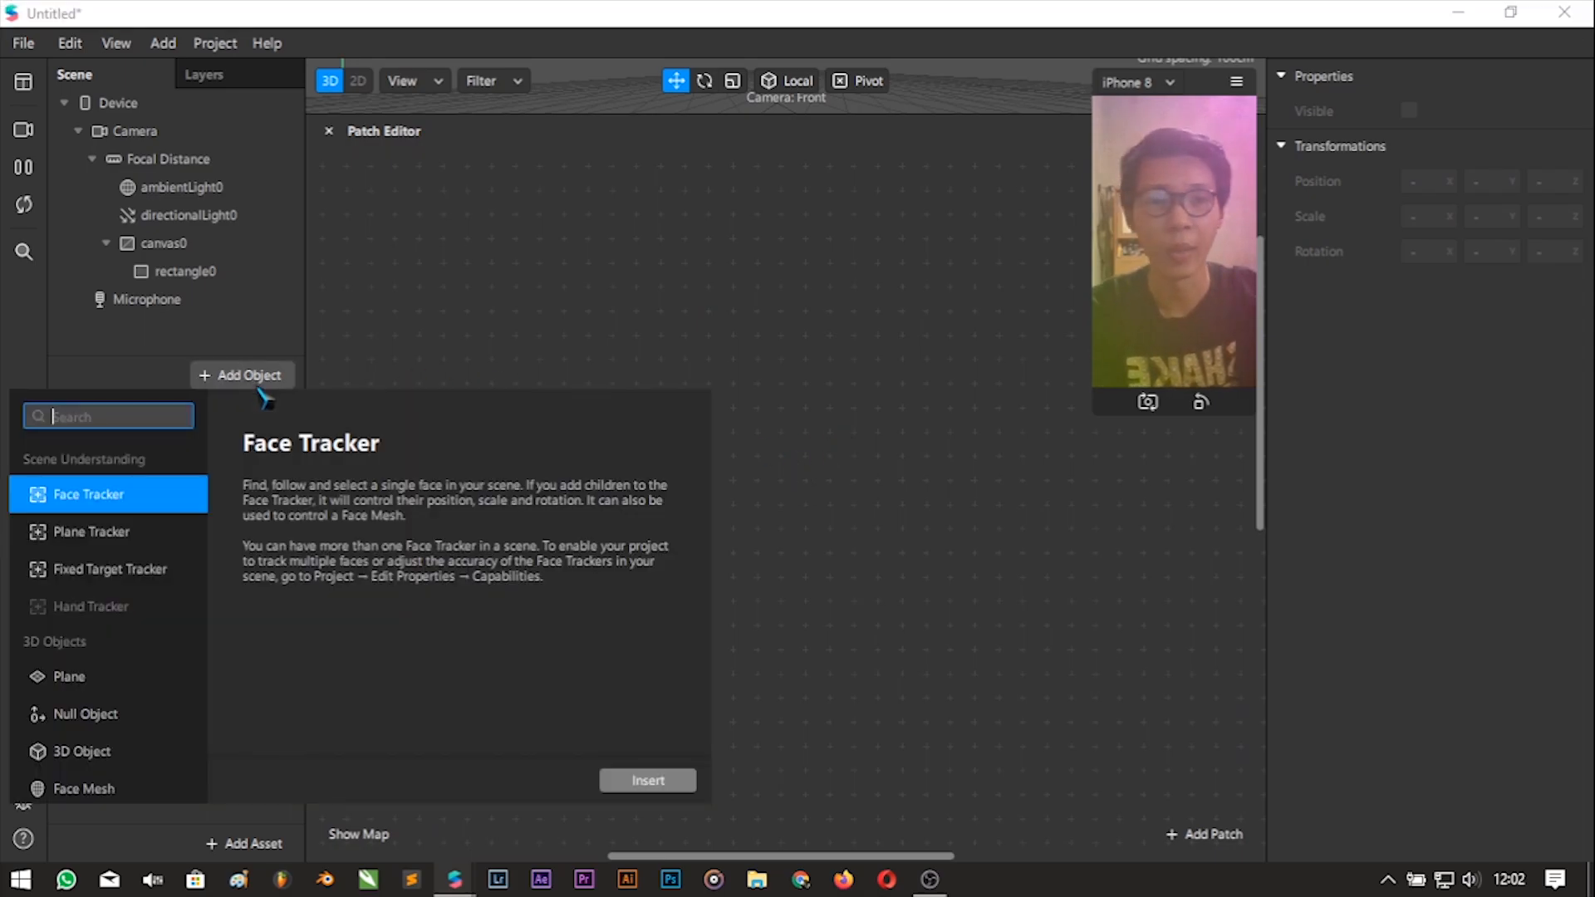
type("face")
key("Down")
key("Return")
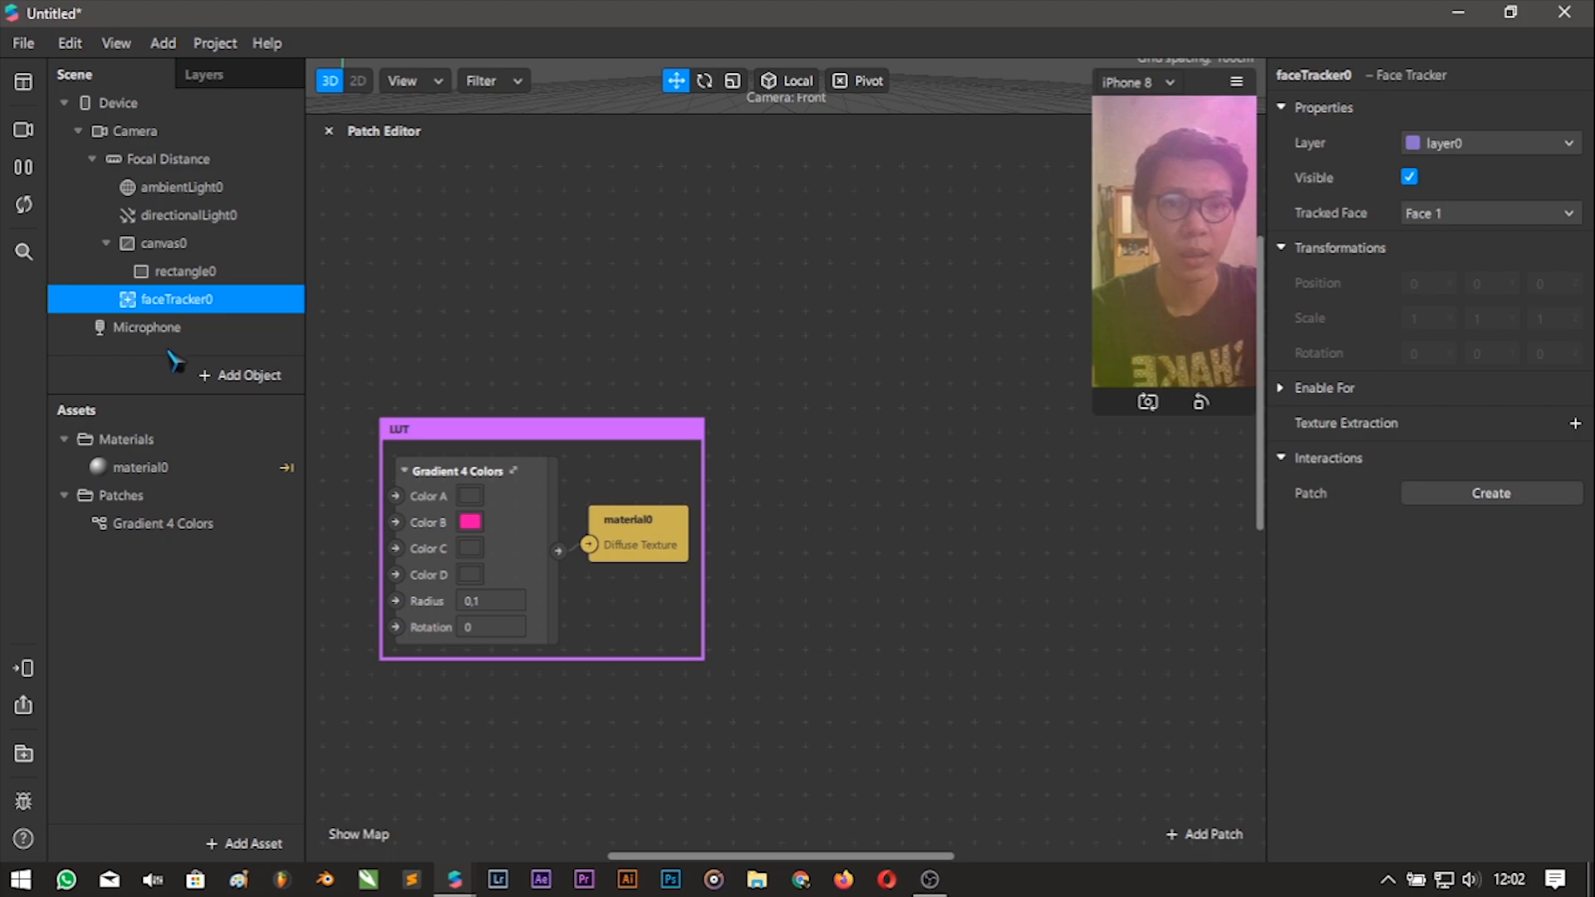
left_click_drag(171, 299, 170, 229)
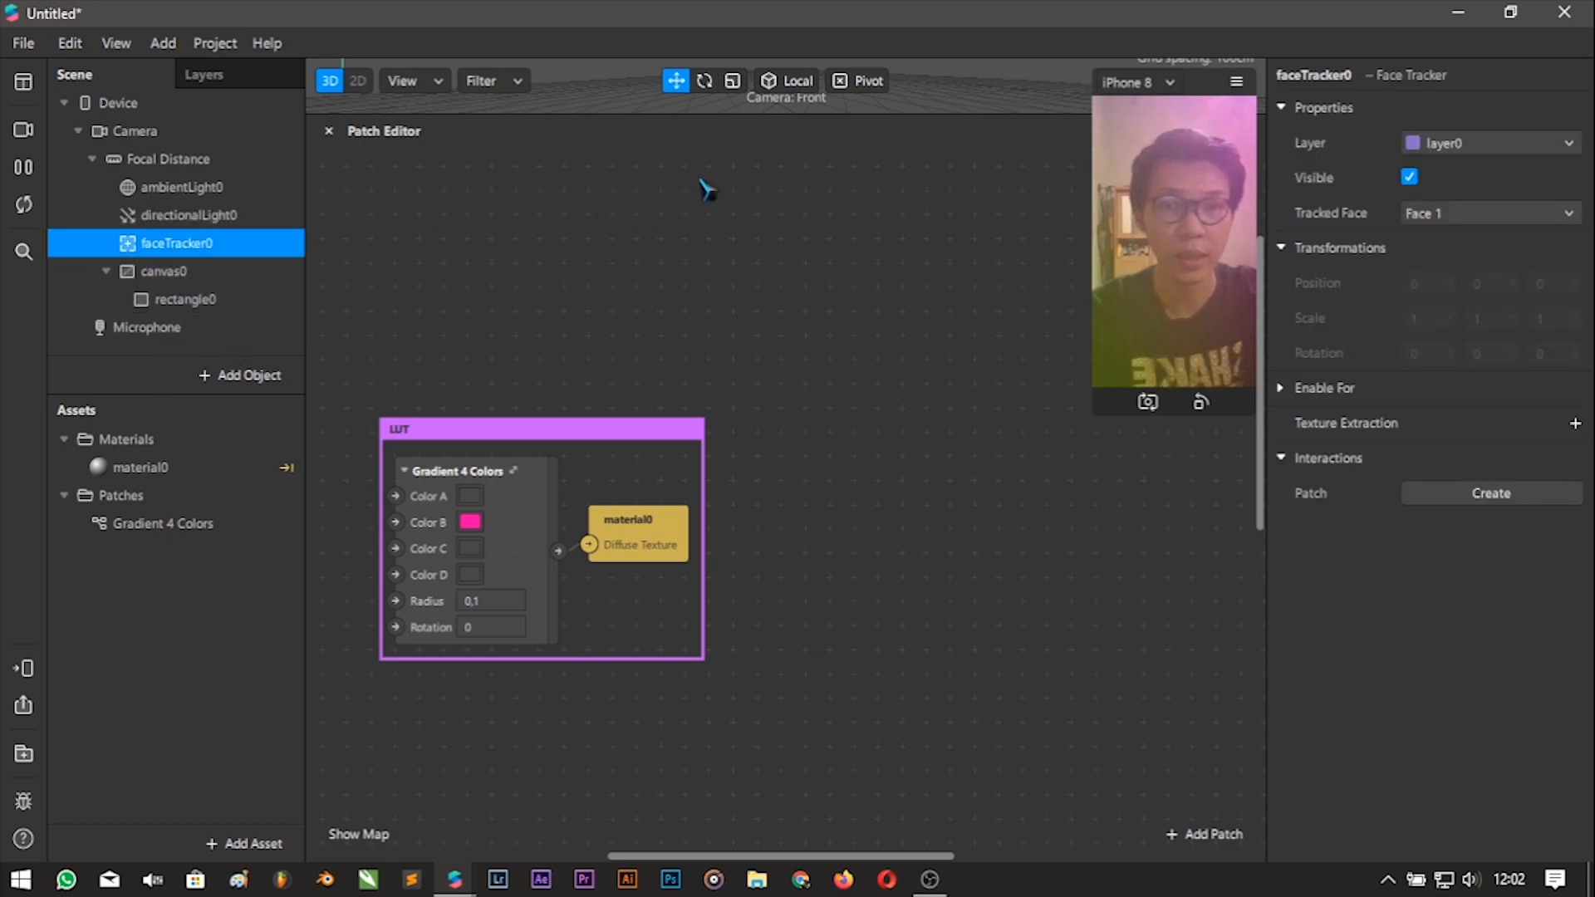
Move the LUT patch group away to clear space in the Patch Editor for new patches.
scroll(757, 452, "down", 2)
scroll(796, 506, "down", 2, "ctrl")
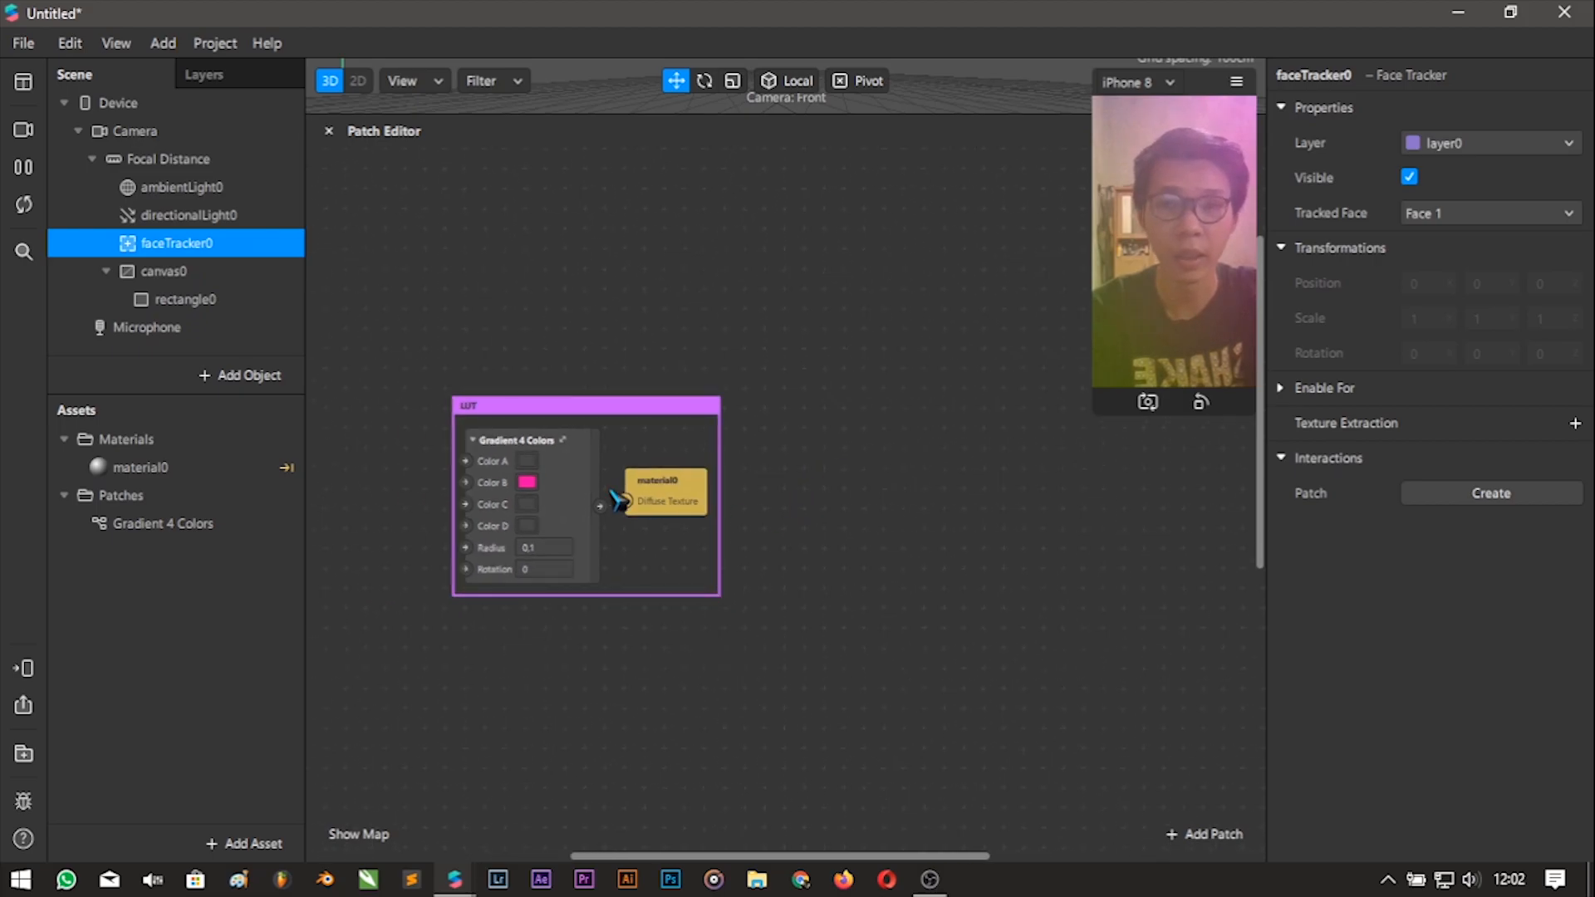
left_click_drag(584, 415, 1121, 519)
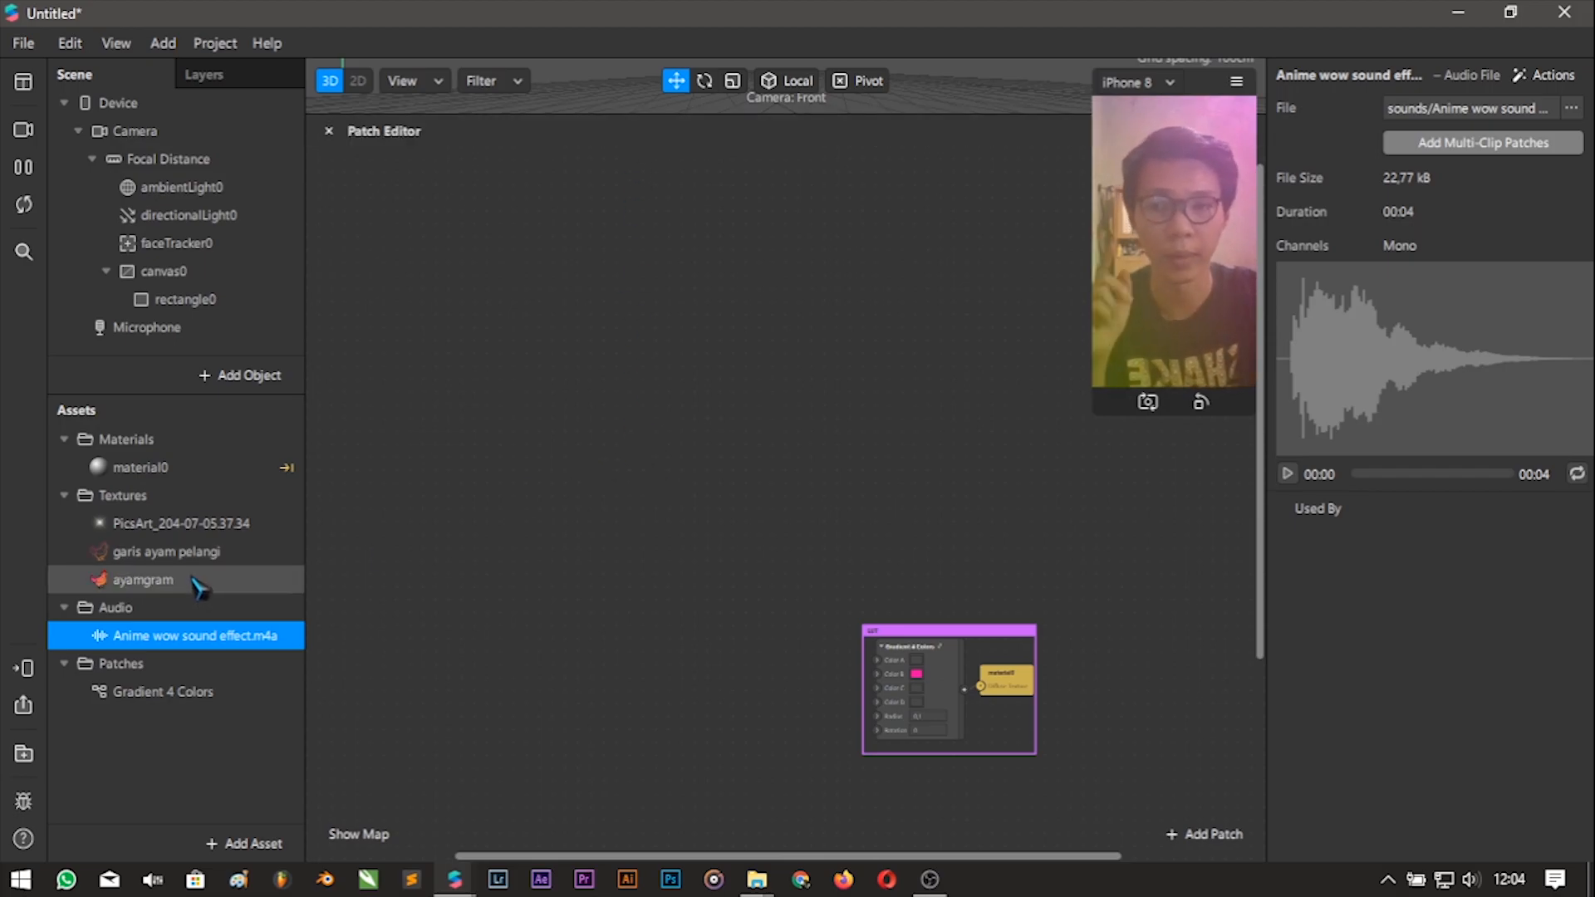
Examine the imported PicsArt_204-07-05.37.34, garis ayam pelangi and ayamgram textures, the compression settings, and the Anime wow sound effect audio.
left_click(171, 552)
left_click(196, 636)
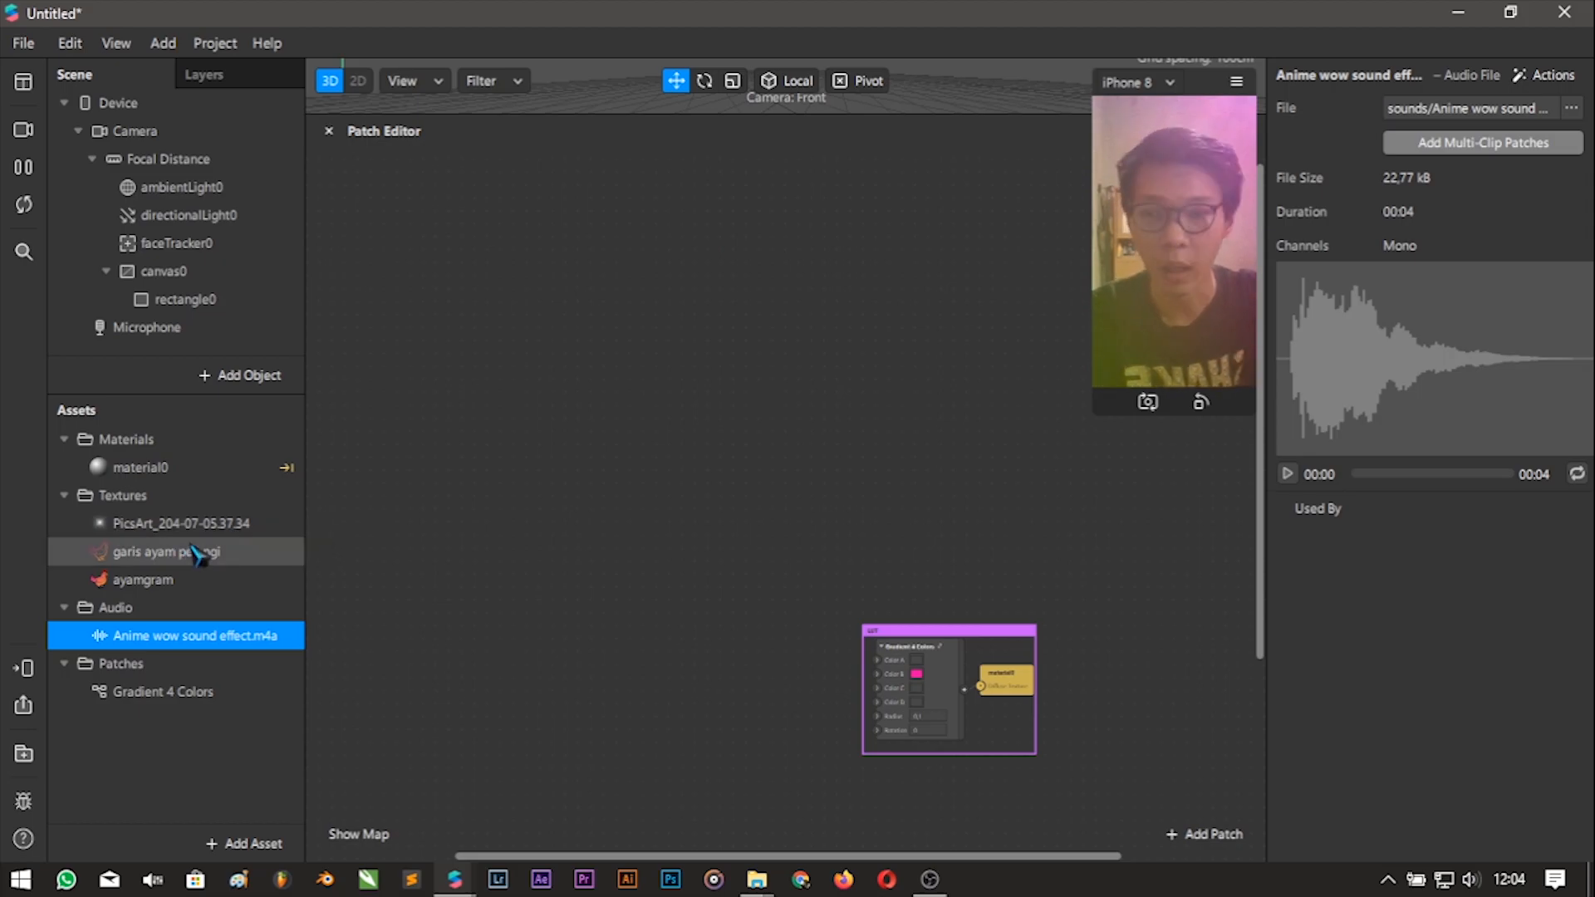
left_click(229, 554)
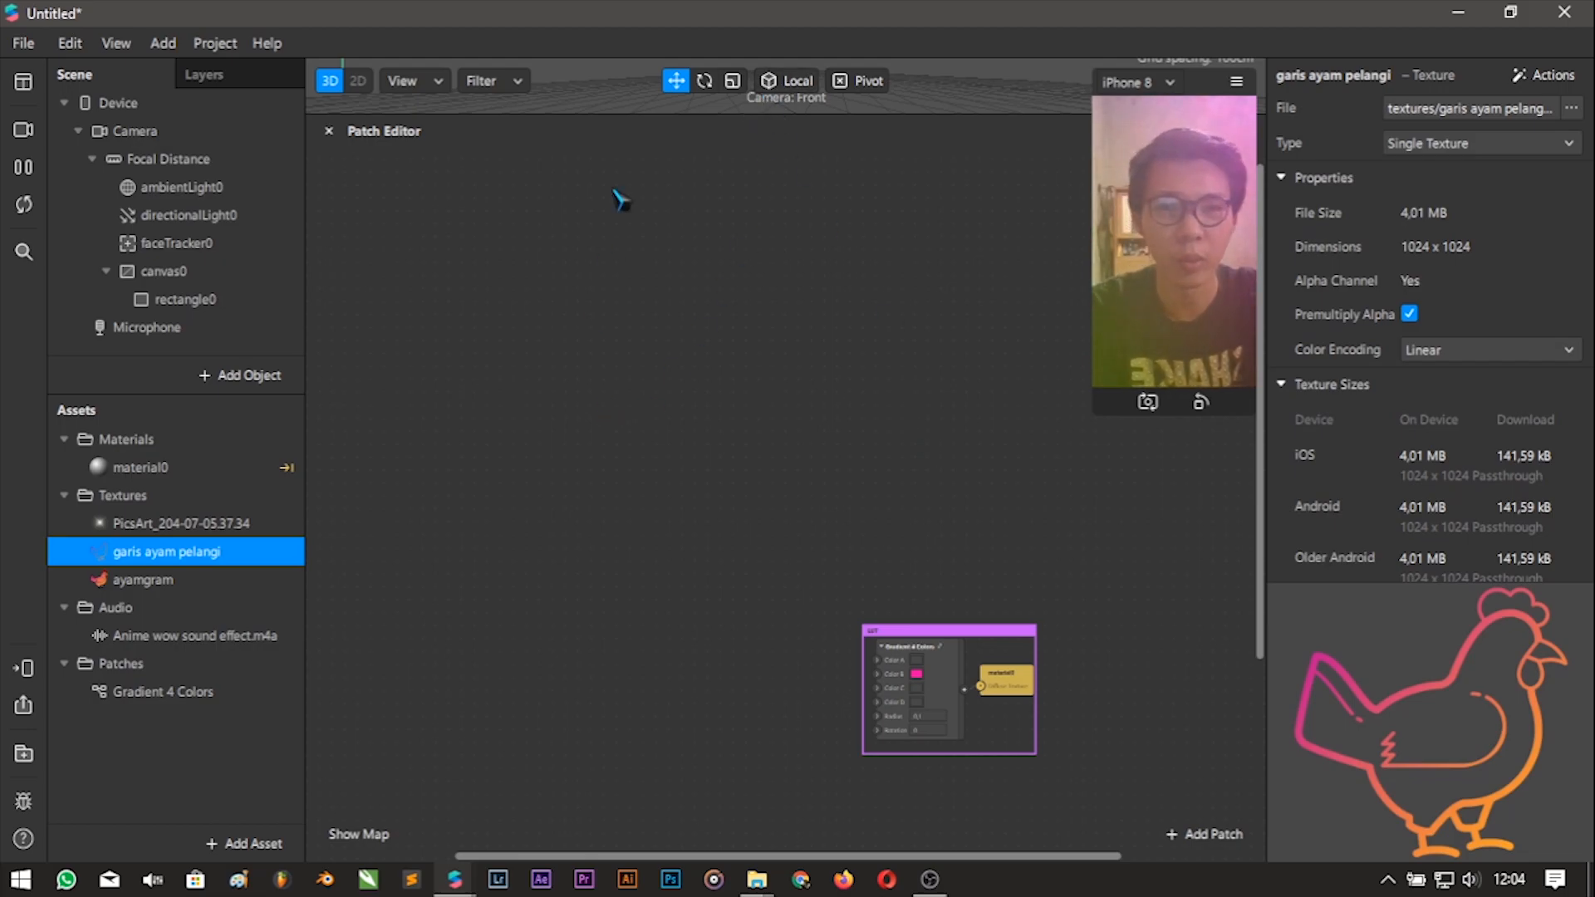
left_click(154, 579)
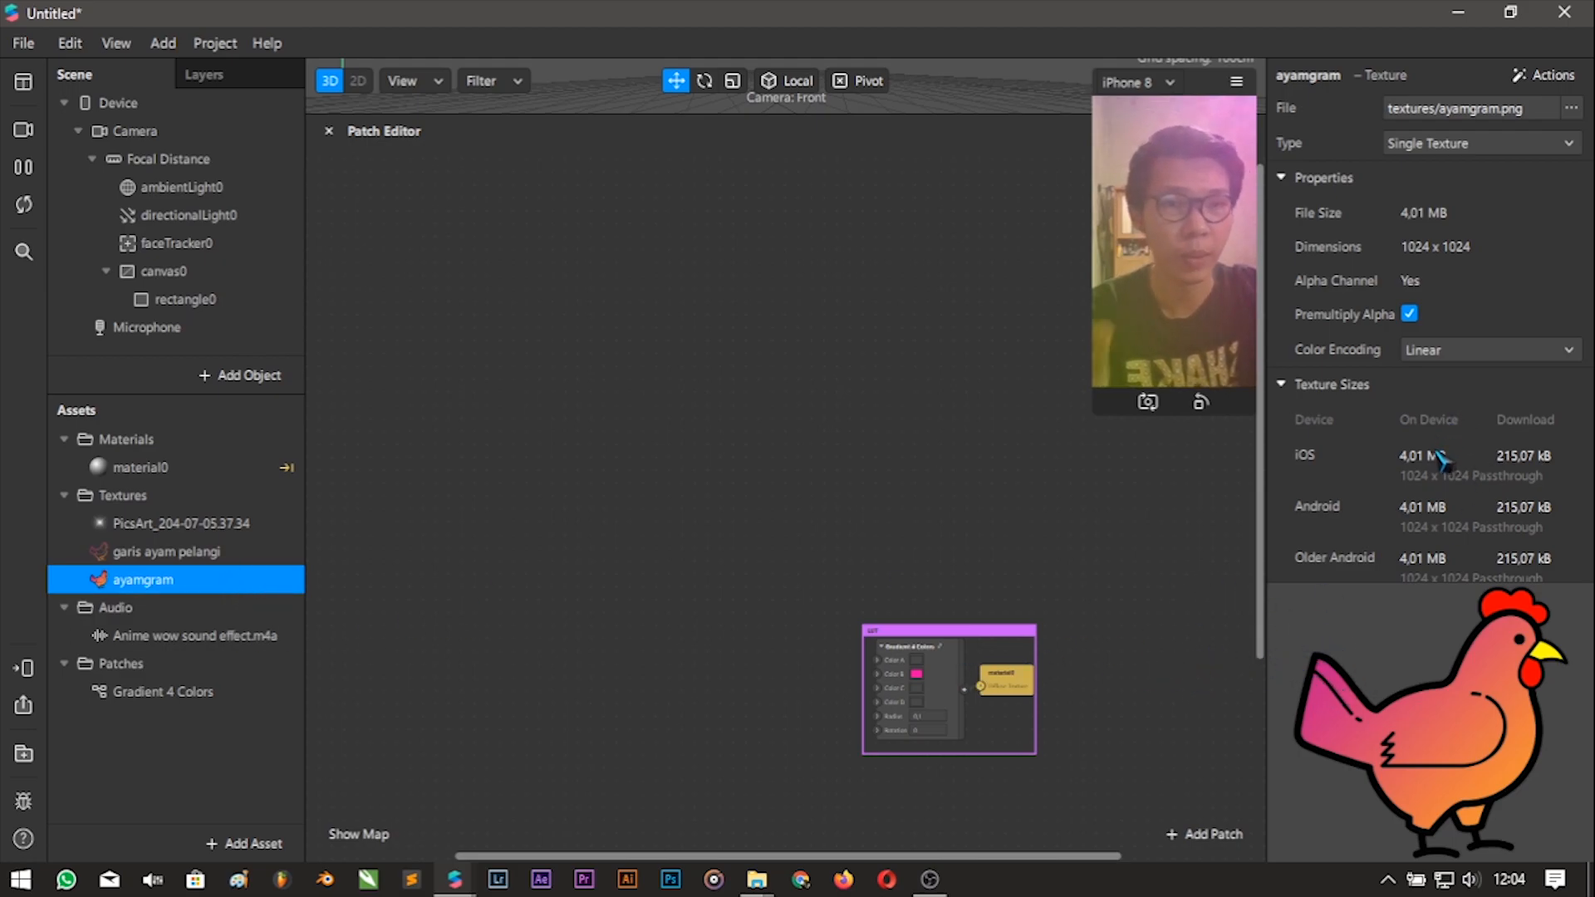
scroll(1444, 461, "down", 4)
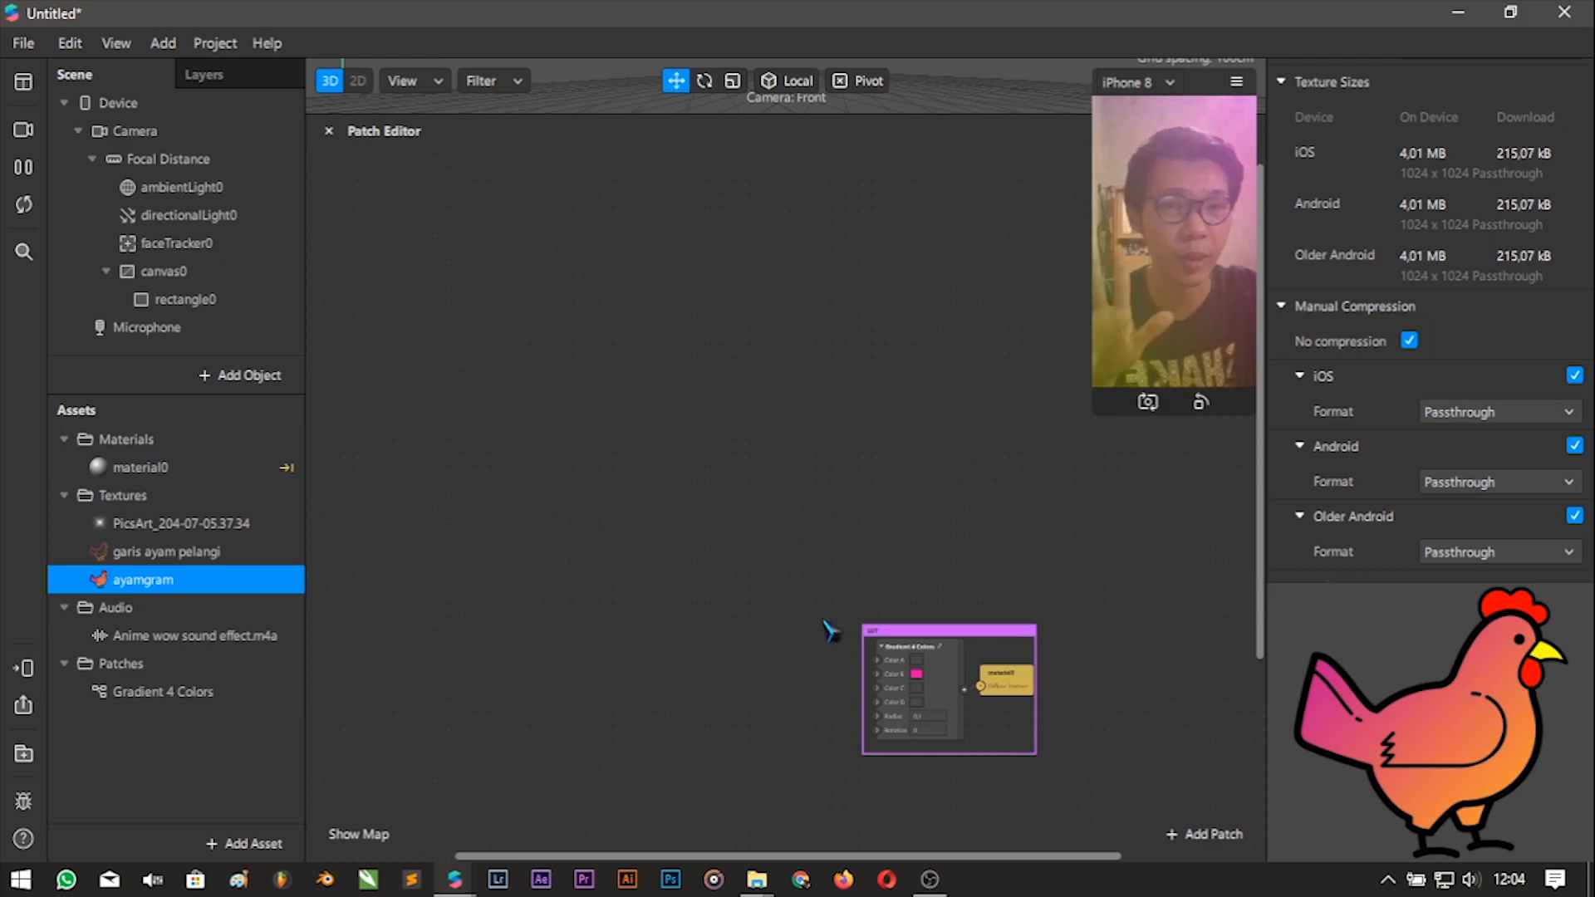
left_click(249, 552)
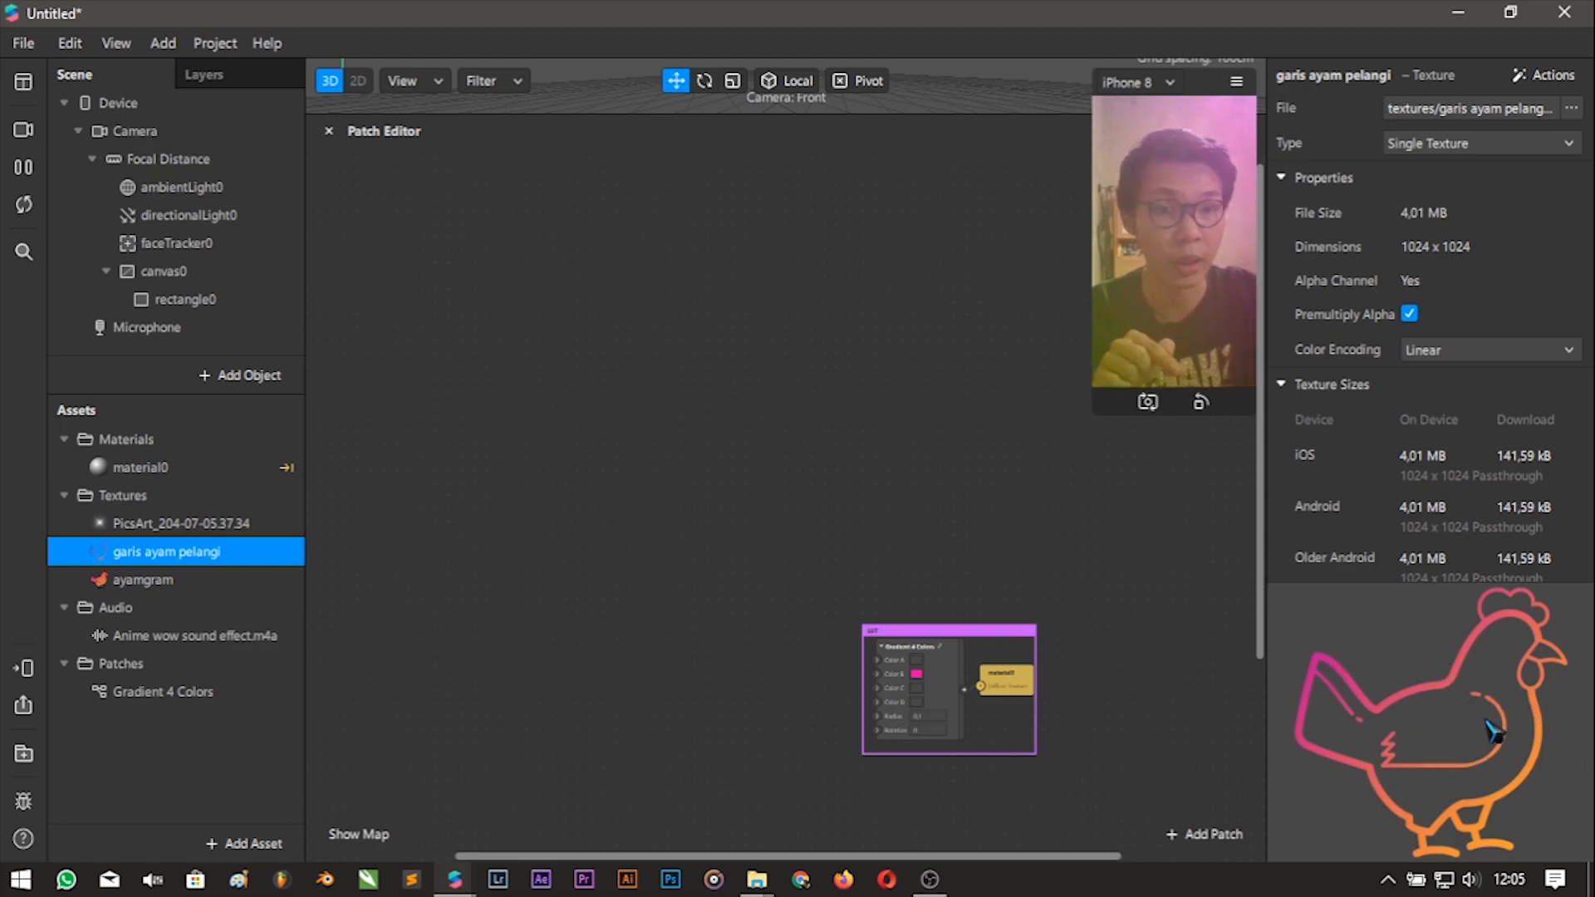
left_click(108, 585)
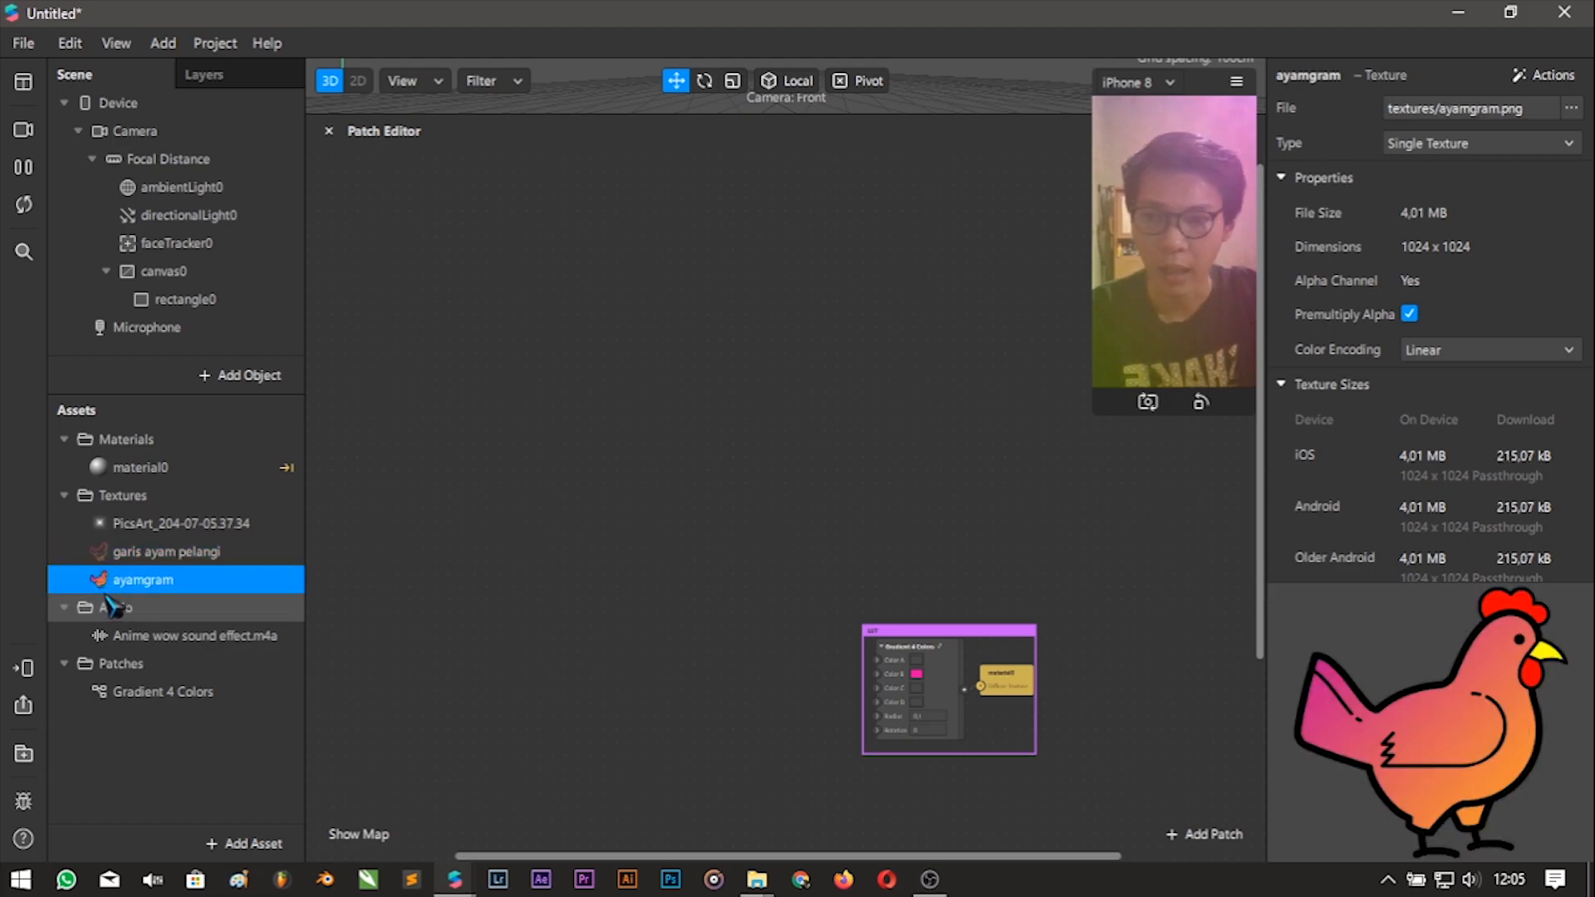
left_click(129, 551)
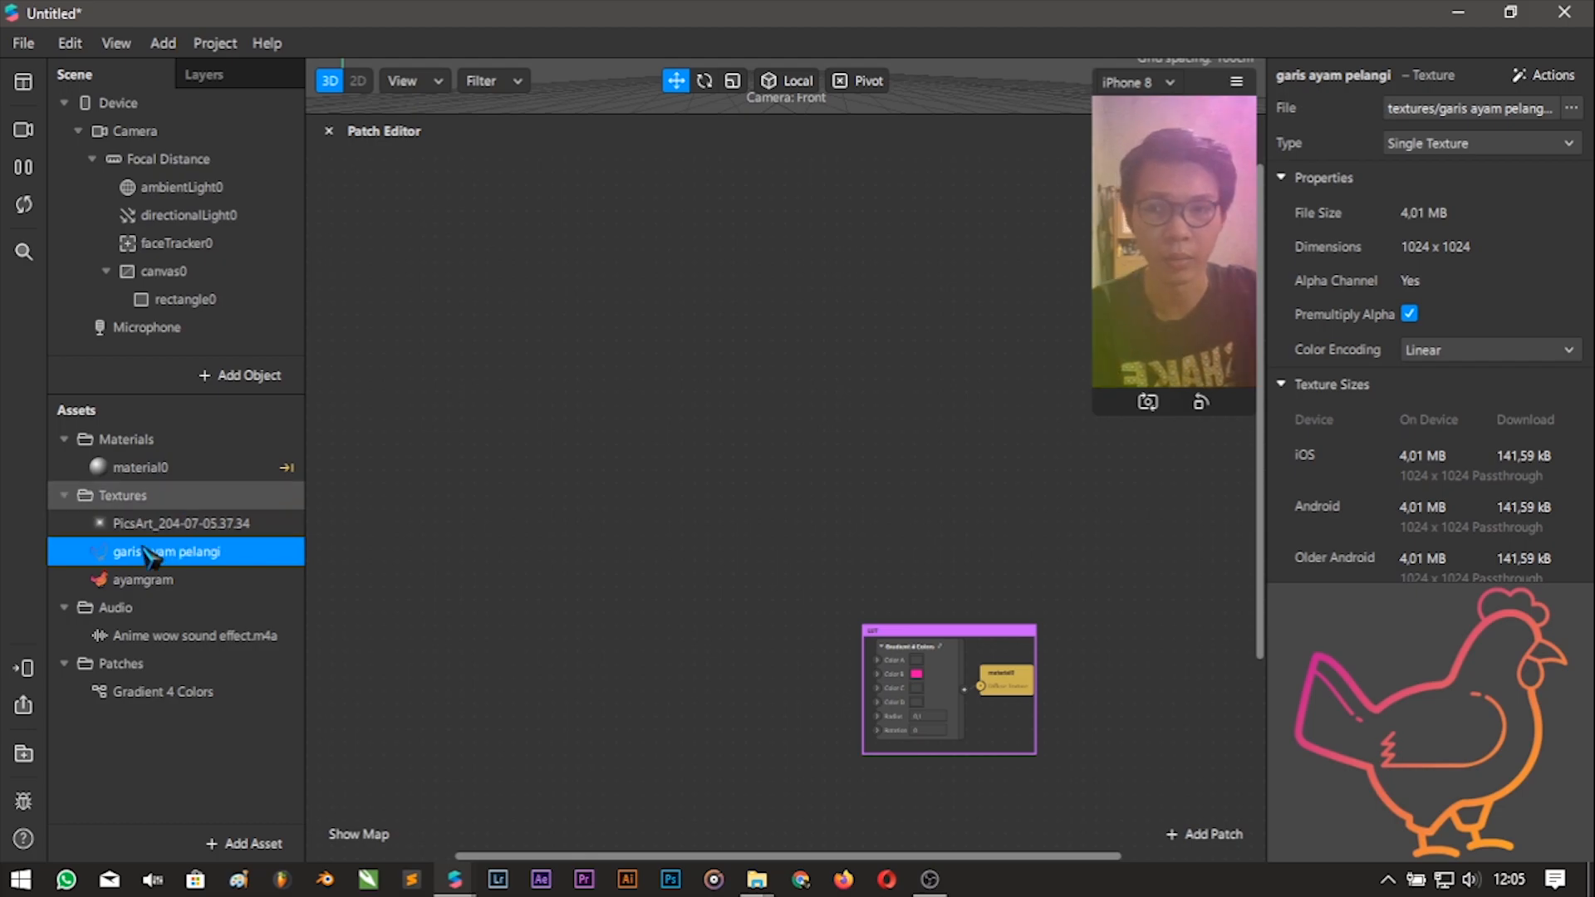
left_click(174, 524)
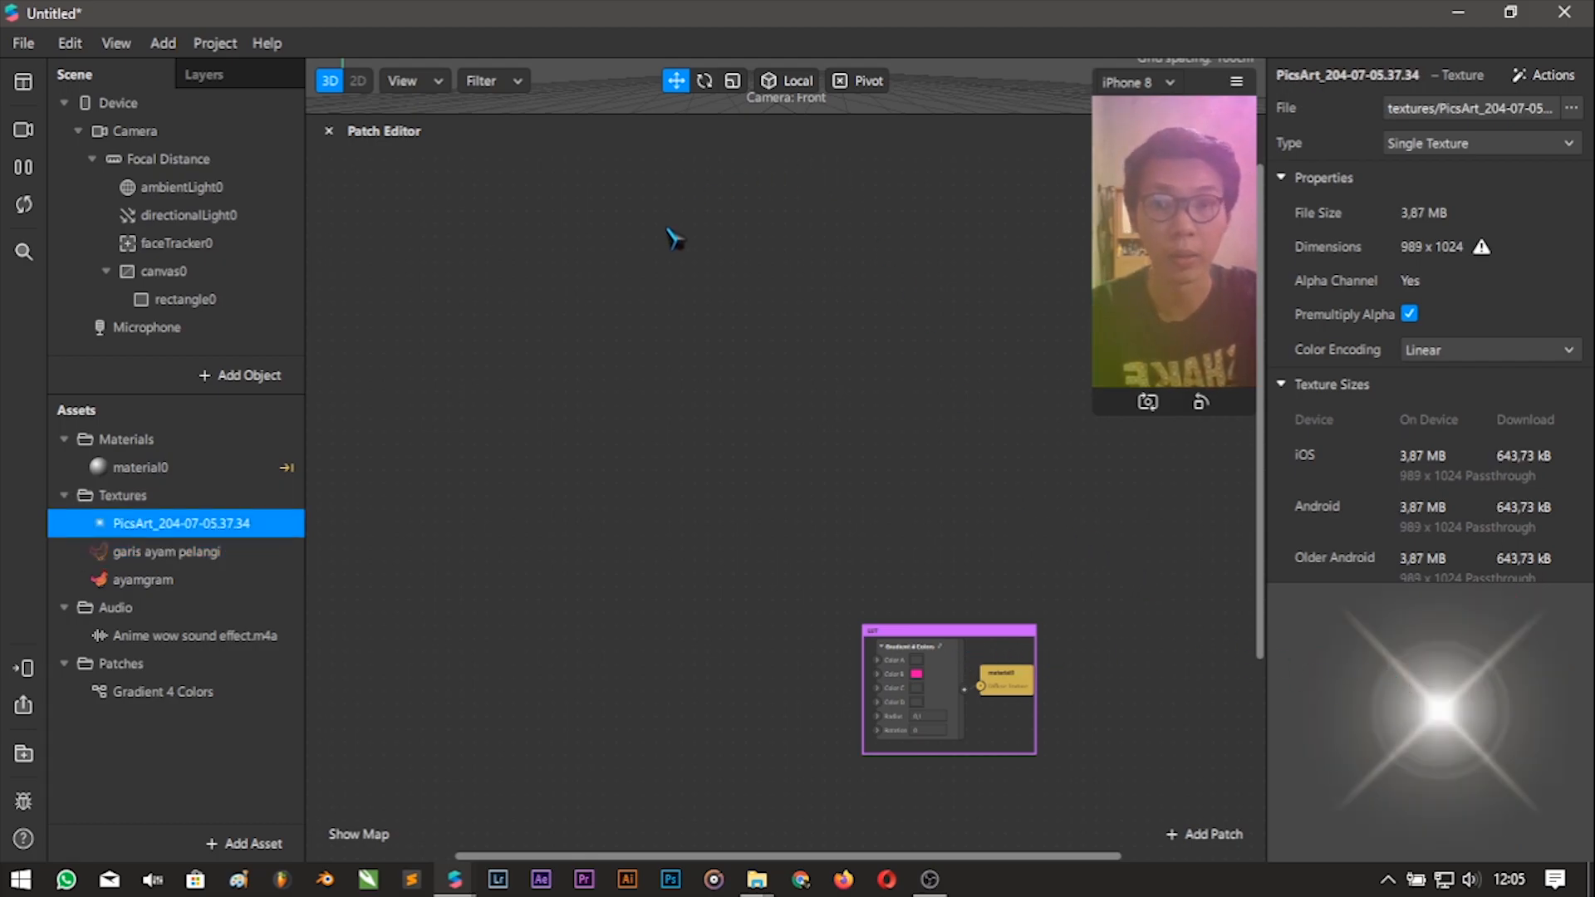
Add patches for Device and faceTracker0 to the Patch Editor, with Device above the face tracking chain.
scroll(581, 381, "up", 1)
left_click_drag(103, 104, 498, 349)
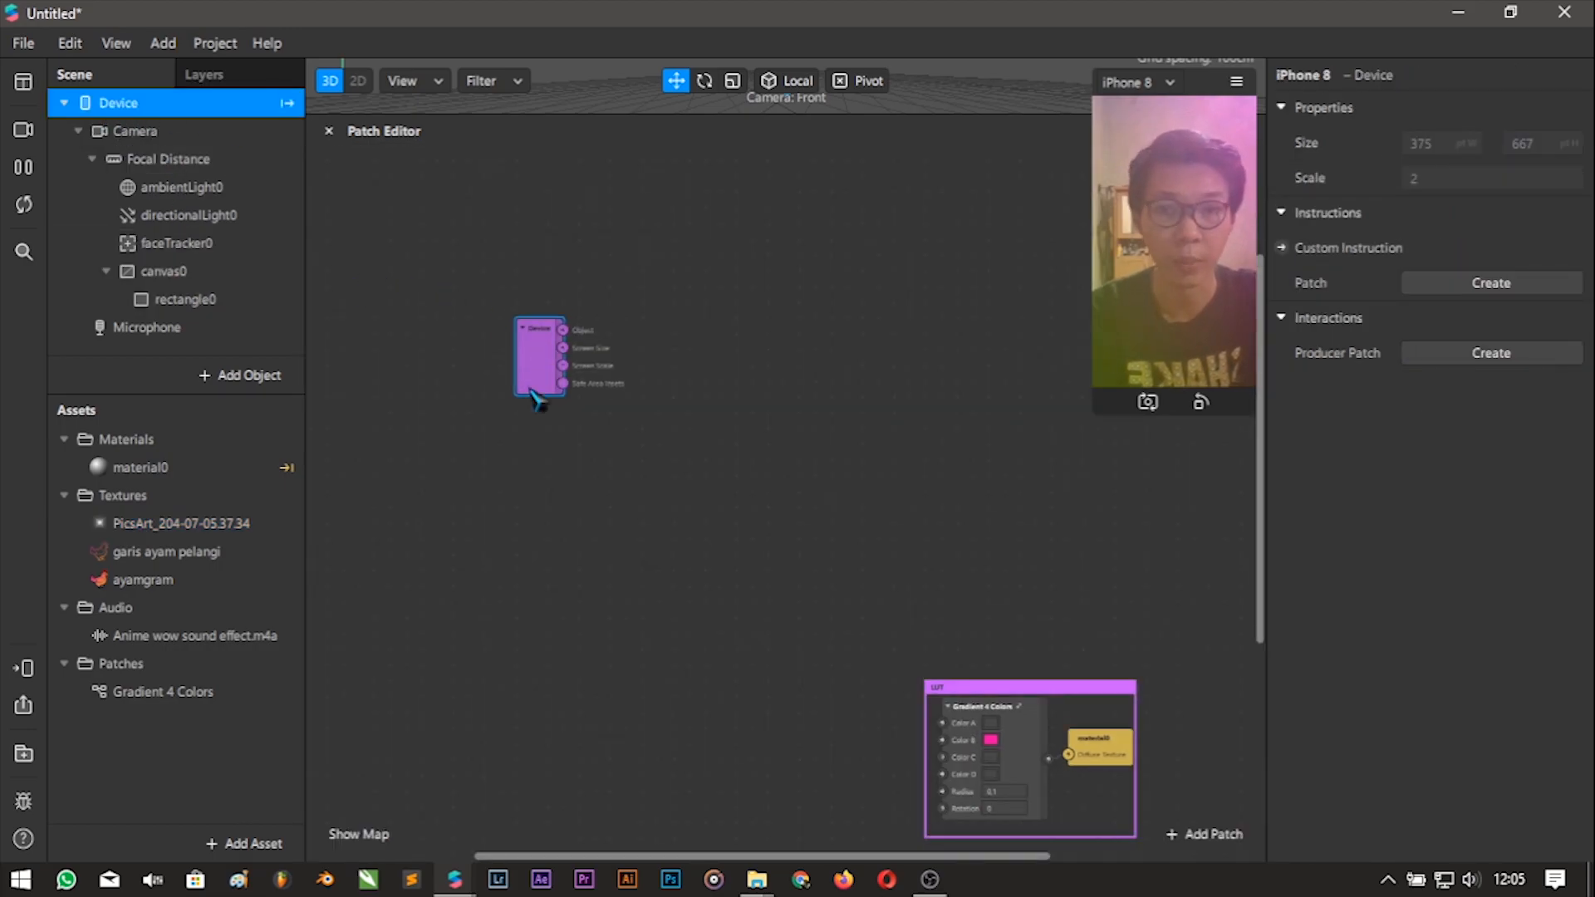
left_click_drag(126, 257, 535, 561)
left_click_drag(529, 395, 528, 378)
scroll(609, 492, "up", 2)
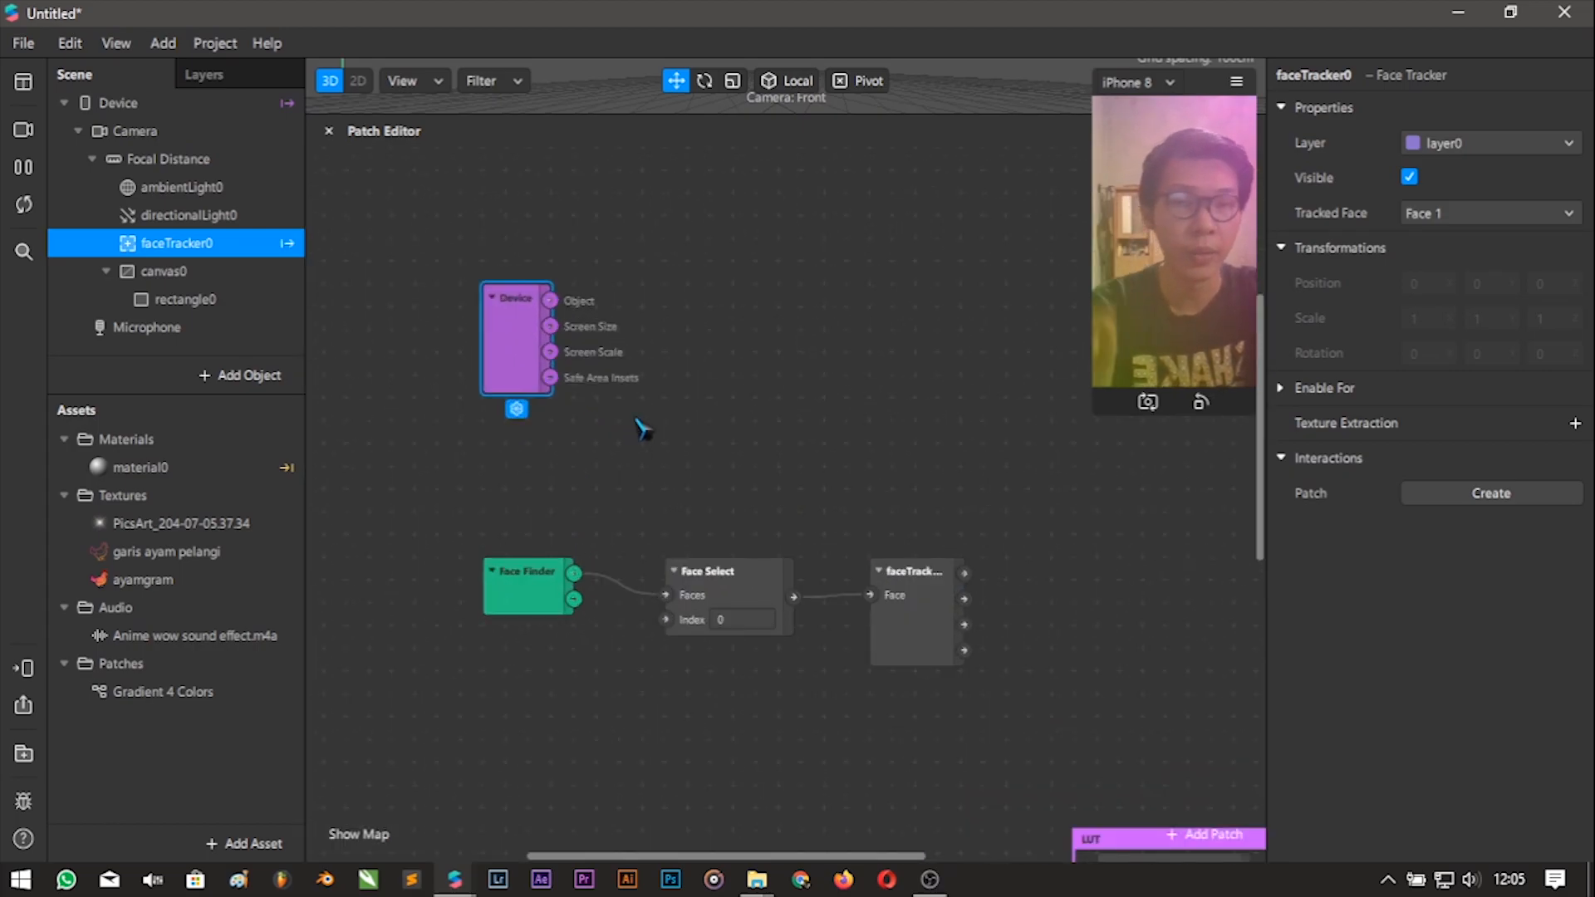
left_click_drag(651, 856, 690, 856)
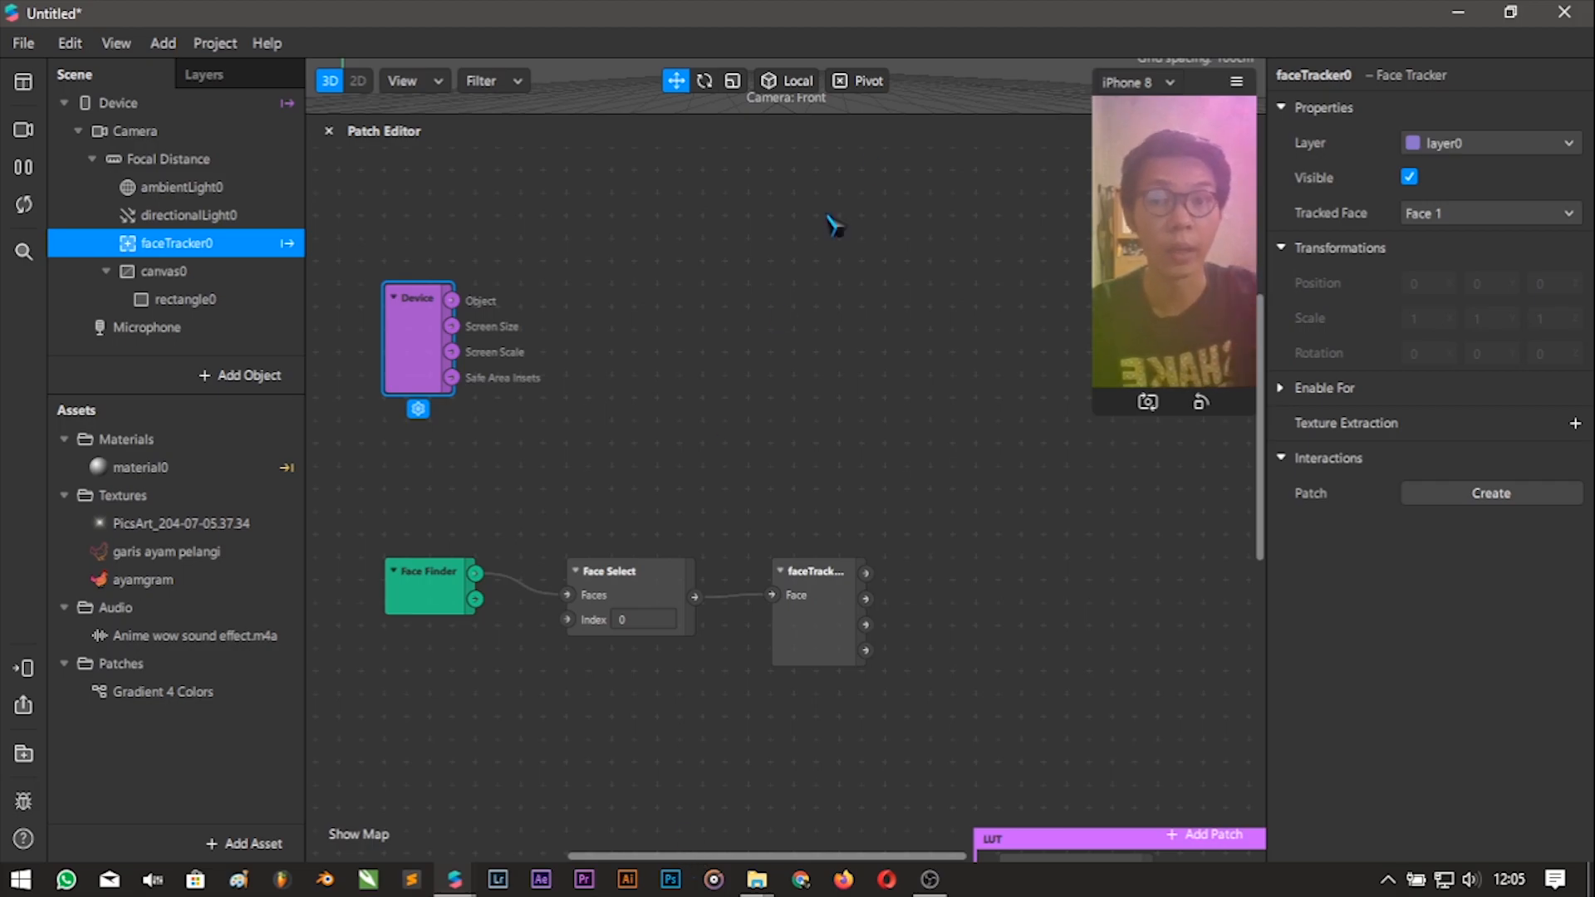
left_click(428, 606)
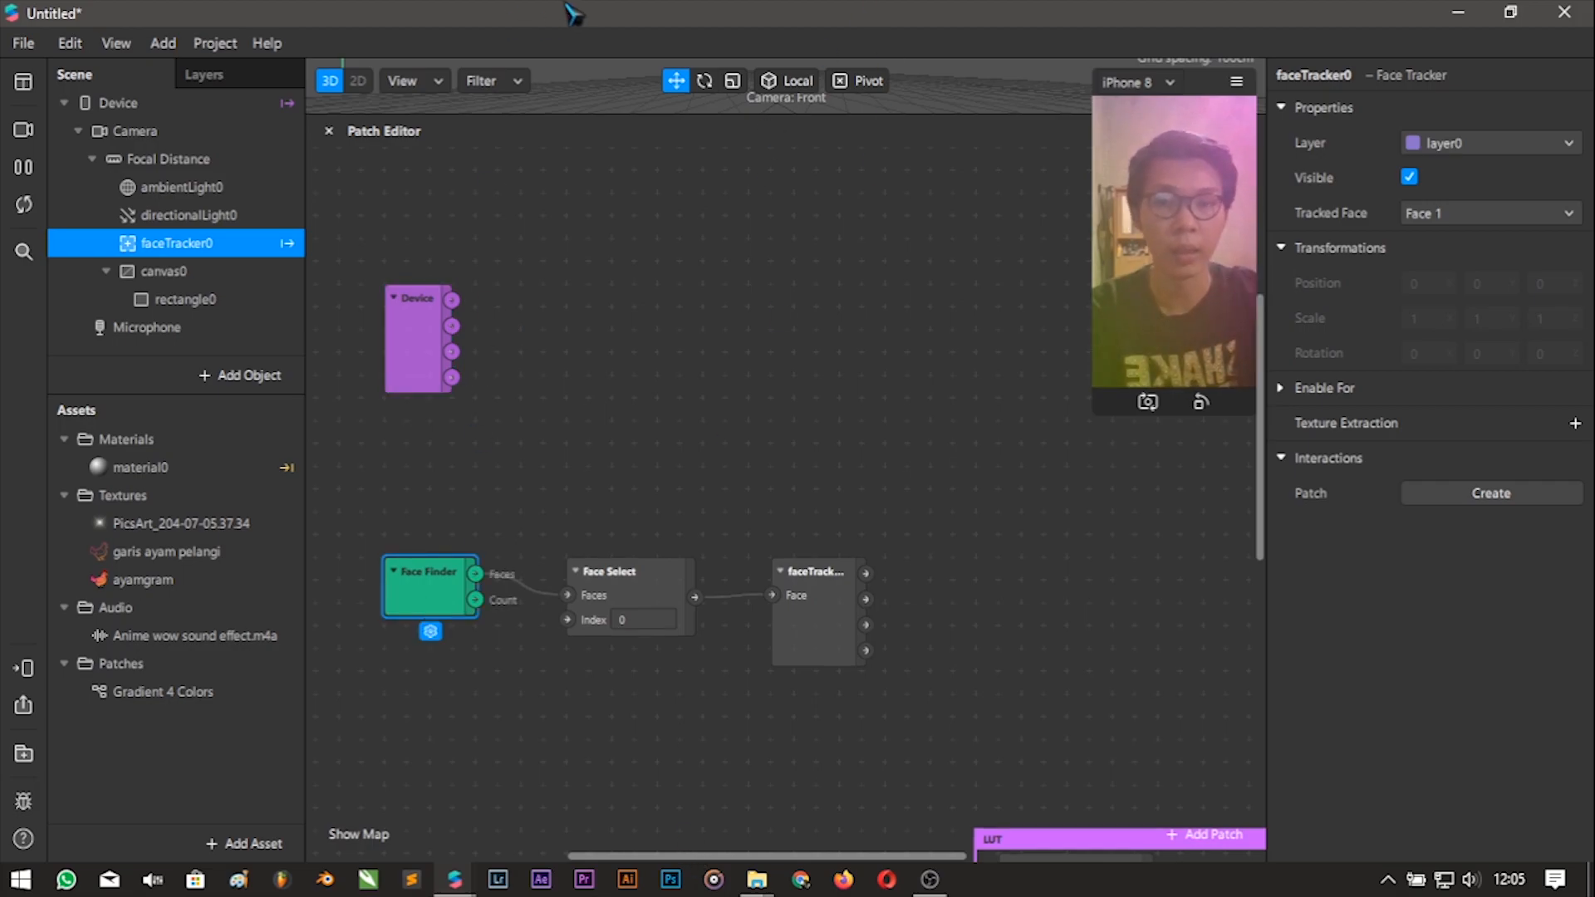
Add a Divide patch beside the Device patch and set its value type to Vector 2.
scroll(666, 715, "up", 1)
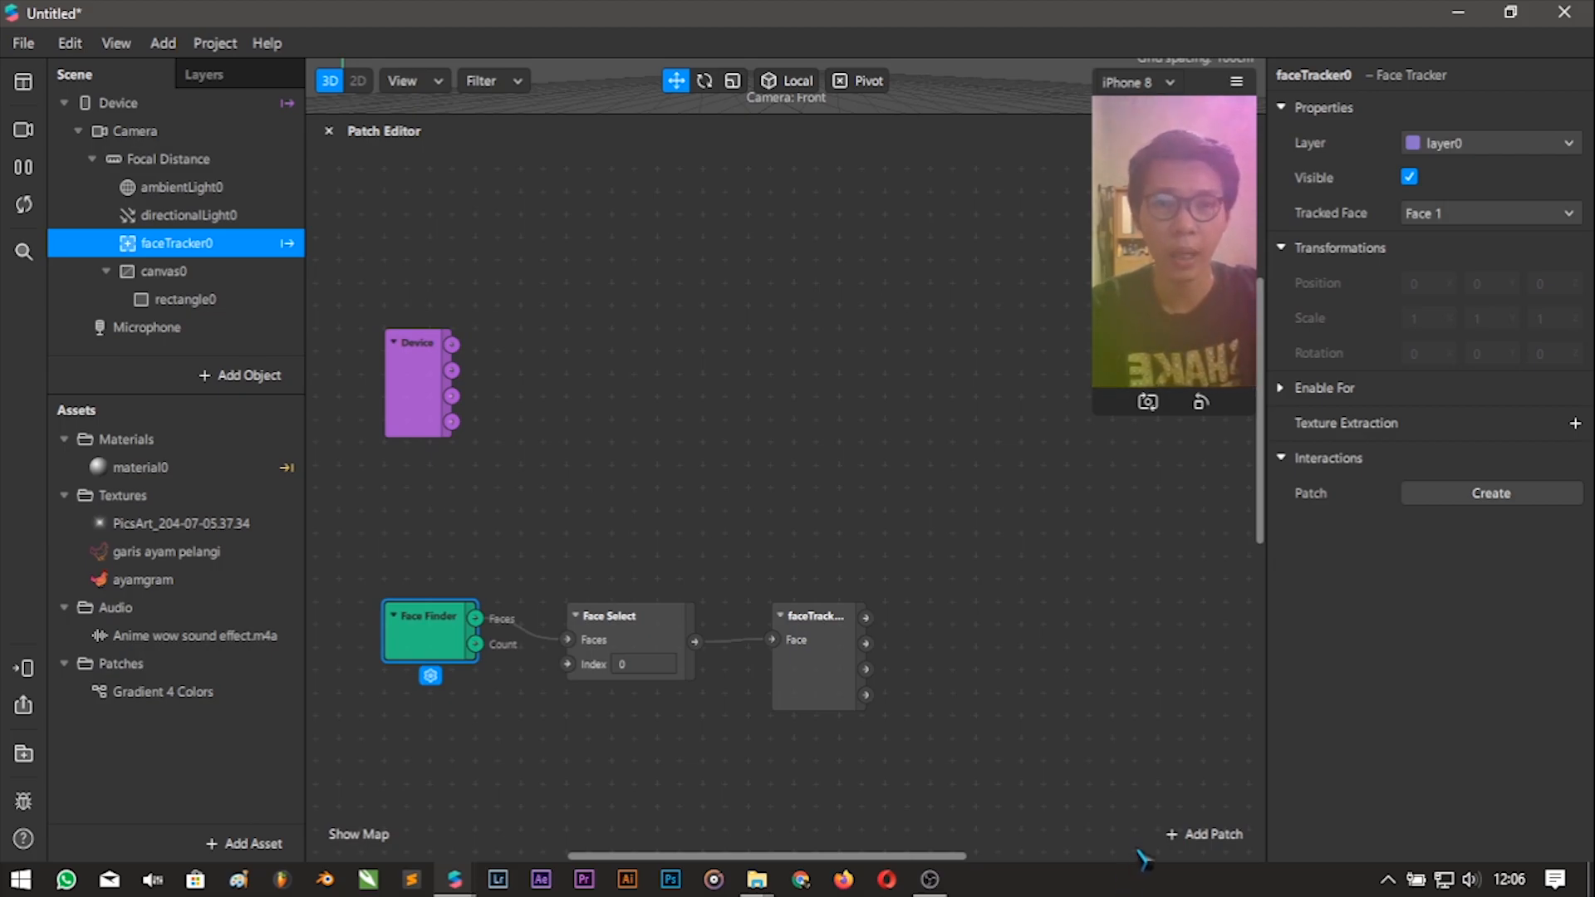
left_click(1210, 834)
type("divid")
key("Return")
left_click_drag(810, 516, 703, 382)
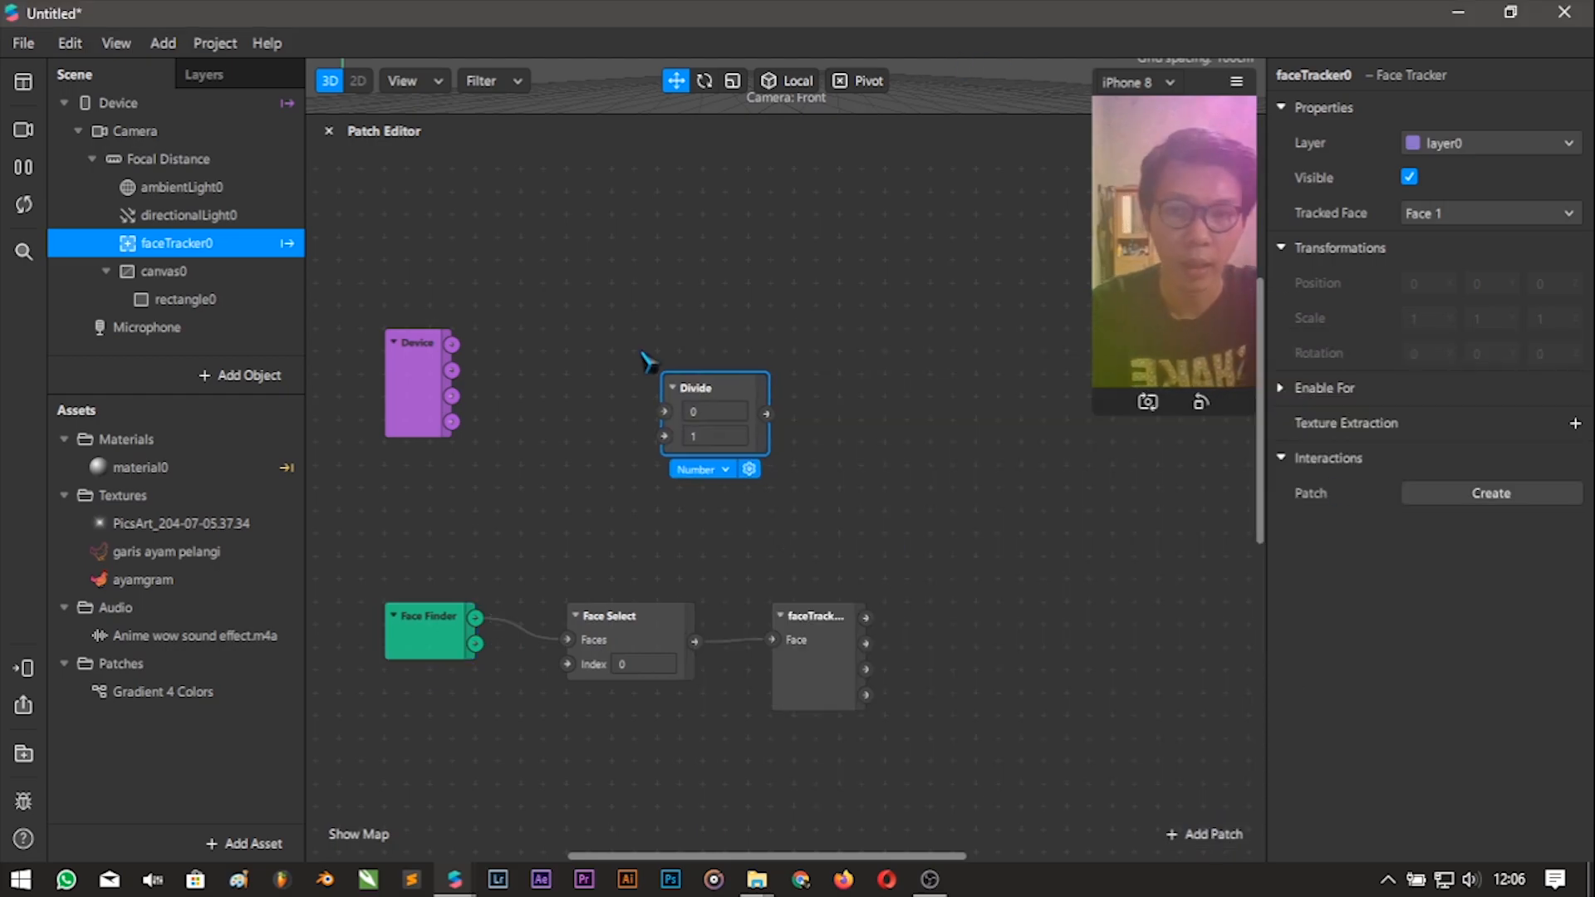
left_click(717, 470)
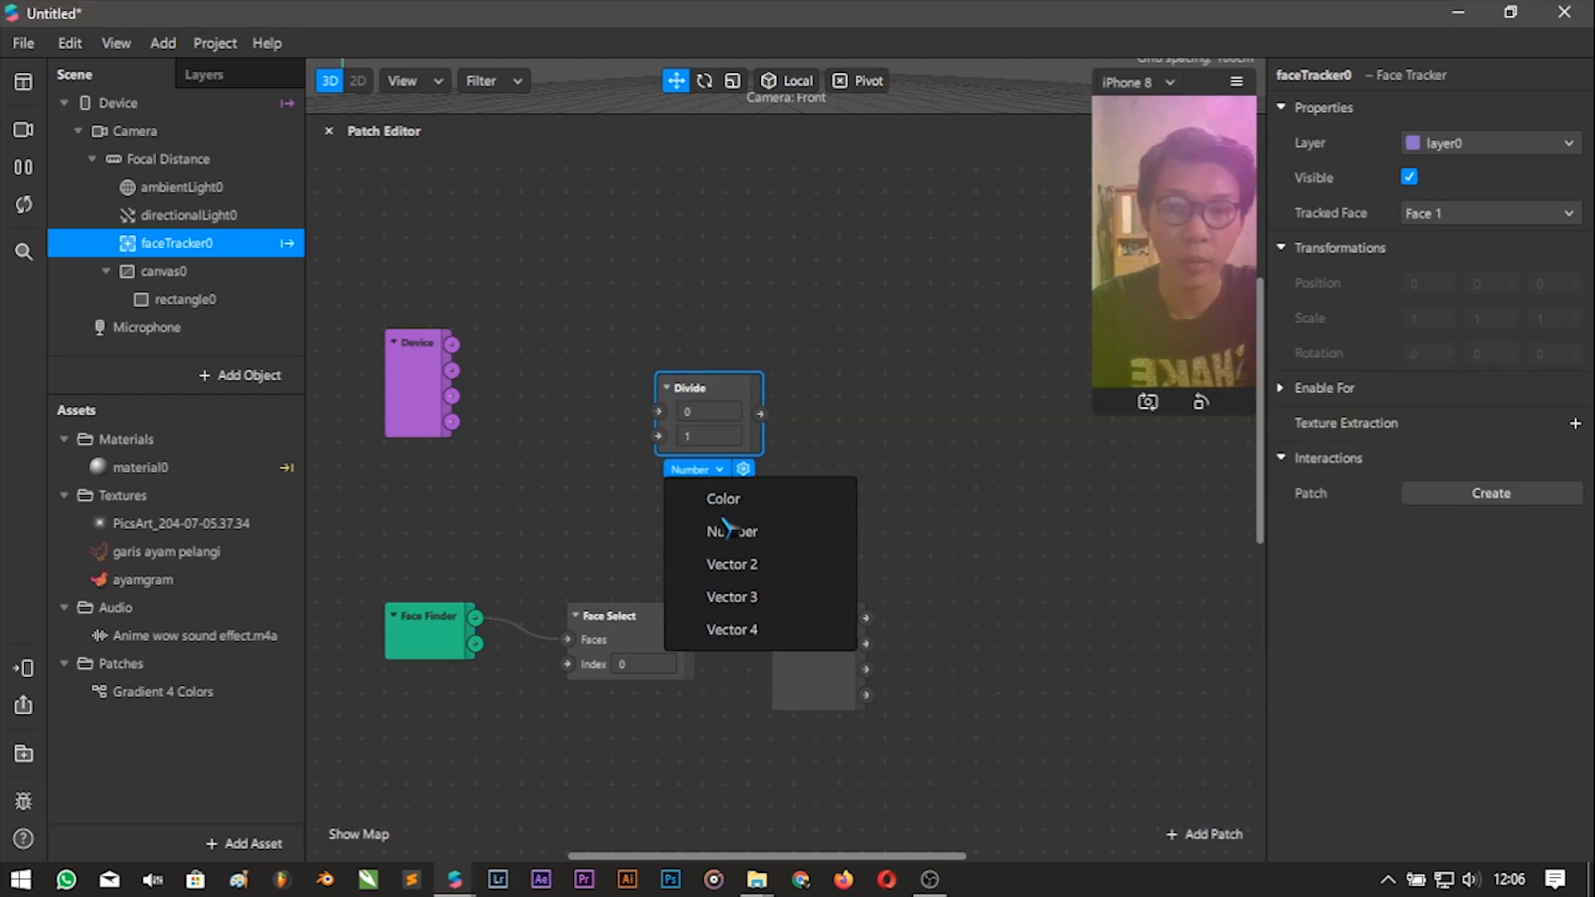
left_click(749, 569)
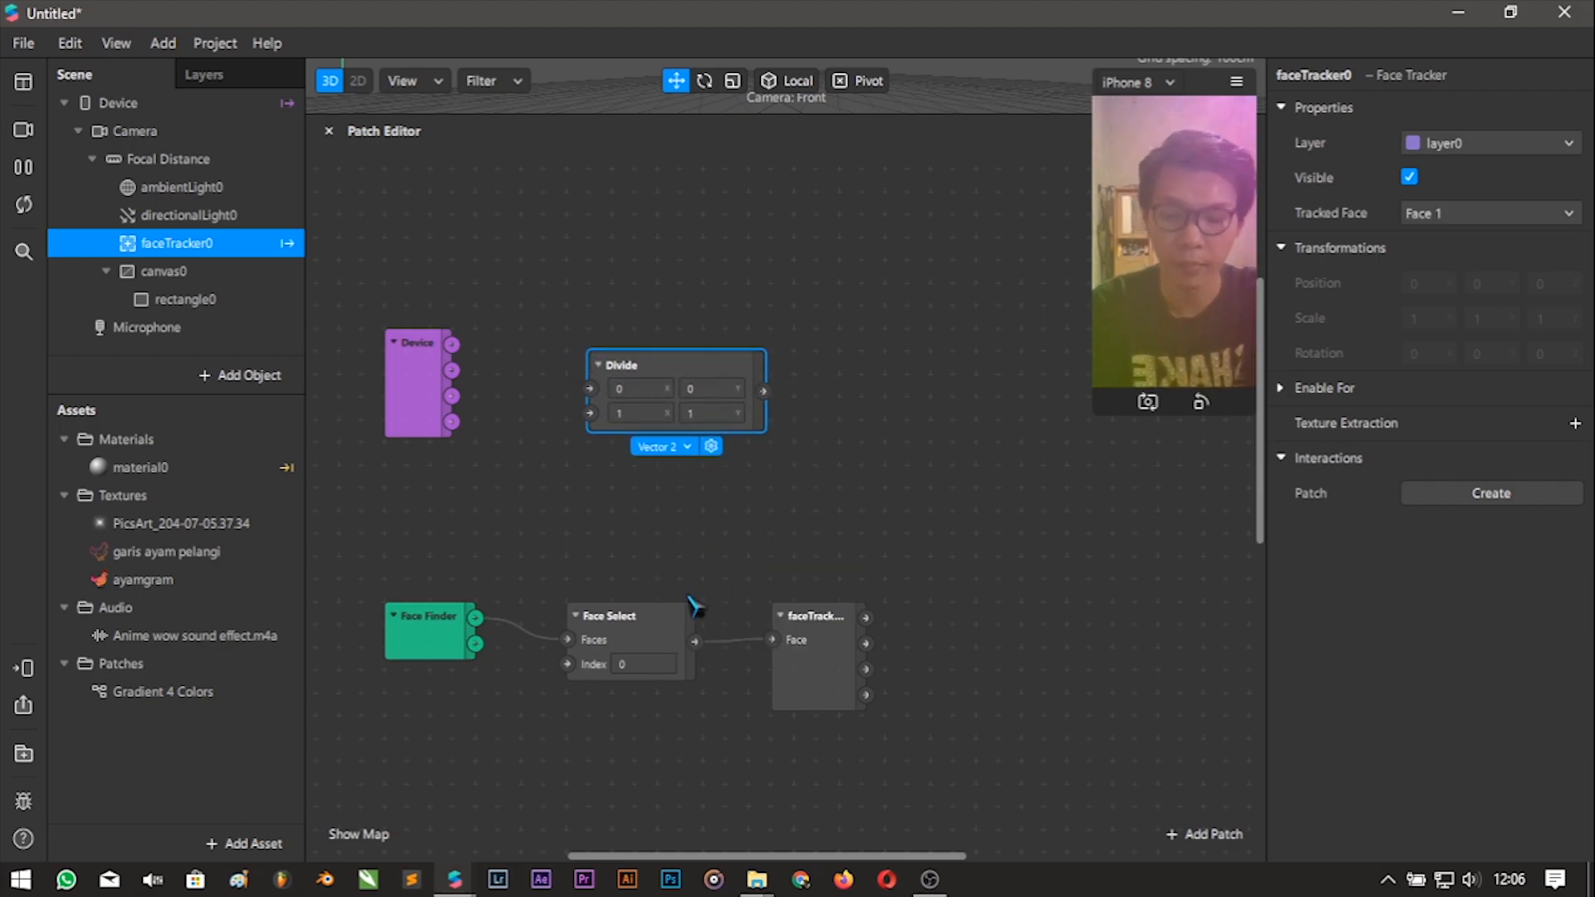
Duplicate the Vector 2 Divide patch and arrange both copies in a row after the Device patch.
key("ctrl+d")
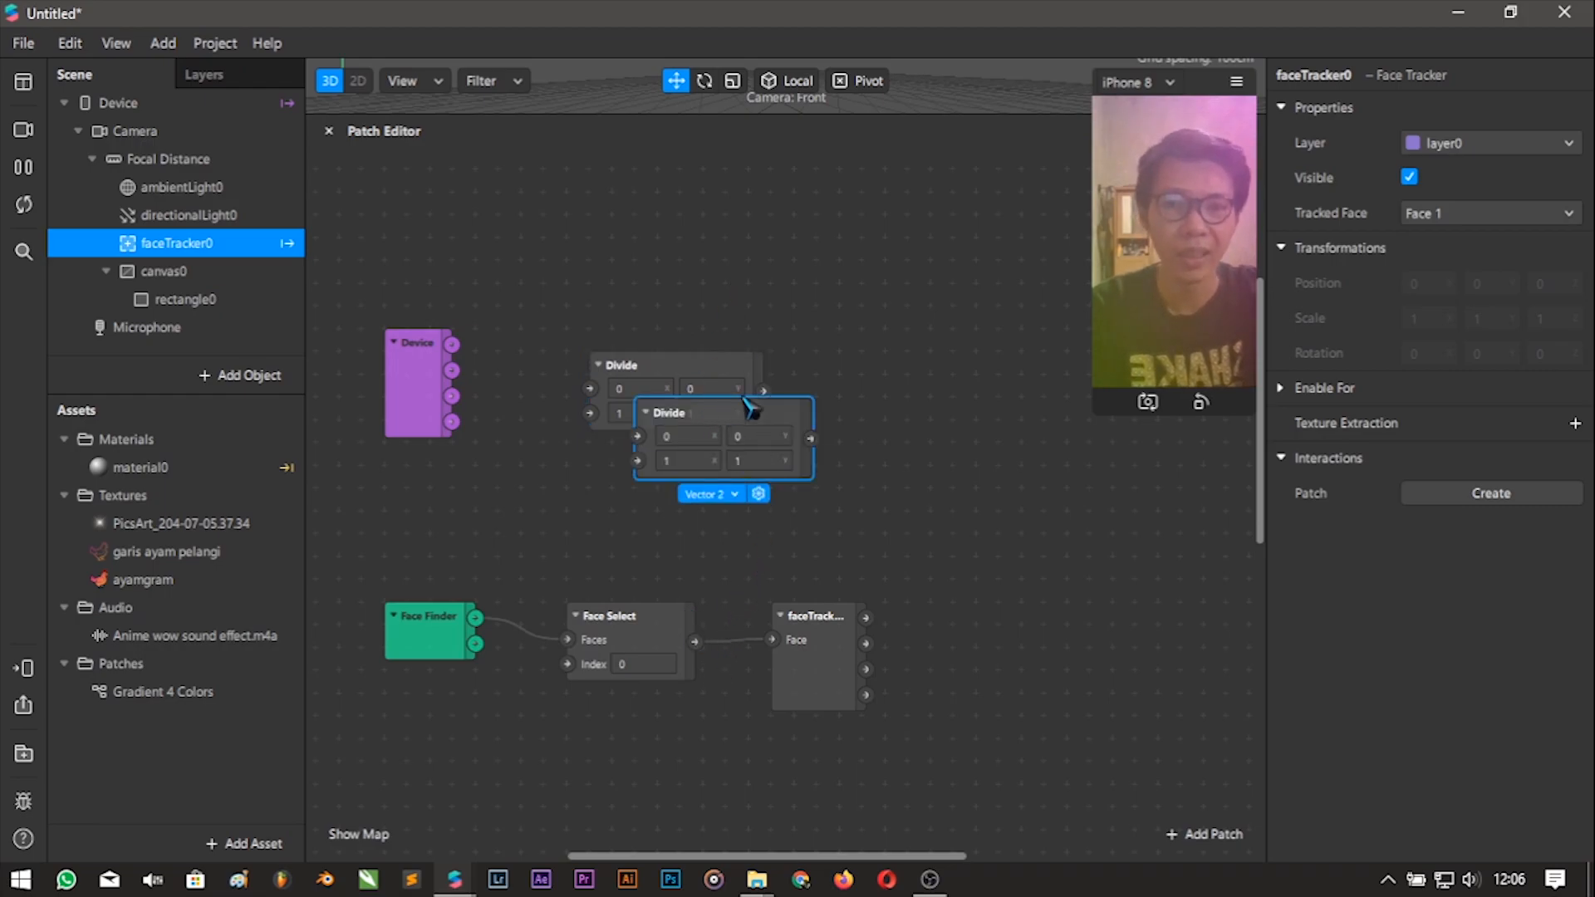
left_click_drag(737, 412, 941, 387)
left_click_drag(619, 369, 596, 368)
left_click_drag(887, 384, 822, 350)
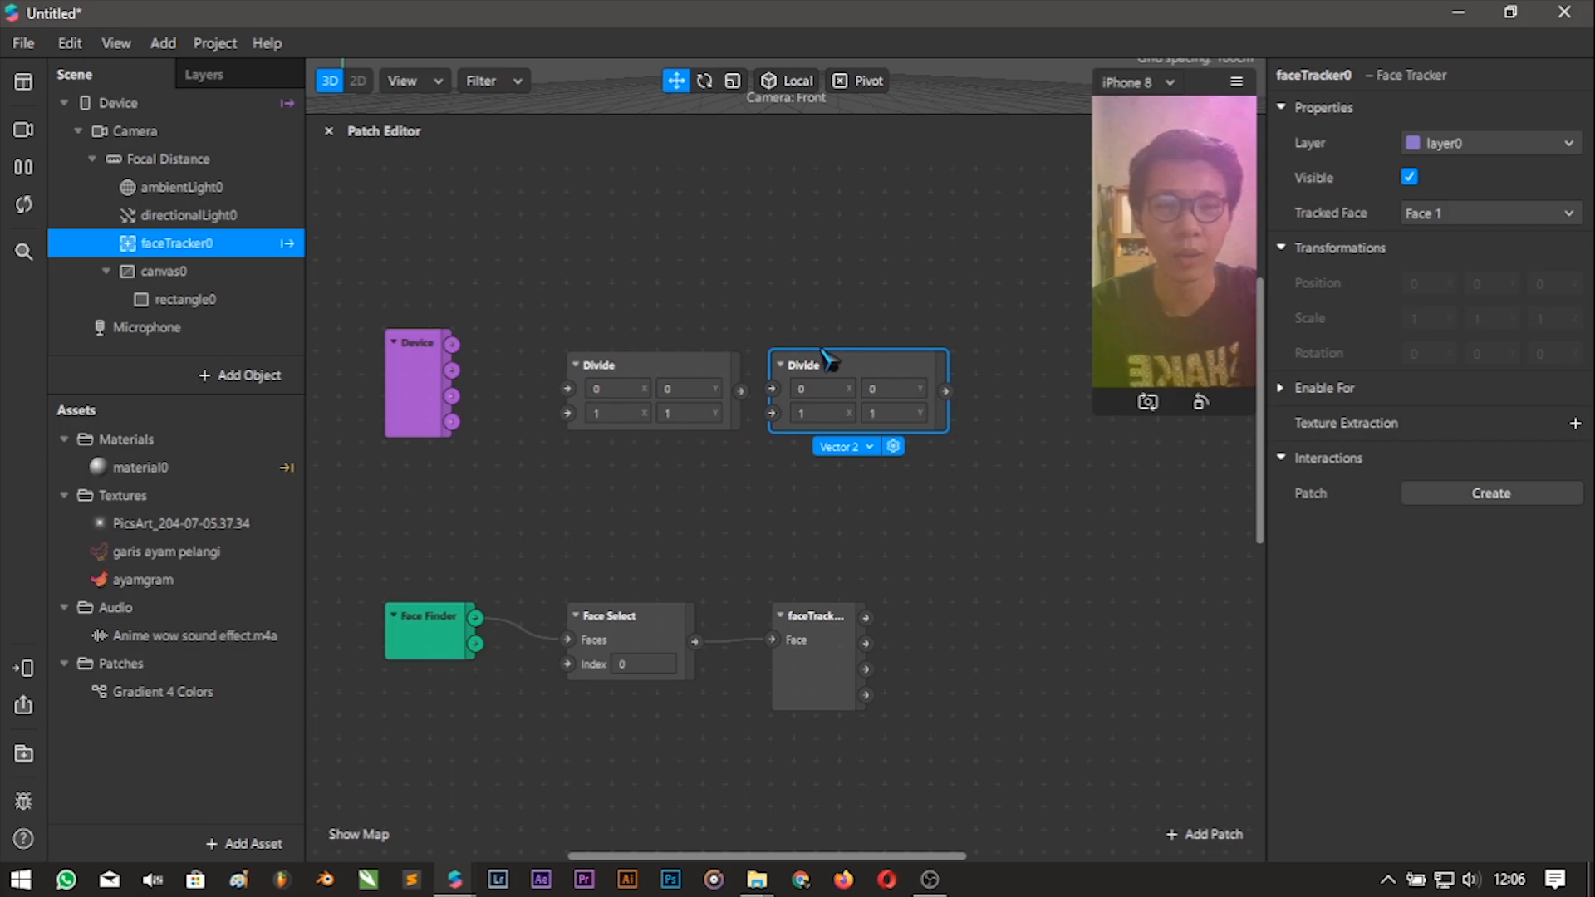
left_click_drag(637, 366, 614, 367)
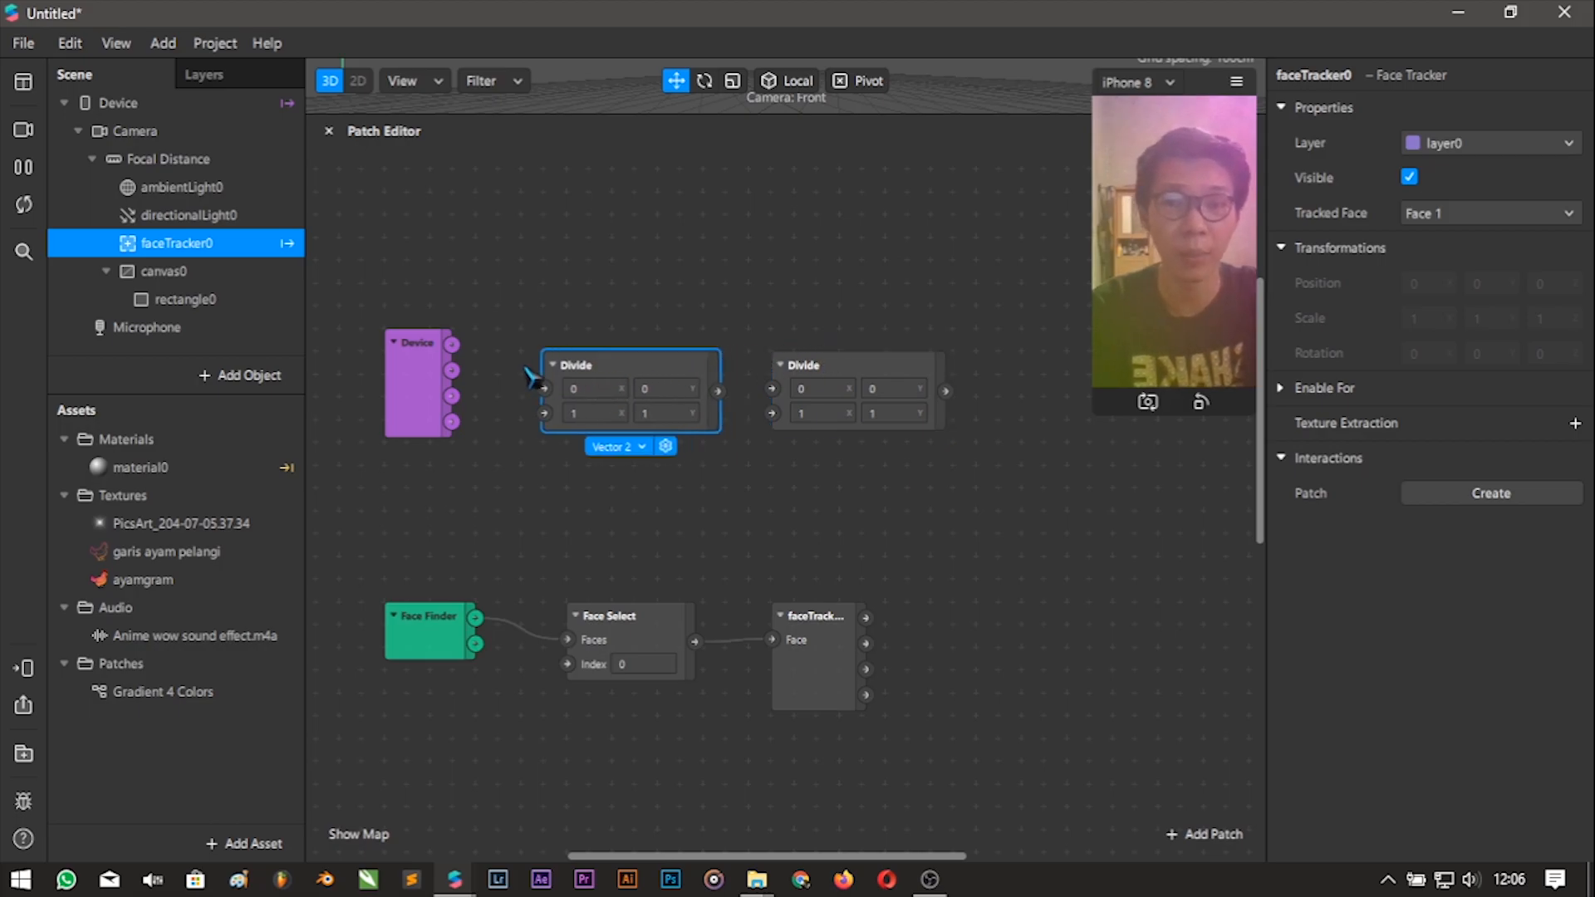
Add a Blink patch and place it after the faceTracker0 patch.
left_click(1212, 834)
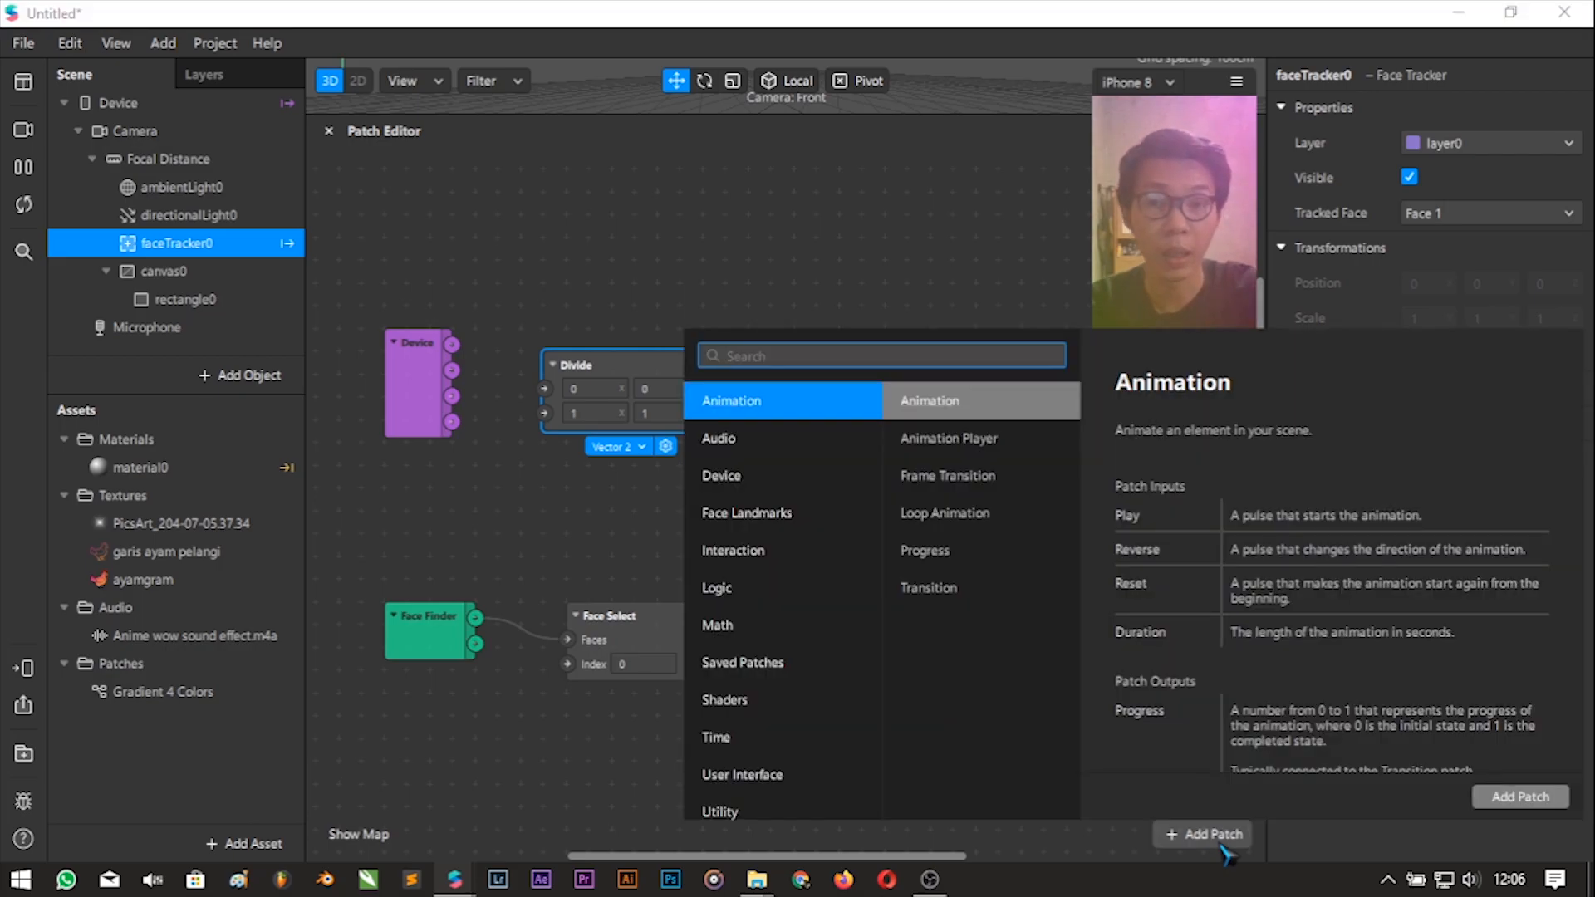
type("blink")
key("Return")
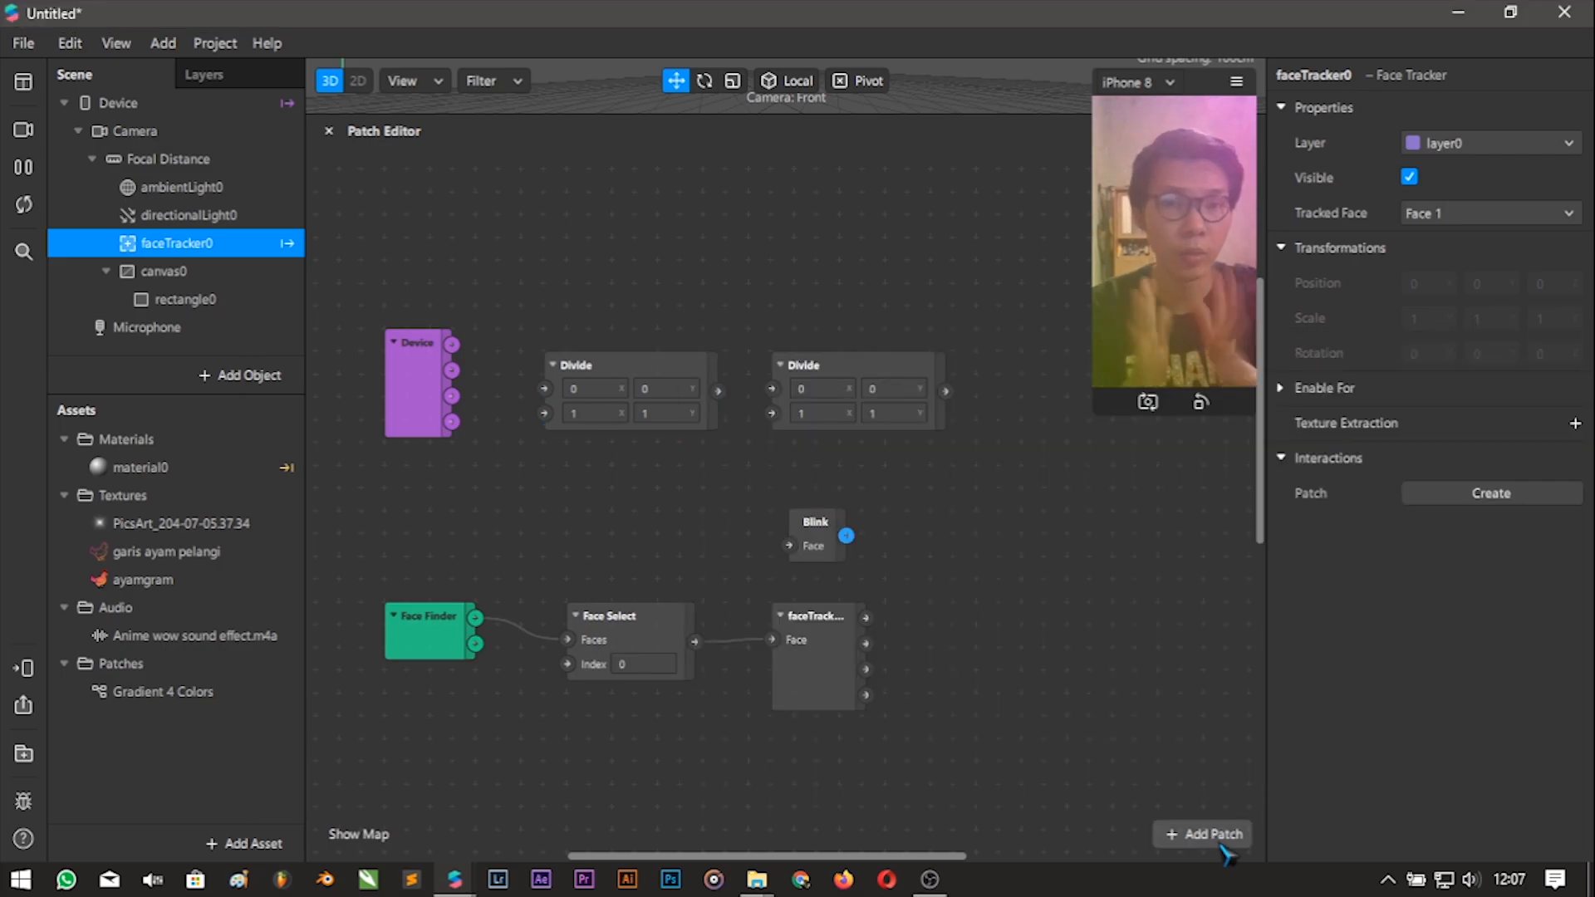
left_click_drag(818, 544, 1010, 665)
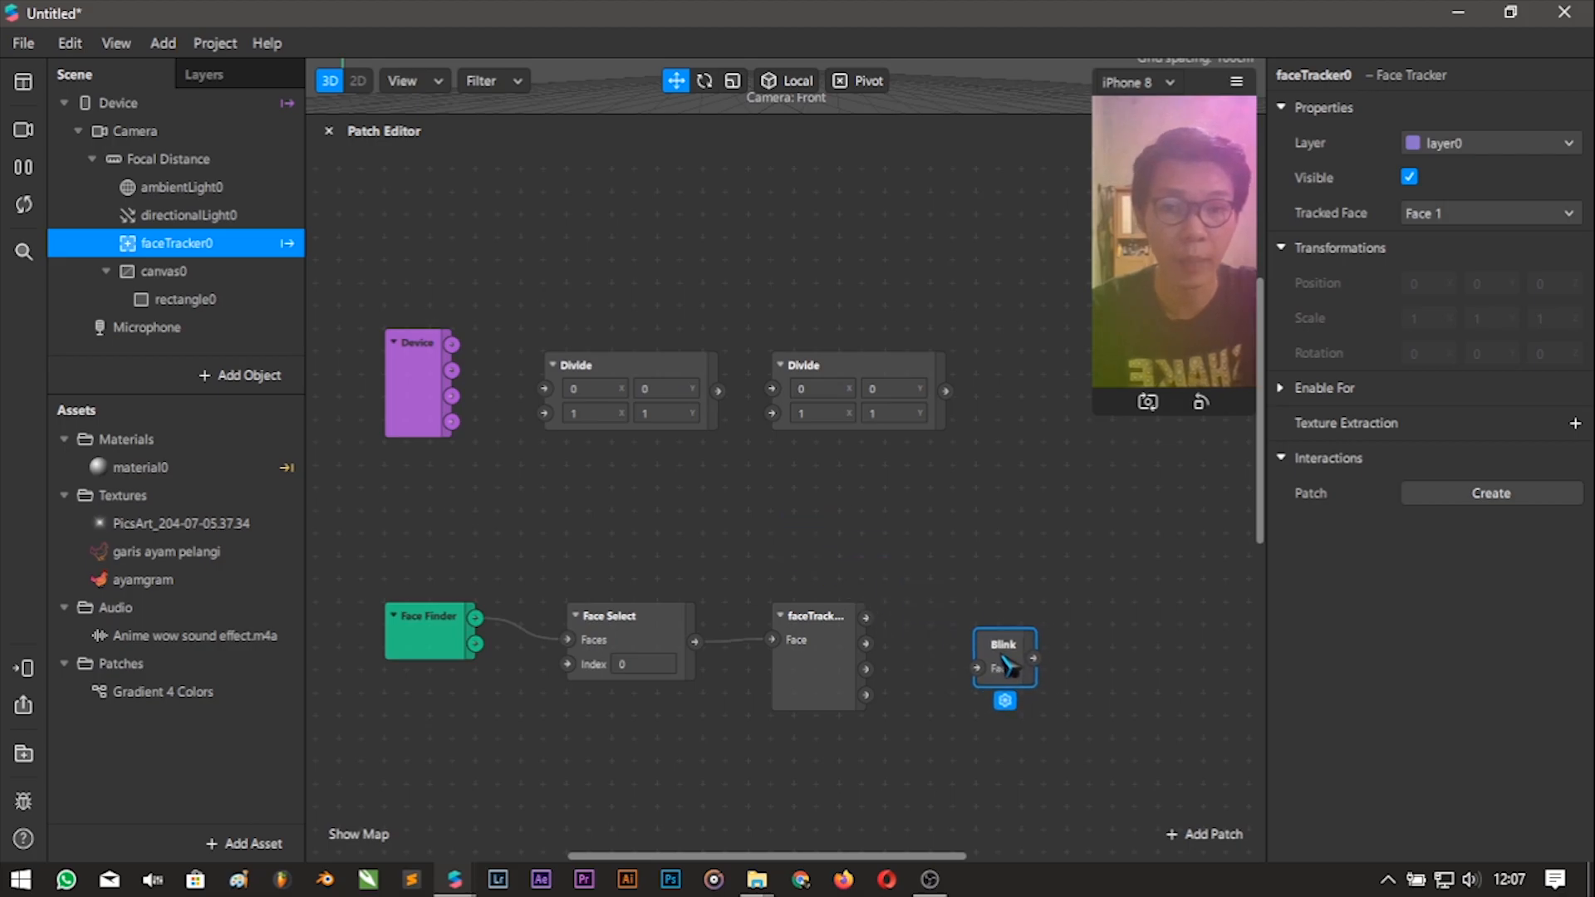
Connect Device's Screen Size to the first Divide patch's first input and Screen Scale to its second input.
left_click(419, 420)
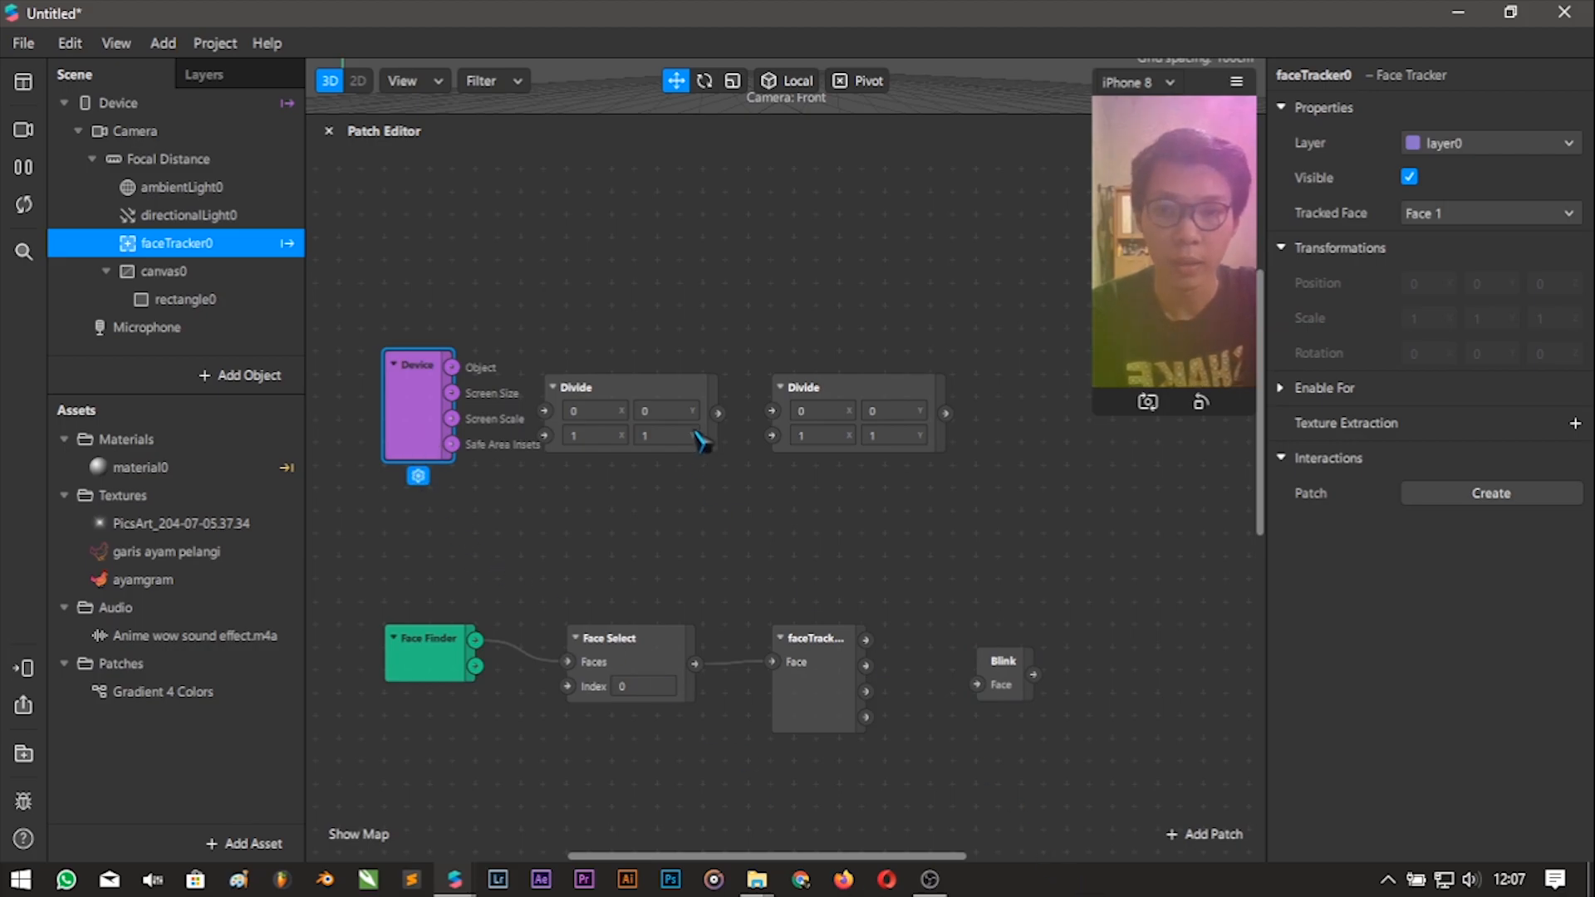
left_click_drag(633, 387, 640, 370)
left_click_drag(451, 392, 545, 388)
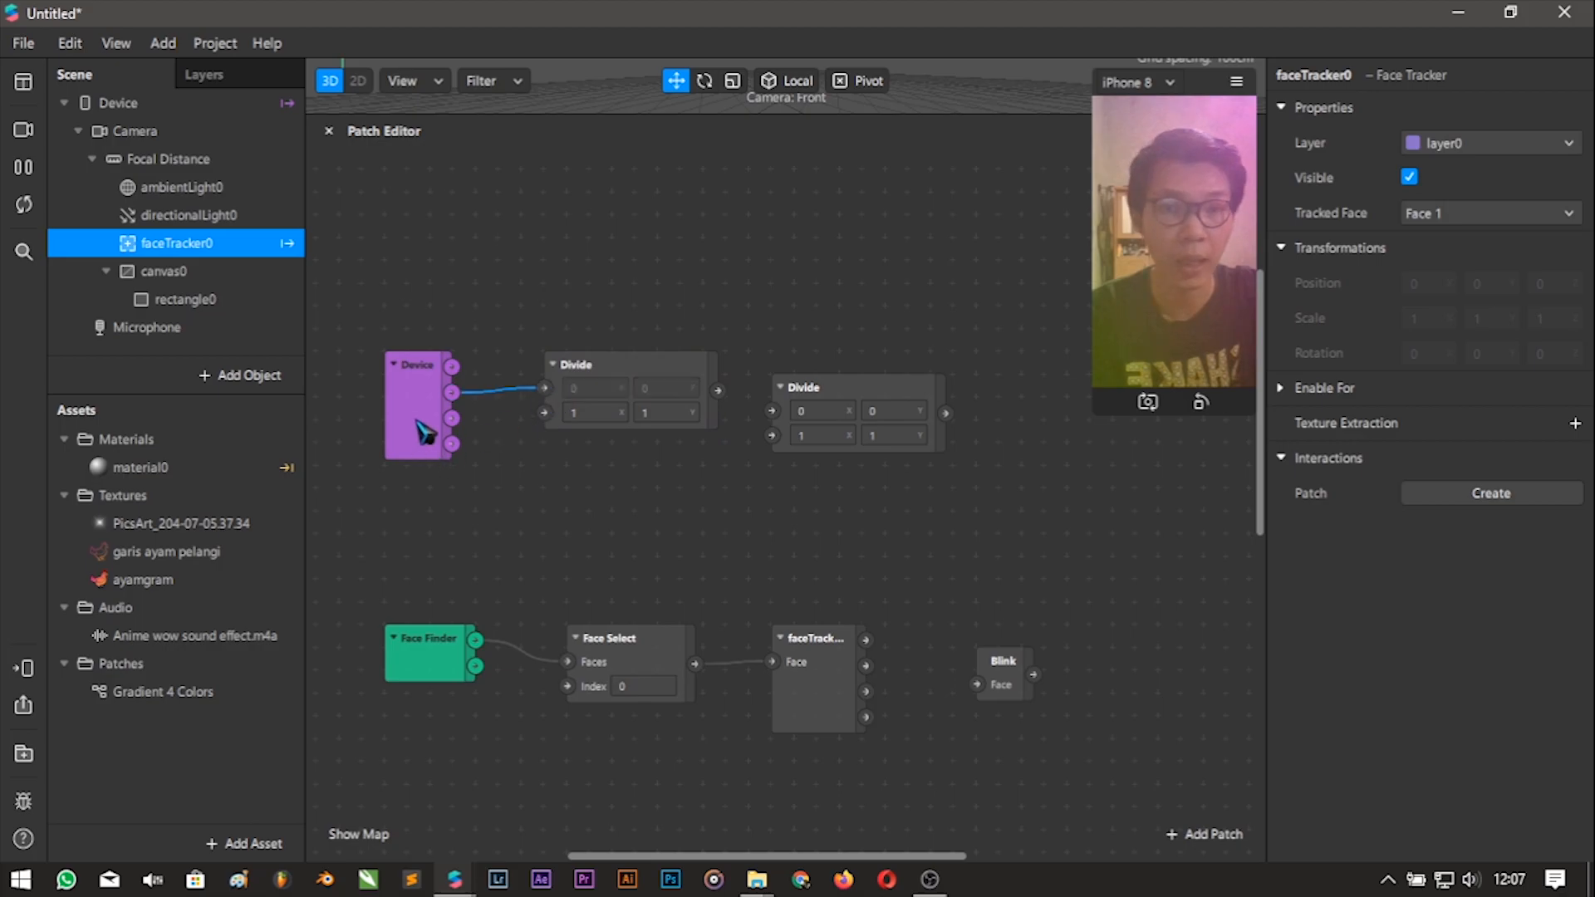
left_click_drag(451, 417, 545, 413)
Align the second Divide patch with the first and connect the first one's output to its first input.
left_click_drag(816, 432, 814, 409)
left_click(702, 402)
left_click_drag(720, 393, 773, 389)
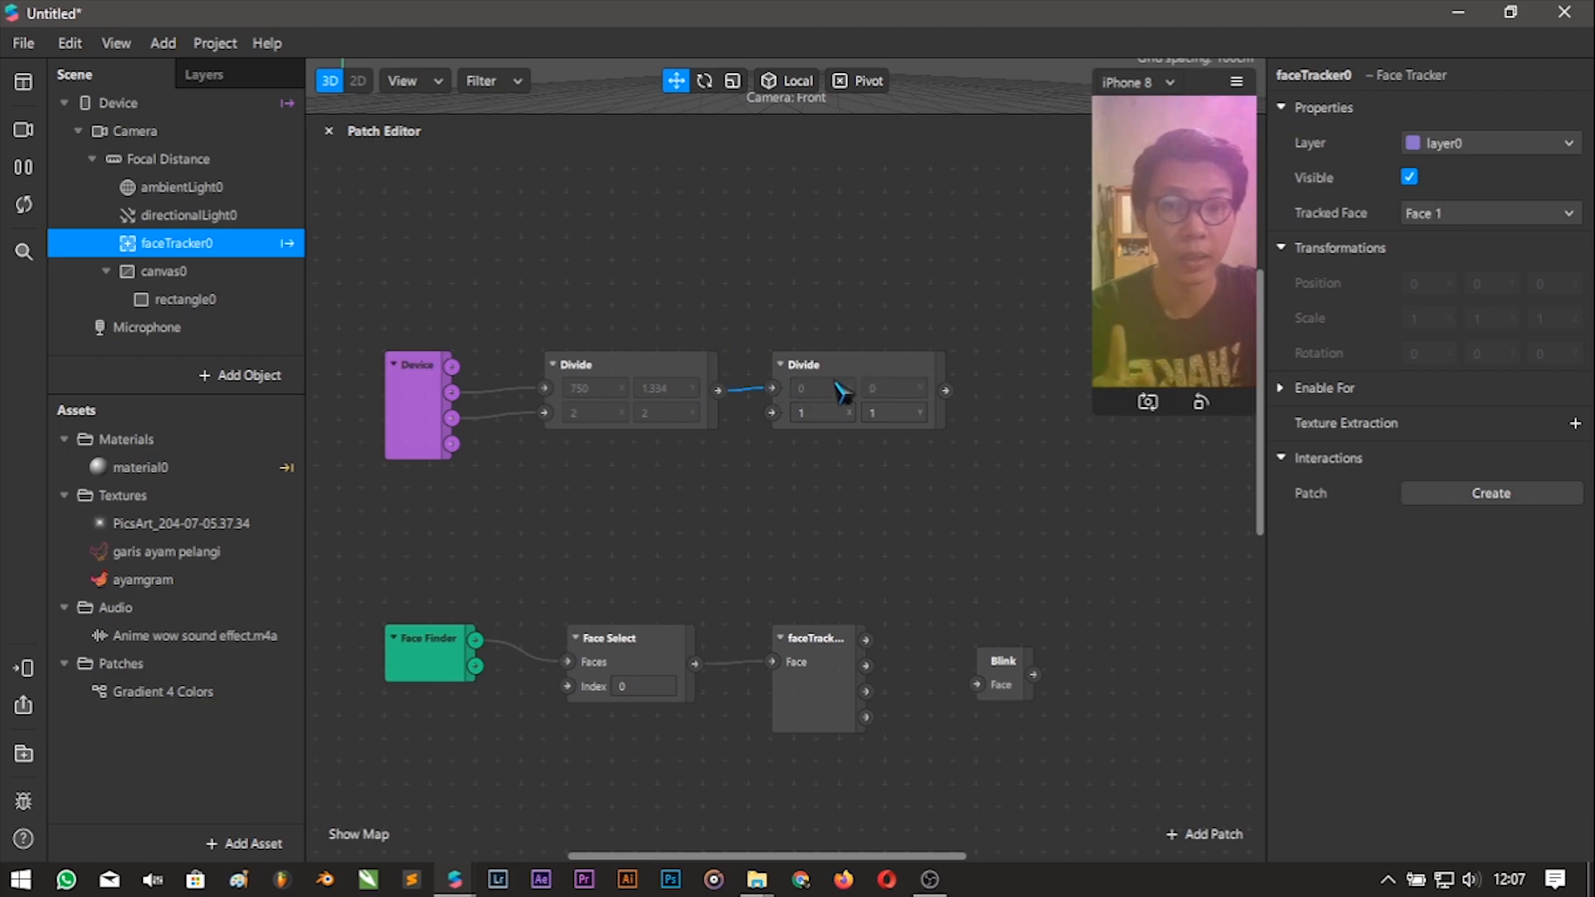
Set both values of the second Divide patch's second input to 2 and move the Blink patch closer to faceTracker0.
left_click(823, 415)
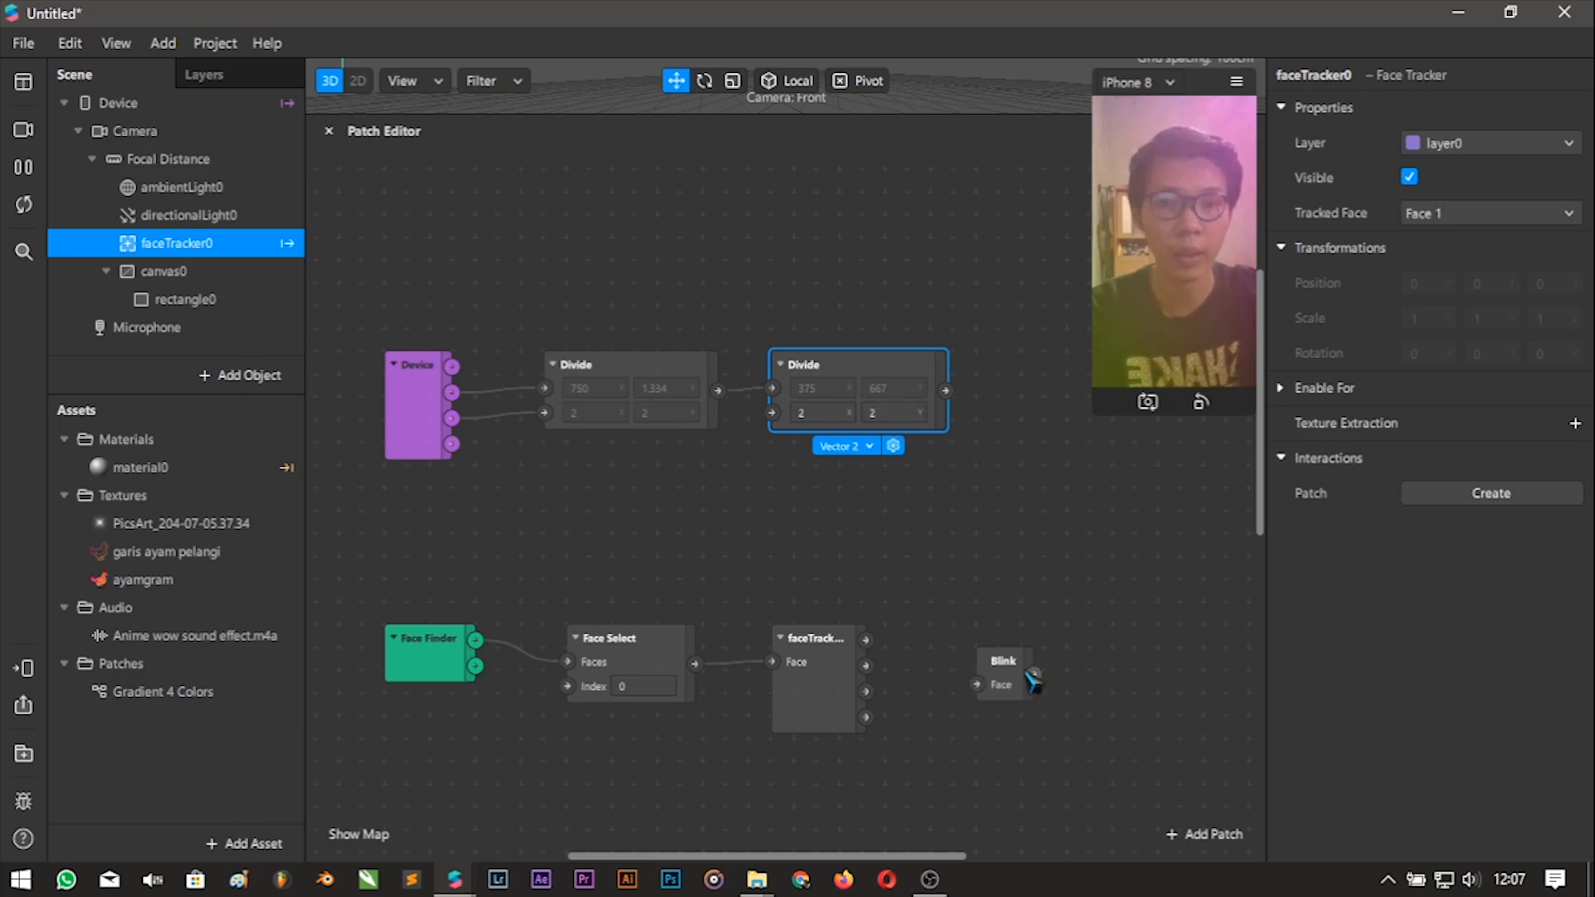
left_click_drag(1030, 686, 1007, 686)
scroll(1080, 678, "down", 2)
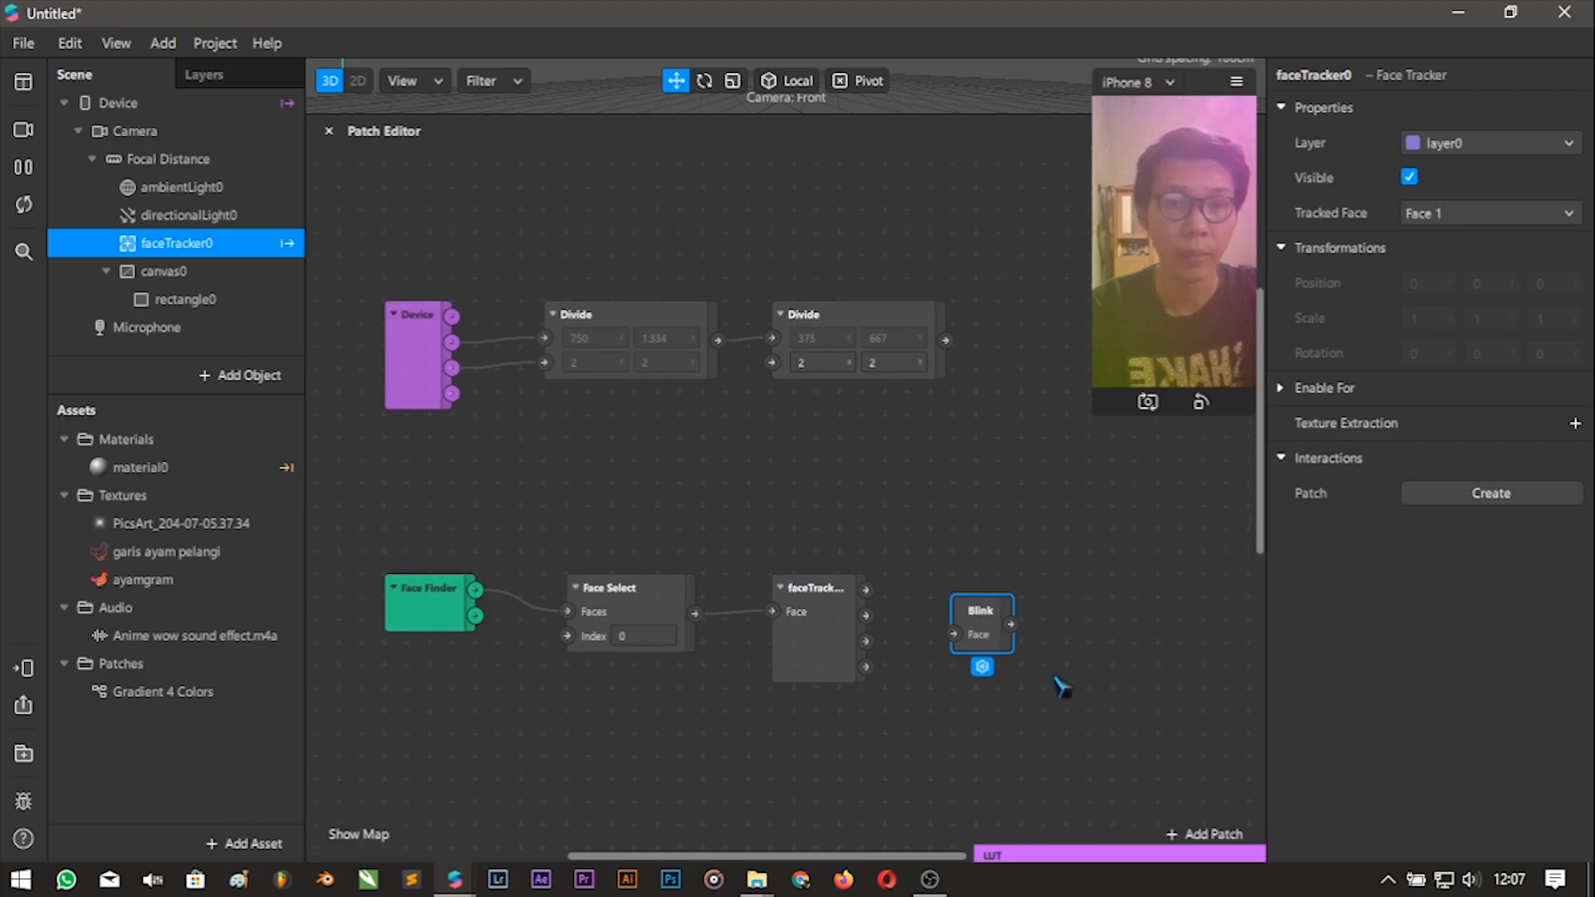
scroll(1067, 723, "down", 2)
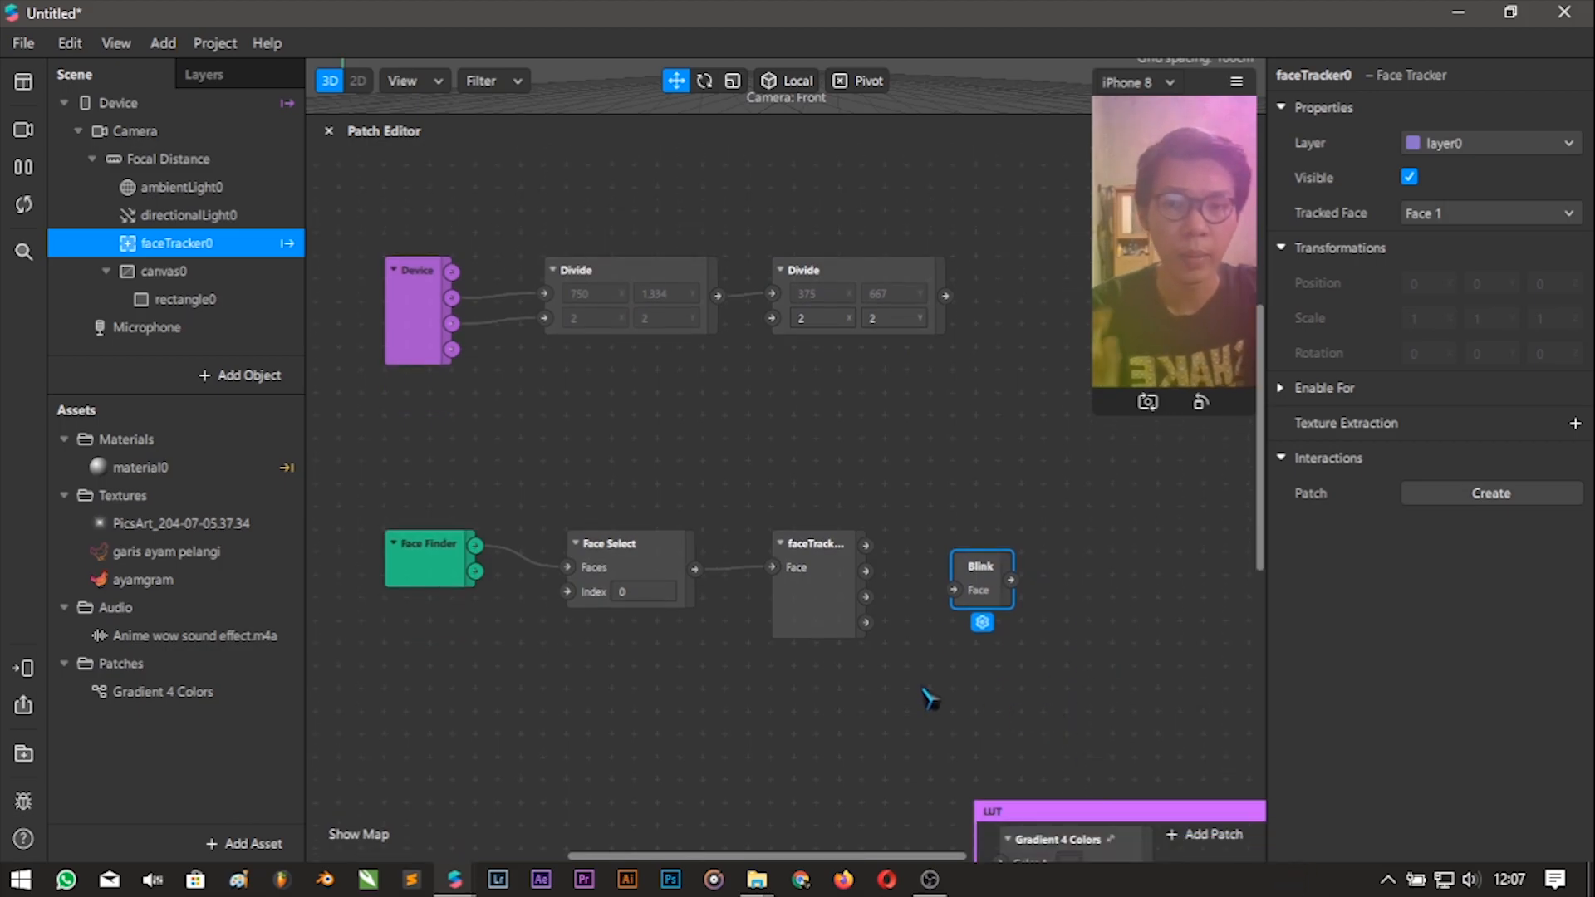
Add a Screen Tap patch and a Counter patch, placed below the faceTracker0 and Blink patches.
left_click(1210, 839)
type("scree")
key("BackSpace")
key("BackSpace")
key("BackSpace")
key("BackSpace")
key("BackSpace")
type("c")
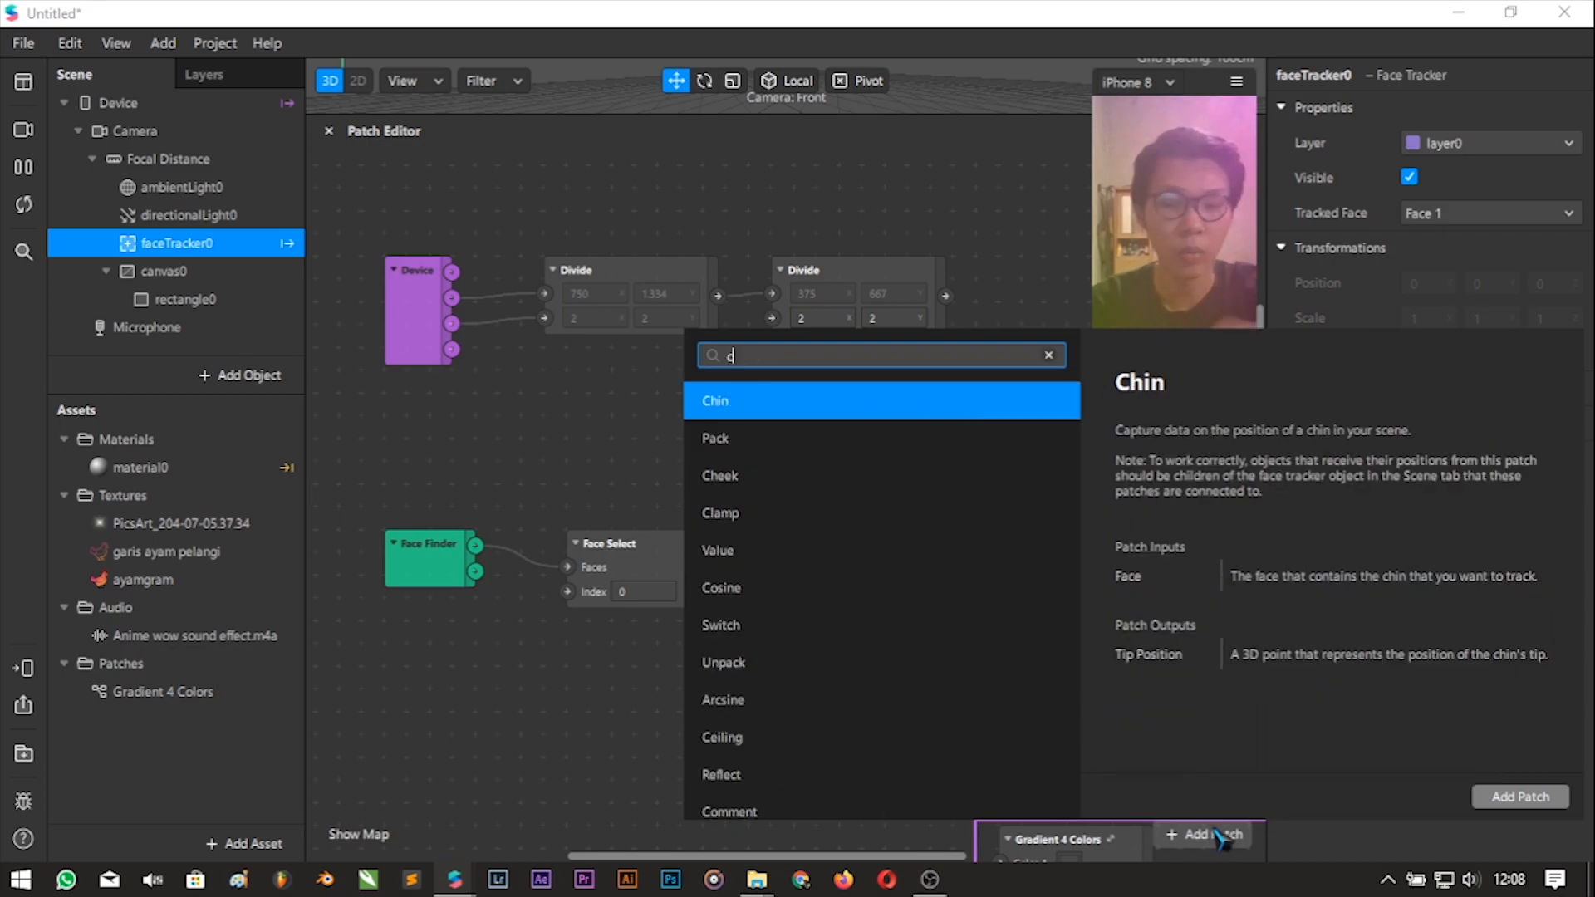
type("ounter")
key("Return")
scroll(1121, 648, "down", 6)
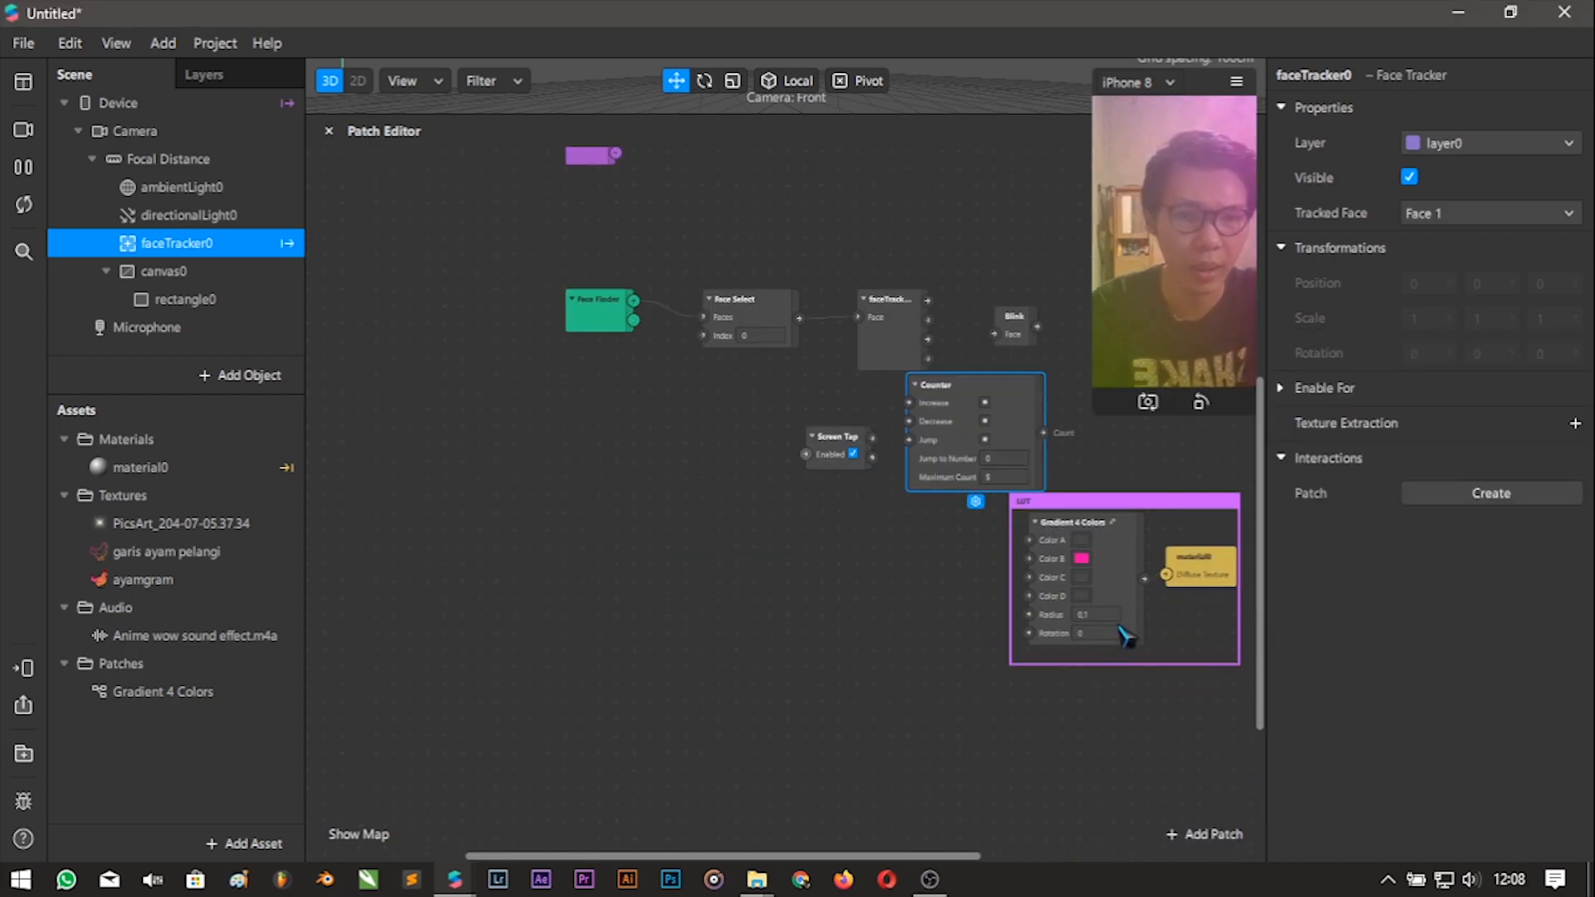
left_click_drag(1093, 456, 1082, 774)
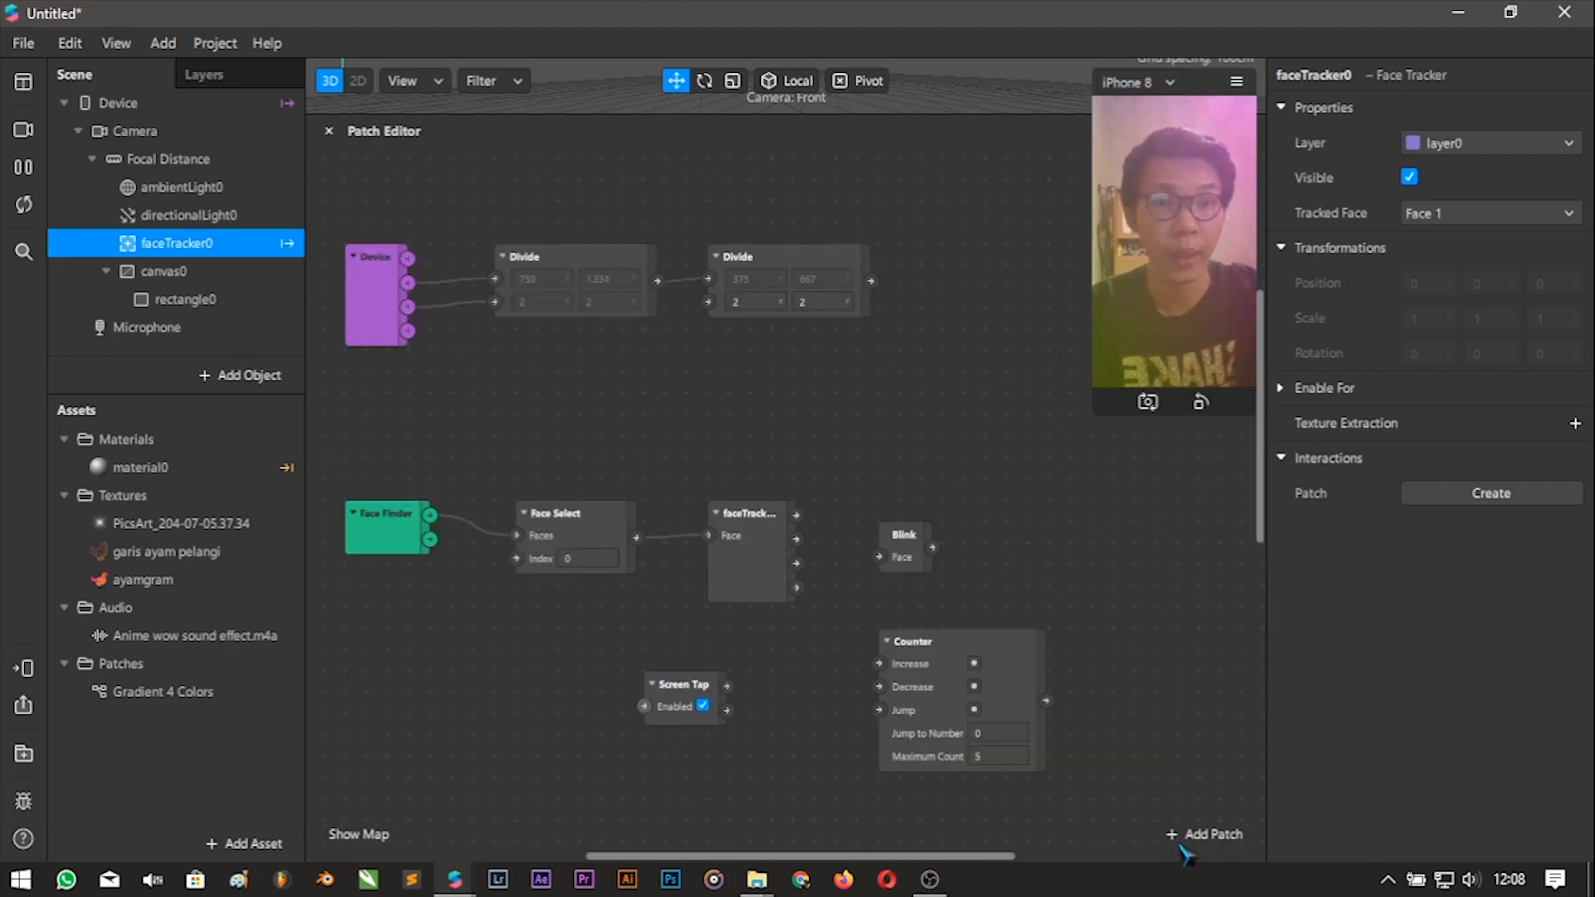
Add a Switch patch and place it after the Blink patch, above the Counter.
left_click(1215, 837)
type("switch")
key("Return")
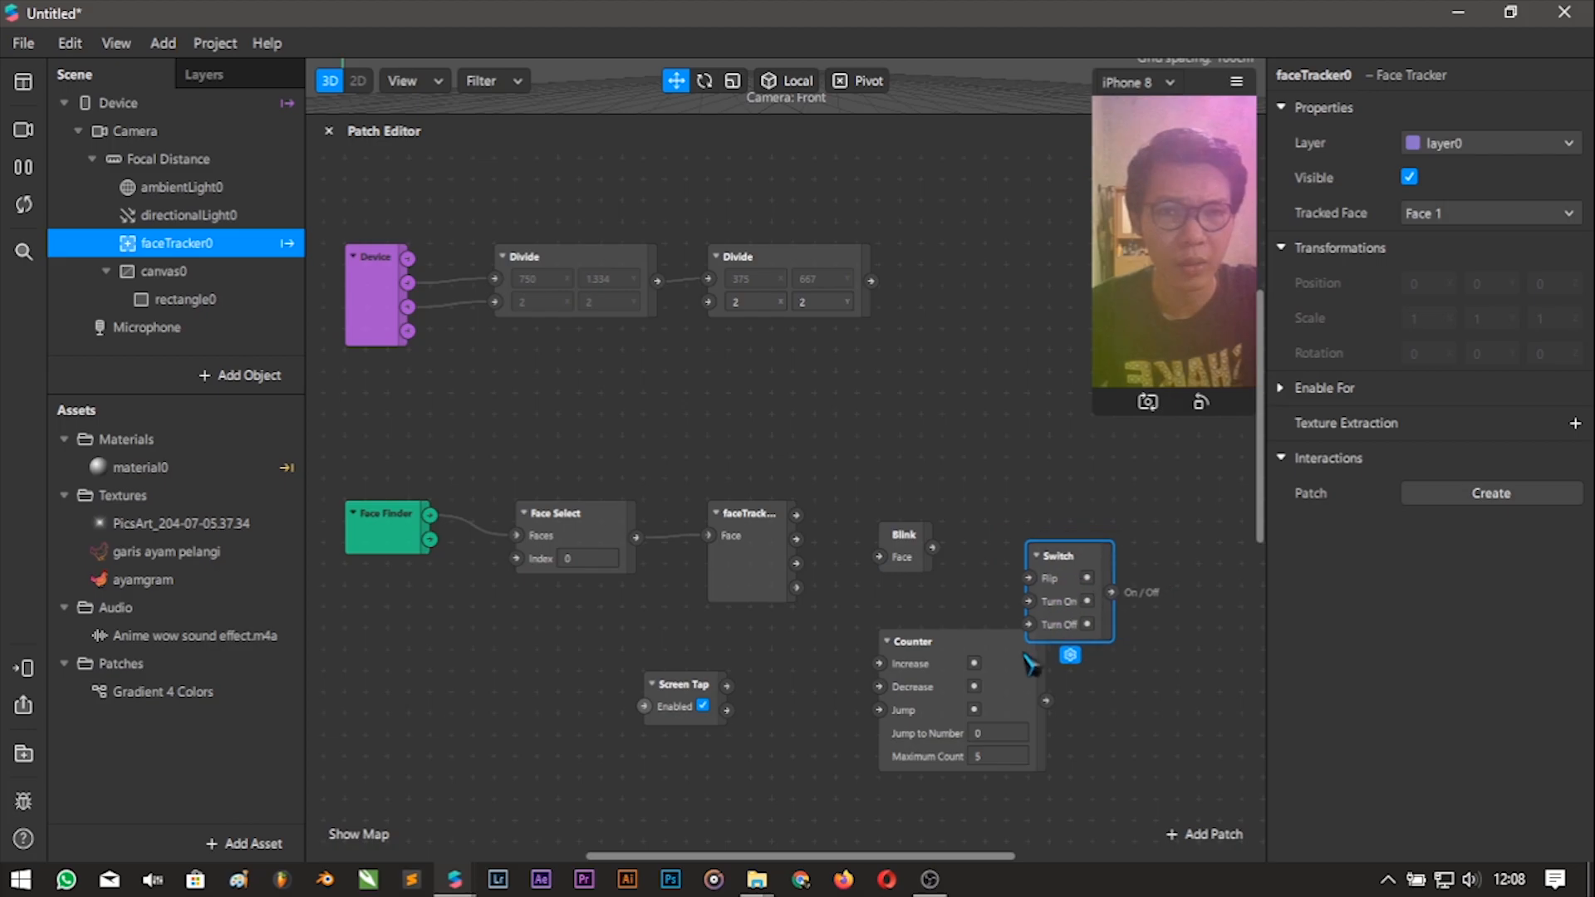
left_click(943, 729)
left_click_drag(1072, 555, 1055, 523)
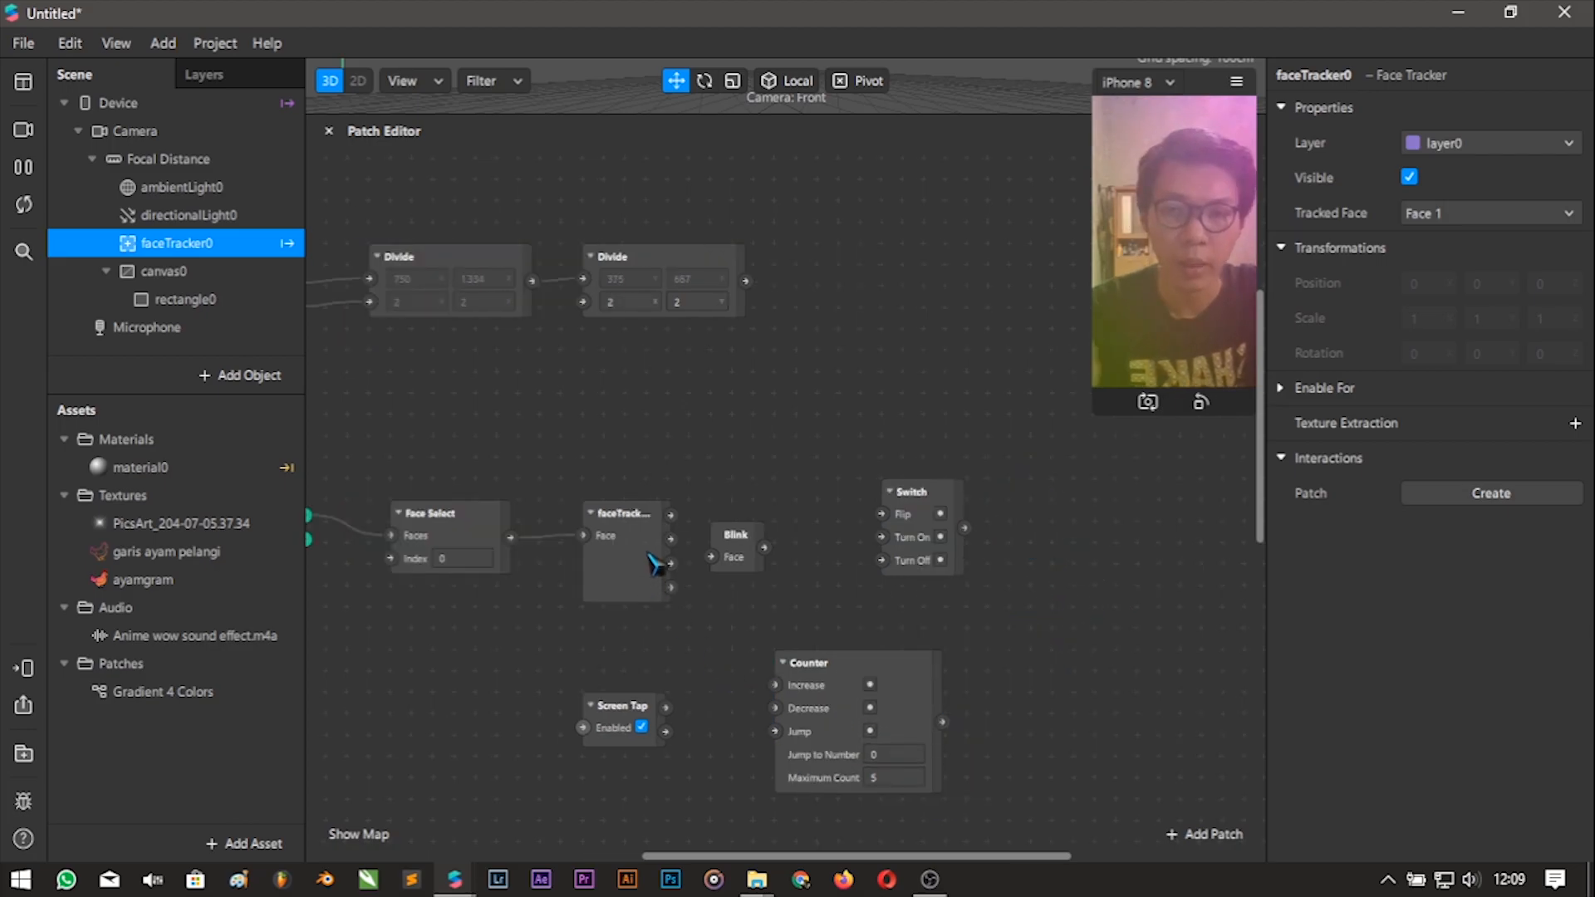
Wire faceTracker0's first output to Blink, Blink to Switch's Turn Off, and Screen Tap to Counter's Increase and Switch's Turn On.
left_click(656, 563)
left_click_drag(730, 552, 732, 556)
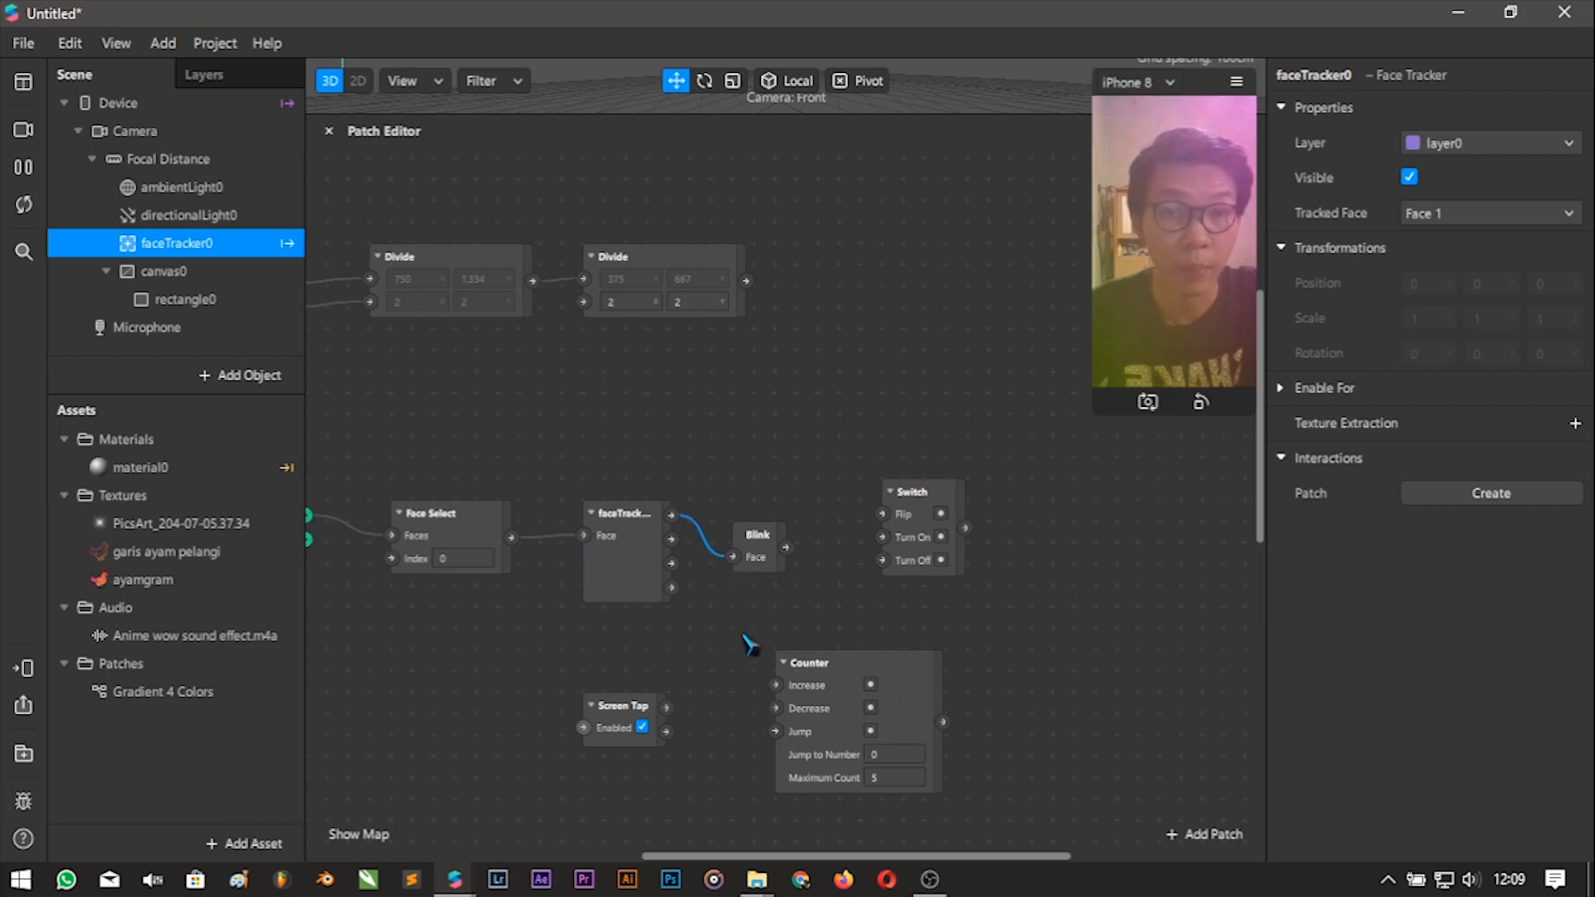
left_click_drag(667, 711, 785, 689)
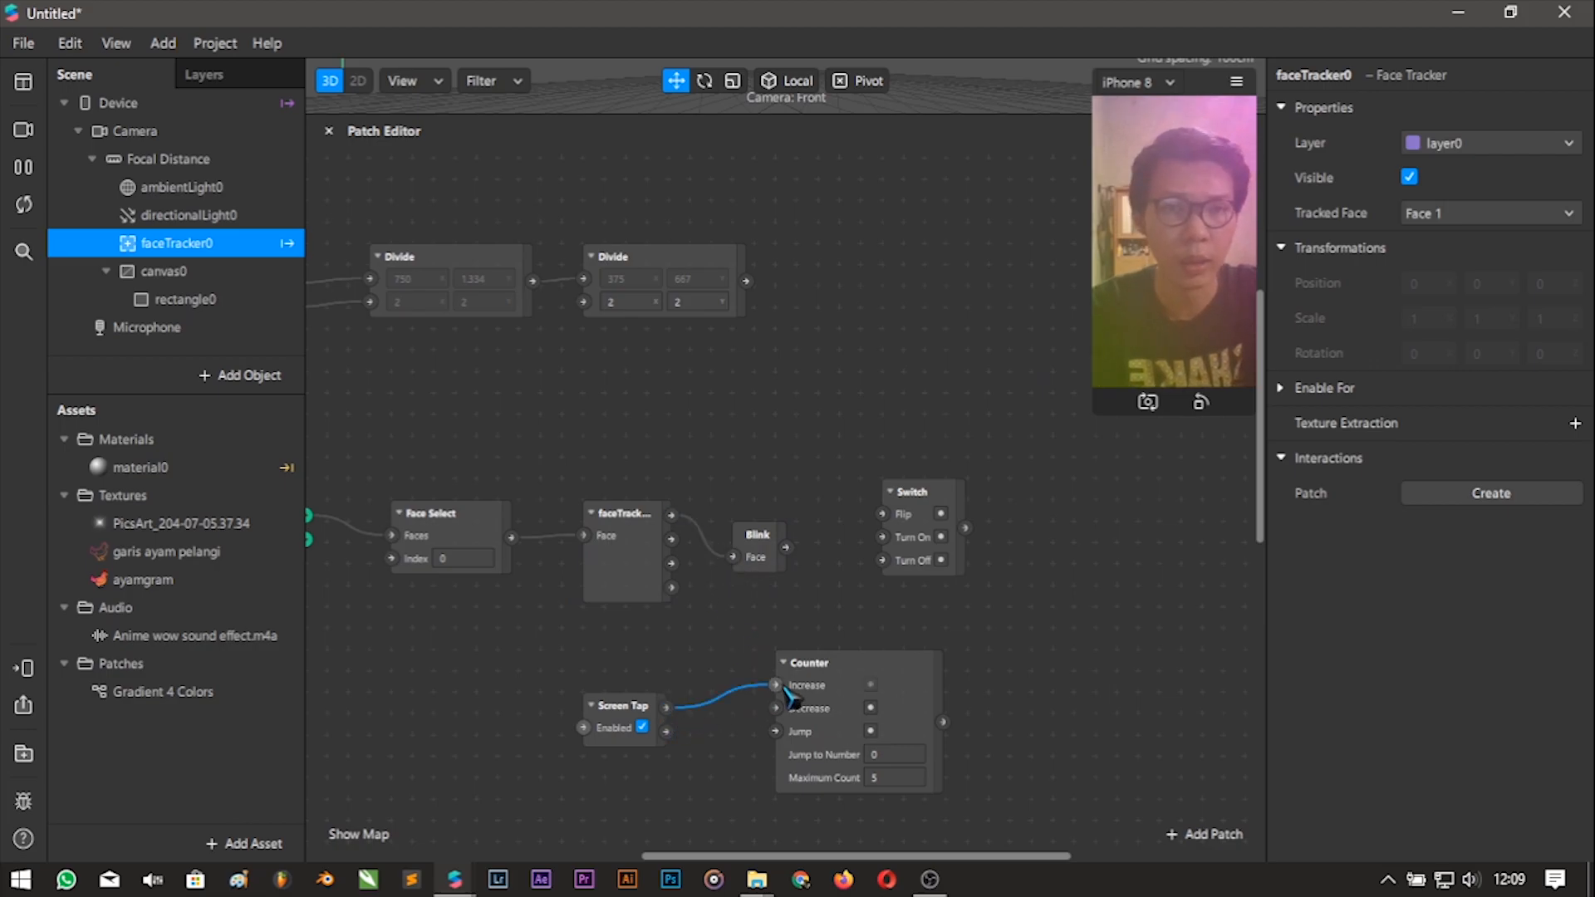
left_click_drag(787, 548, 882, 560)
left_click_drag(671, 711, 882, 537)
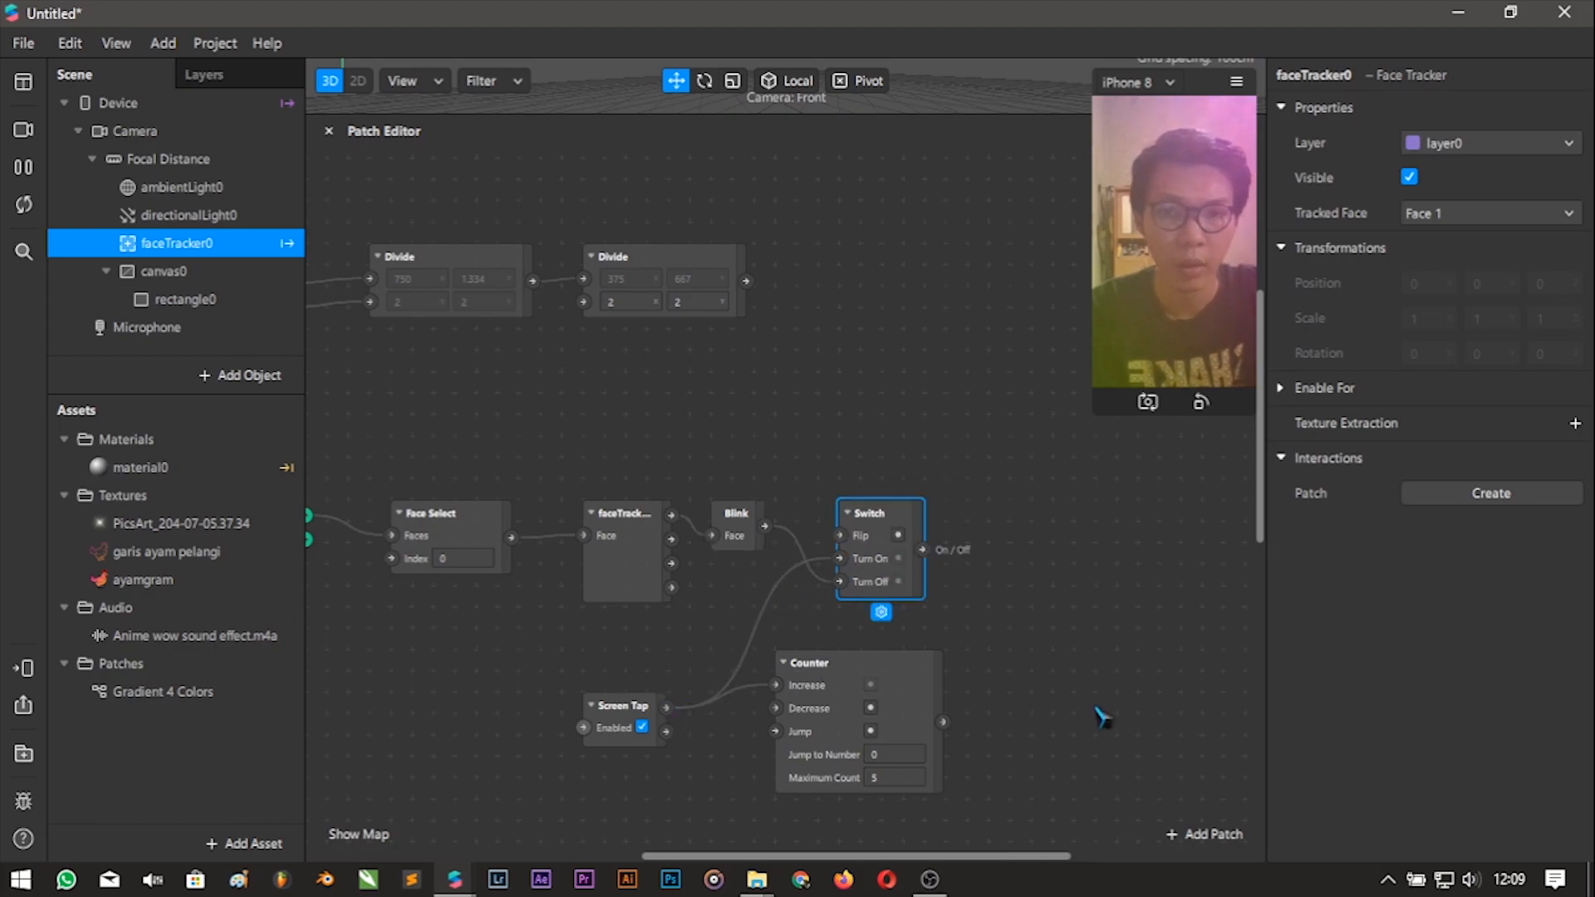
Add a Negate patch and place it after the second Divide patch.
scroll(1101, 722, "up", 1)
left_click_drag(978, 864, 1050, 866)
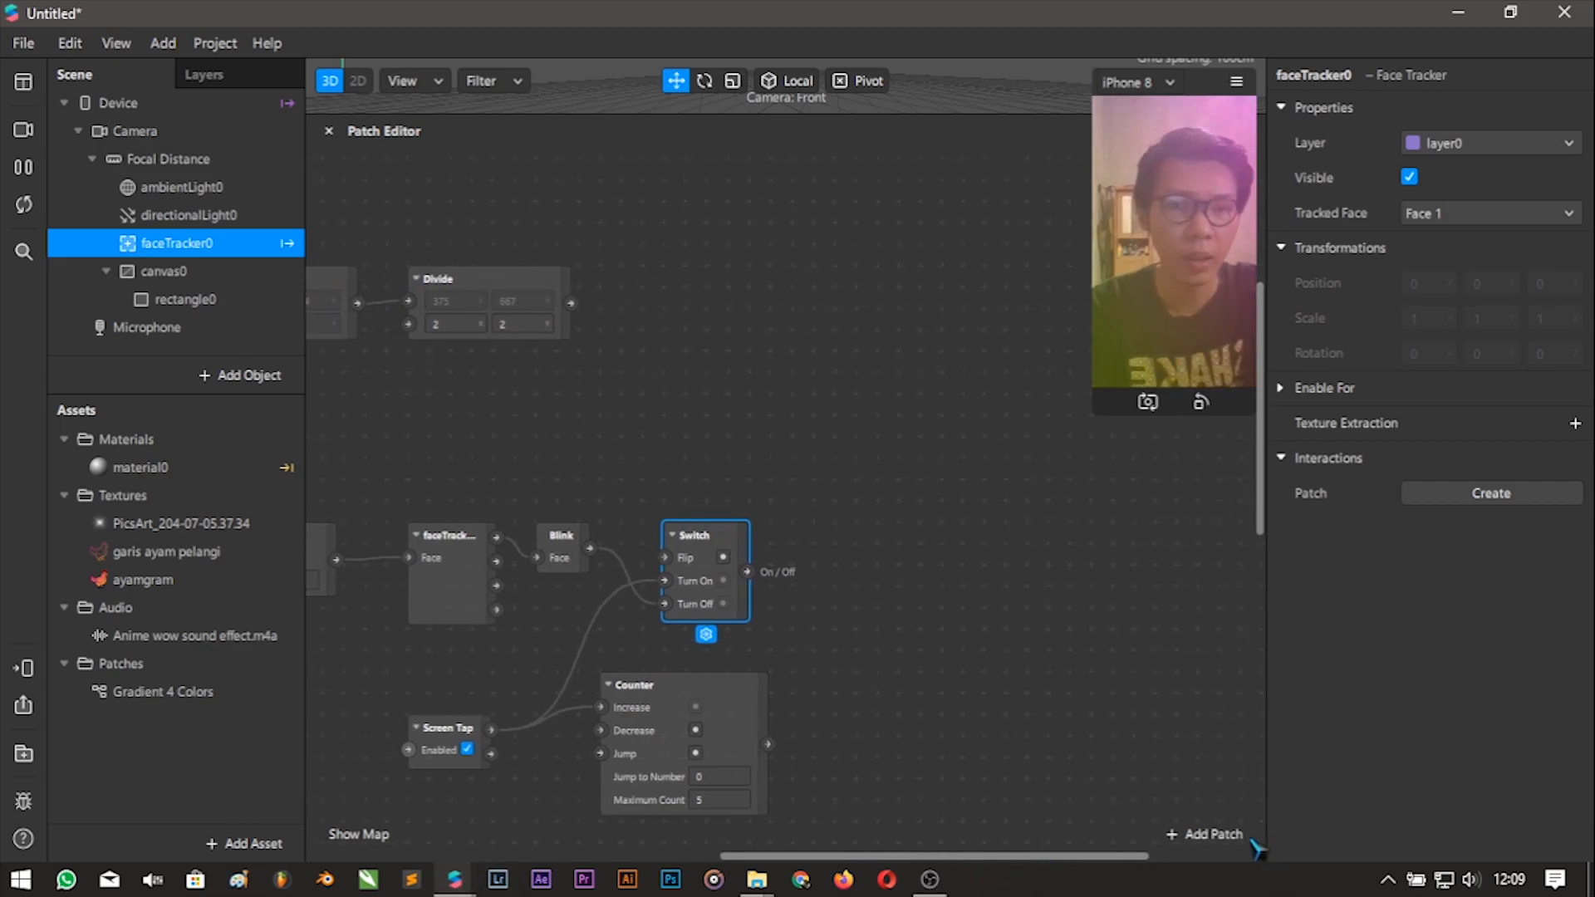
left_click(1211, 836)
type("negat")
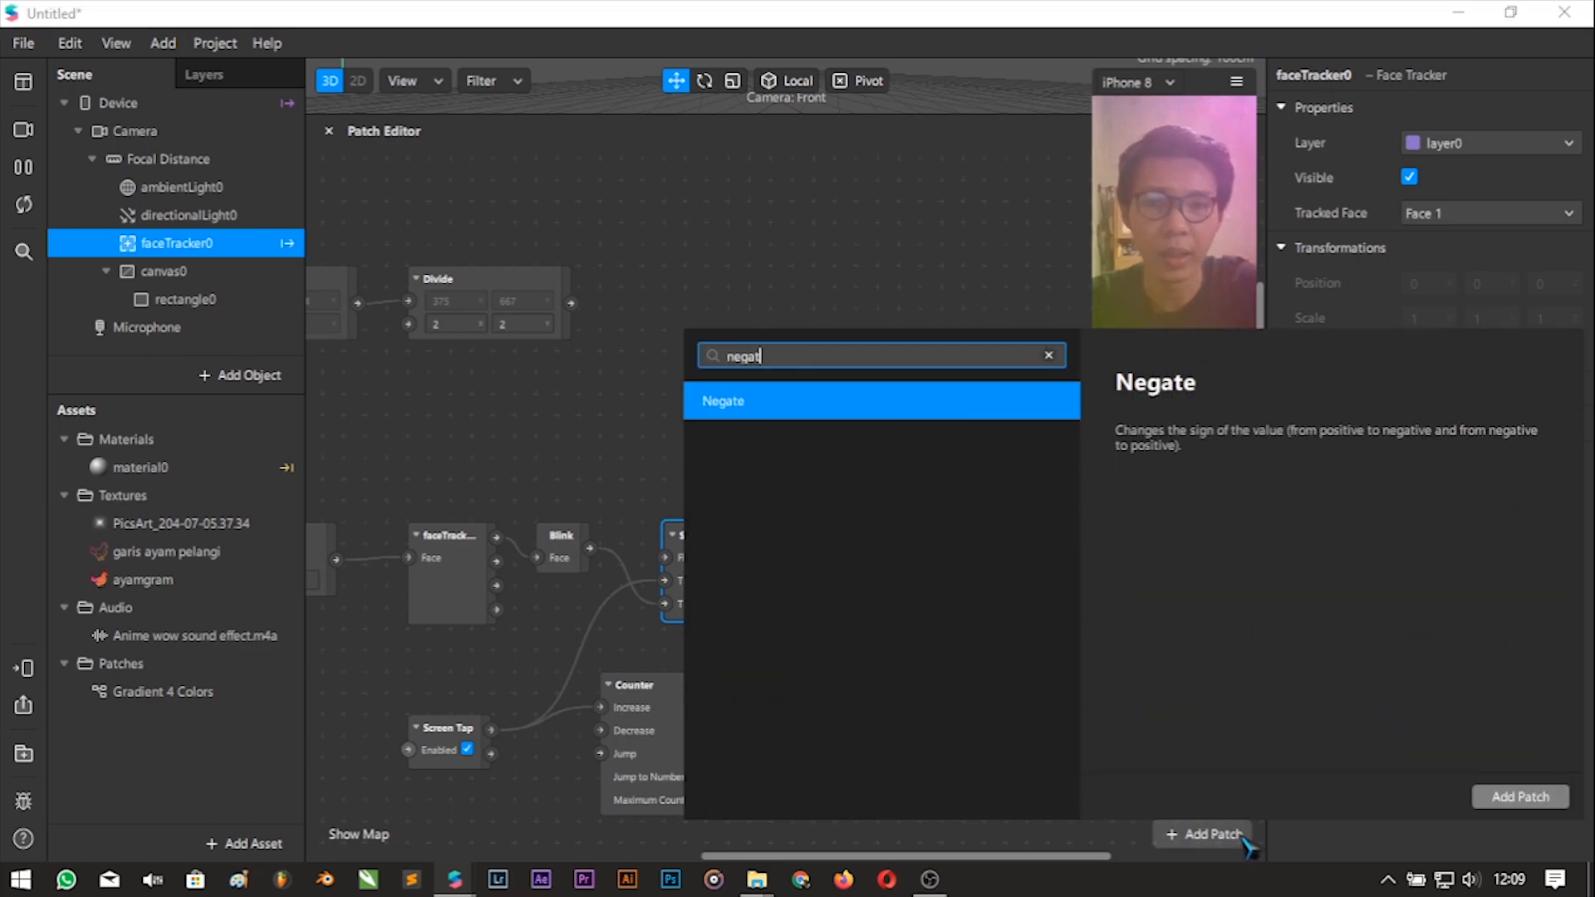
type("e")
key("Return")
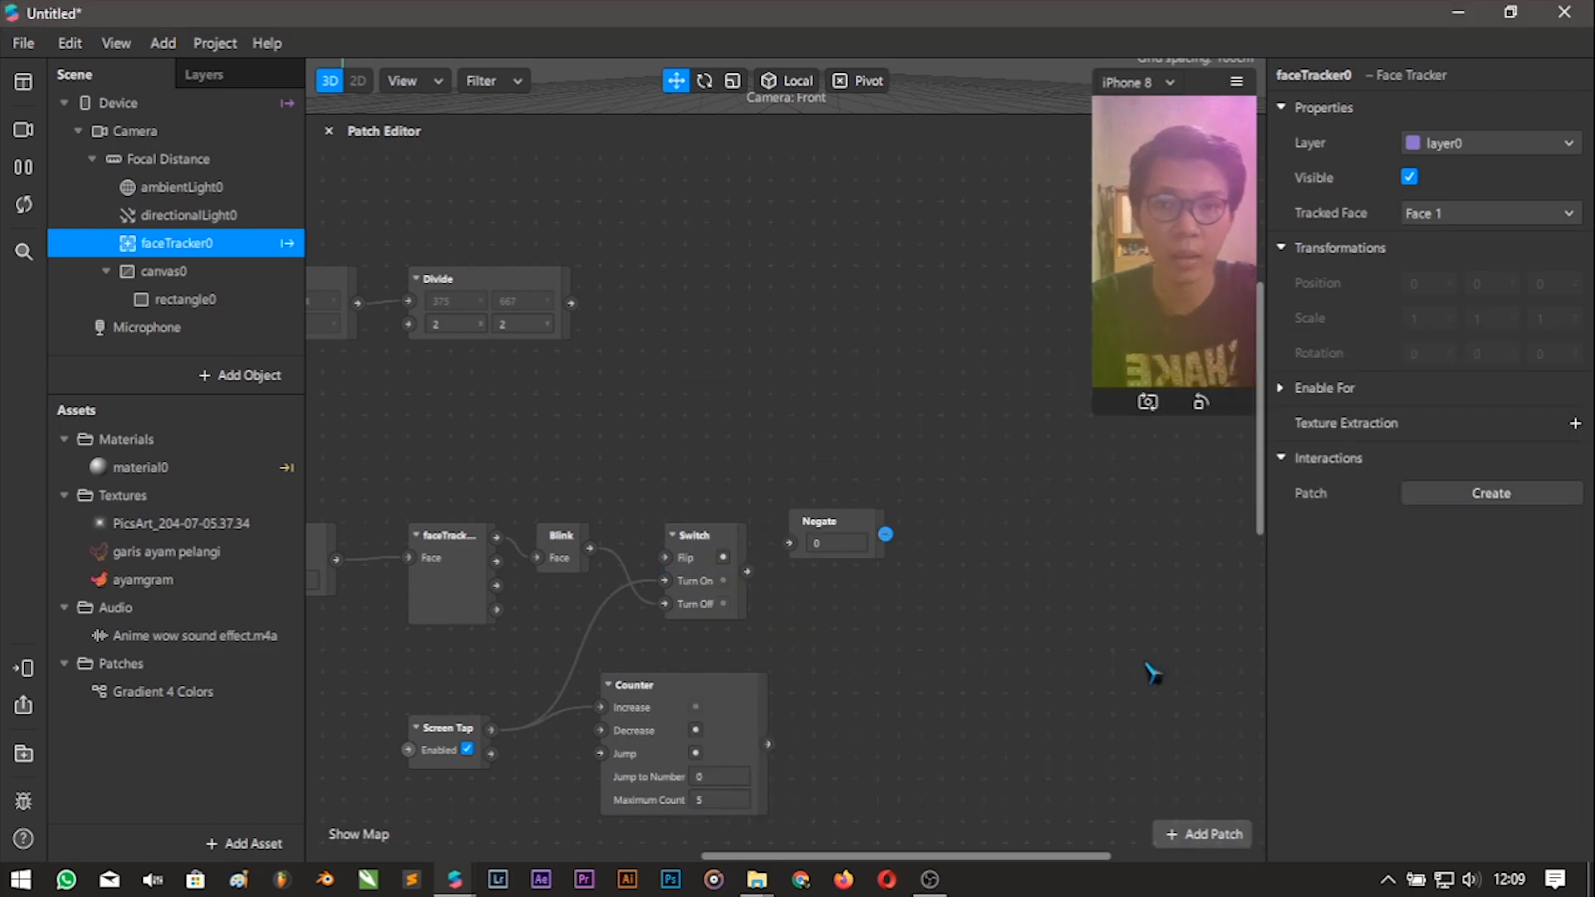
Add an Unpack patch after the Negate patch and change its type to Vector 2.
left_click(1211, 834)
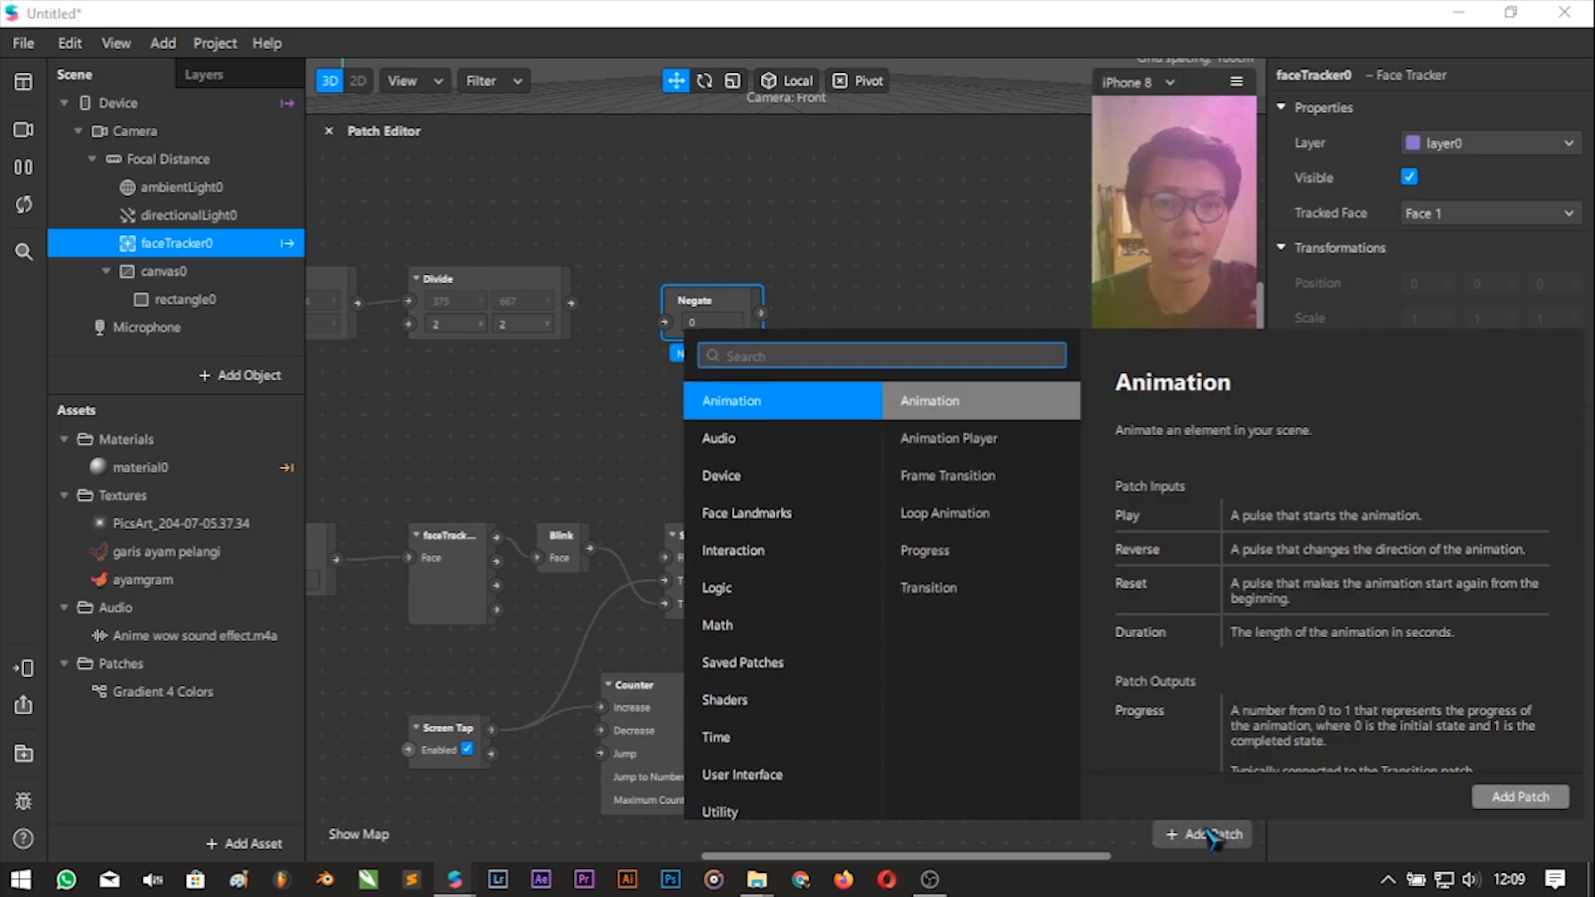
type("unpac")
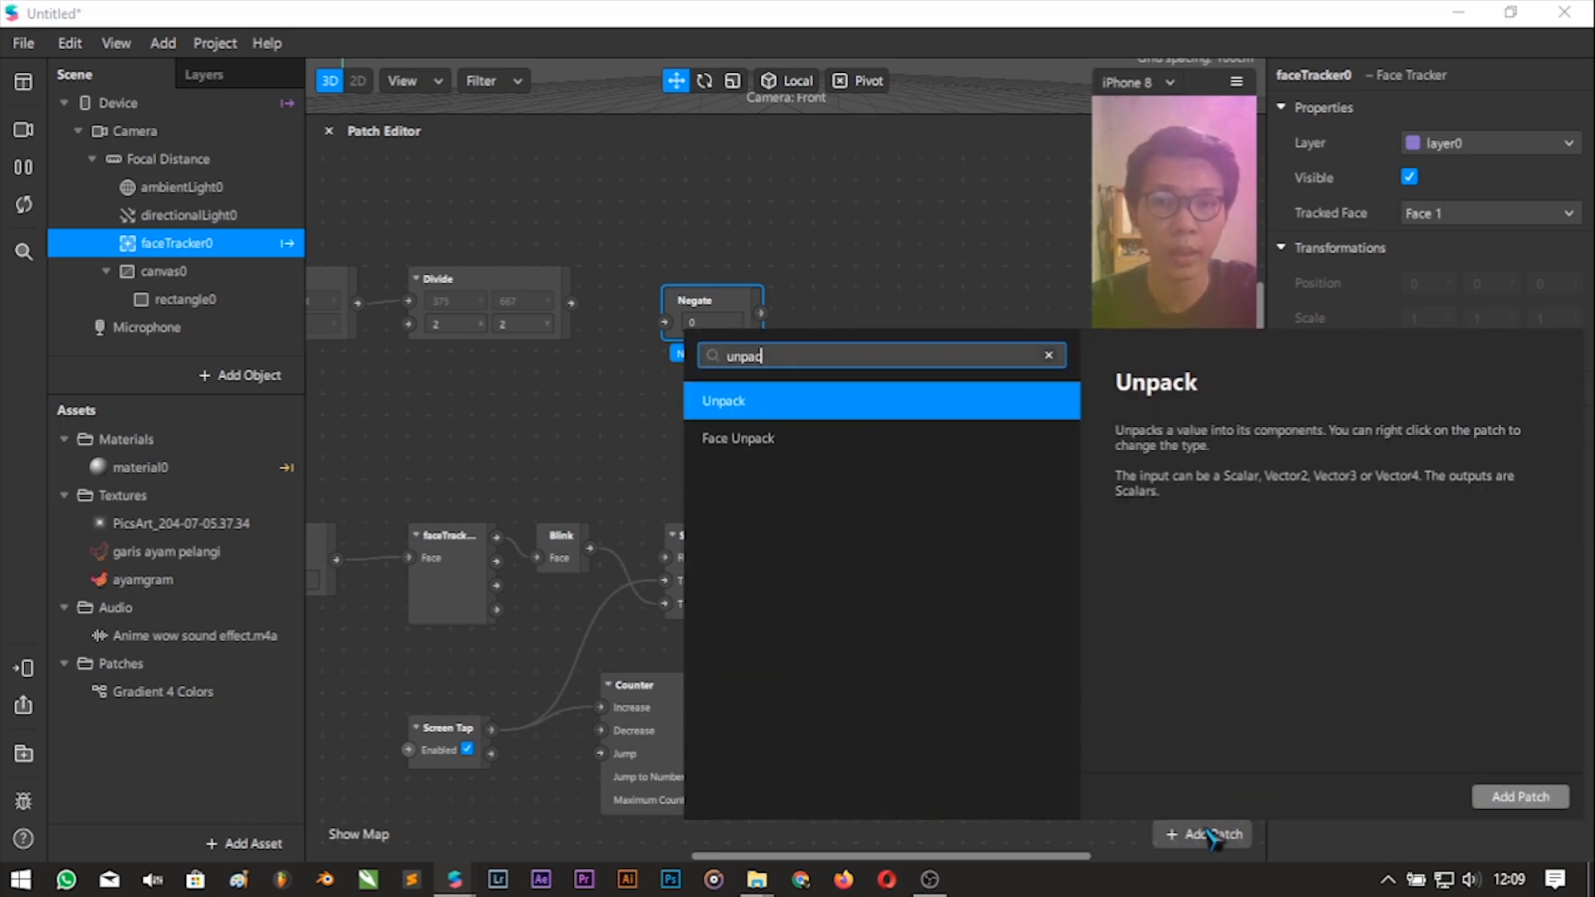
left_click(818, 403)
left_click_drag(740, 478, 762, 392)
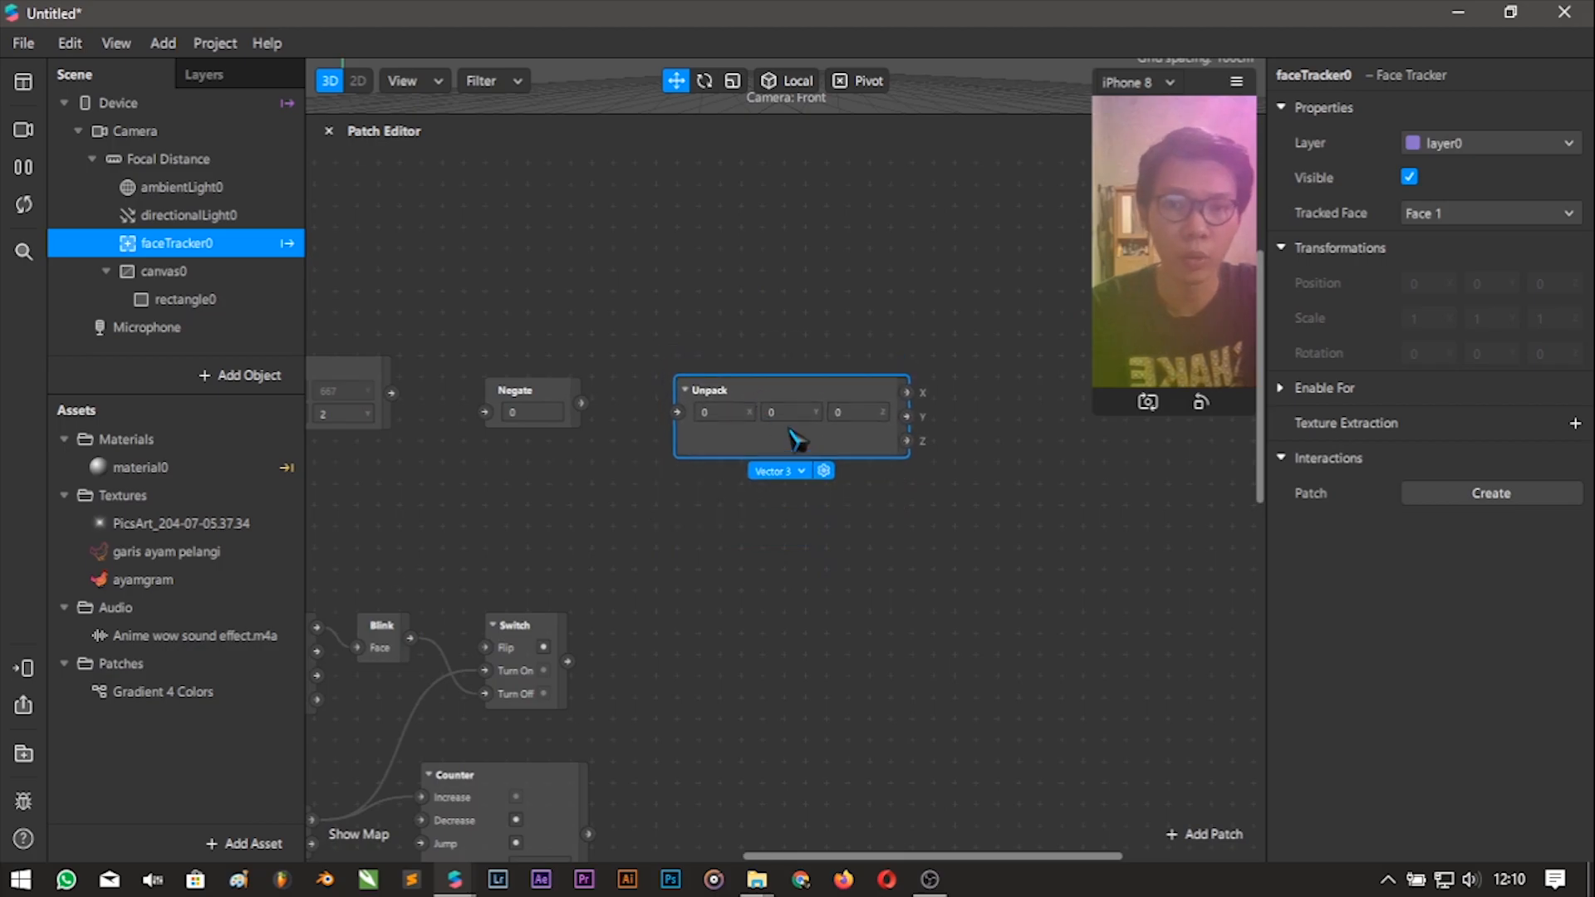
left_click(803, 487)
left_click(869, 501)
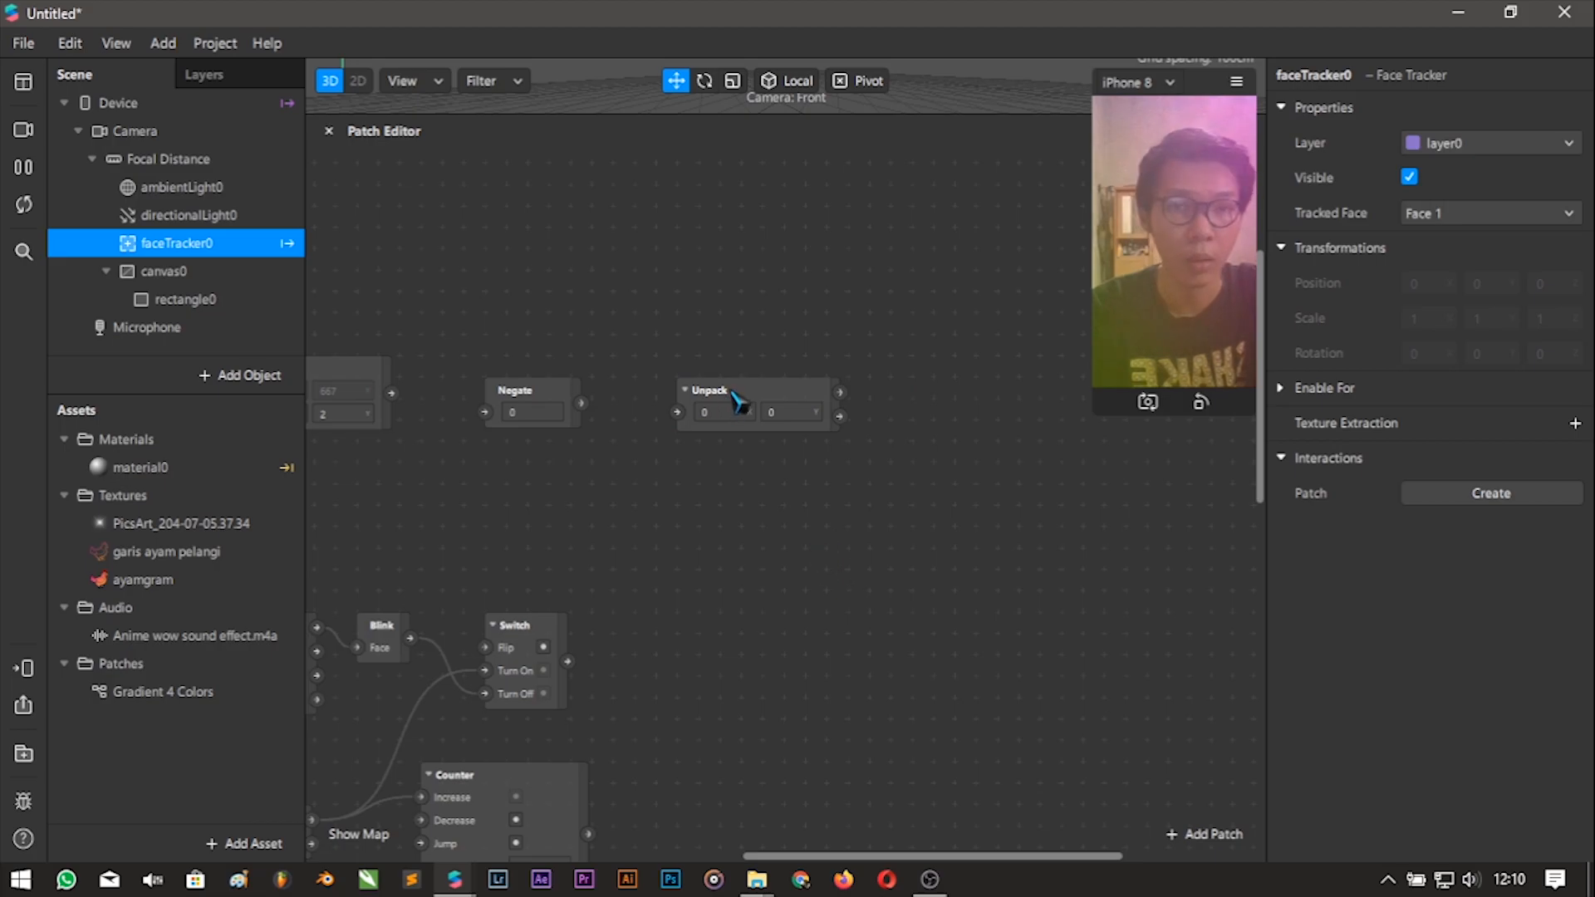
Duplicate the Vector 2 Unpack patch and stack the two copies one below the other after Negate.
left_click(734, 397)
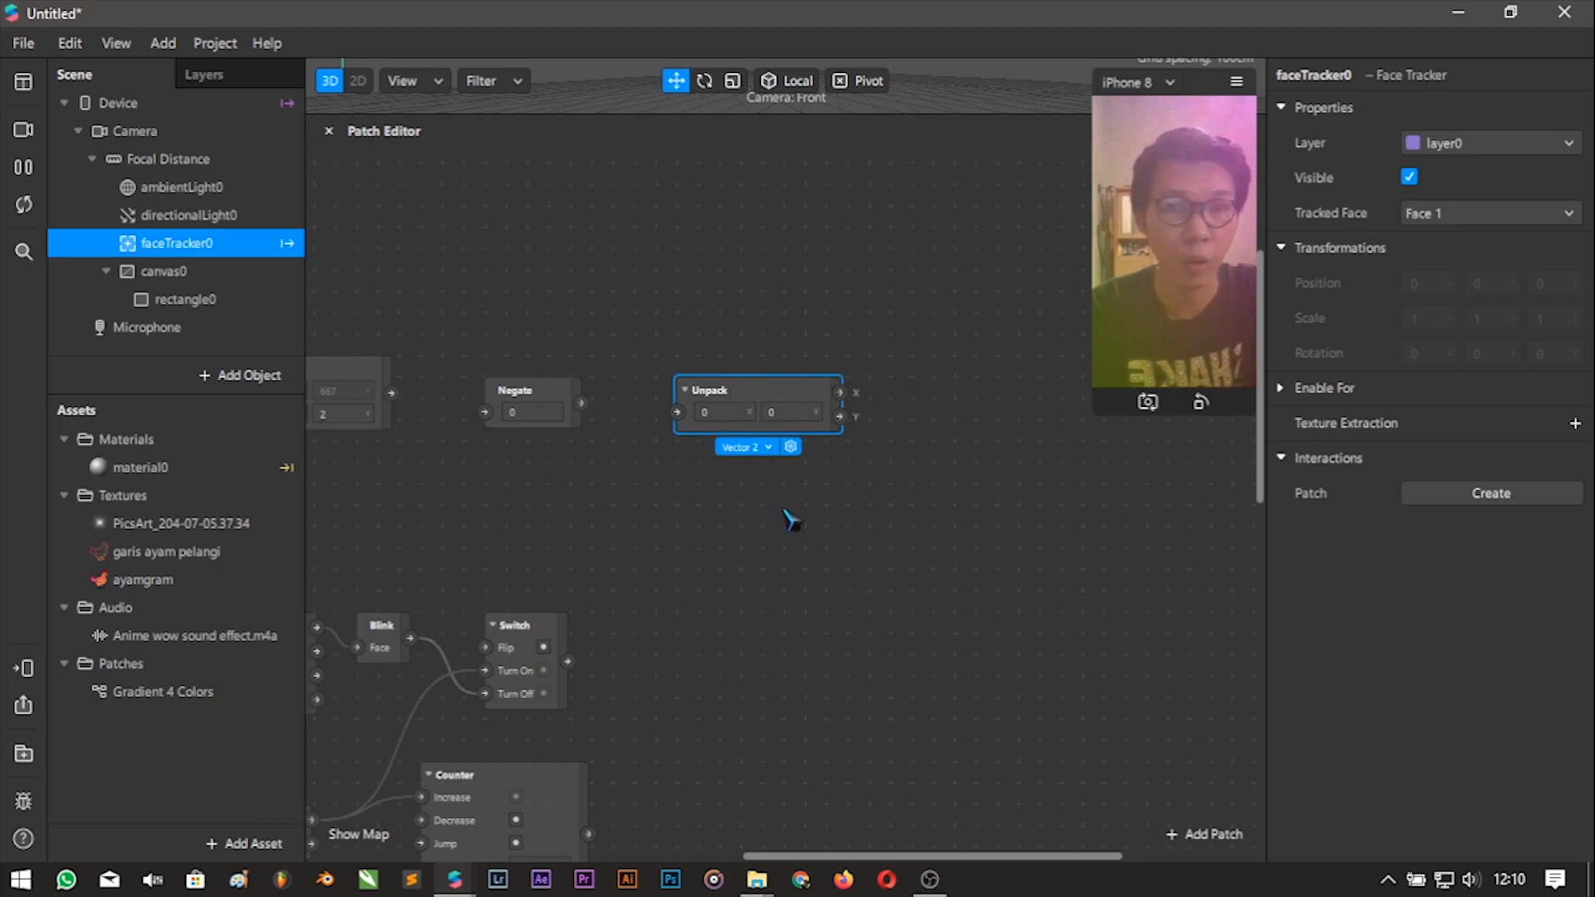
key("ctrl+d")
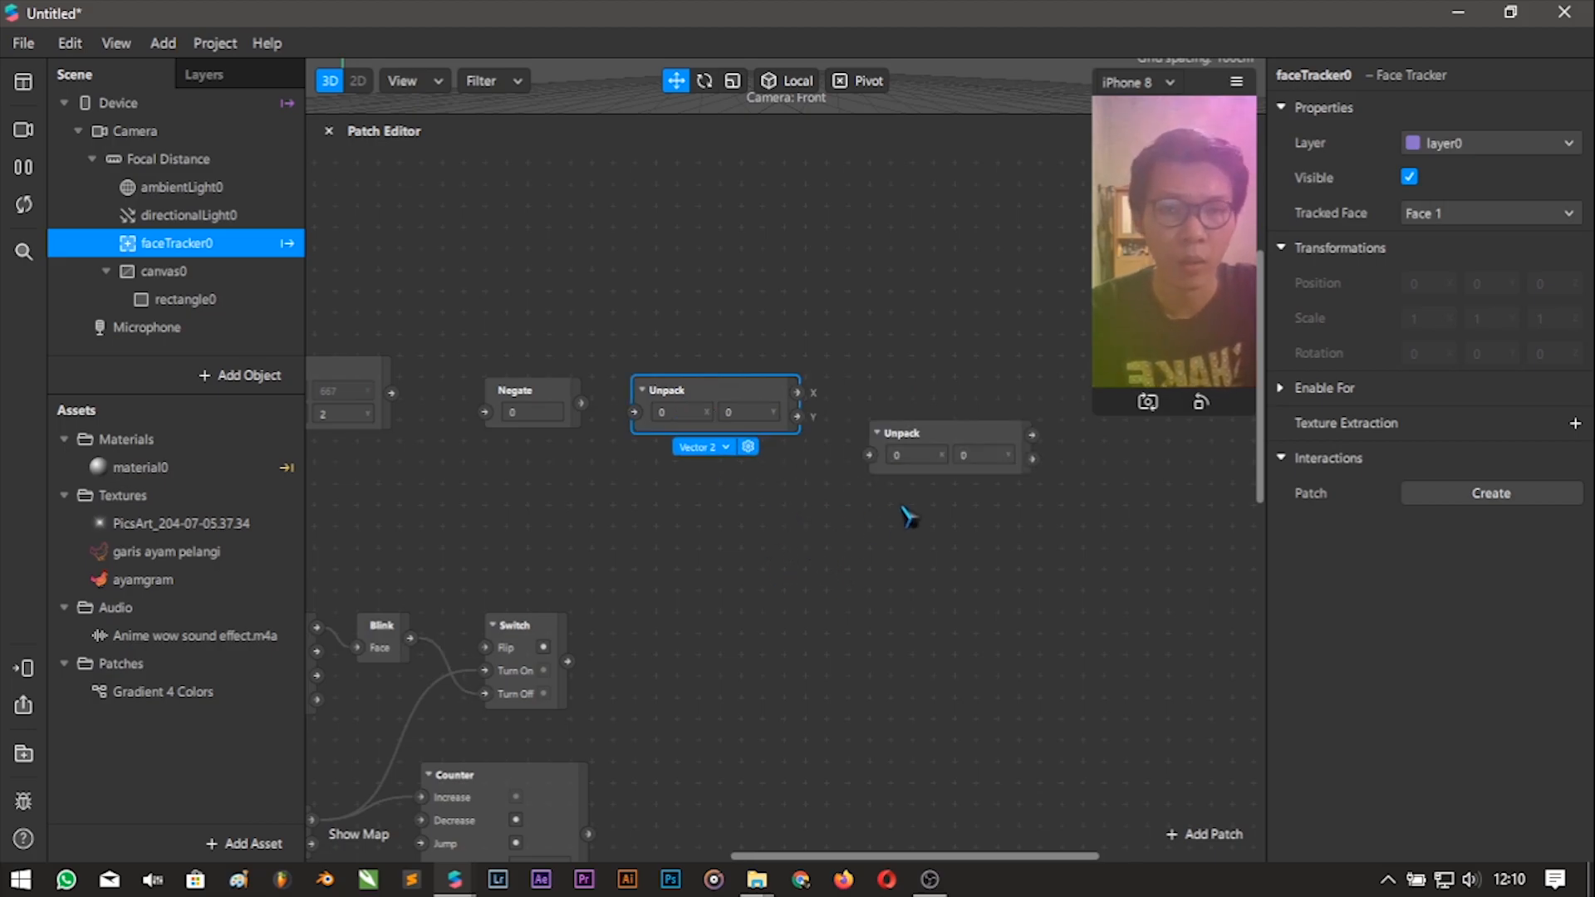
left_click_drag(885, 457, 691, 465)
left_click(692, 382)
left_click(707, 598)
left_click_drag(1084, 853, 1023, 853)
Connect the second Divide's output to the lower Unpack and to Negate, and Negate's output to the upper Unpack.
left_click(486, 368)
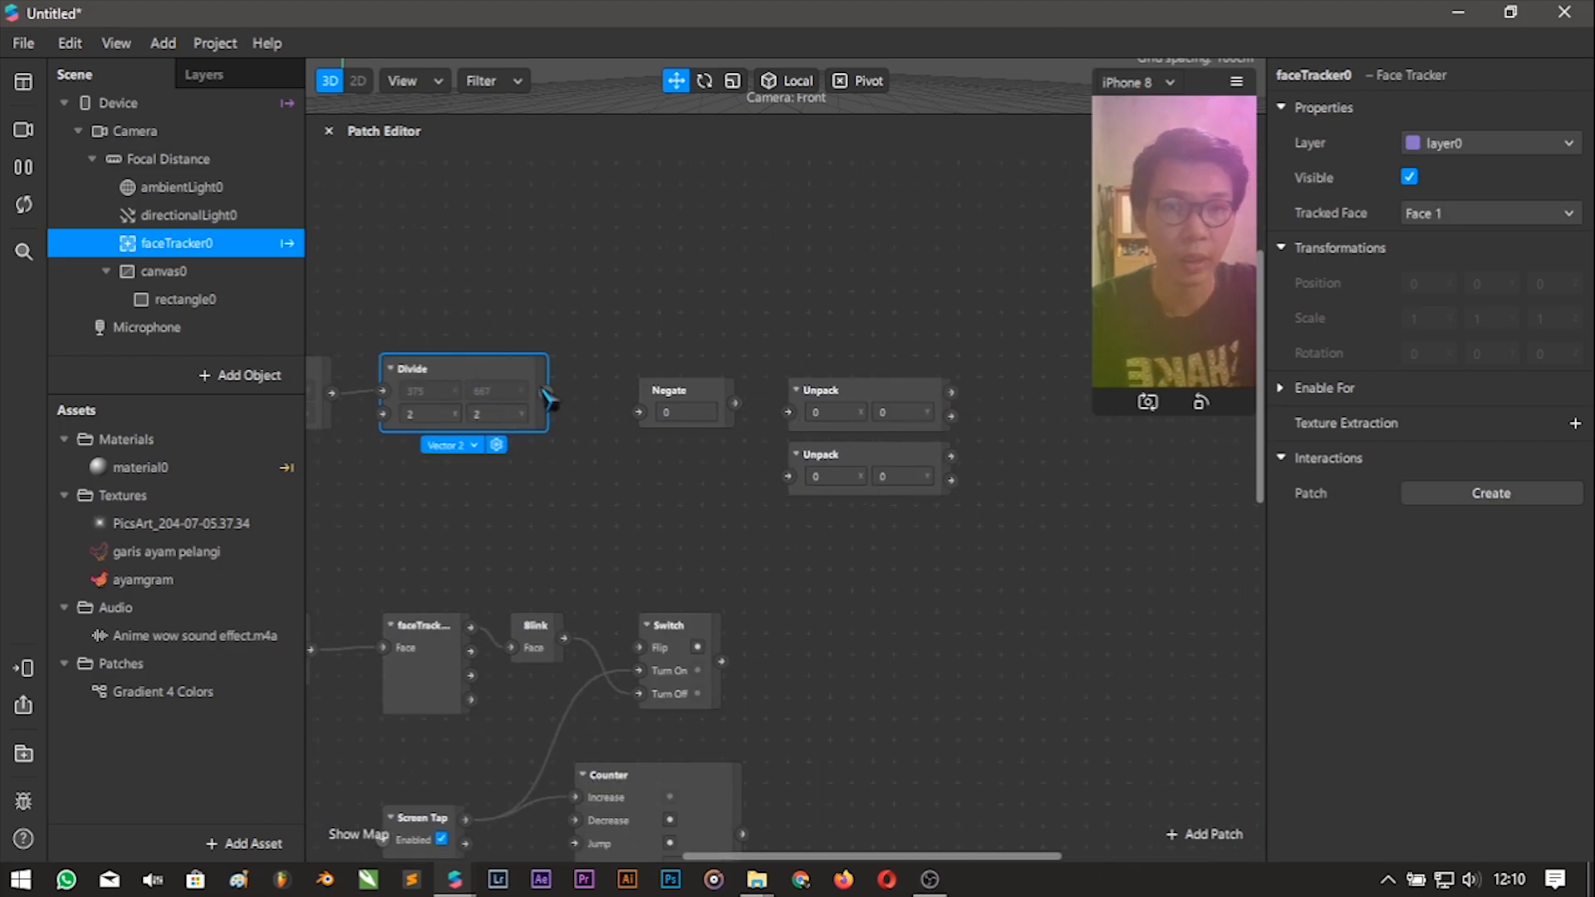
left_click_drag(545, 393, 849, 522)
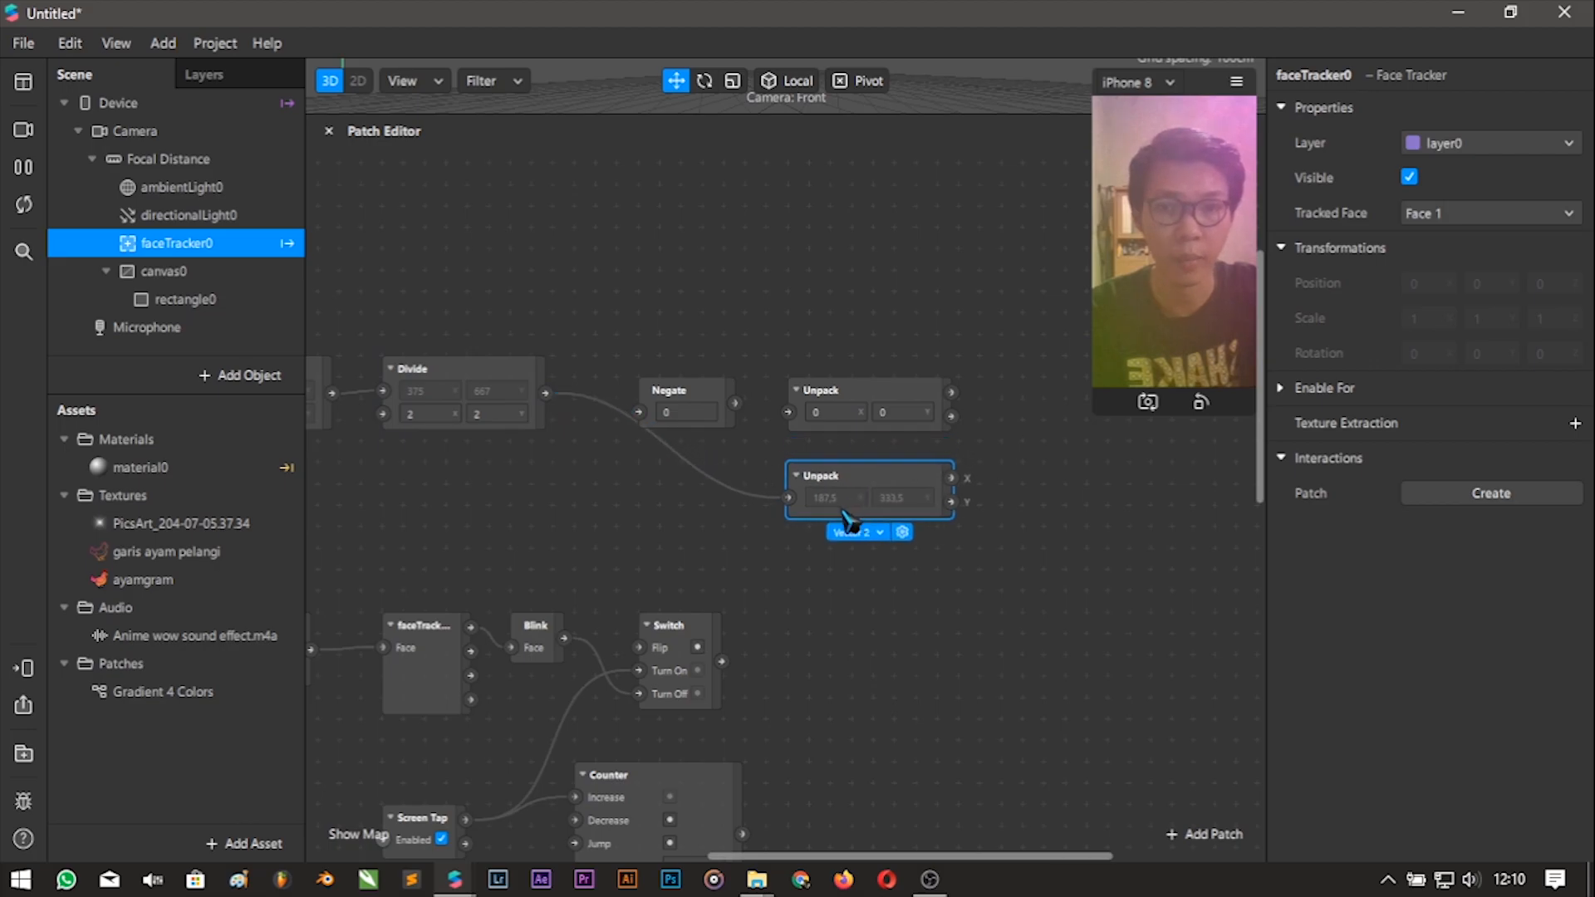
left_click_drag(690, 398, 688, 375)
left_click(532, 396)
left_click_drag(546, 393, 639, 391)
left_click_drag(735, 381, 844, 376)
scroll(996, 701, "right", 4)
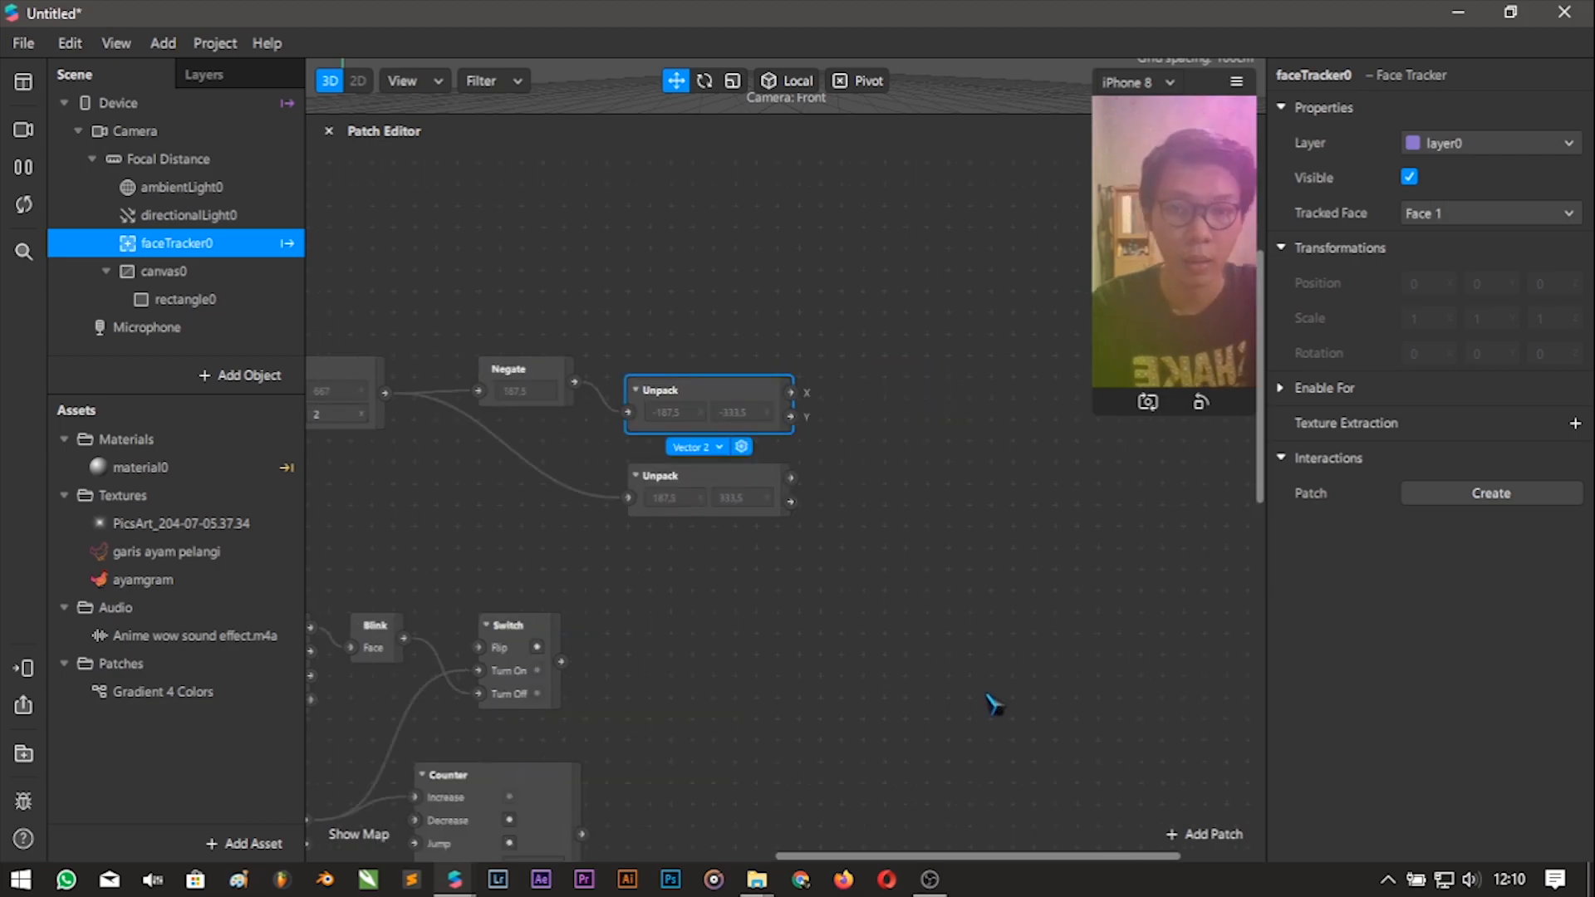
Add a Sender patch and place it after the Counter patch.
scroll(961, 776, "down", 2)
scroll(889, 731, "right", 2)
scroll(864, 739, "down", 1)
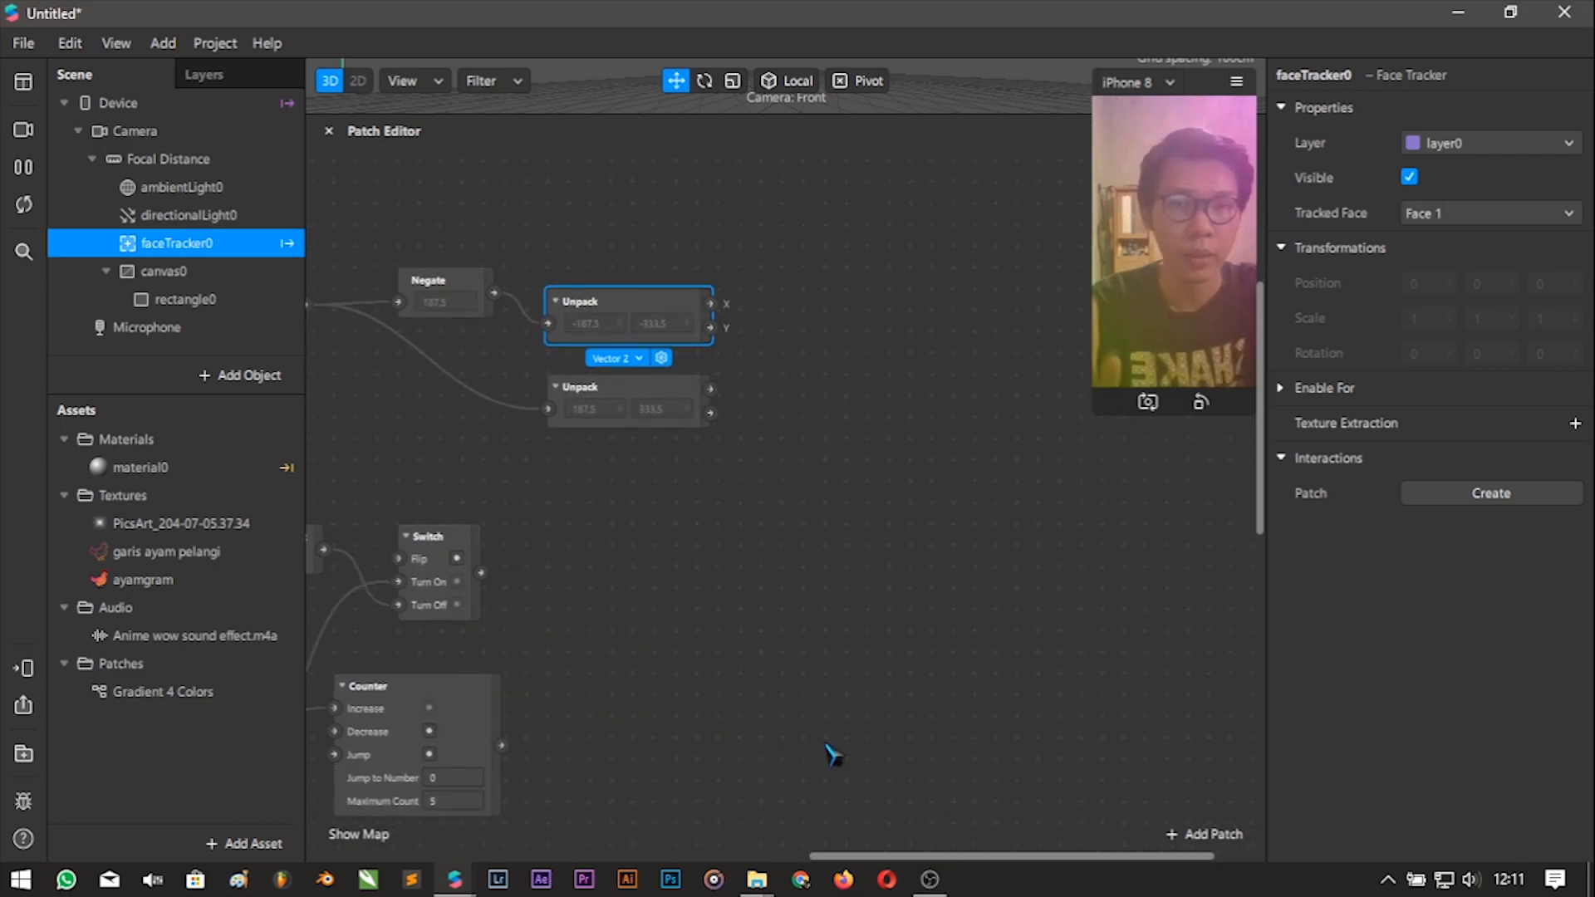
left_click(1202, 836)
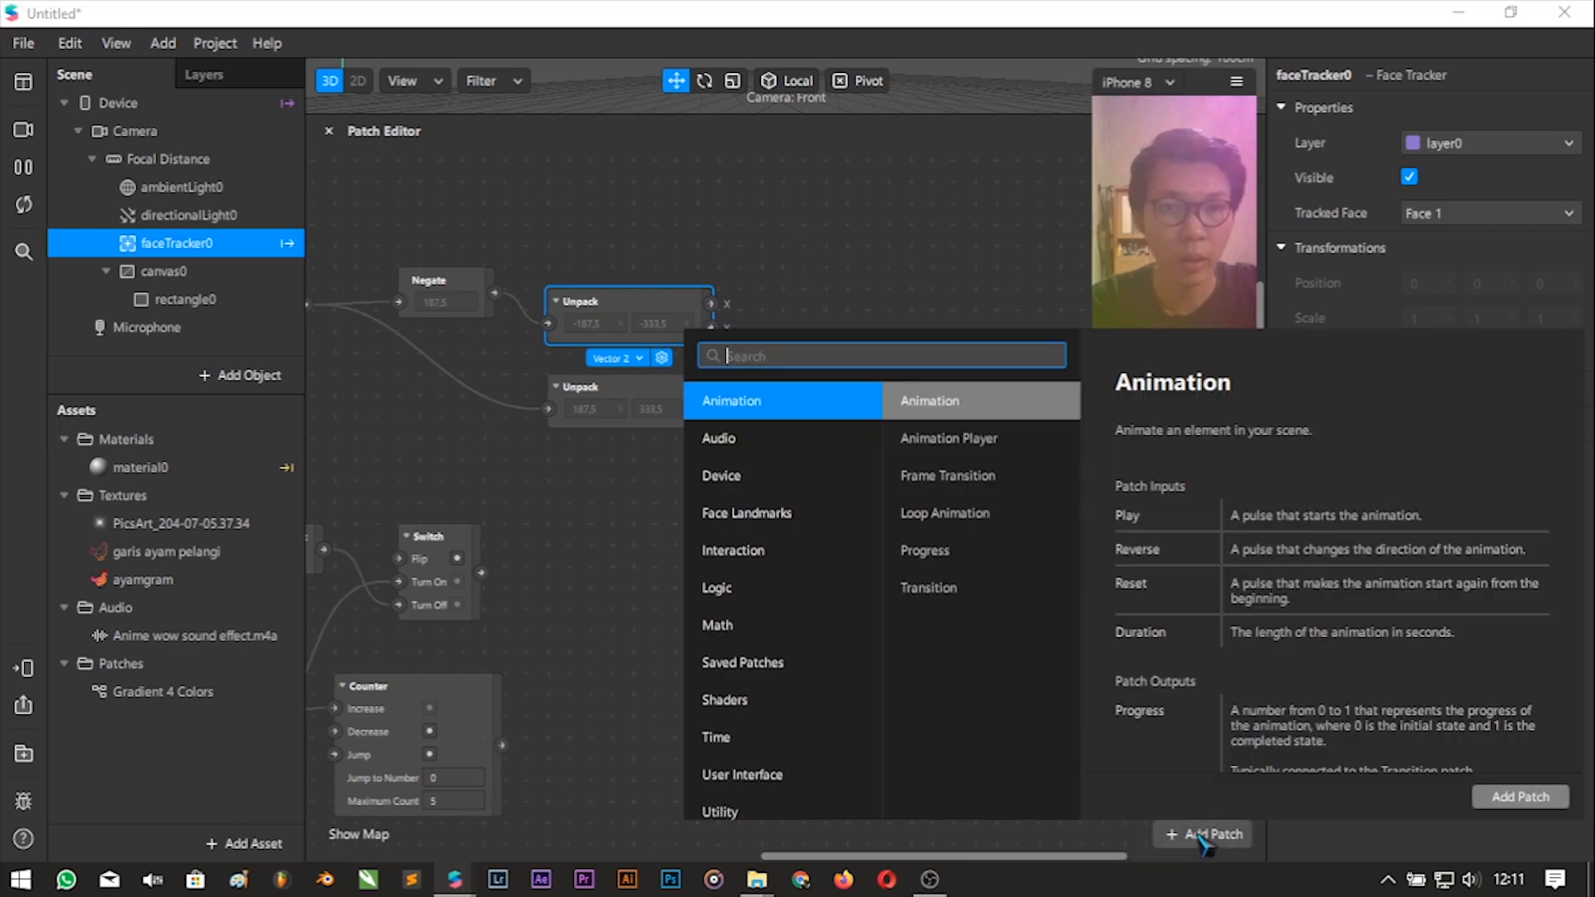
type("sender")
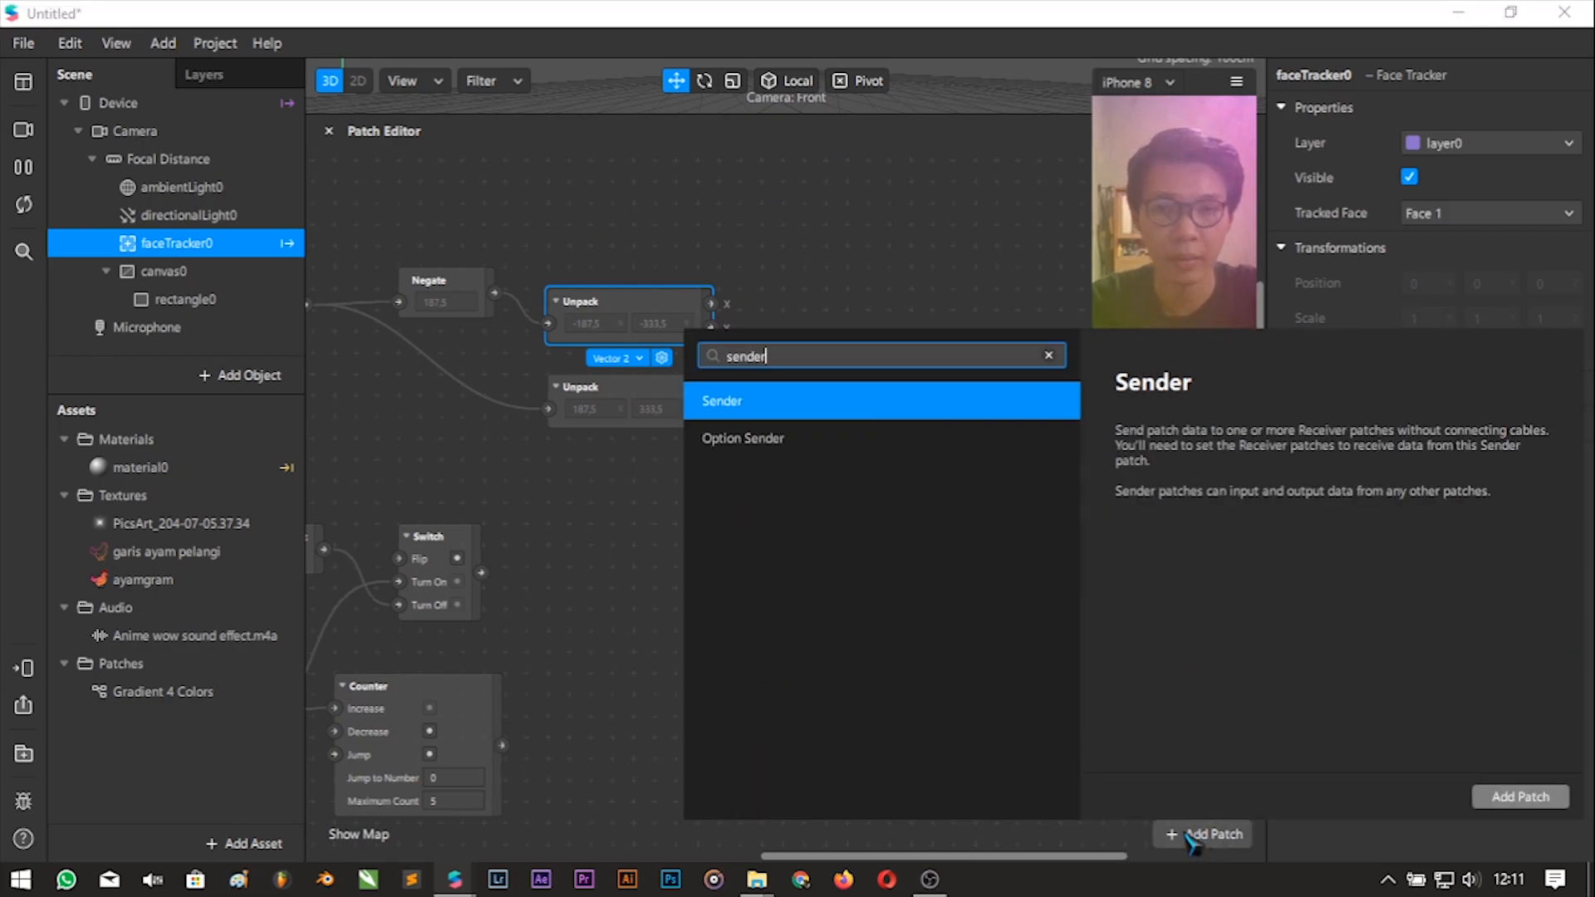
key("Return")
left_click_drag(831, 548, 738, 719)
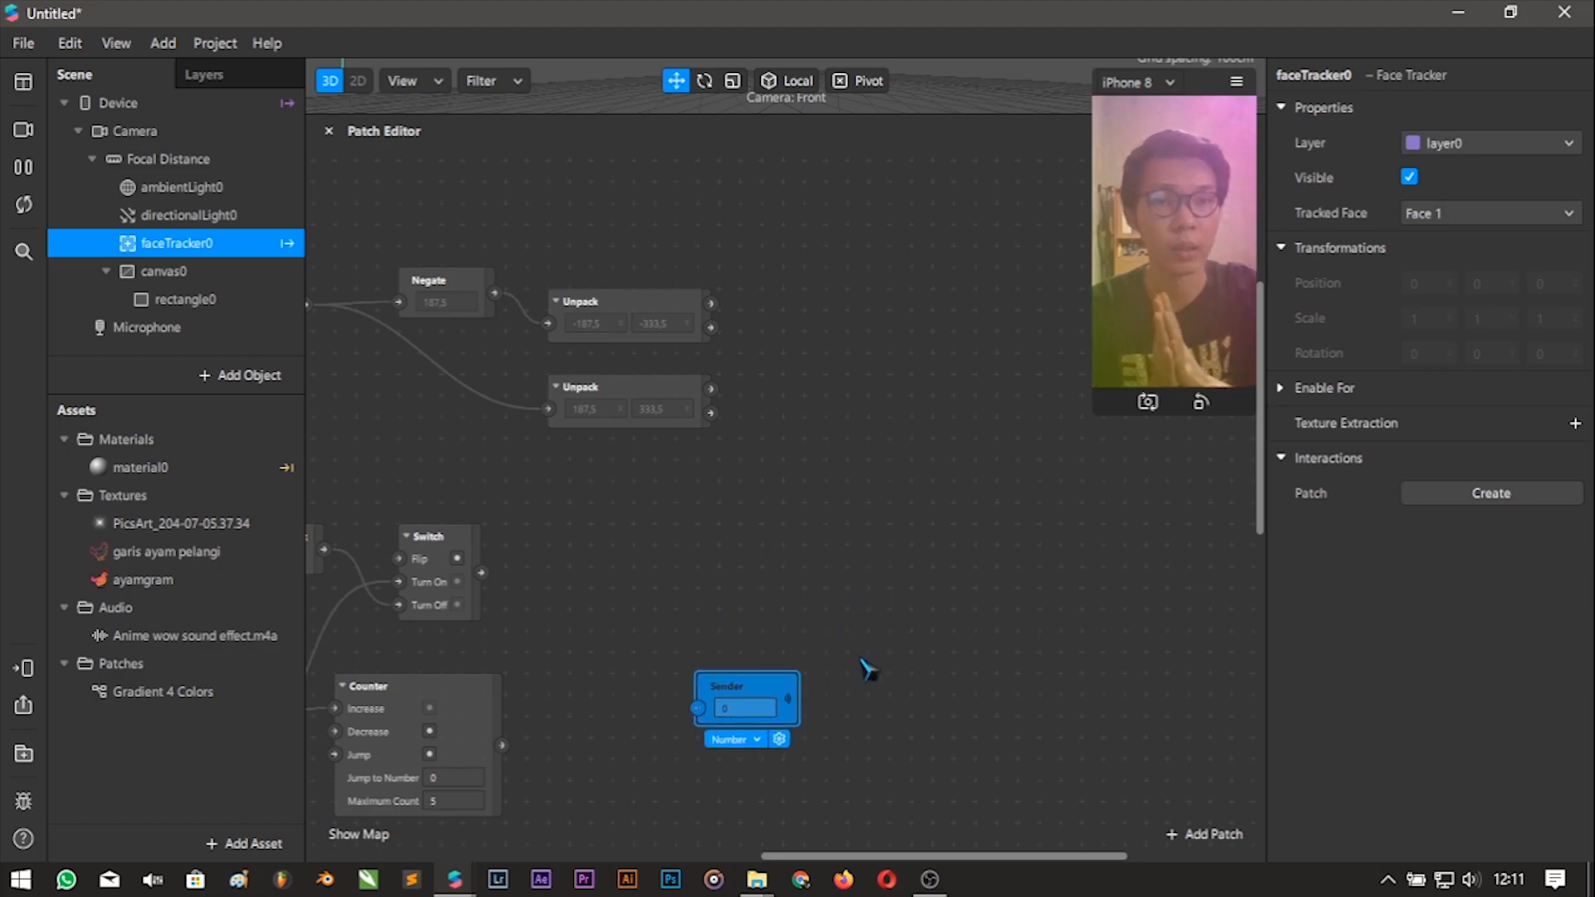
Change the Sender patch's type to Boolean and move it closer to the Counter.
scroll(721, 840, "down", 1)
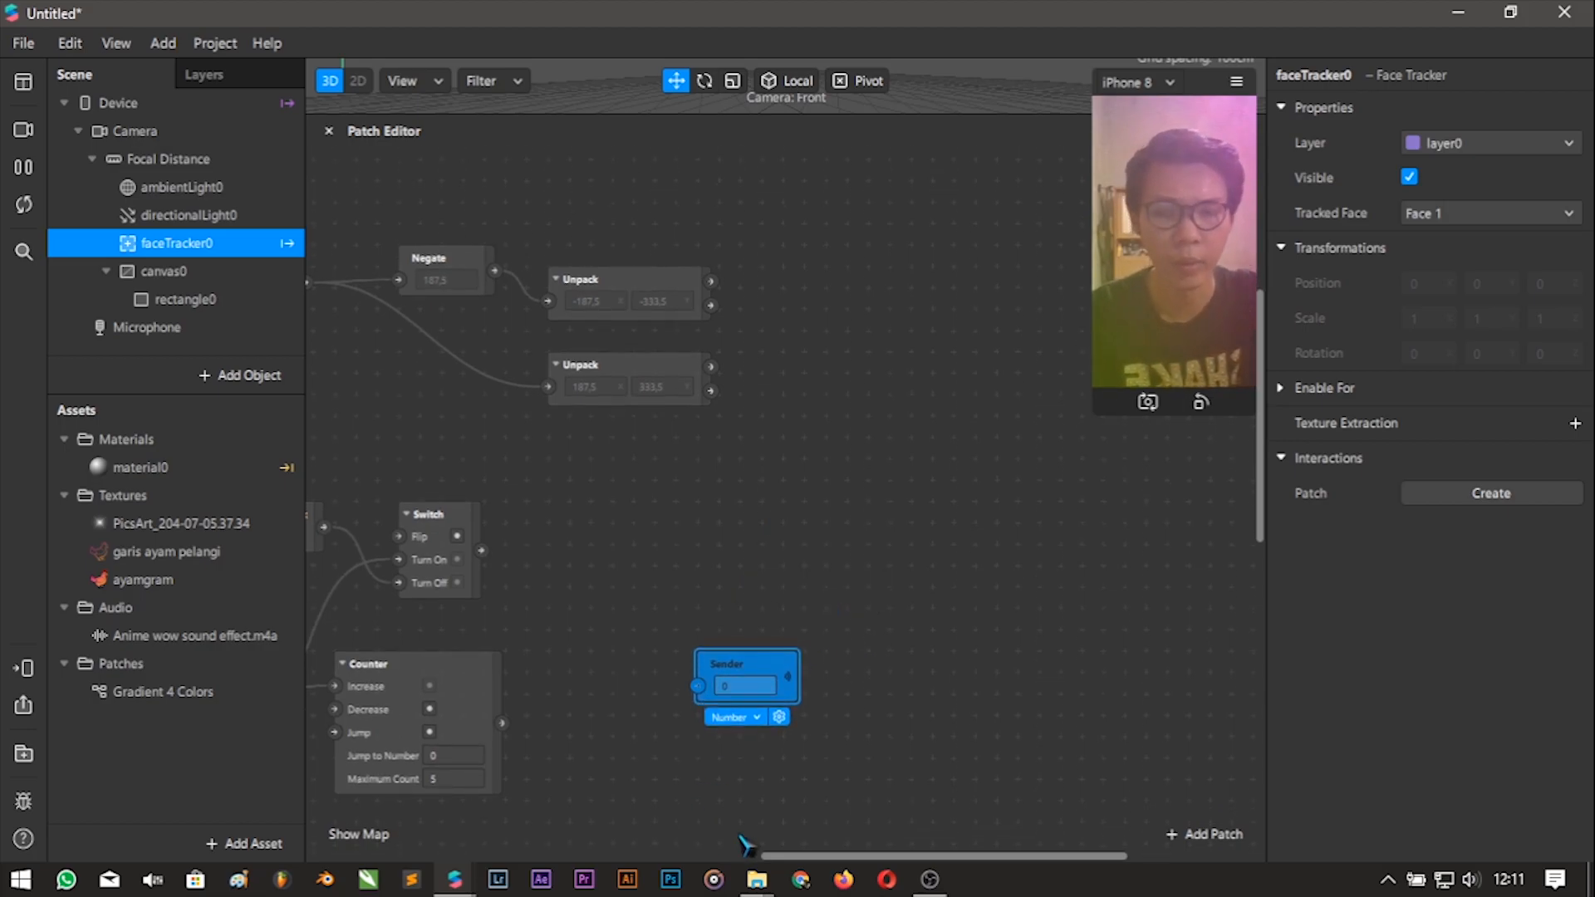
left_click_drag(832, 858, 768, 856)
scroll(860, 719, "down", 1)
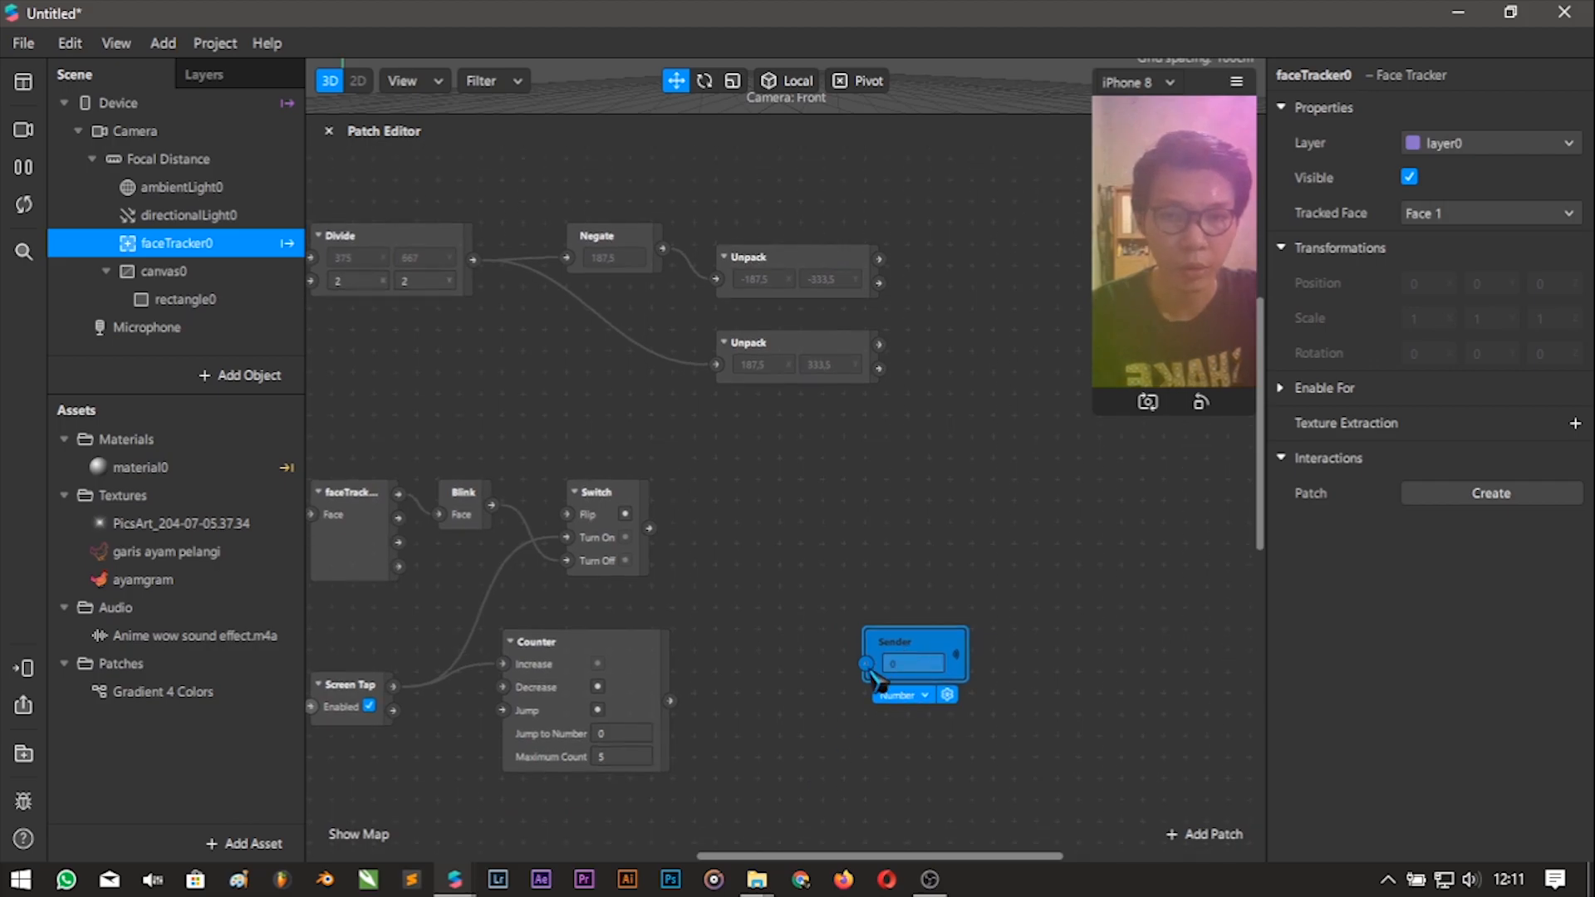
left_click_drag(887, 663, 848, 704)
left_click(857, 738)
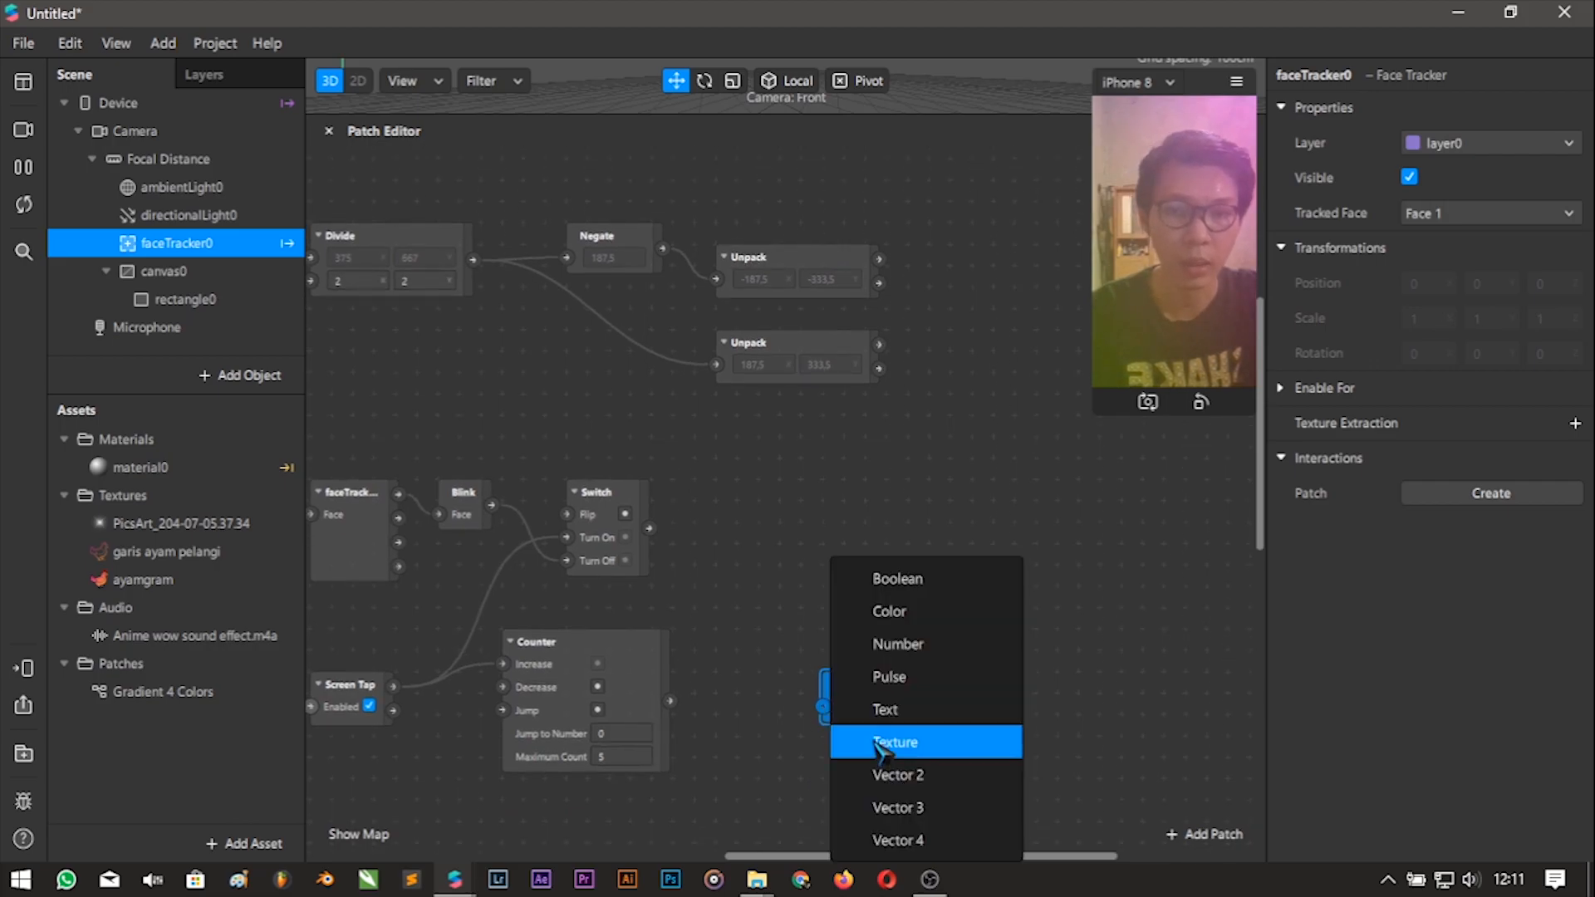
left_click(908, 590)
Reposition the Boolean Sender patch beside the Counter and rename it "gameplay more then one times".
left_click_drag(869, 711, 805, 733)
double_click(803, 708)
type("g")
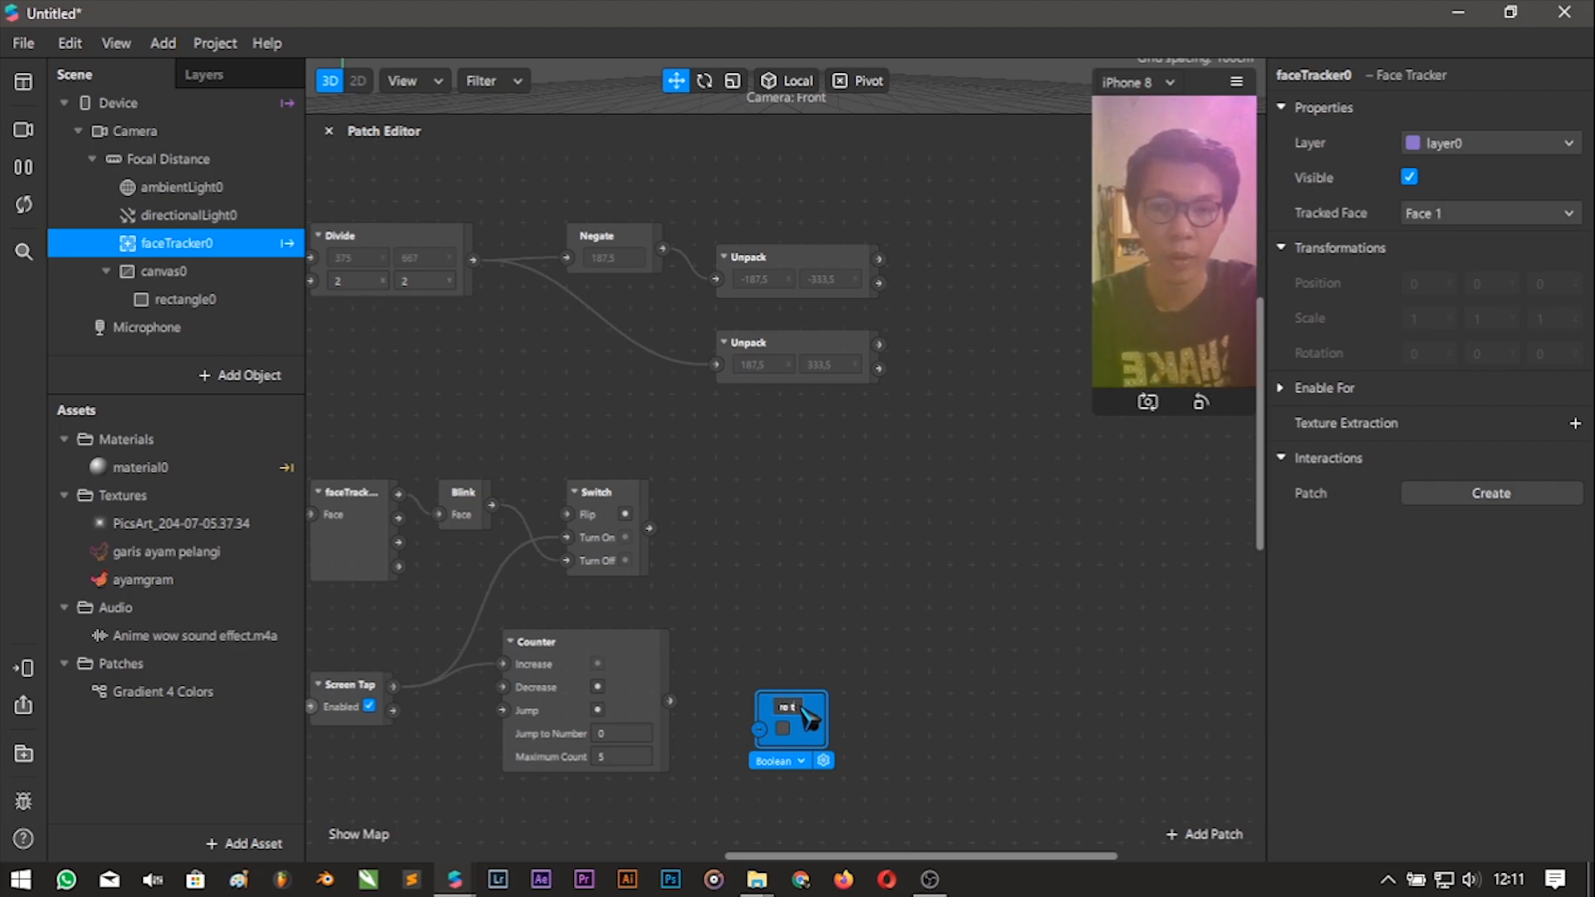
key("Return")
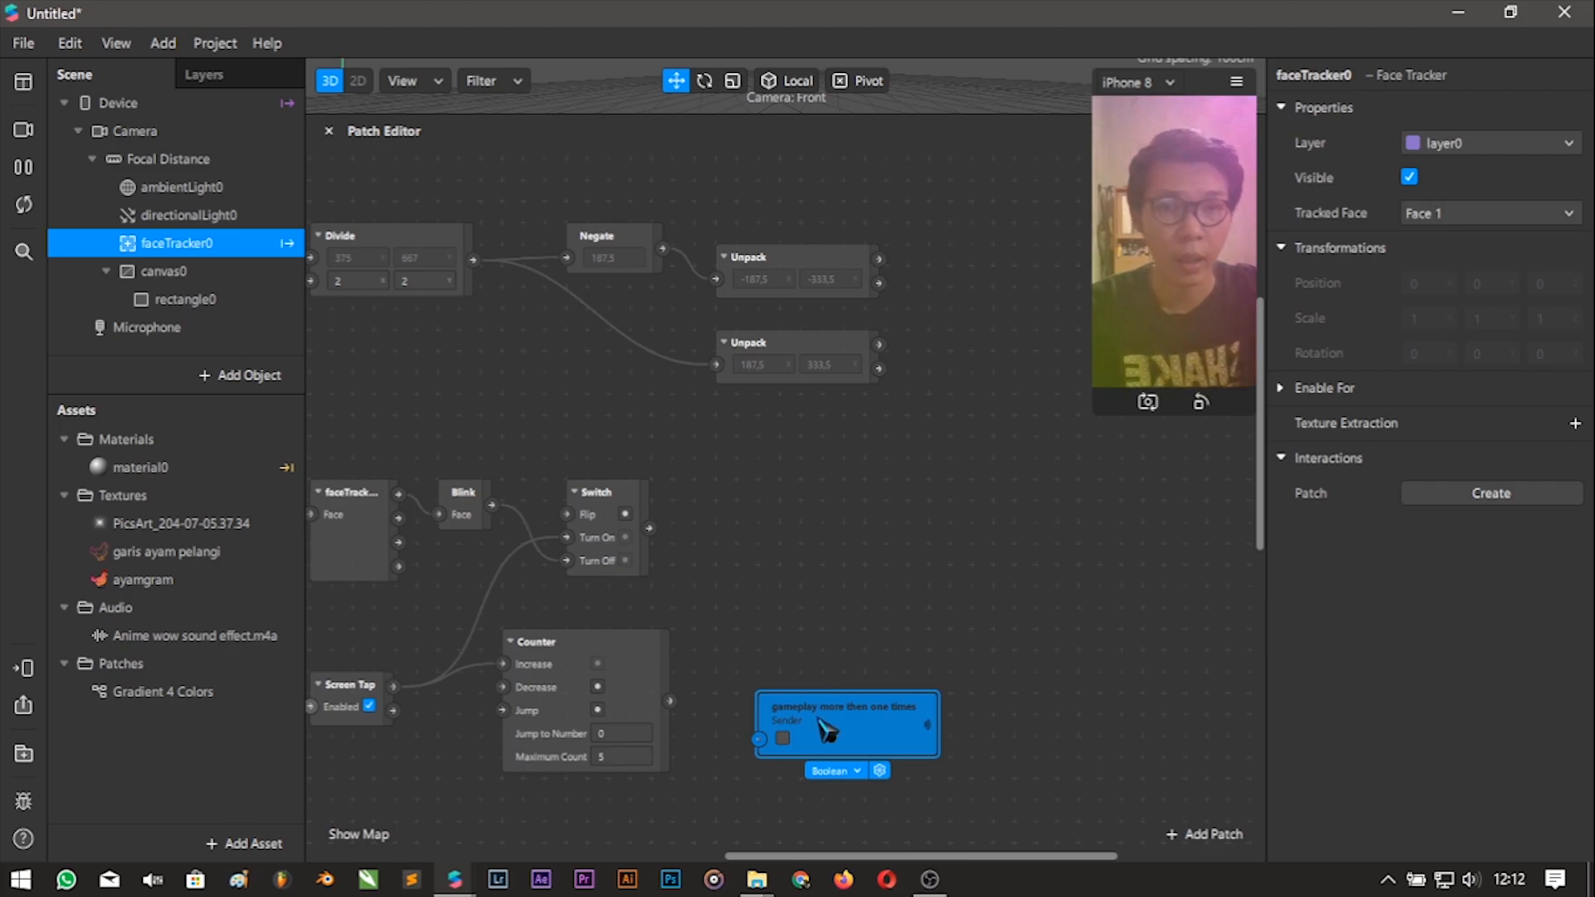
scroll(827, 715, "up", 1)
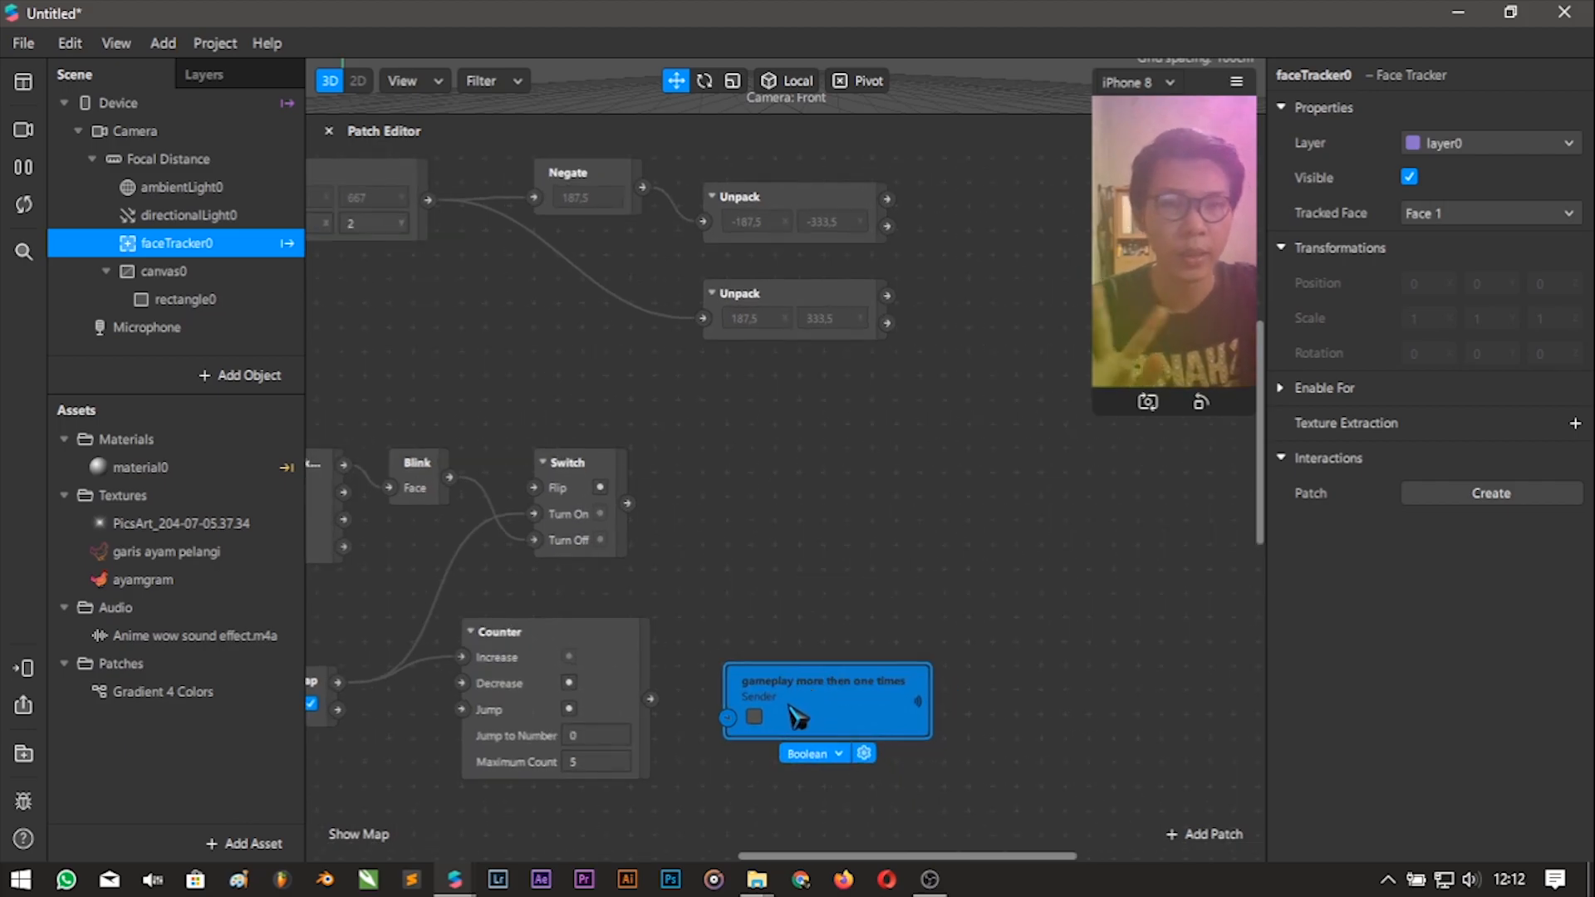
double_click(841, 694)
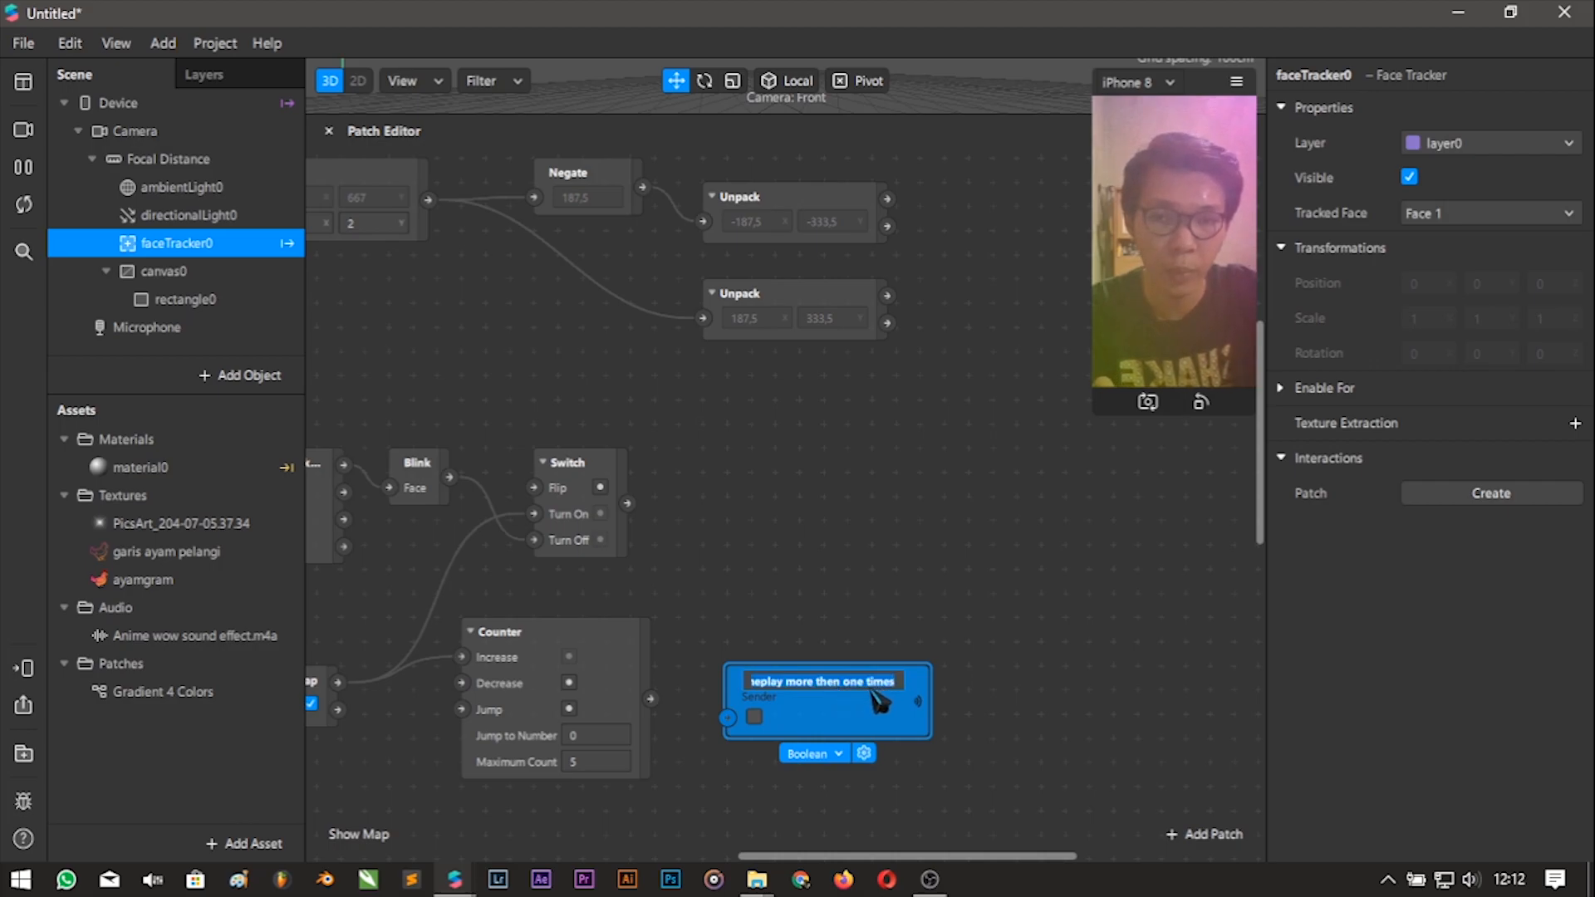
left_click(860, 719)
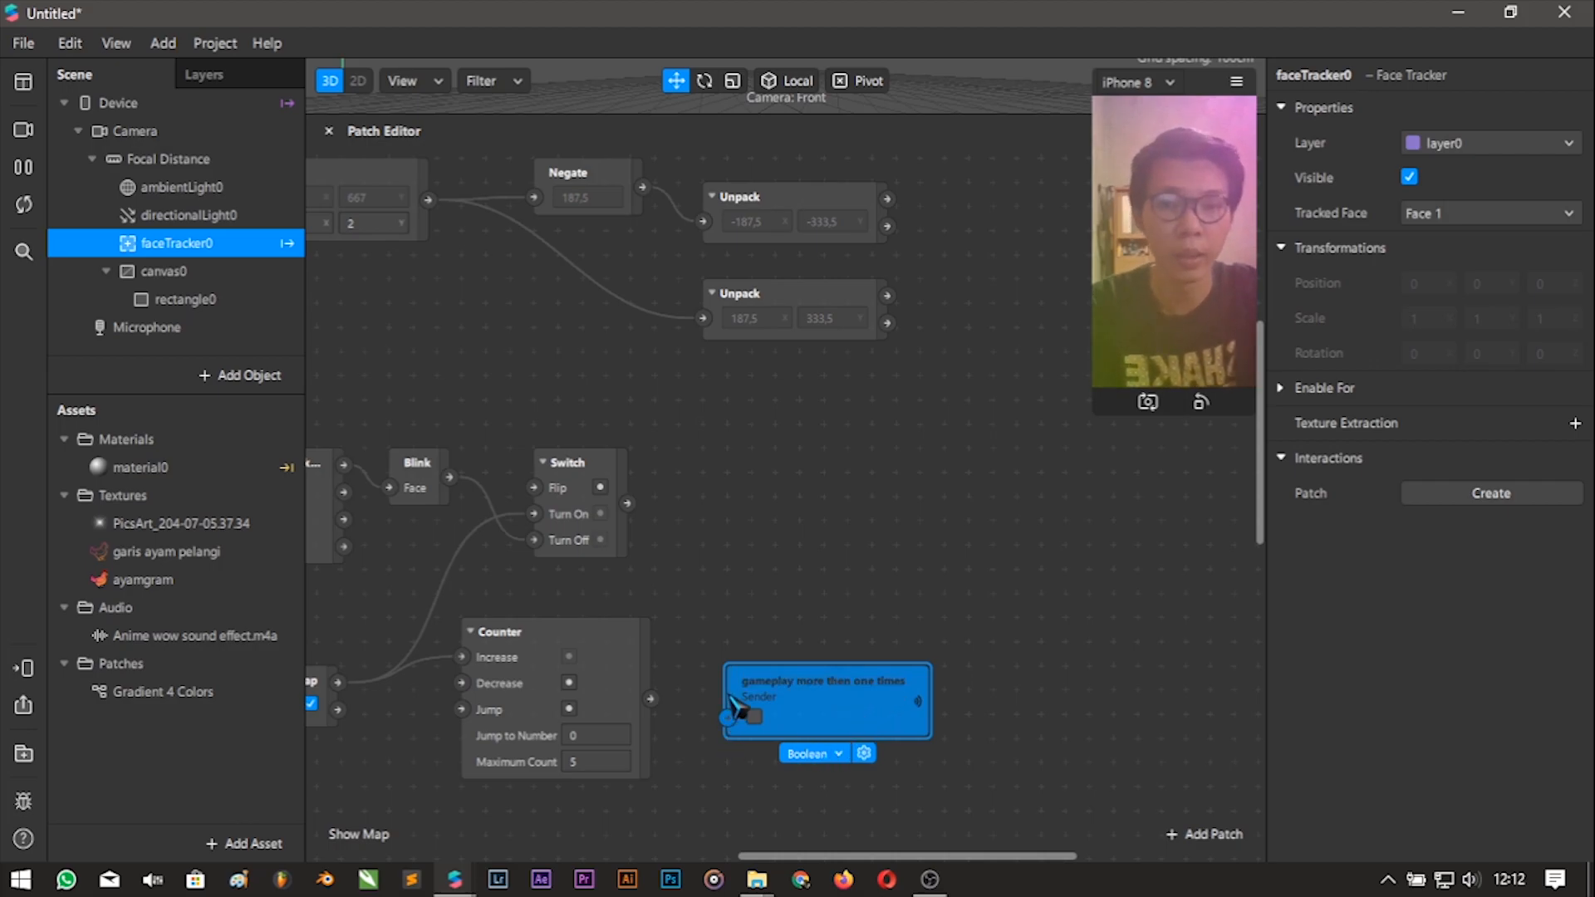
Set the Counter's Maximum Count to 999 and move the "gameplay more then one times" Sender farther from the Counter.
left_click(600, 763)
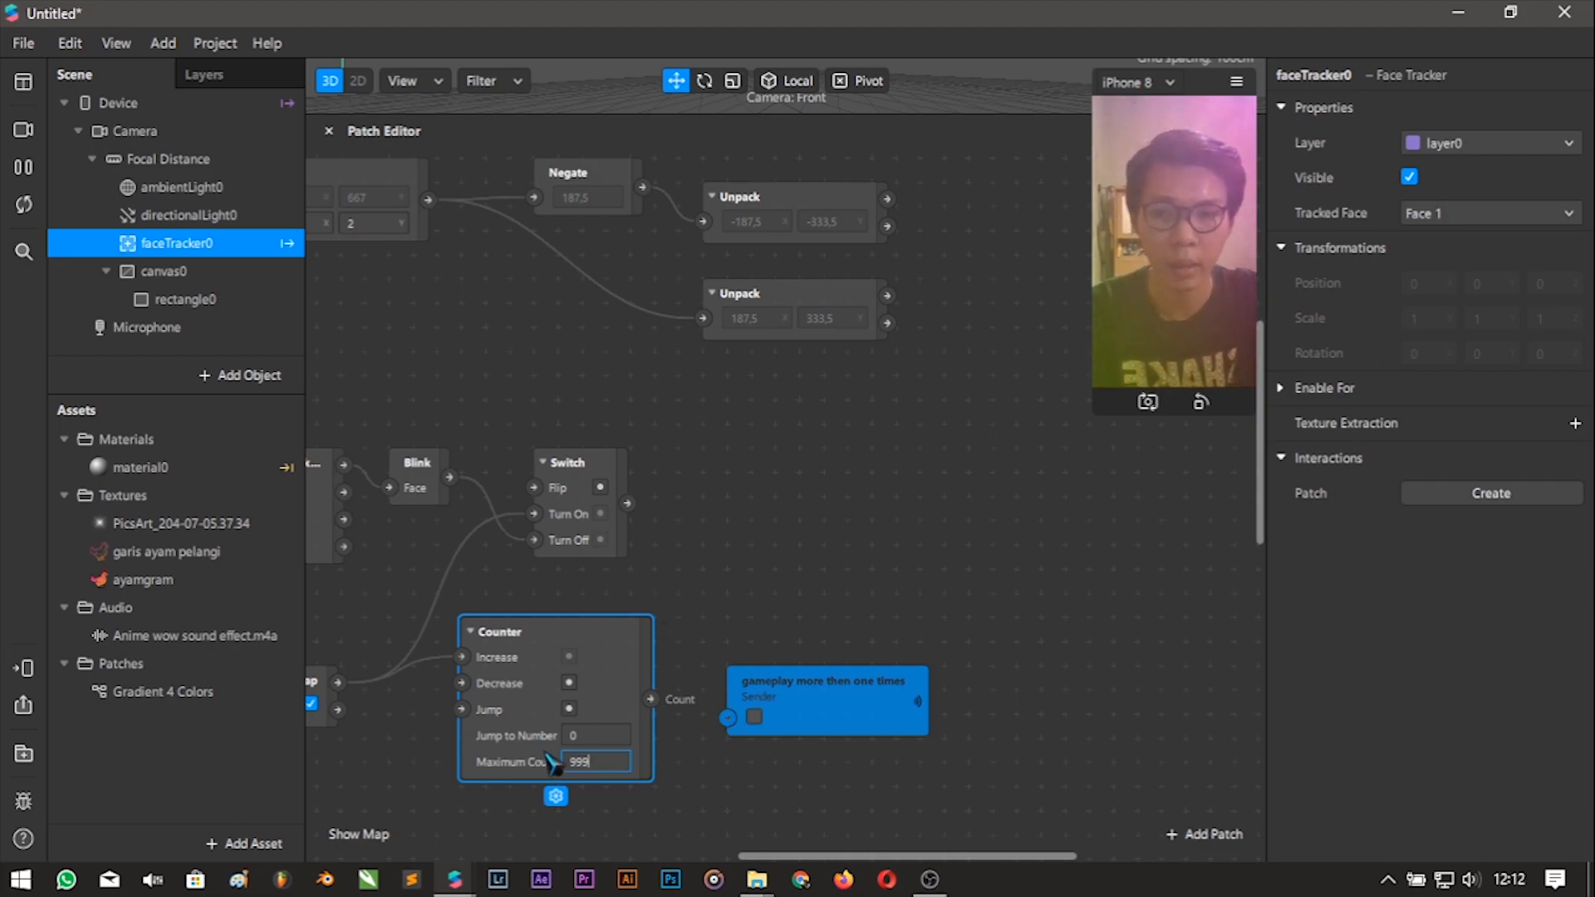
left_click(607, 762)
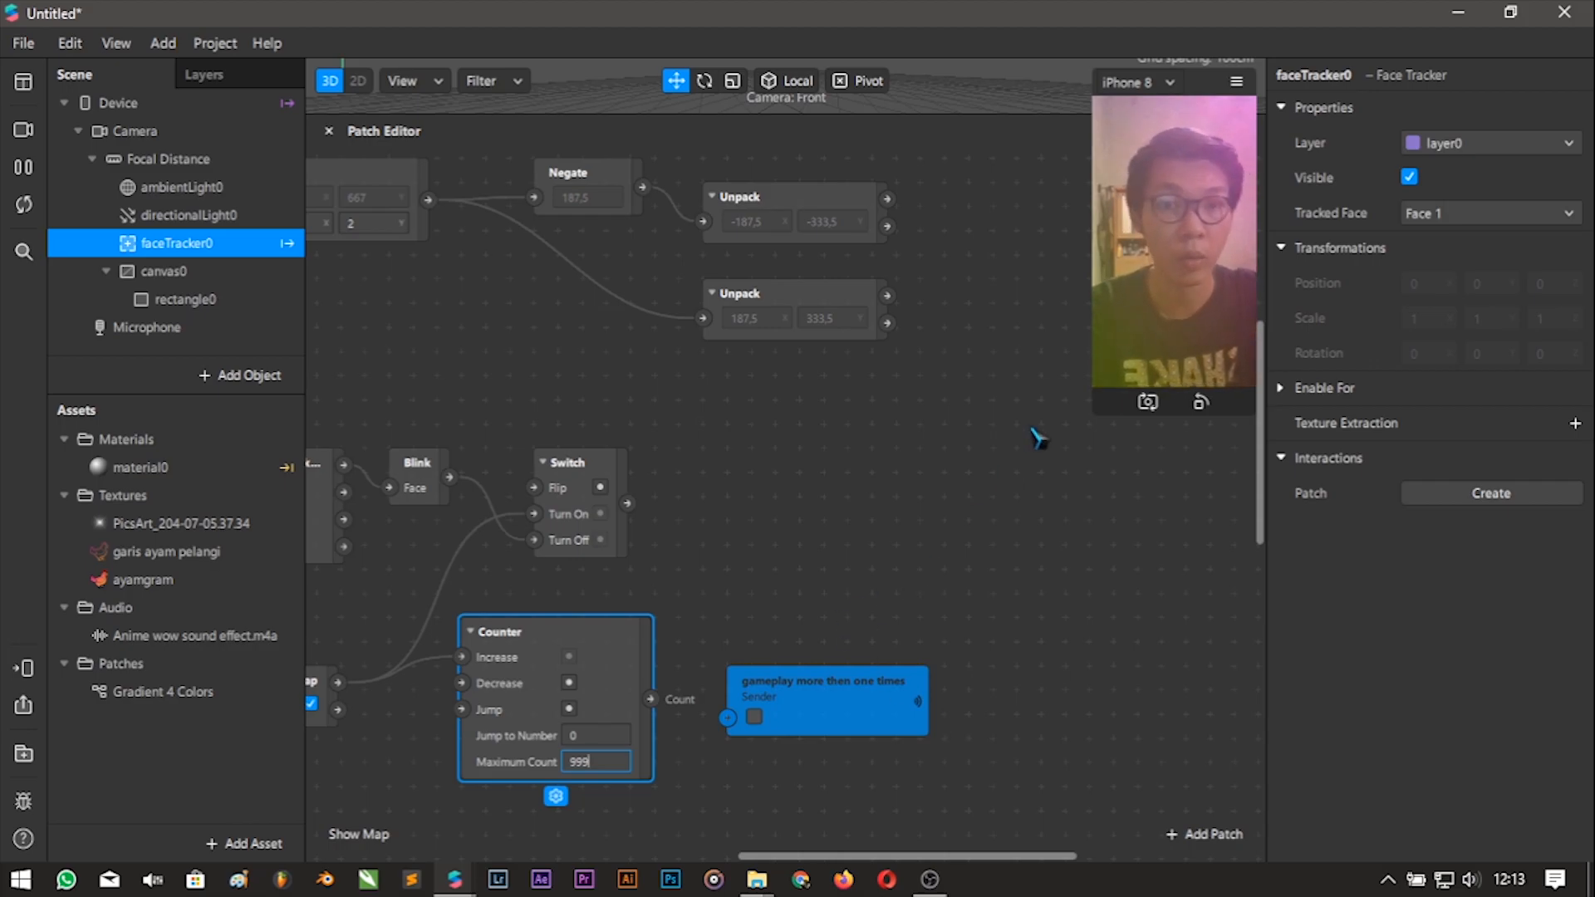
left_click_drag(826, 705, 896, 706)
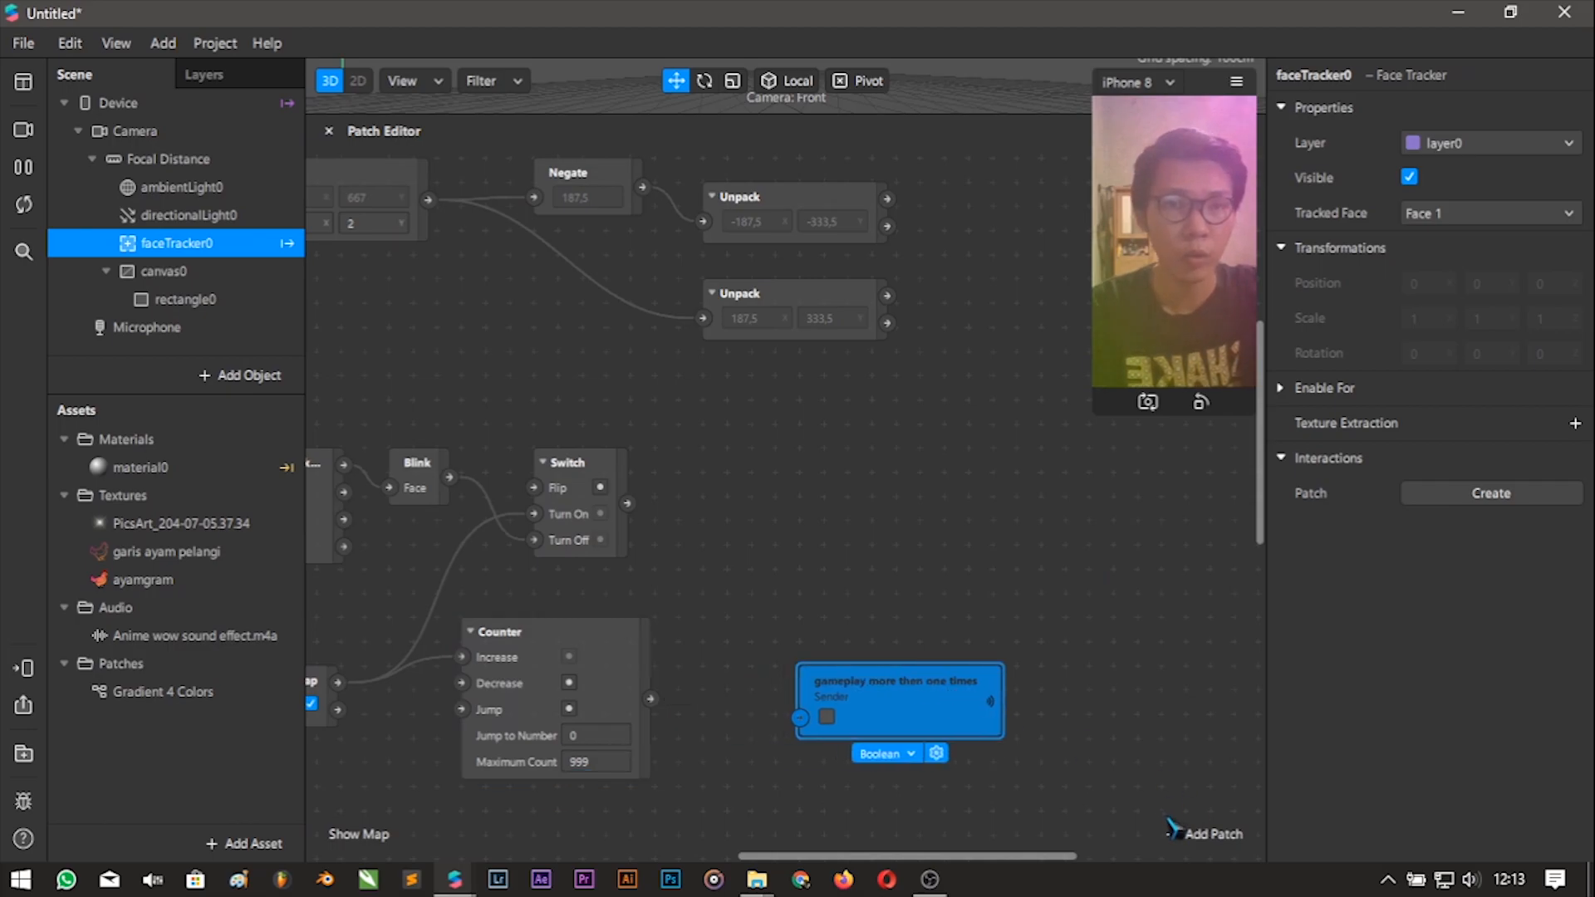
Add a Greater Than patch between the Counter and the "gameplay more then one times" Sender, wiring Count to its first input and its output to the Sender.
left_click(1203, 838)
type("great")
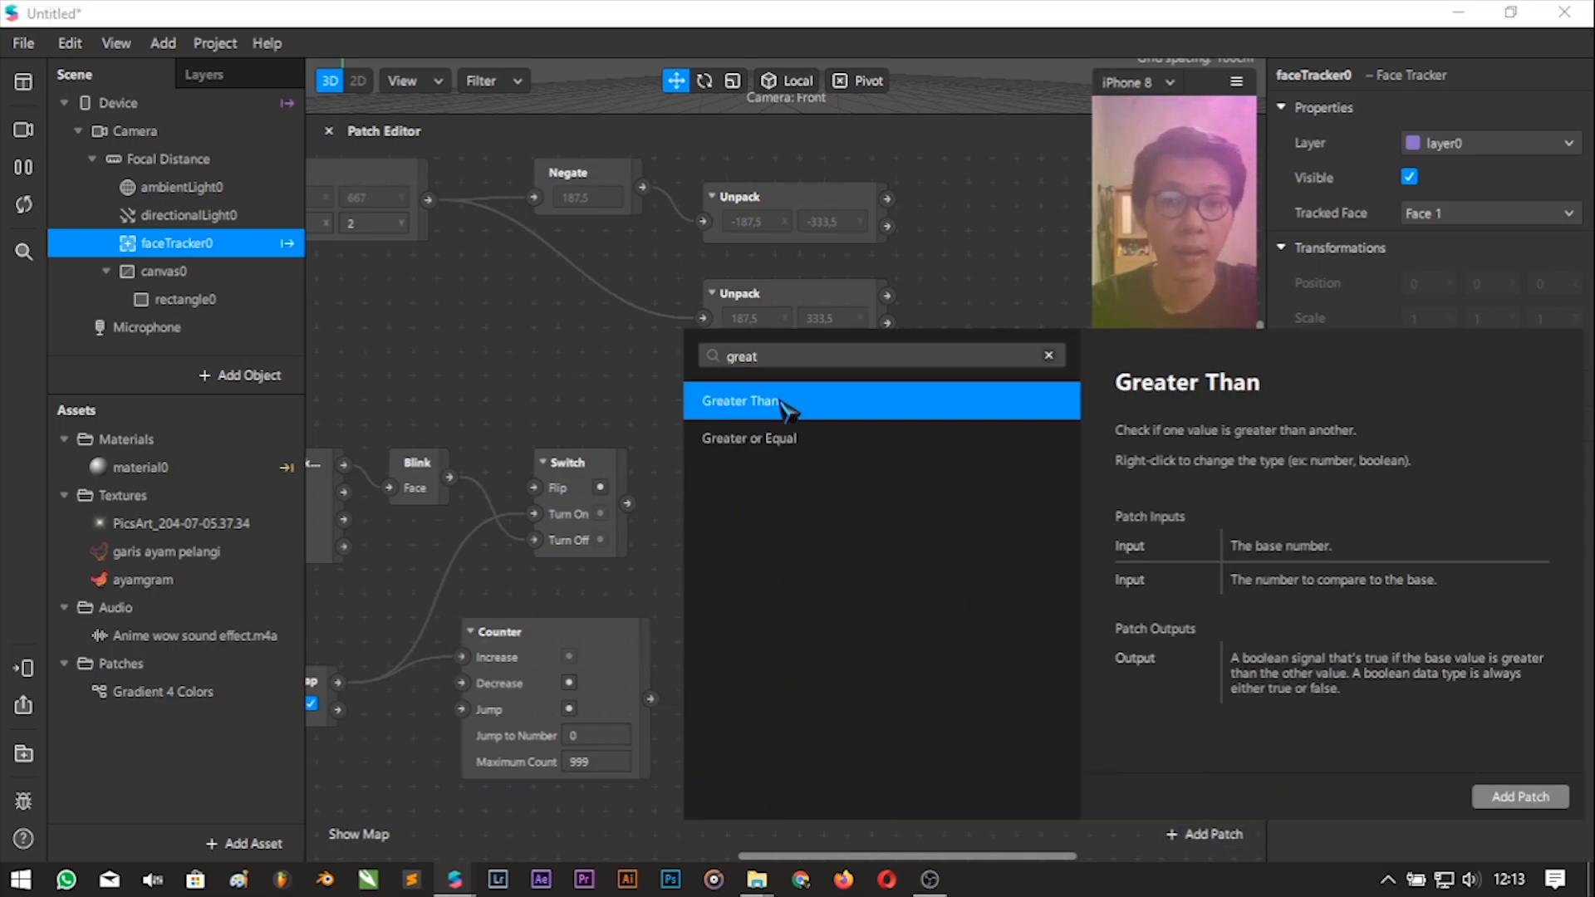
double_click(786, 408)
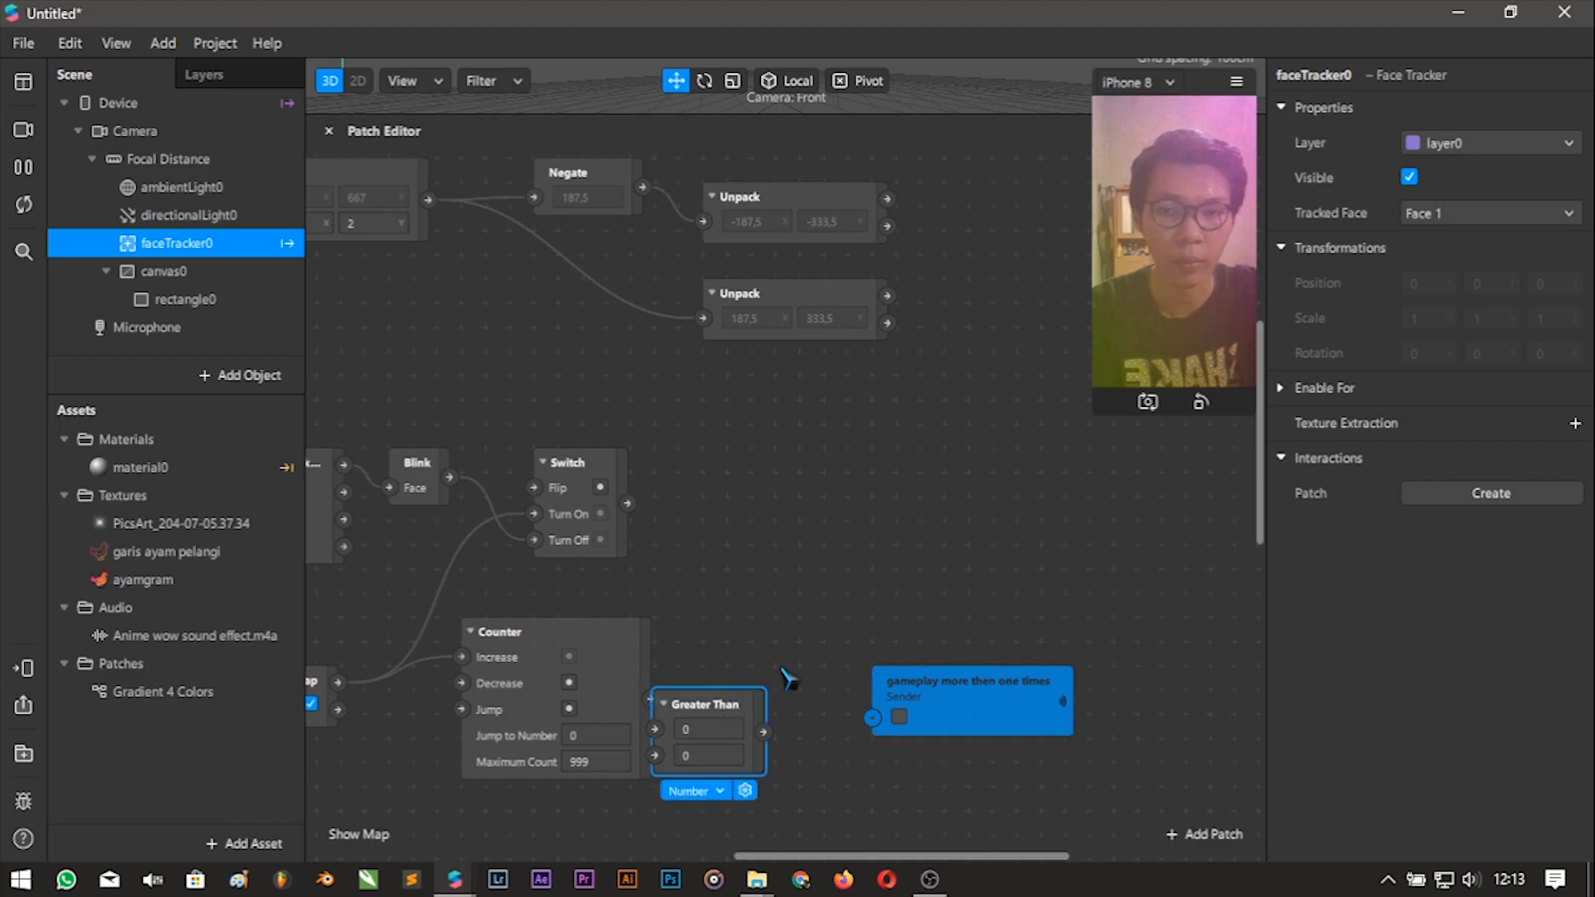
left_click_drag(810, 708, 873, 718)
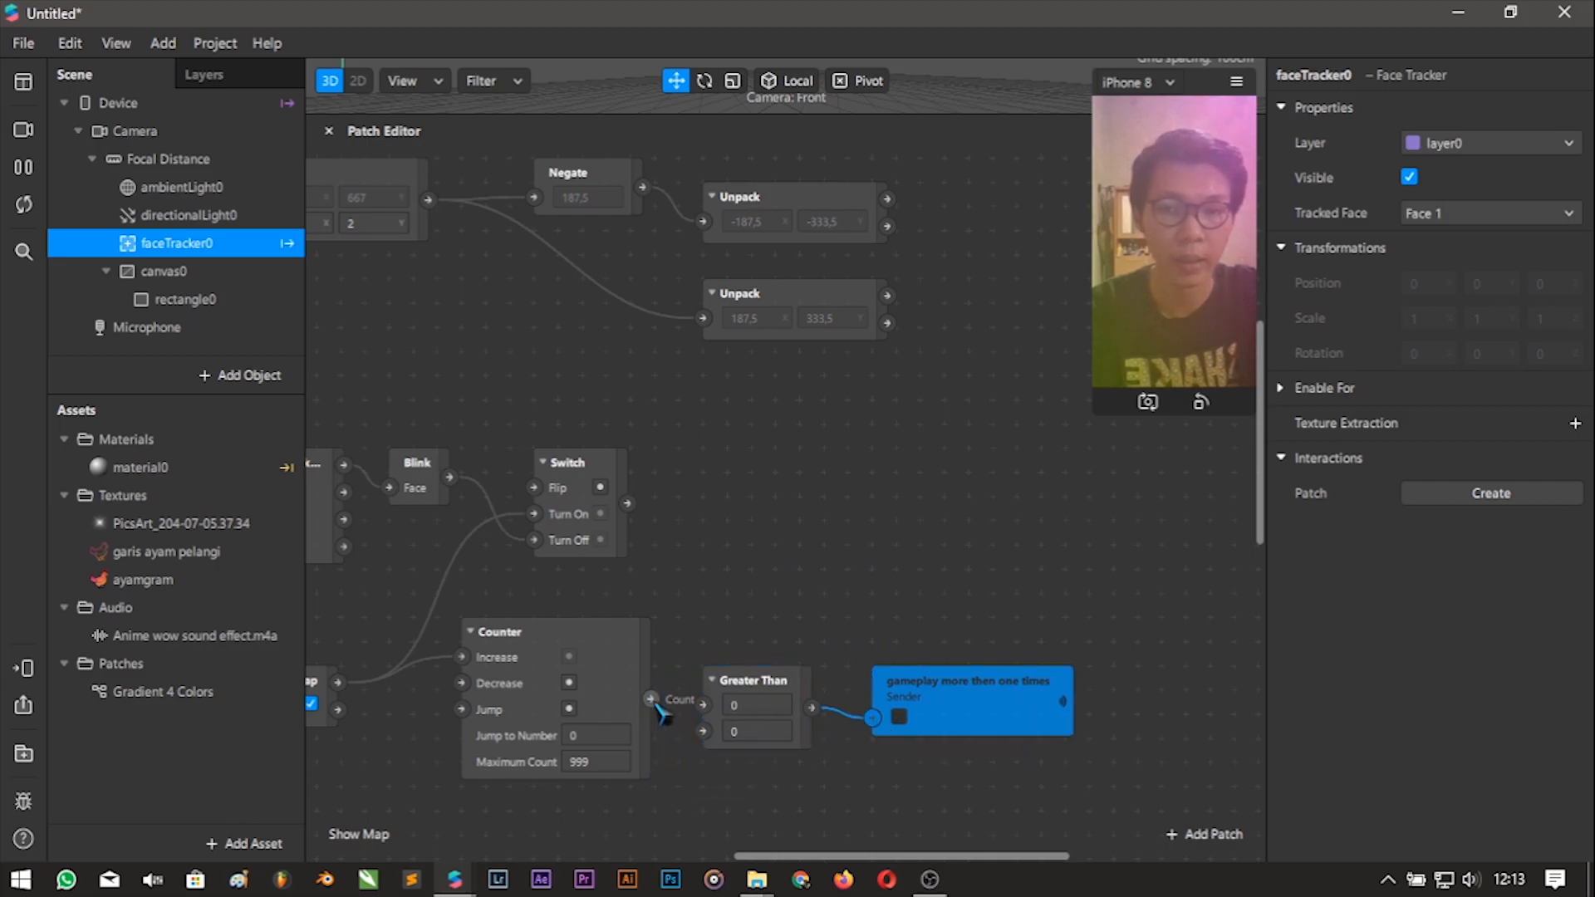
left_click_drag(654, 702, 717, 716)
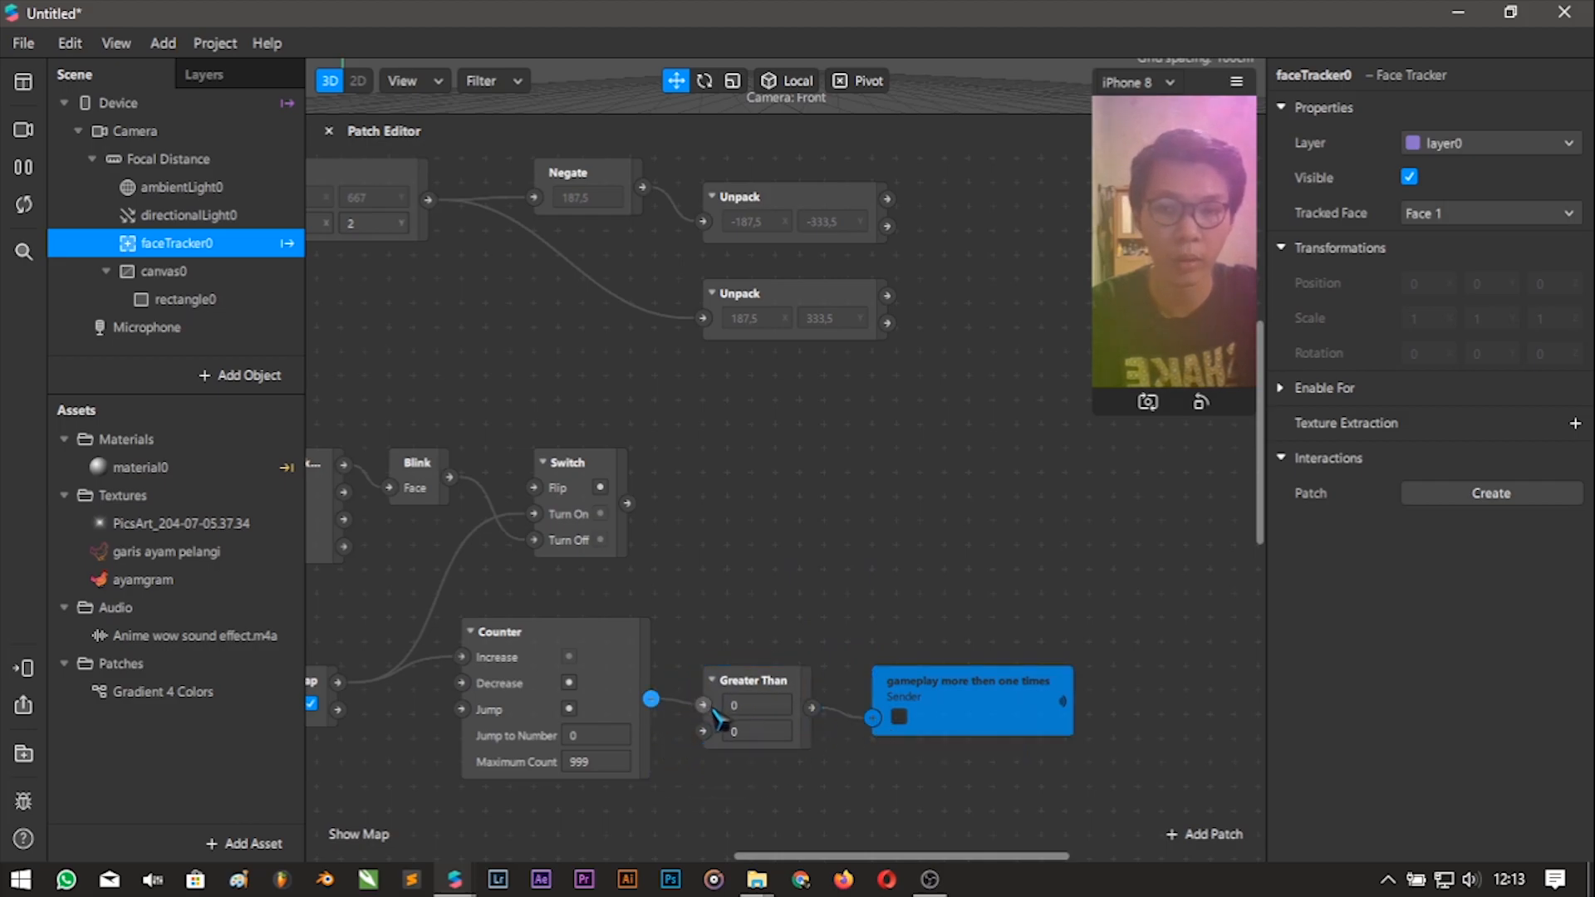
Add a Loop Animation patch to the graph.
scroll(705, 534, "down", 2)
left_click(1205, 834)
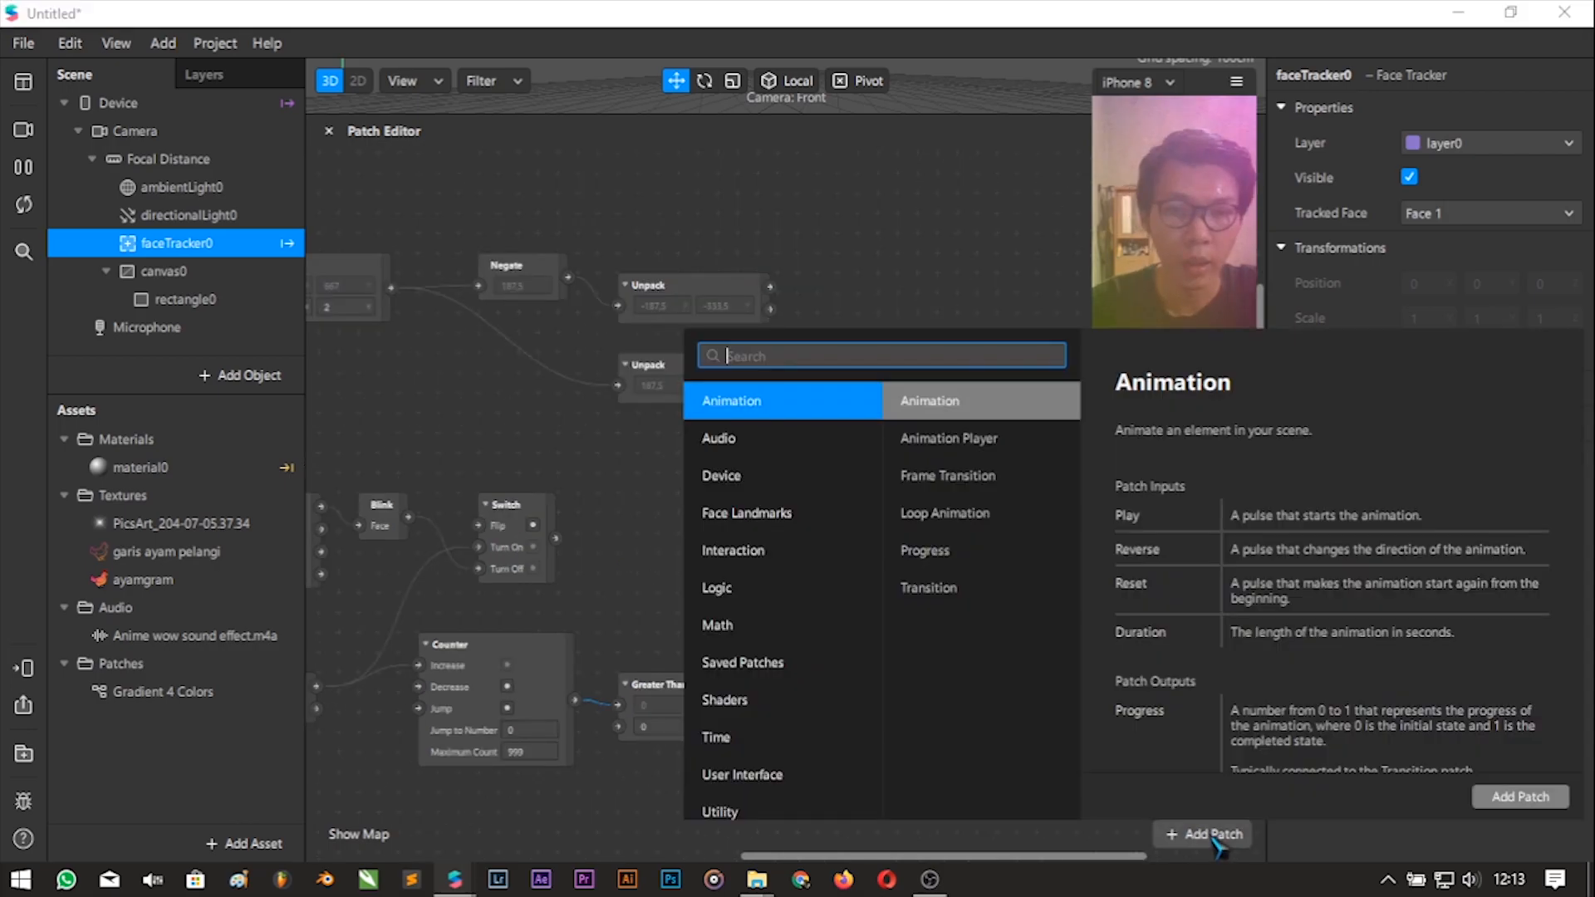
type("loop")
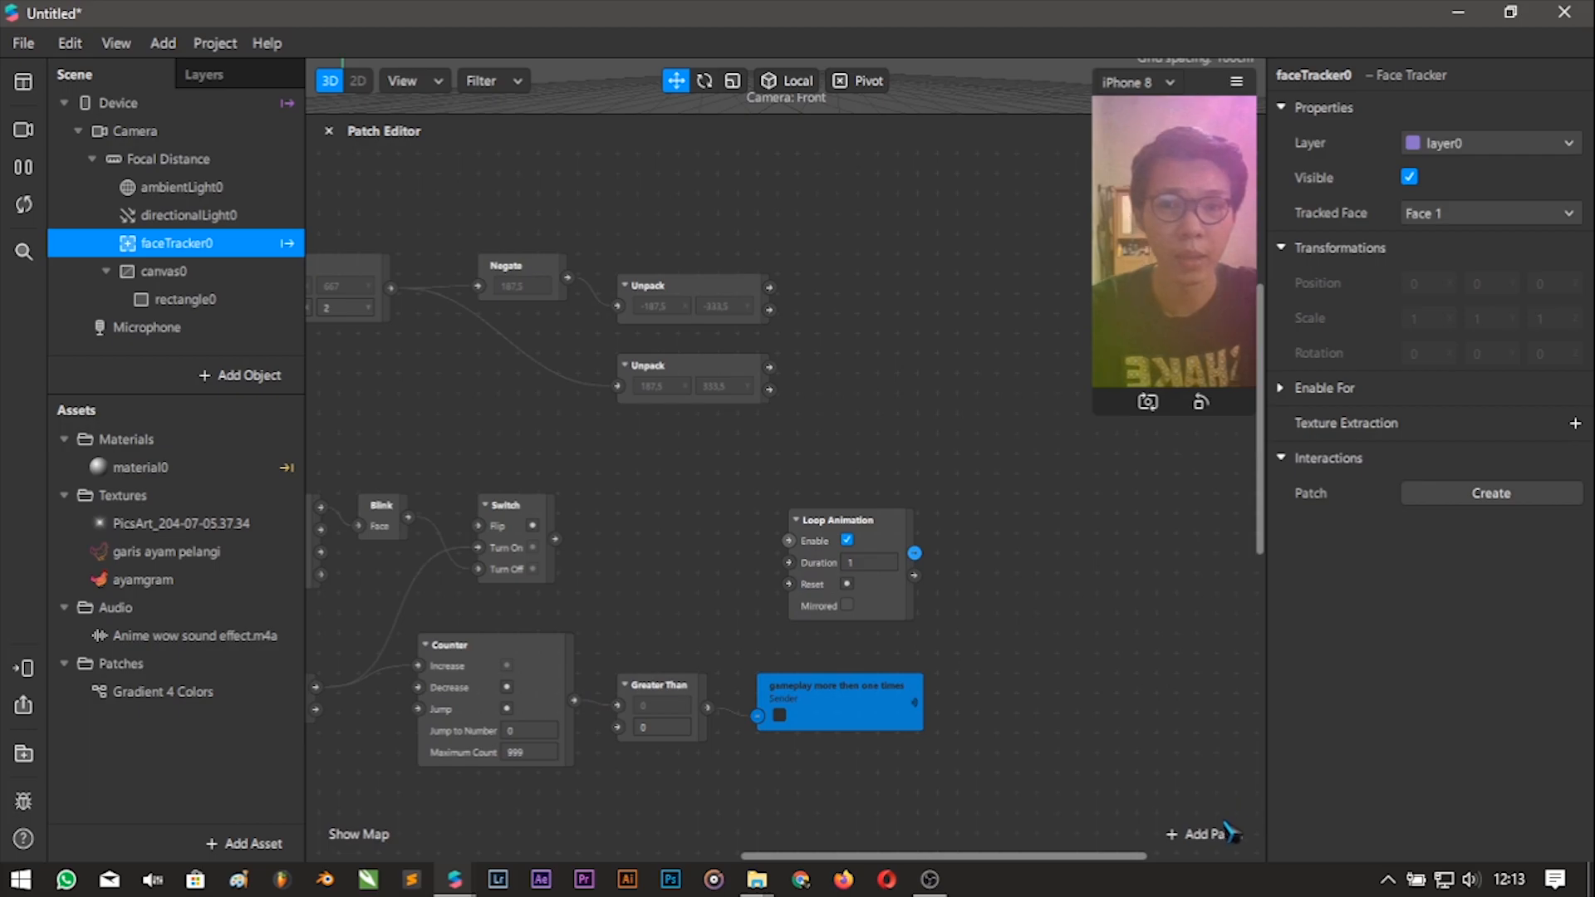
Add another Sender patch above the existing one and place the Loop Animation patch beside the Switch, unconnected to the Sender.
left_click(1213, 834)
type("sen")
key("Return")
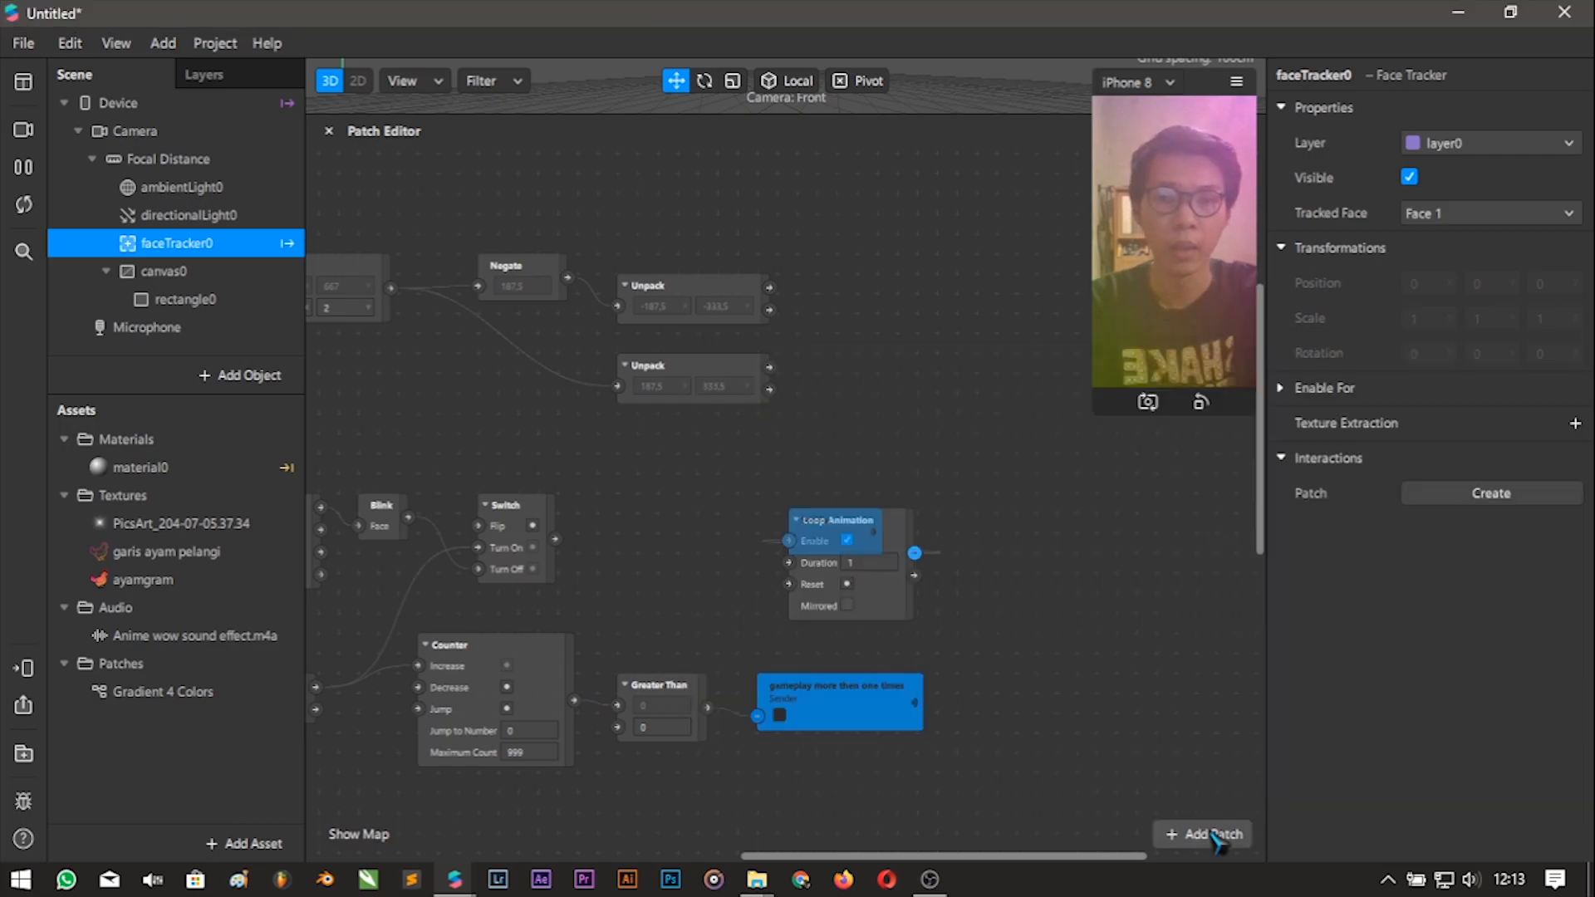
left_click(1030, 665)
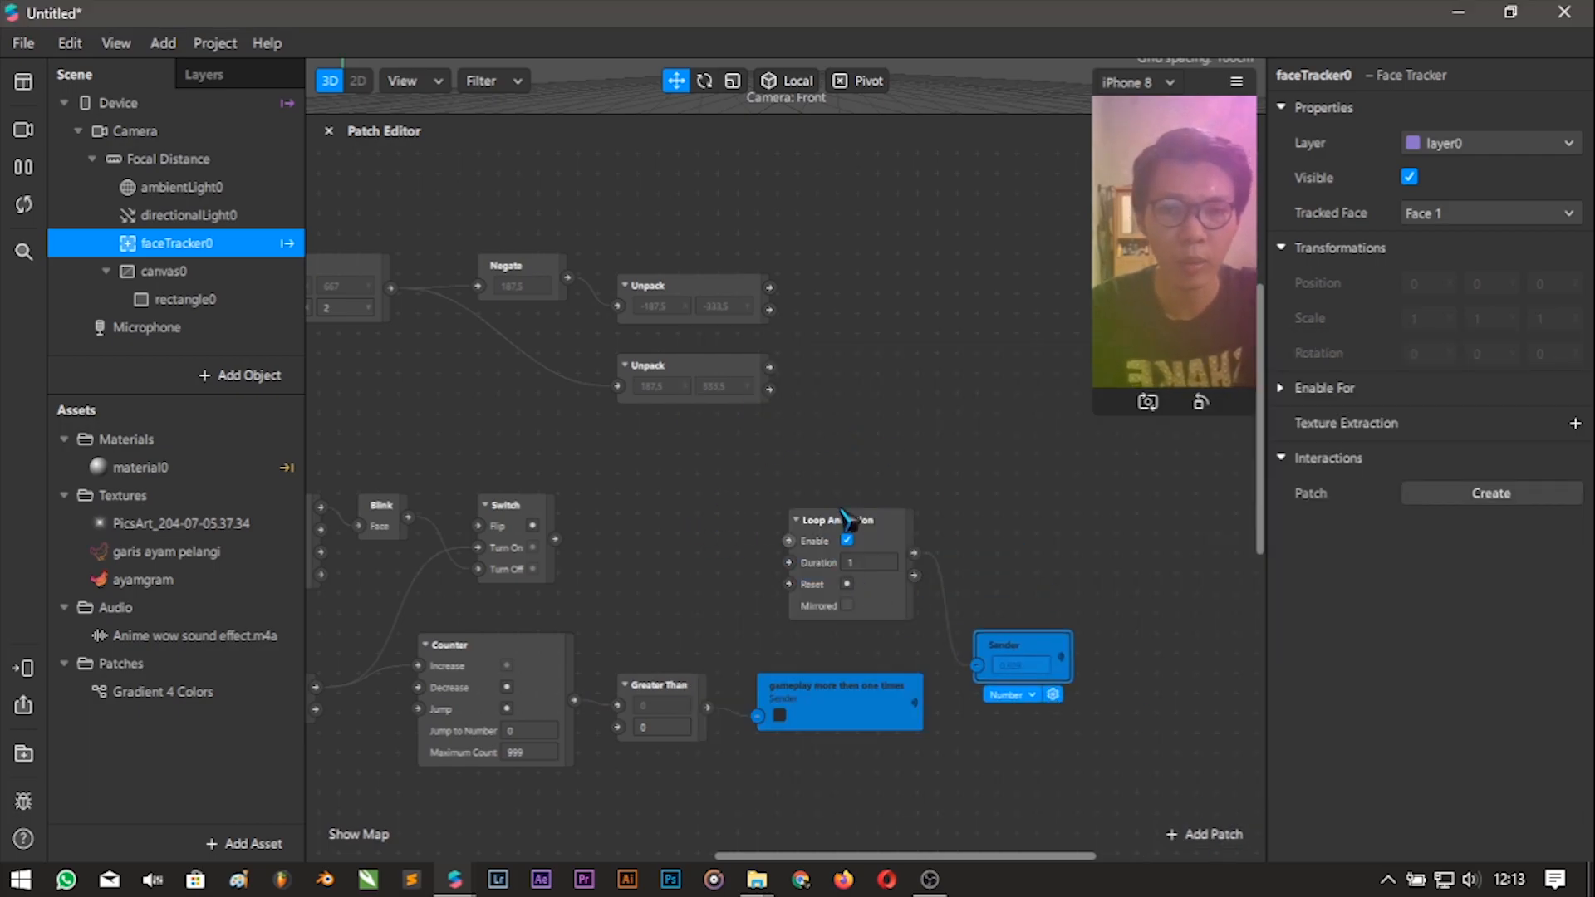
left_click_drag(818, 520, 887, 632)
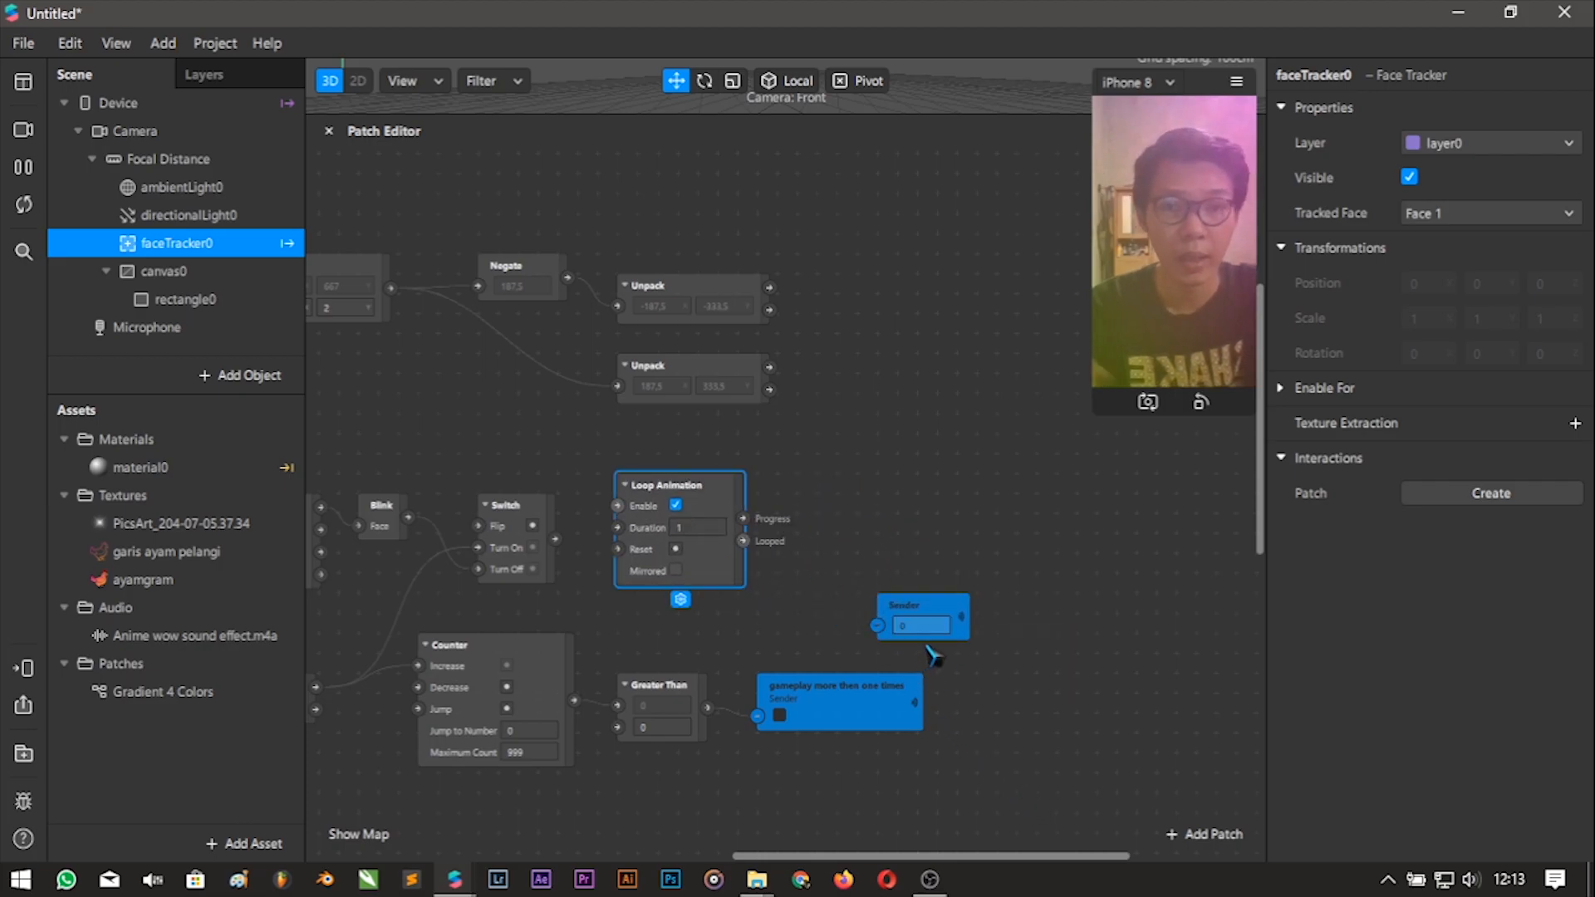
Rename the new Sender patch "game start" and move it beside the Loop Animation patch.
double_click(924, 607)
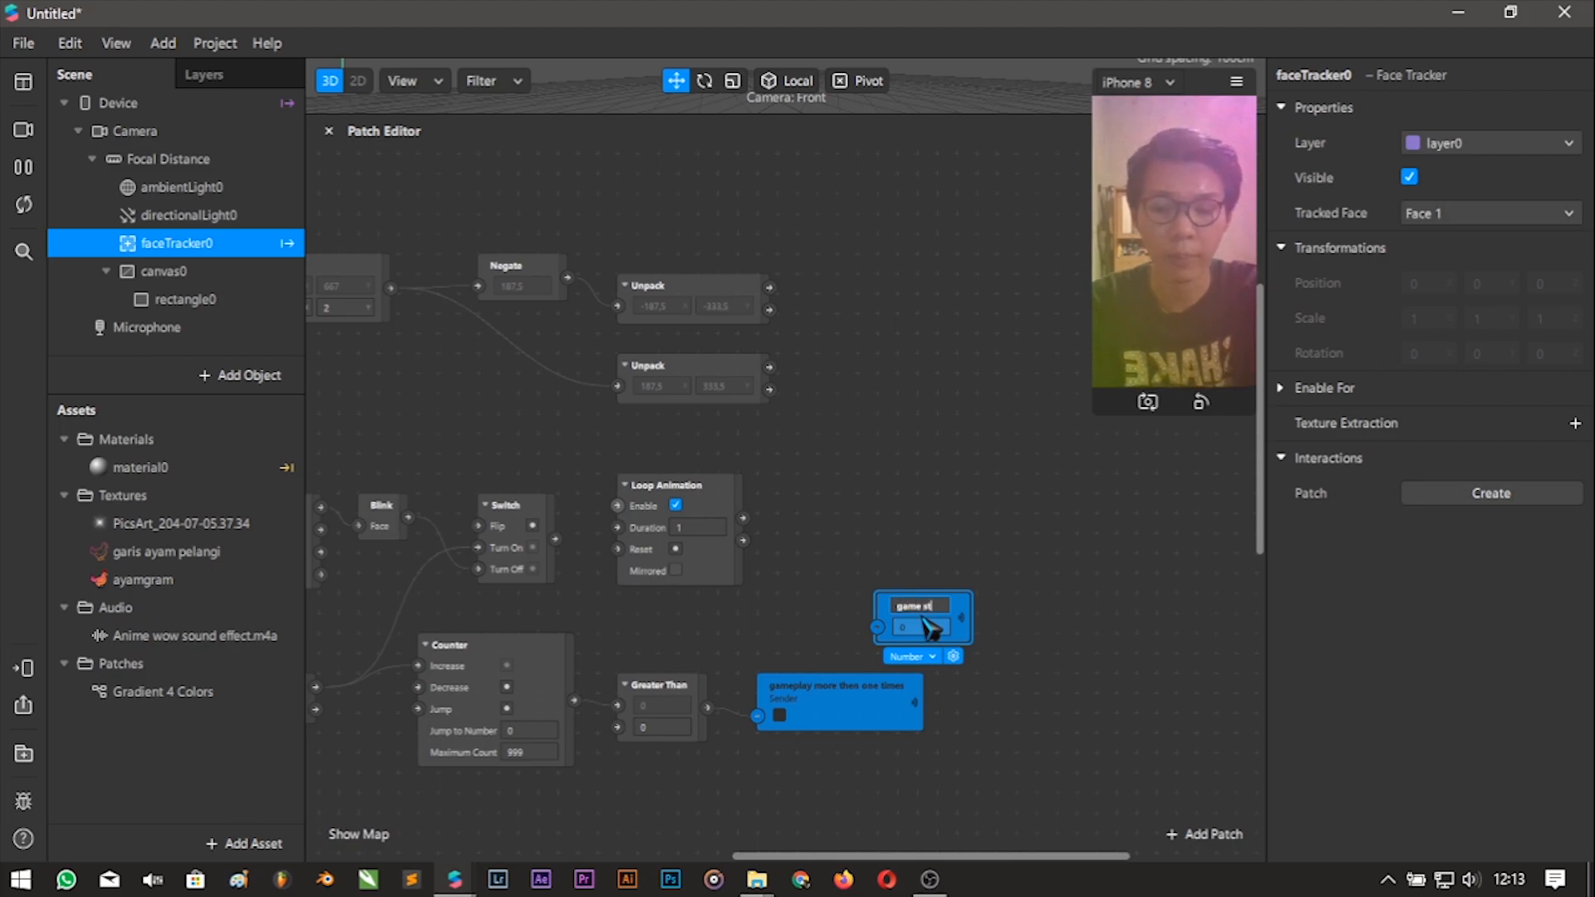
key("Return")
left_click_drag(922, 613, 785, 505)
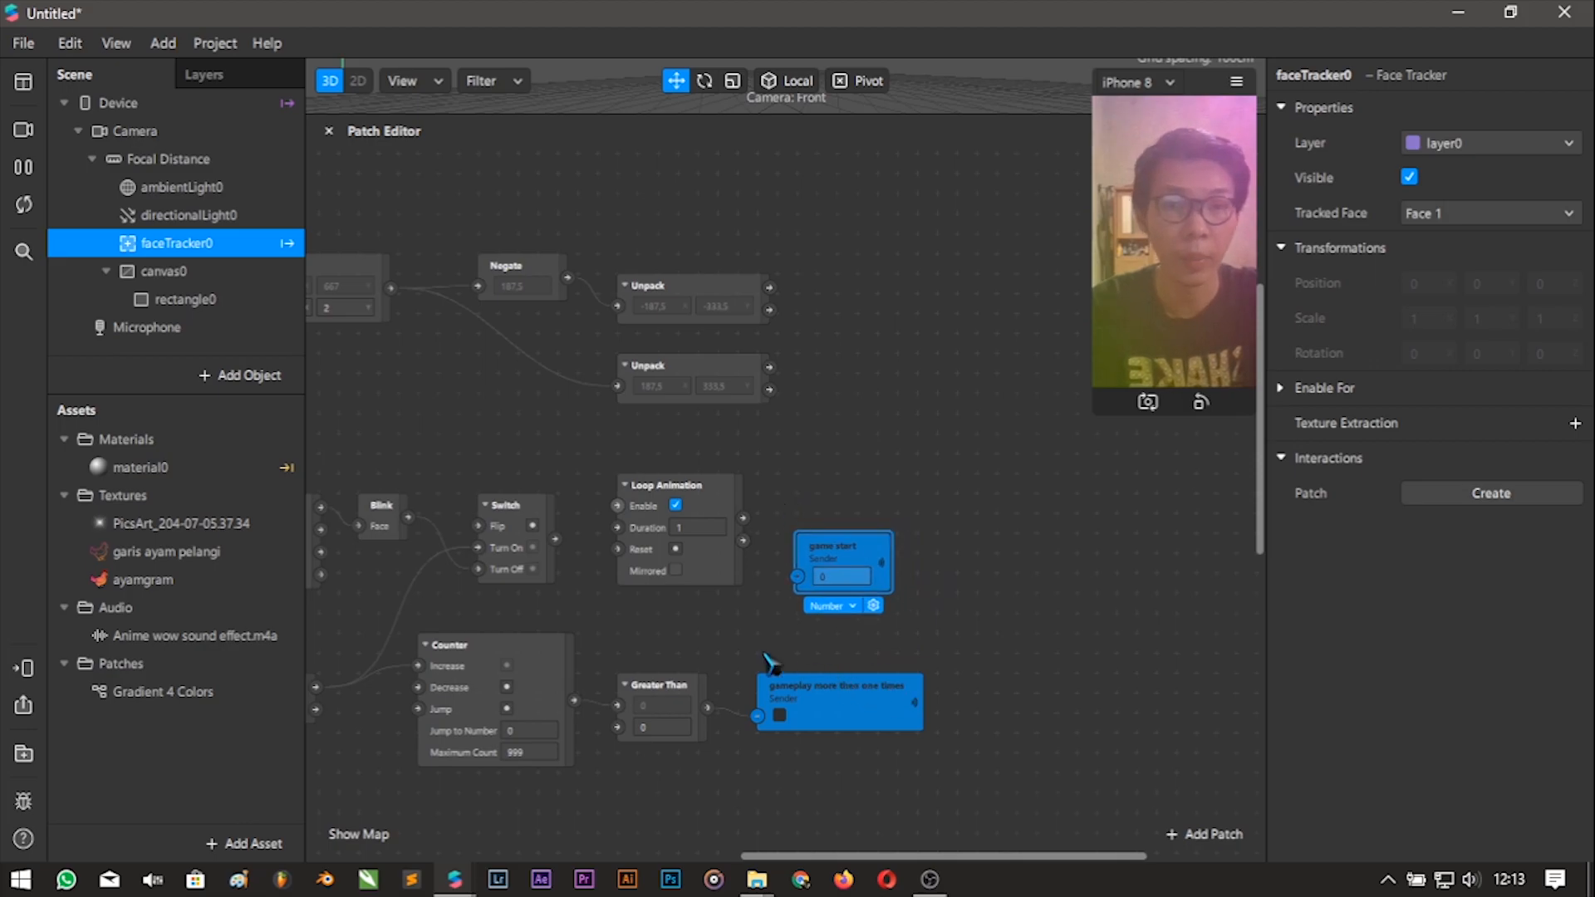
Set the Loop Animation's Duration to 0,8, connect the Switch's output to its Enable input, and turn on Mirrored.
scroll(702, 552, "up", 2)
left_click(703, 527)
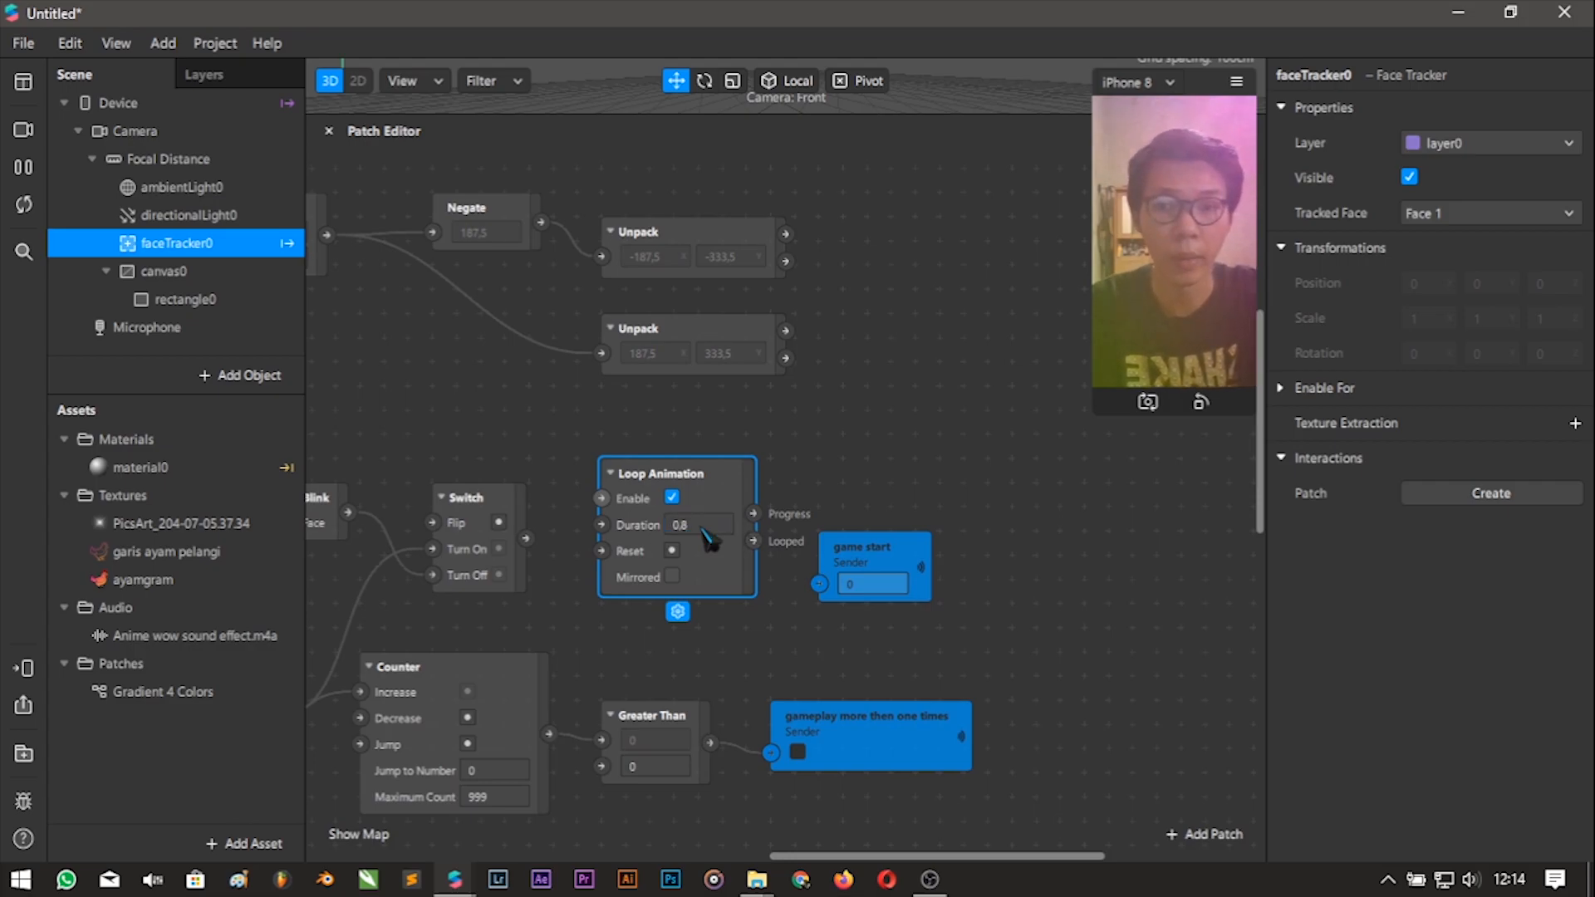
left_click_drag(526, 538, 601, 498)
left_click(672, 576)
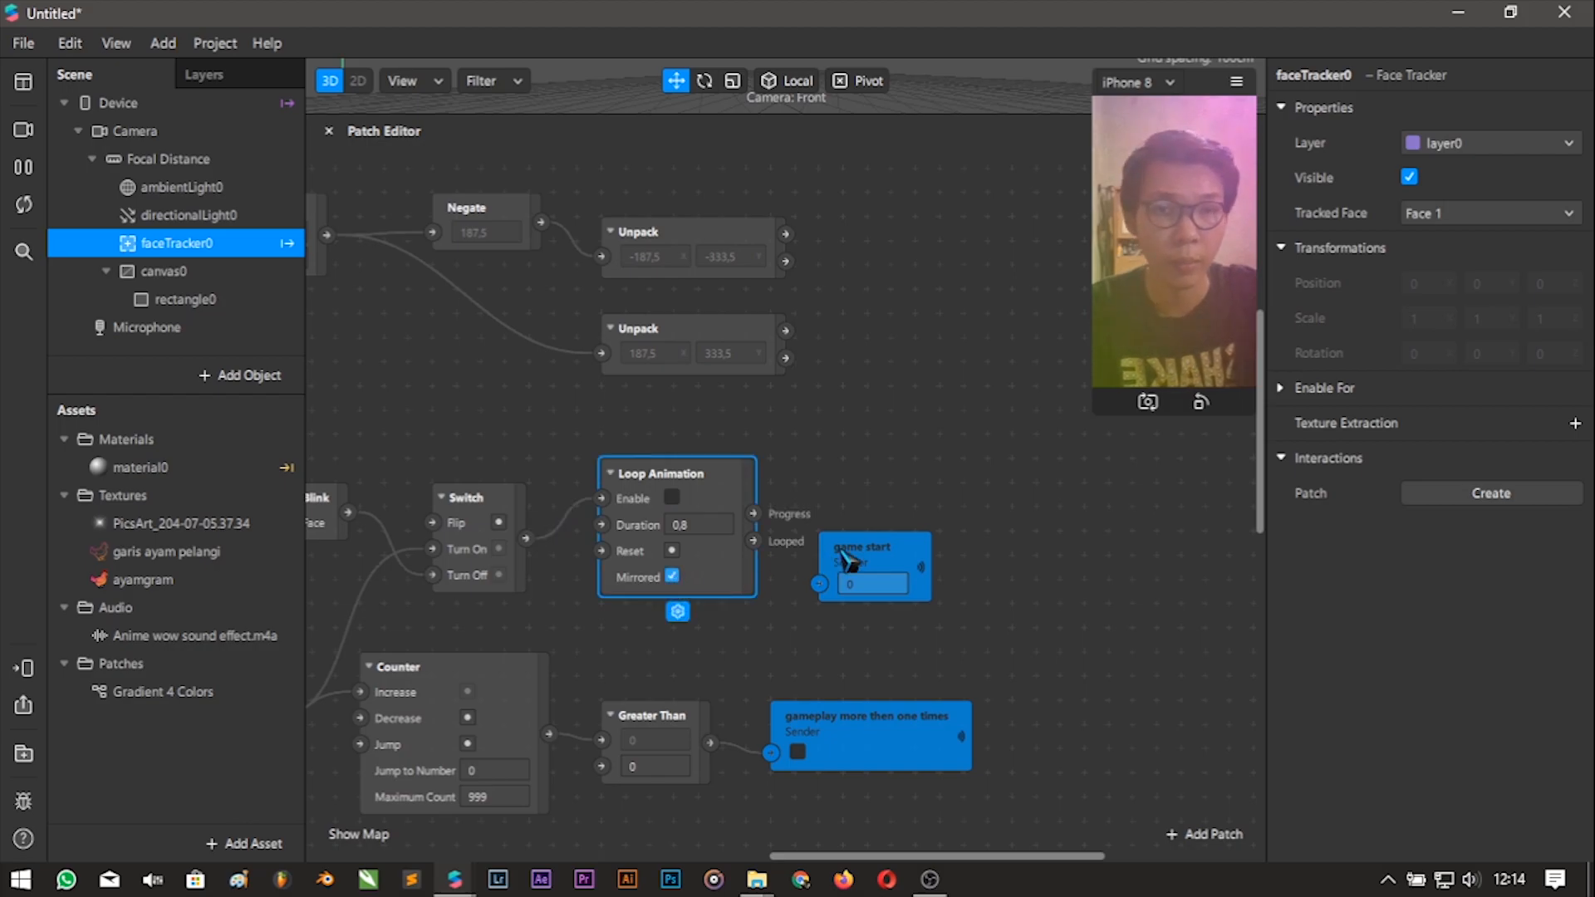
Connect the Switch's output to the "game start" Sender and arrange that Sender just below the Loop Animation patch.
left_click_drag(526, 540, 745, 651)
left_click_drag(723, 478, 794, 454)
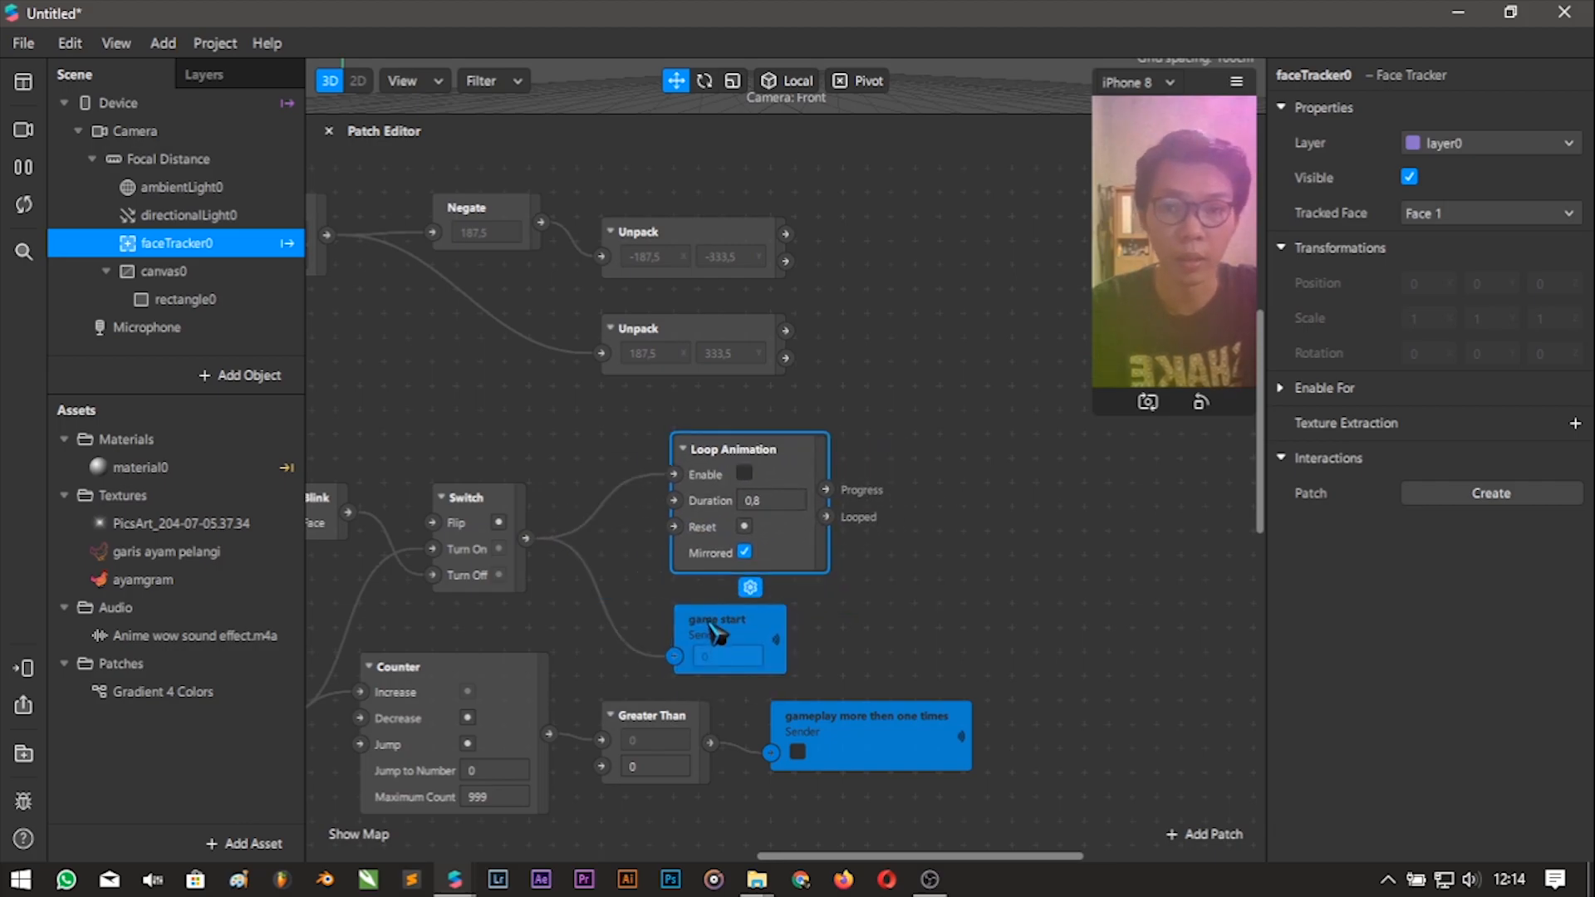
left_click_drag(716, 635, 740, 611)
left_click(936, 847)
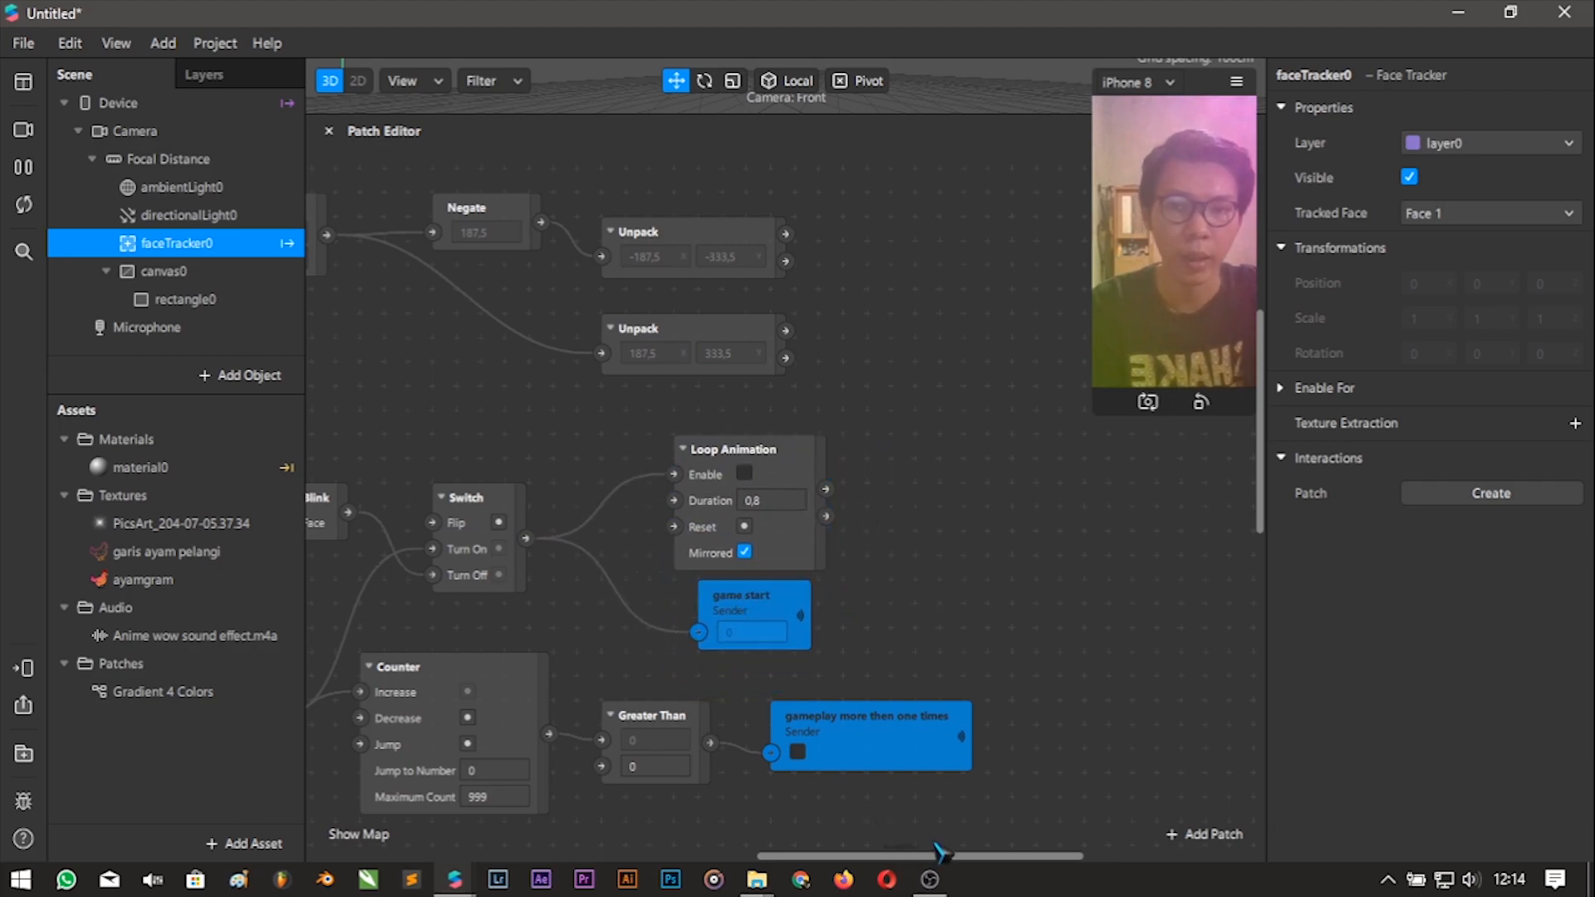
Add a Transition patch in the empty area beyond the Loop Animation patch.
scroll(908, 534, "right", 3)
scroll(918, 516, "up", 2)
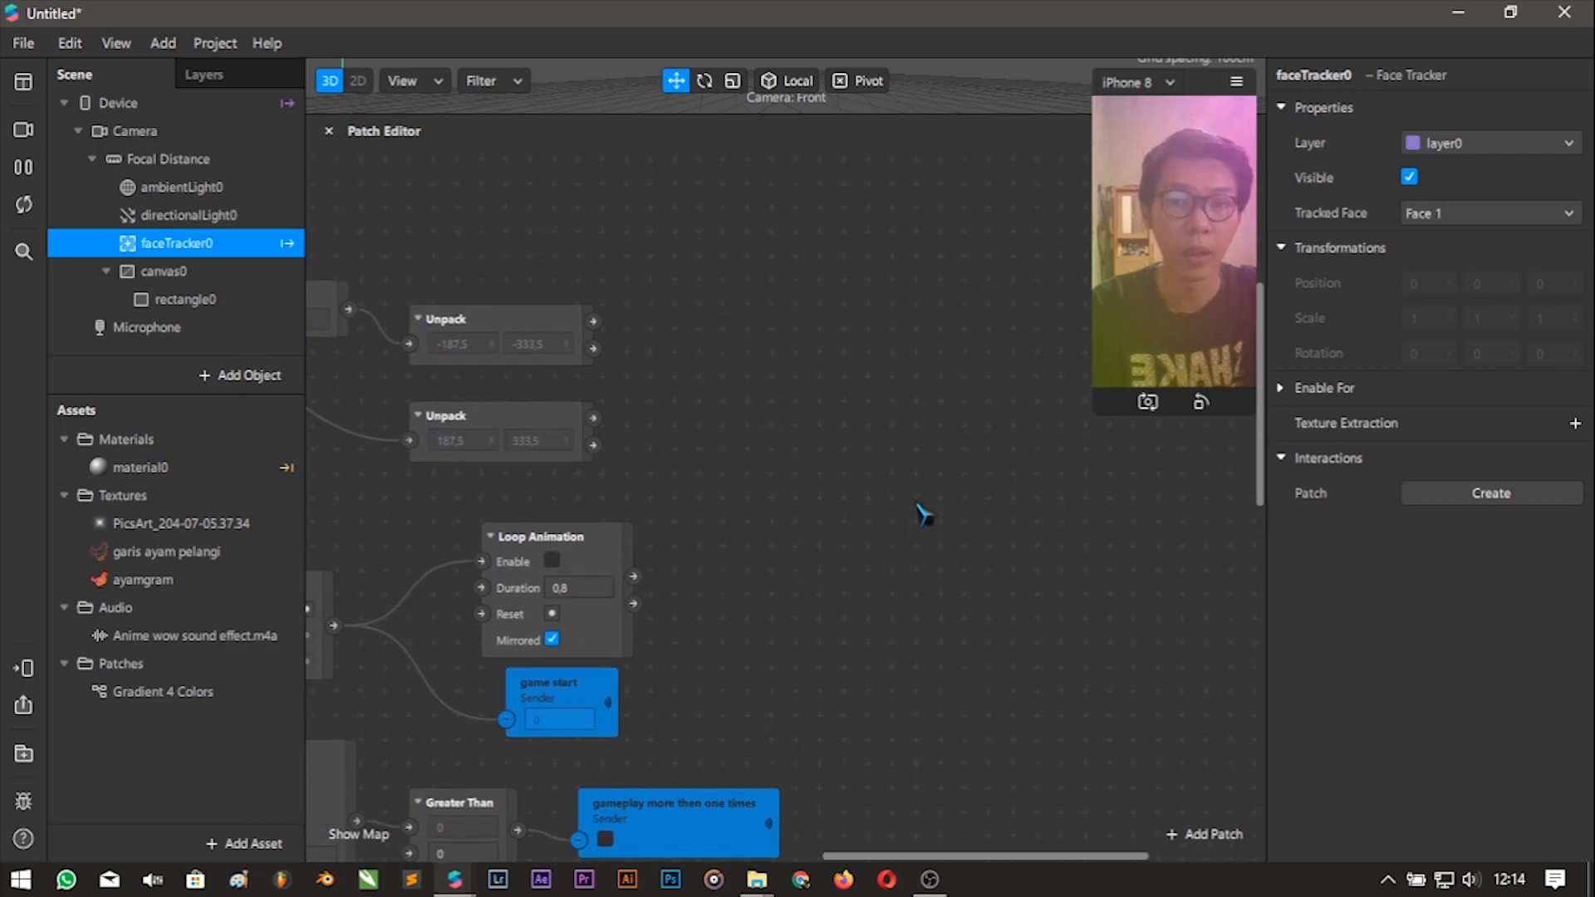
left_click(1209, 833)
type("tra")
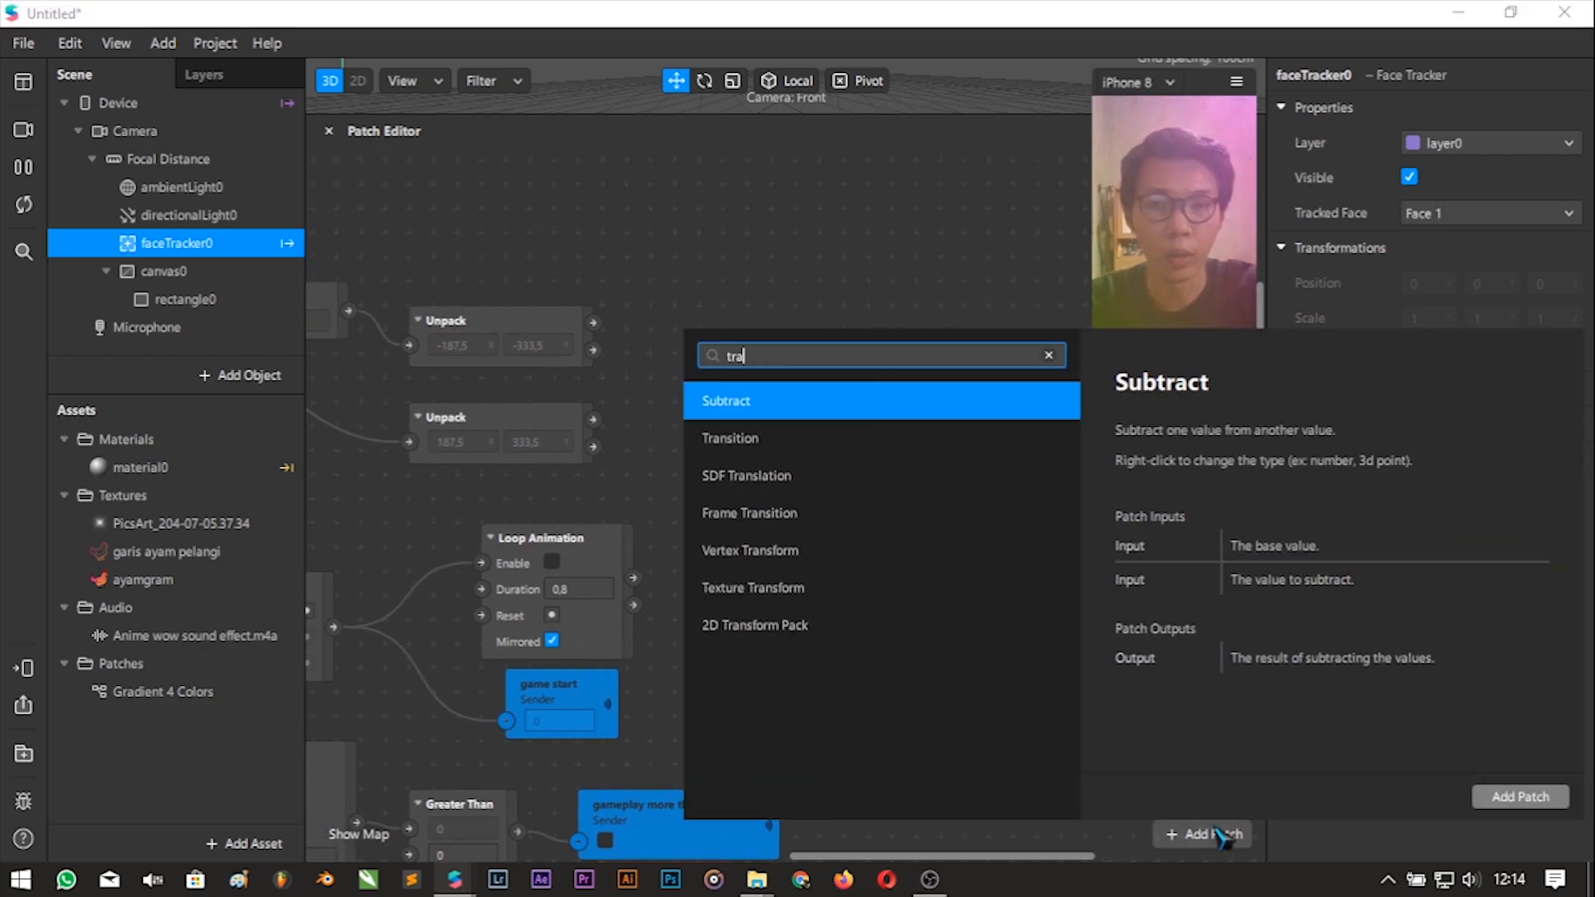
type("n")
key("Return")
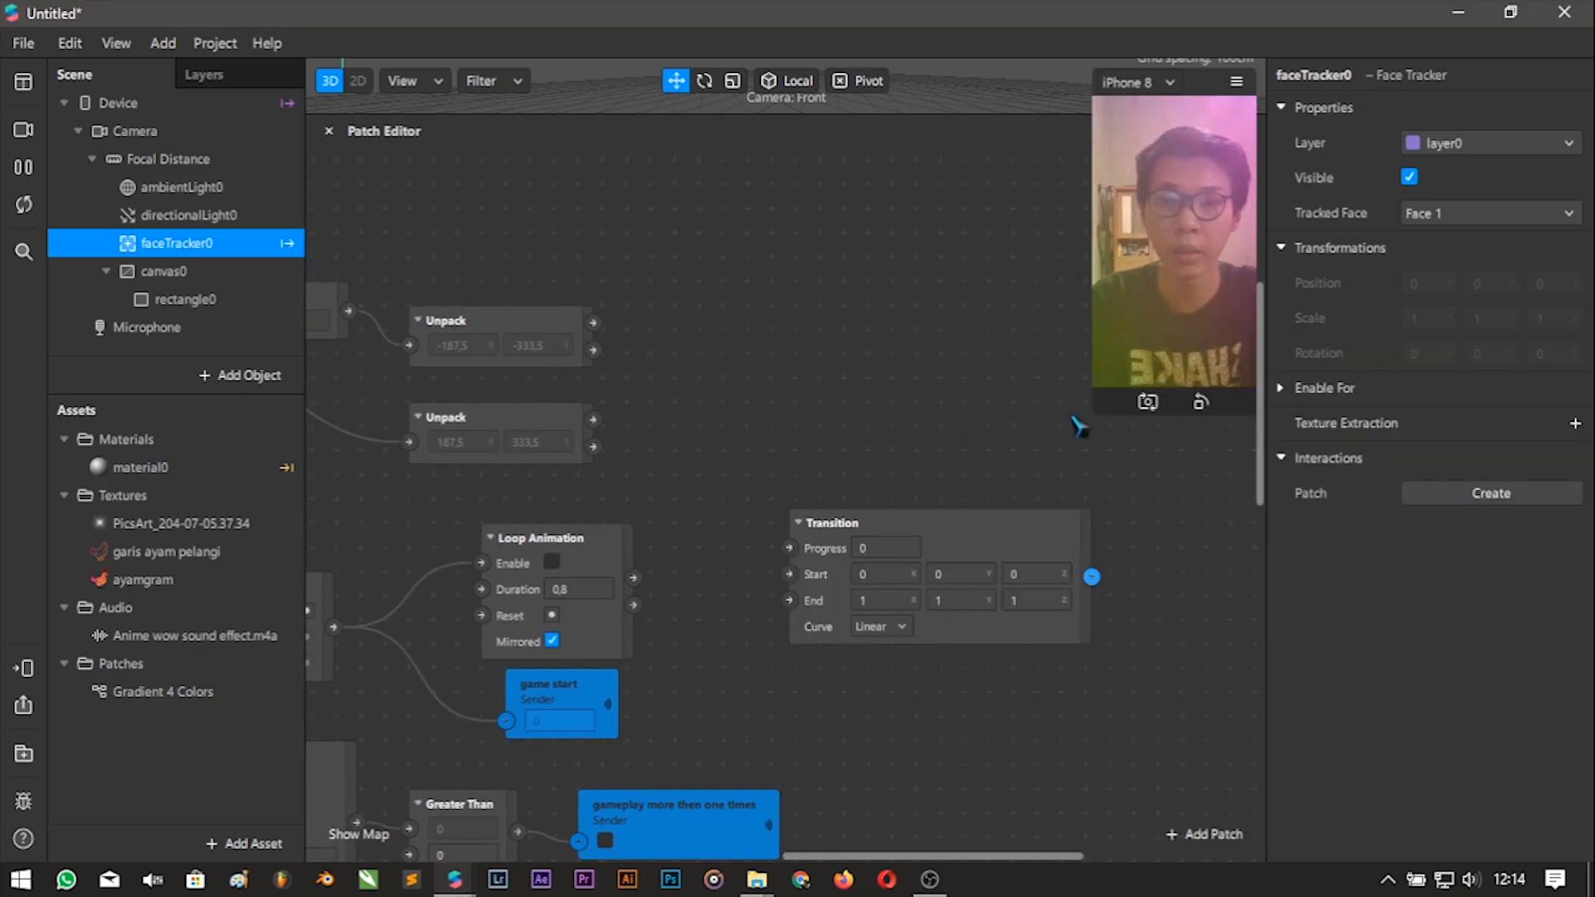
Change the Transition patch's type to Number and place it beside the two Unpack patches.
scroll(1039, 640, "right", 2)
left_click(752, 583)
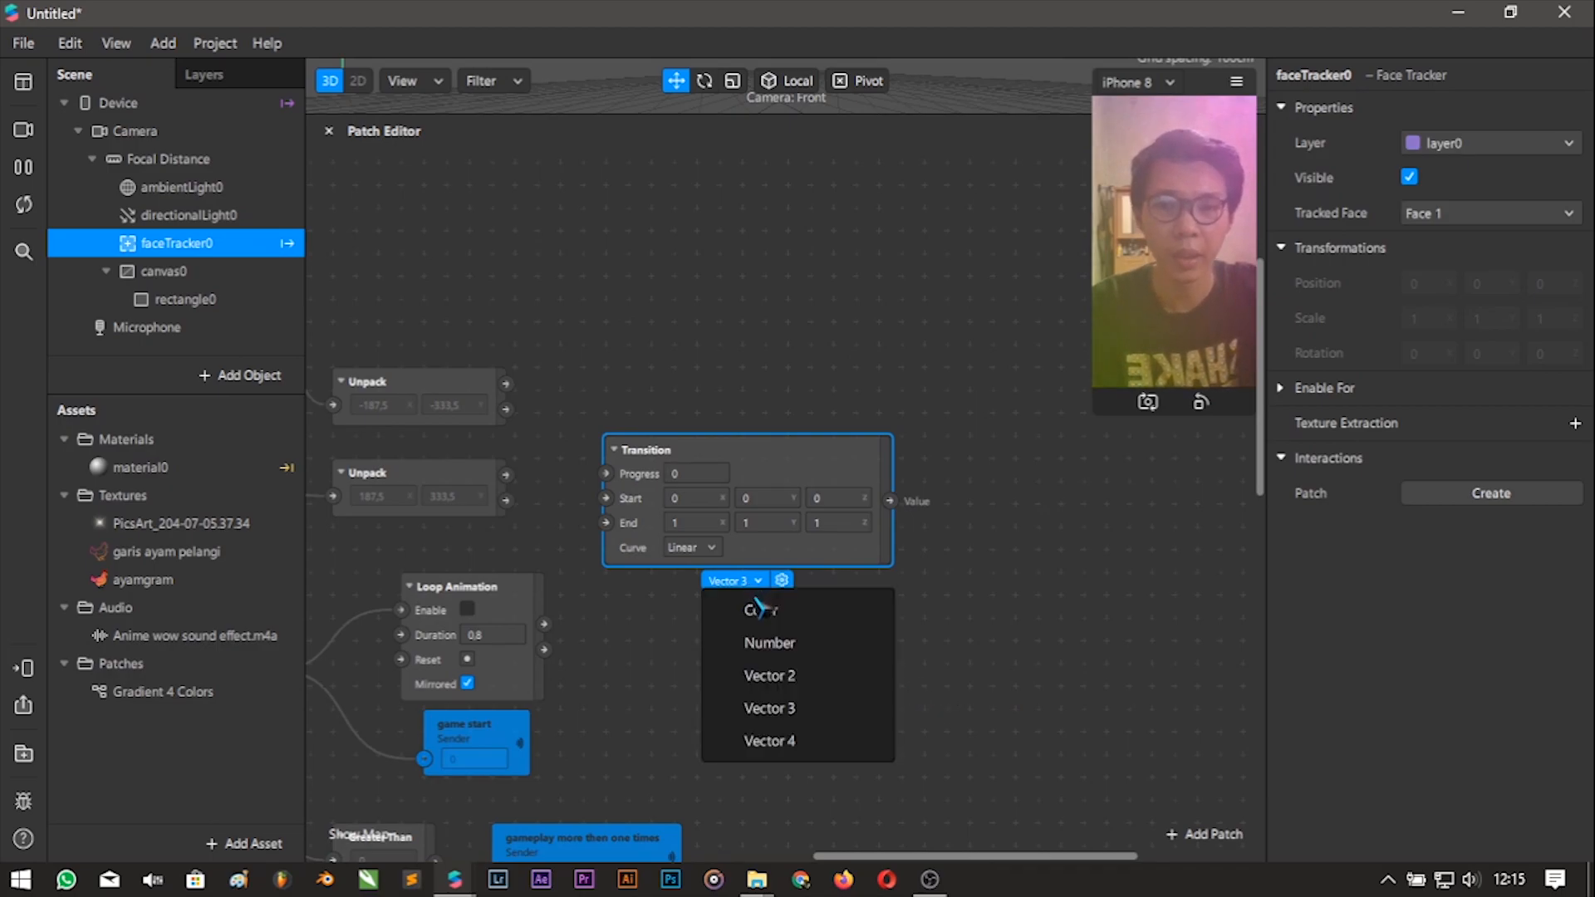
left_click(781, 652)
left_click_drag(745, 456, 704, 397)
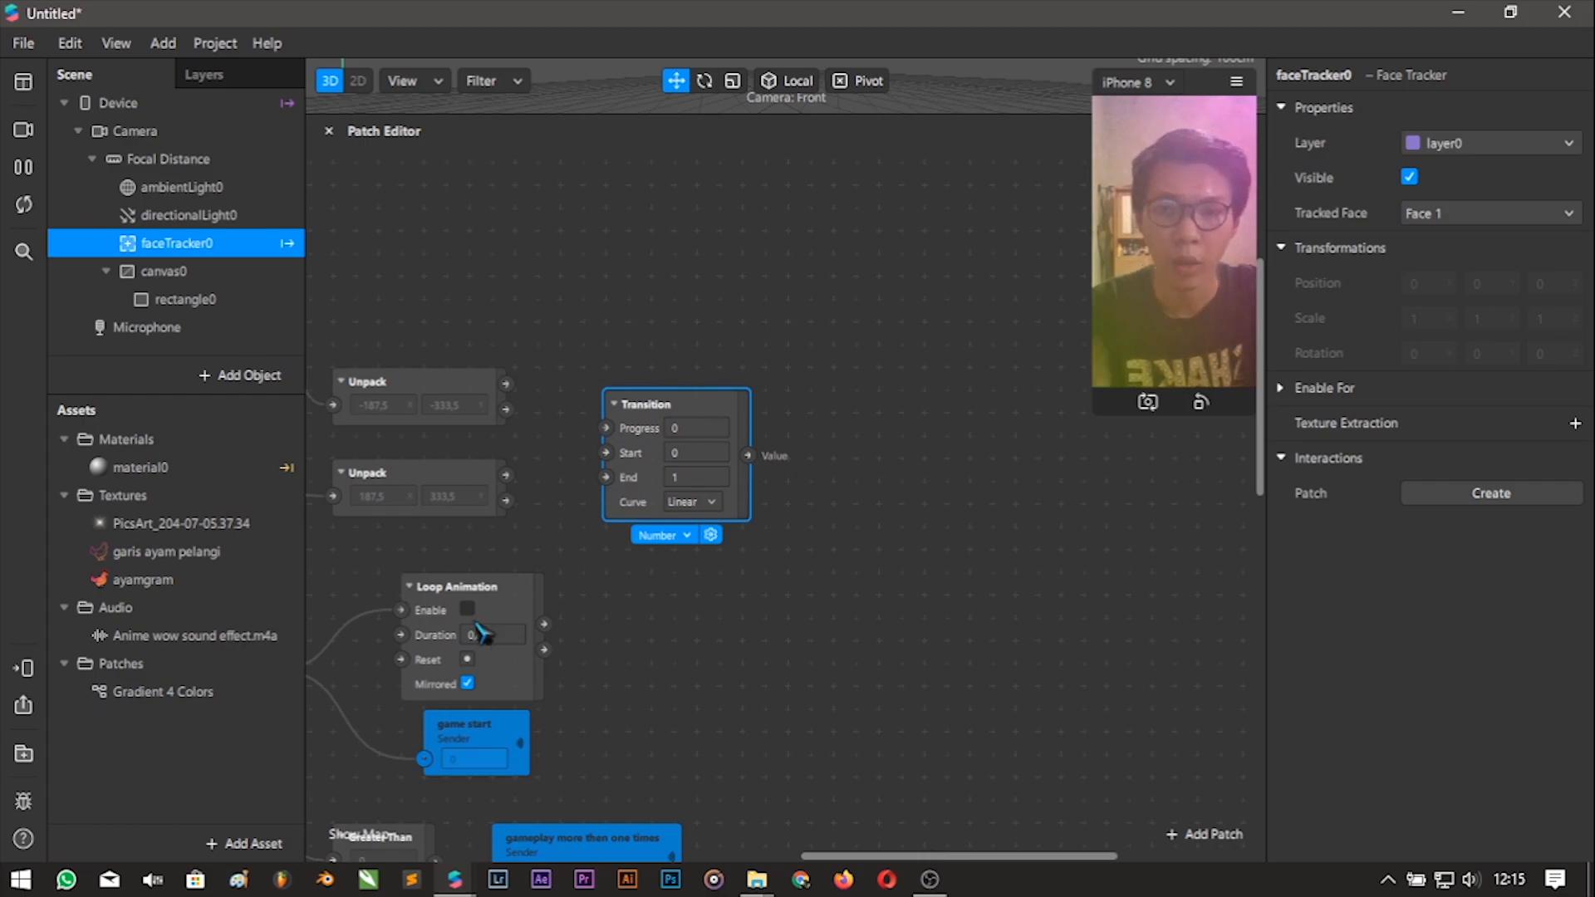
Wire the Loop Animation's Progress to the Transition's Progress, the upper Unpack's X to Start, and the lower Unpack's X to End.
left_click_drag(544, 623, 677, 404)
left_click_drag(506, 384, 629, 454)
left_click(462, 505)
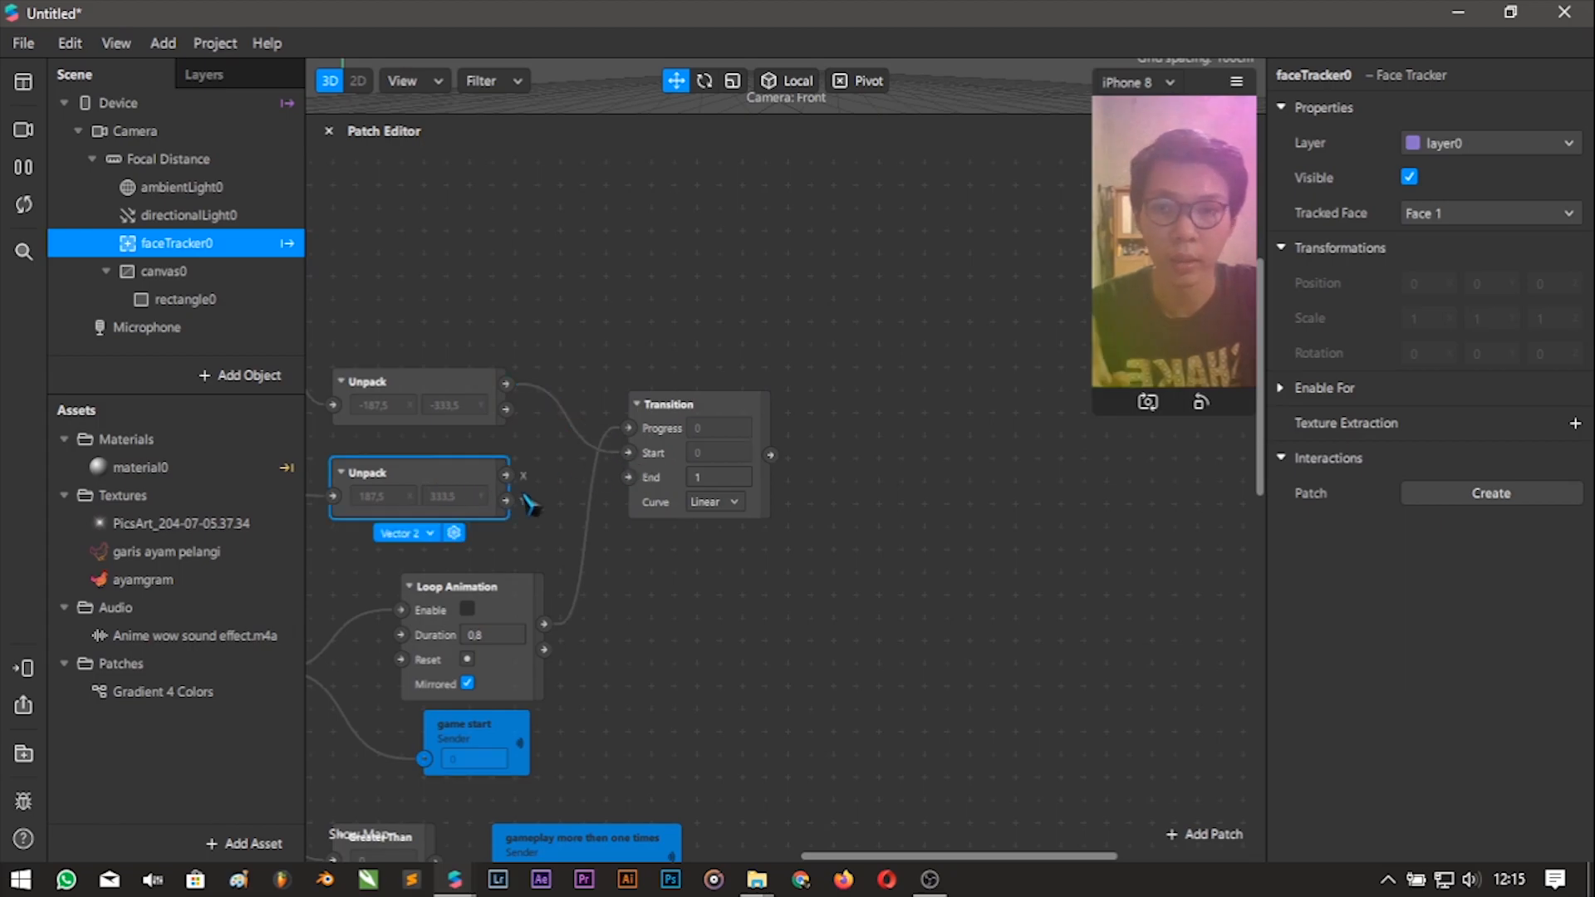
left_click_drag(591, 482, 629, 477)
Add a Not patch and place it below and beyond the Transition patch.
left_click(1203, 835)
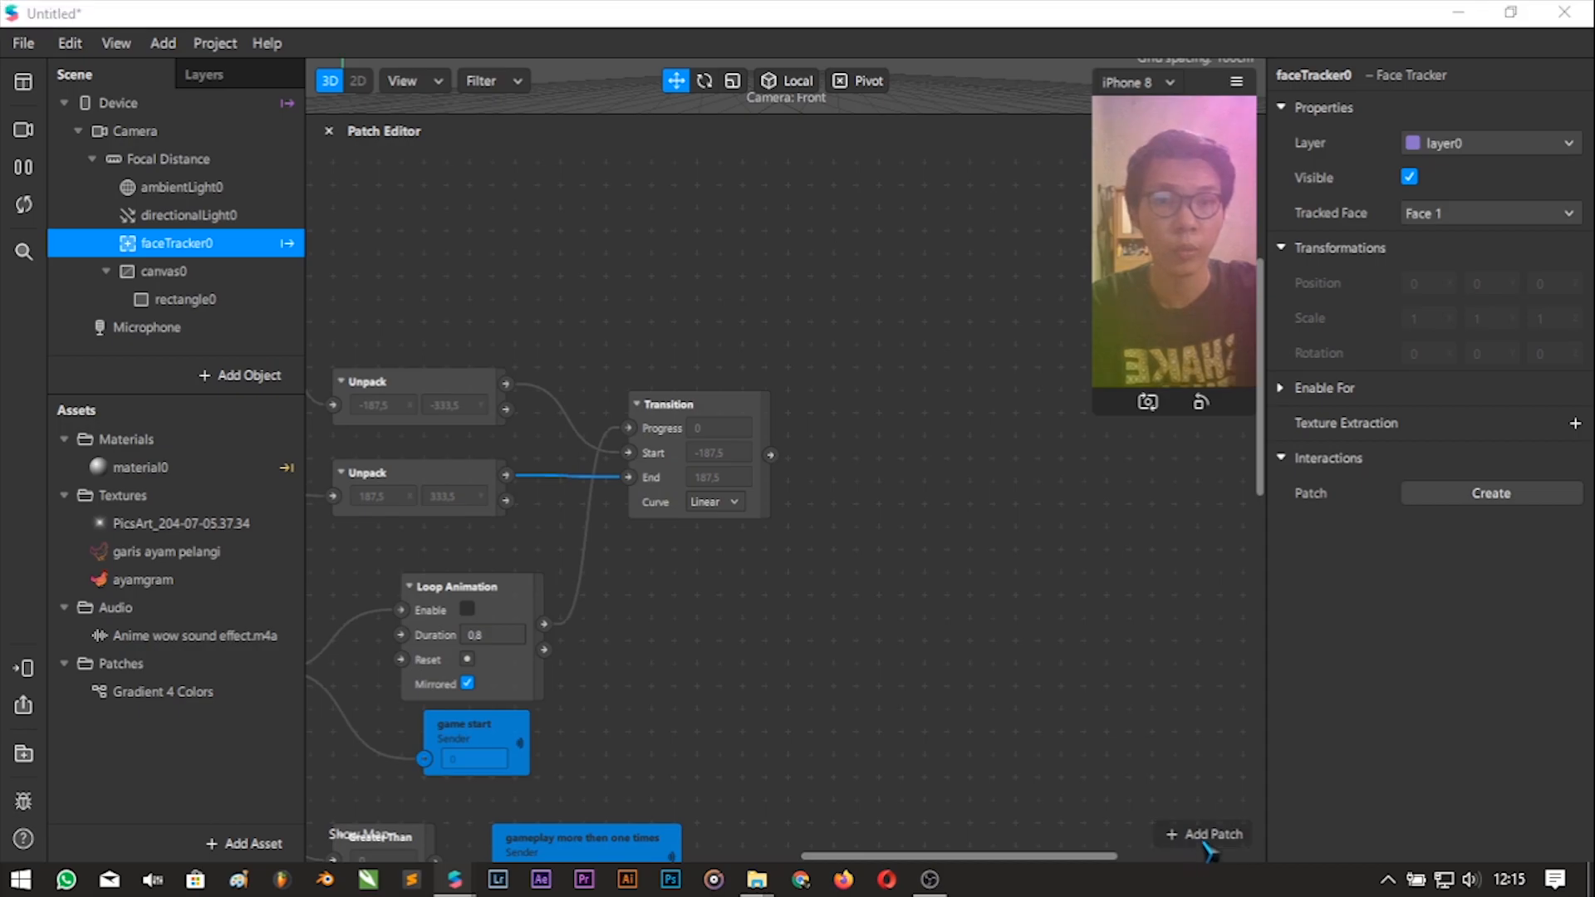
type("not")
key("Return")
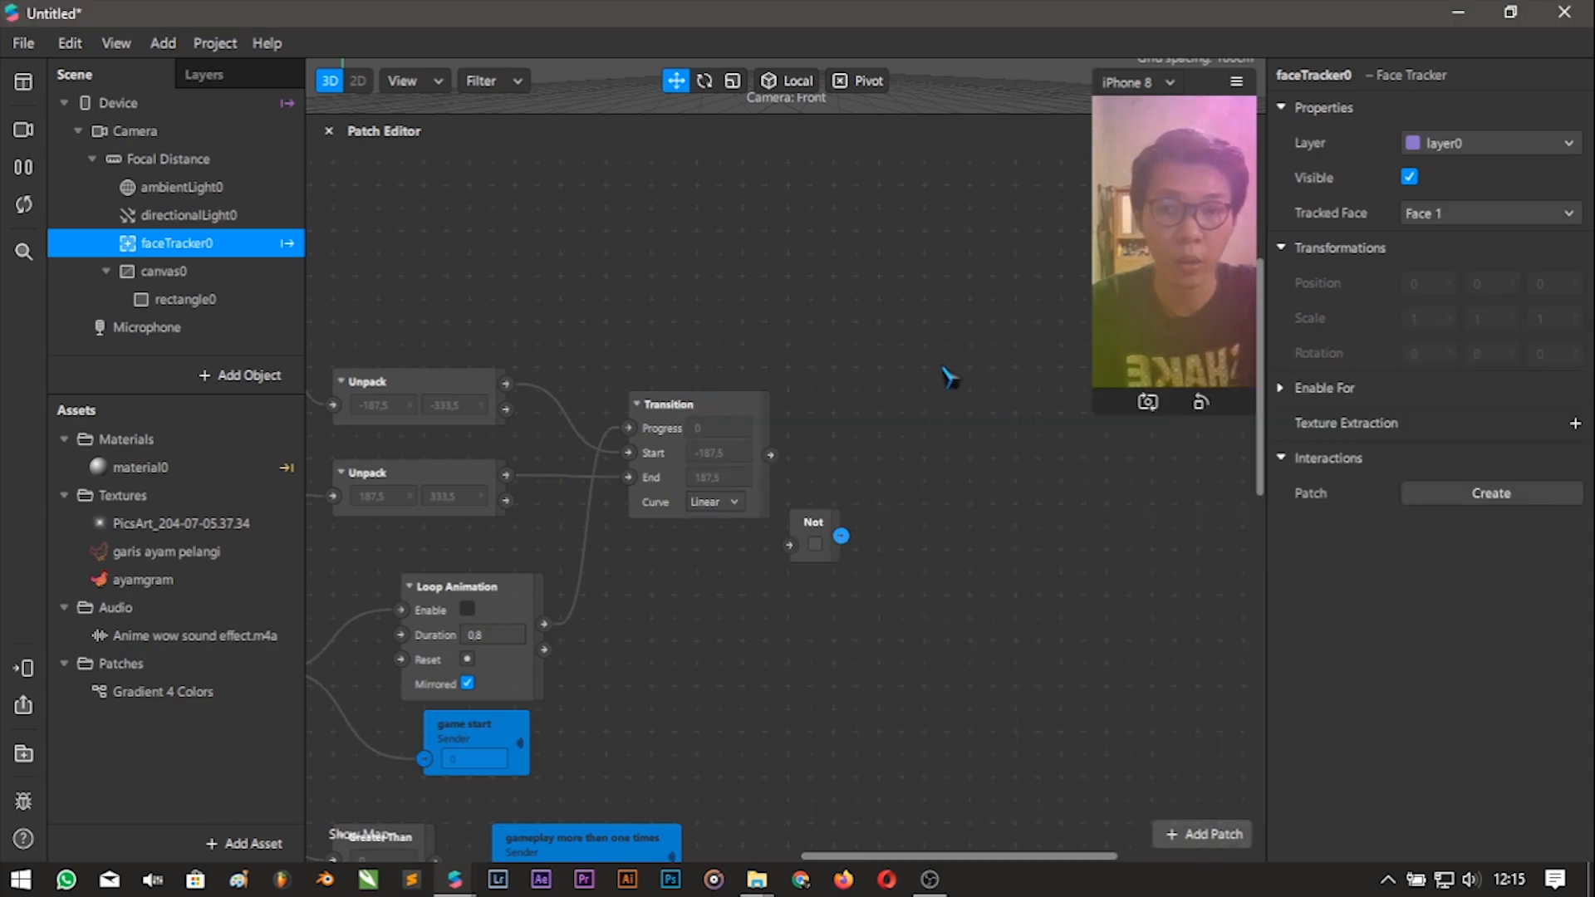
left_click_drag(951, 856, 976, 856)
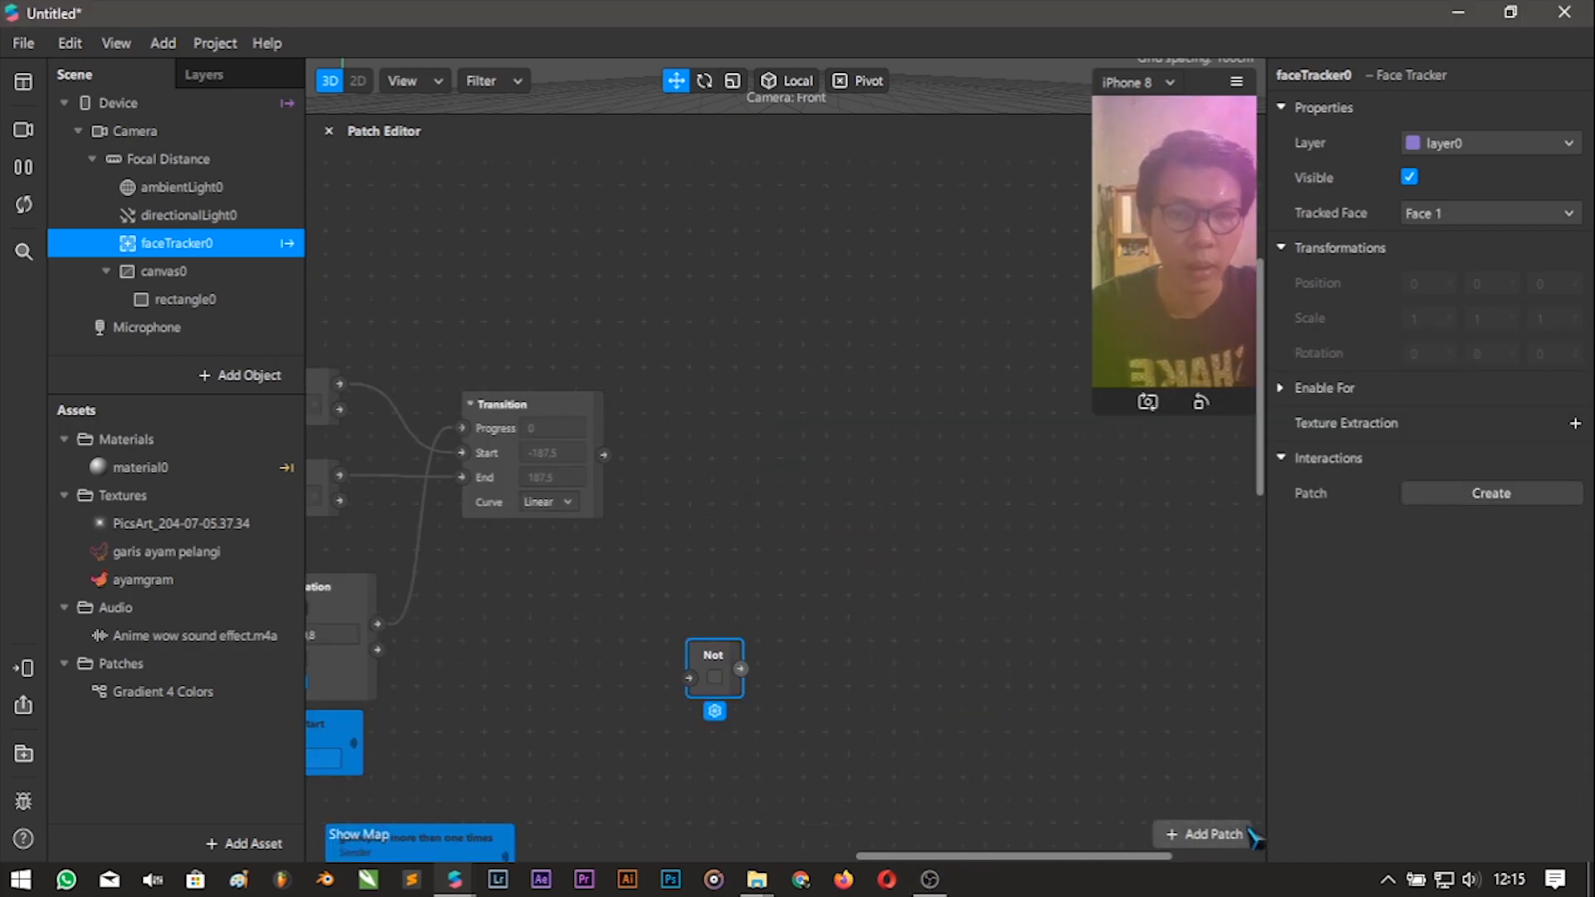
Add a Sender patch and place it just after the Not patch.
left_click(1203, 835)
type("send")
key("Return")
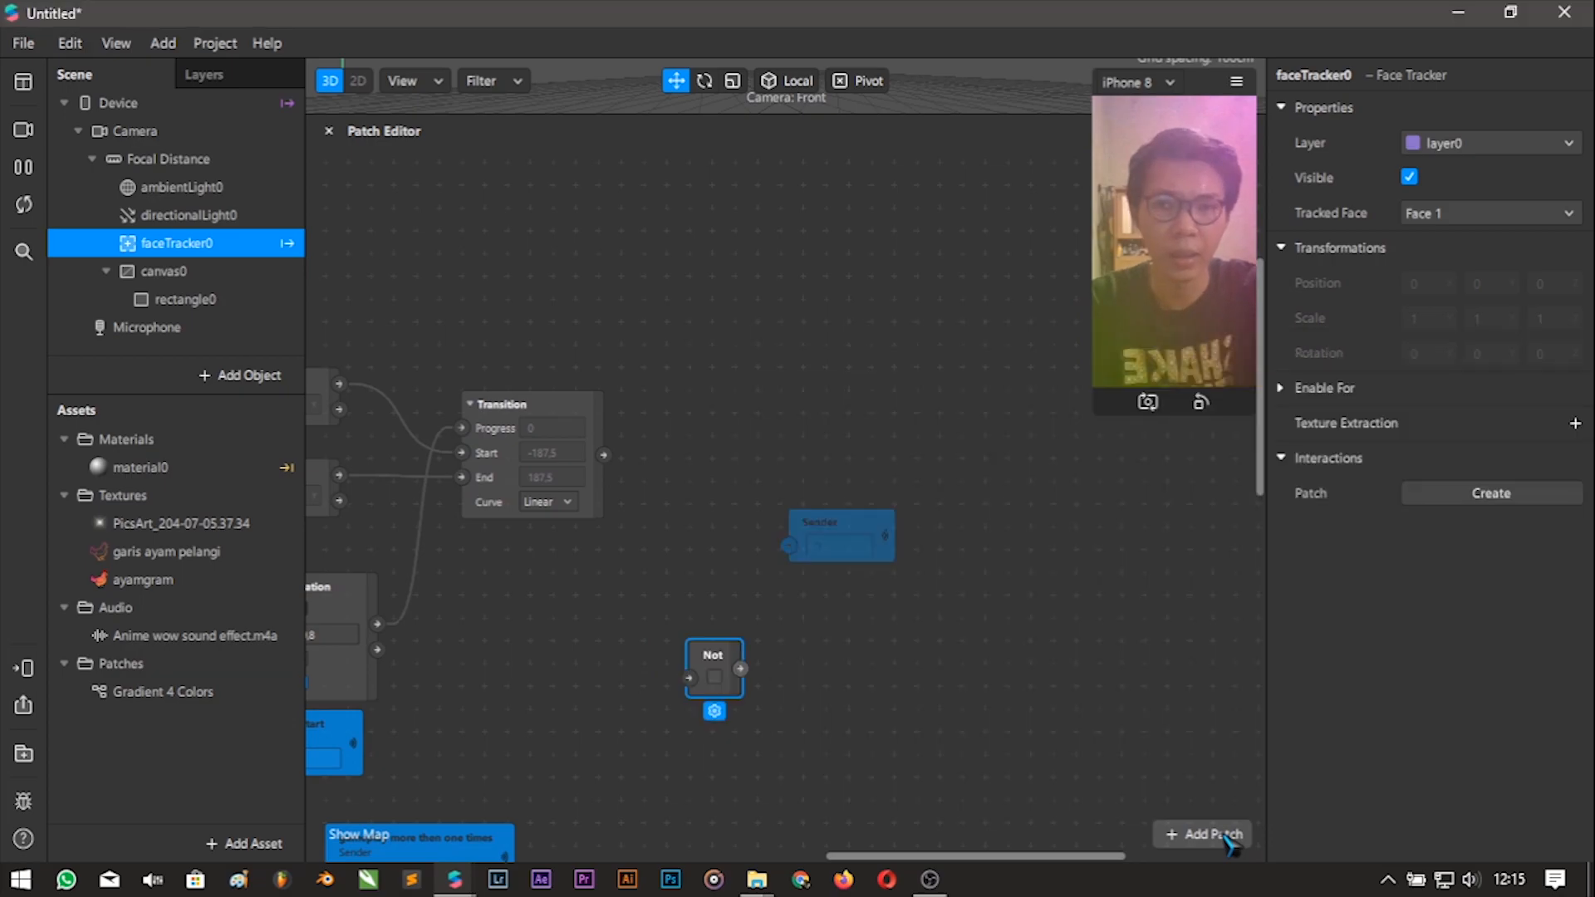
left_click_drag(858, 547, 881, 713)
scroll(872, 668, "down", 5)
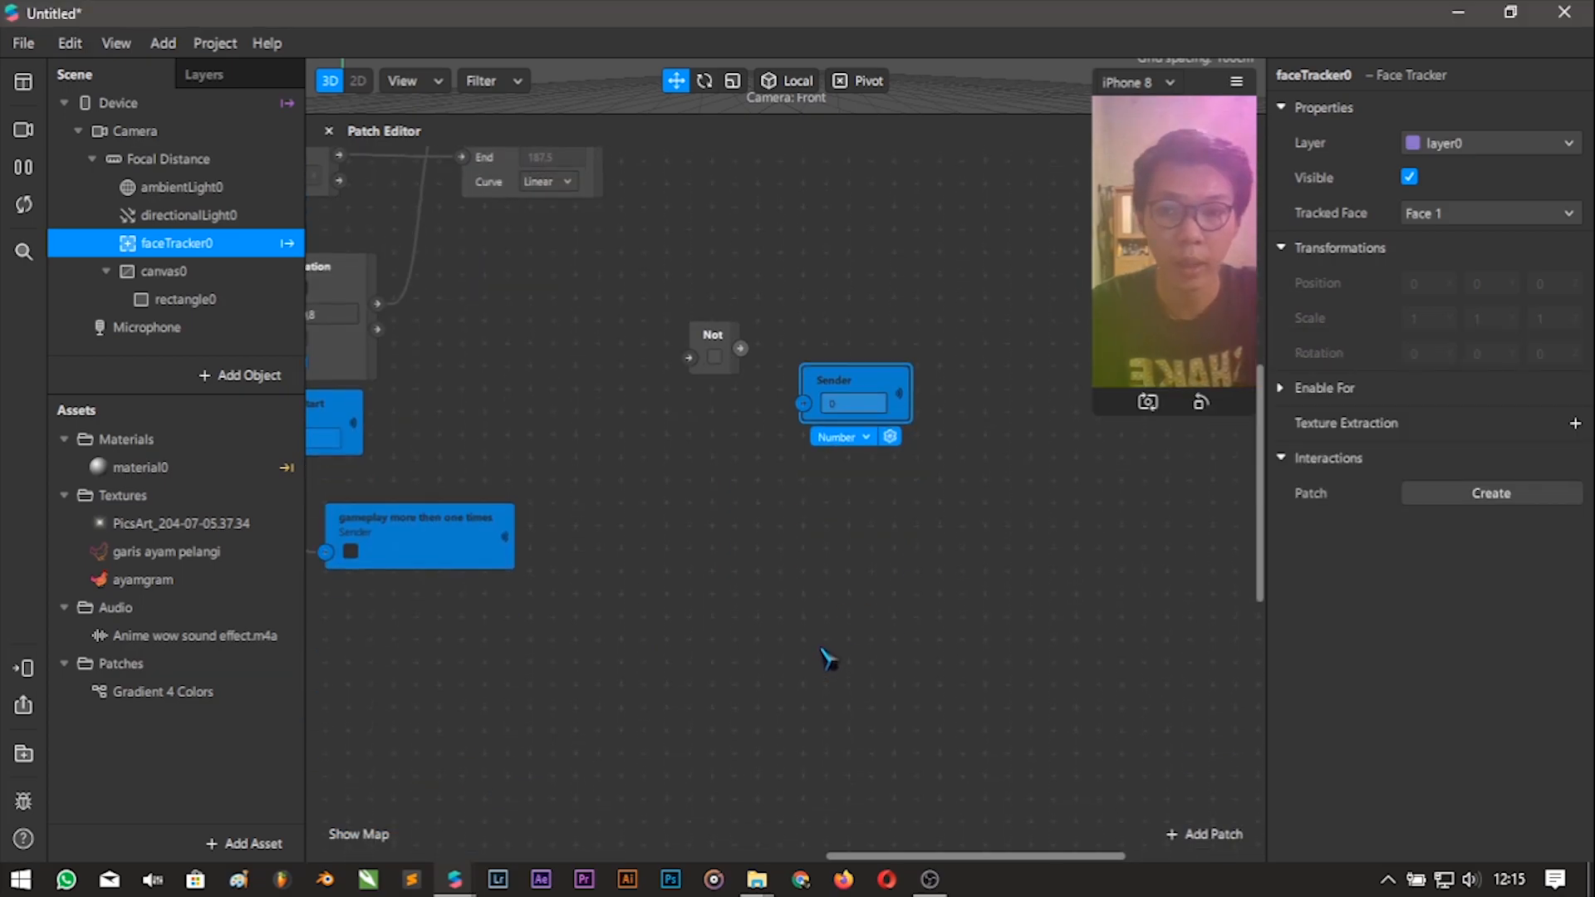
scroll(837, 584, "up", 1)
Rename the Sender patch beside the Not patch "game iver".
double_click(868, 426)
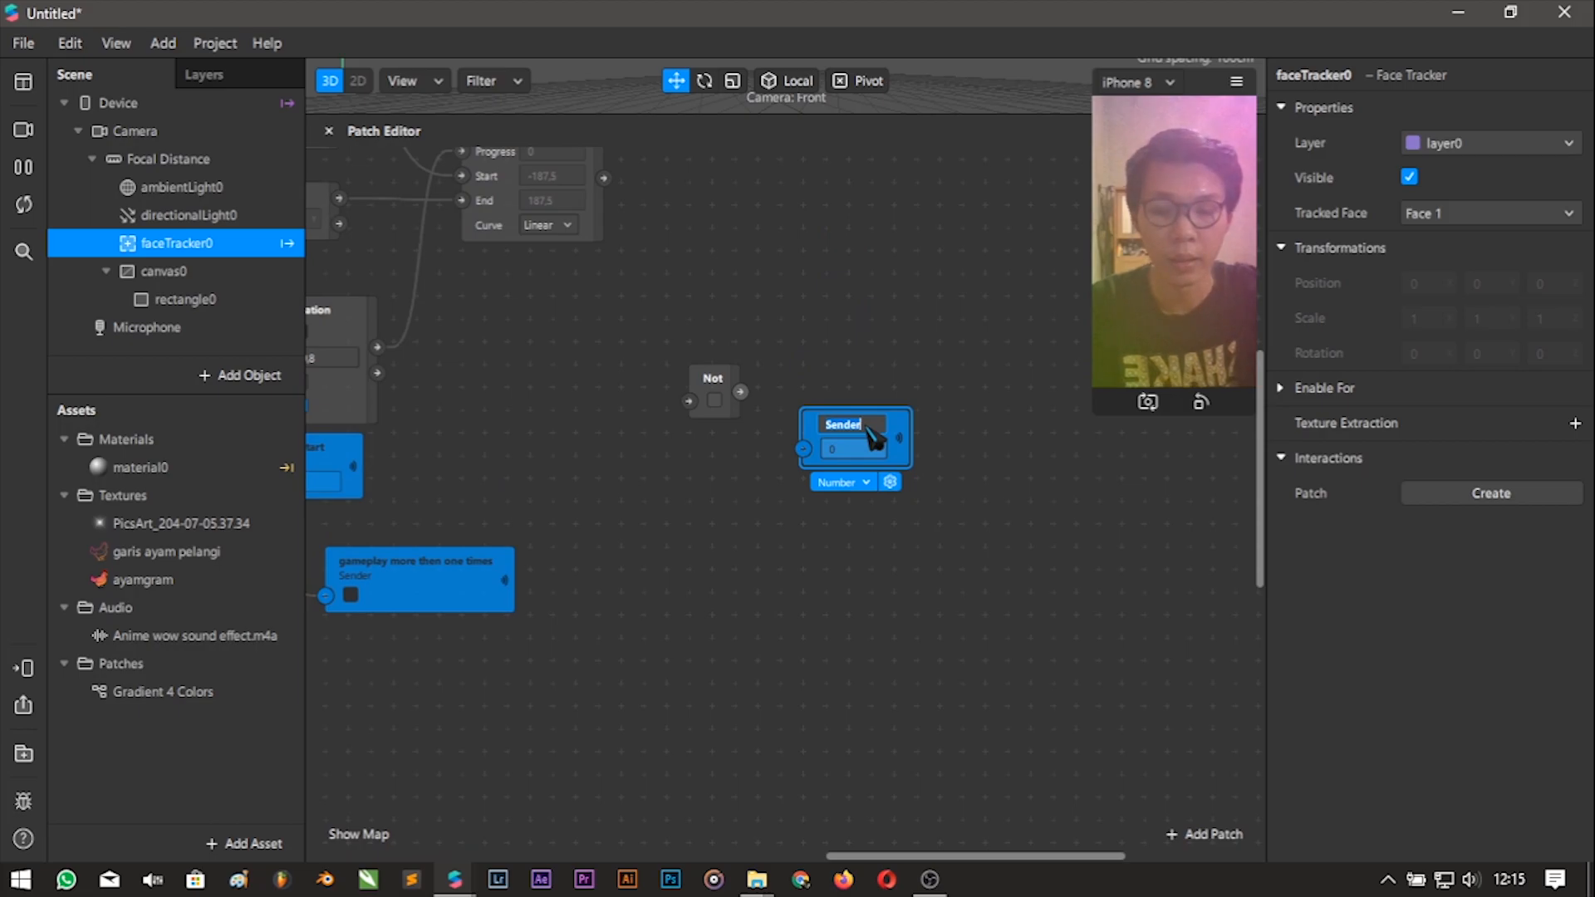
type("game lver")
key("Return")
Change the type of both the "game start" and "game iver" Sender patches to Boolean.
scroll(872, 665, "up", 2)
scroll(698, 498, "left", 4)
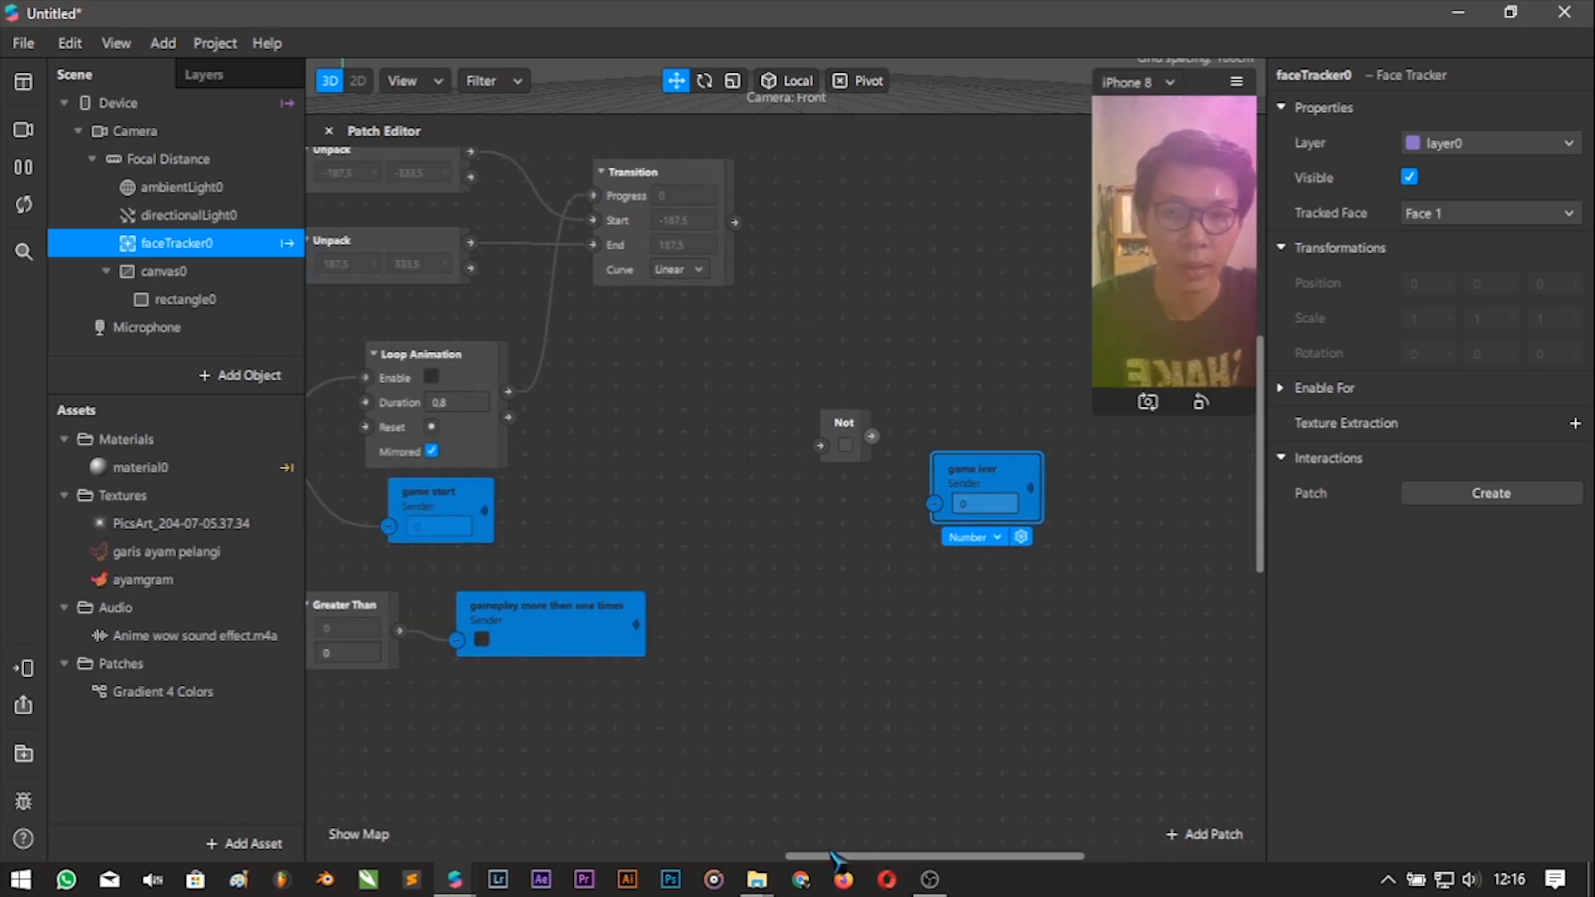
left_click(490, 494)
left_click(490, 555)
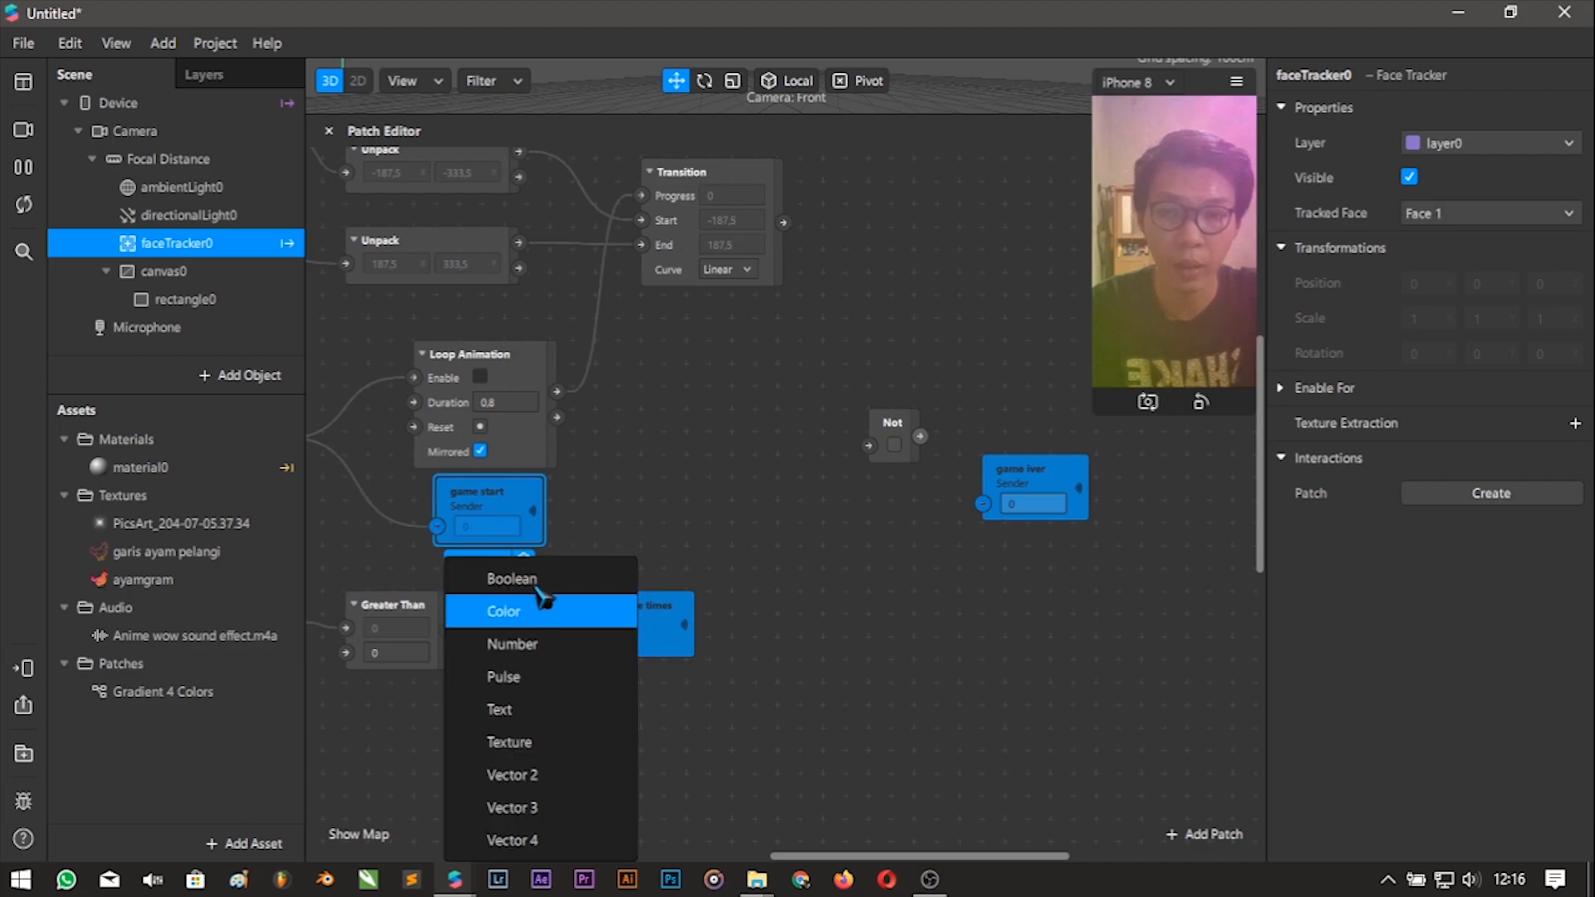
left_click(524, 578)
left_click(1027, 478)
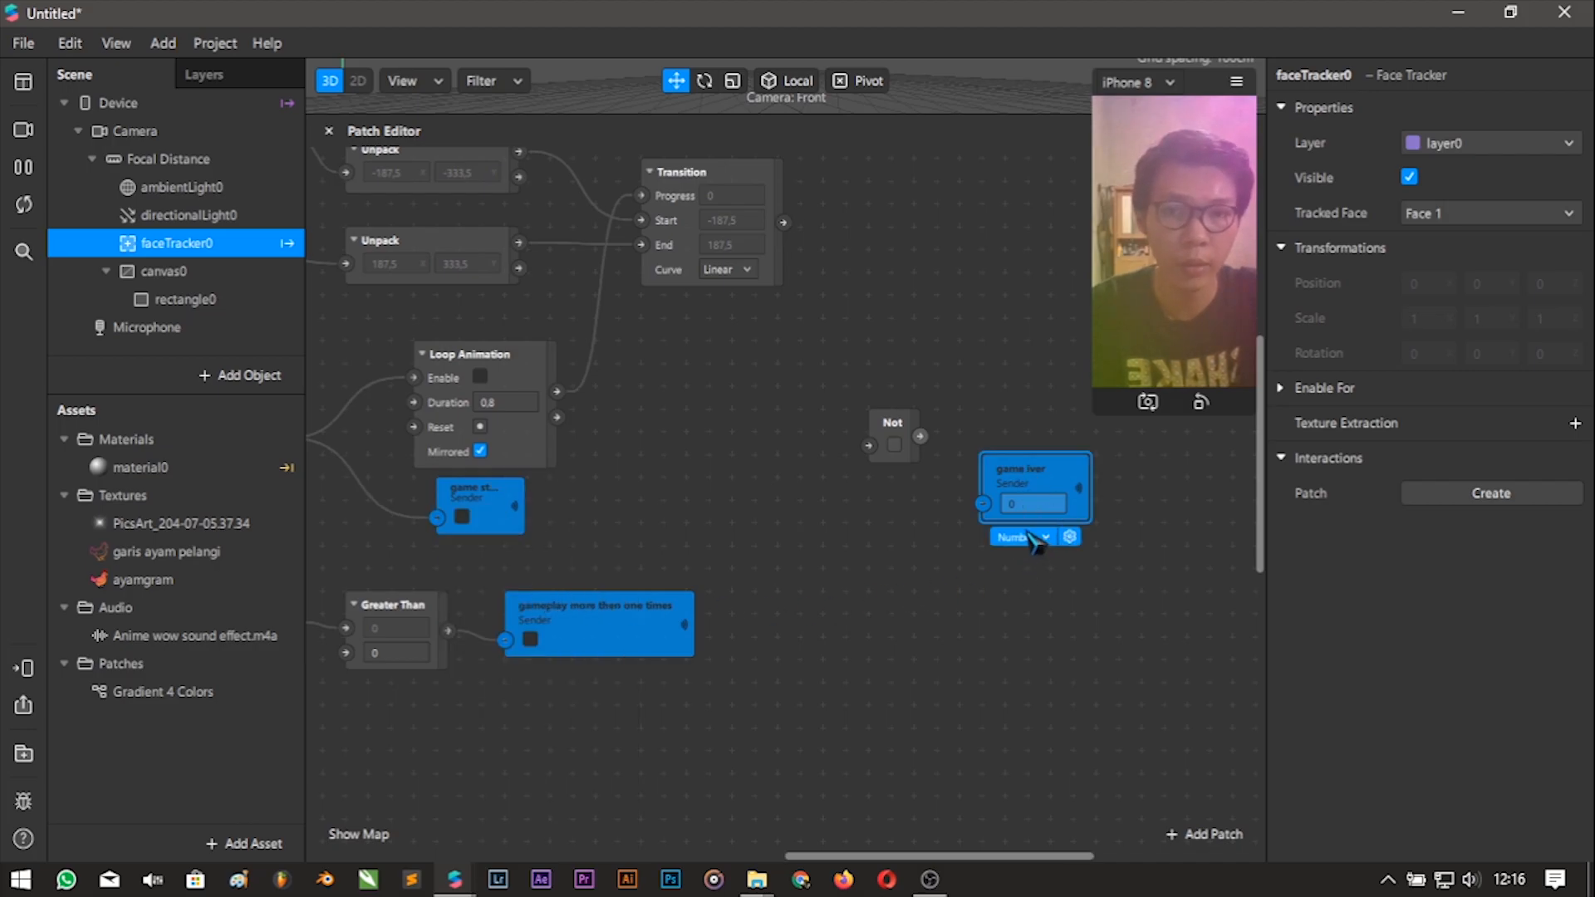
left_click(1048, 538)
left_click(1059, 559)
scroll(739, 536, "up", 4)
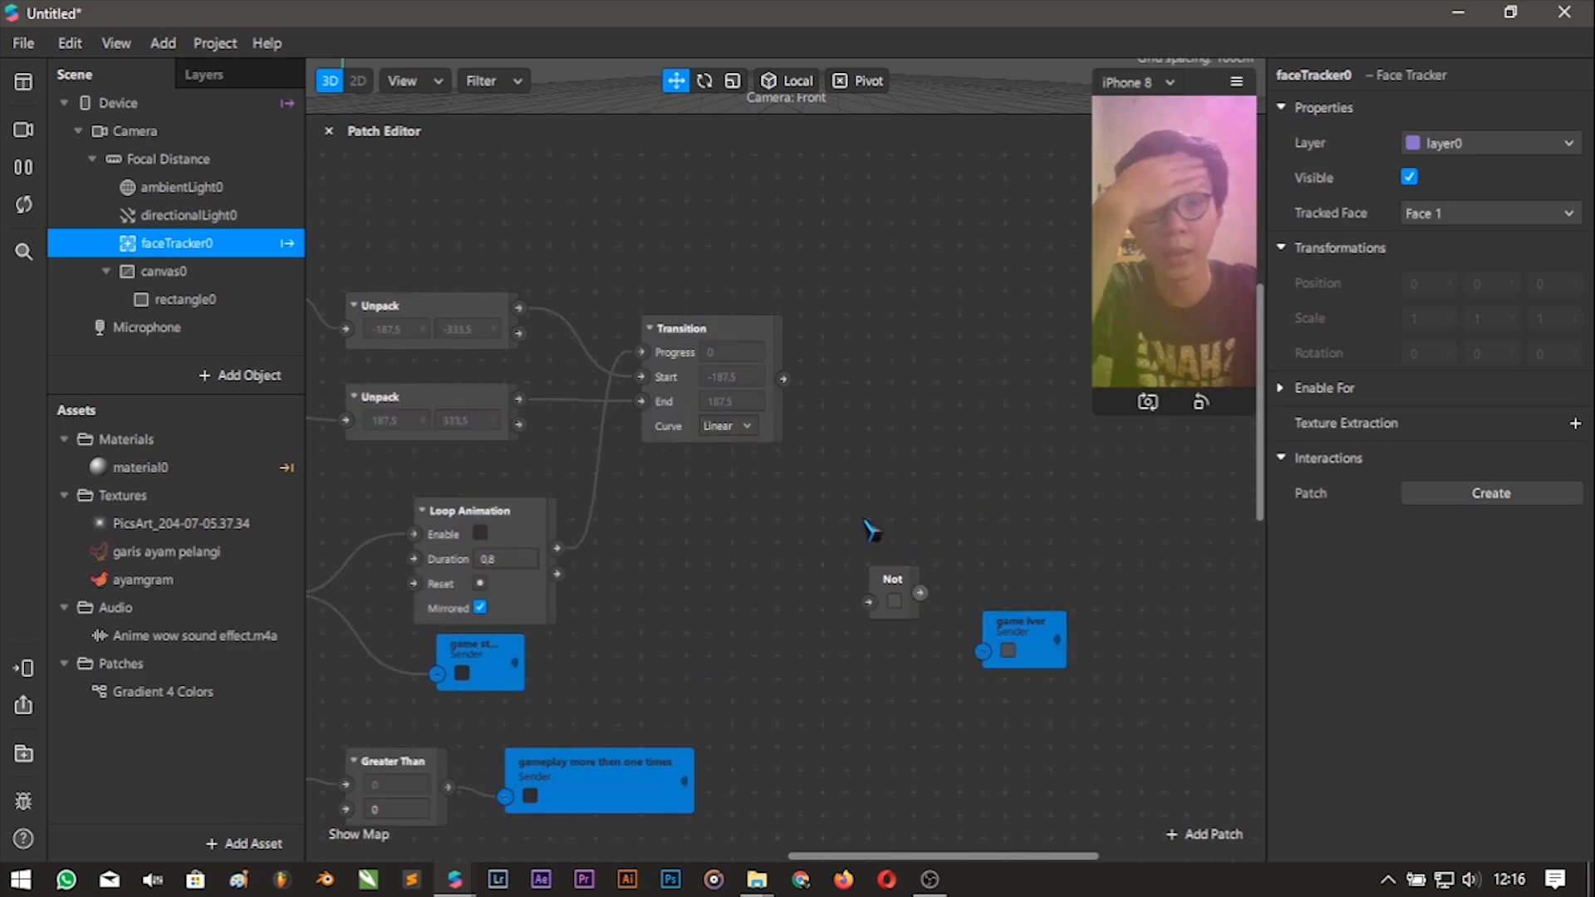
scroll(1038, 673, "right", 3)
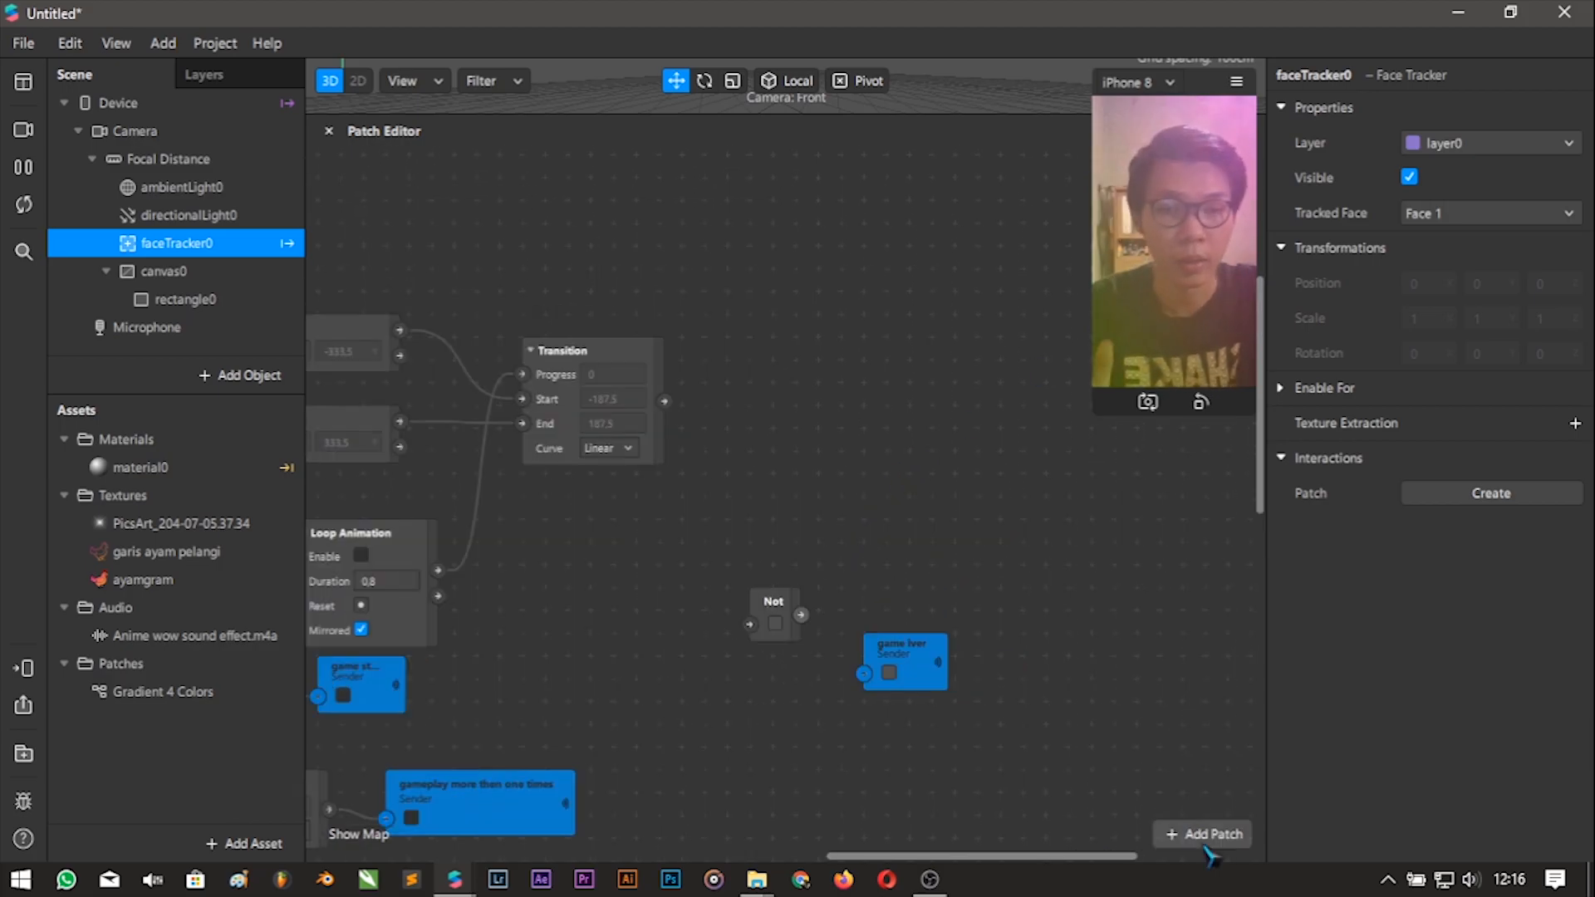
Add a Pack patch just beyond the Transition patch and change its type to Vector 2.
left_click(1205, 834)
type("pack")
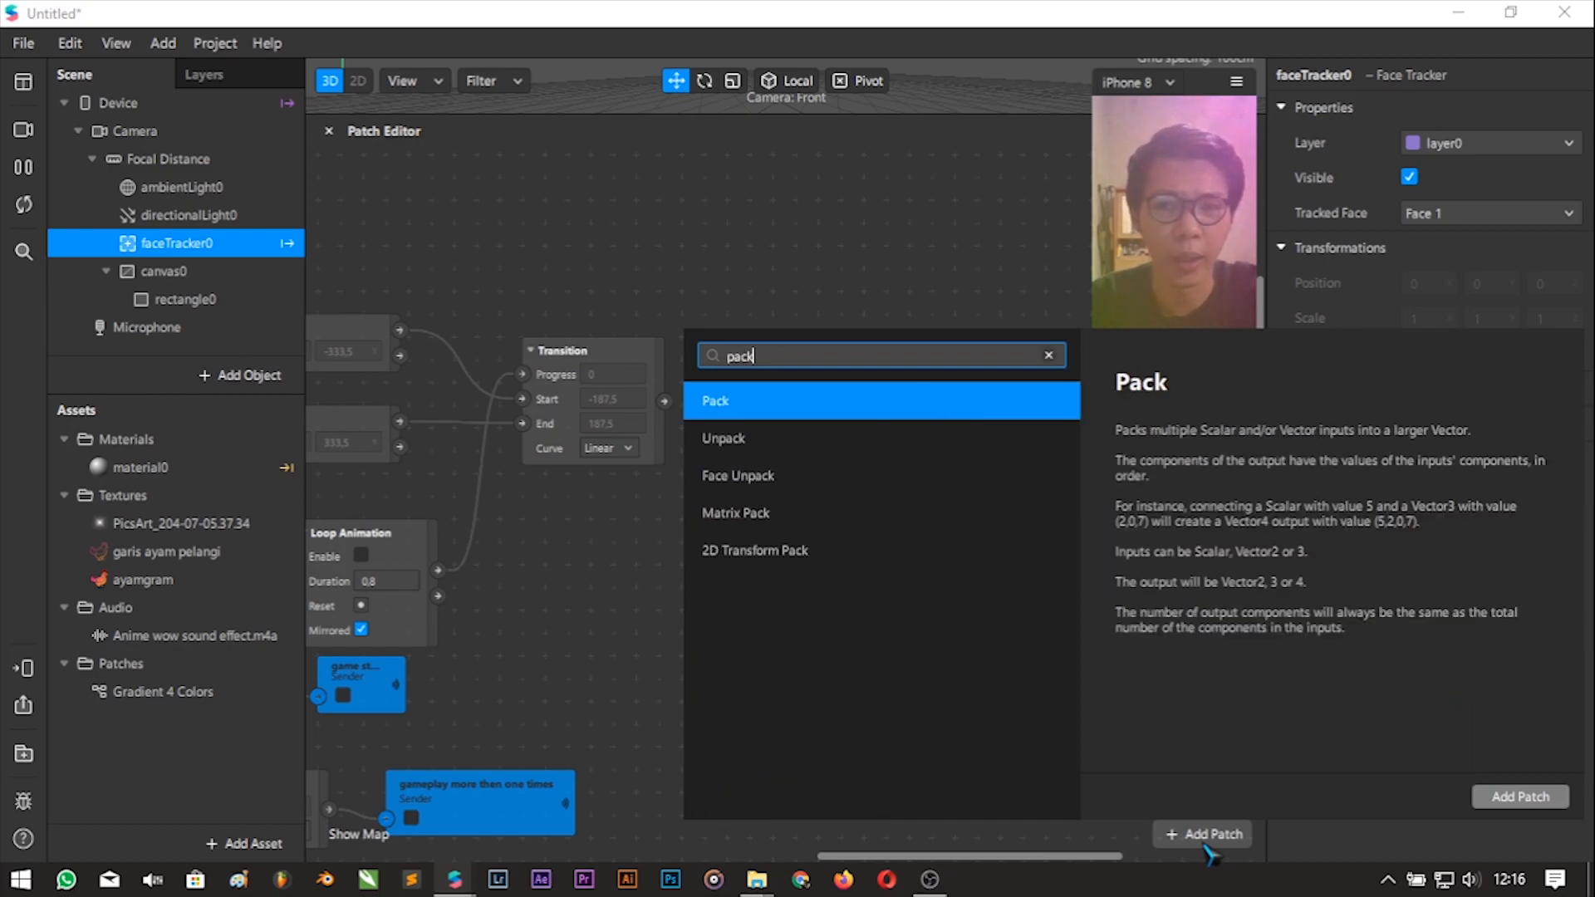
key("Return")
left_click_drag(814, 544, 798, 397)
left_click(826, 480)
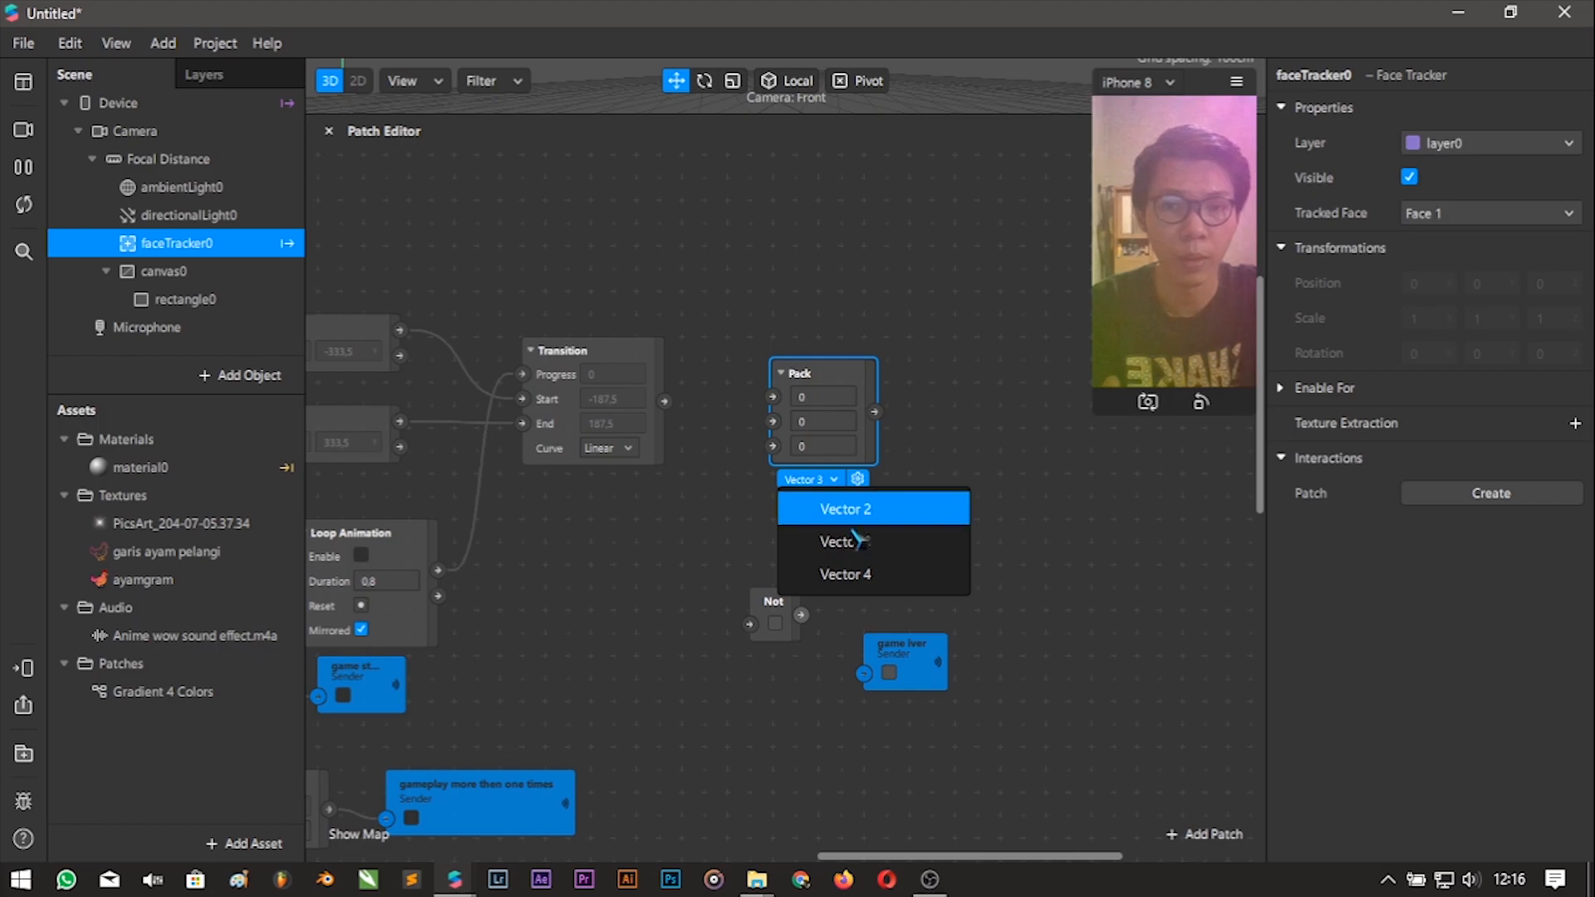
left_click(860, 510)
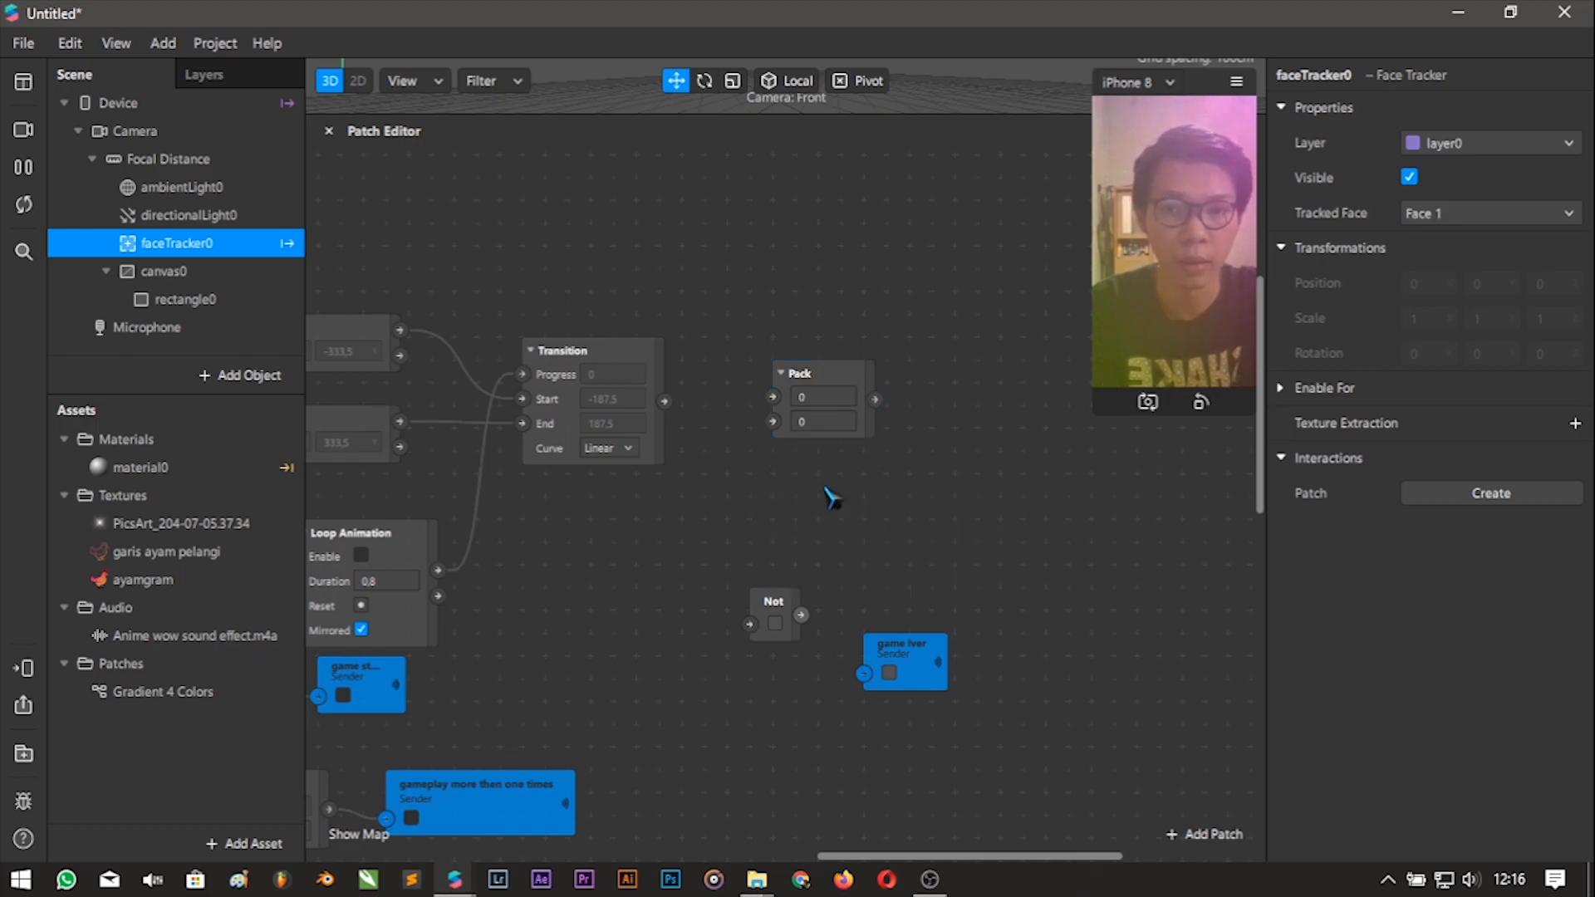
Connect the Transition output to the Pack patch's first input and set its second value to 106.
left_click_drag(664, 403, 774, 398)
left_click(831, 425)
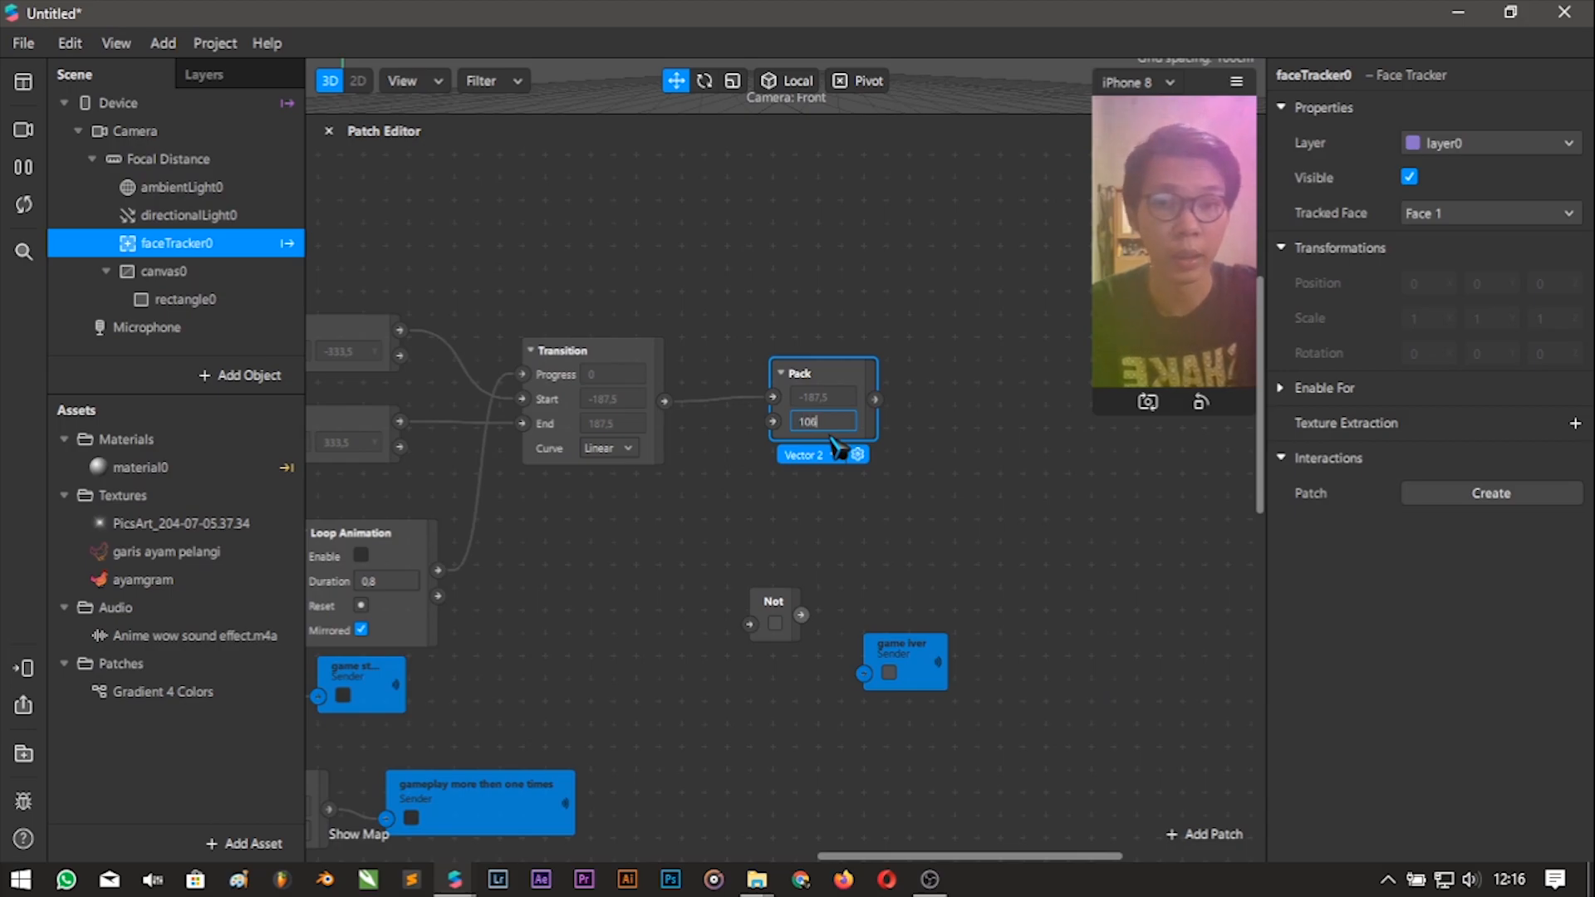
key("Return")
Shift the Loop Animation patch slightly upward and connect the Switch patch's output to the Not patch.
scroll(829, 435, "left", 3)
left_click_drag(626, 553, 620, 518)
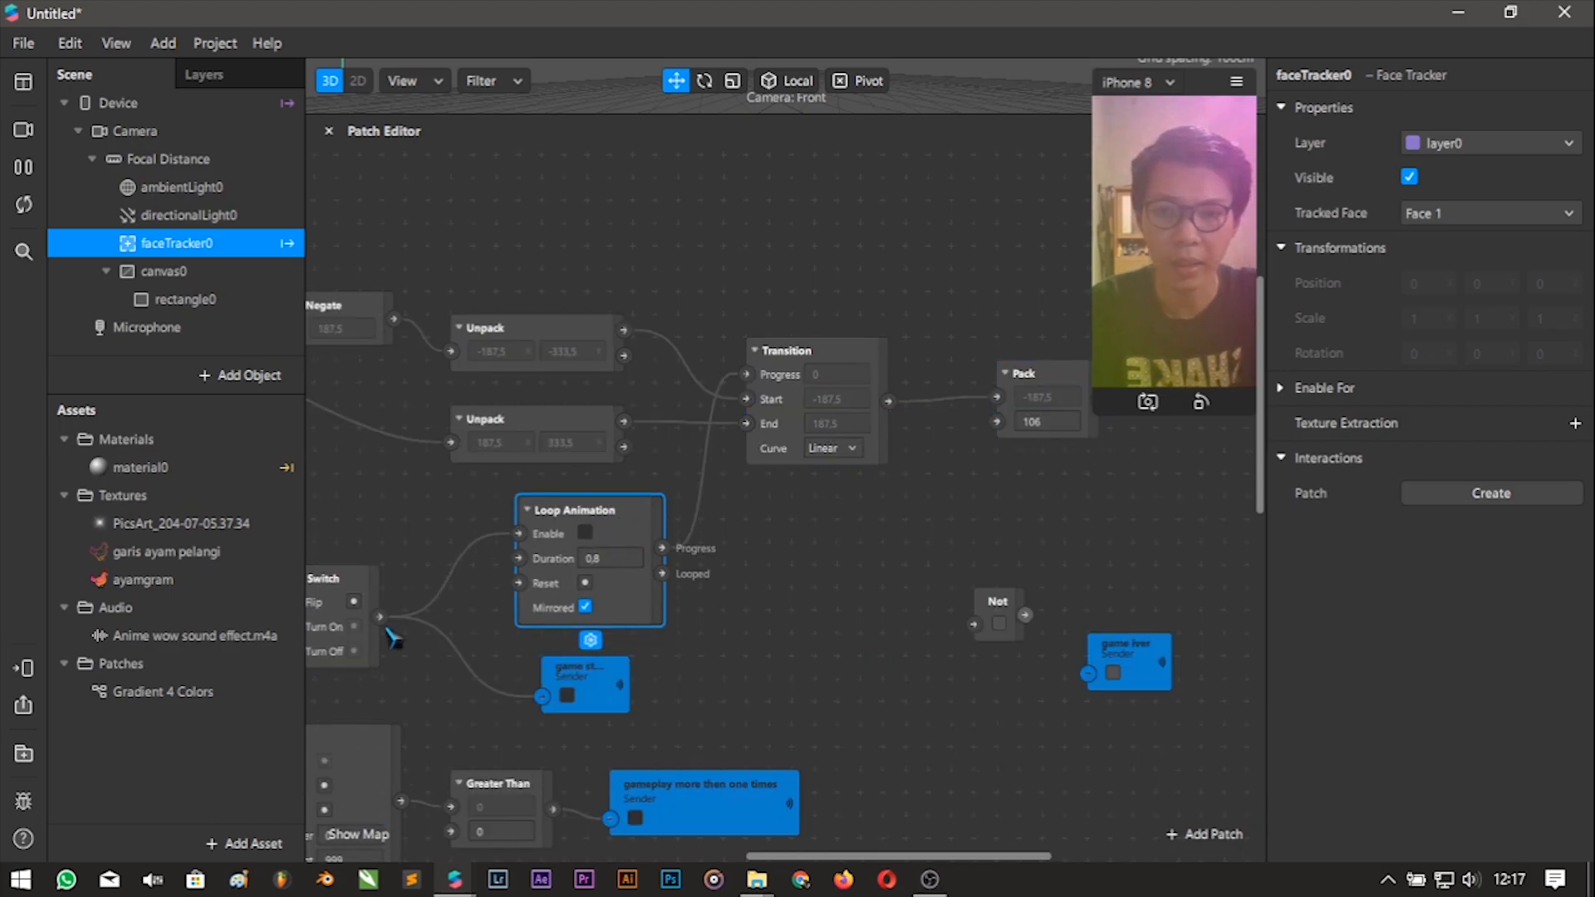
left_click(345, 581)
left_click_drag(380, 617, 974, 624)
left_click_drag(975, 856, 1041, 847)
scroll(1041, 789, "down", 1)
scroll(1041, 794, "right", 2)
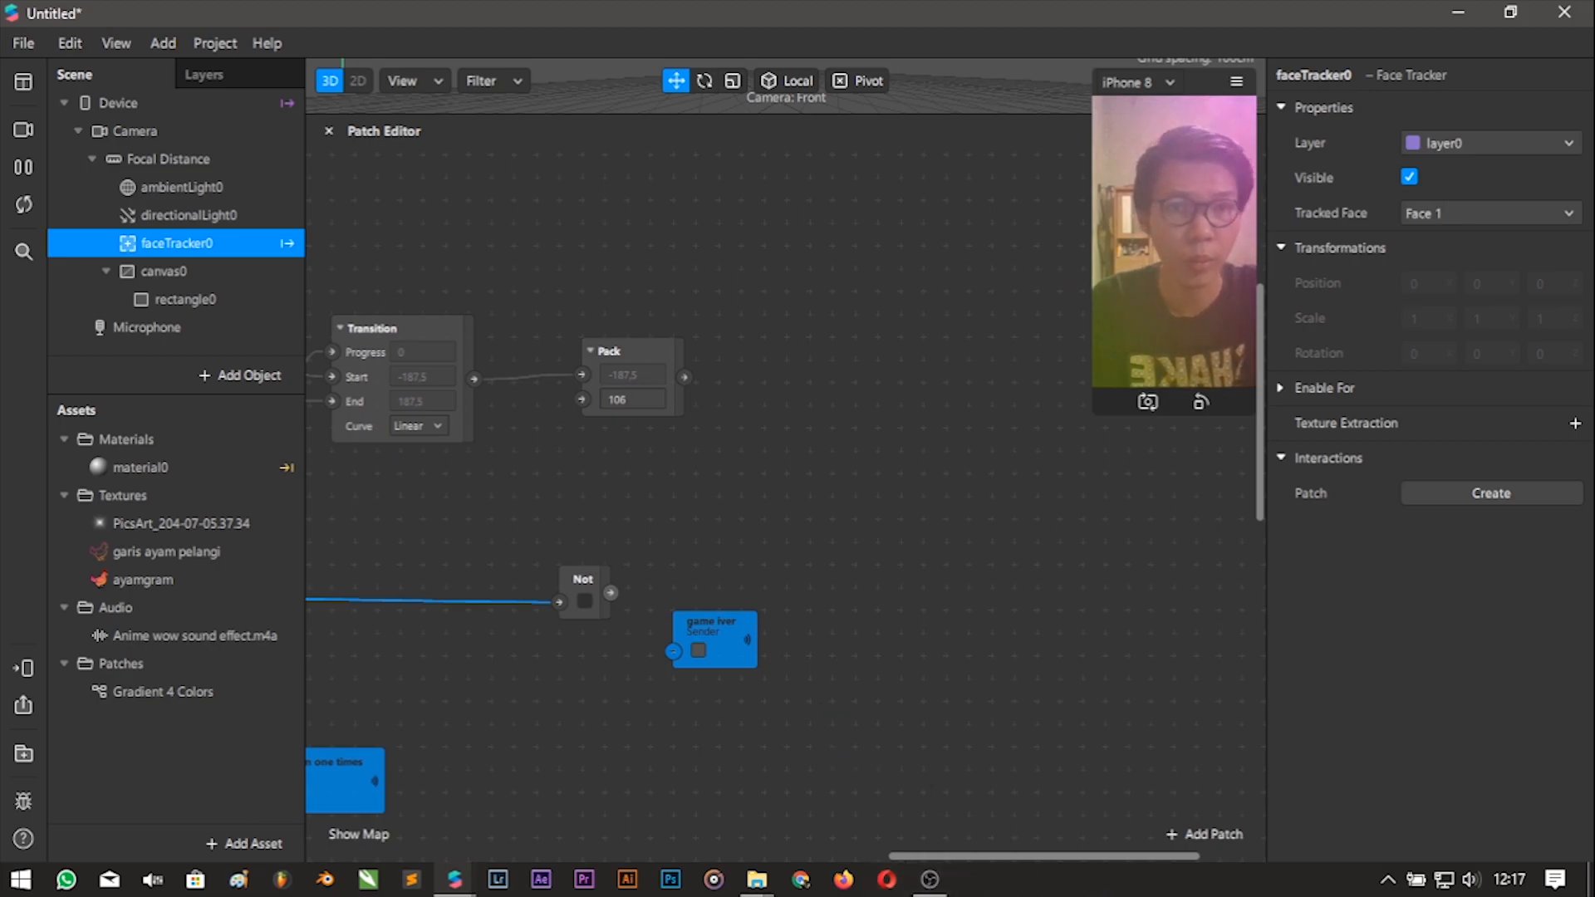
Connect the Not patch's output to the neighbouring Sender patch and rename that Sender "game over".
left_click_drag(611, 593, 674, 652)
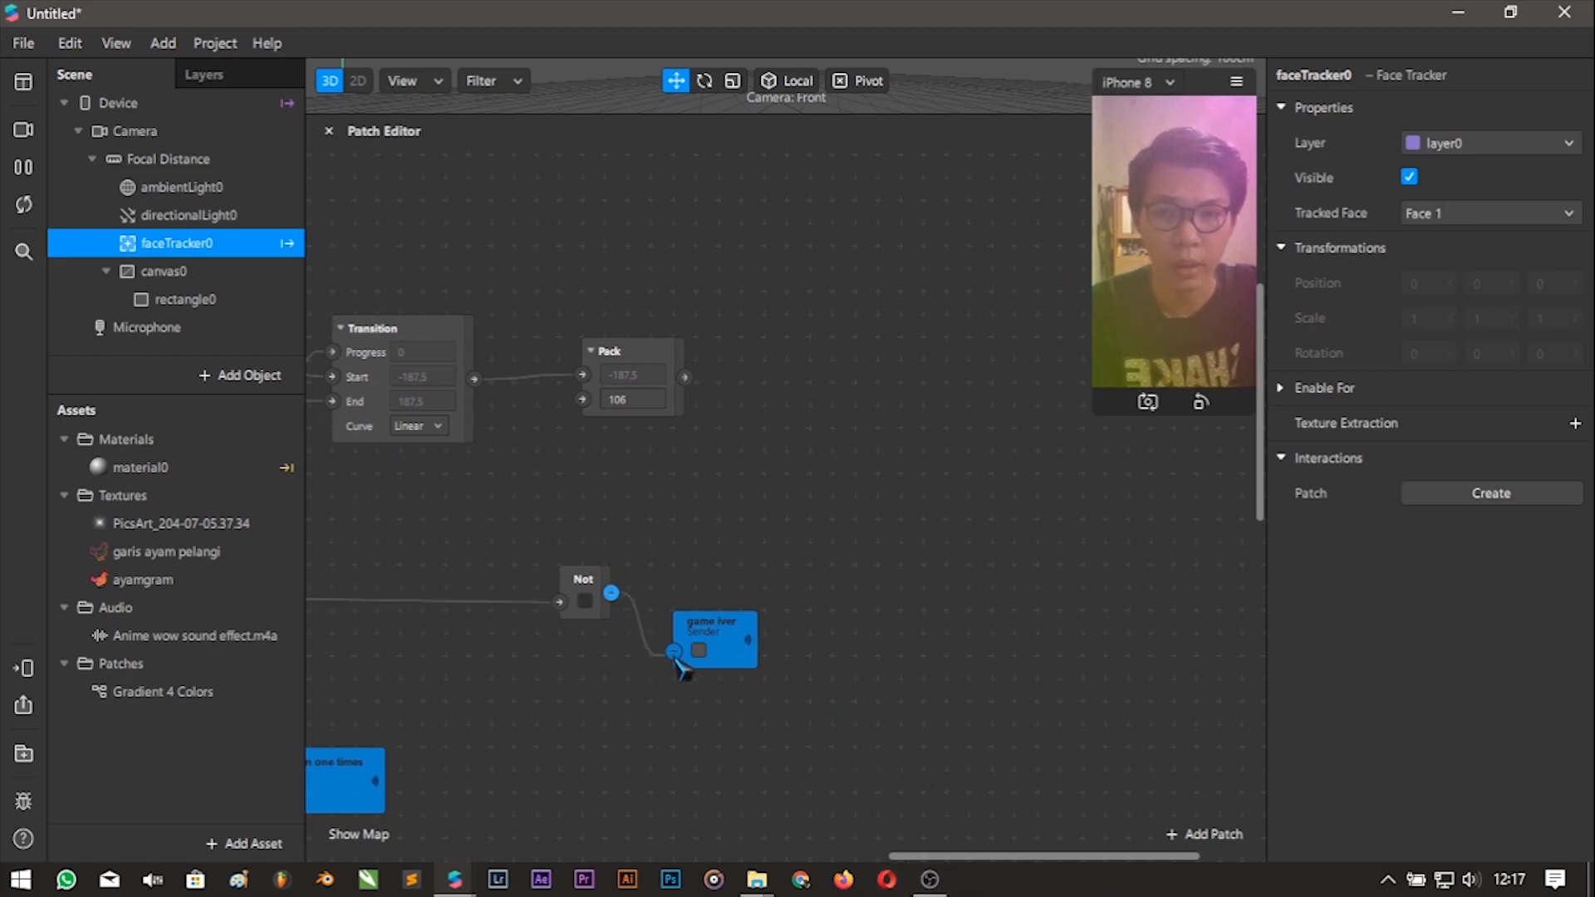
left_click(728, 638)
scroll(748, 534, "down", 1)
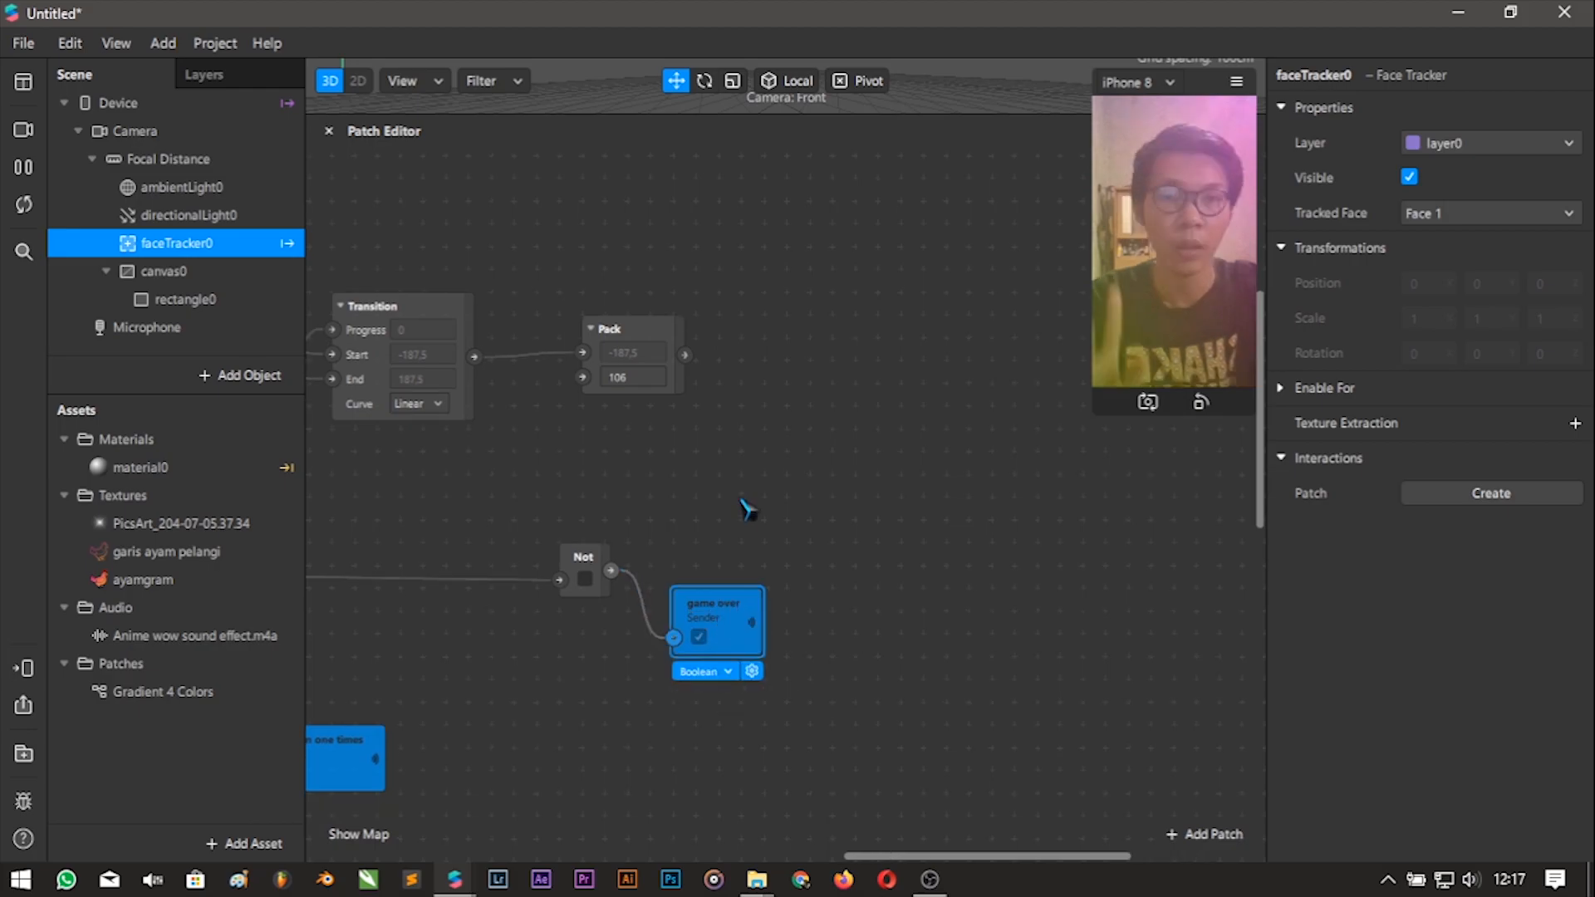
Add a Distance patch and an Equals patch to the graph near the Pack patch.
left_click_drag(893, 847, 928, 874)
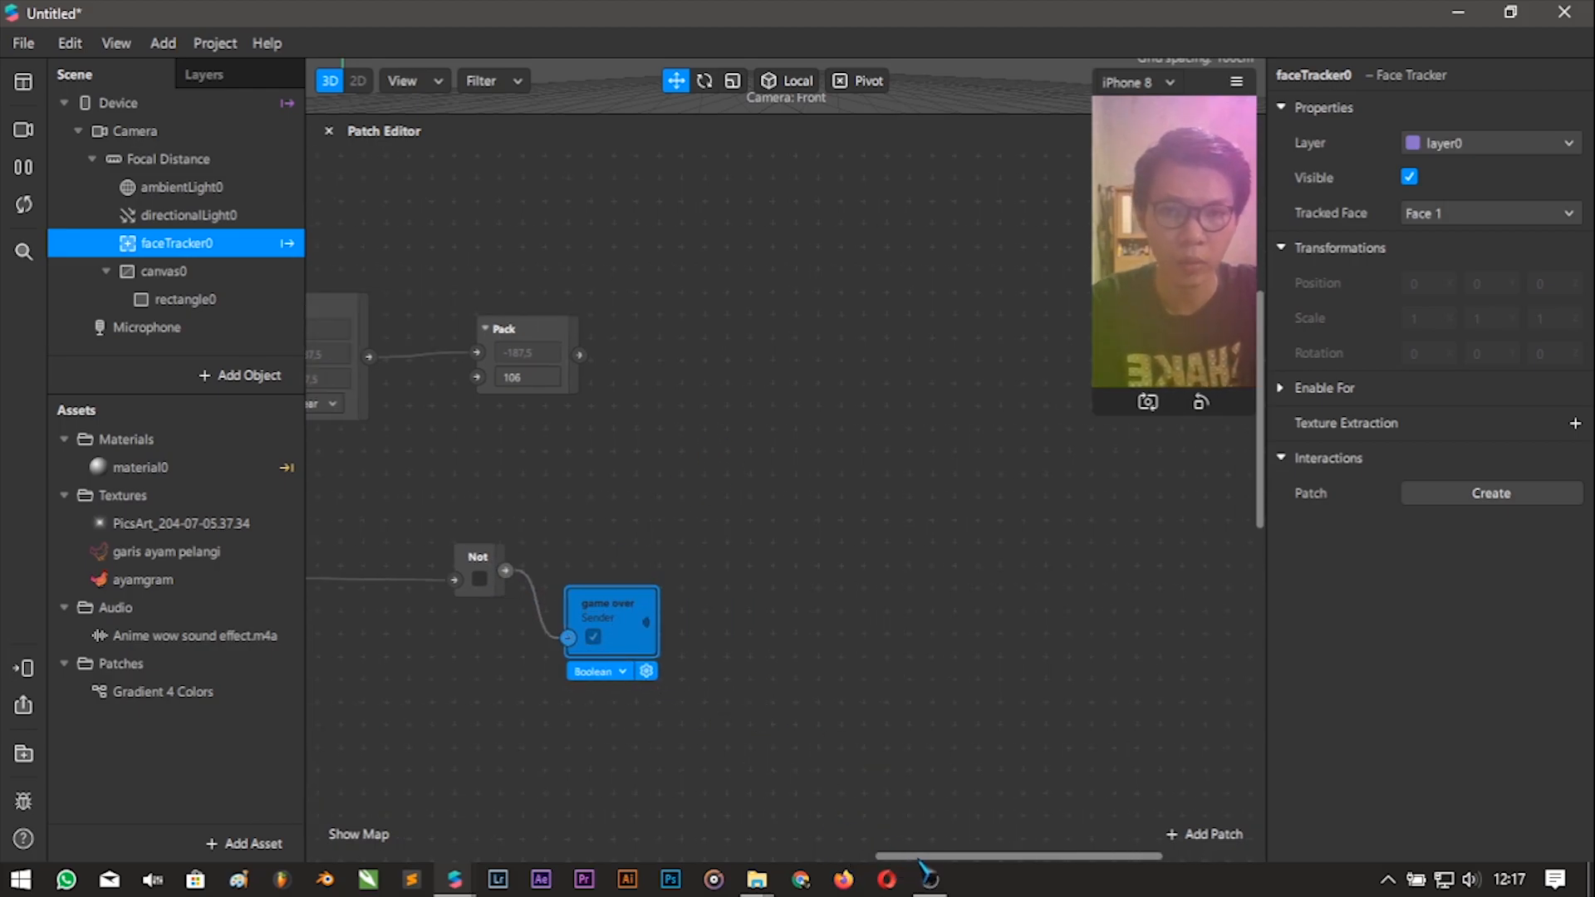
left_click(1214, 835)
type("dista")
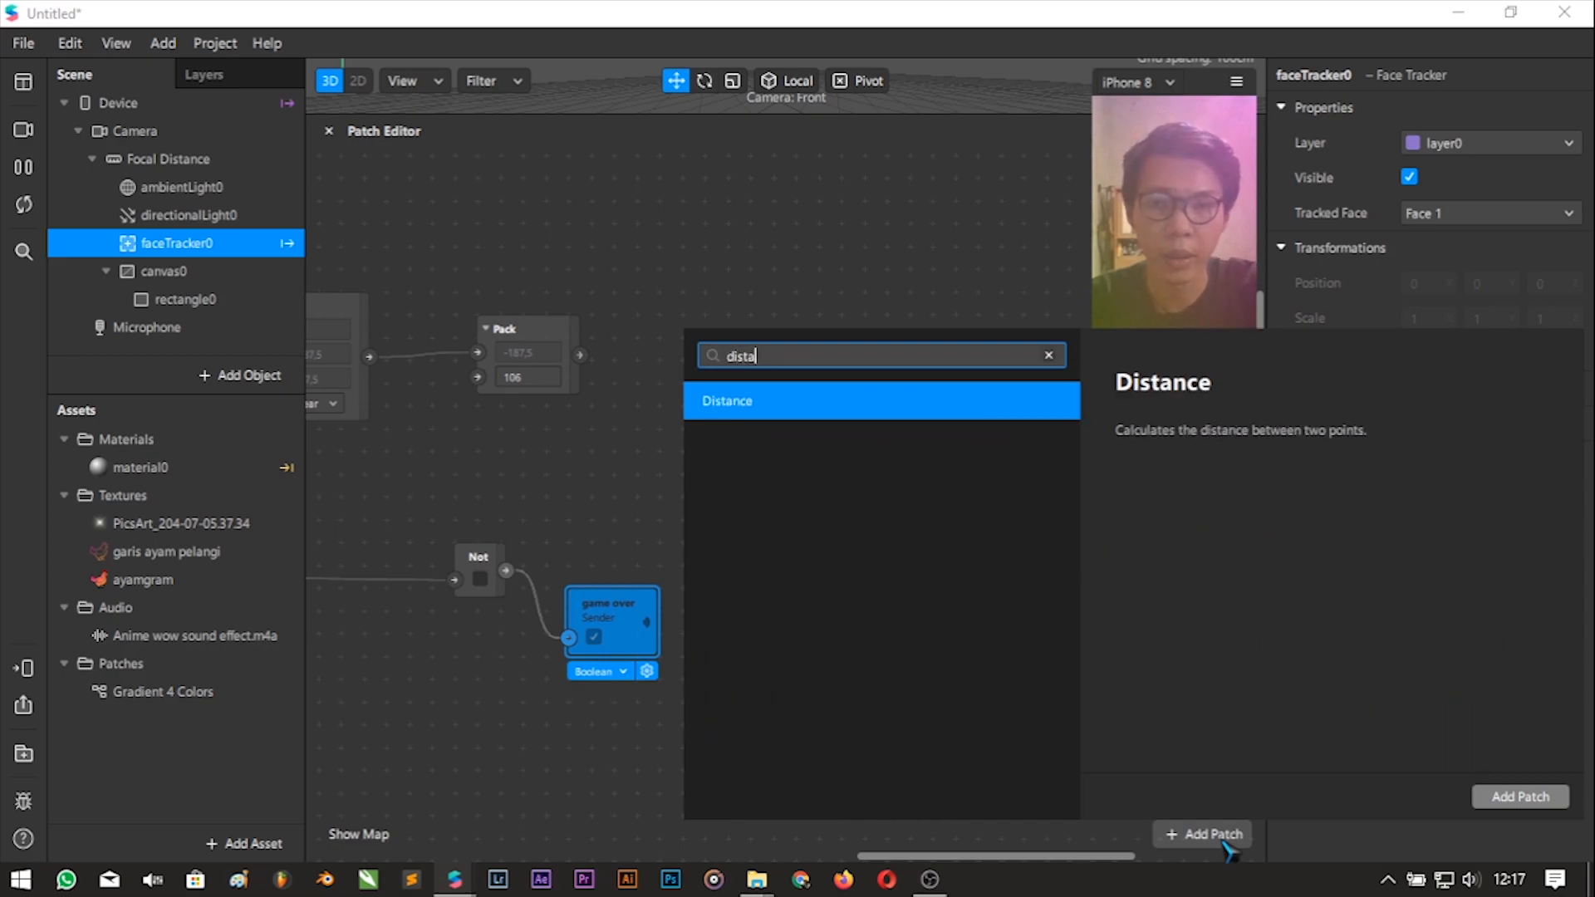
key("Return")
left_click(1225, 841)
type("equal")
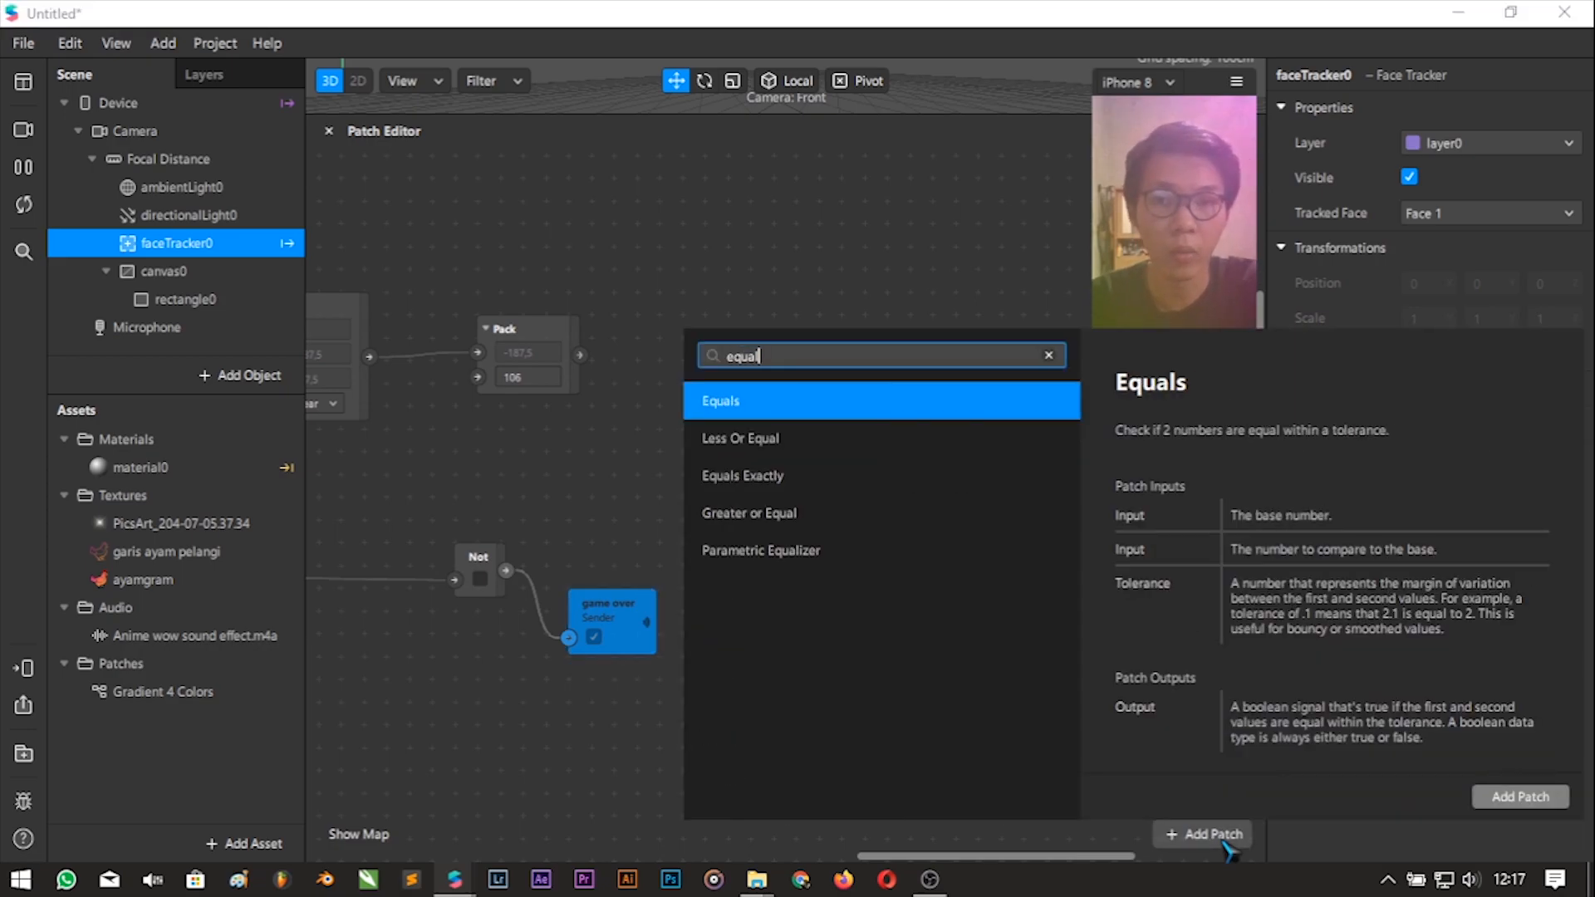
key("Return")
Arrange the new patches so Distance sits after the Pack patch and Equals sits beyond Distance, unconnected.
left_click_drag(839, 523, 637, 466)
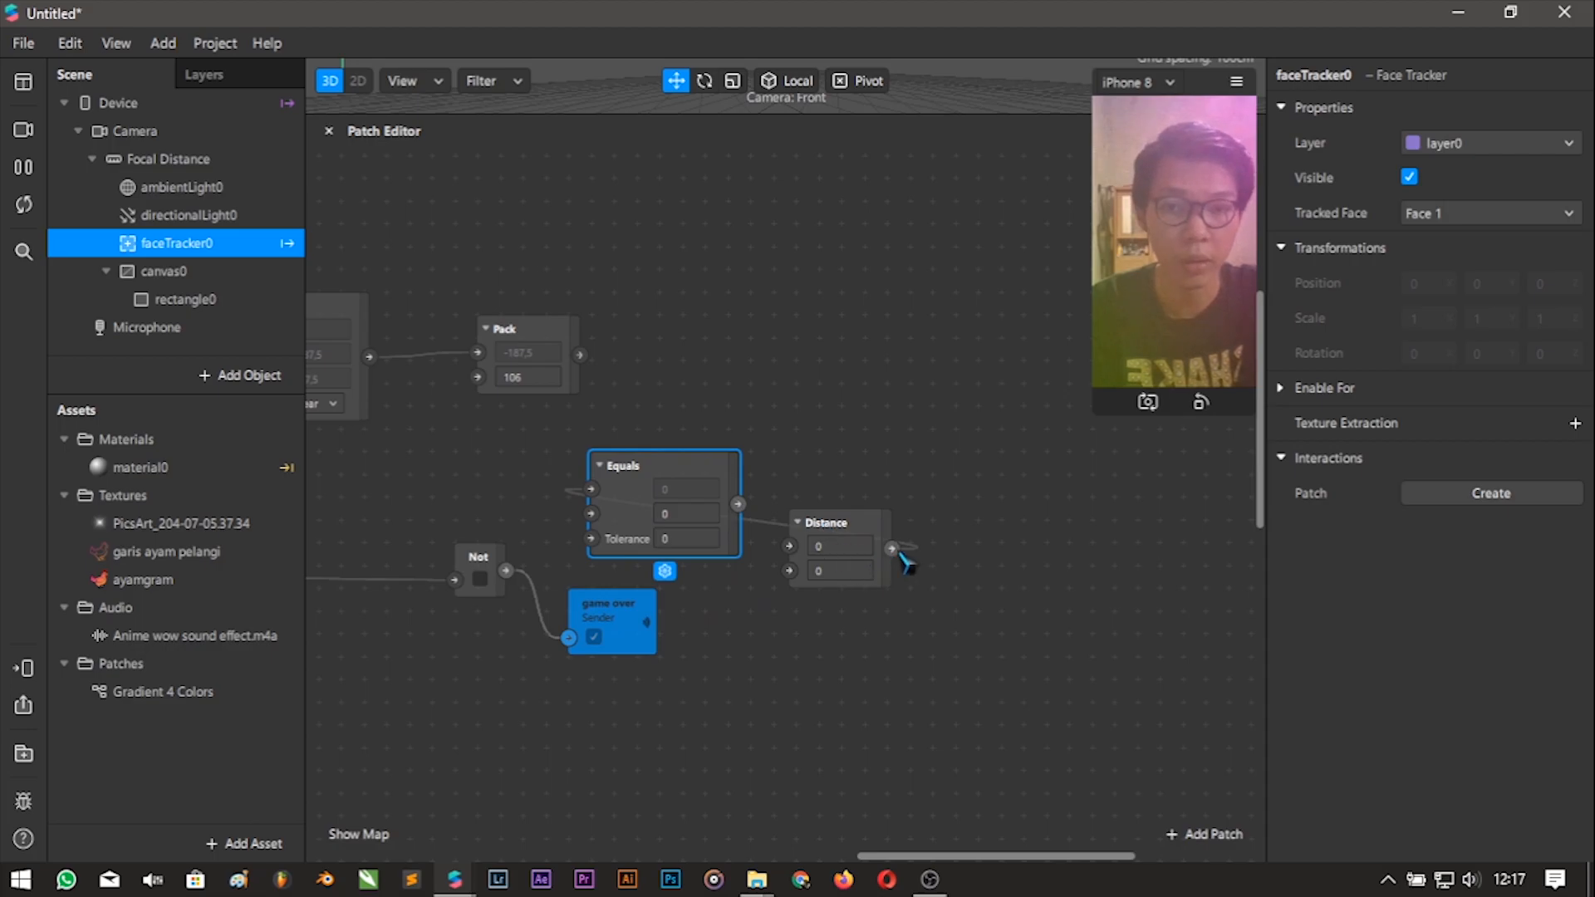
left_click_drag(895, 548, 674, 478)
left_click(841, 656)
left_click_drag(826, 522, 719, 665)
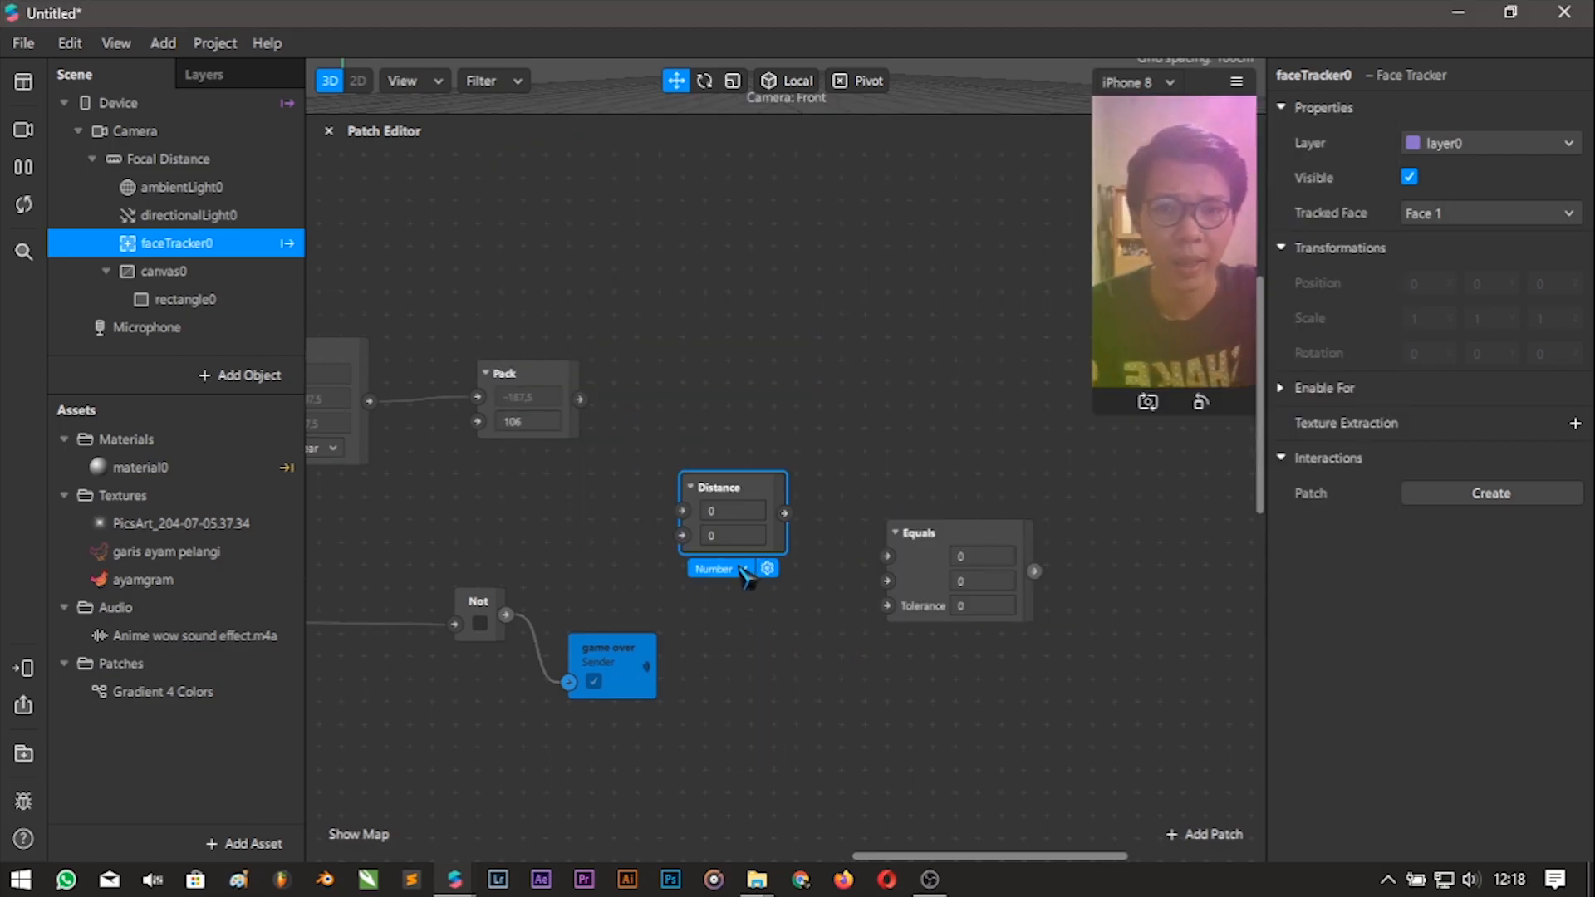
Change the Distance patch's type to Vector 2 and set the Equals patch's tolerance to 20.
left_click(743, 569)
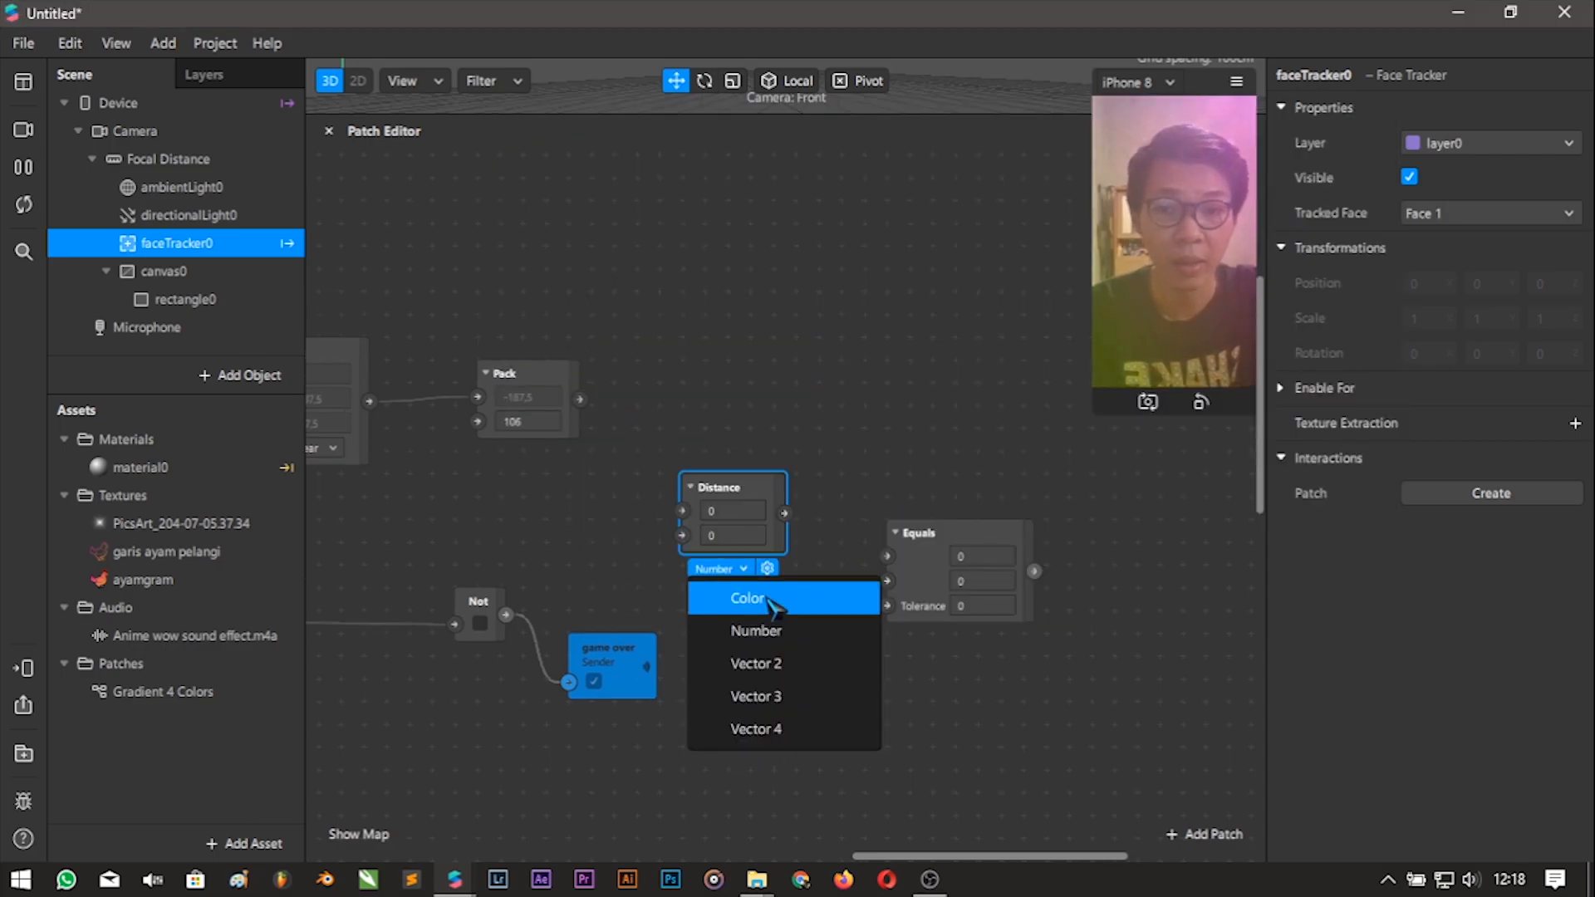
left_click(802, 663)
scroll(872, 598, "up", 1)
left_click(982, 651)
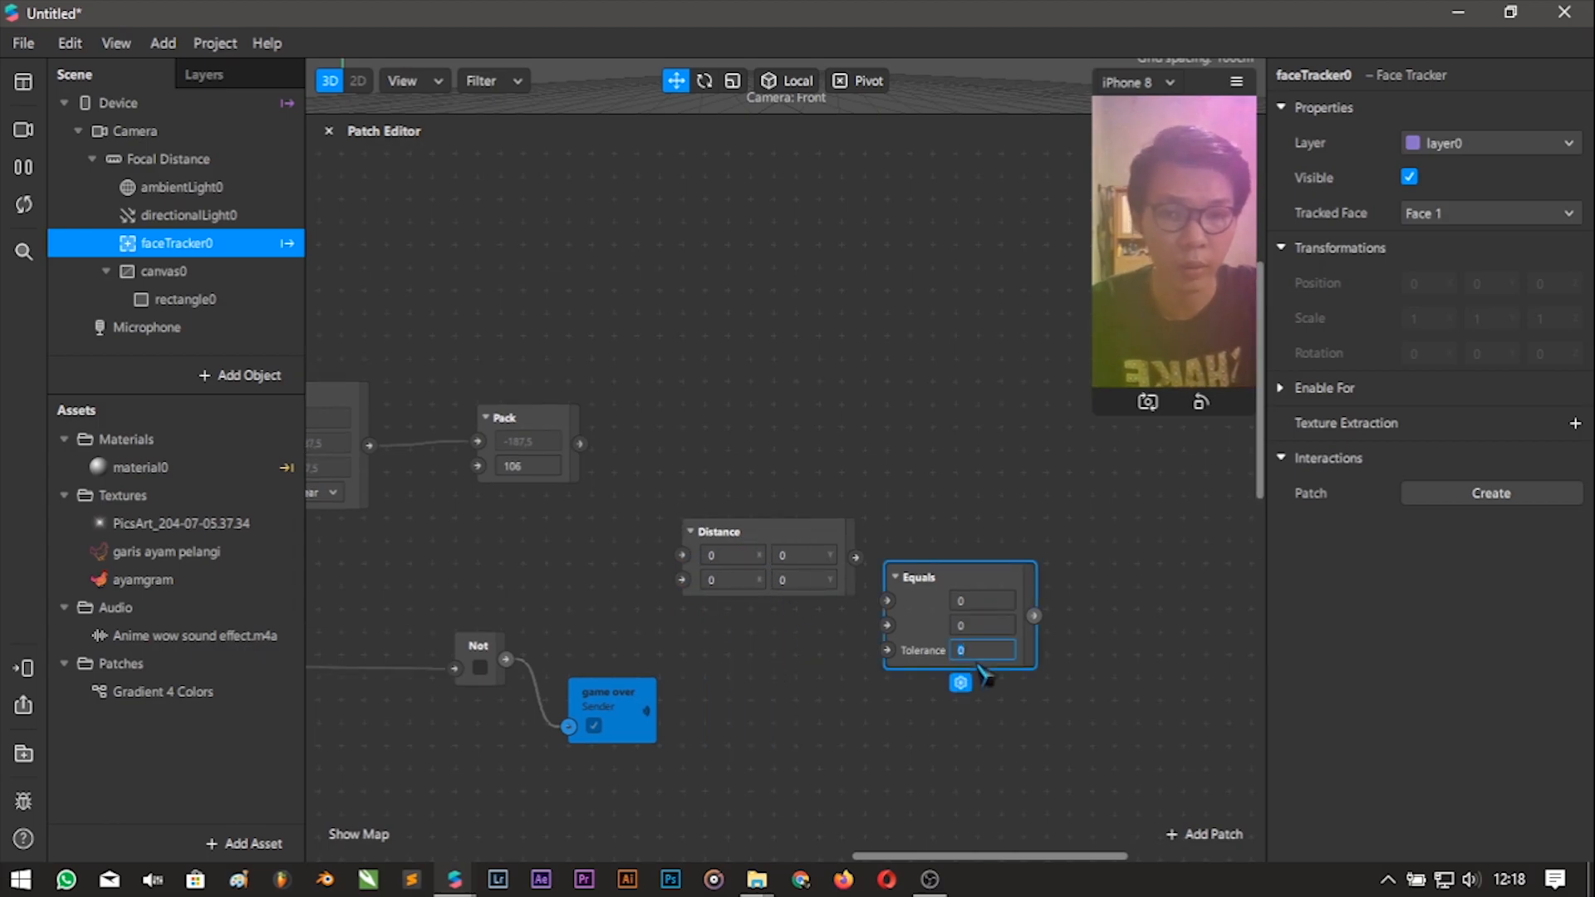
Move the Distance and Equals patches closer to Pack and connect the Distance output to the Equals patch's first input.
left_click_drag(812, 534, 745, 511)
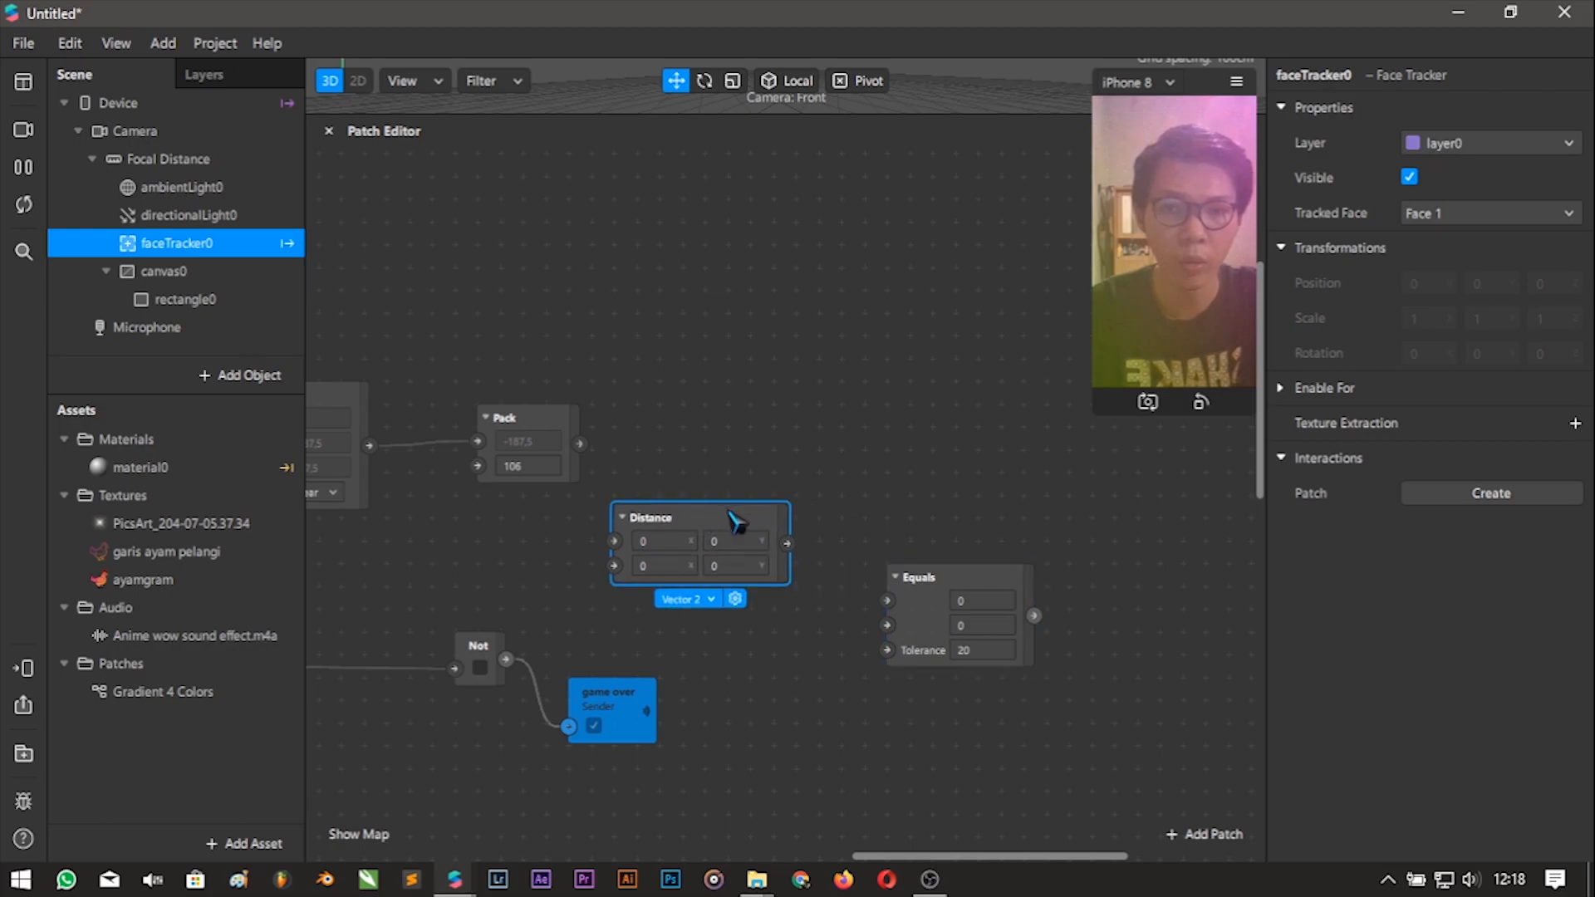
left_click_drag(933, 573, 909, 527)
left_click_drag(675, 510, 703, 486)
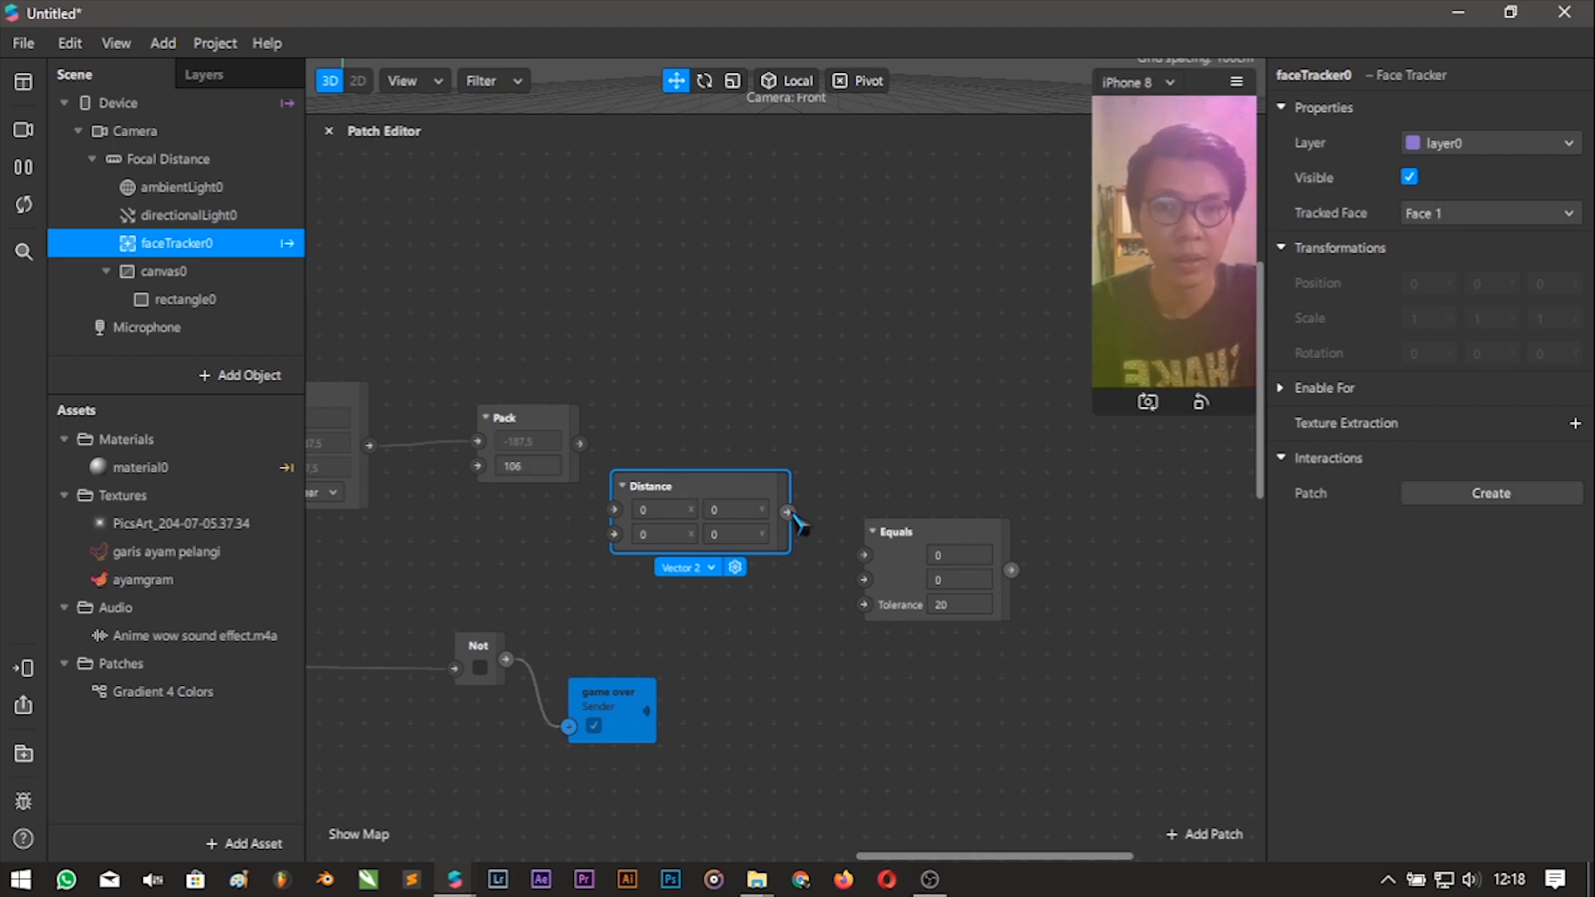
left_click_drag(788, 512, 891, 551)
left_click(904, 529)
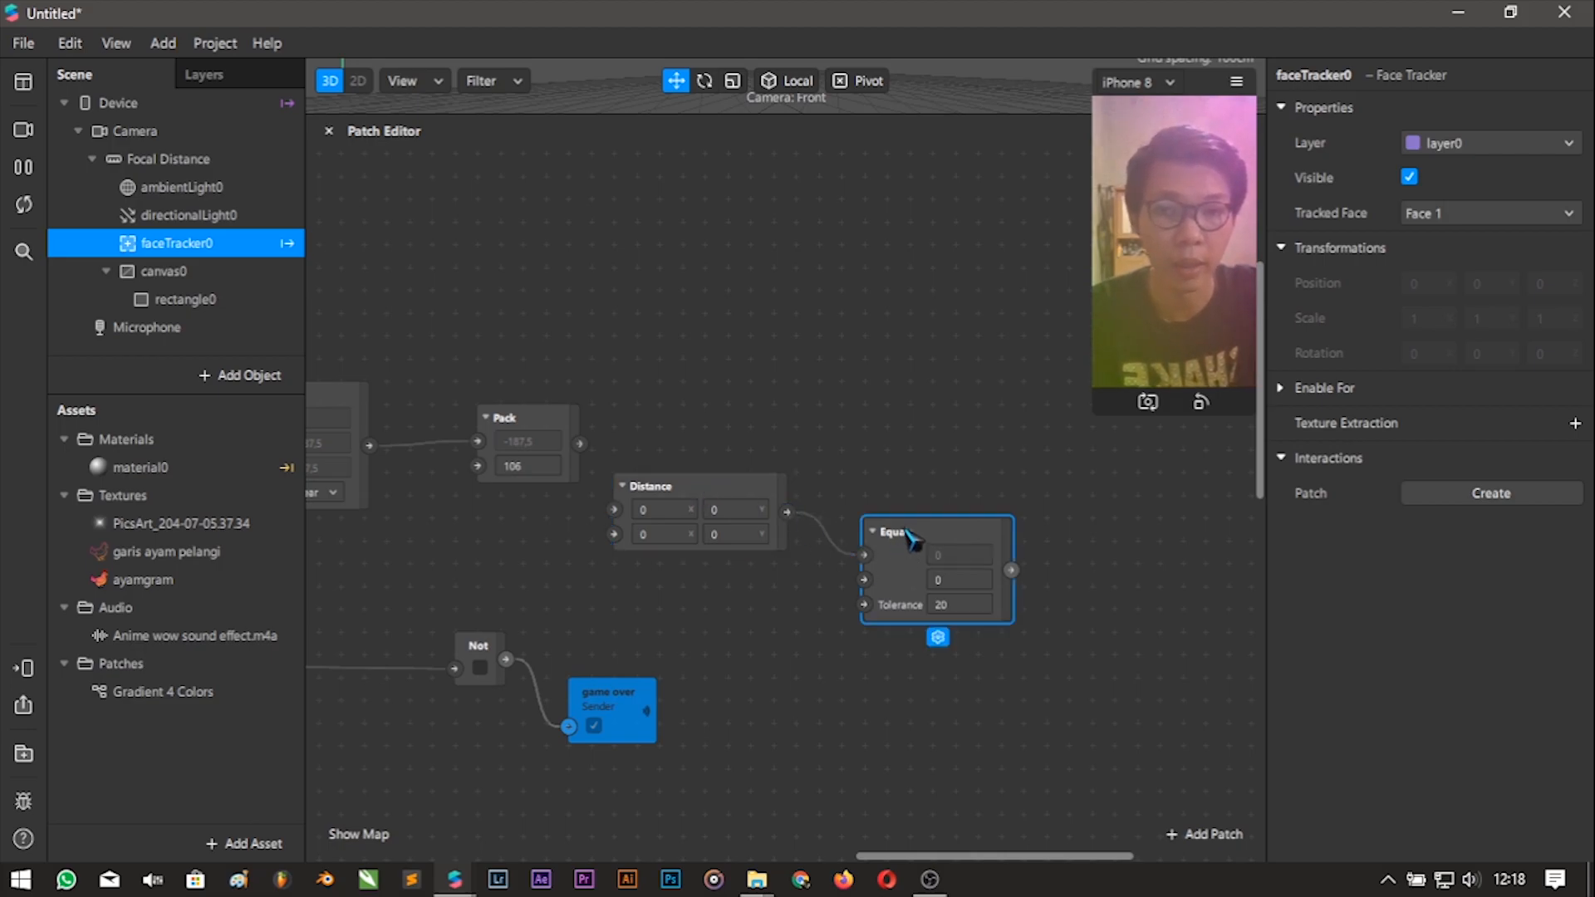
Connect the Pack patch's output to the Distance patch's first input.
left_click(552, 438)
left_click_drag(587, 449, 615, 510)
scroll(573, 582, "up", 1)
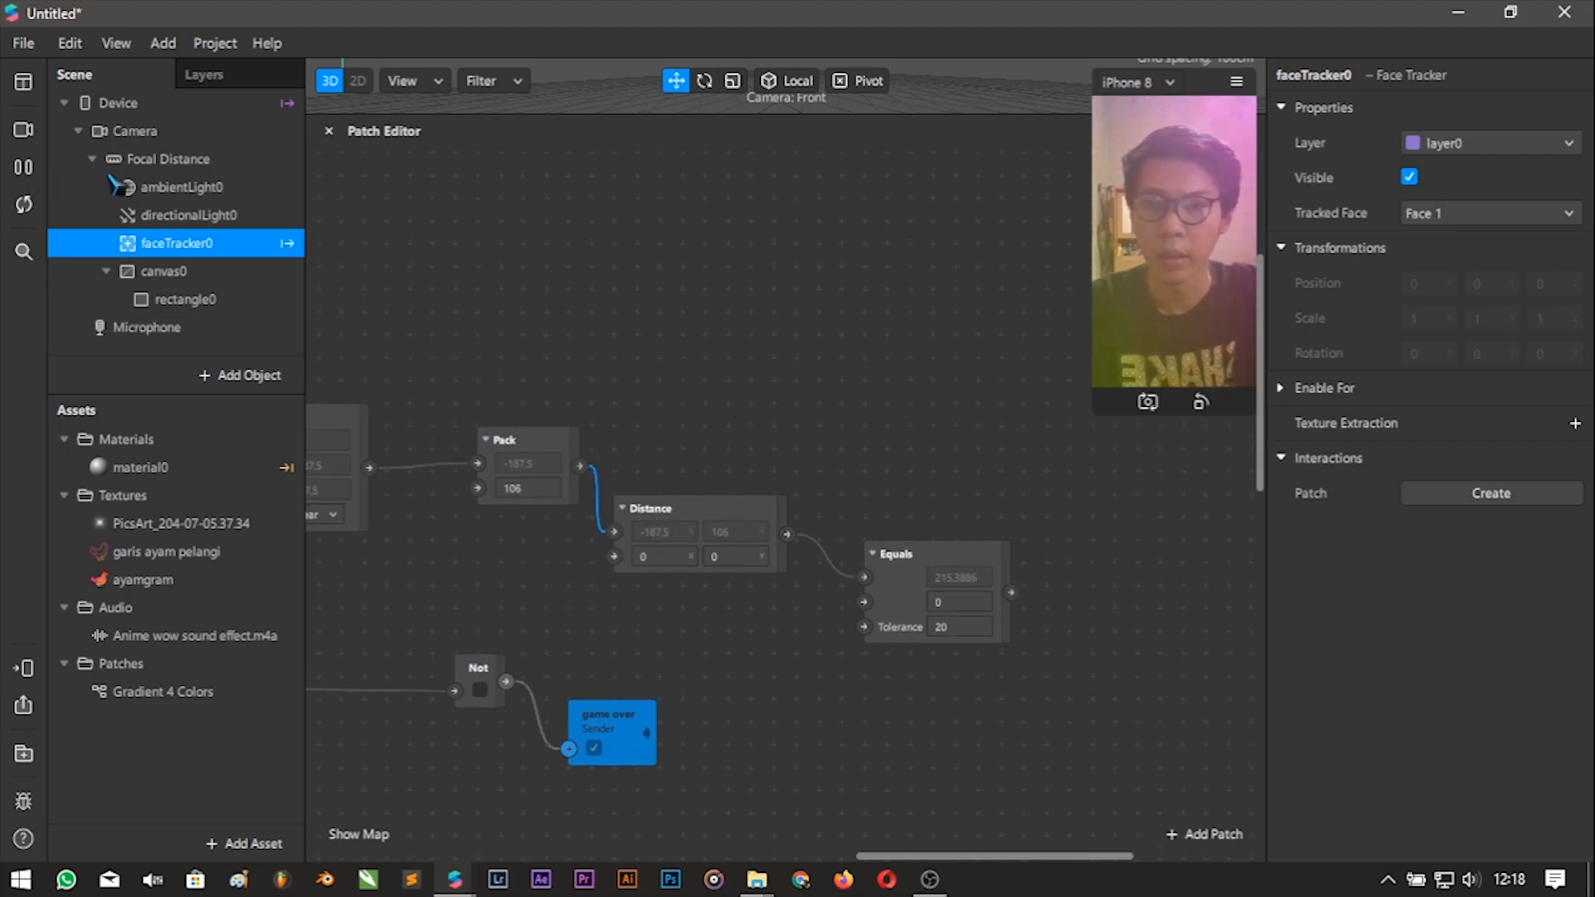
Add a second canvas to the scene and insert a rectangle inside it.
left_click(263, 382)
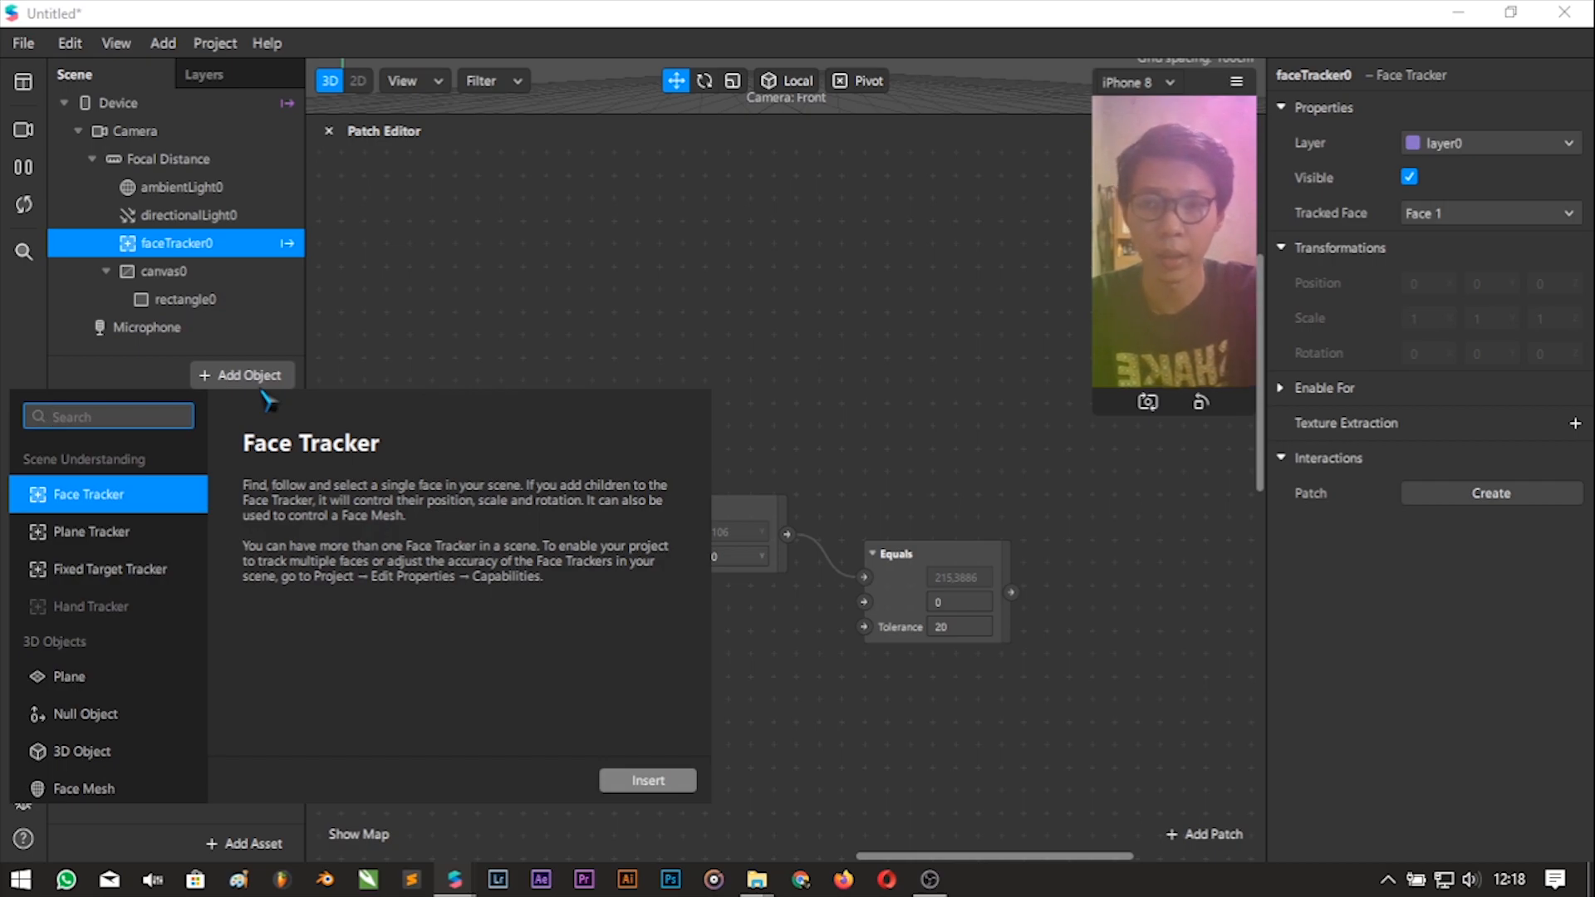
type("canvas")
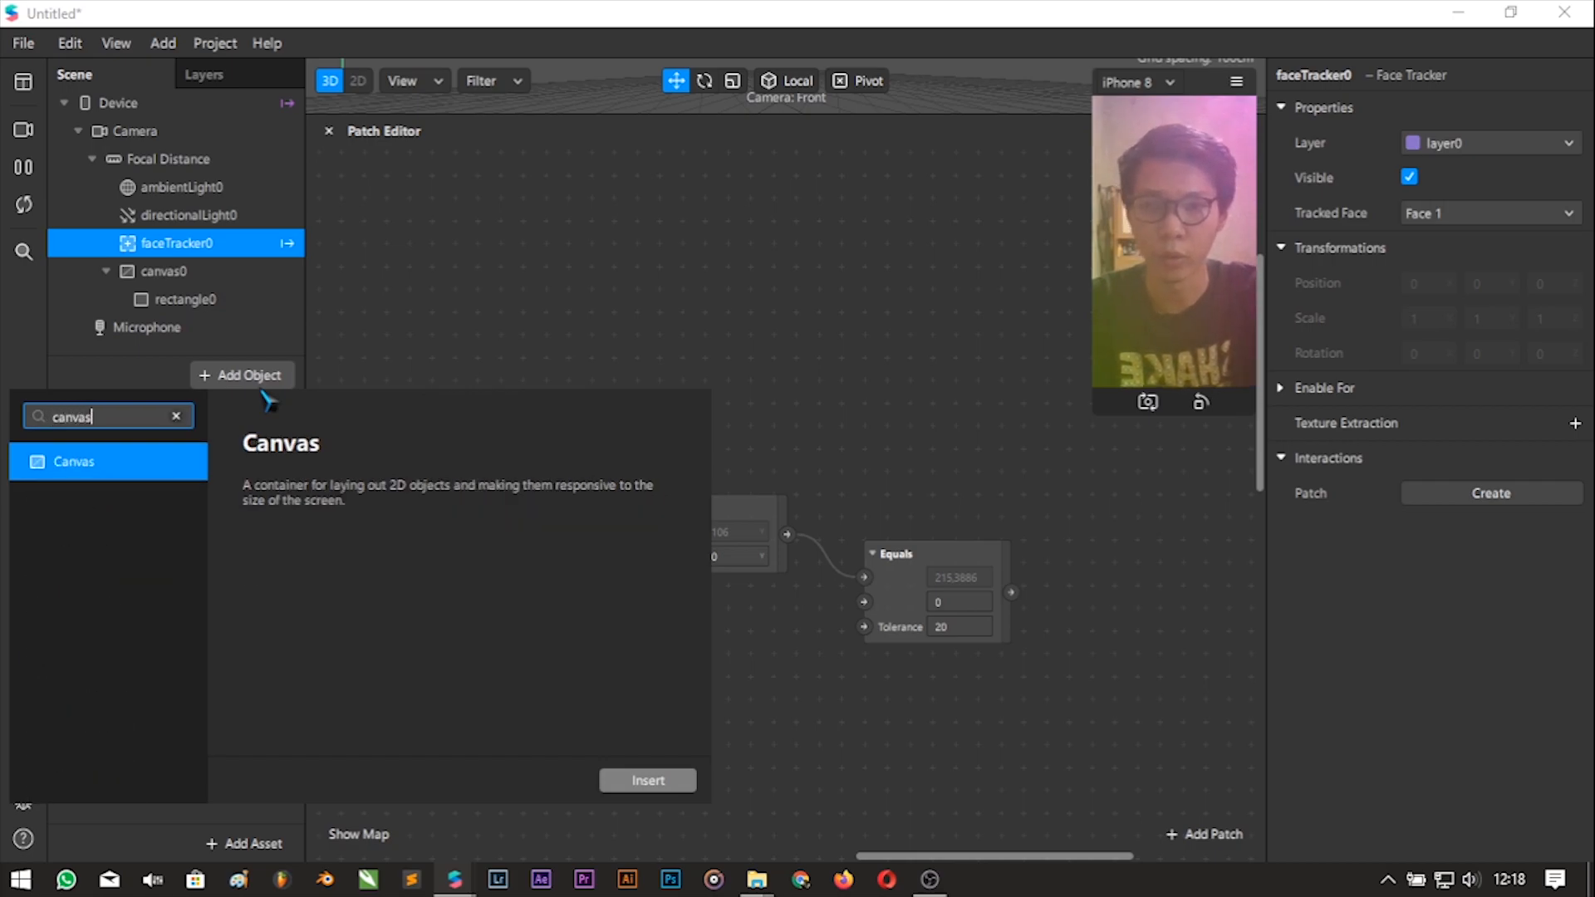
key("Return")
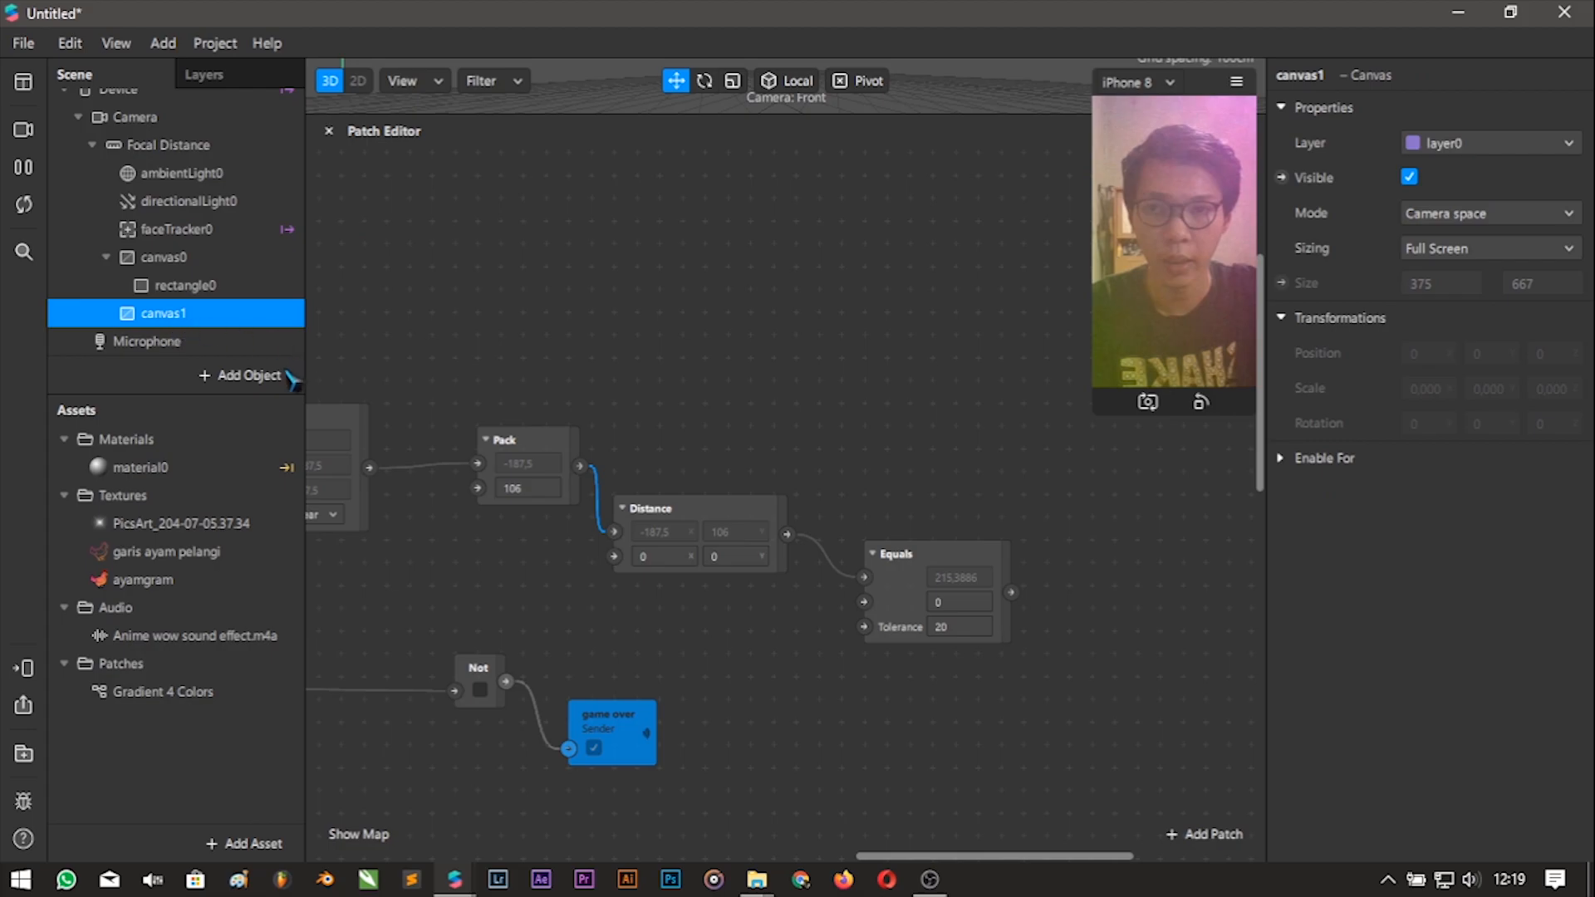
right_click(160, 323)
mouse_move(296, 341)
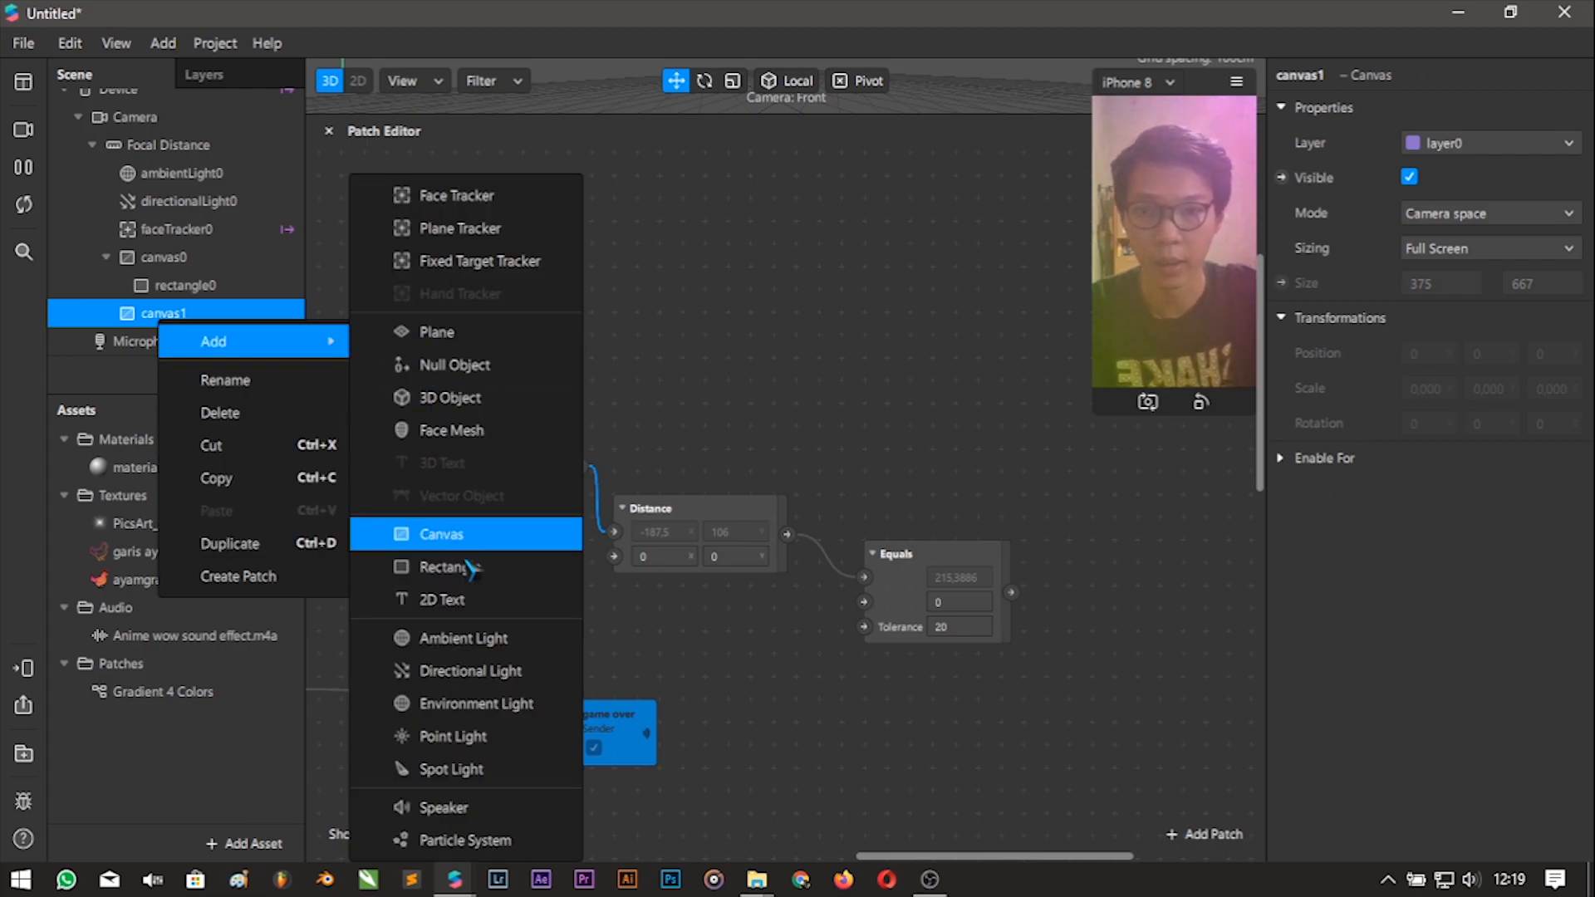
left_click(440, 566)
scroll(648, 434, "down", 1)
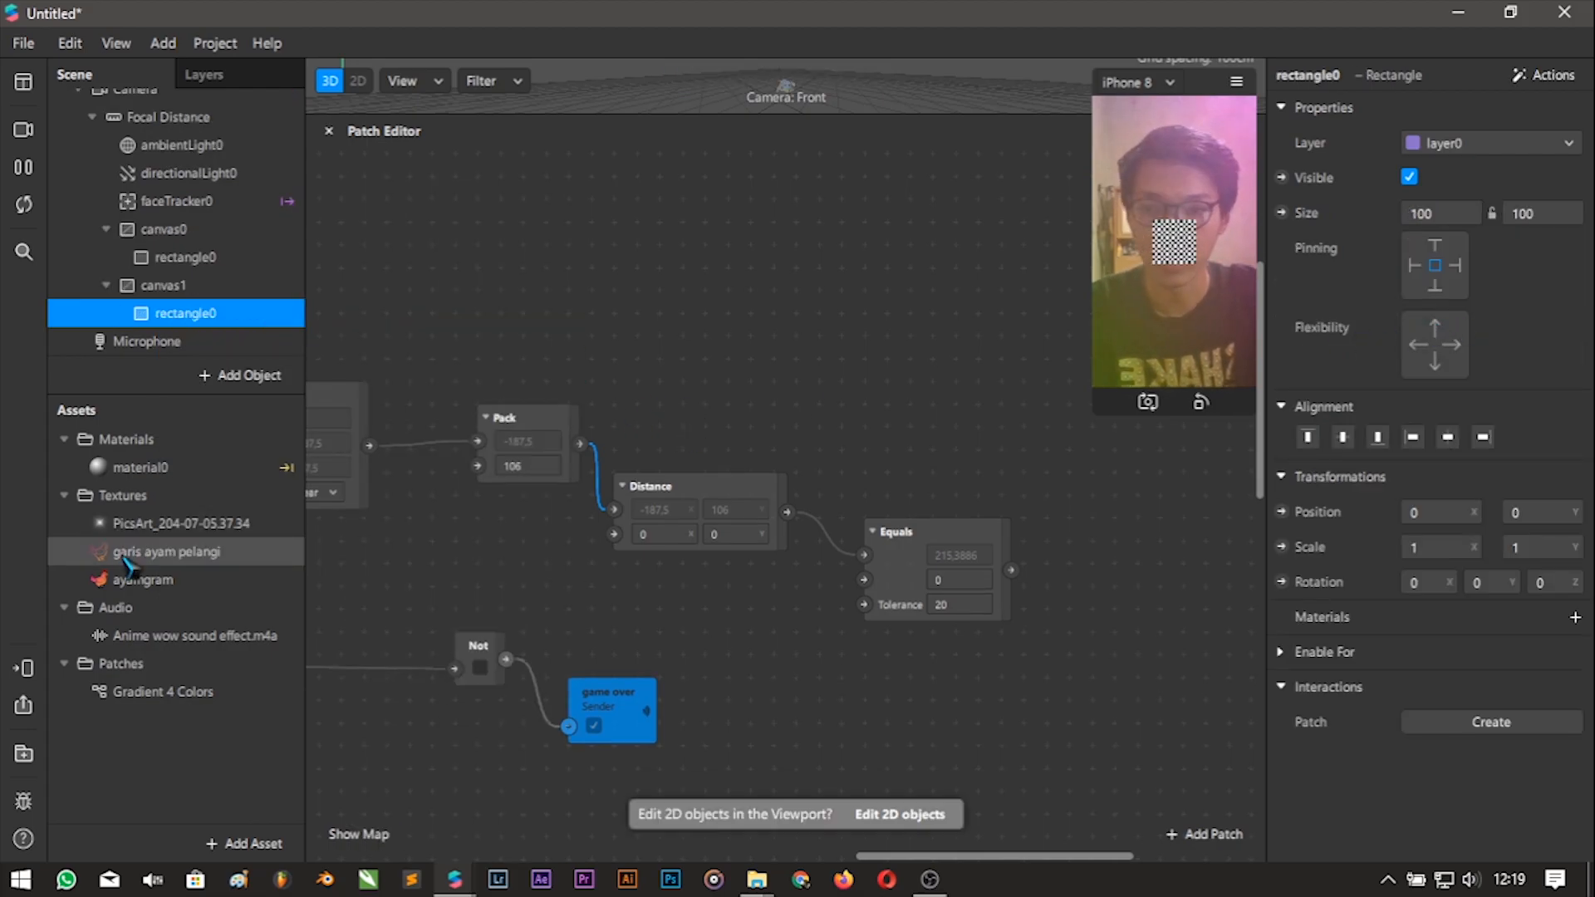
Preview the garis ayam pelangi and ayamgram textures and create a new material on the rectangle inside canvas1.
left_click(166, 552)
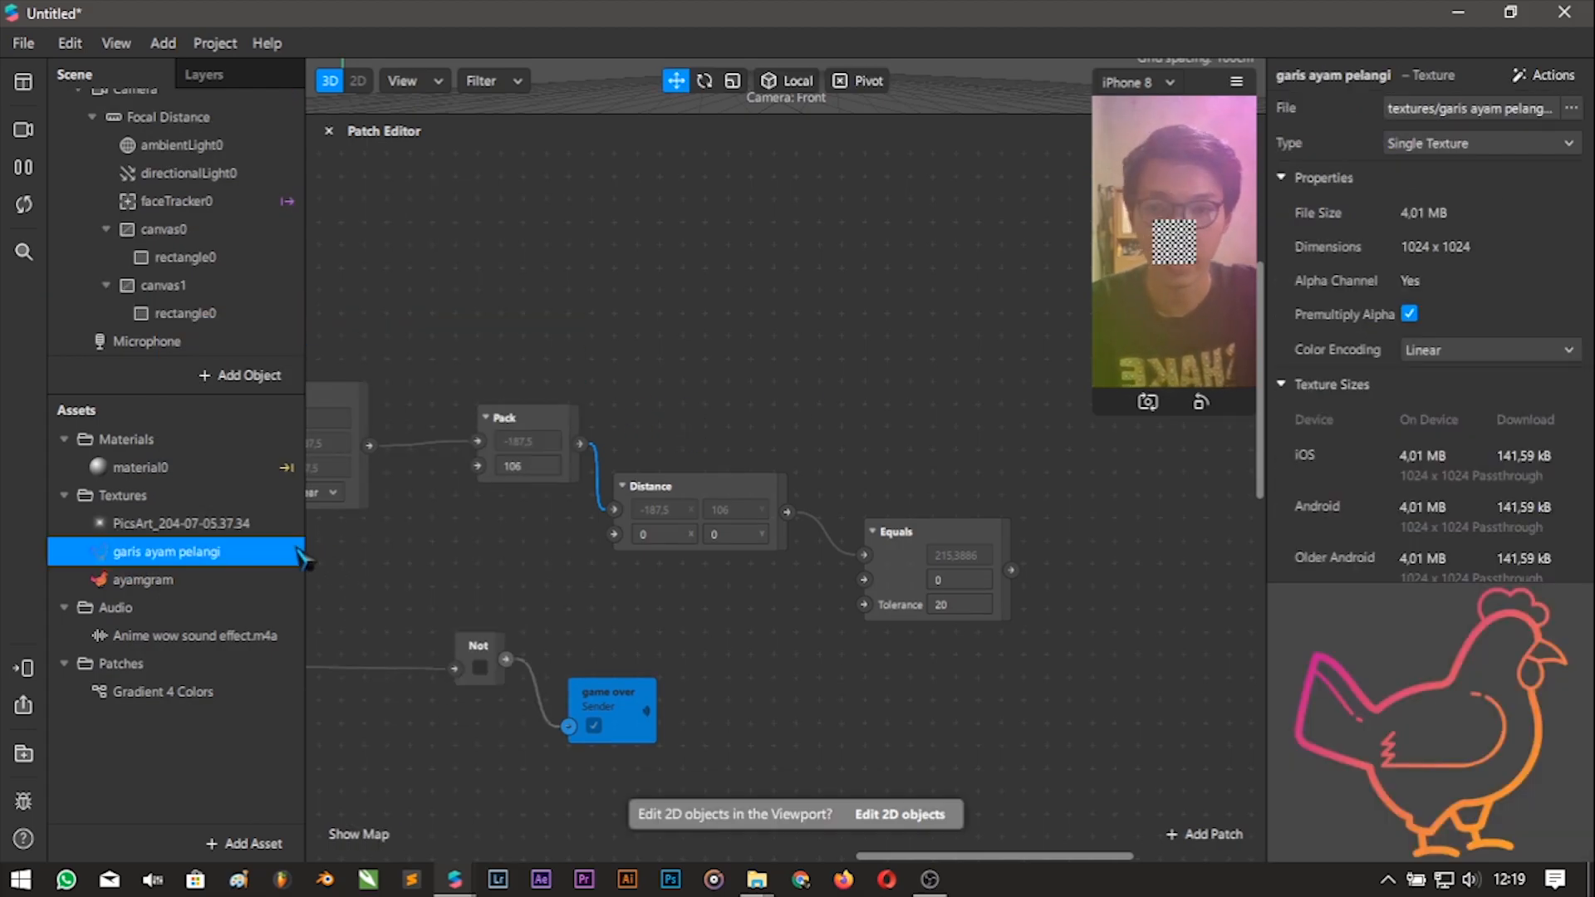
left_click(150, 587)
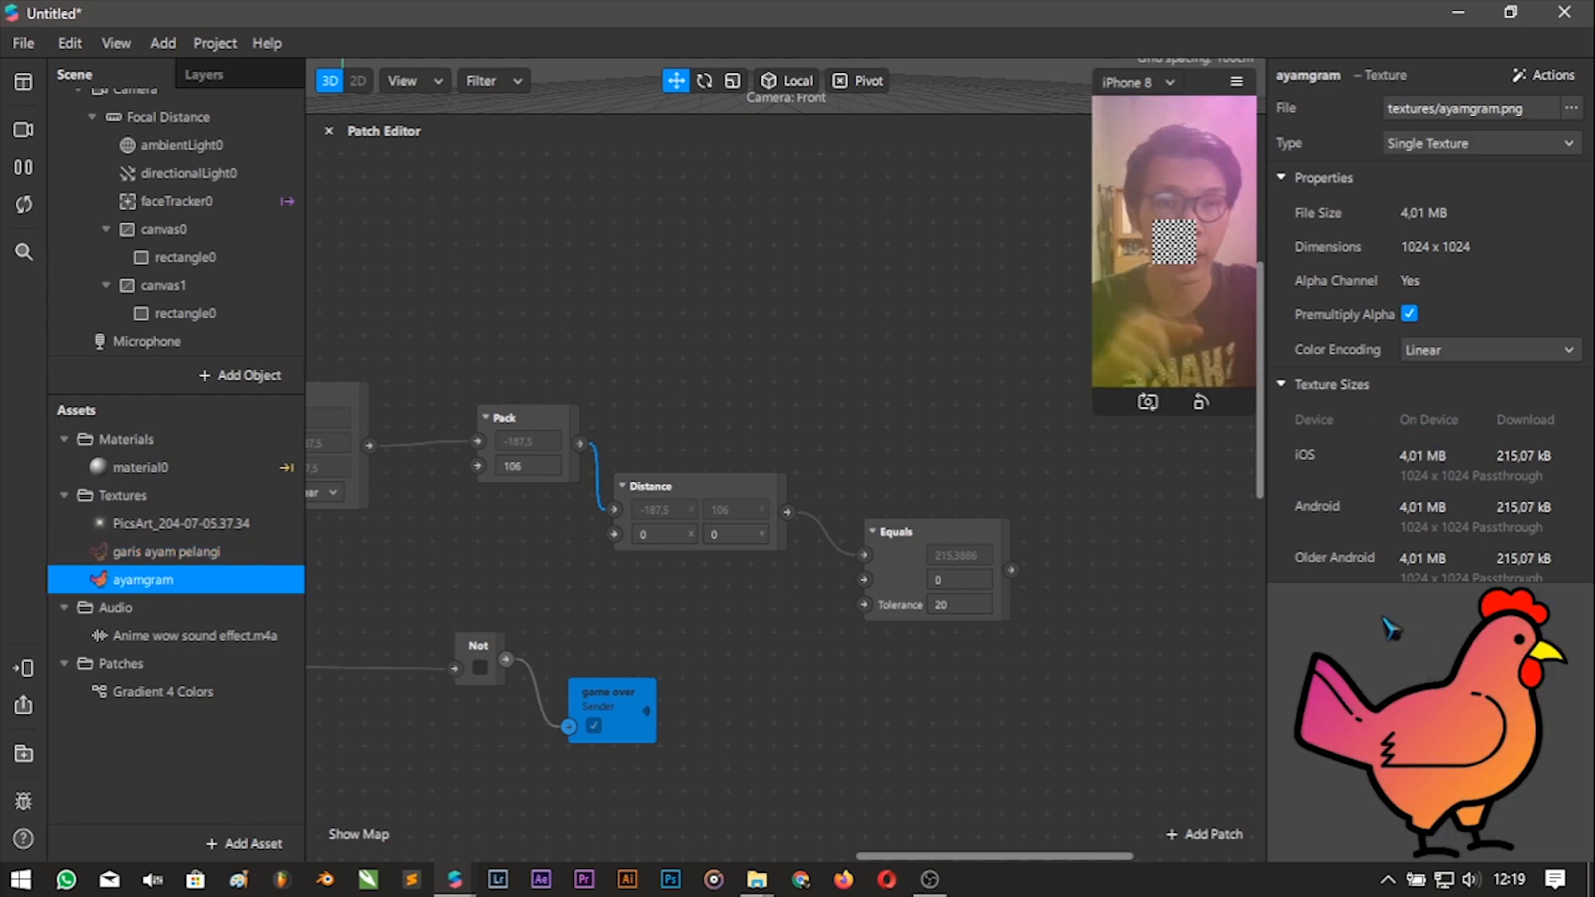
left_click(185, 313)
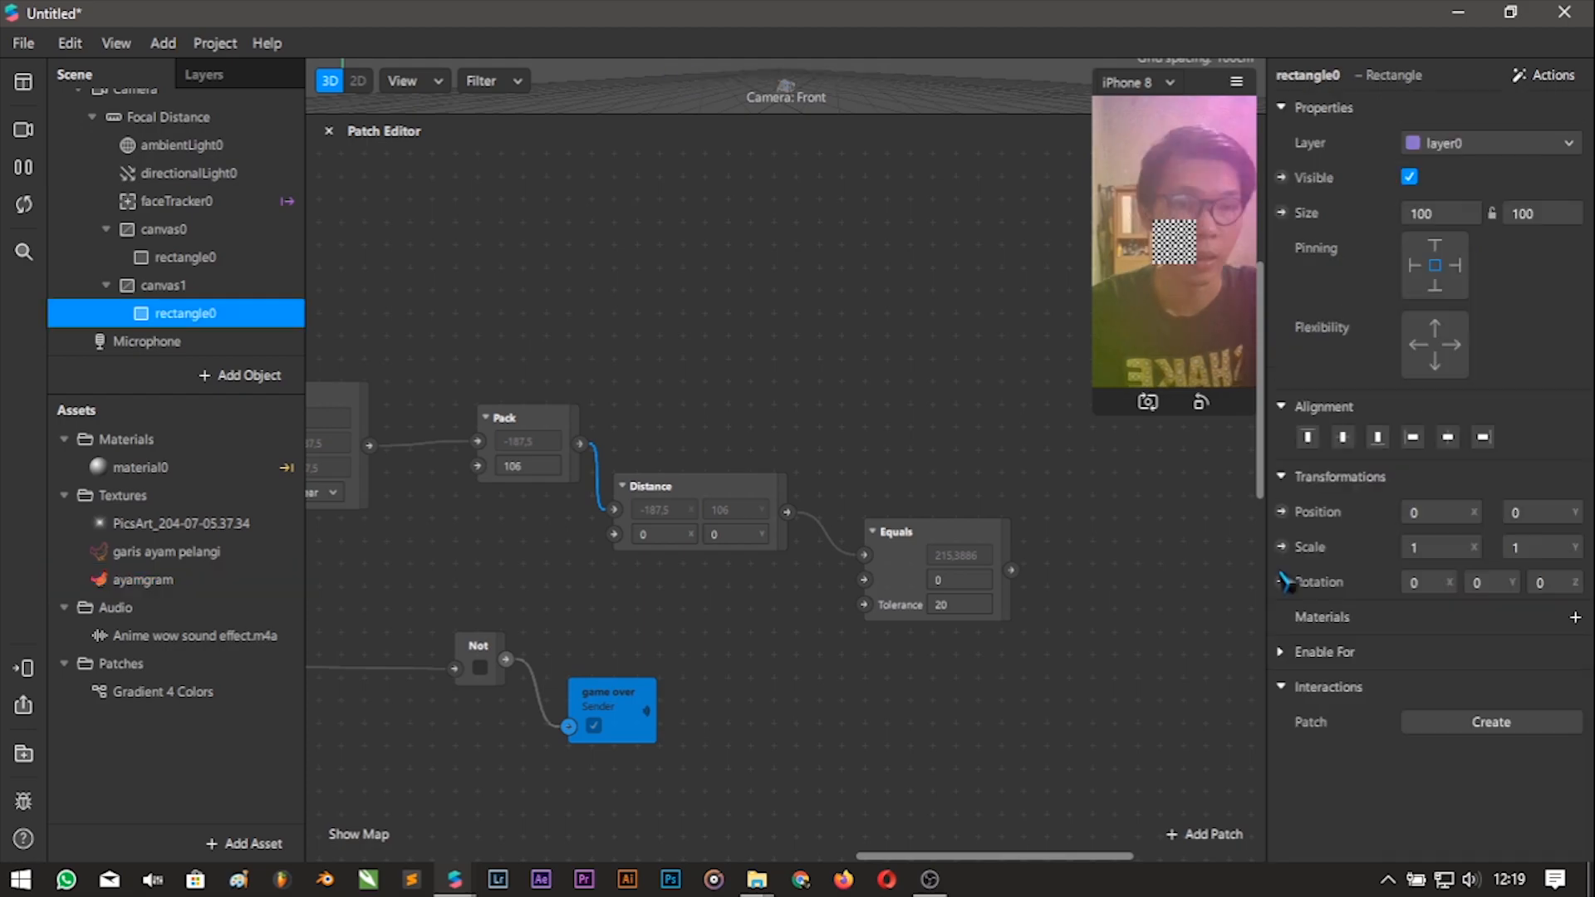
left_click(1575, 617)
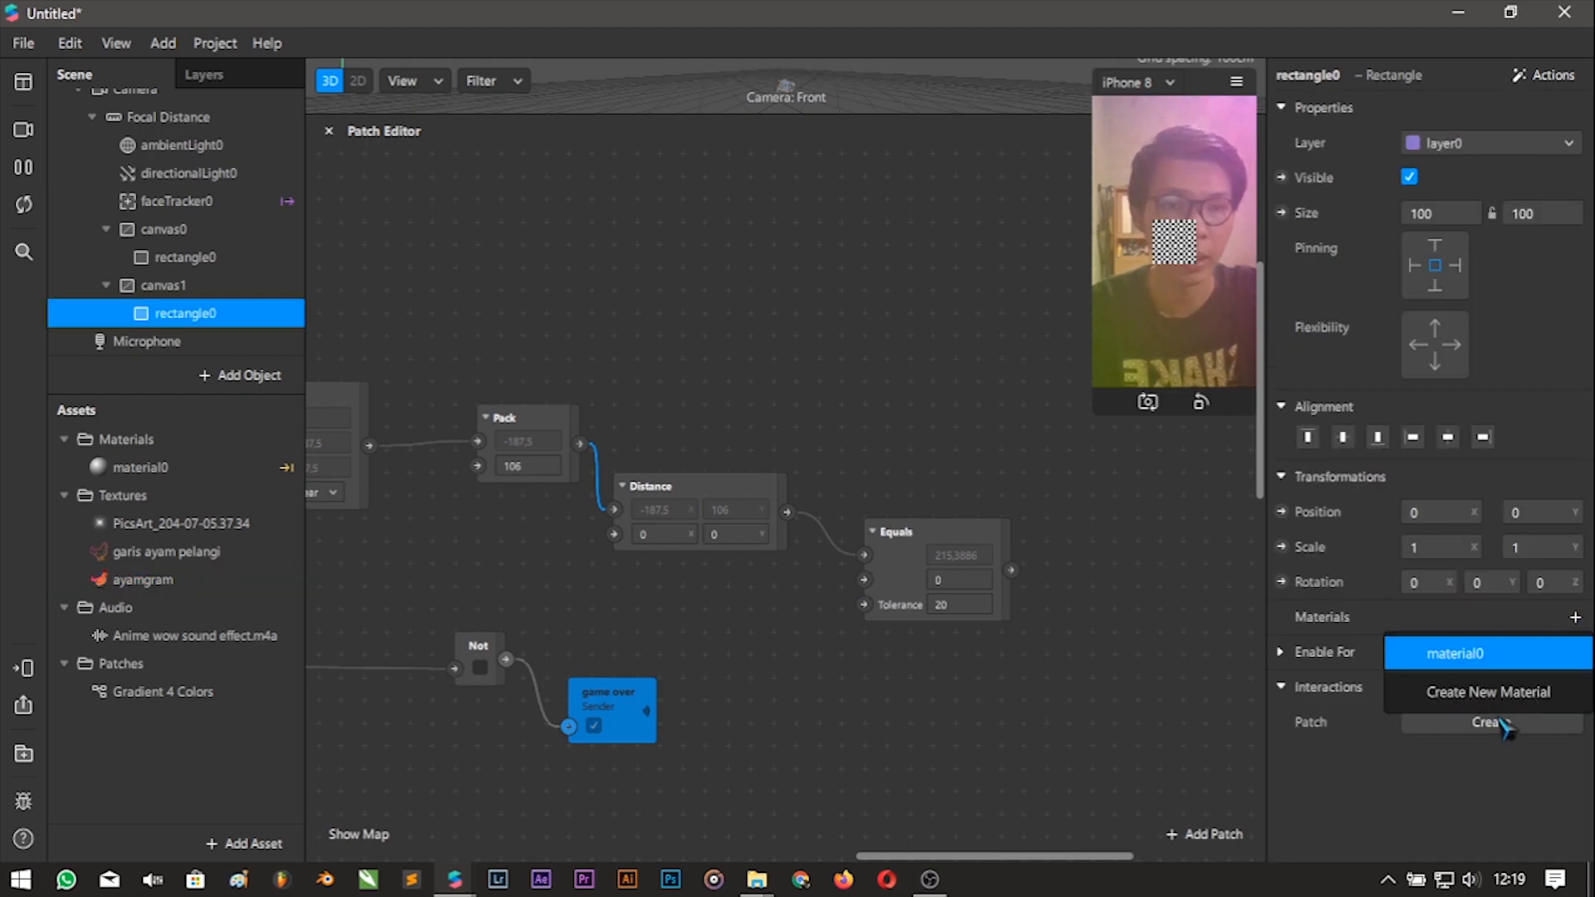
left_click(1412, 691)
Rename the rectangle's new material "garis ayam".
left_click(162, 496)
right_click(202, 499)
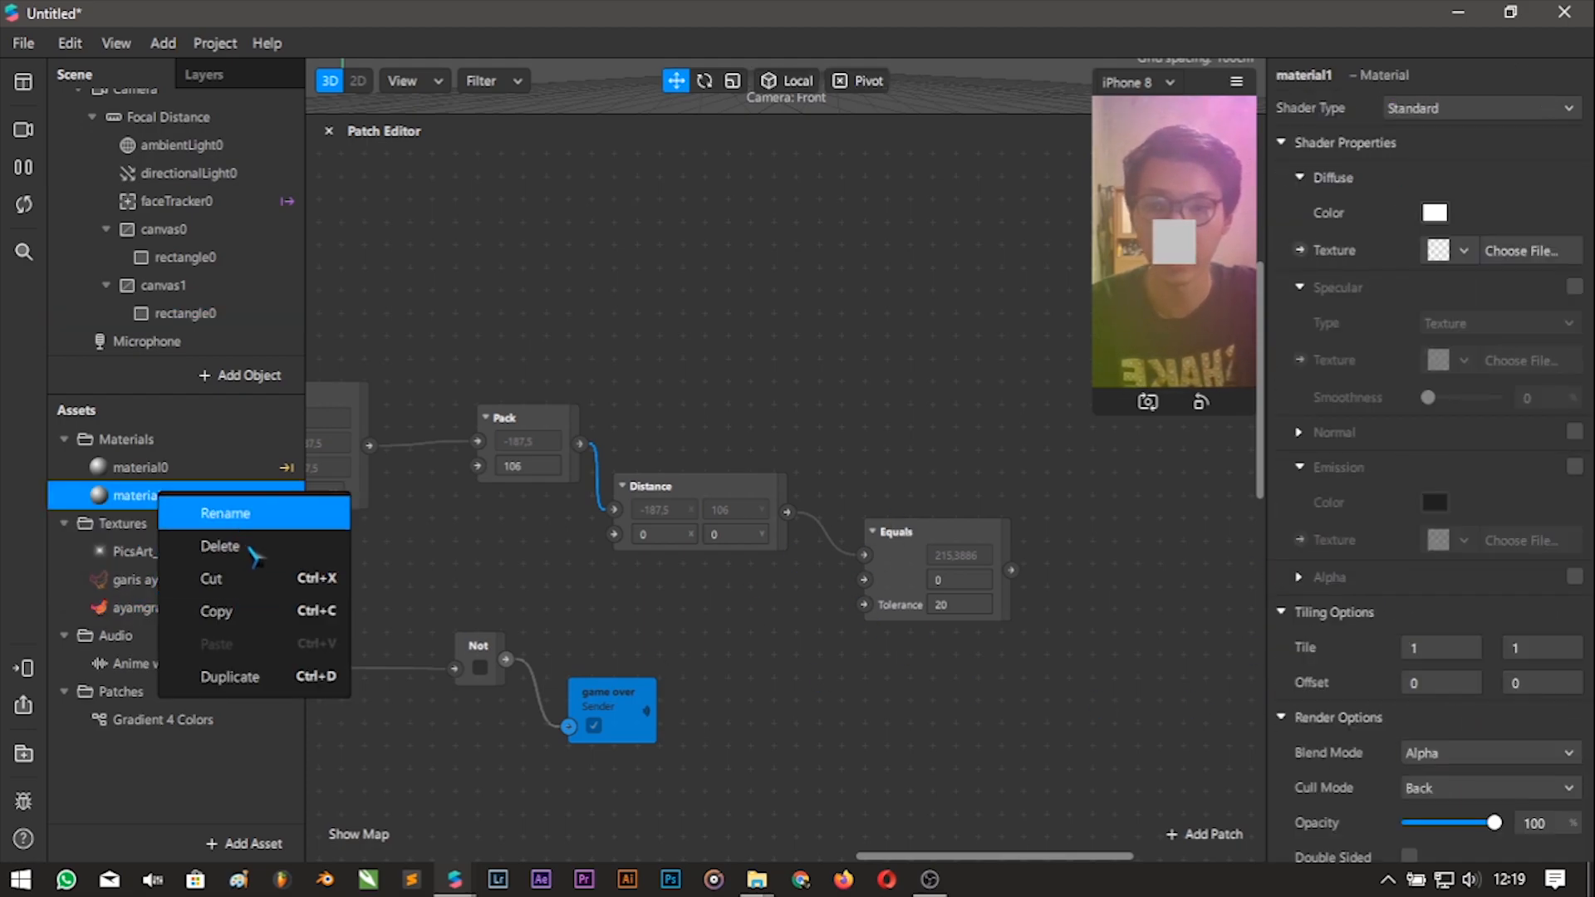
left_click(266, 519)
type("d")
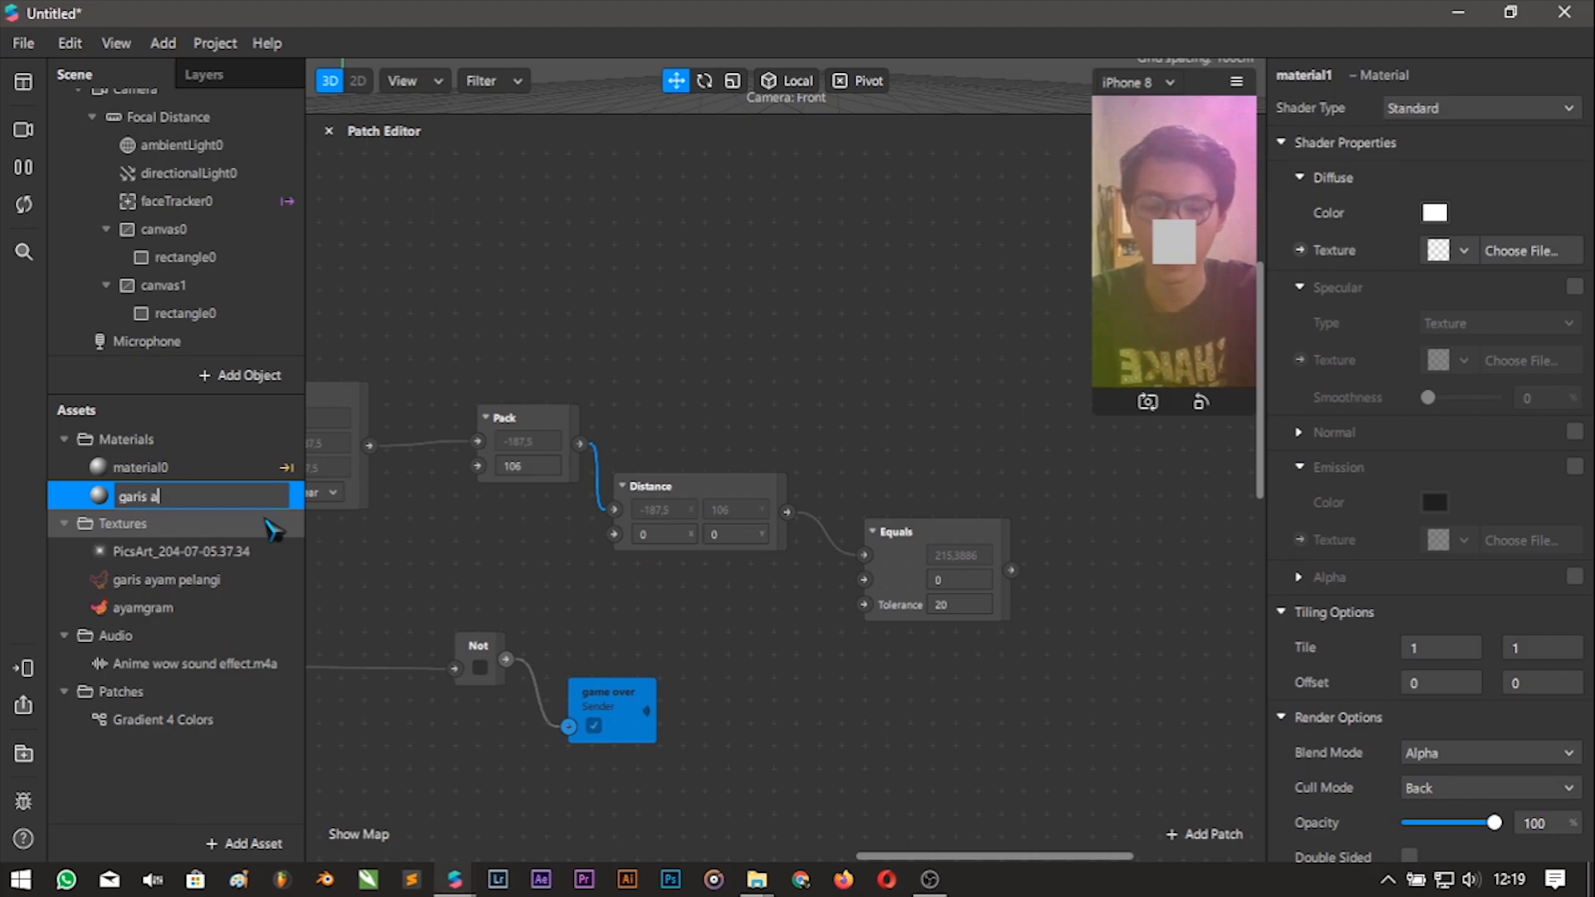
key("Return")
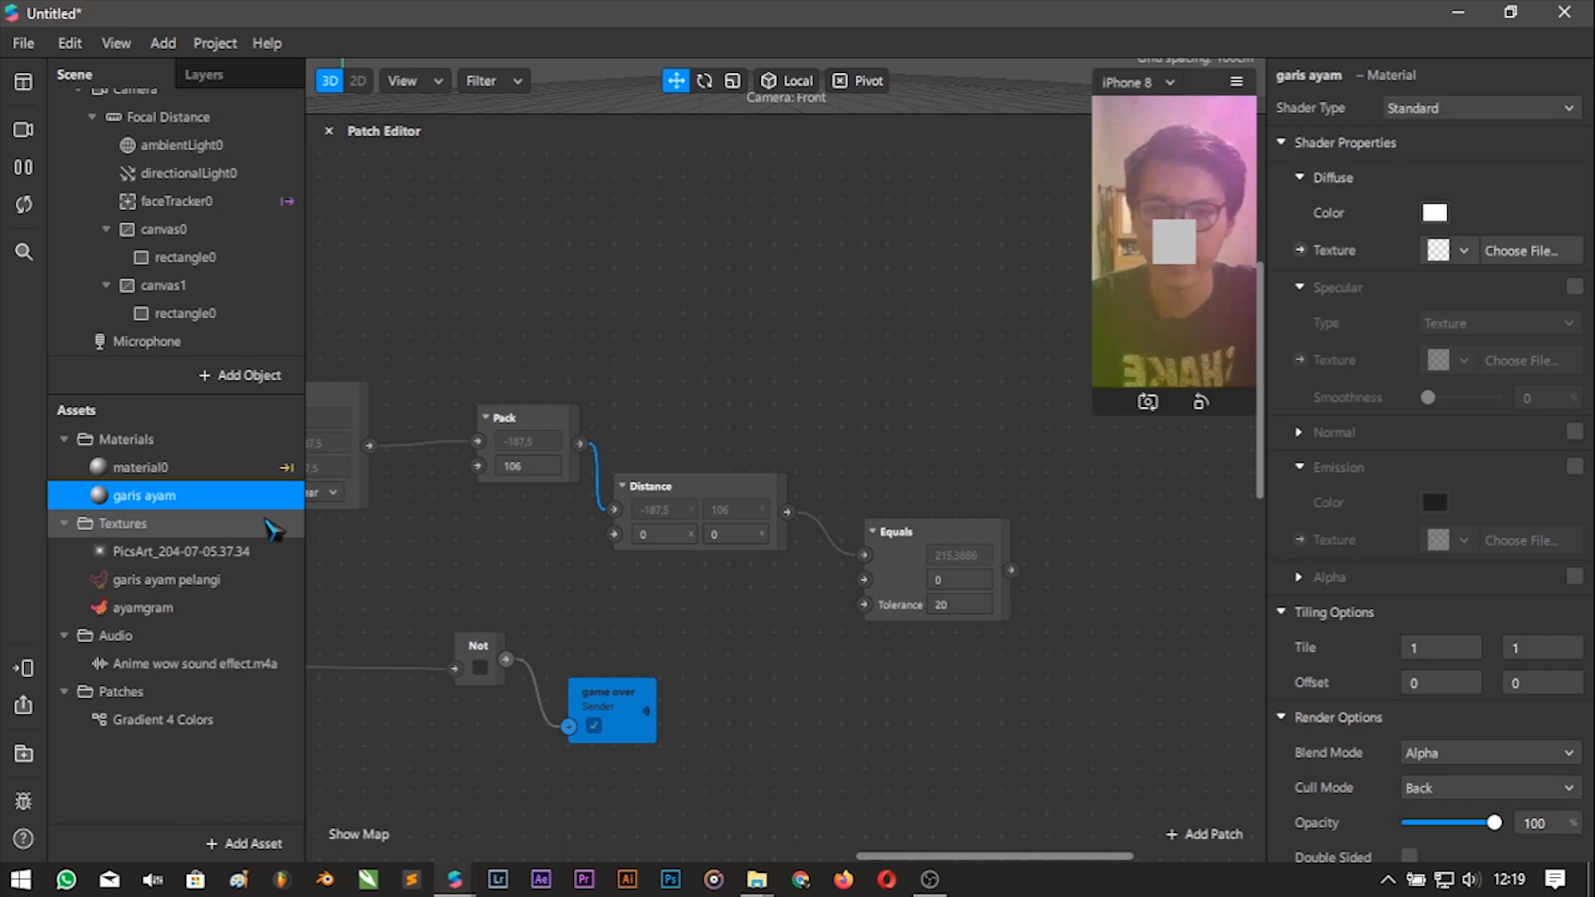
Set the garis ayam material's shader type to Flat and its diffuse texture to garis ayam pelangi.
left_click(1462, 109)
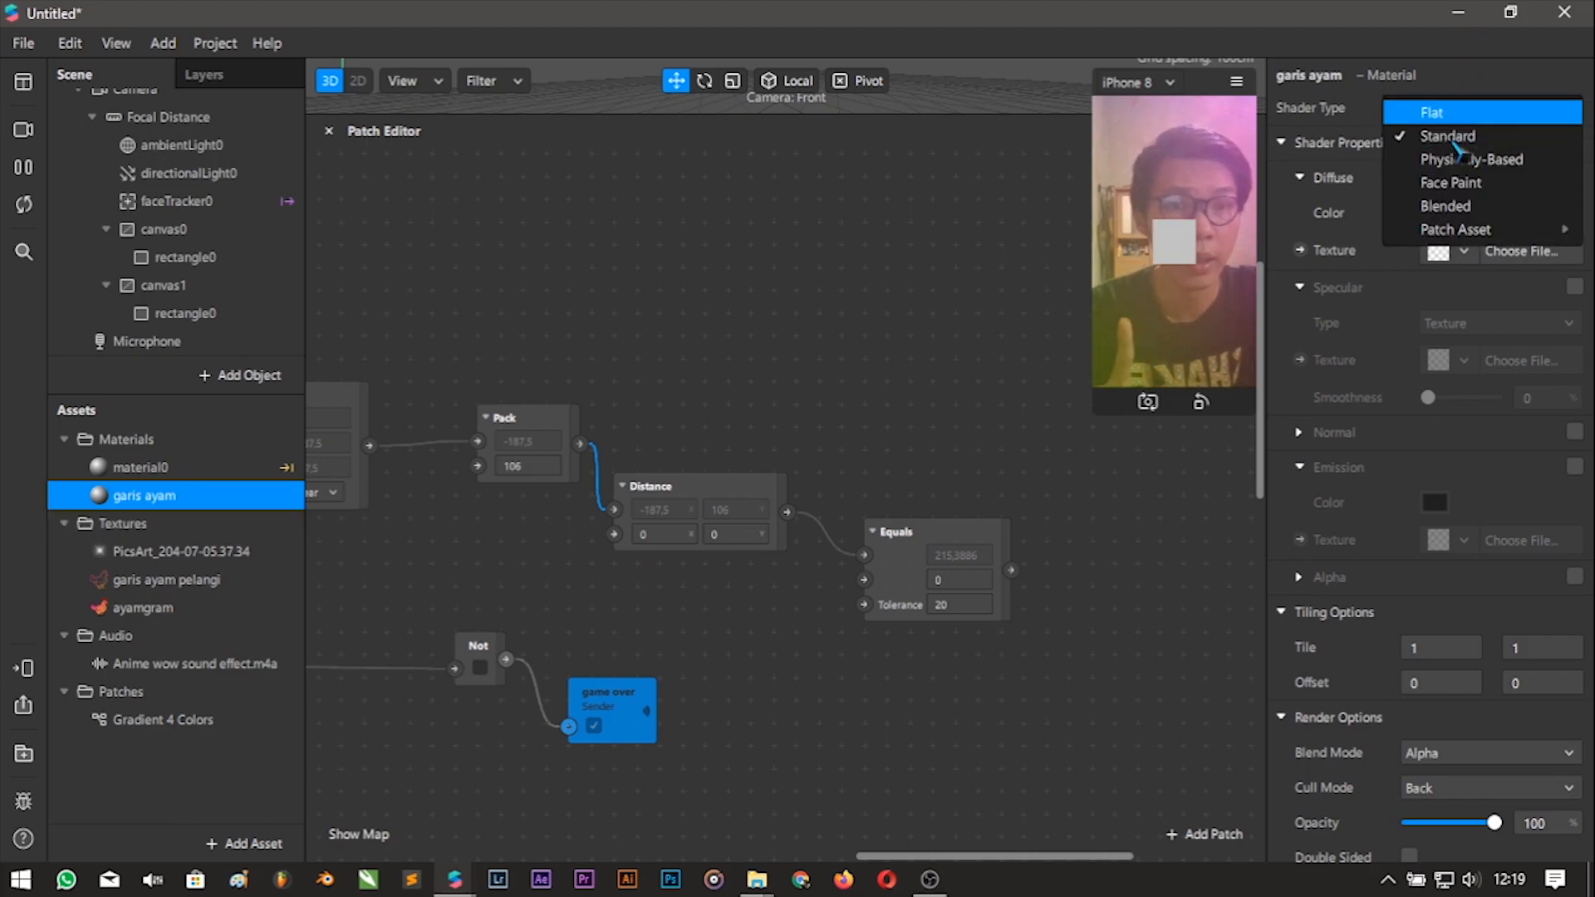
left_click(1442, 114)
left_click(1463, 250)
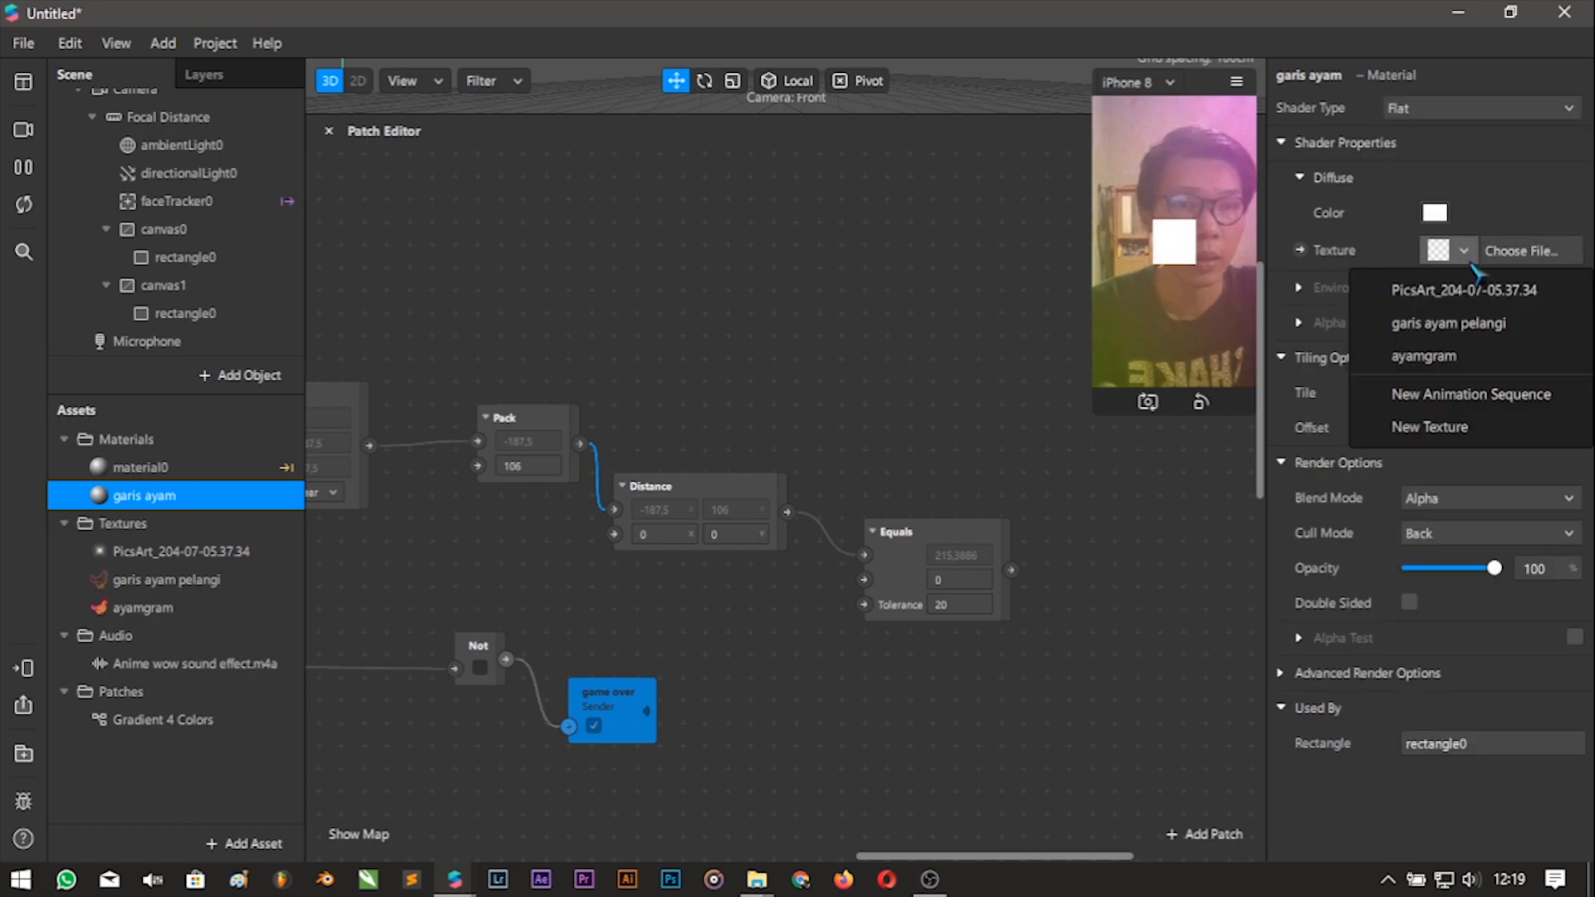
left_click(1451, 324)
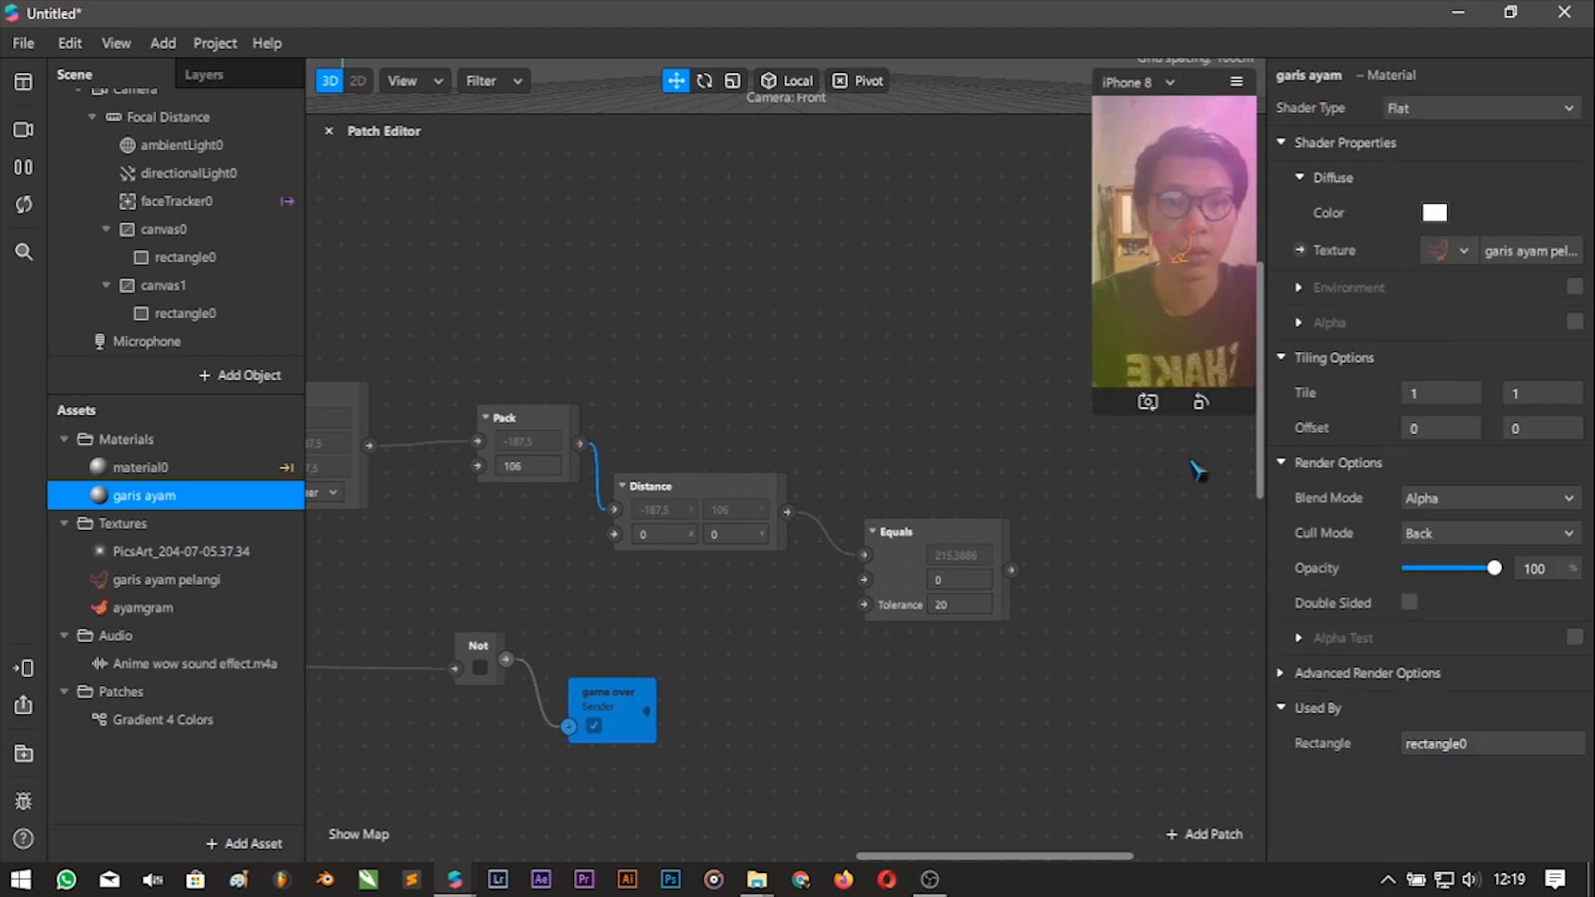
left_click_drag(1032, 856, 1025, 813)
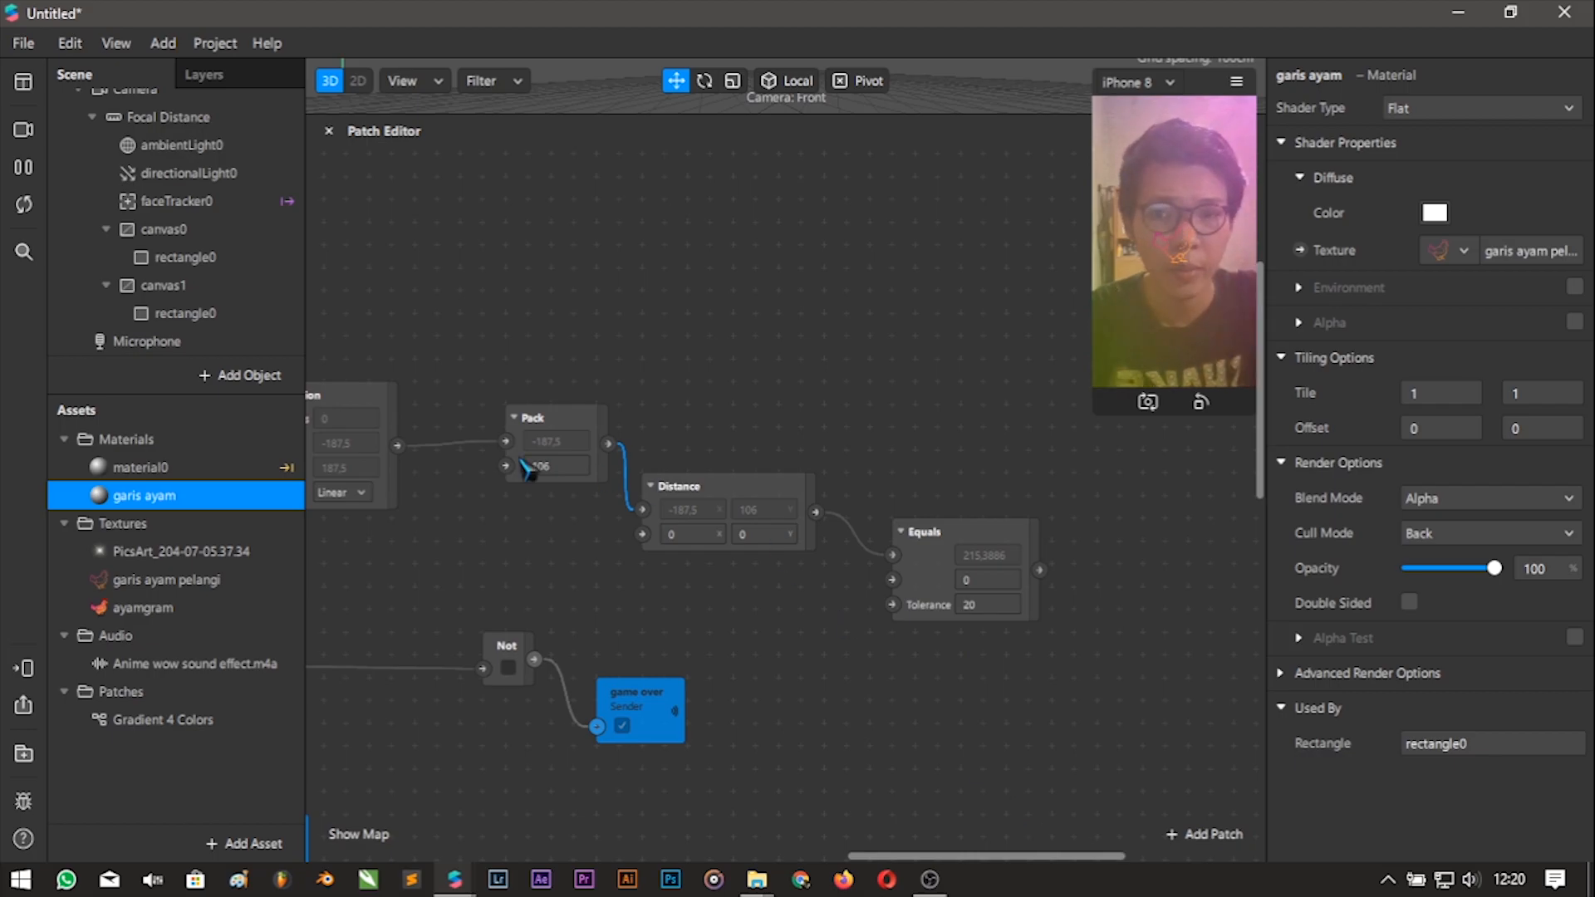
Set the Y position of the rectangle in canvas1 to 106 and enlarge the phone preview.
scroll(529, 519, "up", 3)
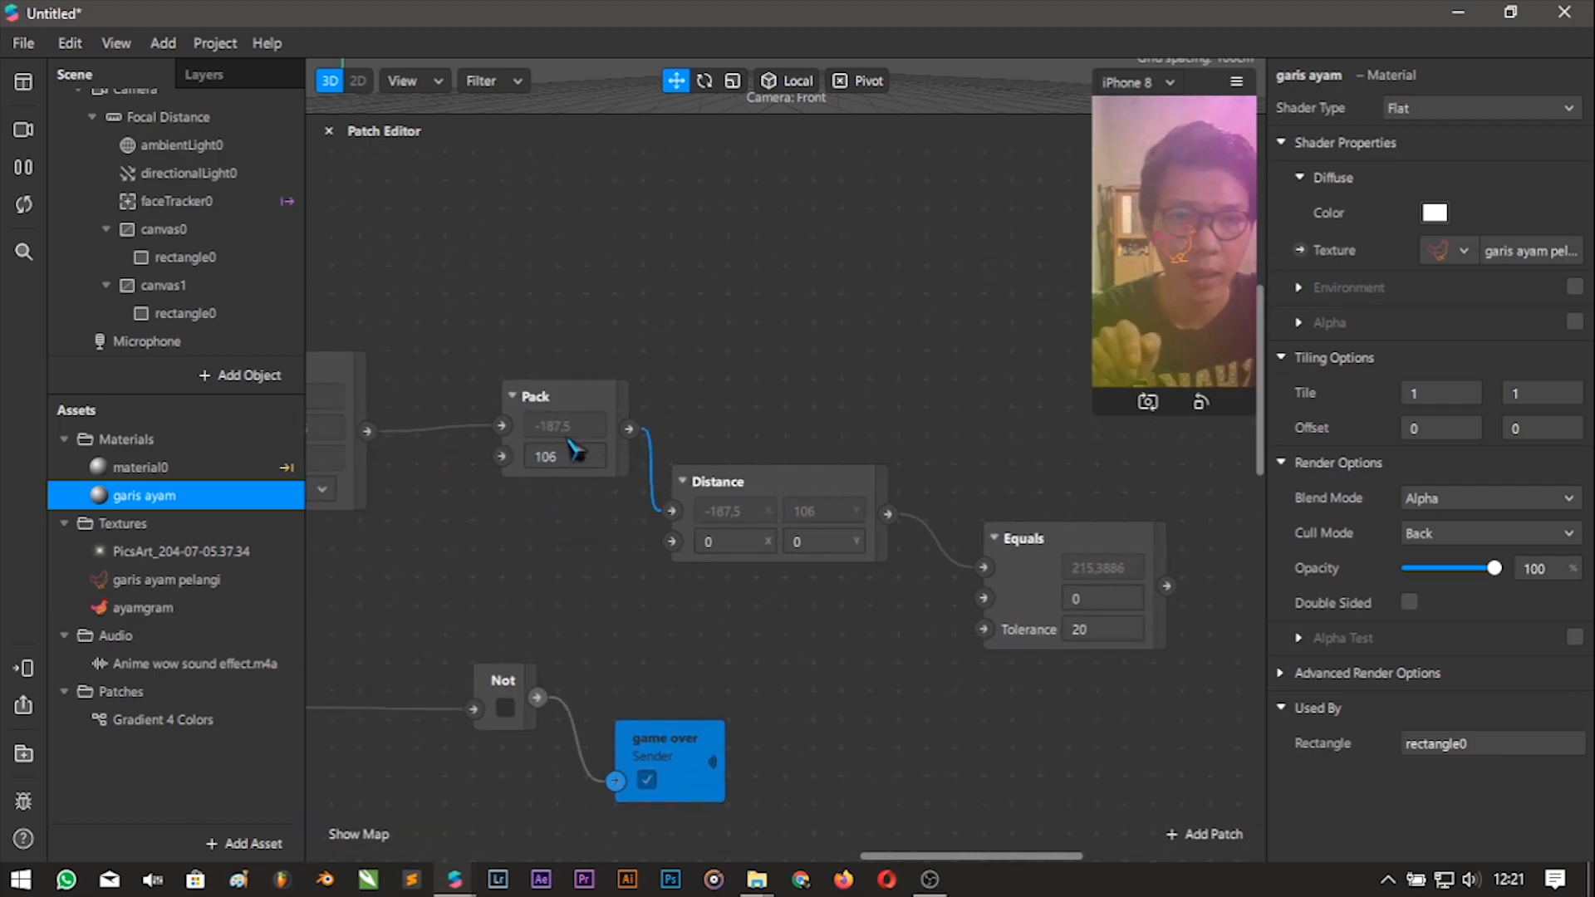
left_click(584, 423)
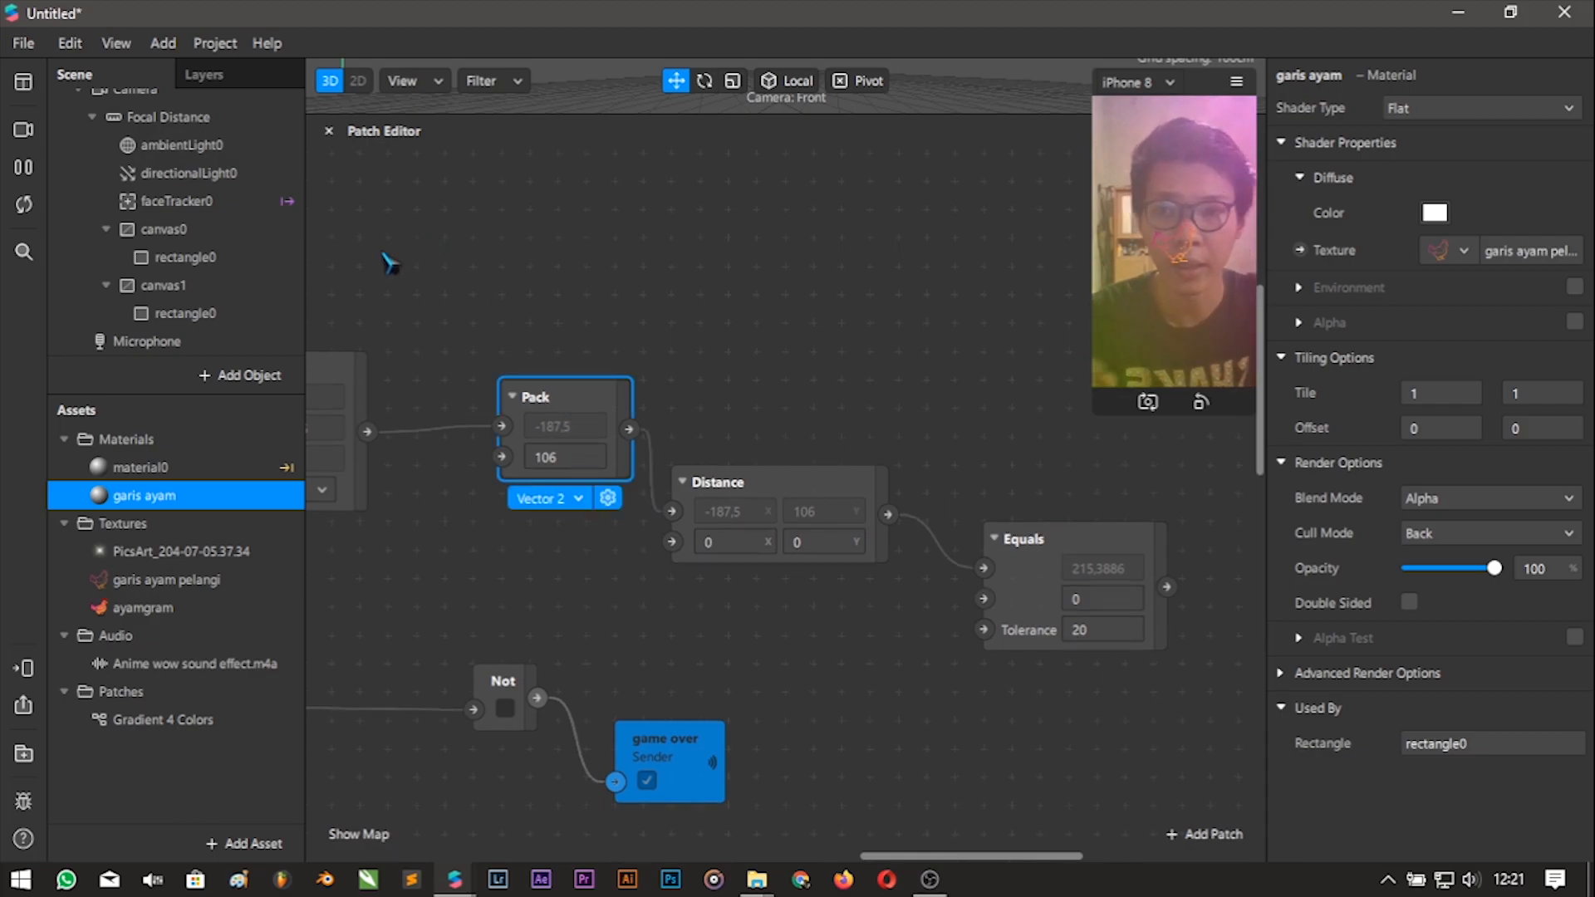
left_click(191, 315)
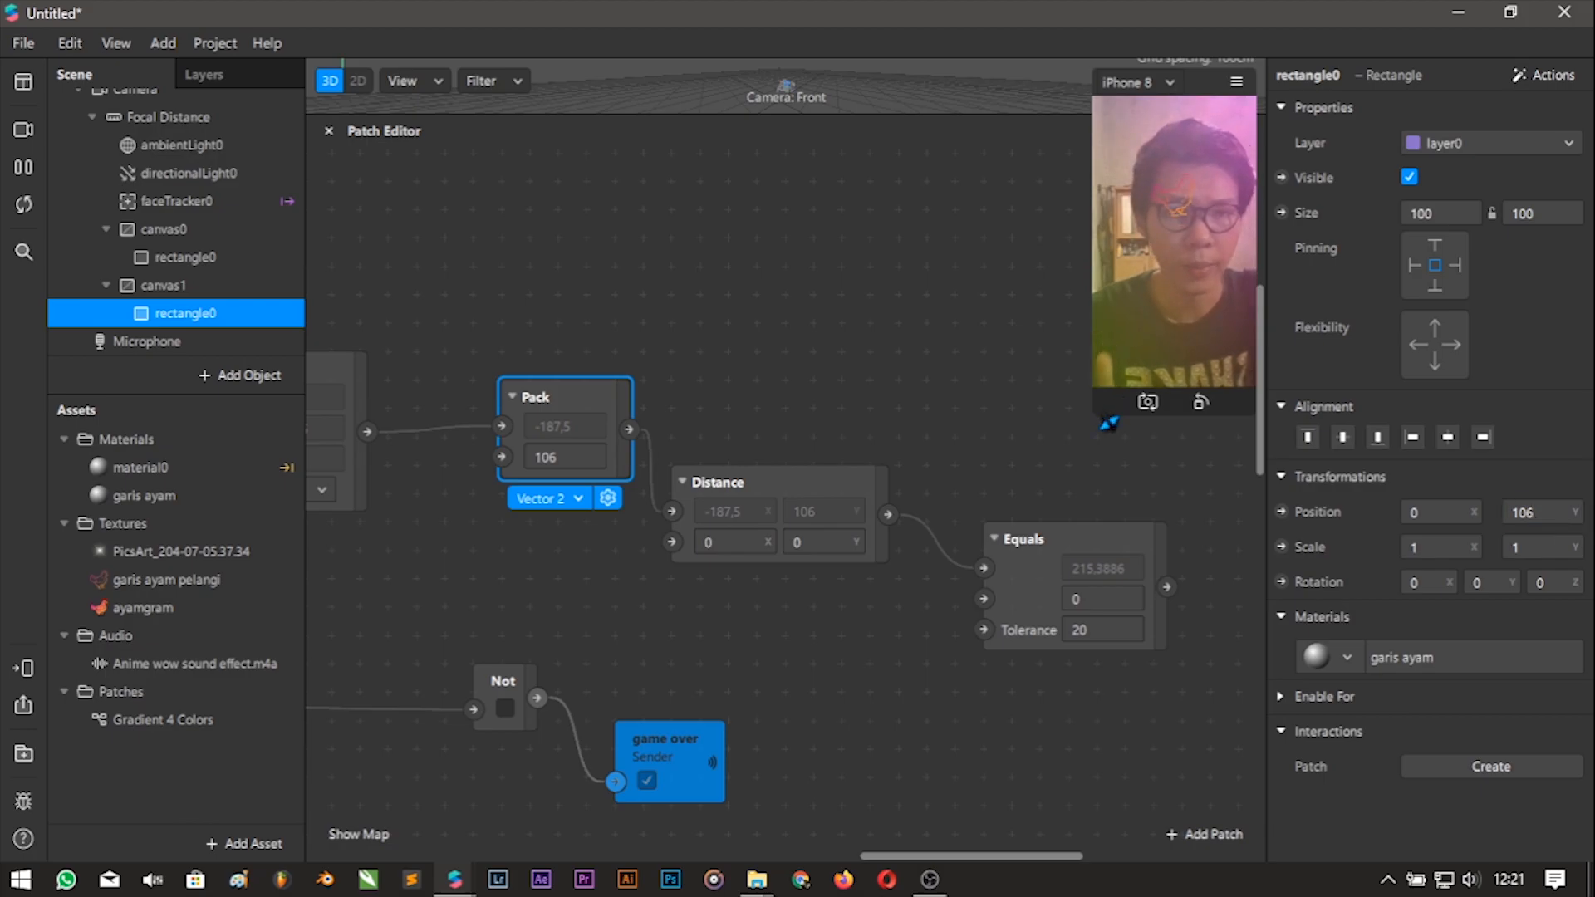
left_click_drag(1063, 519, 1034, 559)
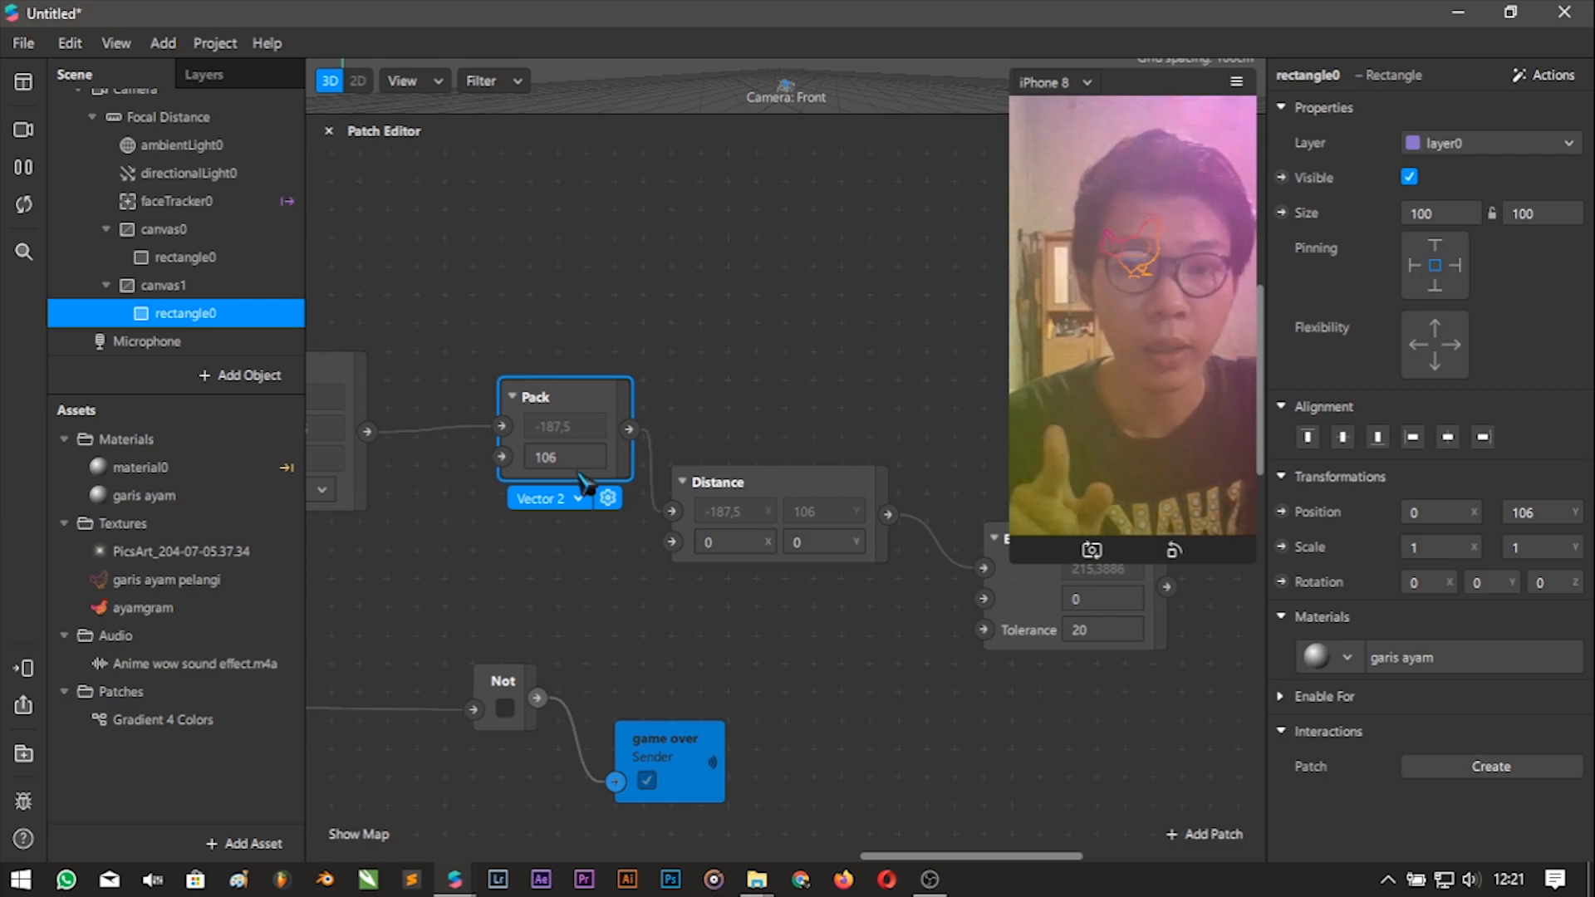
Insert a second rectangle and place it inside canvas1 below the existing one.
left_click(242, 386)
type("rec")
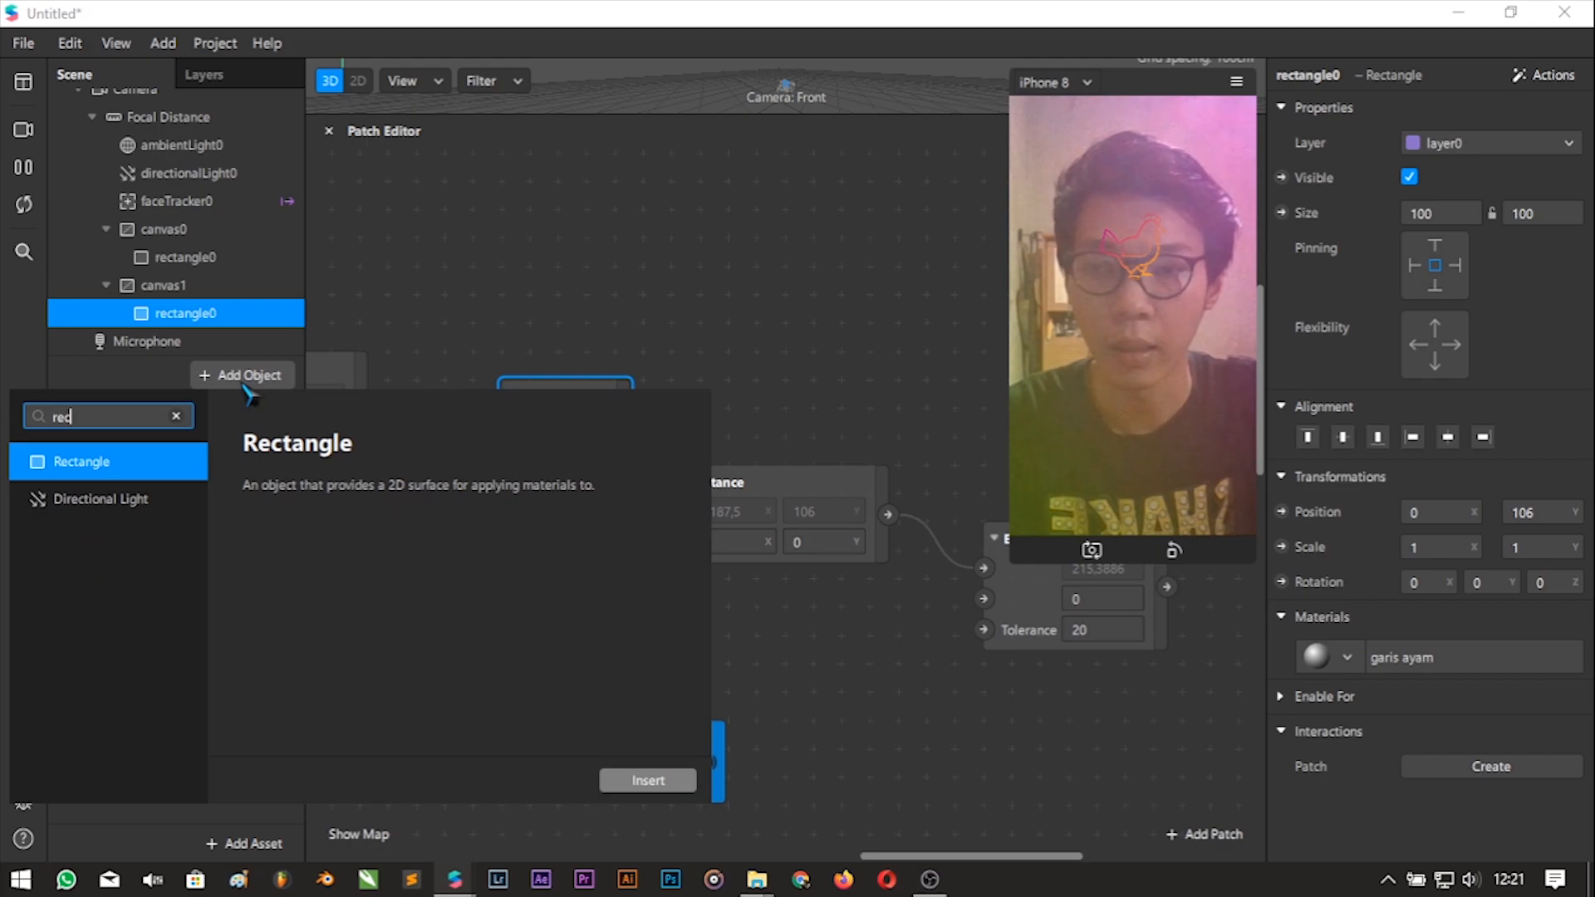
key("Return")
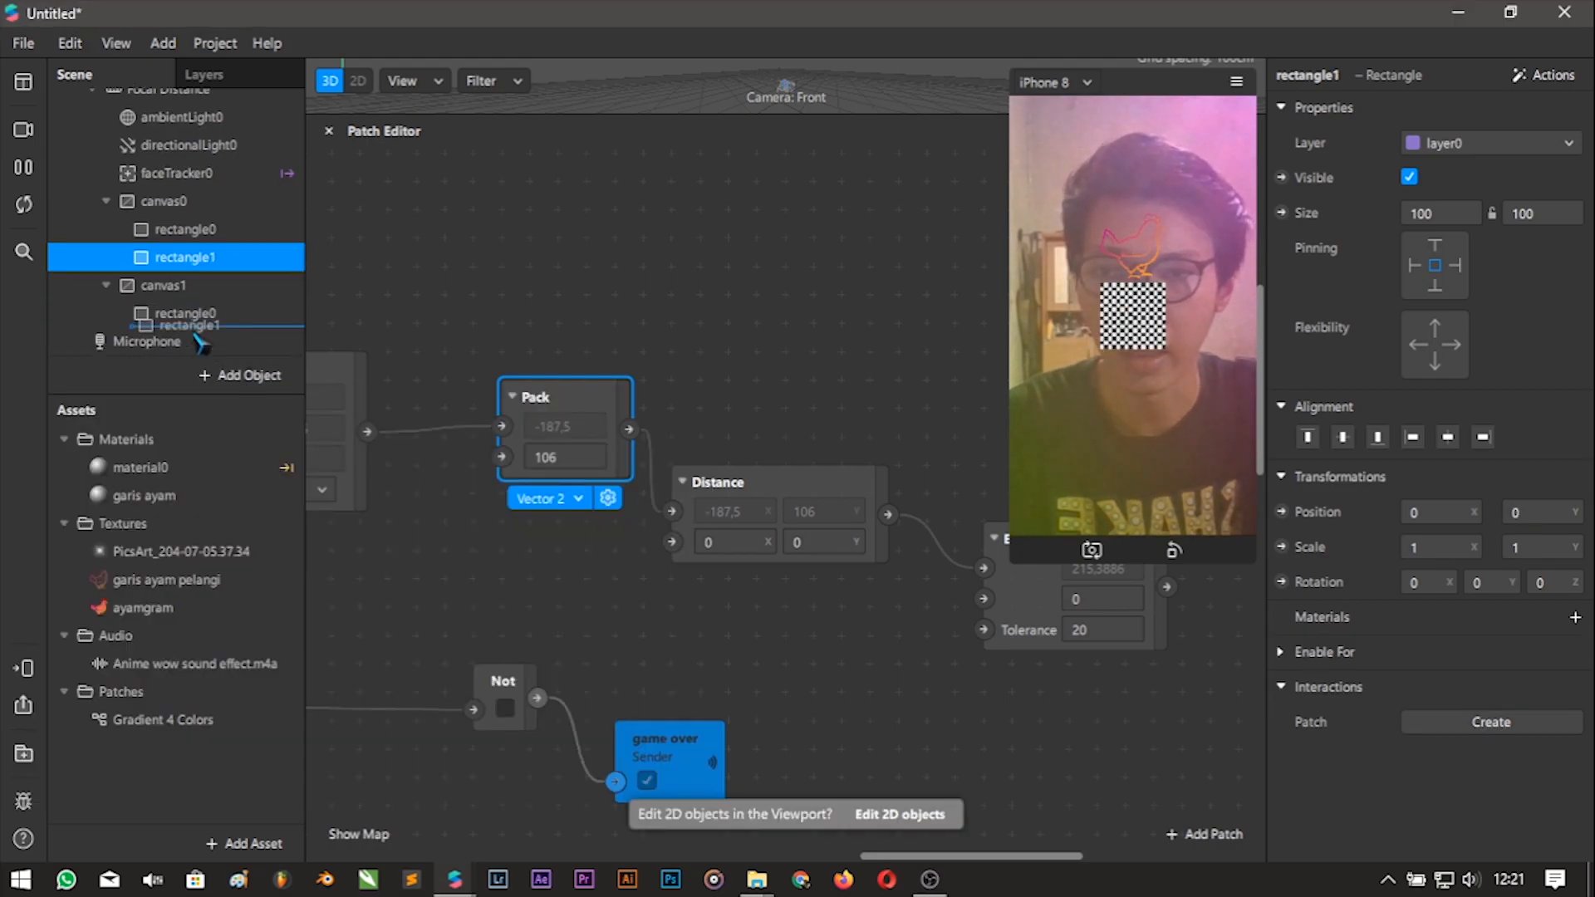
Rename the first rectangle in canvas1 "garis ayam".
right_click(212, 287)
left_click(282, 346)
type("gar")
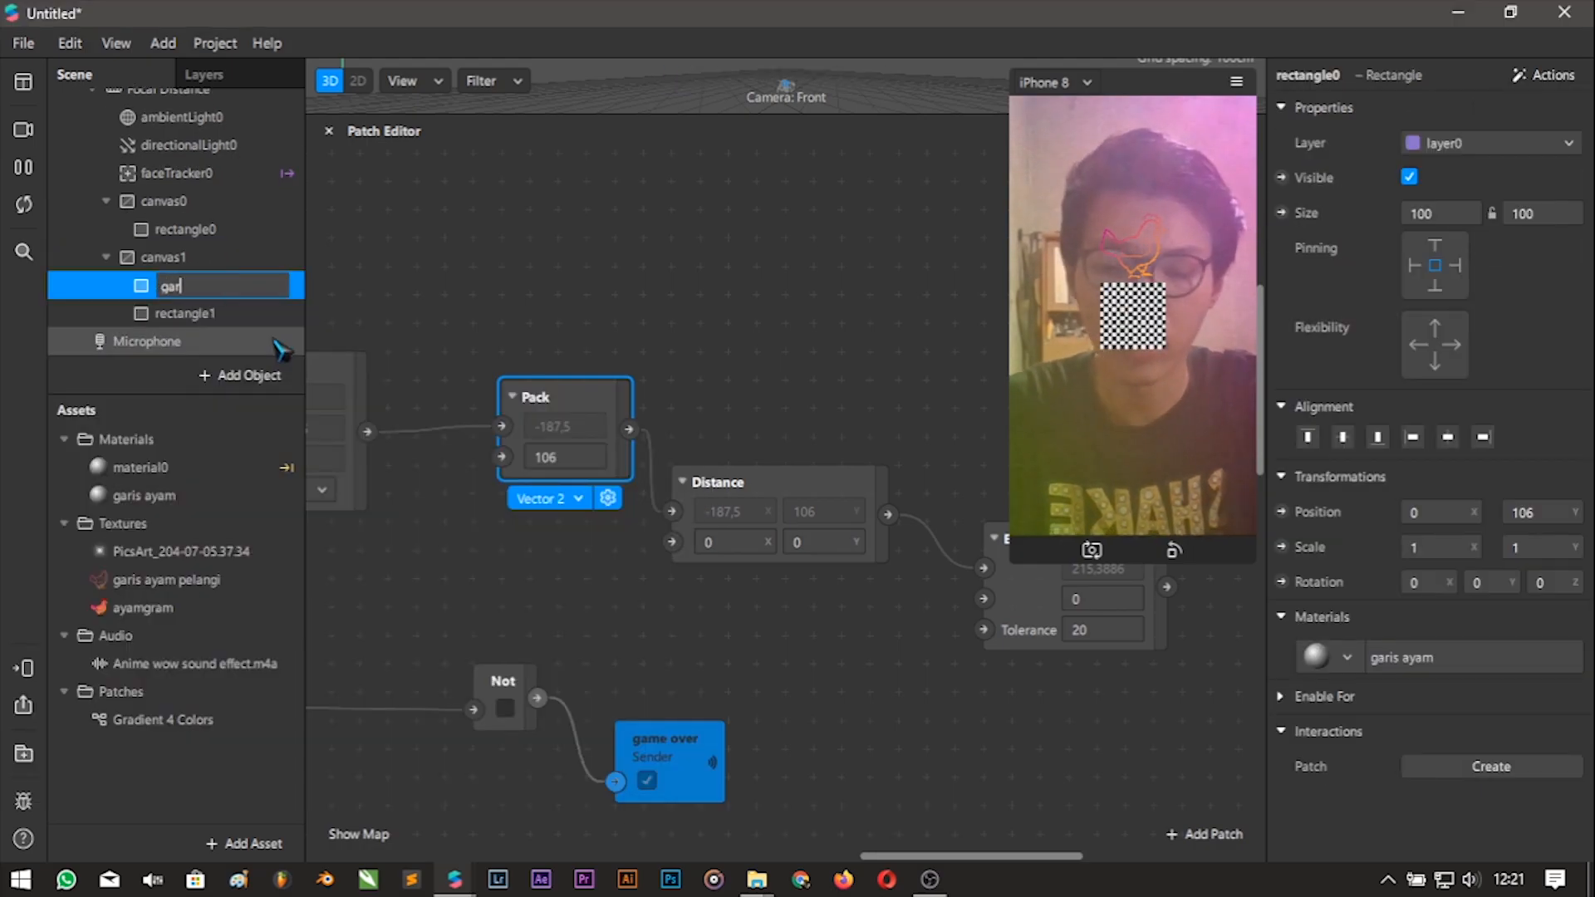
type("is ayam")
key("Return")
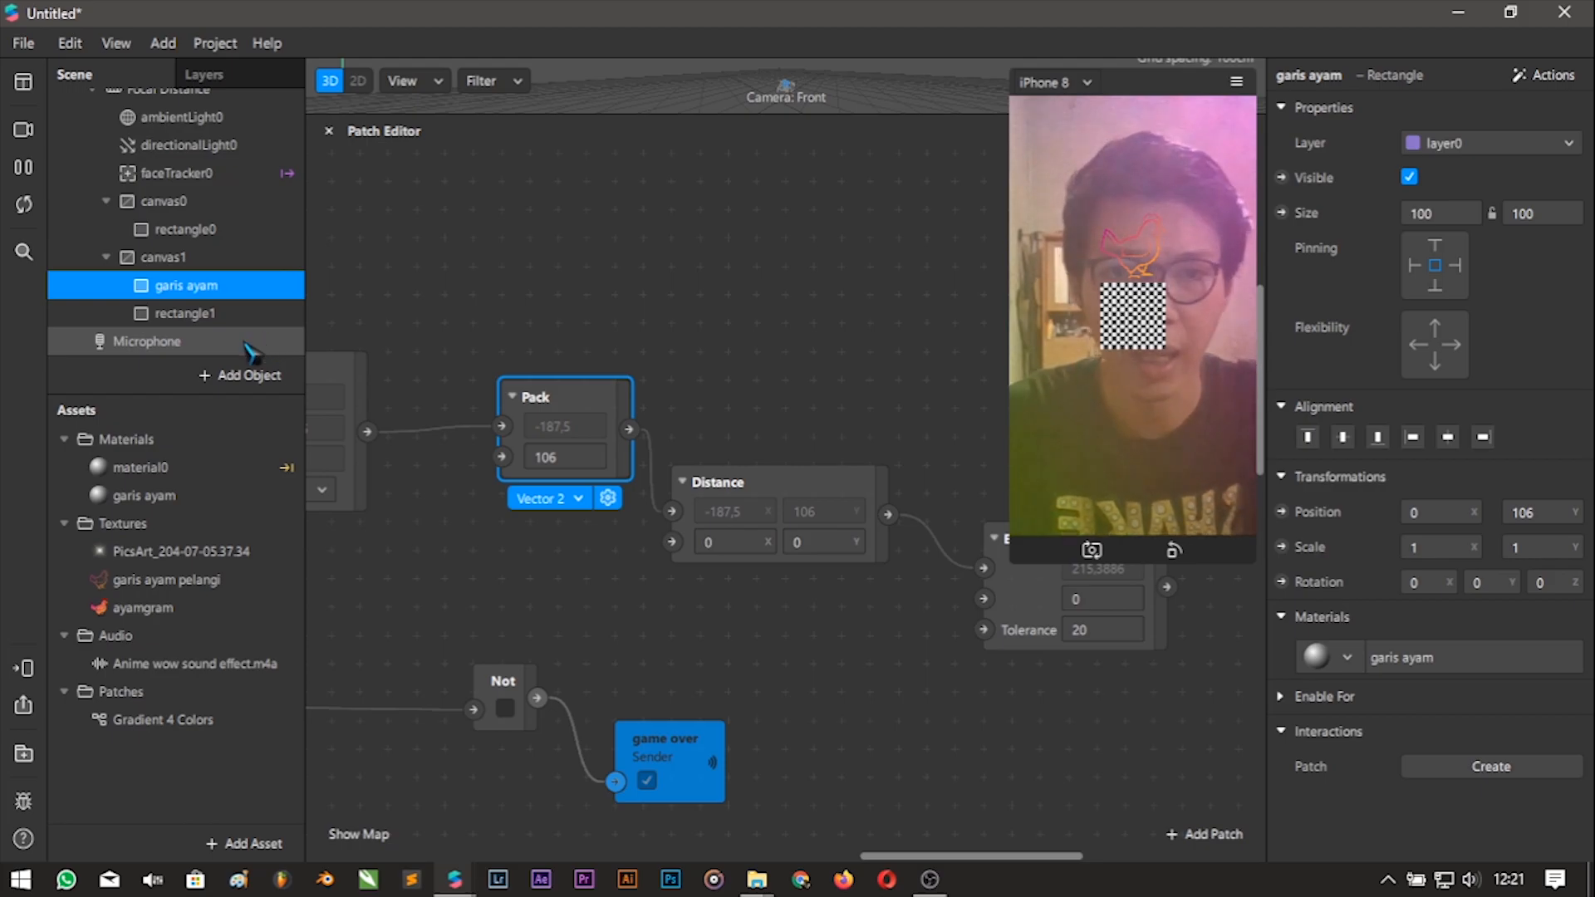
Rename the second rectangle in canvas1 "ayam".
left_click(249, 316)
right_click(249, 315)
left_click(302, 374)
type("ayam")
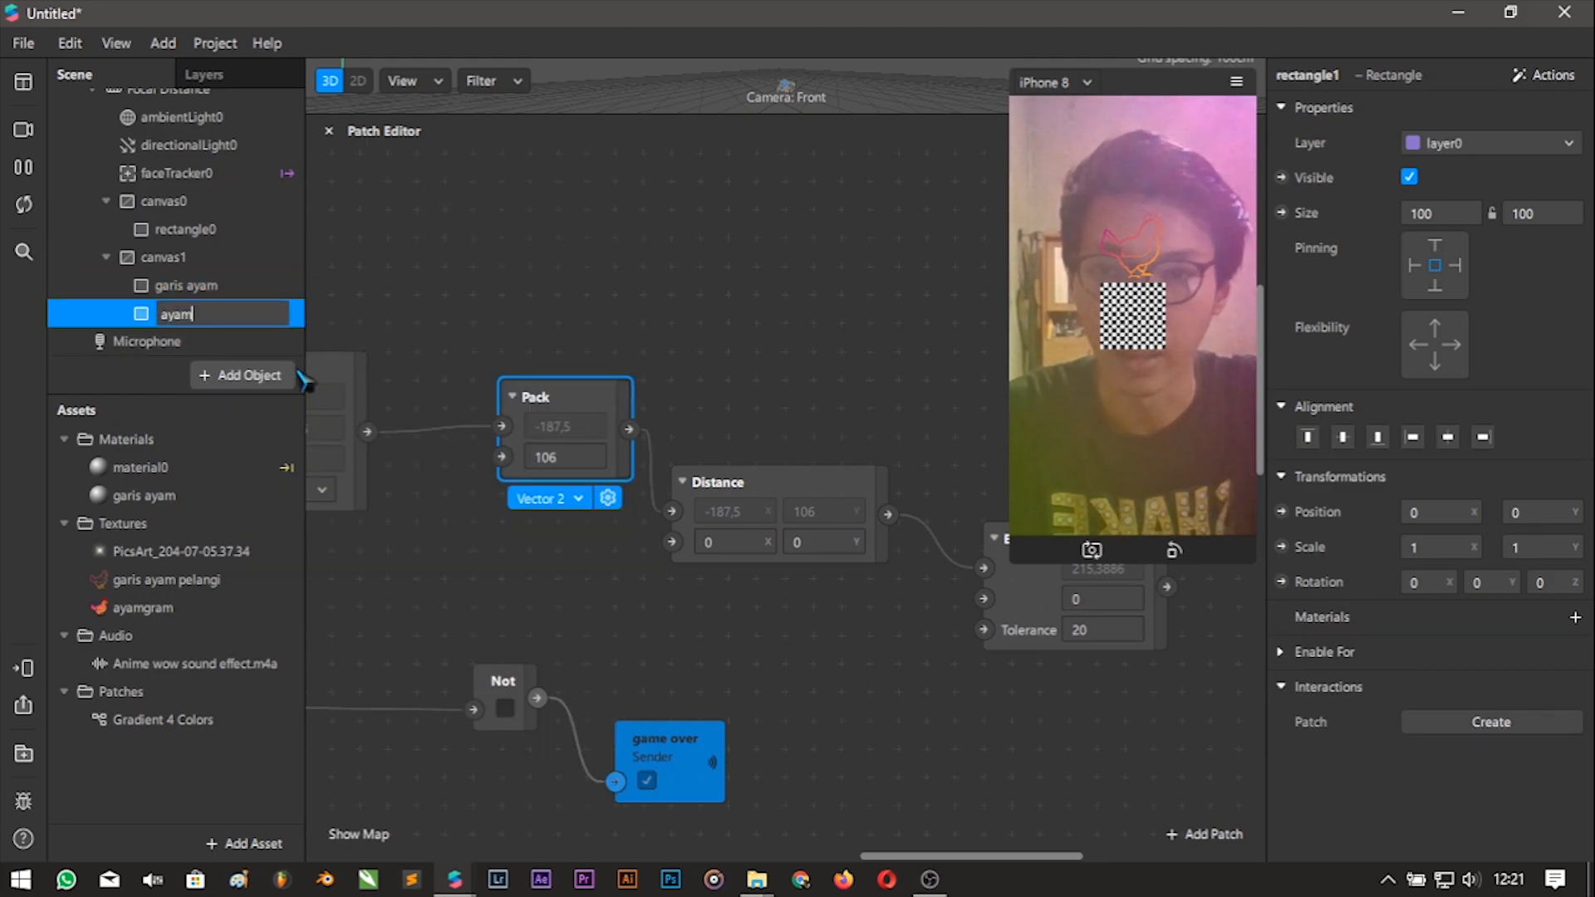
key("Return")
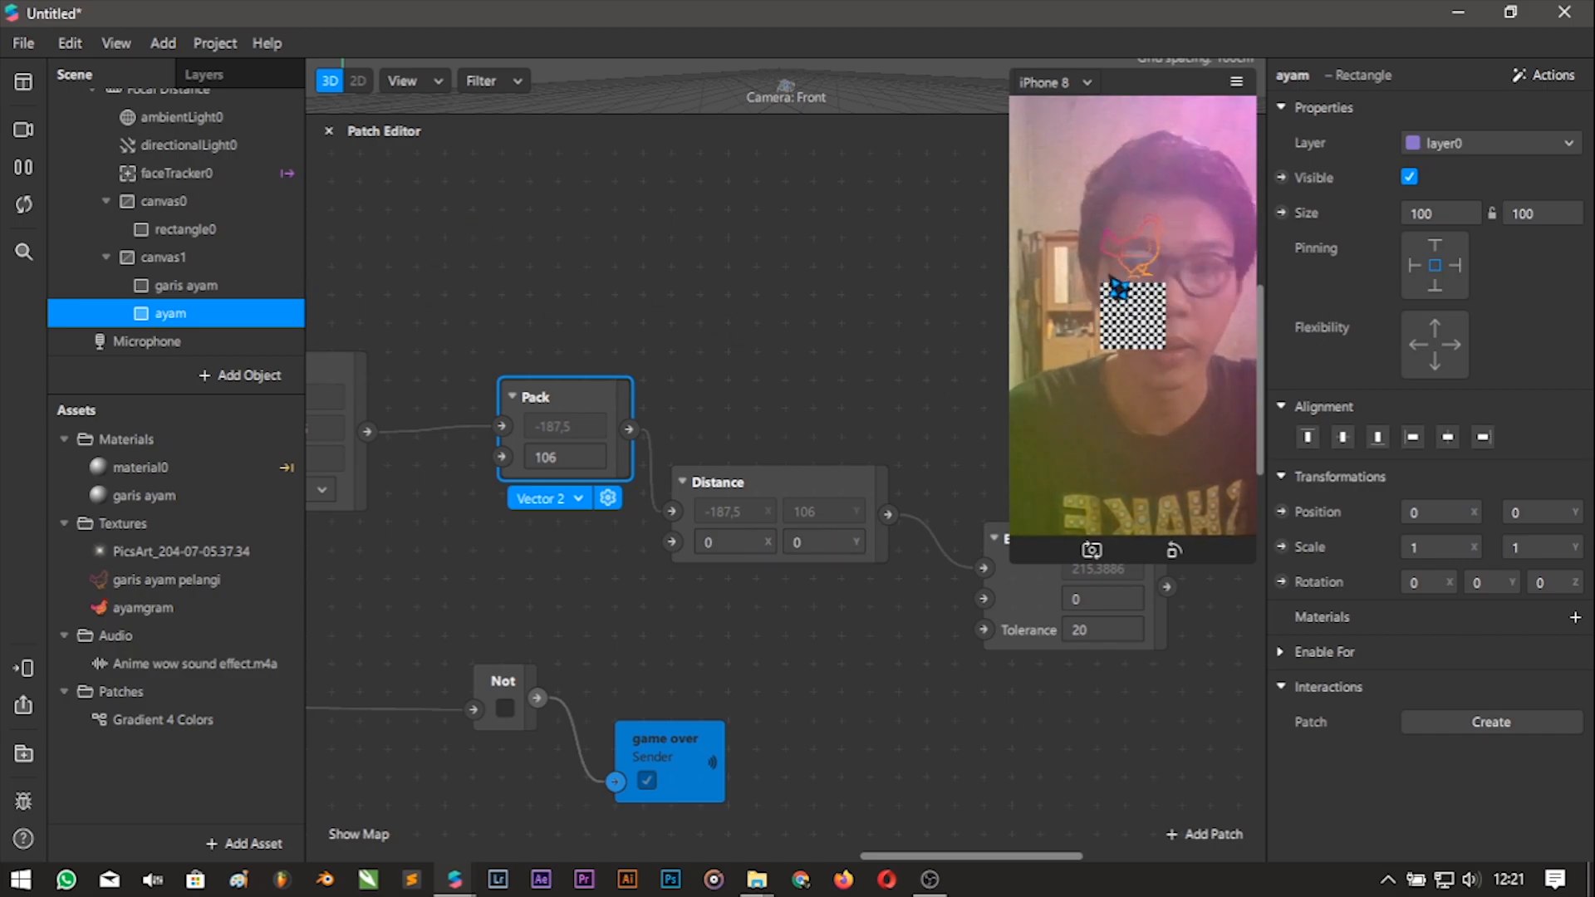
Set the ayam rectangle's Y position to 106 and create a new material on it.
left_click(1537, 522)
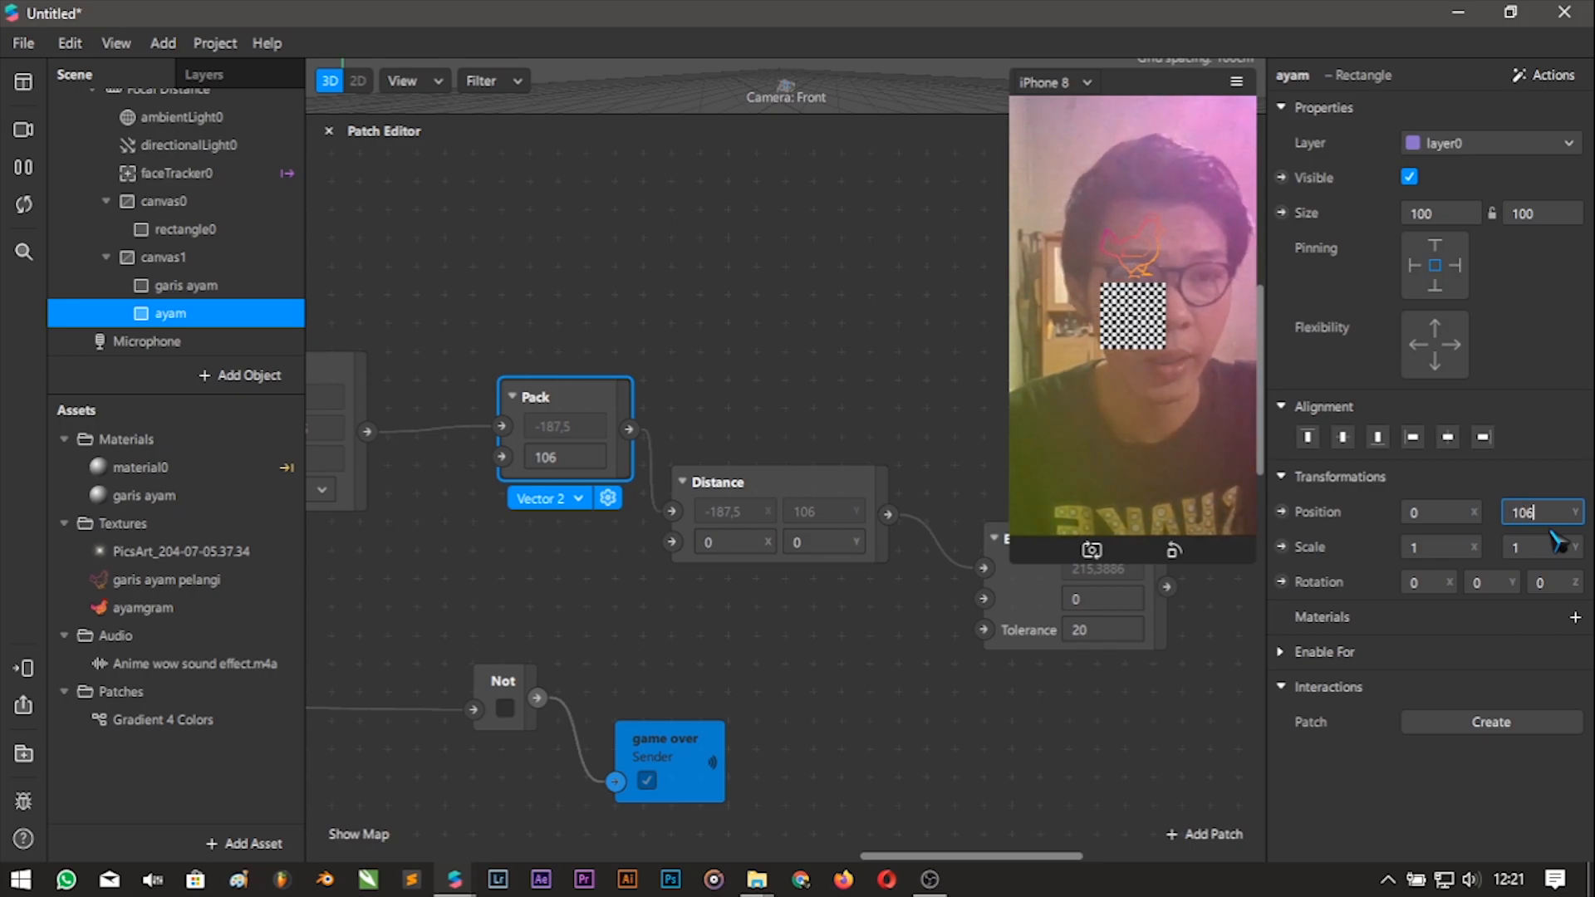
left_click(1575, 617)
left_click(1487, 722)
Rename the new material "ayam" and set its diffuse texture to ayamgram.
right_click(121, 523)
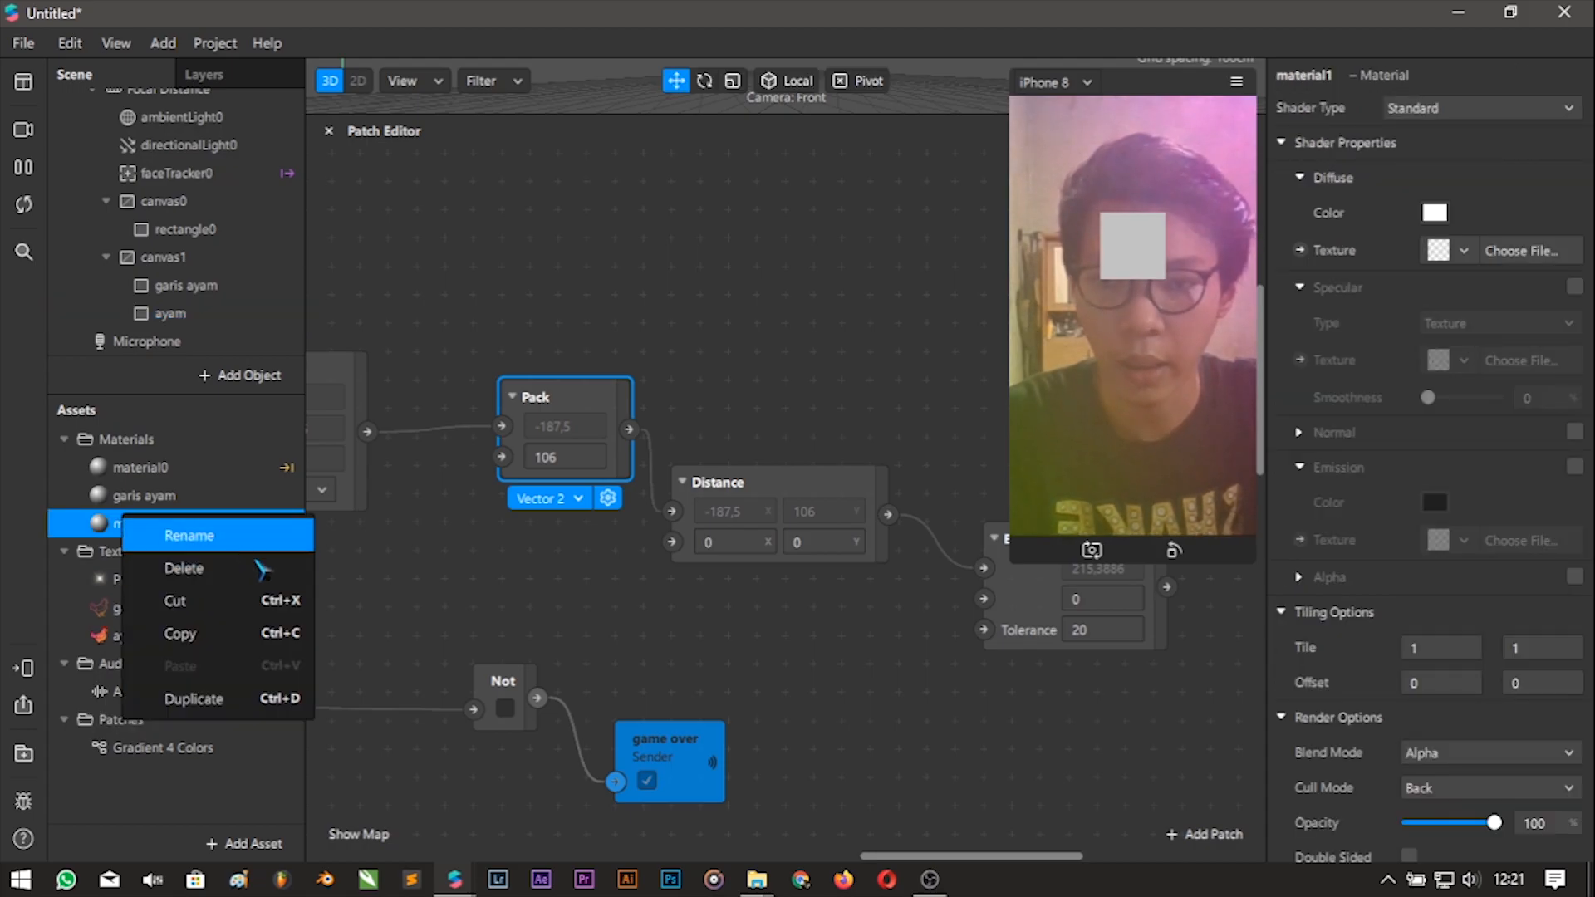
left_click(190, 537)
type("ayam")
key("Return")
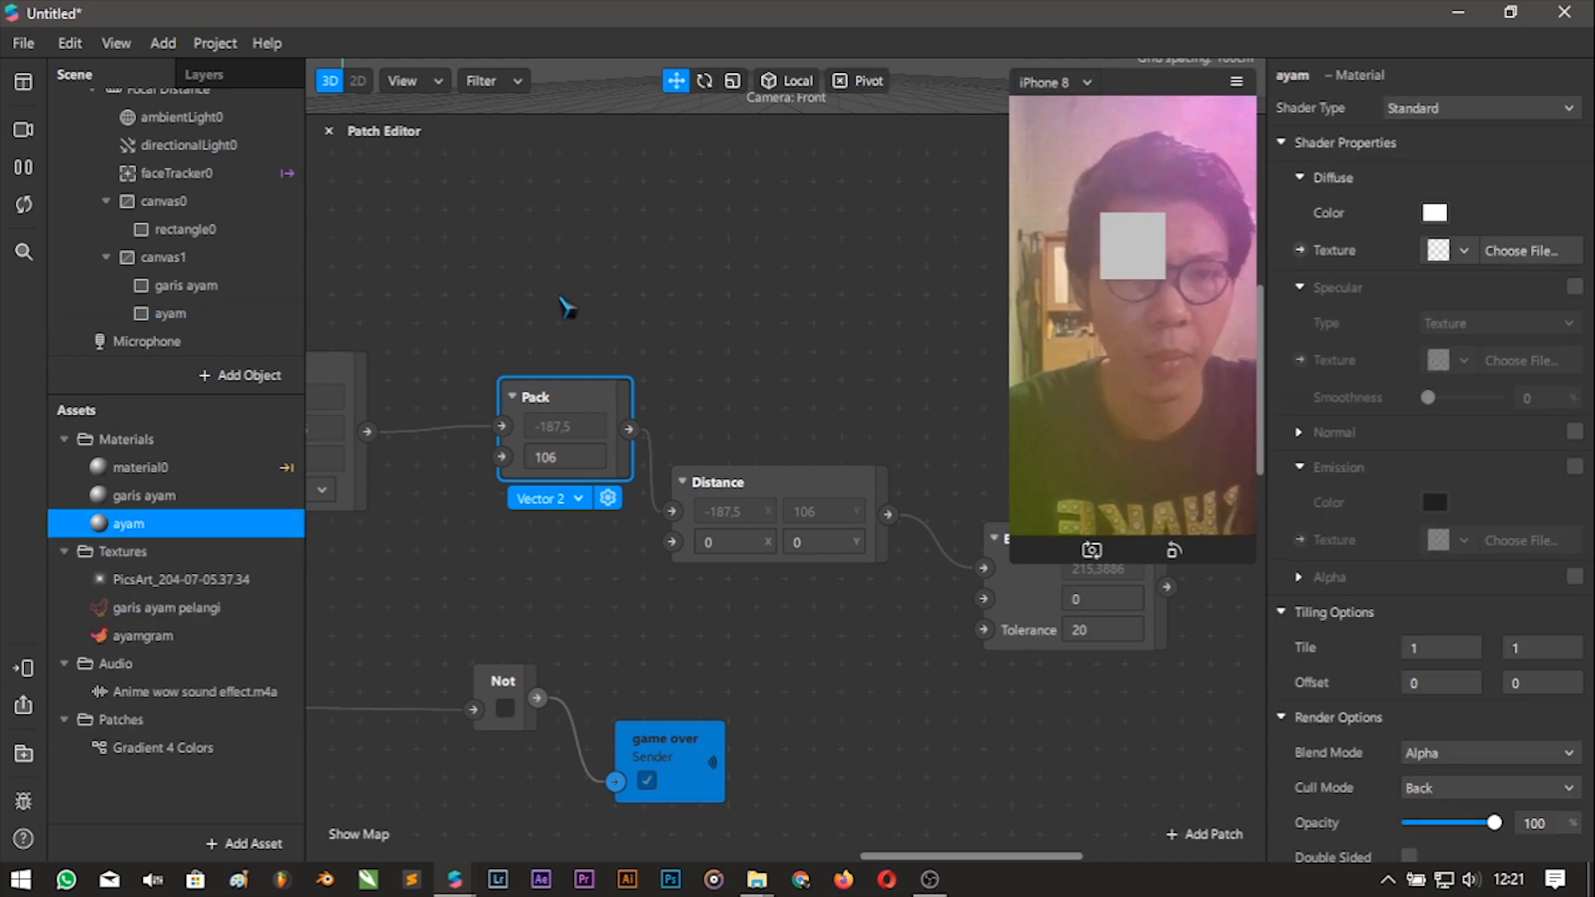
left_click(1422, 256)
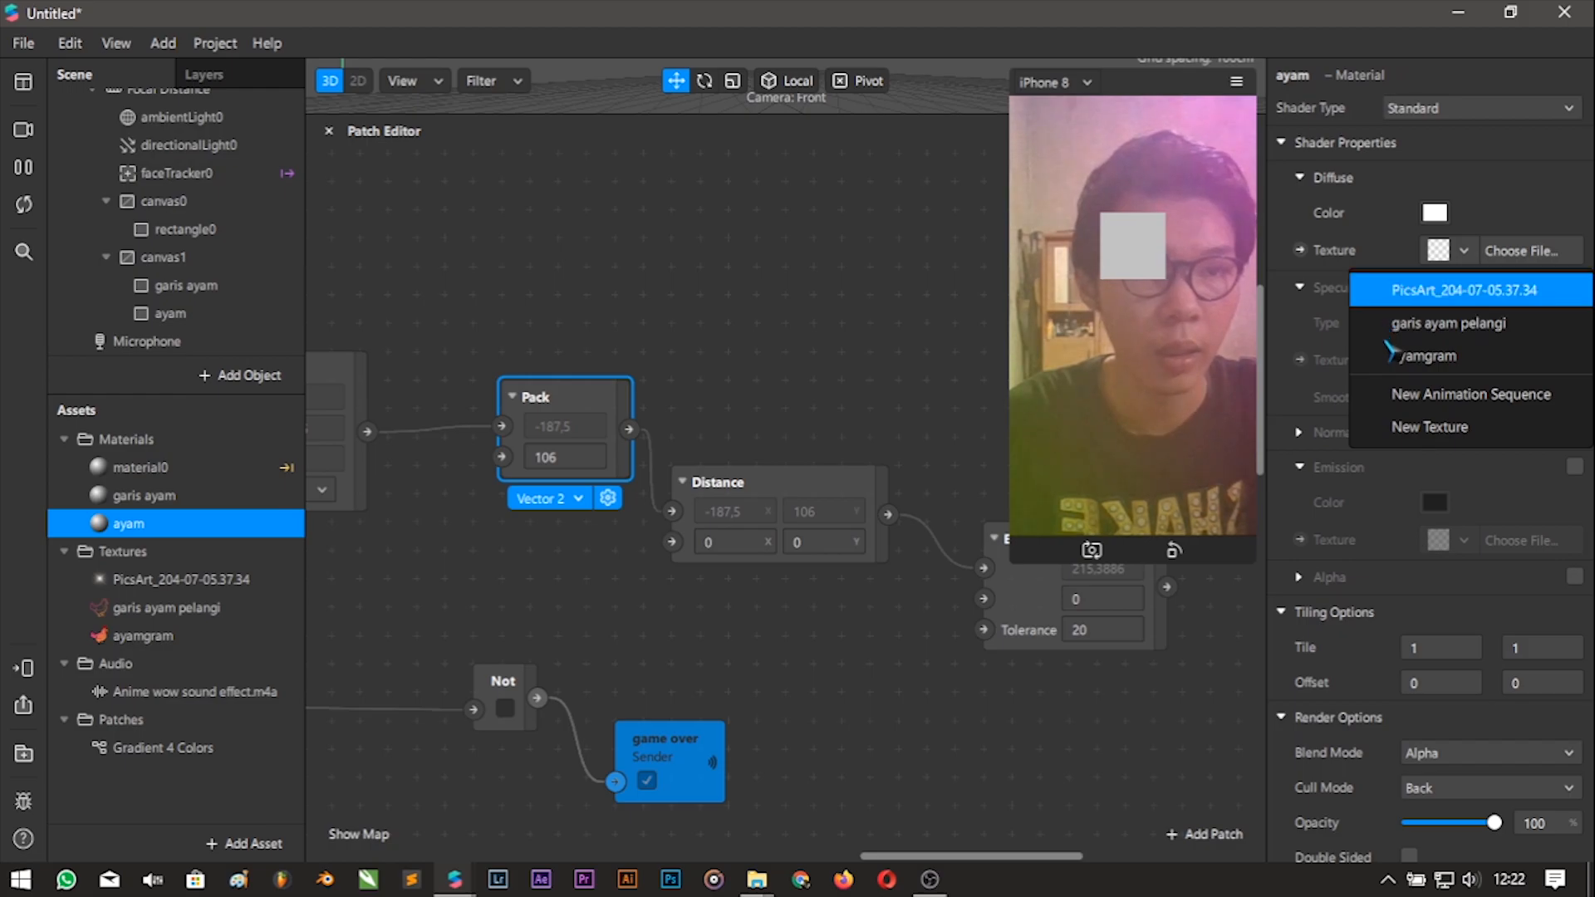
left_click(1435, 362)
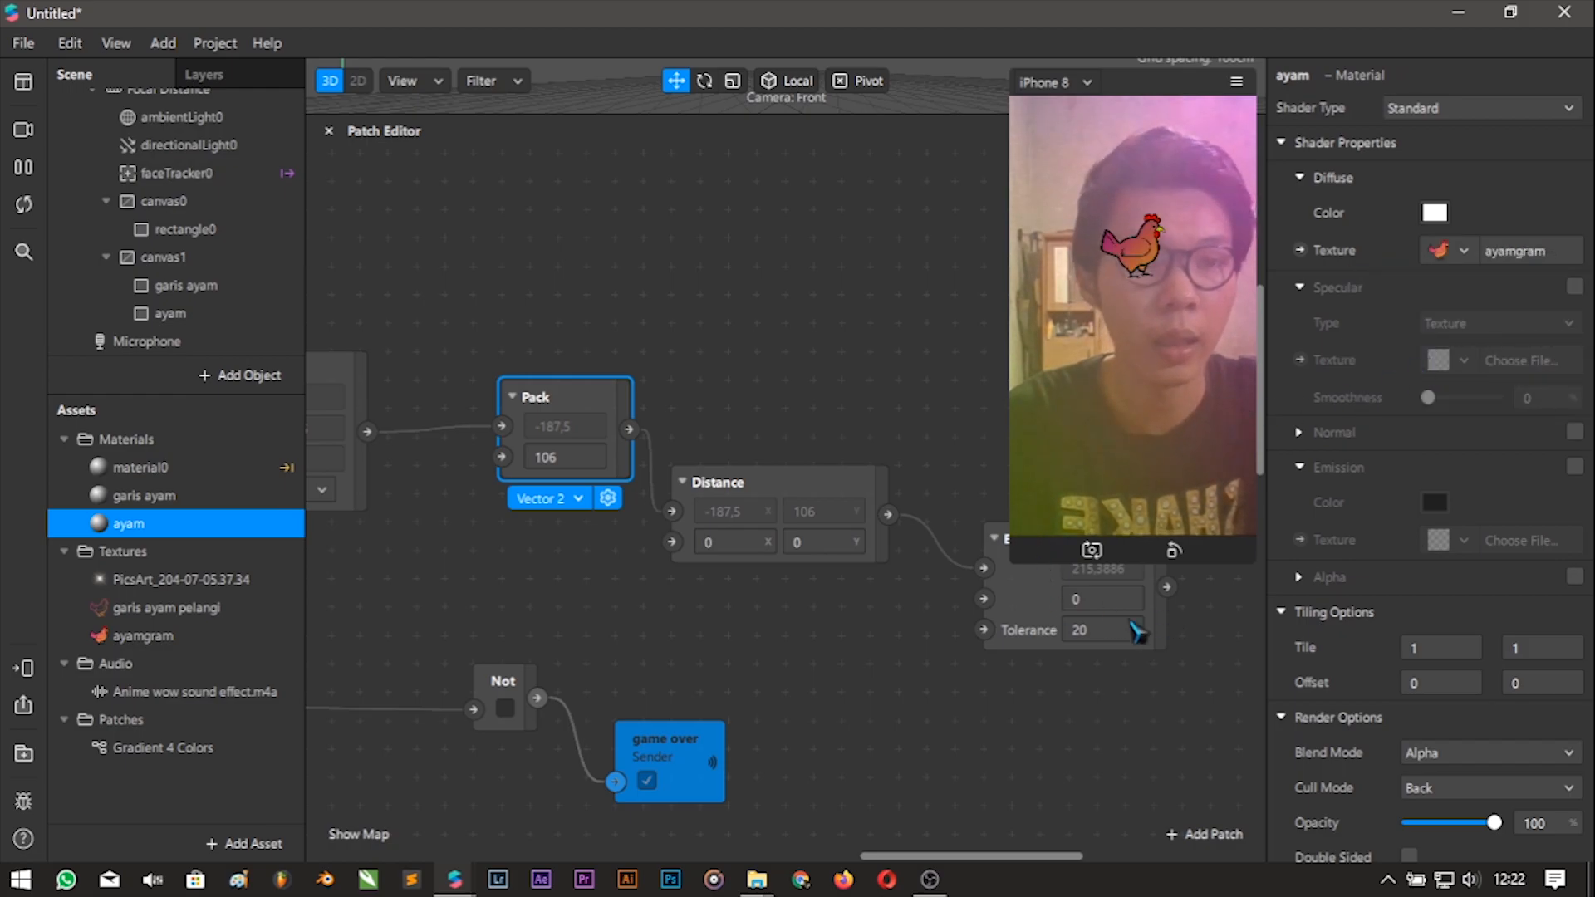
Set the X and Y scale of both the garis ayam and ayam rectangles to 1,5.
left_click(182, 287)
left_click(1444, 550)
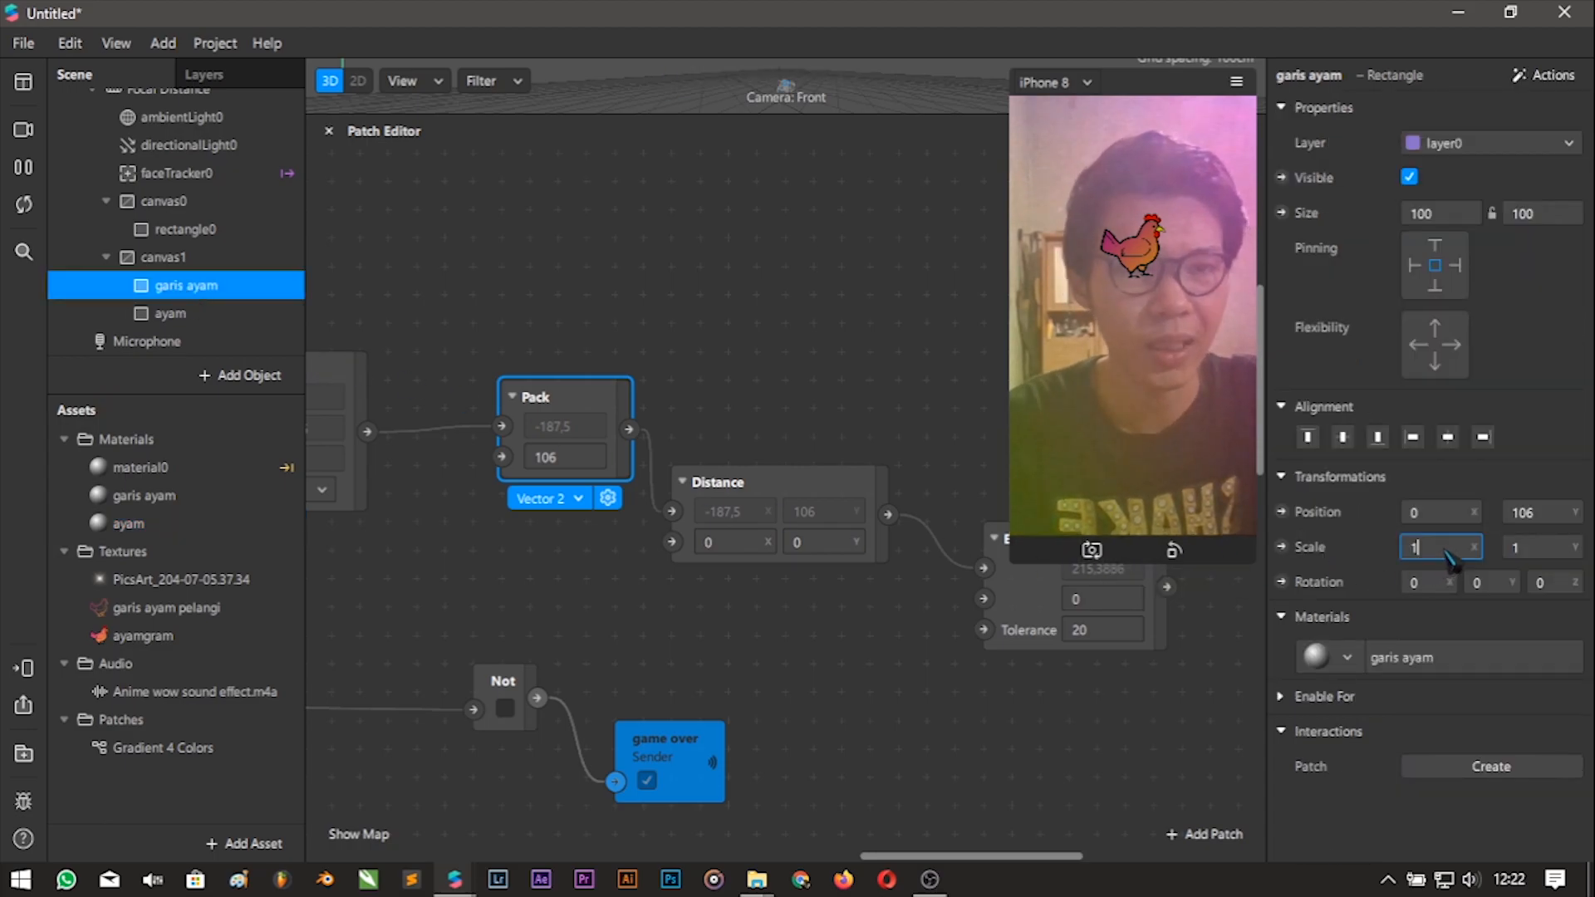
left_click(1533, 551)
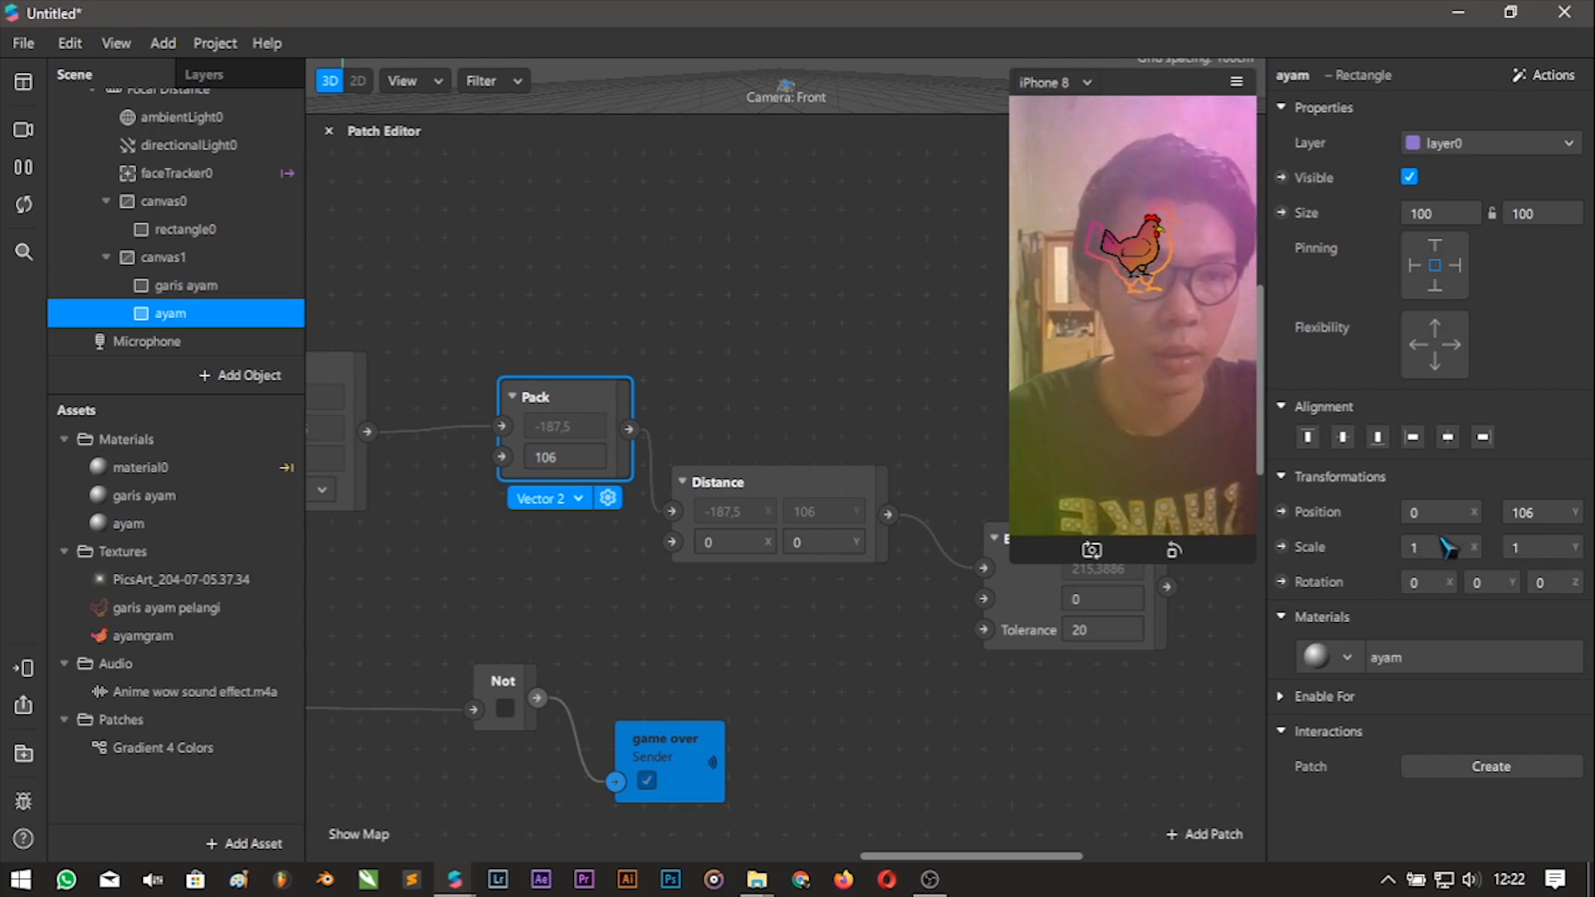
left_click(1440, 549)
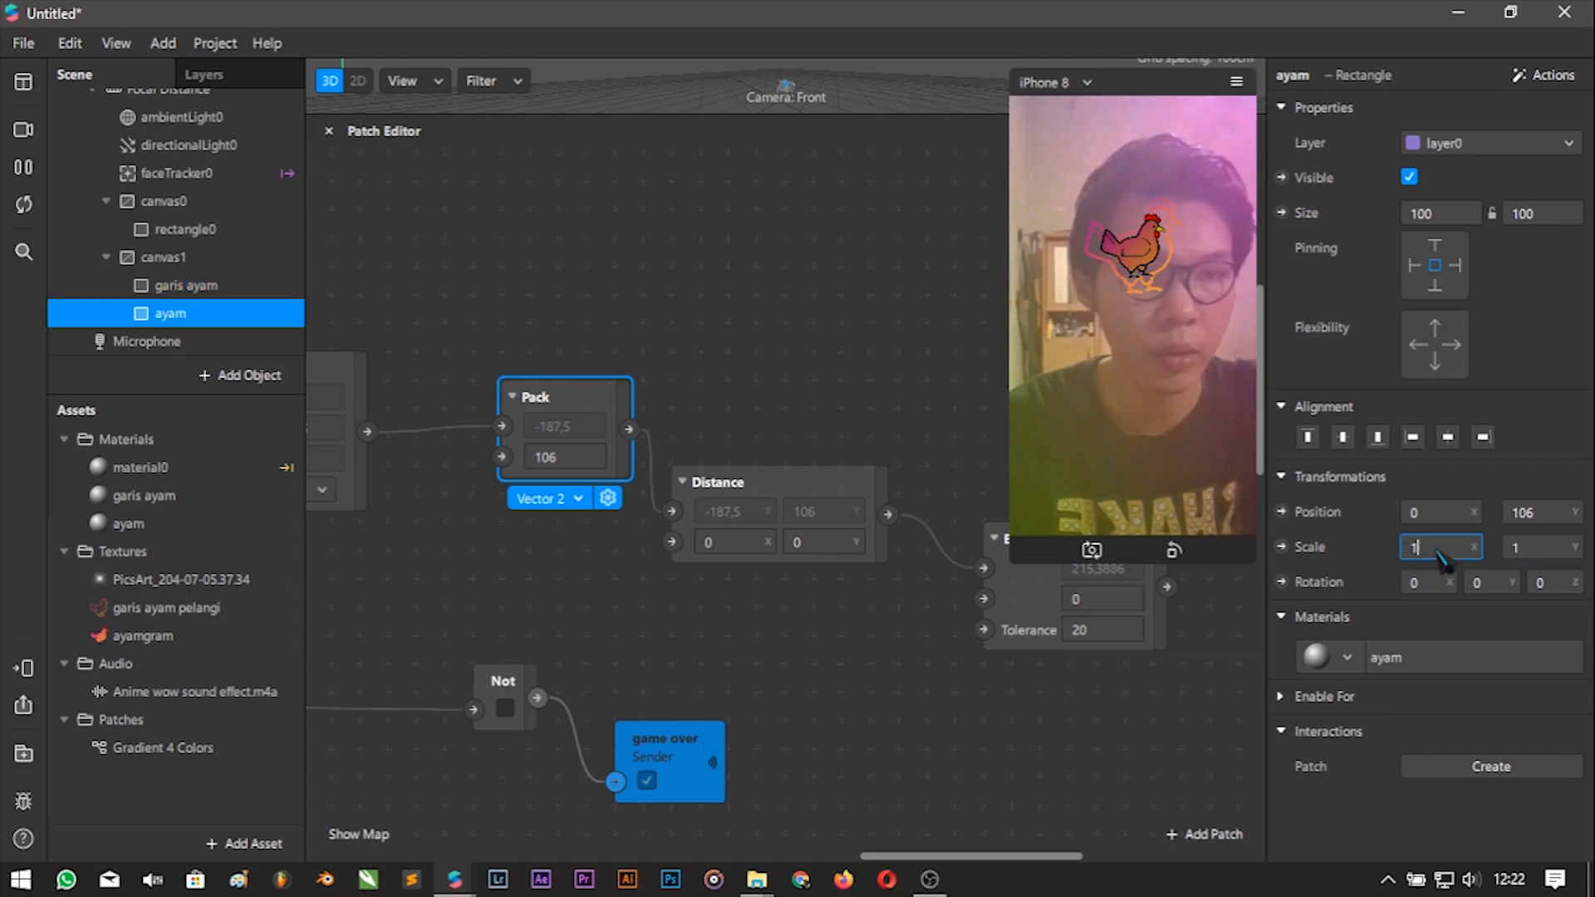
type(",5")
key("Return")
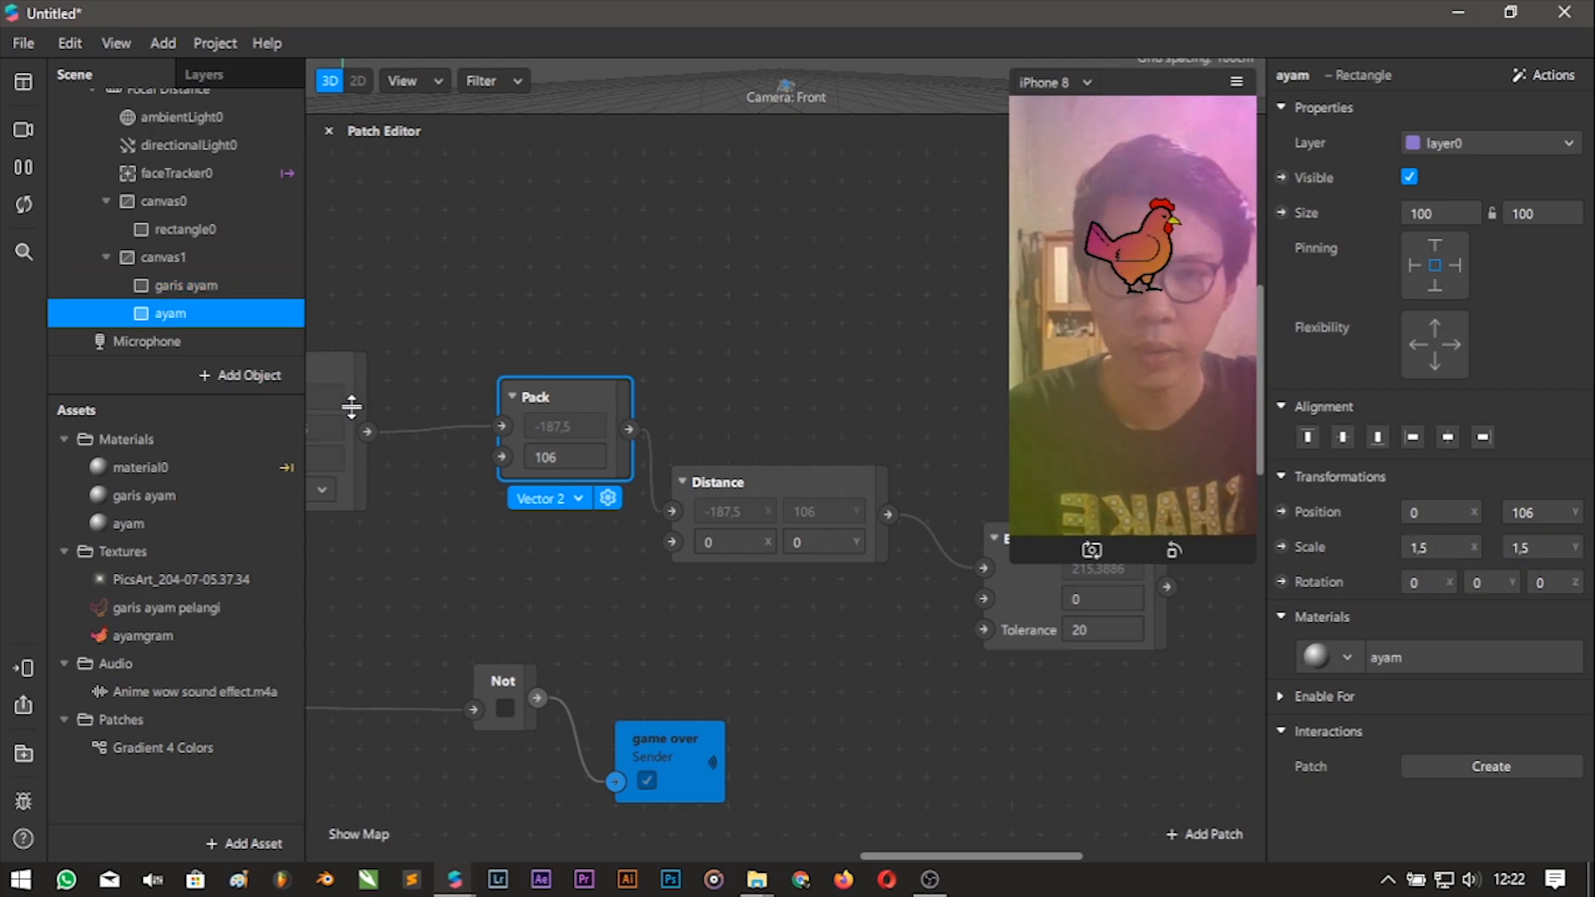
Create a 2D Position patch for the ayam rectangle and connect the Pack patch's output to it.
left_click(1282, 512)
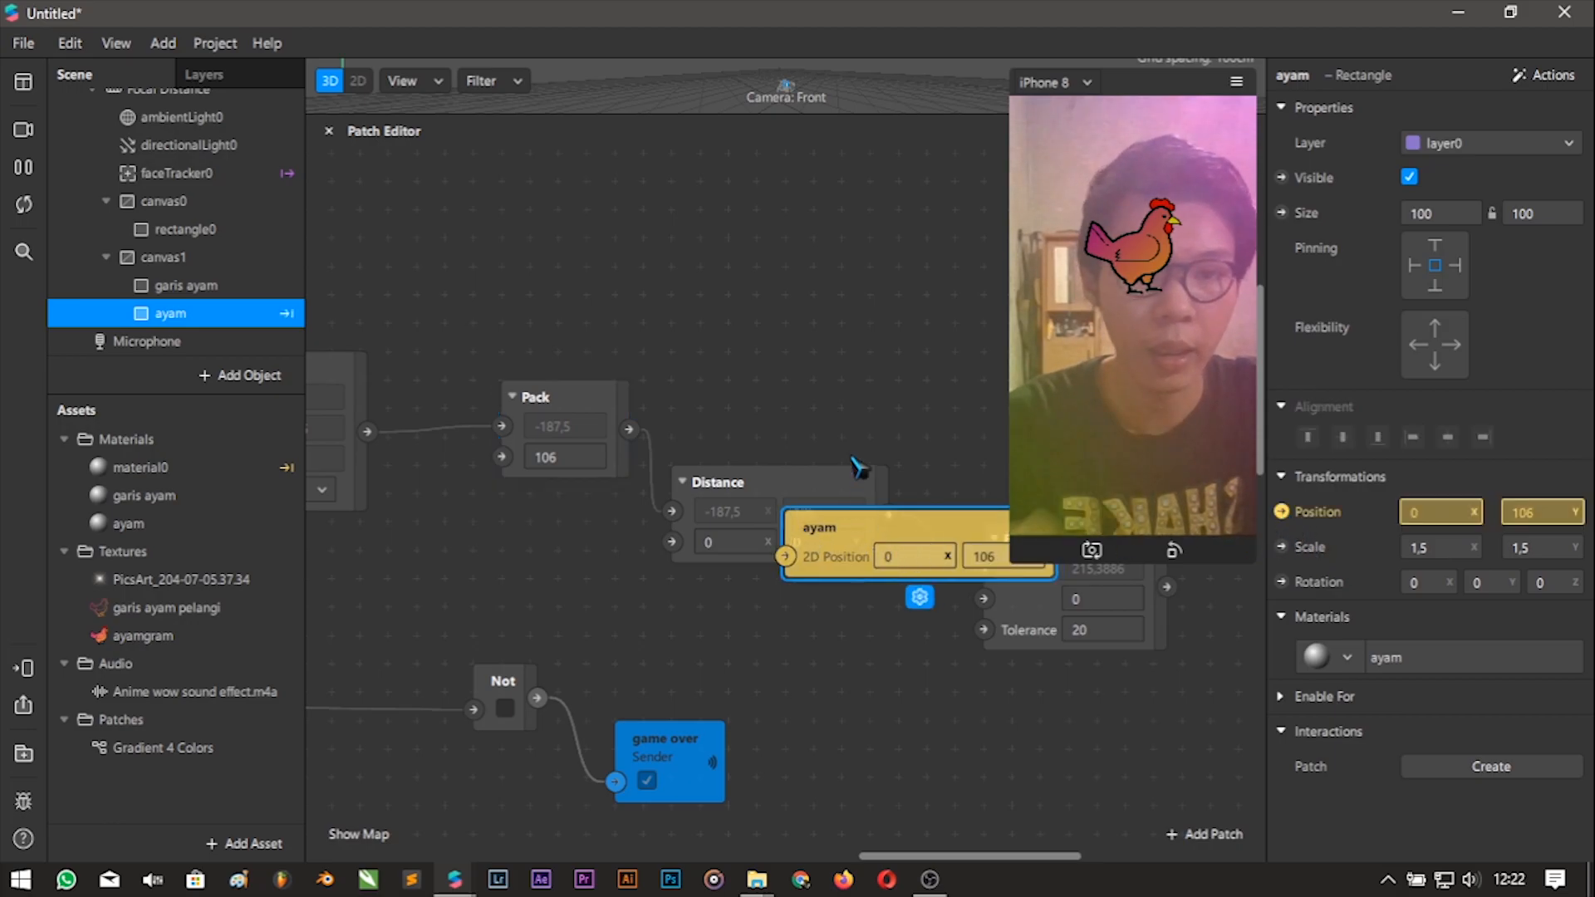
left_click_drag(629, 430, 701, 341)
scroll(789, 506, "down", 3)
scroll(789, 507, "down", 3)
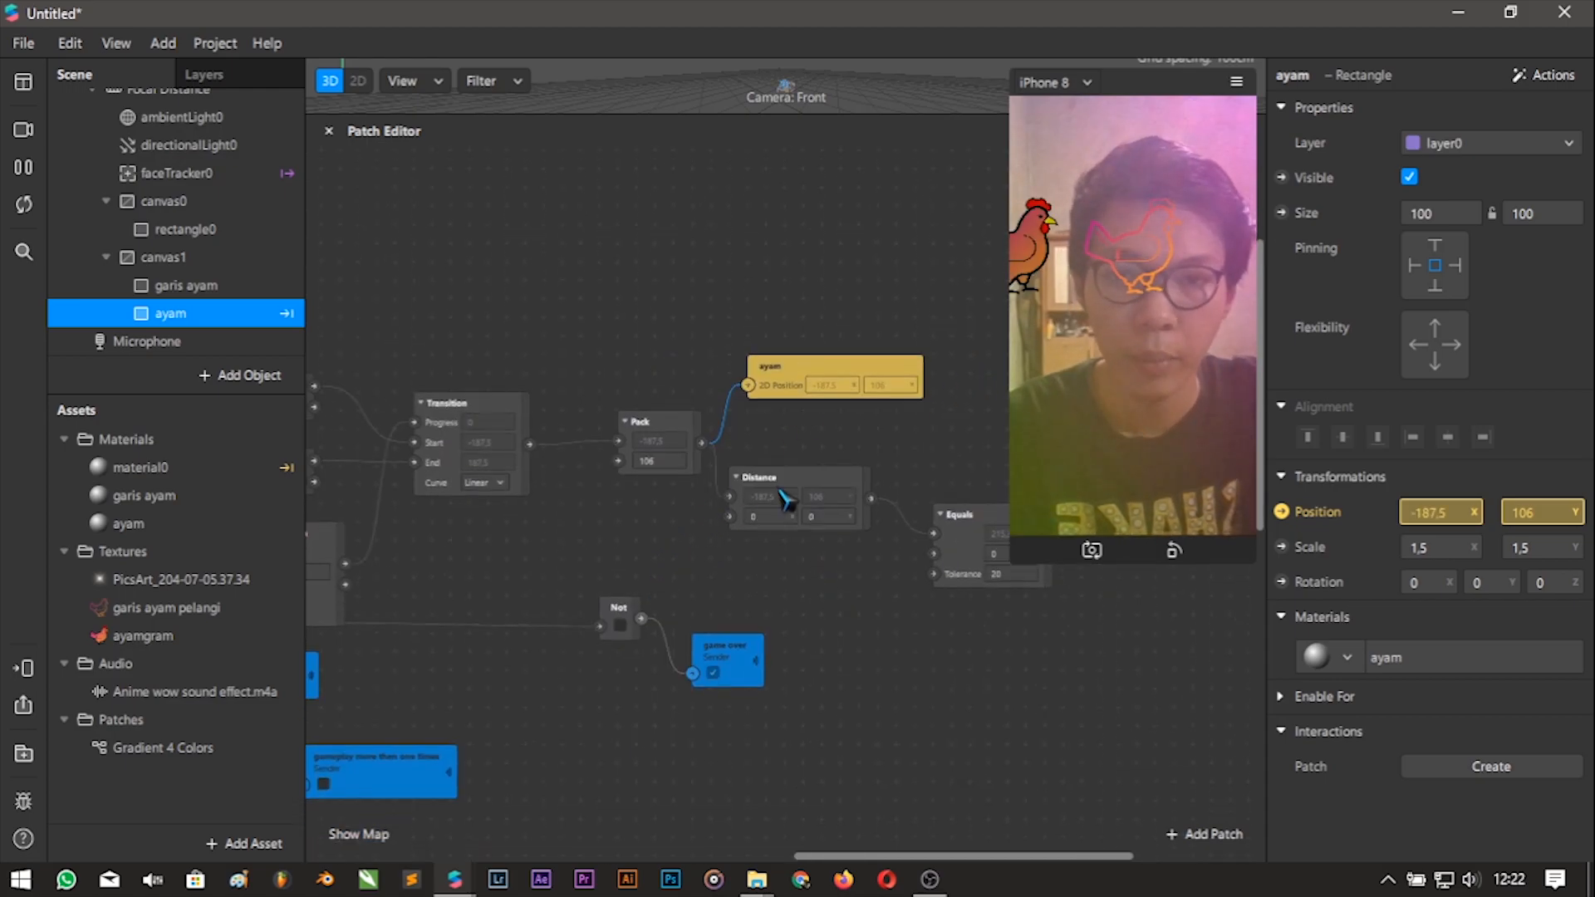
Add an And patch and connect the Equals output to its first input and the Not output to its second.
scroll(631, 482, "right", 4)
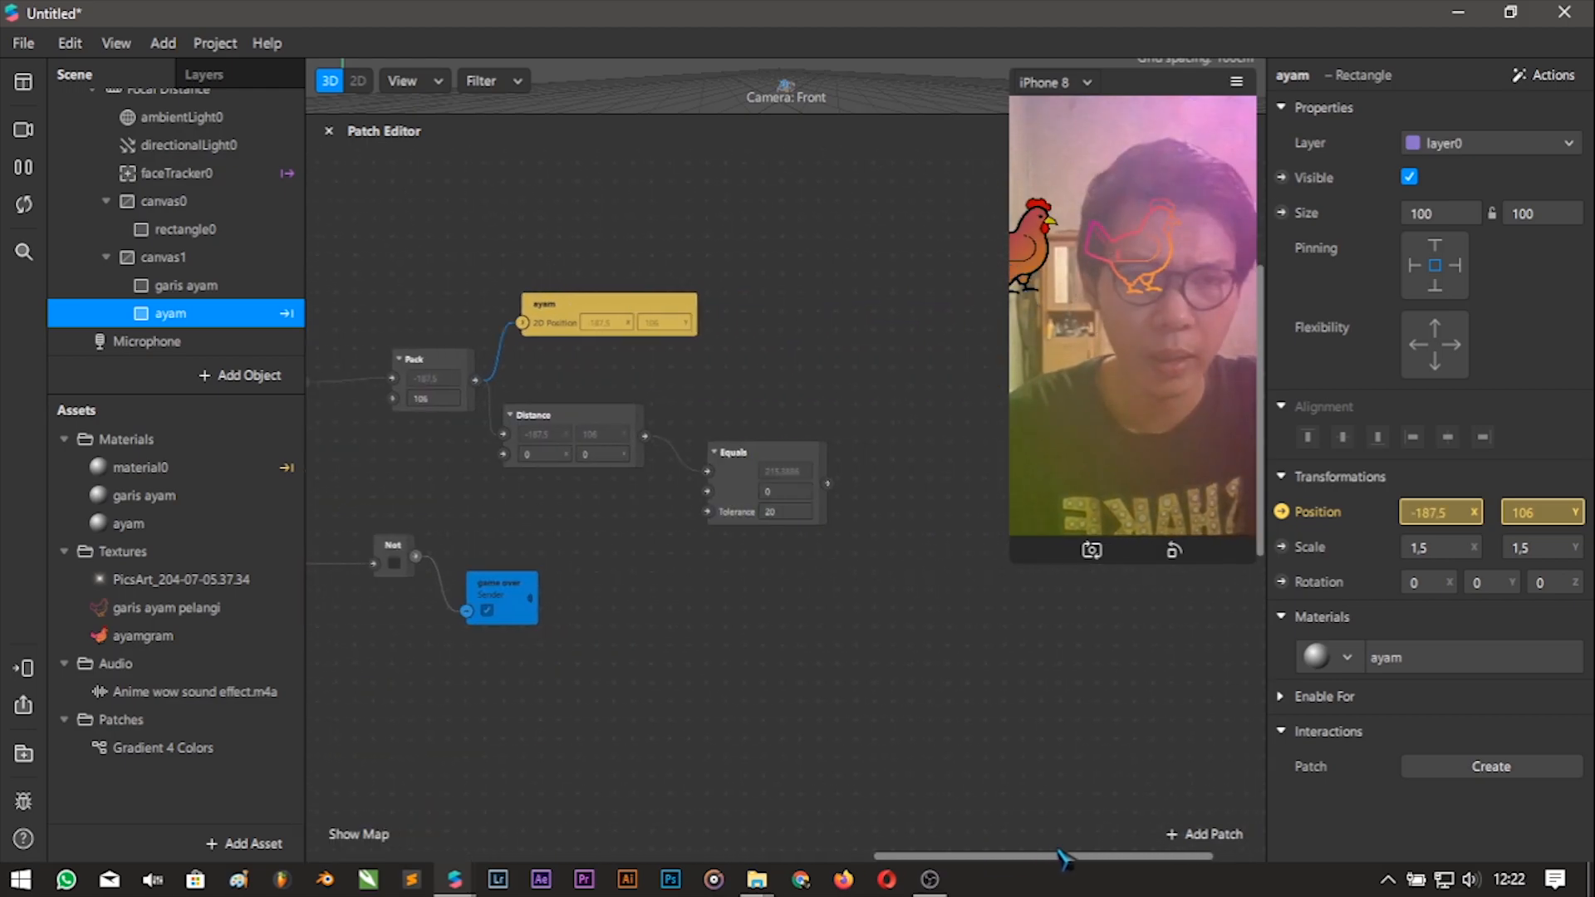
scroll(894, 604, "right", 2)
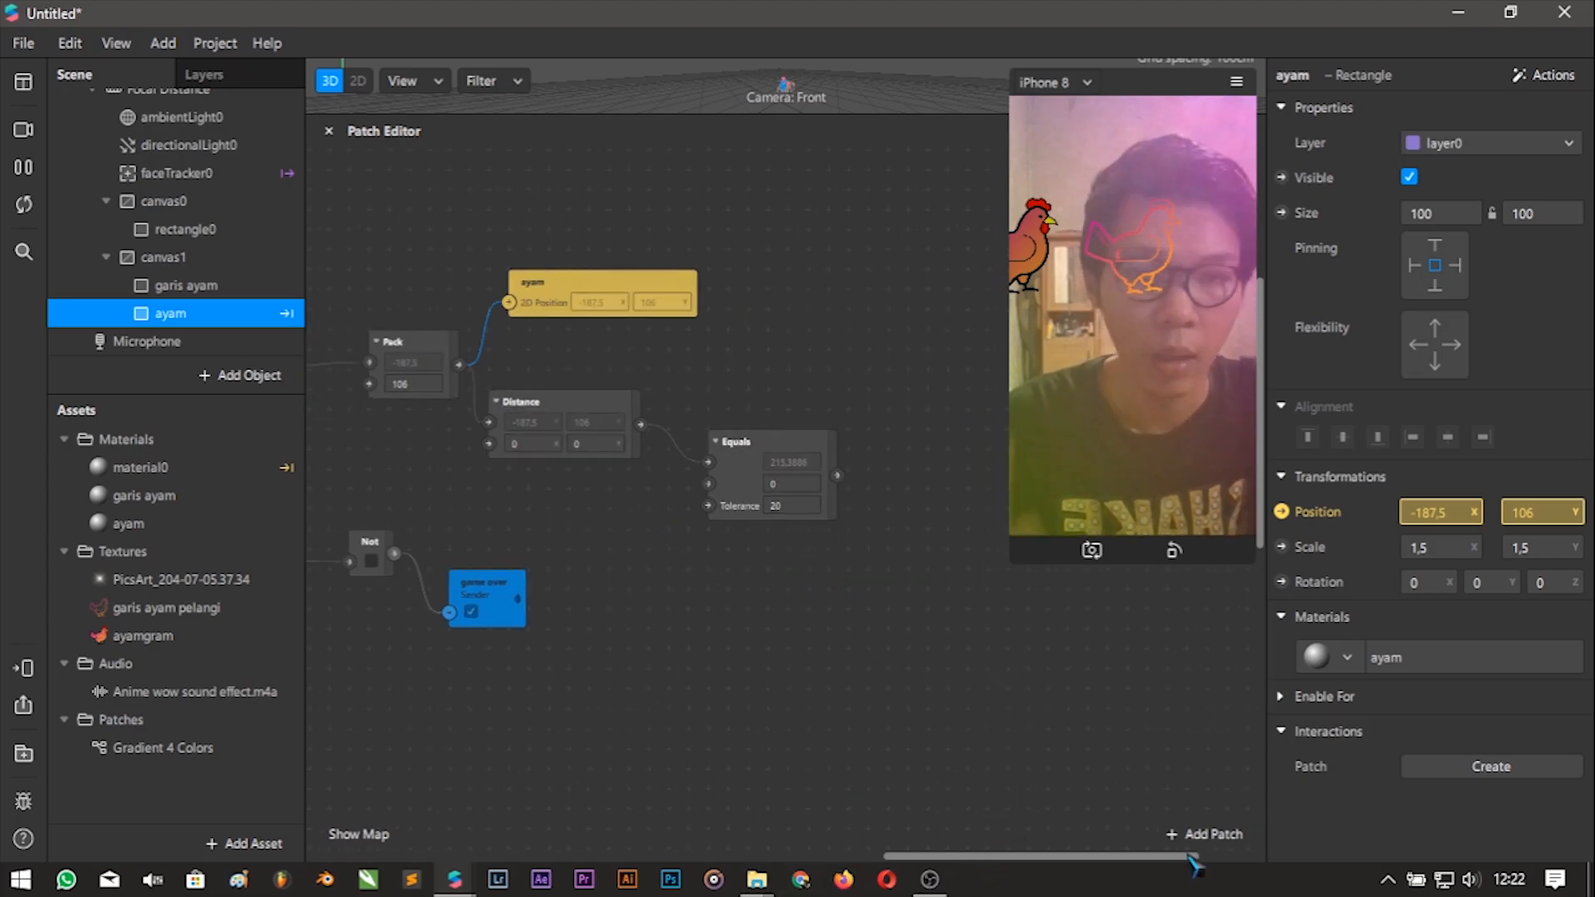
left_click(1215, 835)
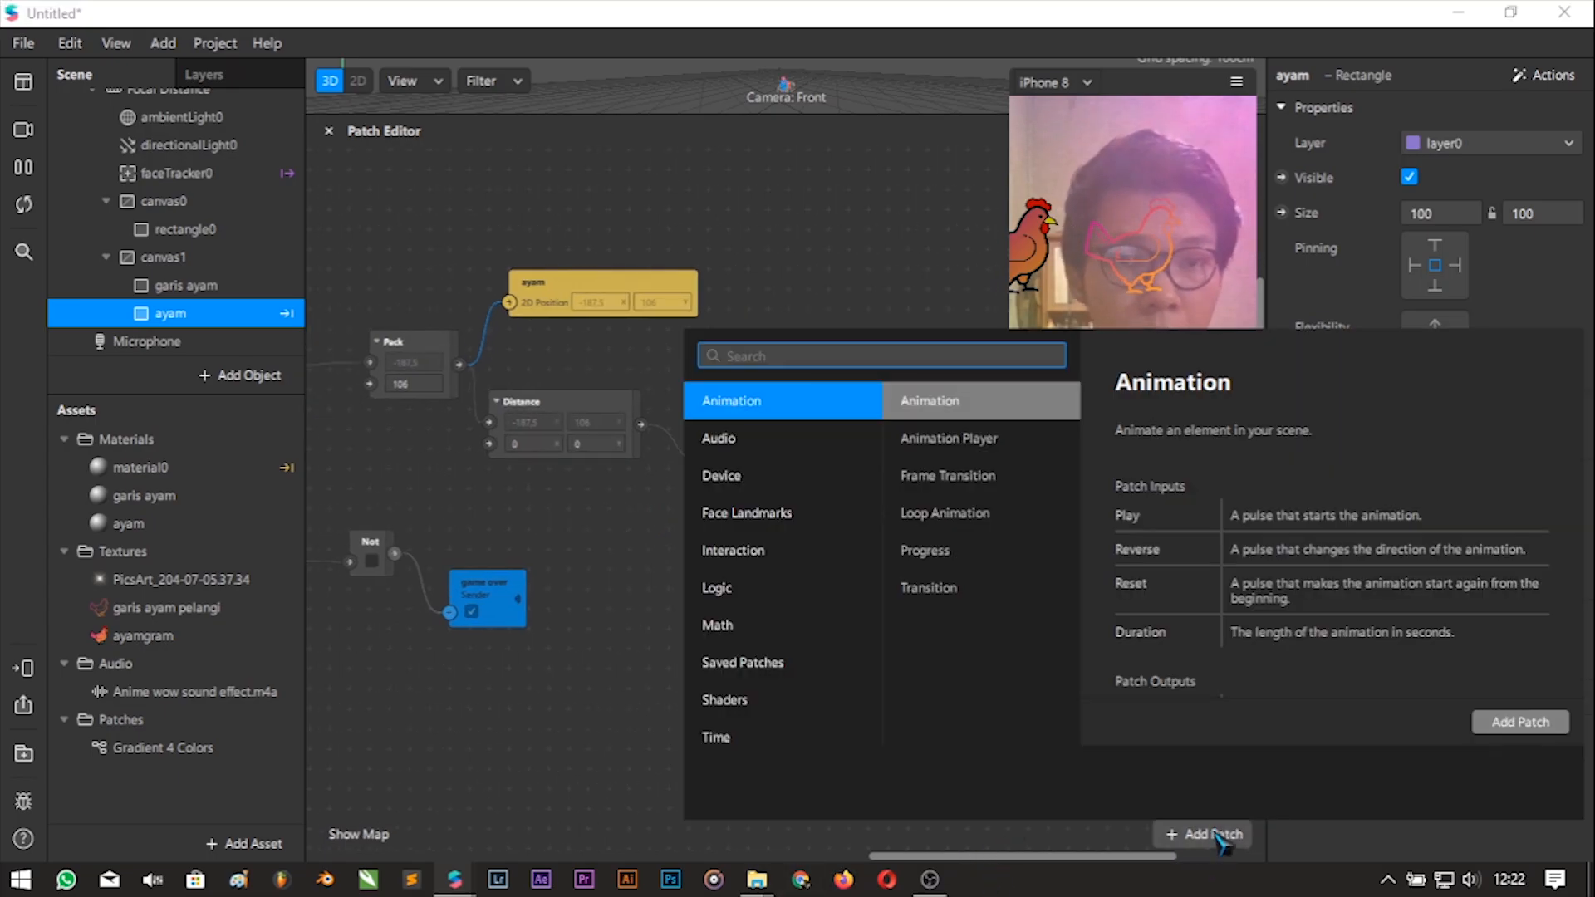
type("and")
key("Return")
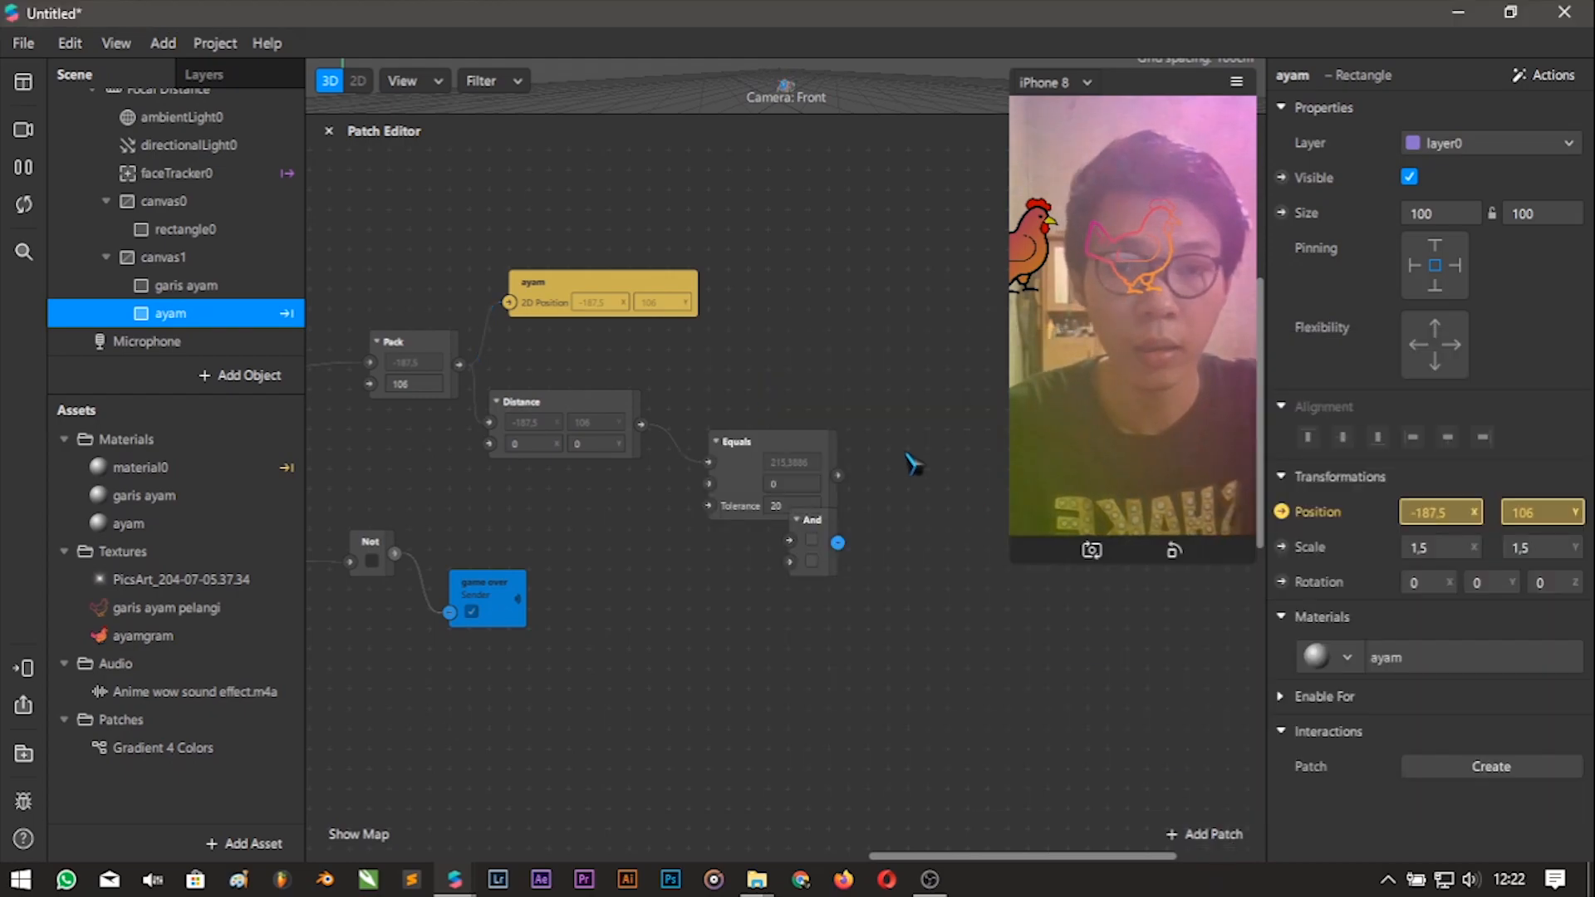
left_click_drag(395, 553, 821, 644)
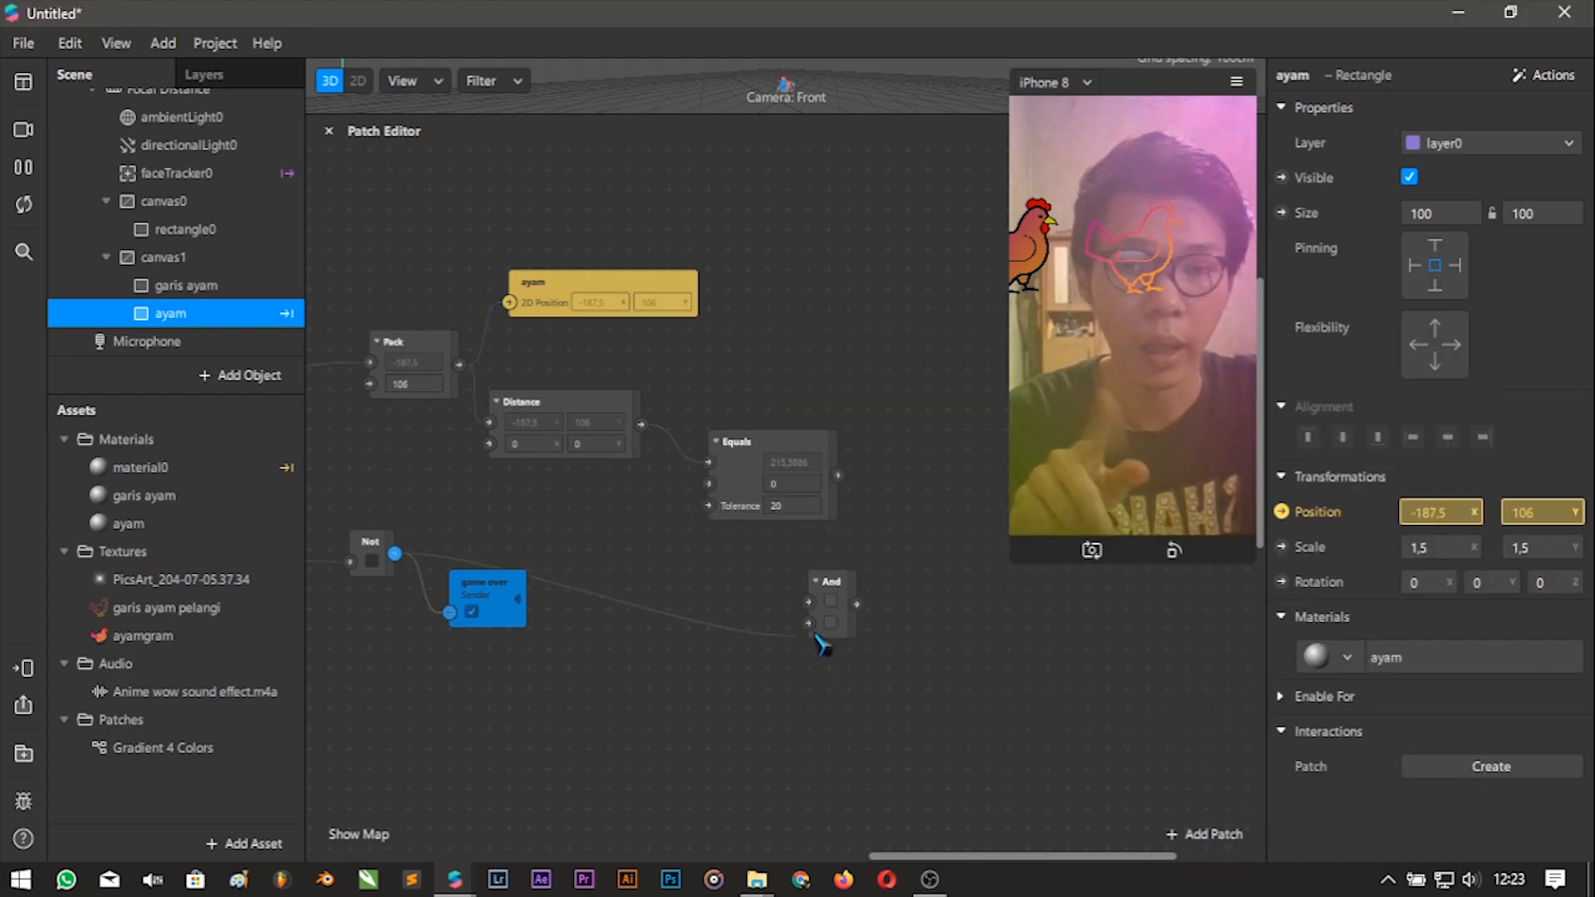
left_click_drag(831, 581, 911, 581)
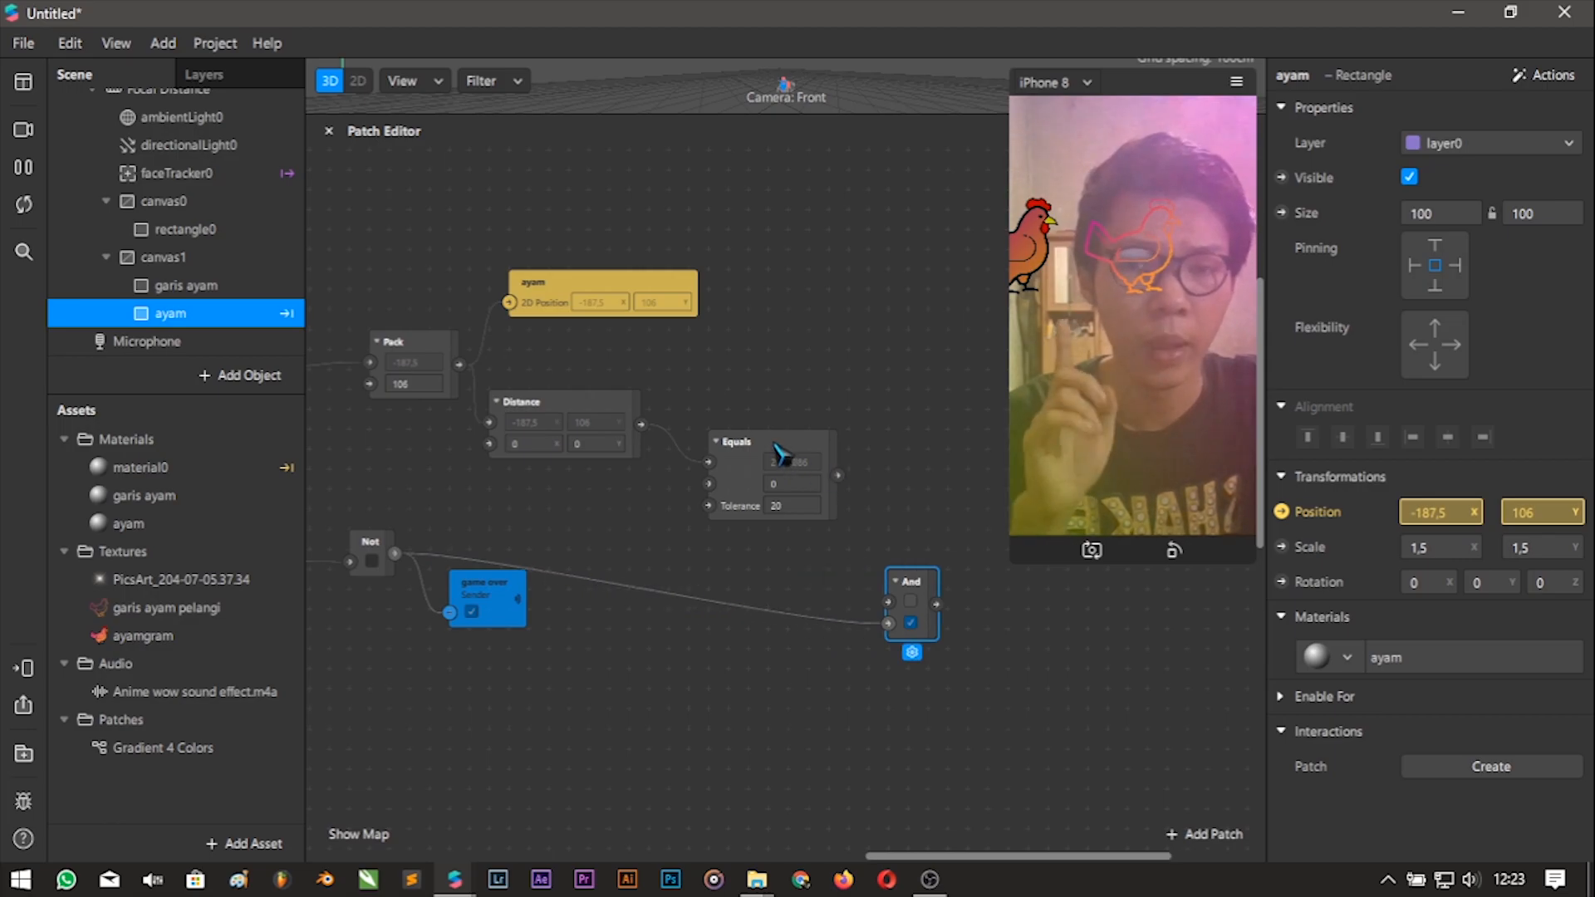
left_click_drag(838, 475, 888, 601)
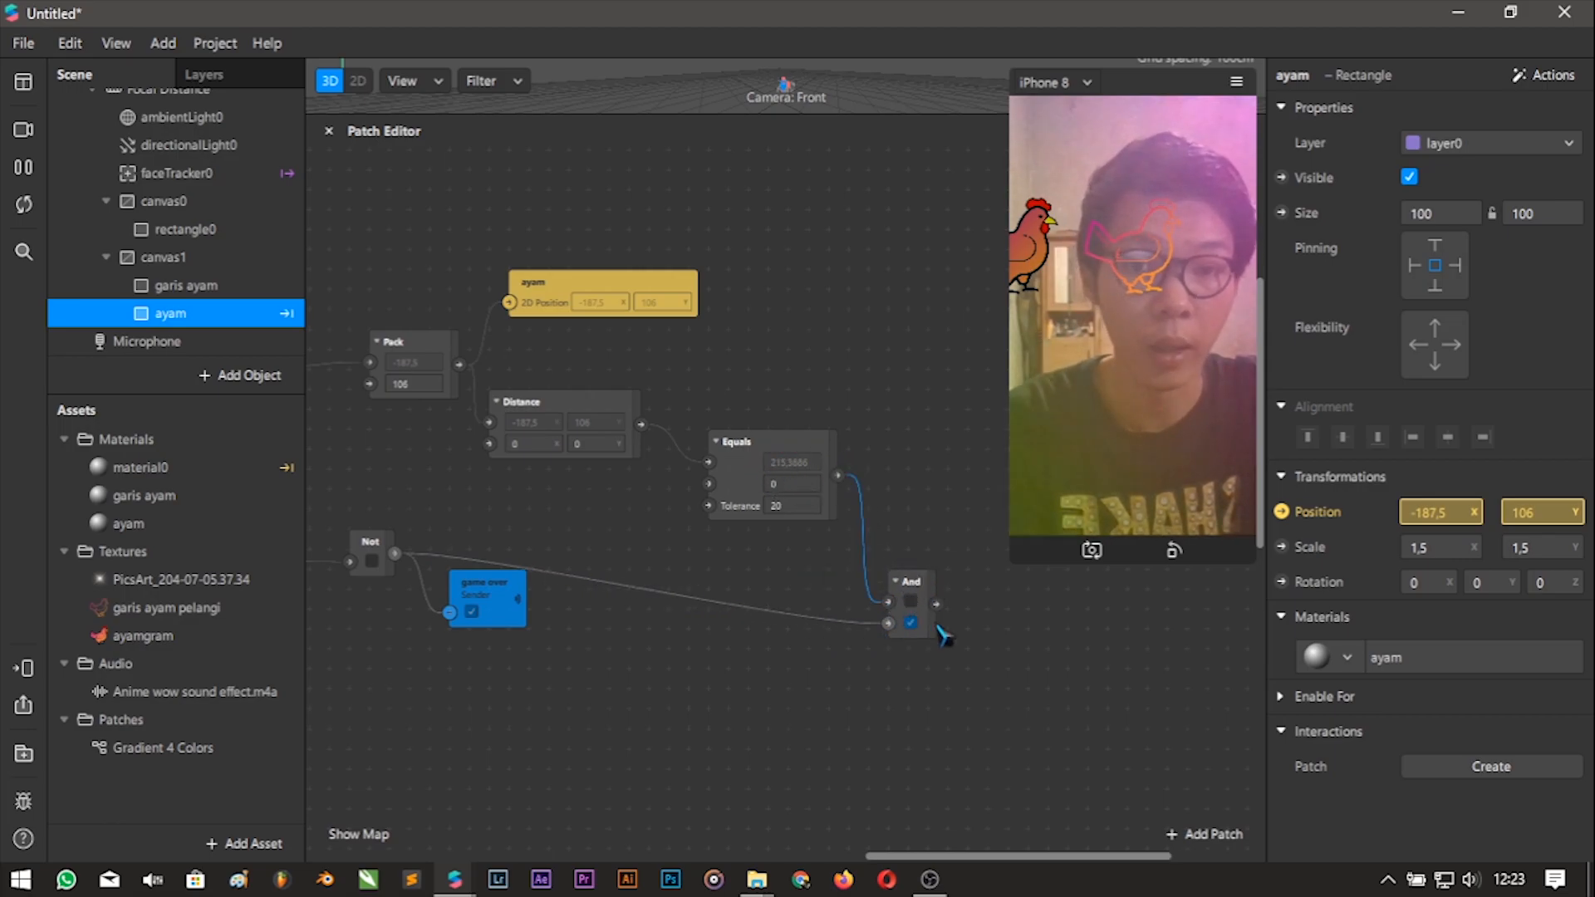
Add a Sender patch below the And patch and set its type to Boolean.
scroll(942, 635, "right", 4)
left_click(1206, 835)
type("send")
key("Return")
left_click_drag(828, 522, 828, 703)
left_click(843, 752)
left_click(875, 579)
Name the new sender "game win/lose" and connect the And patch's output to it.
double_click(827, 702)
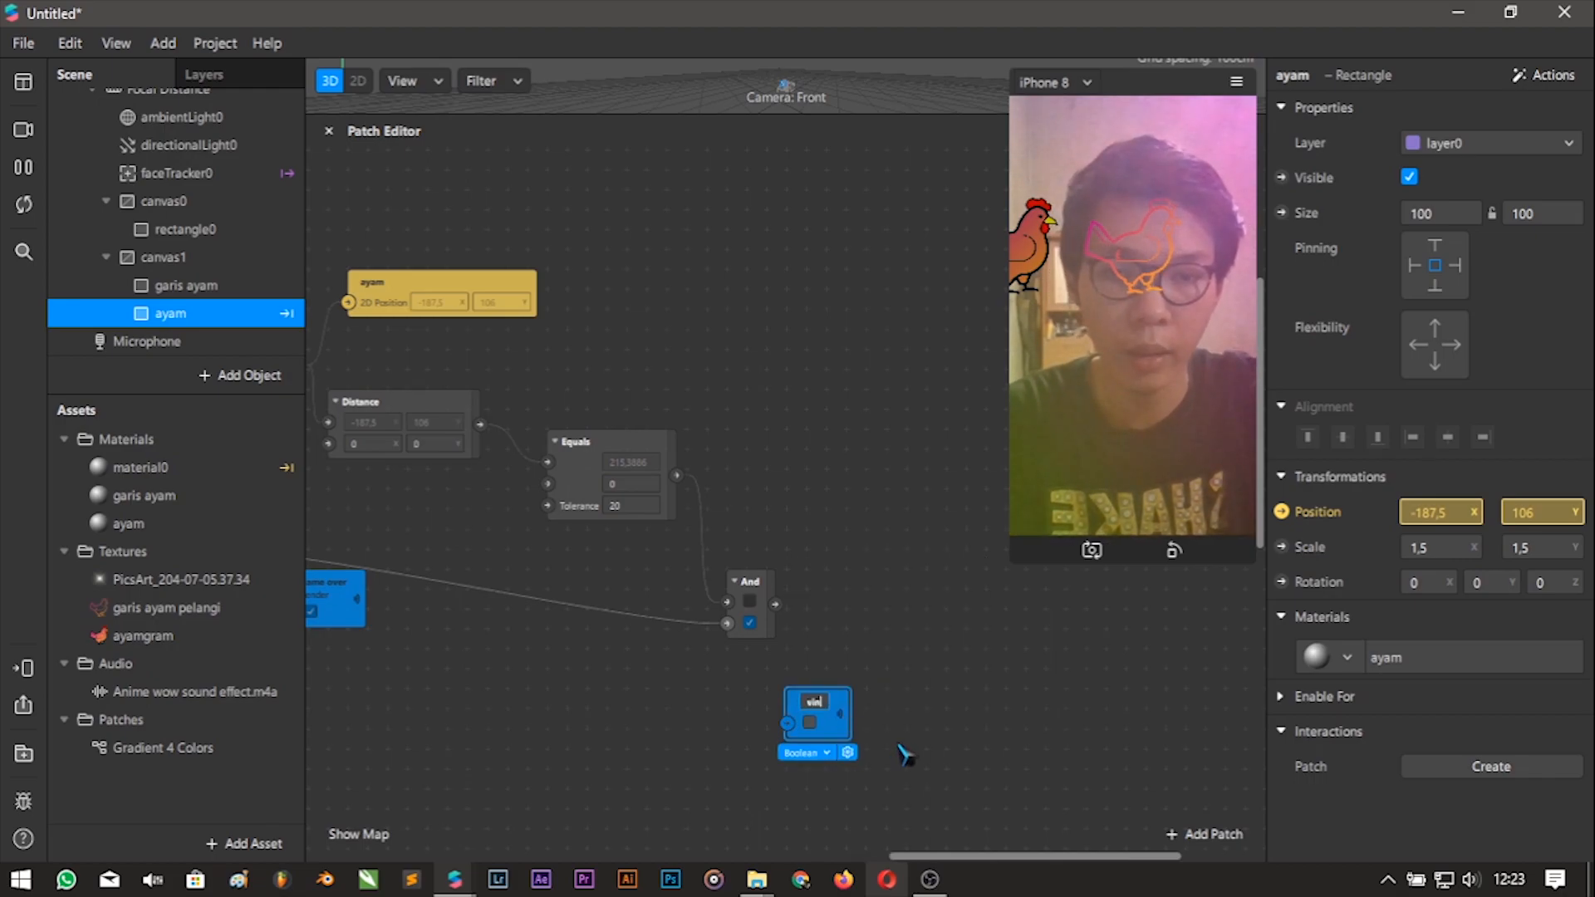
type("game win/lose")
key("Return")
scroll(882, 741, "down", 1)
left_click_drag(861, 696, 904, 715)
left_click_drag(776, 584, 829, 731)
Add an If Then Else patch beside the game win/lose sender.
scroll(1007, 730, "right", 1)
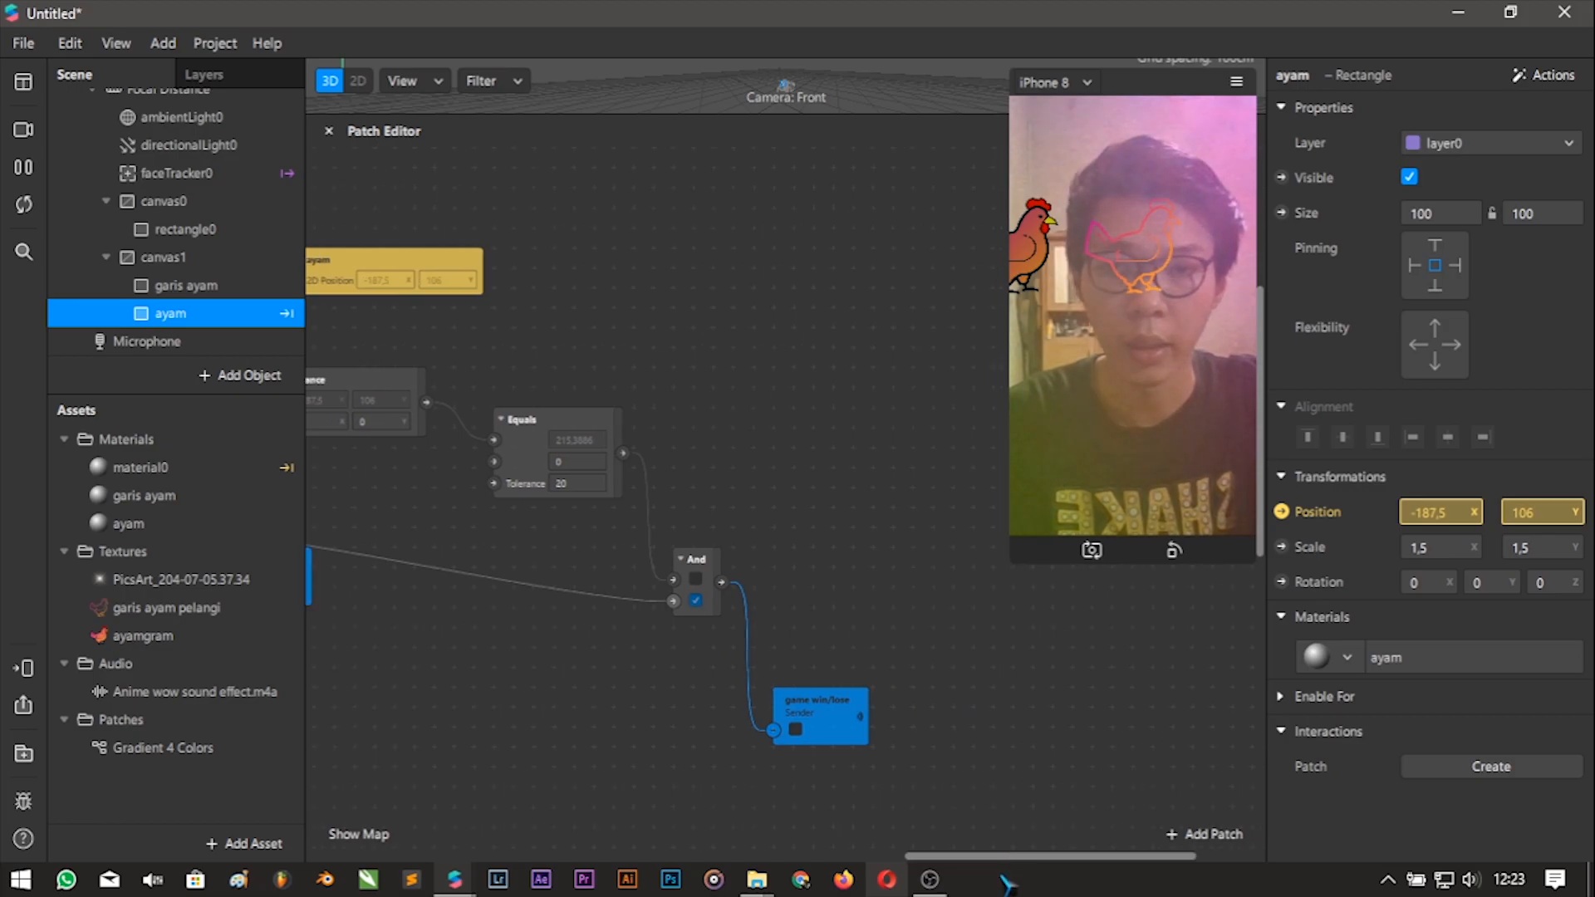
left_click(1212, 835)
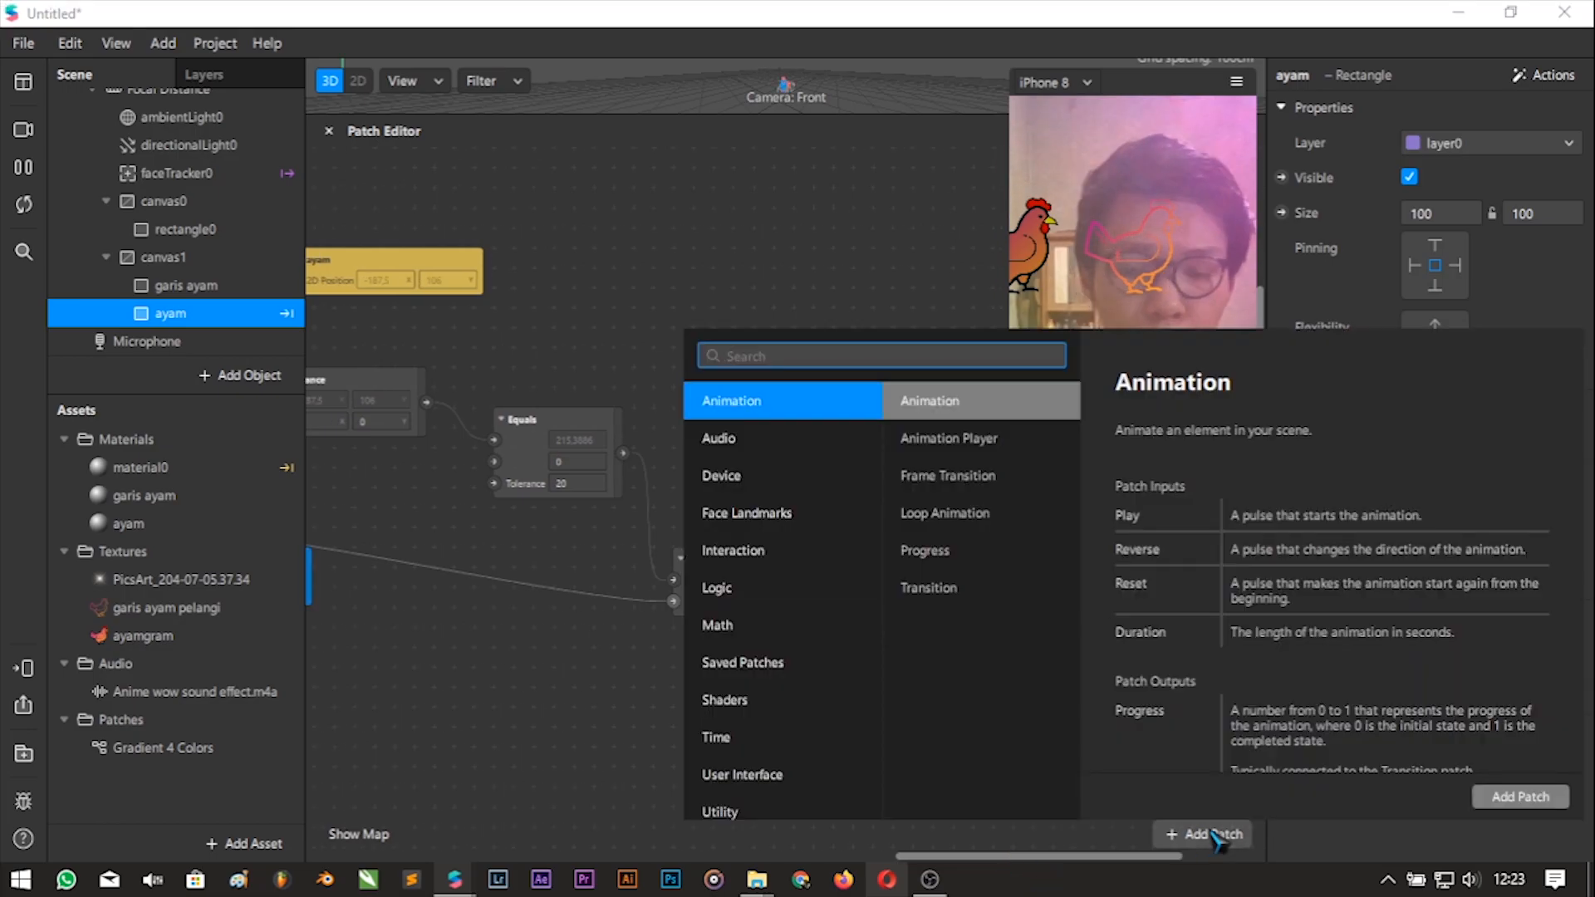
type("if")
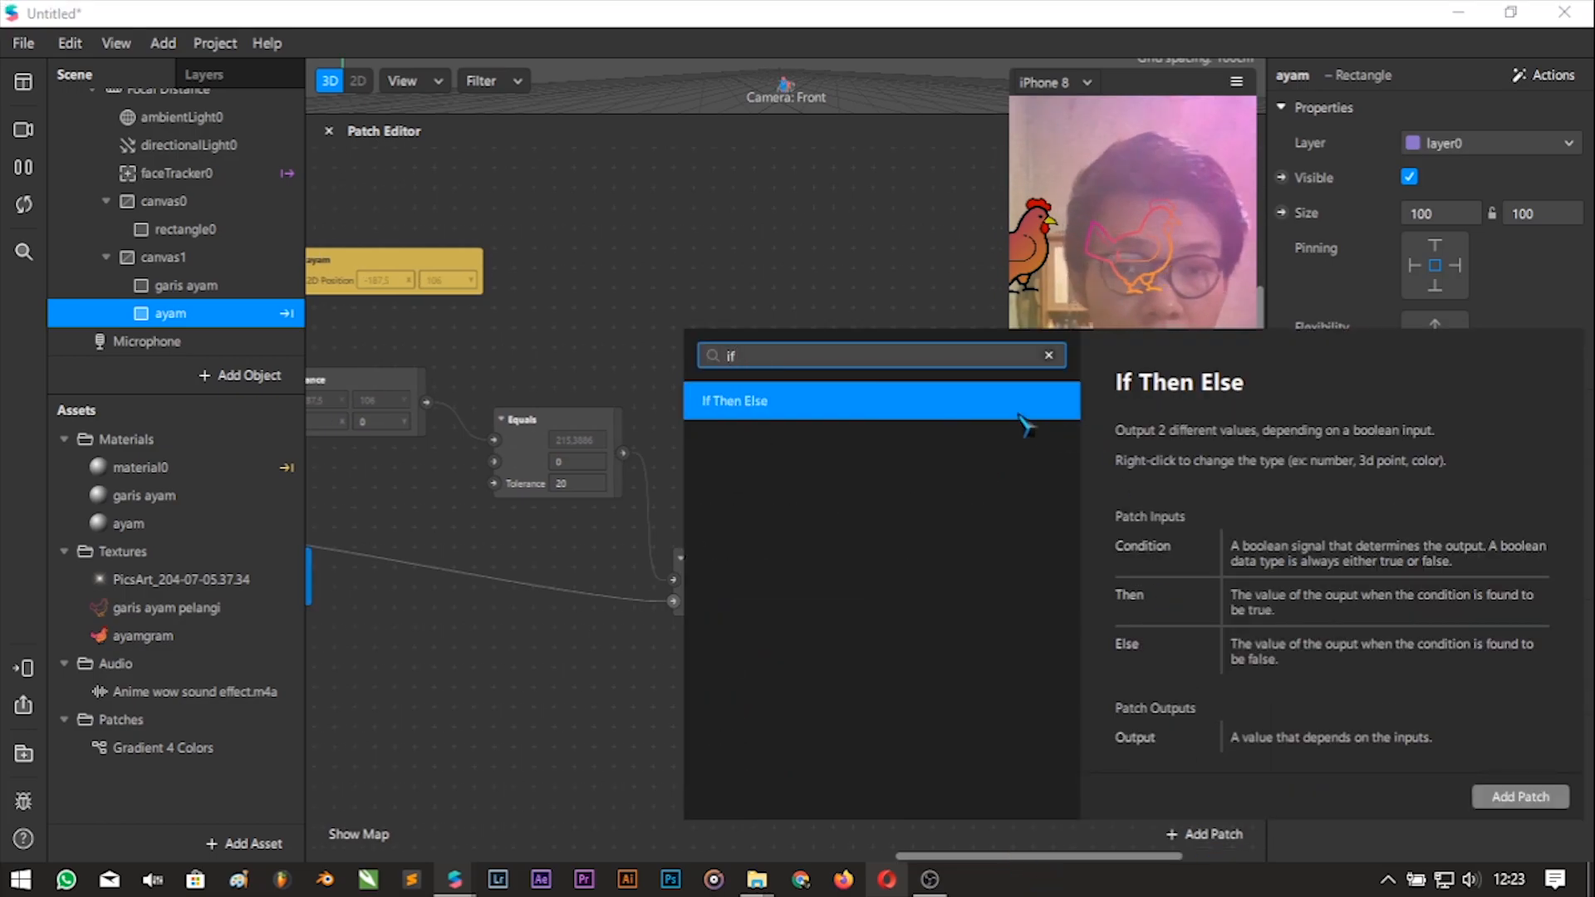
double_click(961, 400)
left_click_drag(1026, 875, 1031, 875)
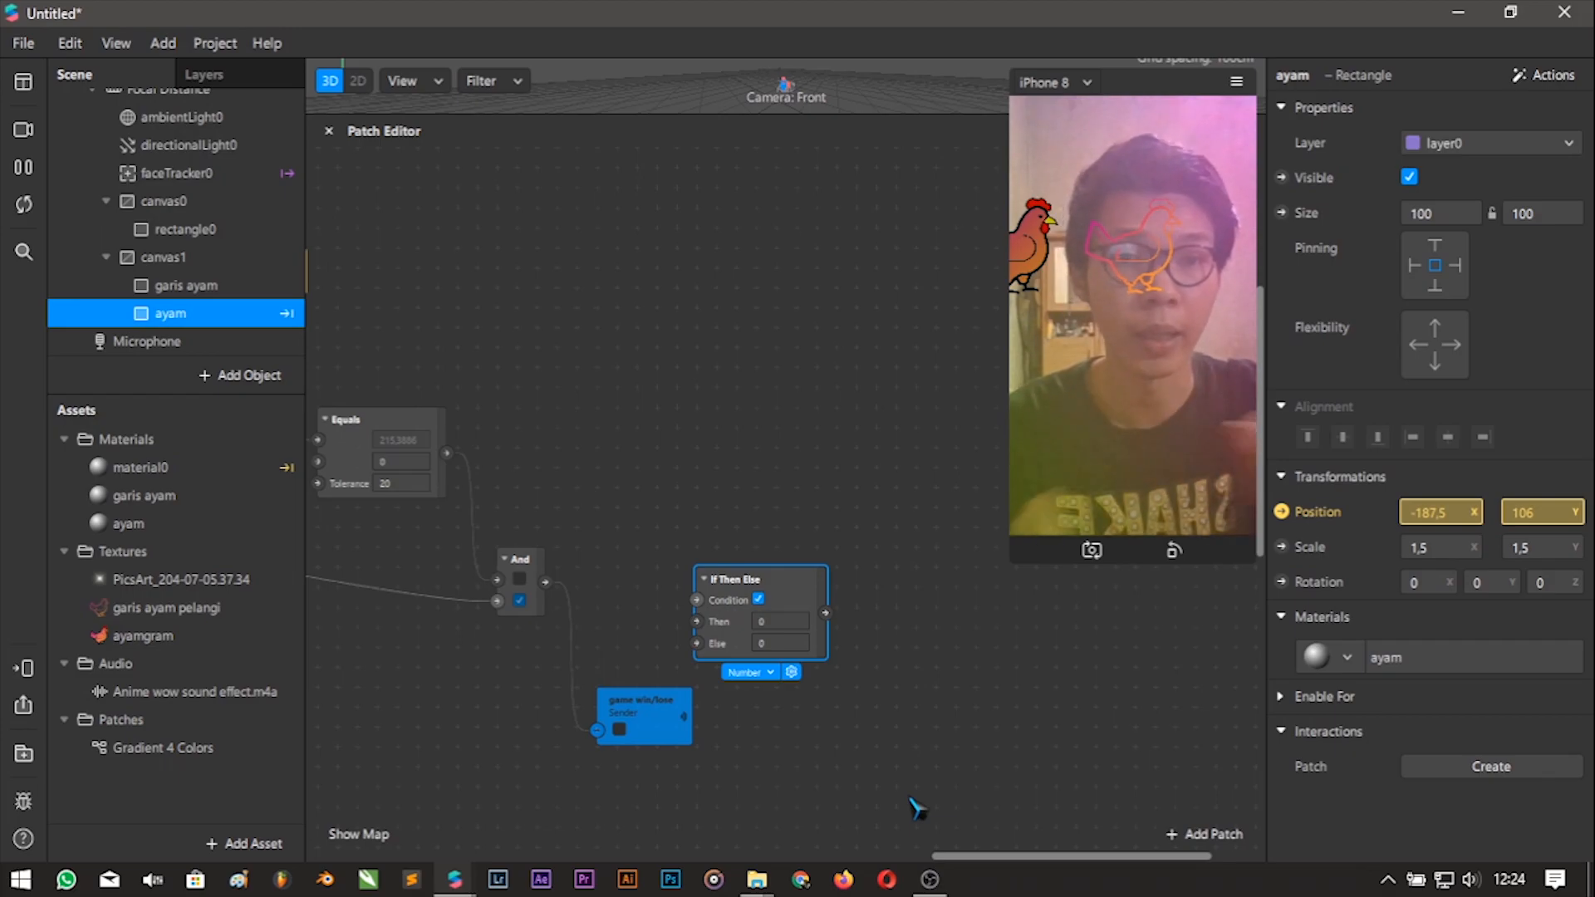
Add a particle system to the scene, create a patch for its Birthrate, and place it beside the If Then Else patch.
left_click(245, 376)
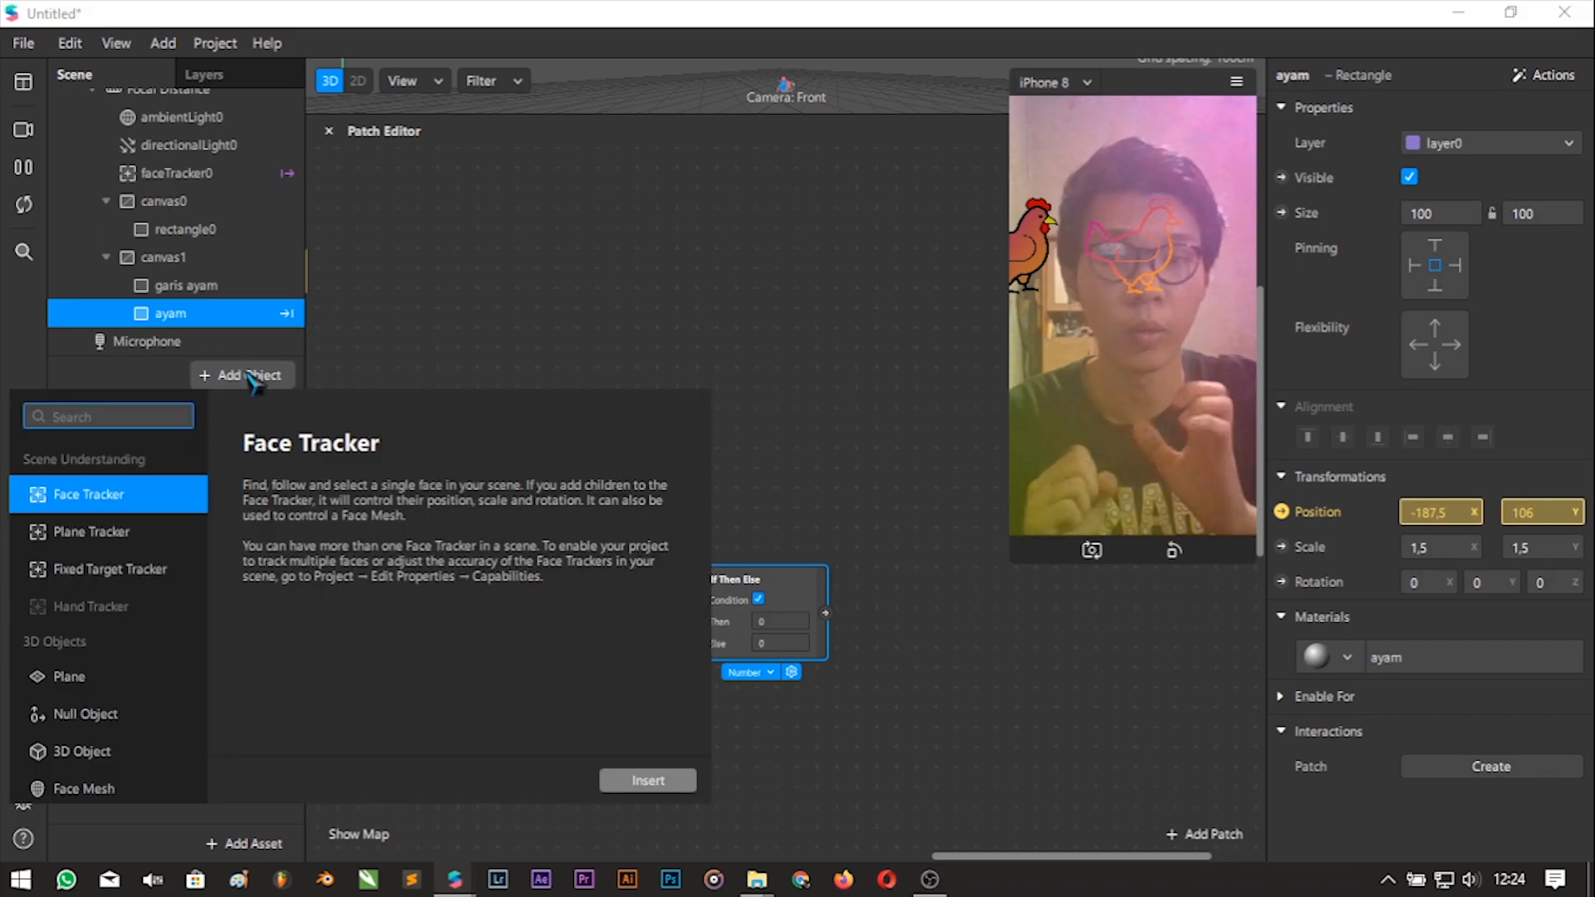
type("em")
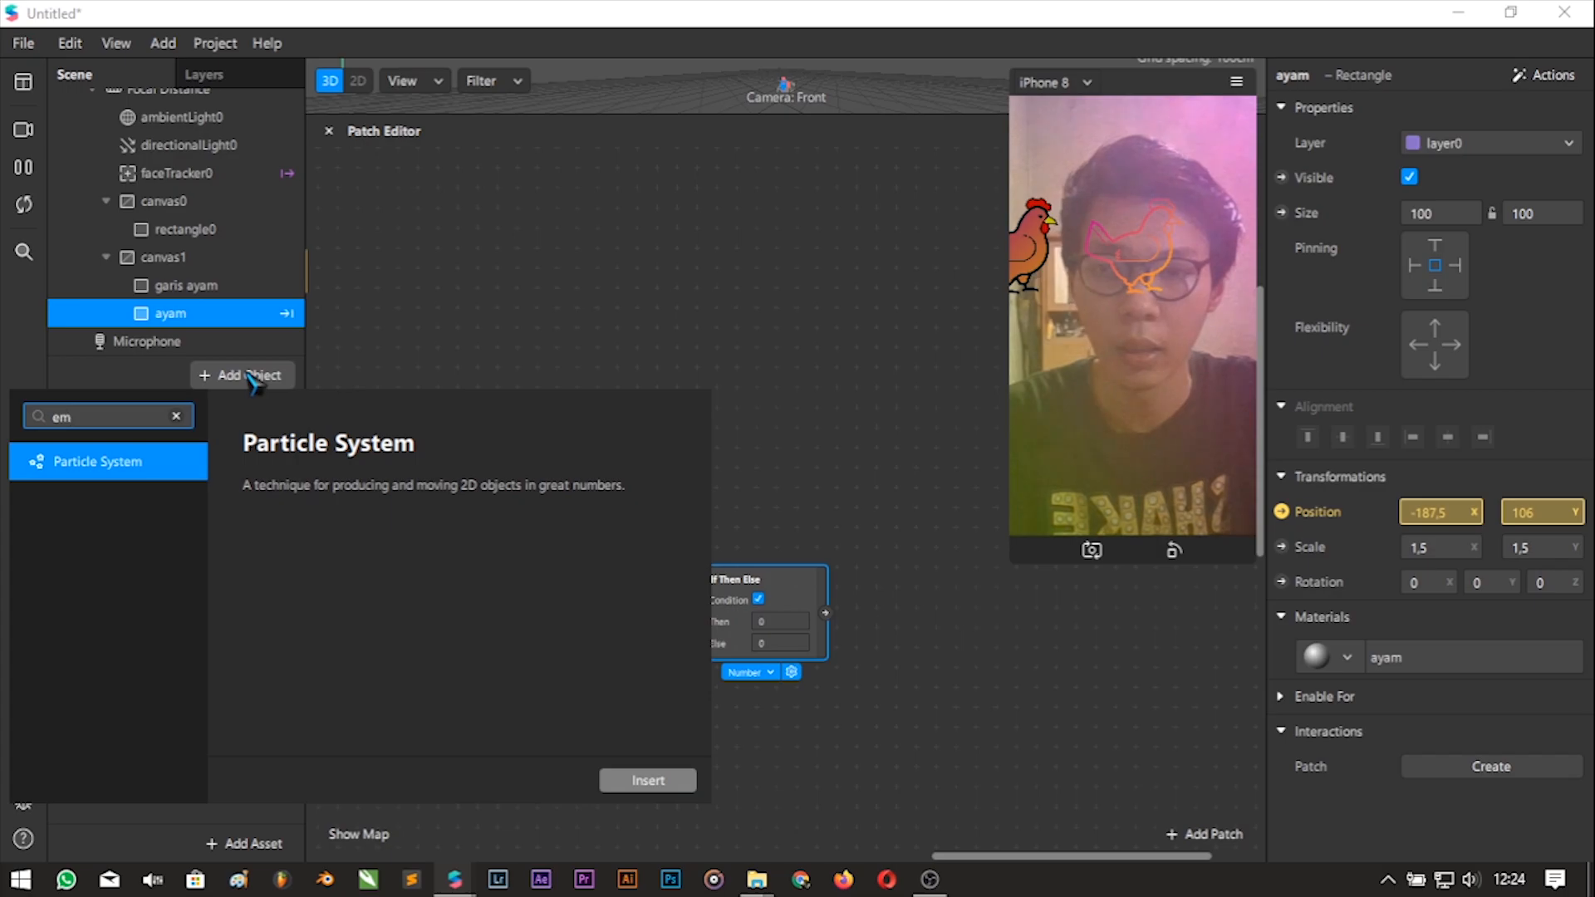
key("Return")
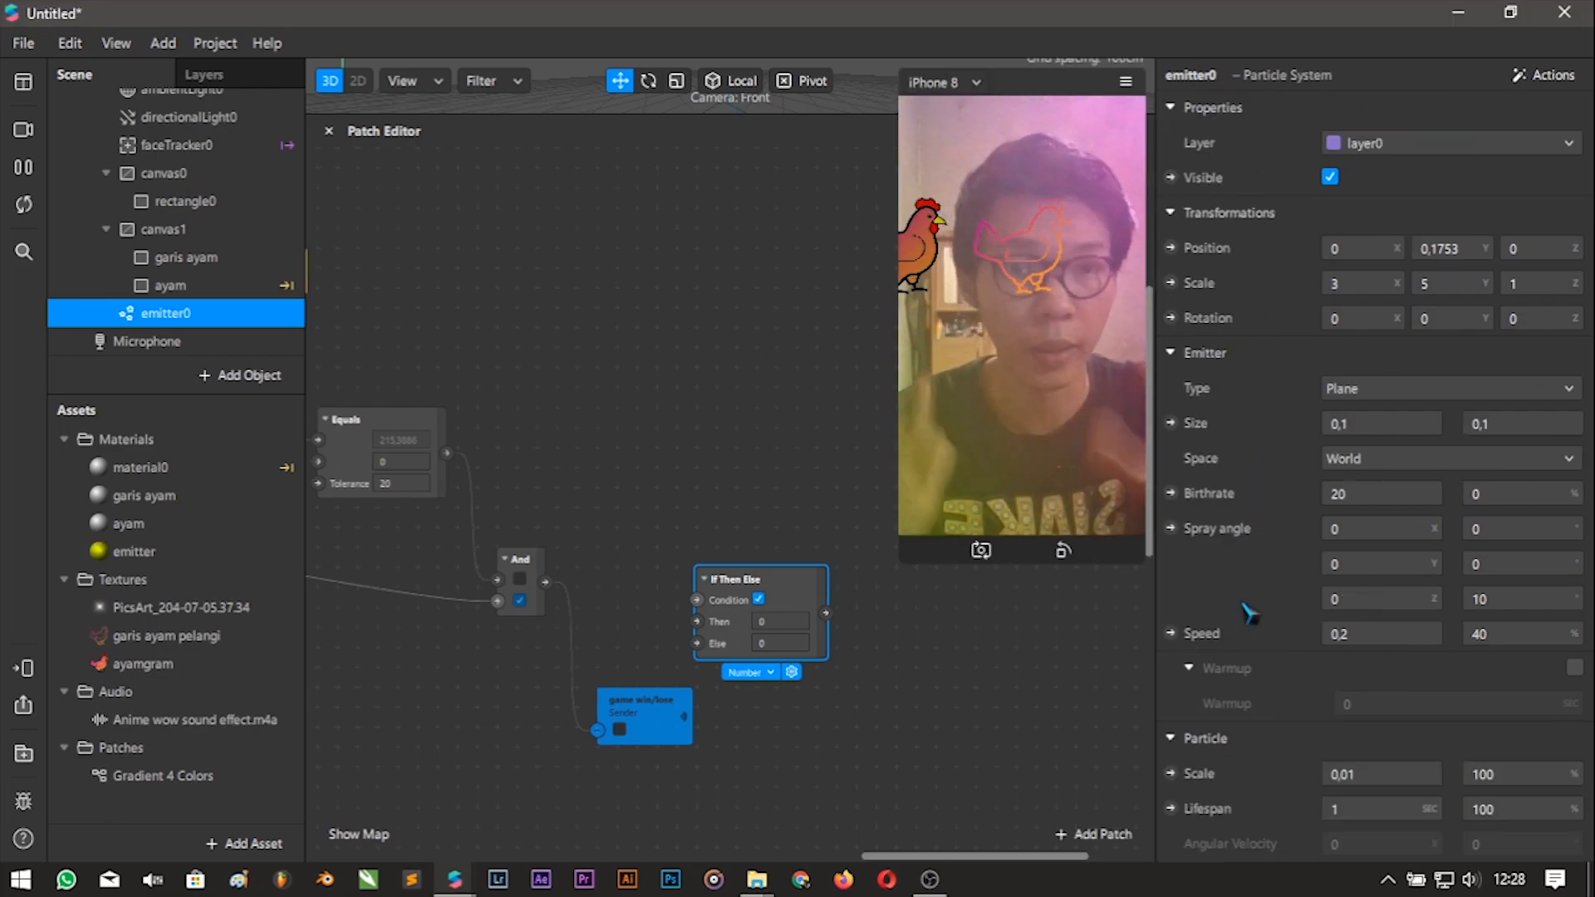
left_click(1171, 493)
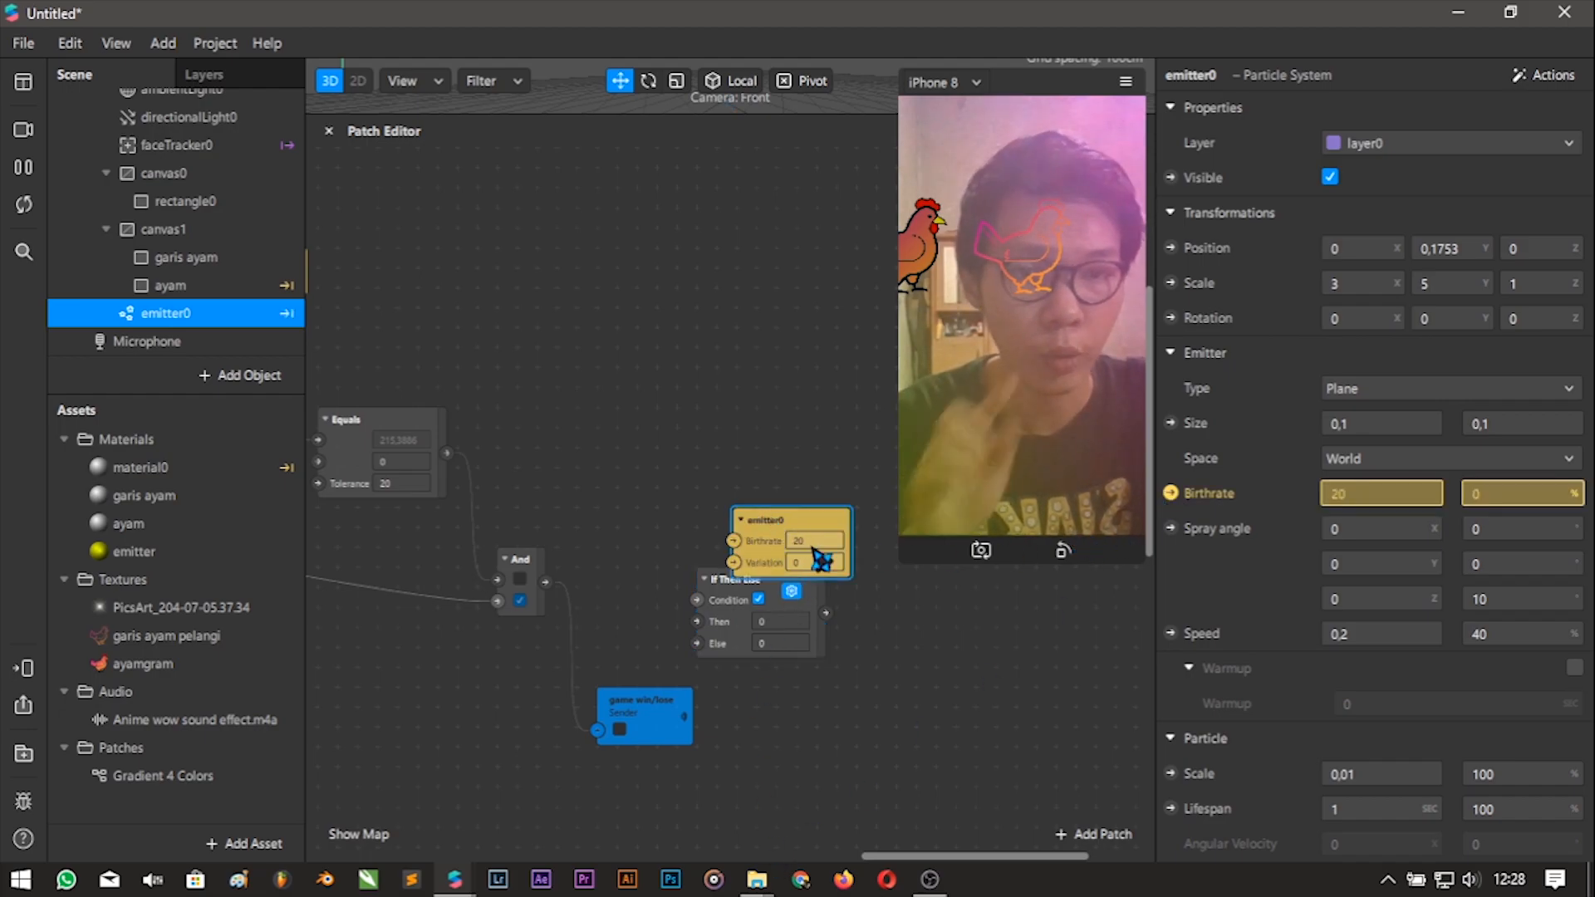
left_click_drag(754, 545, 956, 643)
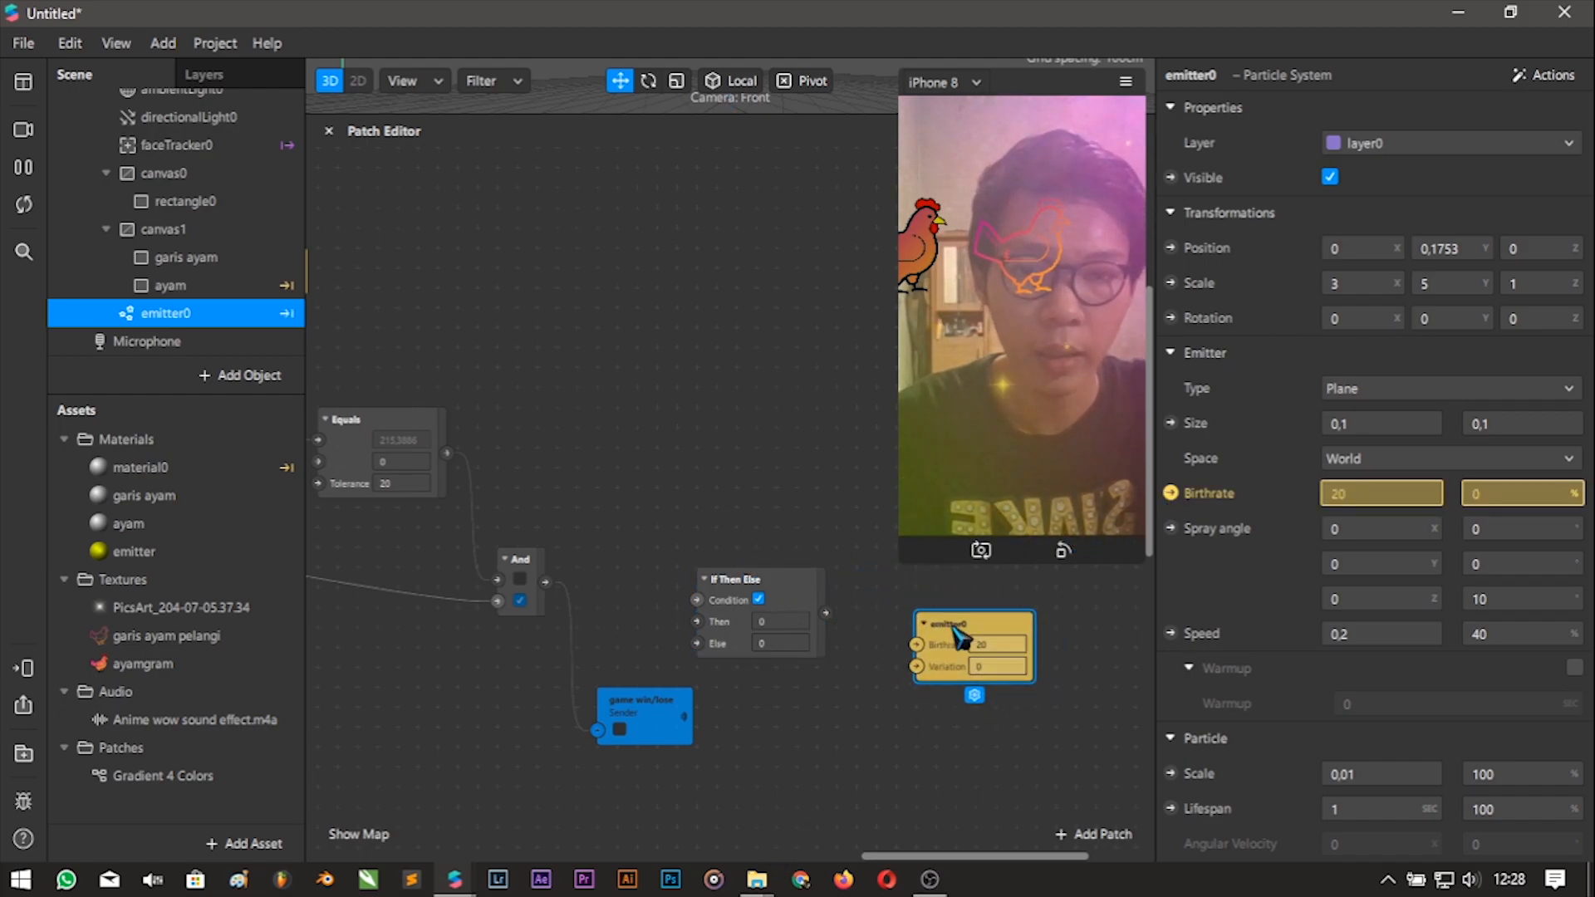
Set the Then value of the If Then Else patch to 300 and shrink the device preview.
left_click(785, 621)
type("300")
key("Return")
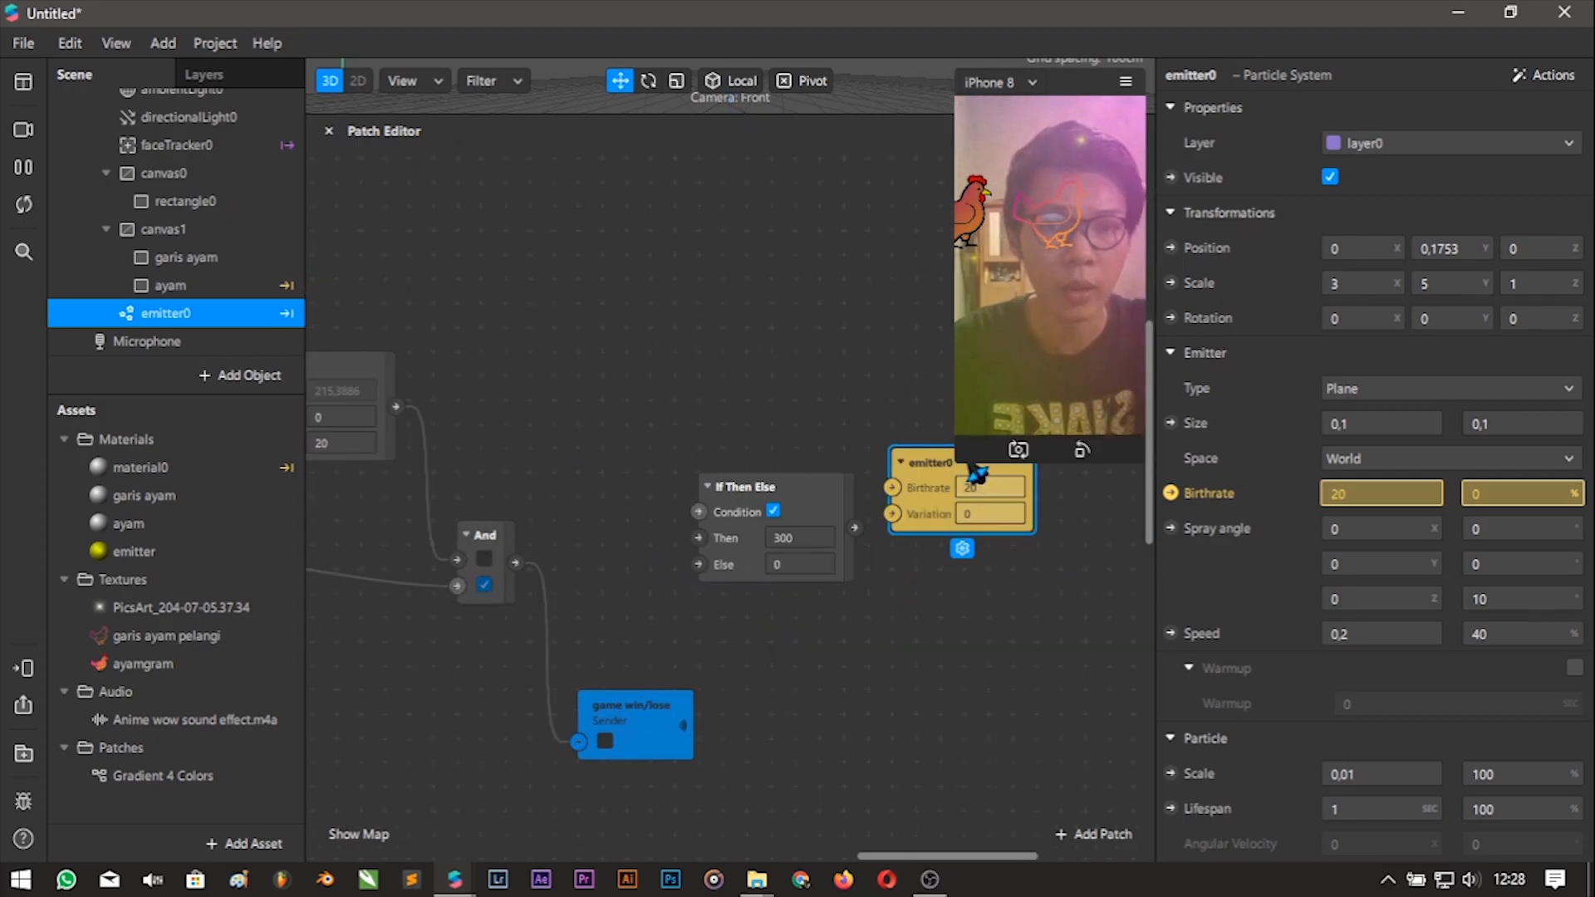
left_click_drag(977, 474, 1046, 349)
scroll(766, 595, "up", 1)
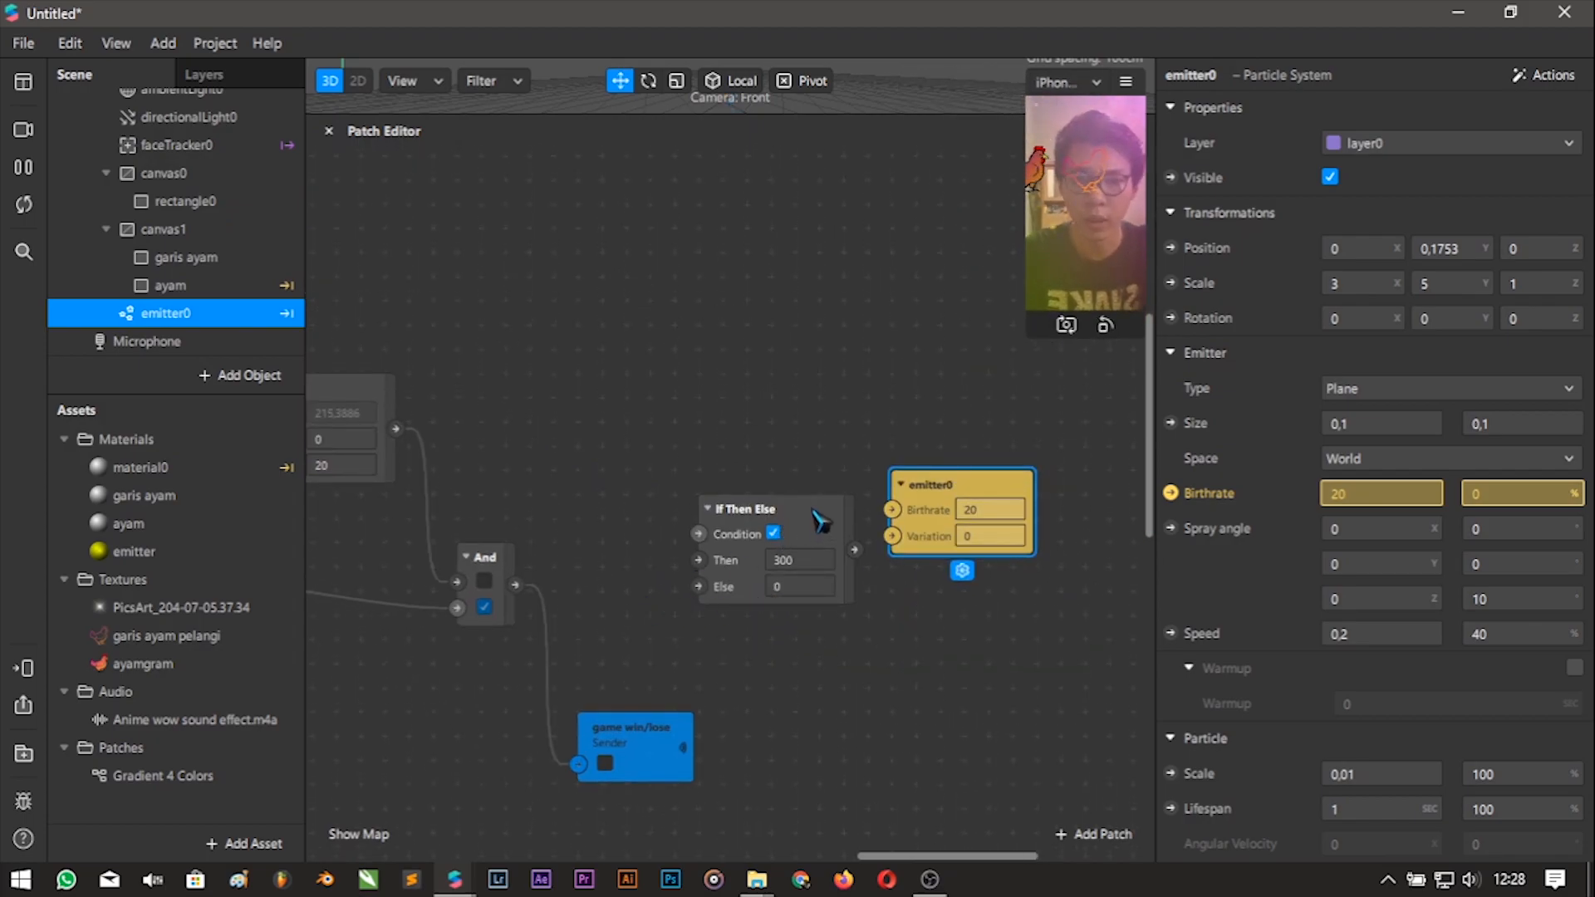
Connect the And output to the If Then Else condition and the If Then Else output to the emitter's Birthrate.
left_click_drag(816, 521, 744, 545)
left_click_drag(515, 585, 628, 559)
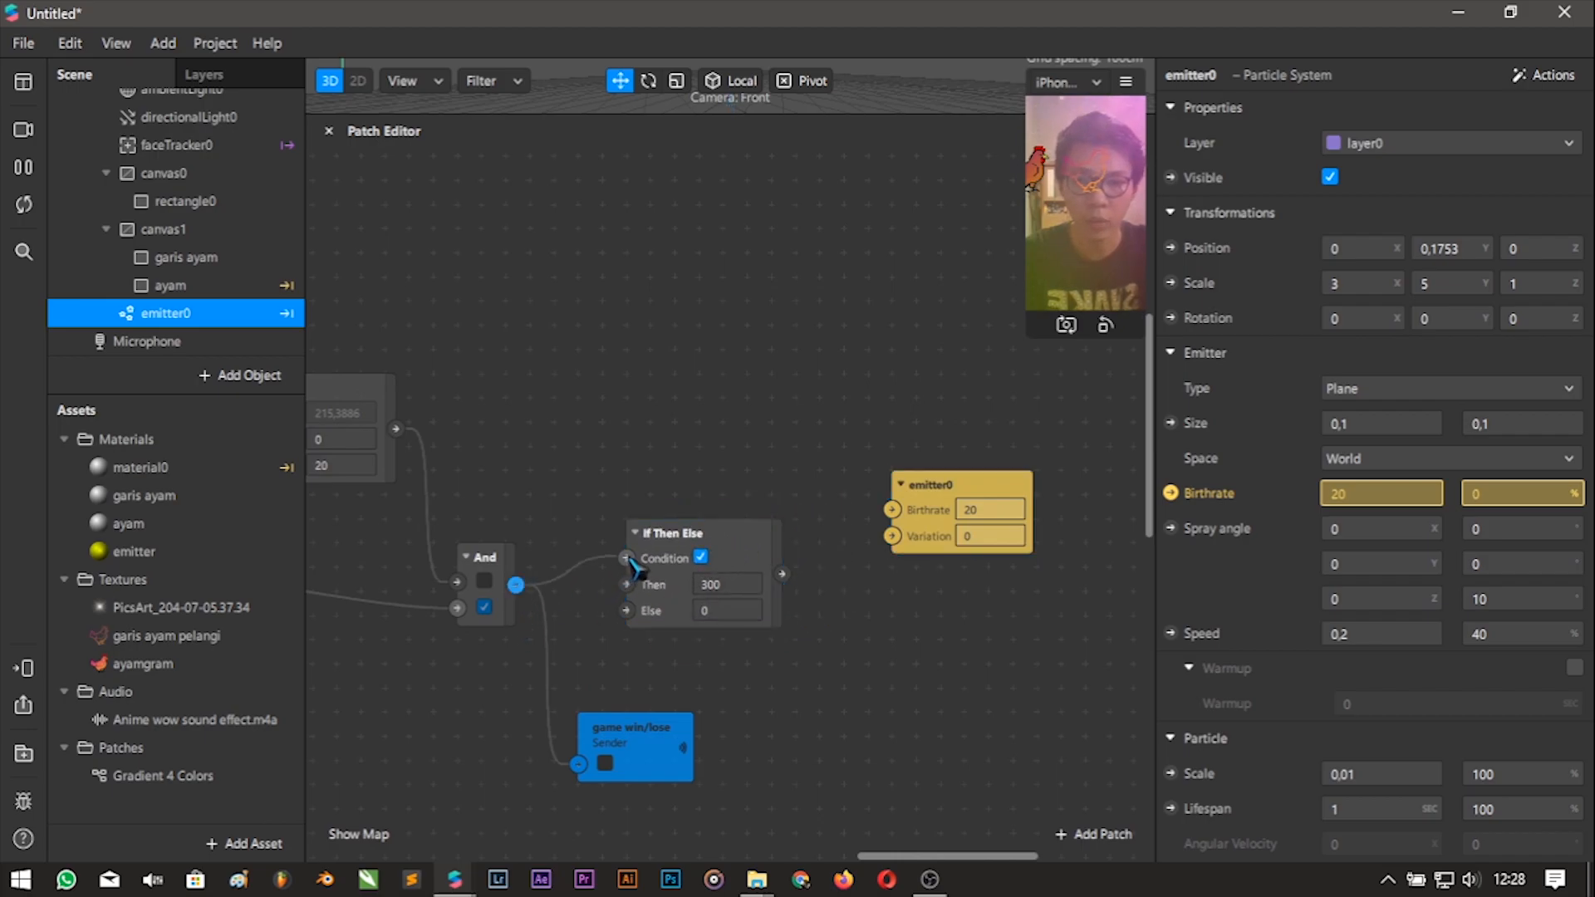
left_click(505, 590)
left_click_drag(781, 573, 905, 598)
Enlarge the device preview and test the game with a screen tap, checking the win logic patches.
scroll(804, 690, "up", 1)
left_click_drag(1042, 347, 1022, 631)
scroll(657, 690, "down", 2)
left_click_drag(919, 856, 638, 857)
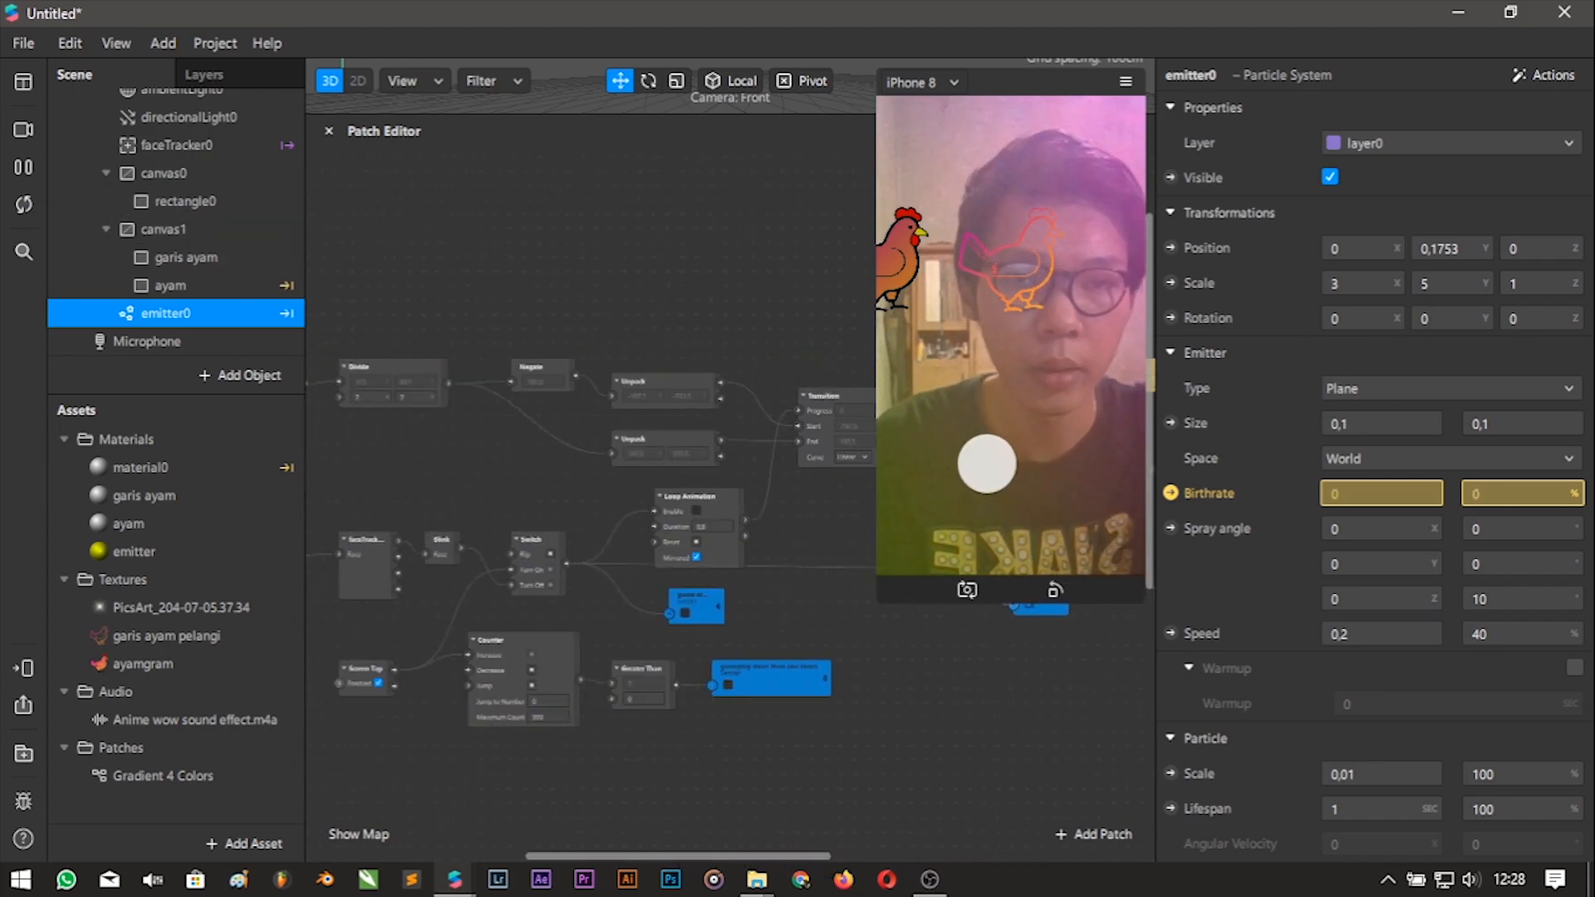
left_click(1044, 403)
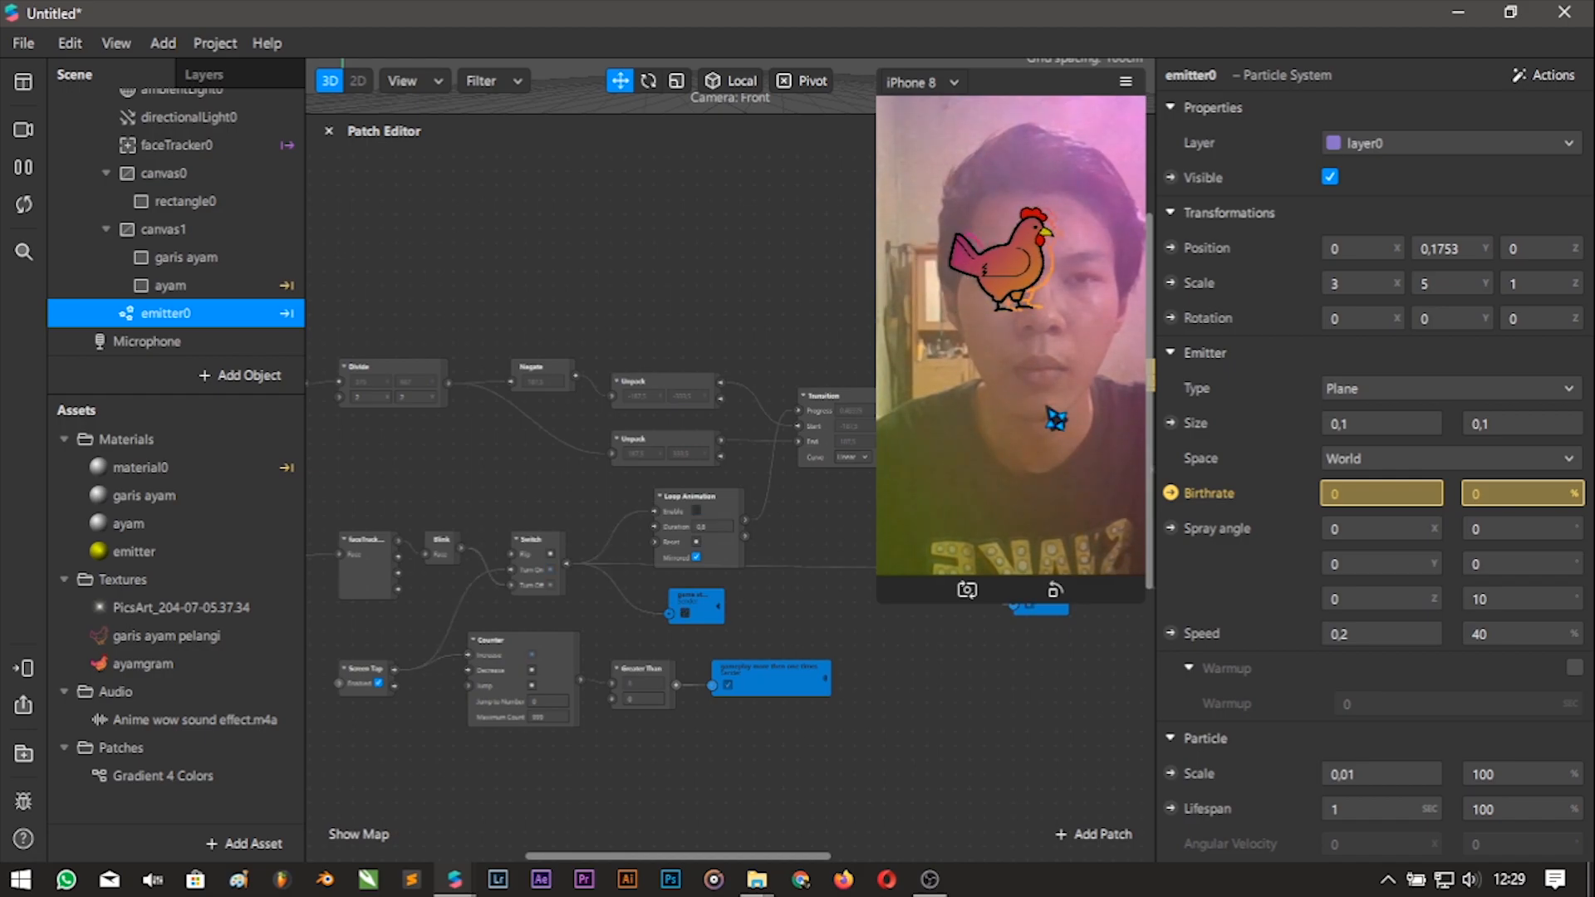
left_click_drag(787, 848, 981, 852)
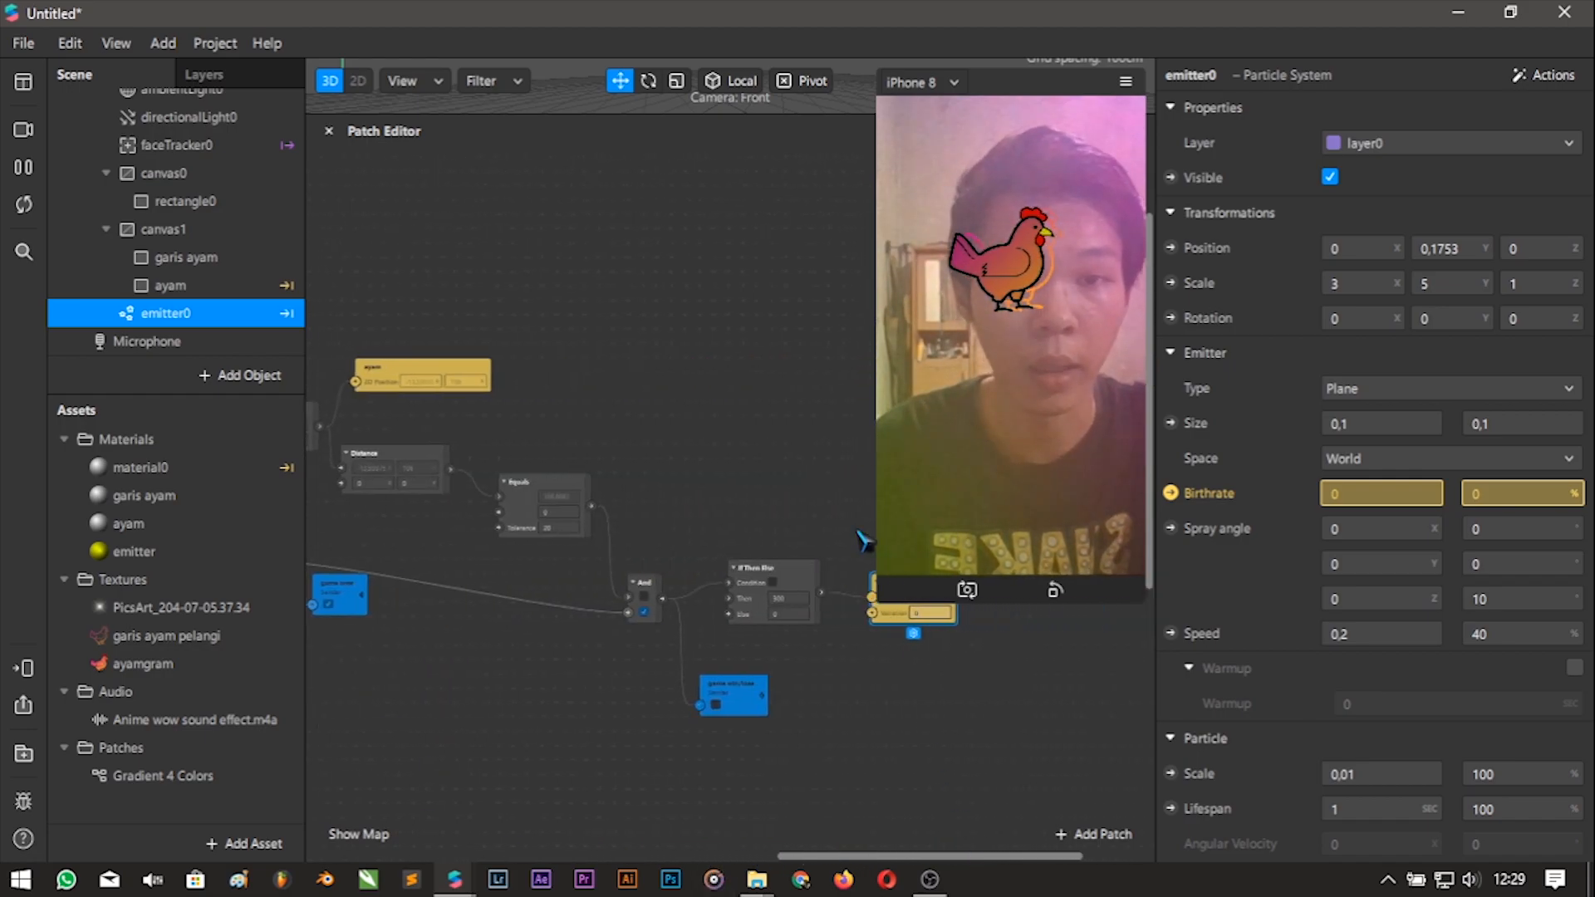
left_click_drag(880, 602, 939, 528)
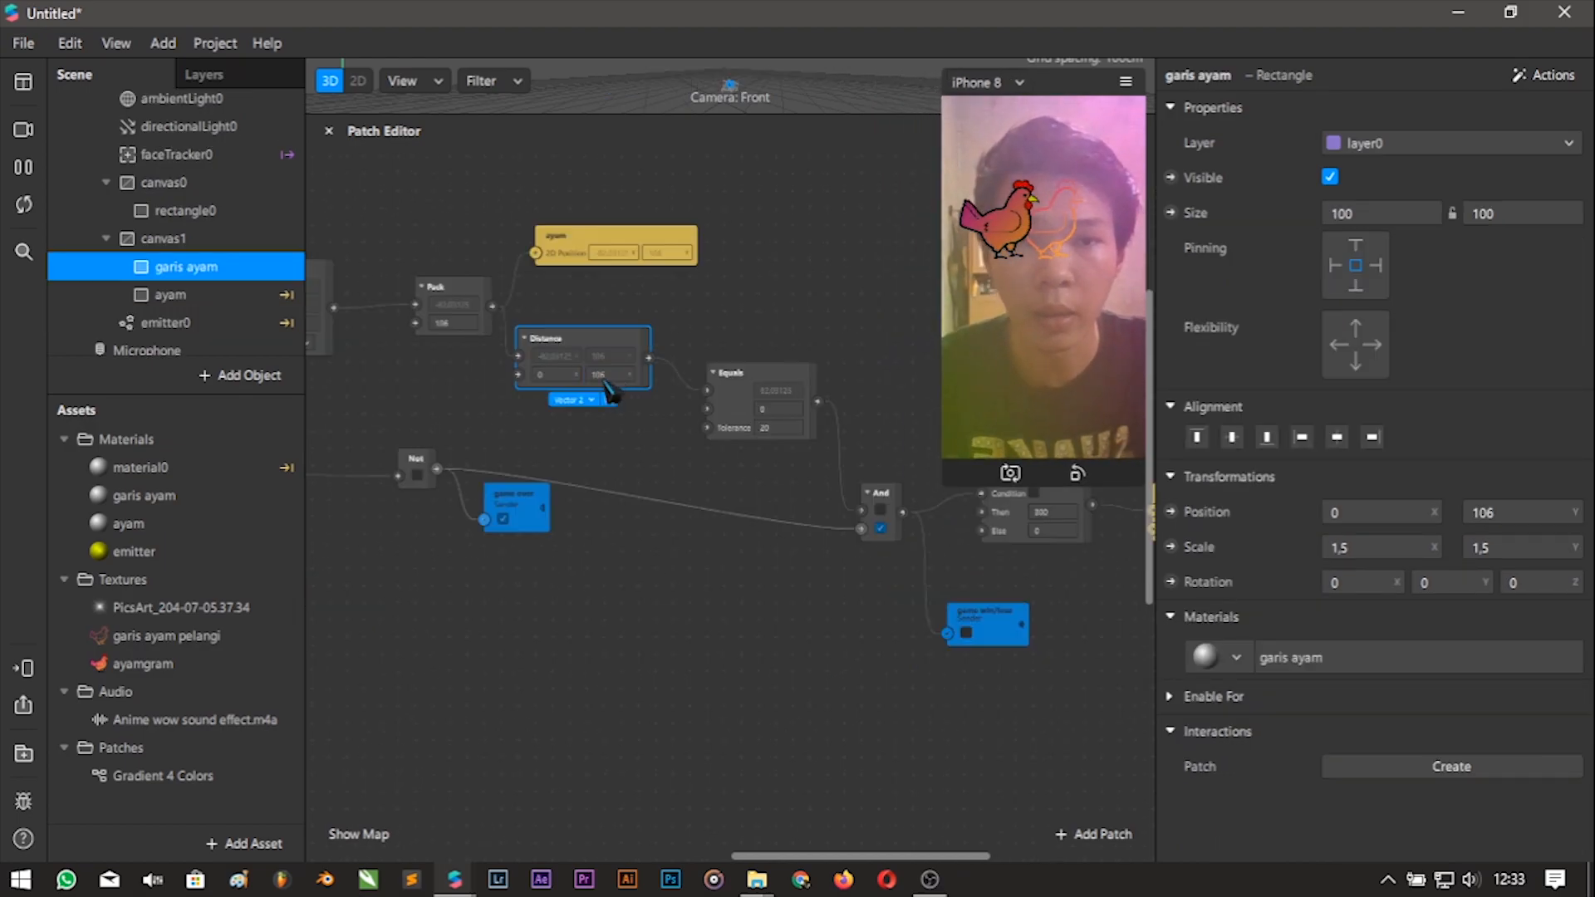
Examine the patch chain from Distance and Equals through And and If Then Else to the emitter.
scroll(569, 391, "up", 3)
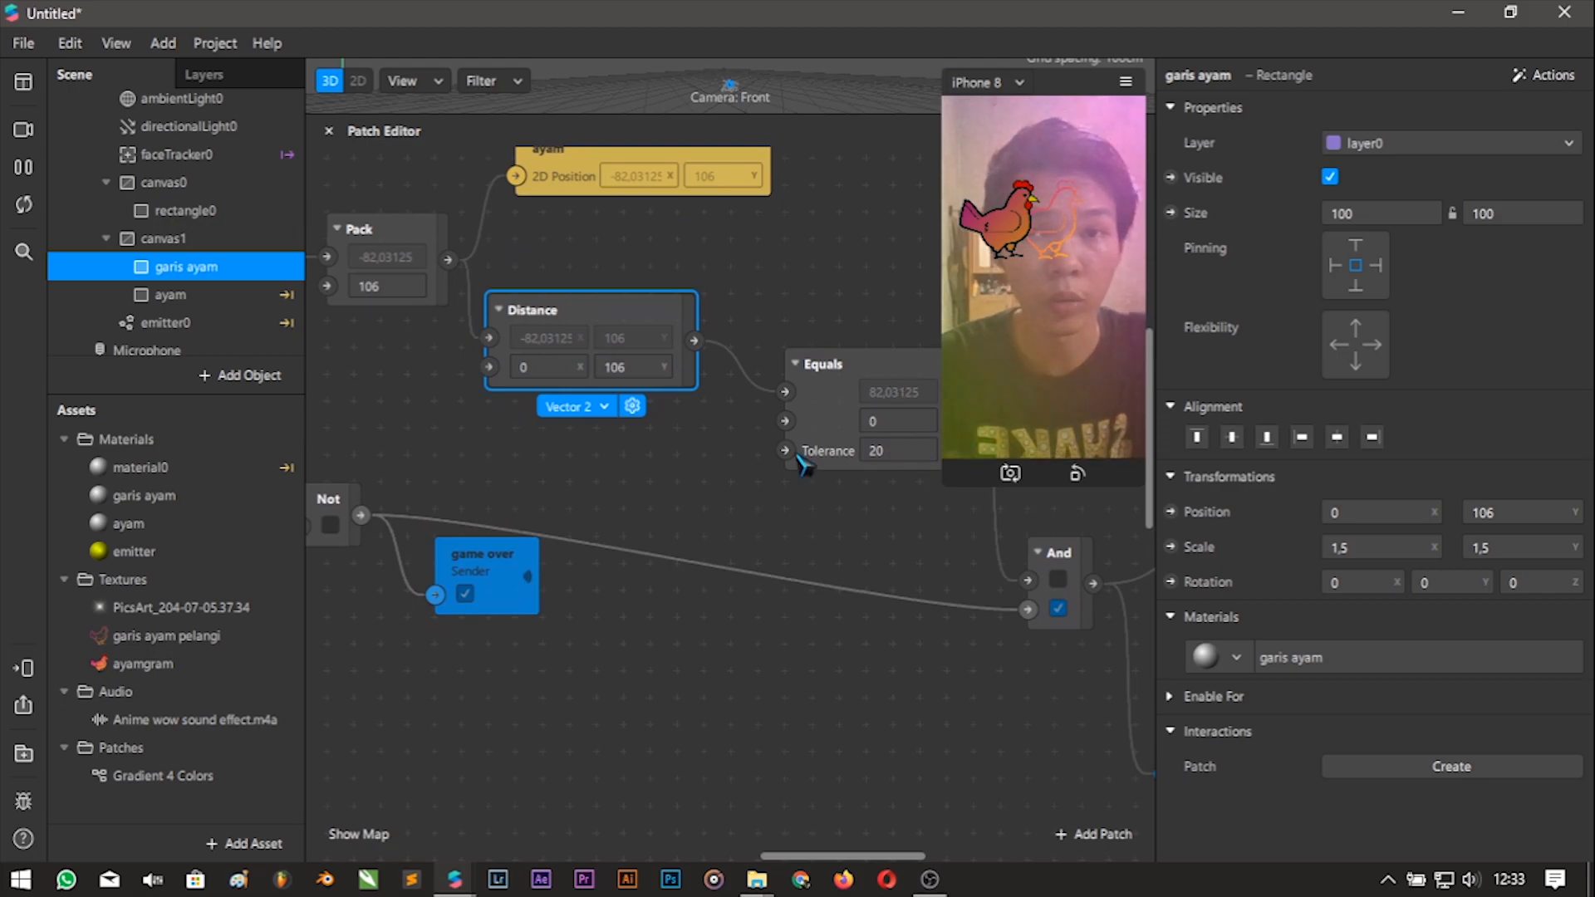
scroll(675, 511, "down", 2)
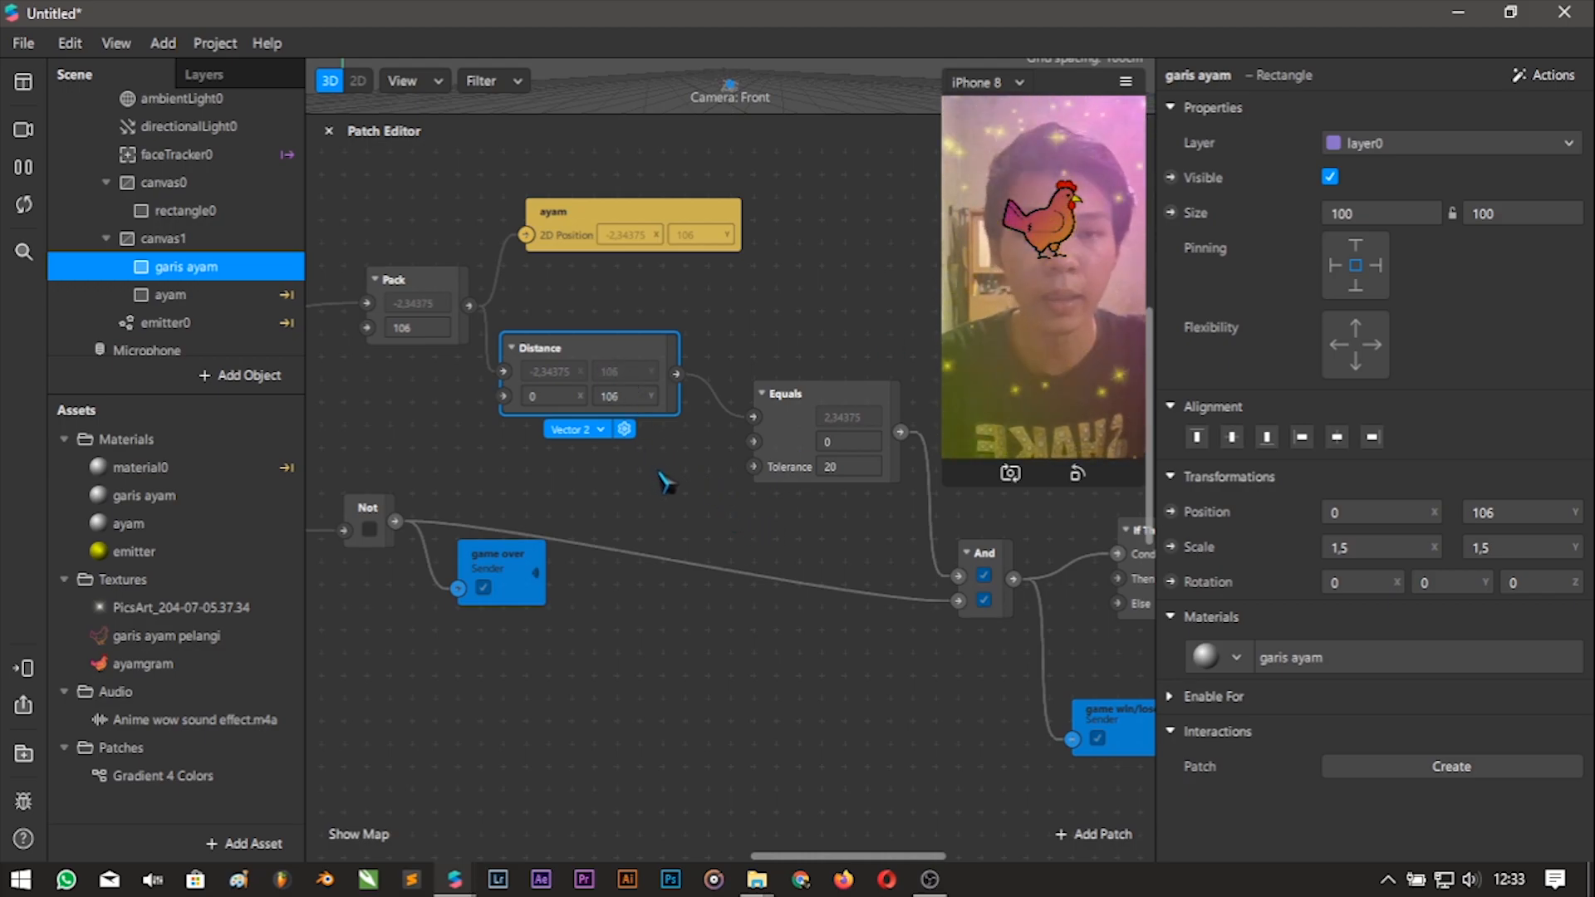
scroll(659, 474, "down", 2)
left_click_drag(851, 849, 902, 866)
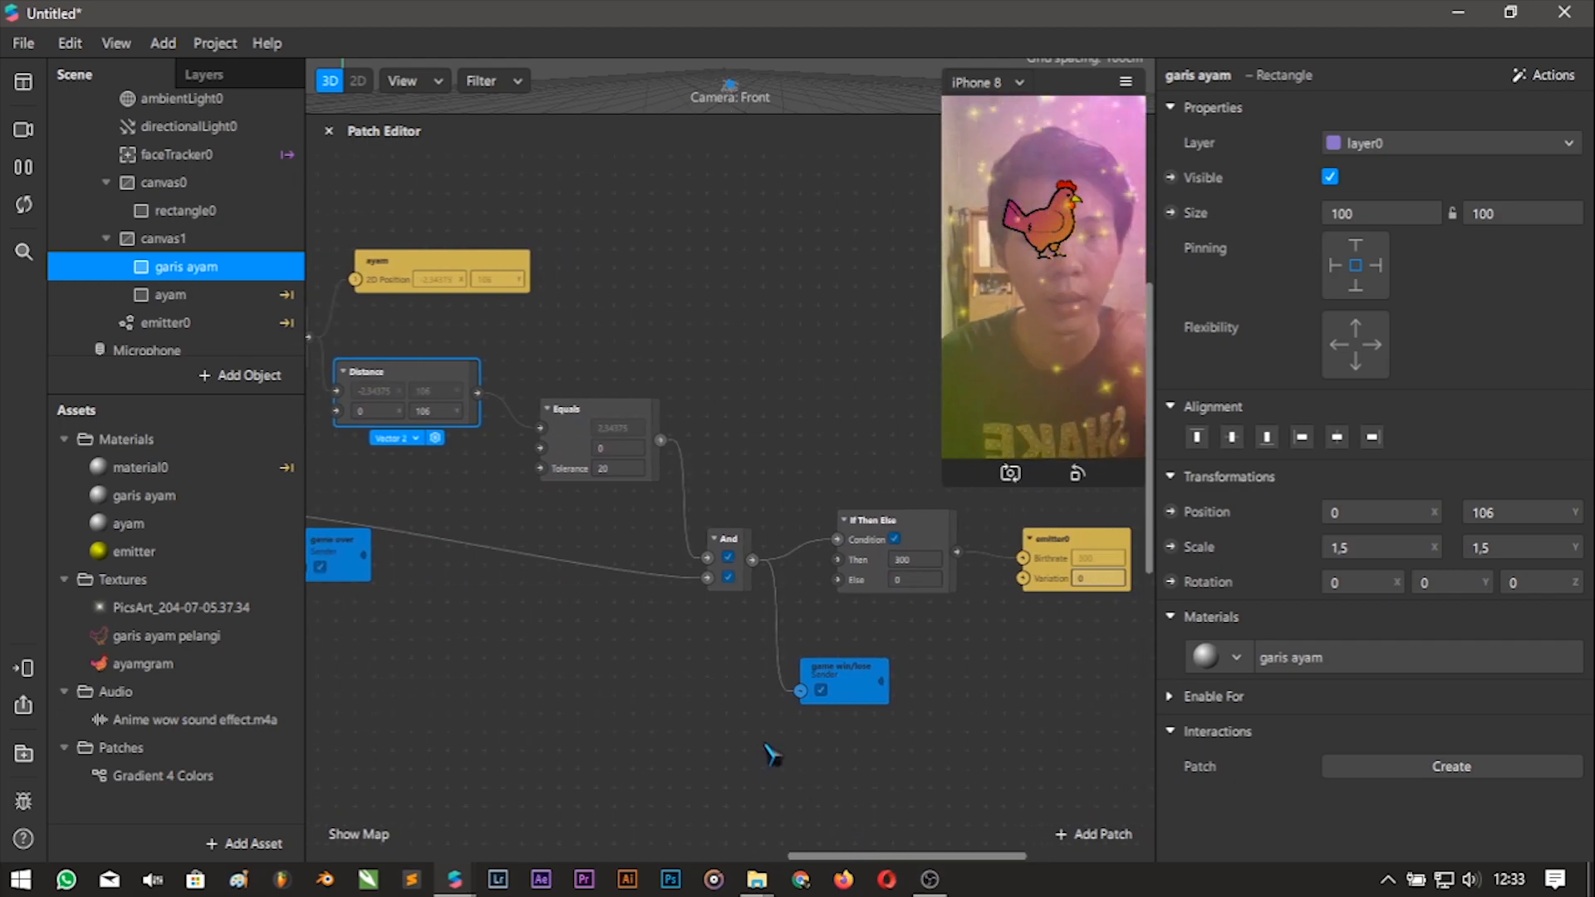
scroll(648, 549, "down", 1)
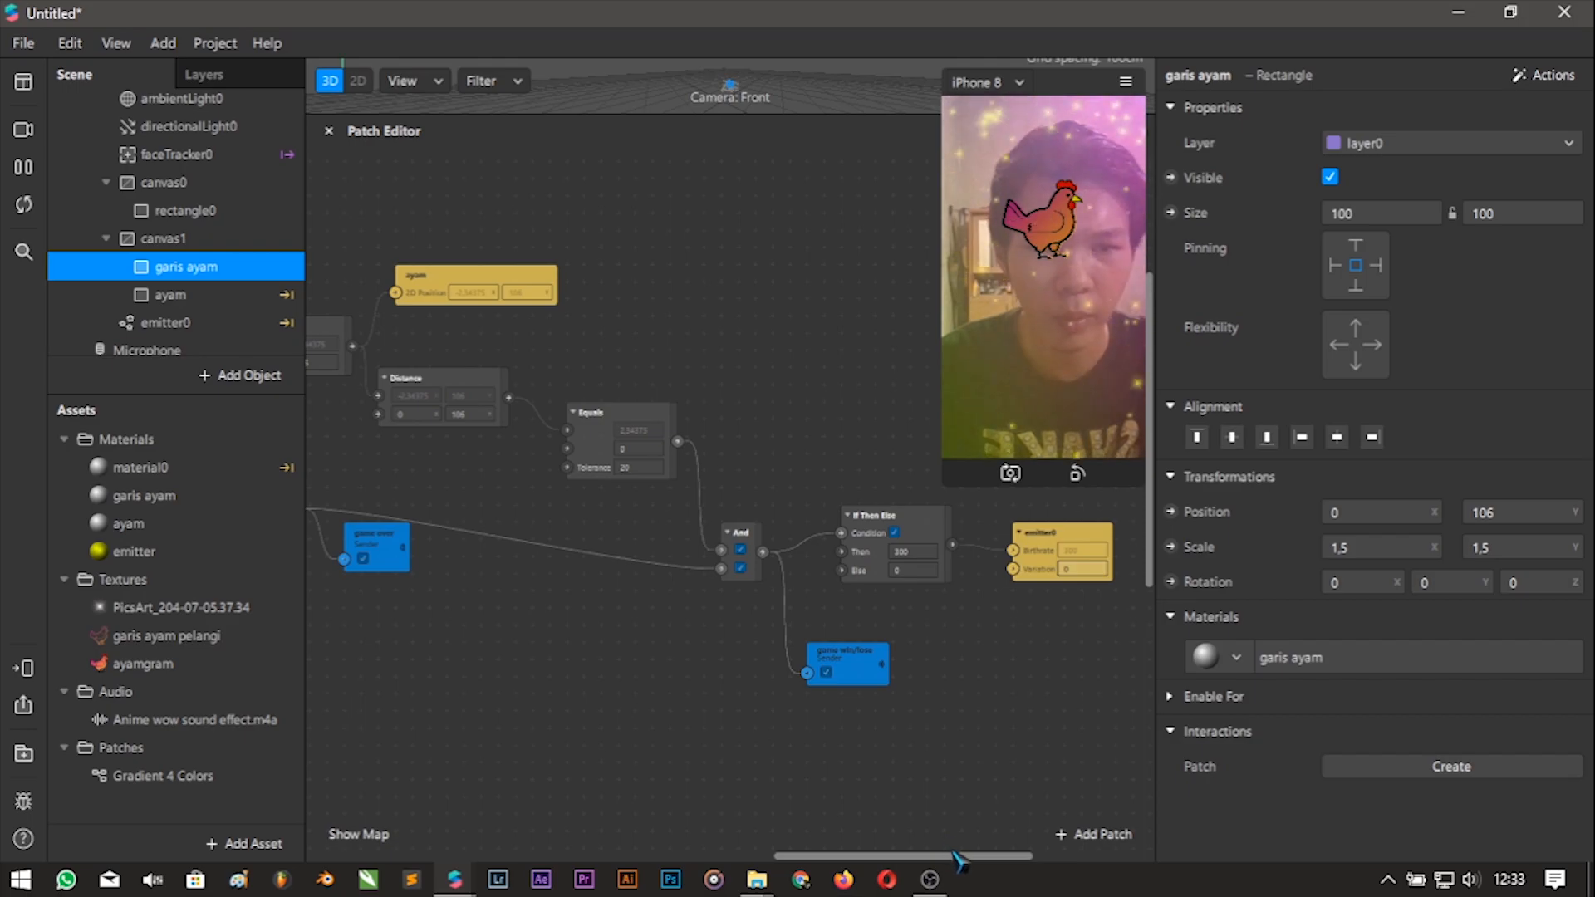
left_click_drag(977, 859, 1036, 858)
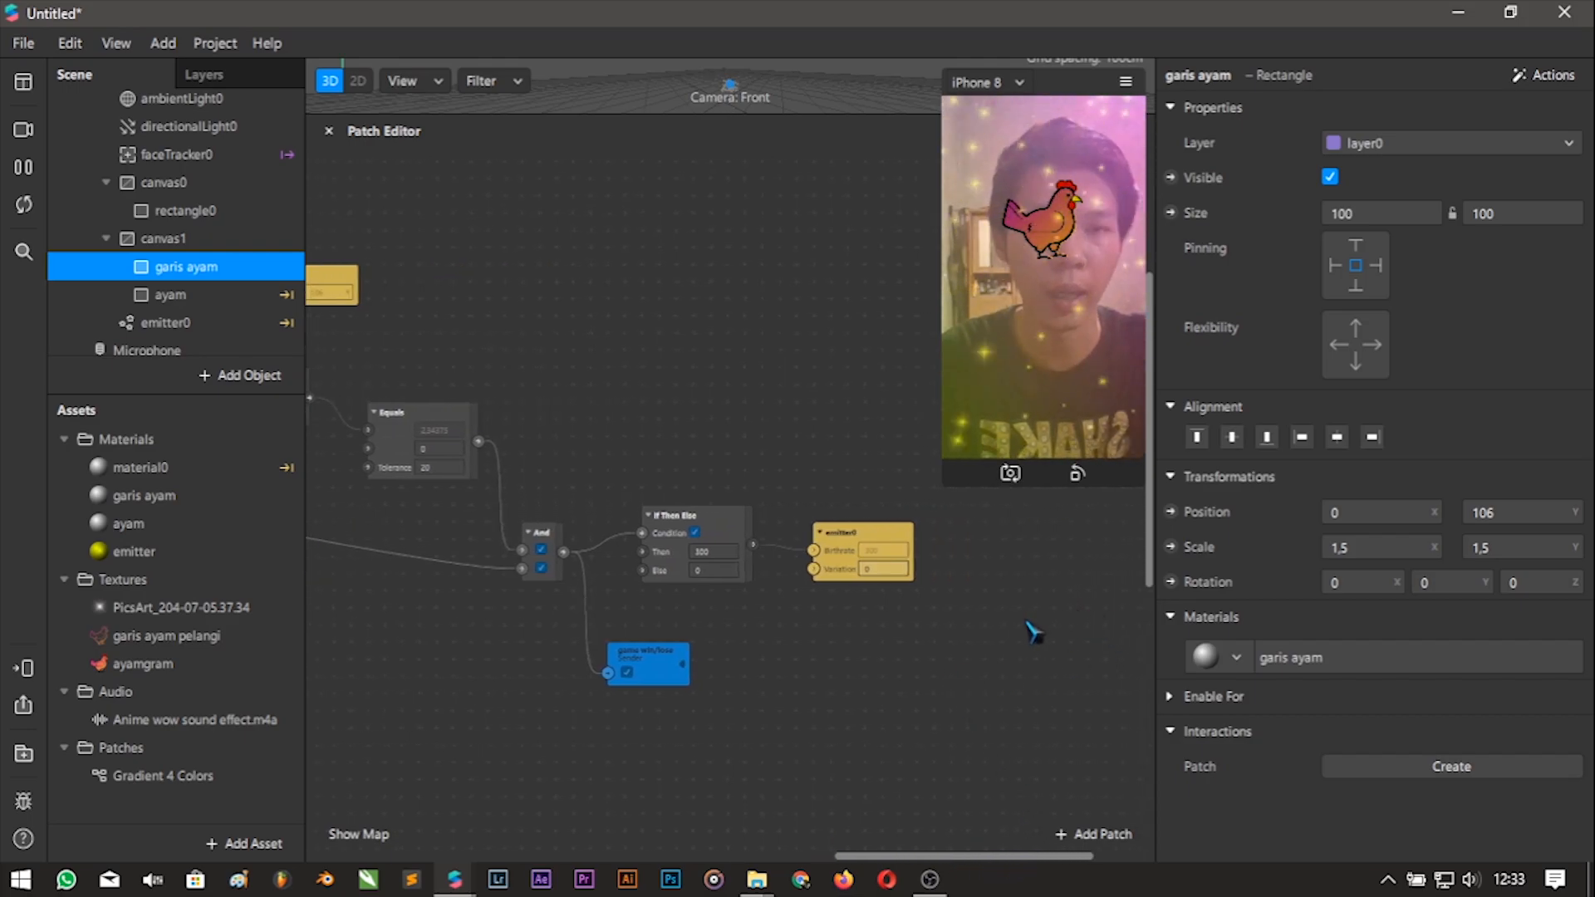
scroll(1033, 633, "up", 1)
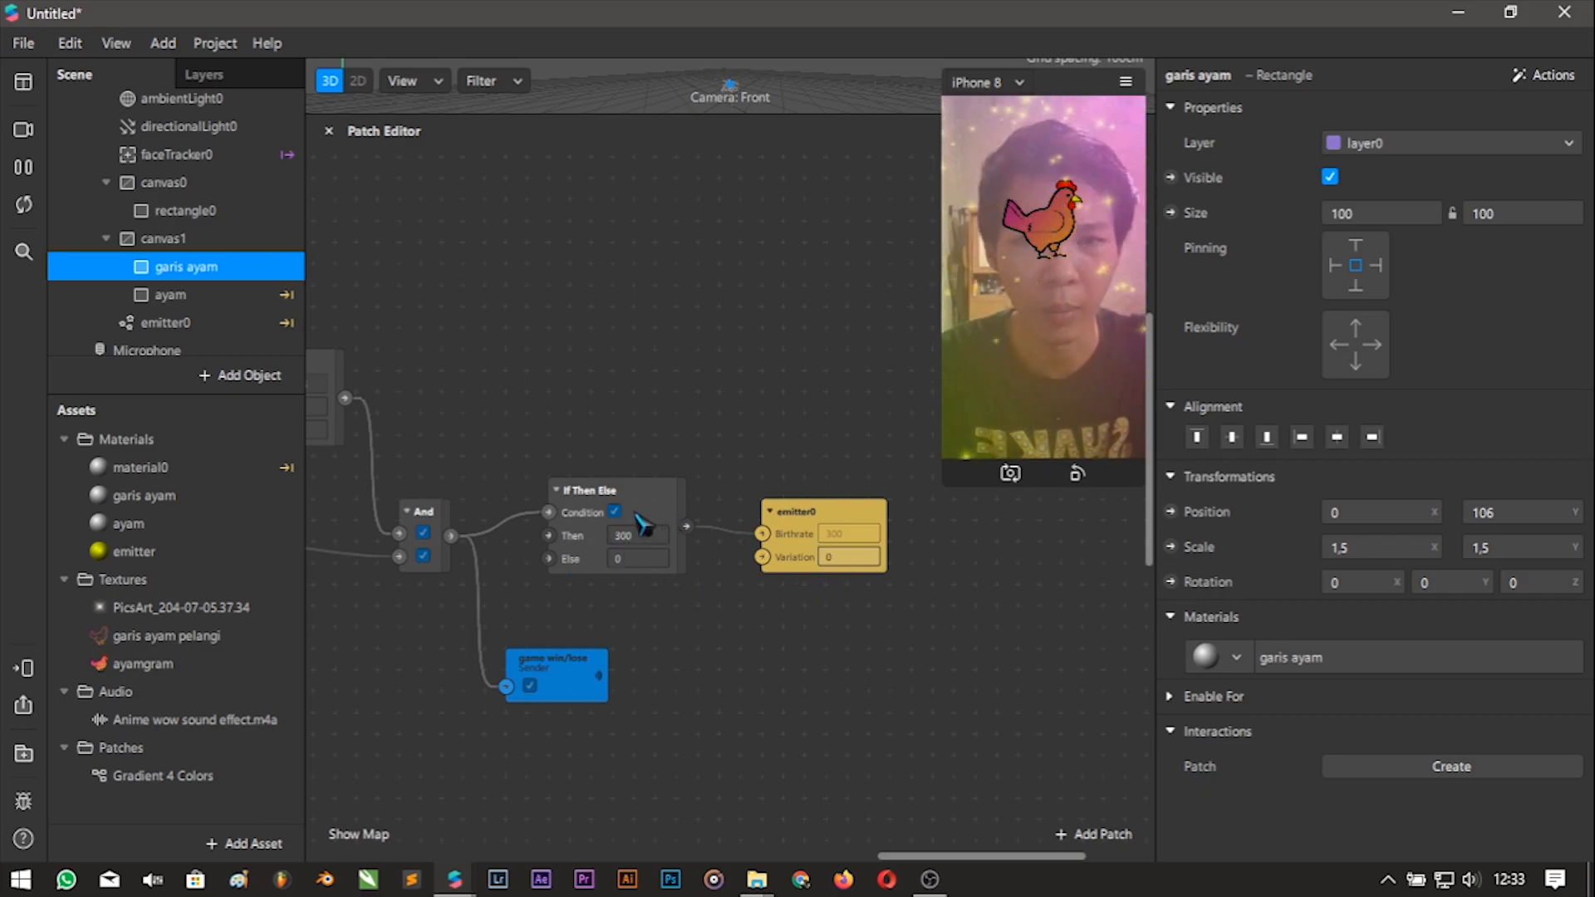
Add a Delay patch and place it above the If Then Else patch.
left_click_drag(640, 524, 661, 523)
left_click(815, 536)
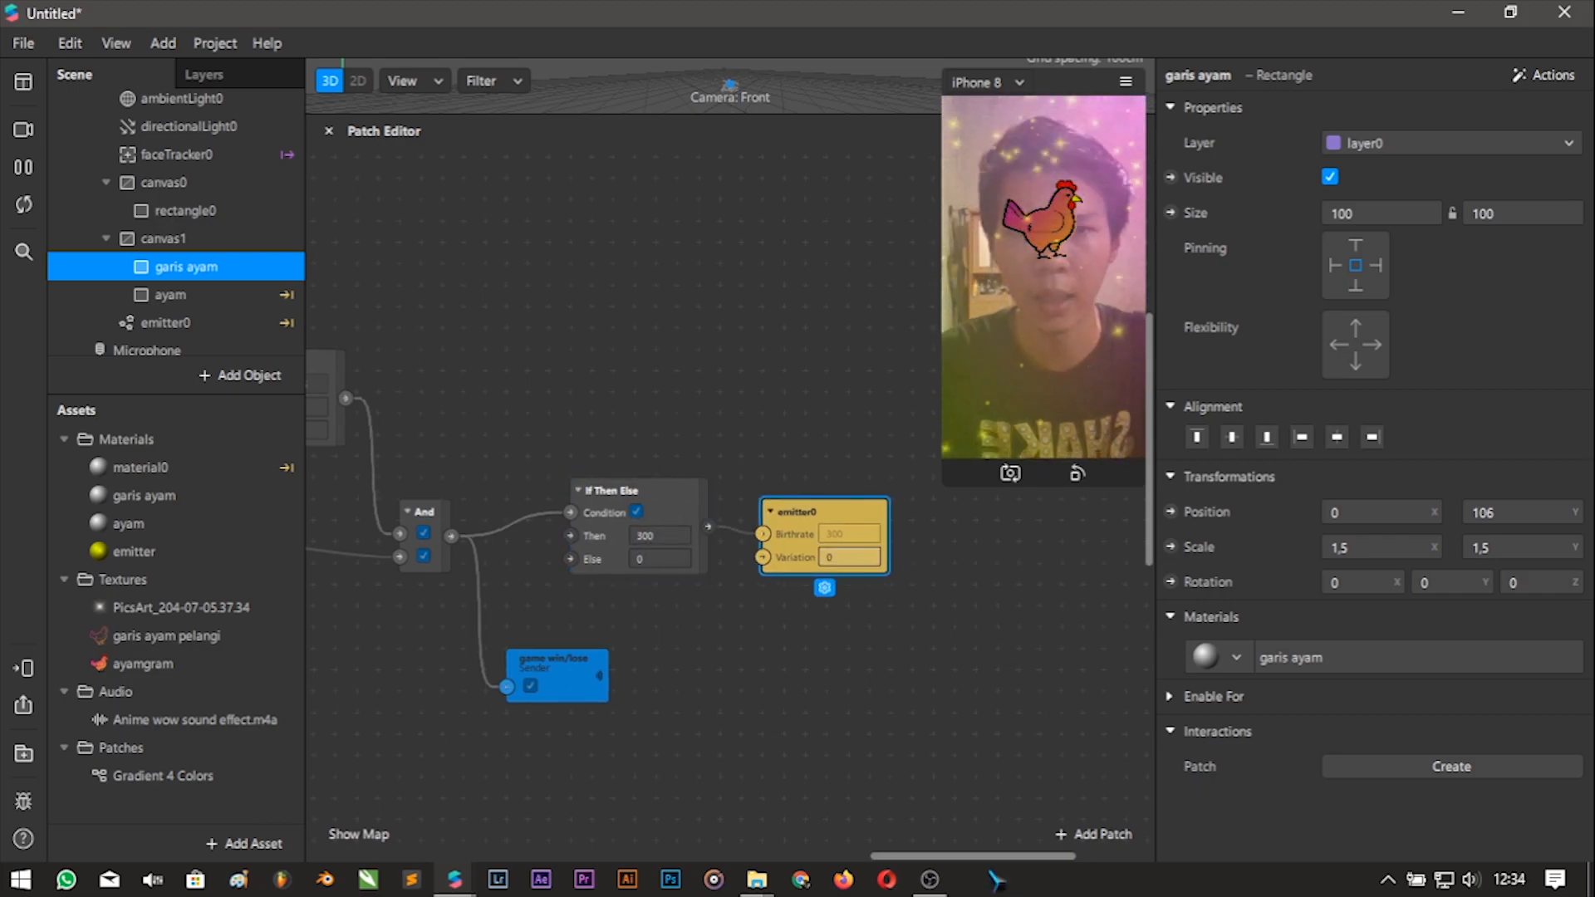
left_click(1091, 836)
type("delay")
key("Return")
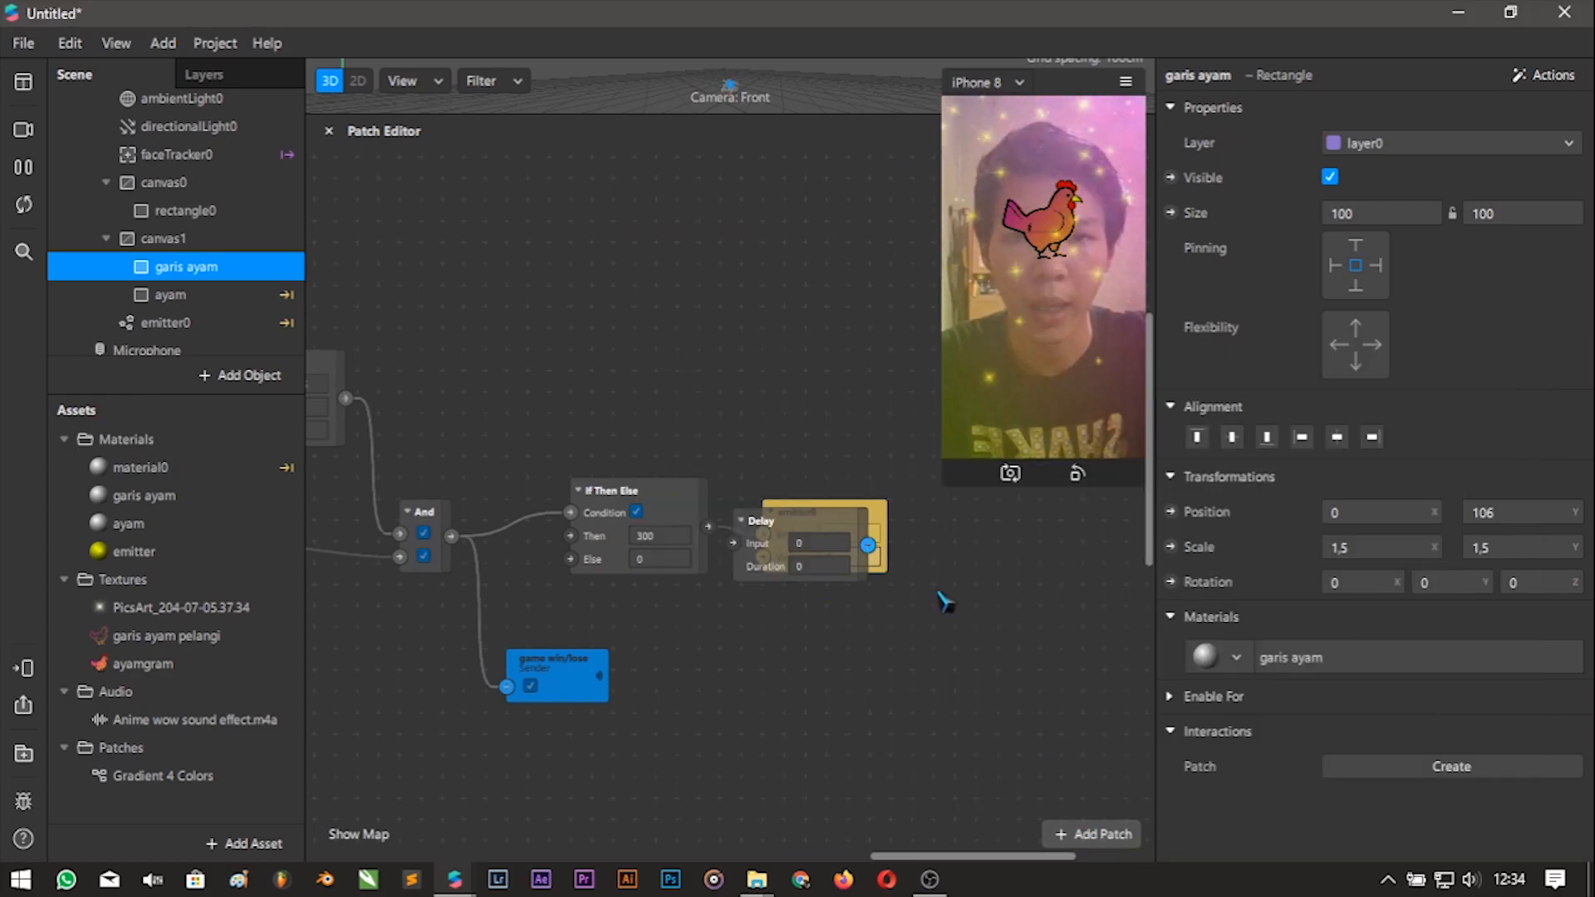
left_click_drag(794, 520, 609, 384)
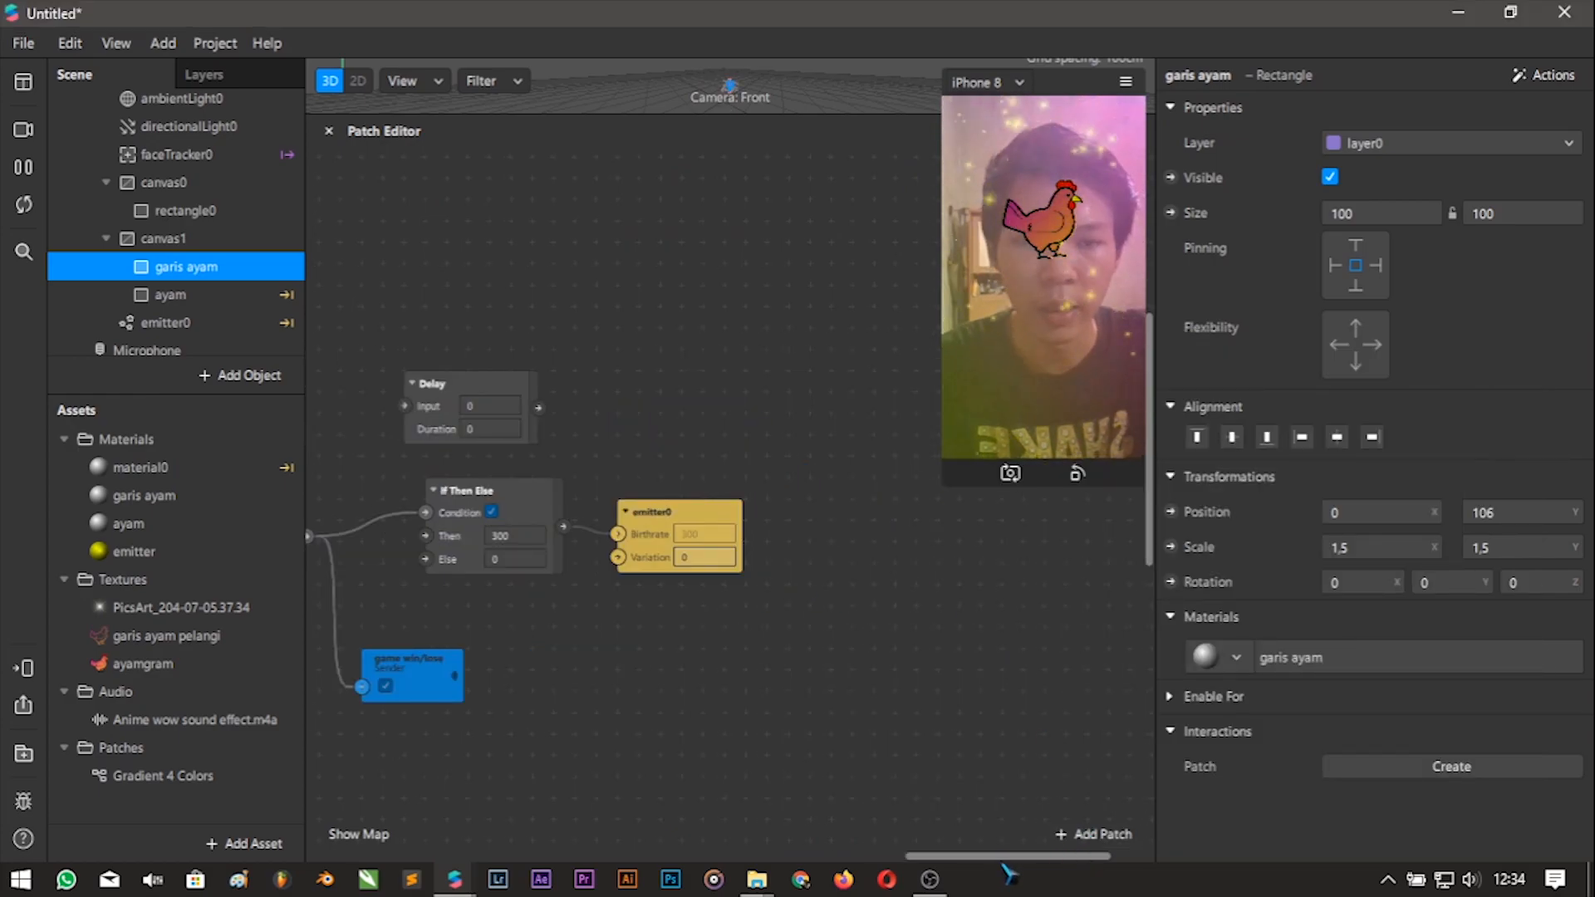
Add a Not patch and place it beside the Delay patch.
left_click_drag(1005, 866, 972, 860)
left_click(1116, 834)
type("not")
key("Return")
left_click_drag(759, 527, 708, 397)
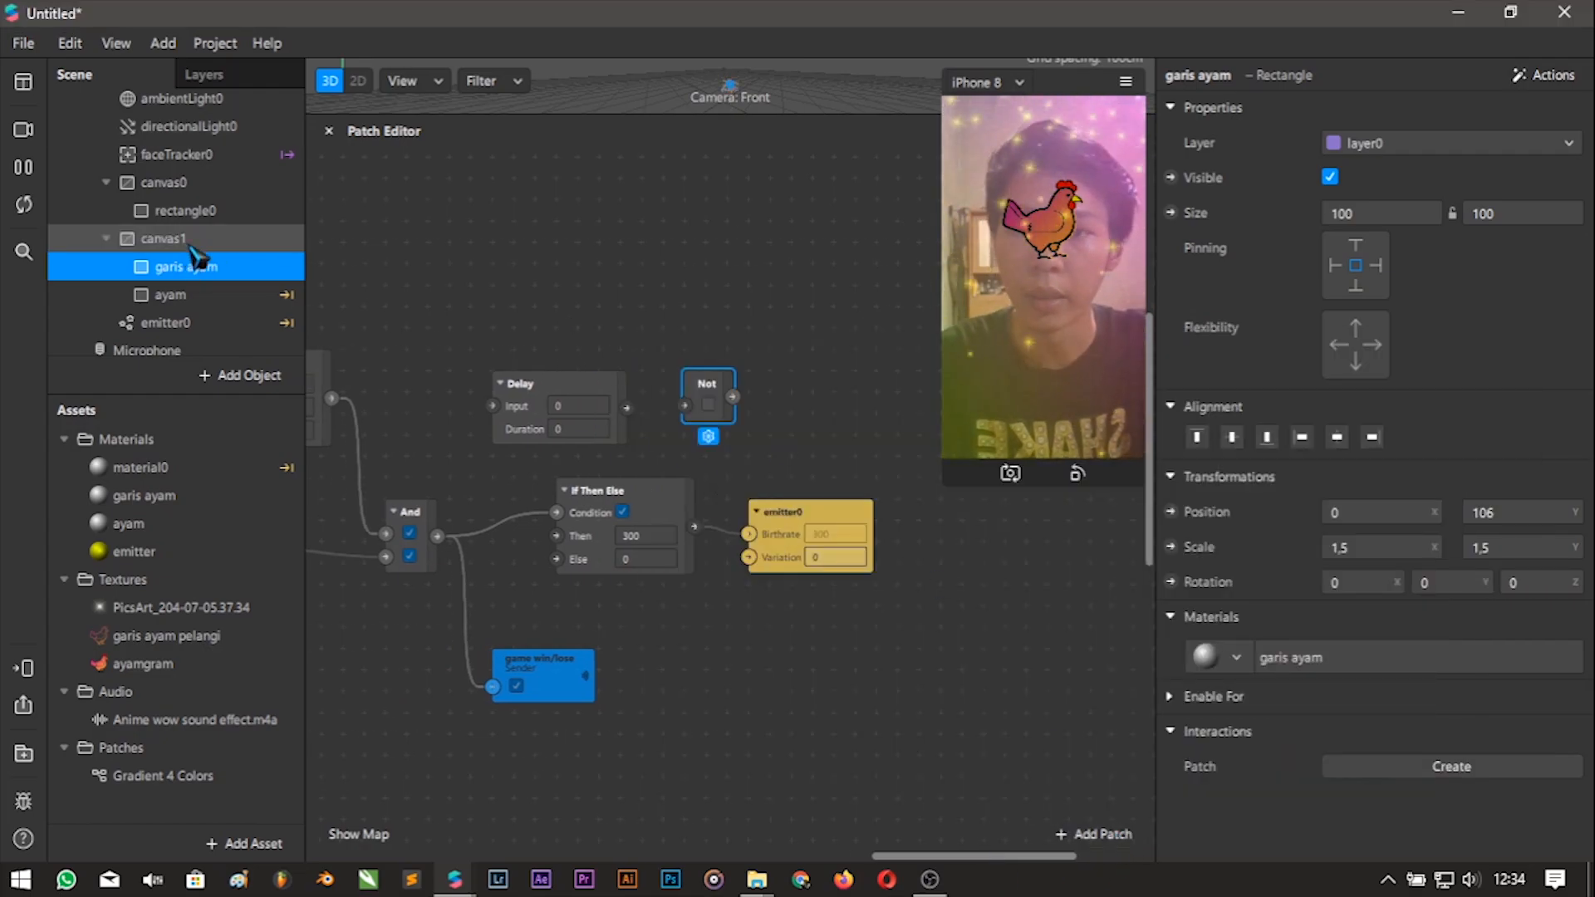
Create a Visible patch for canvas1 beside the Not patch and link the And output through the Delay to it.
left_click(190, 244)
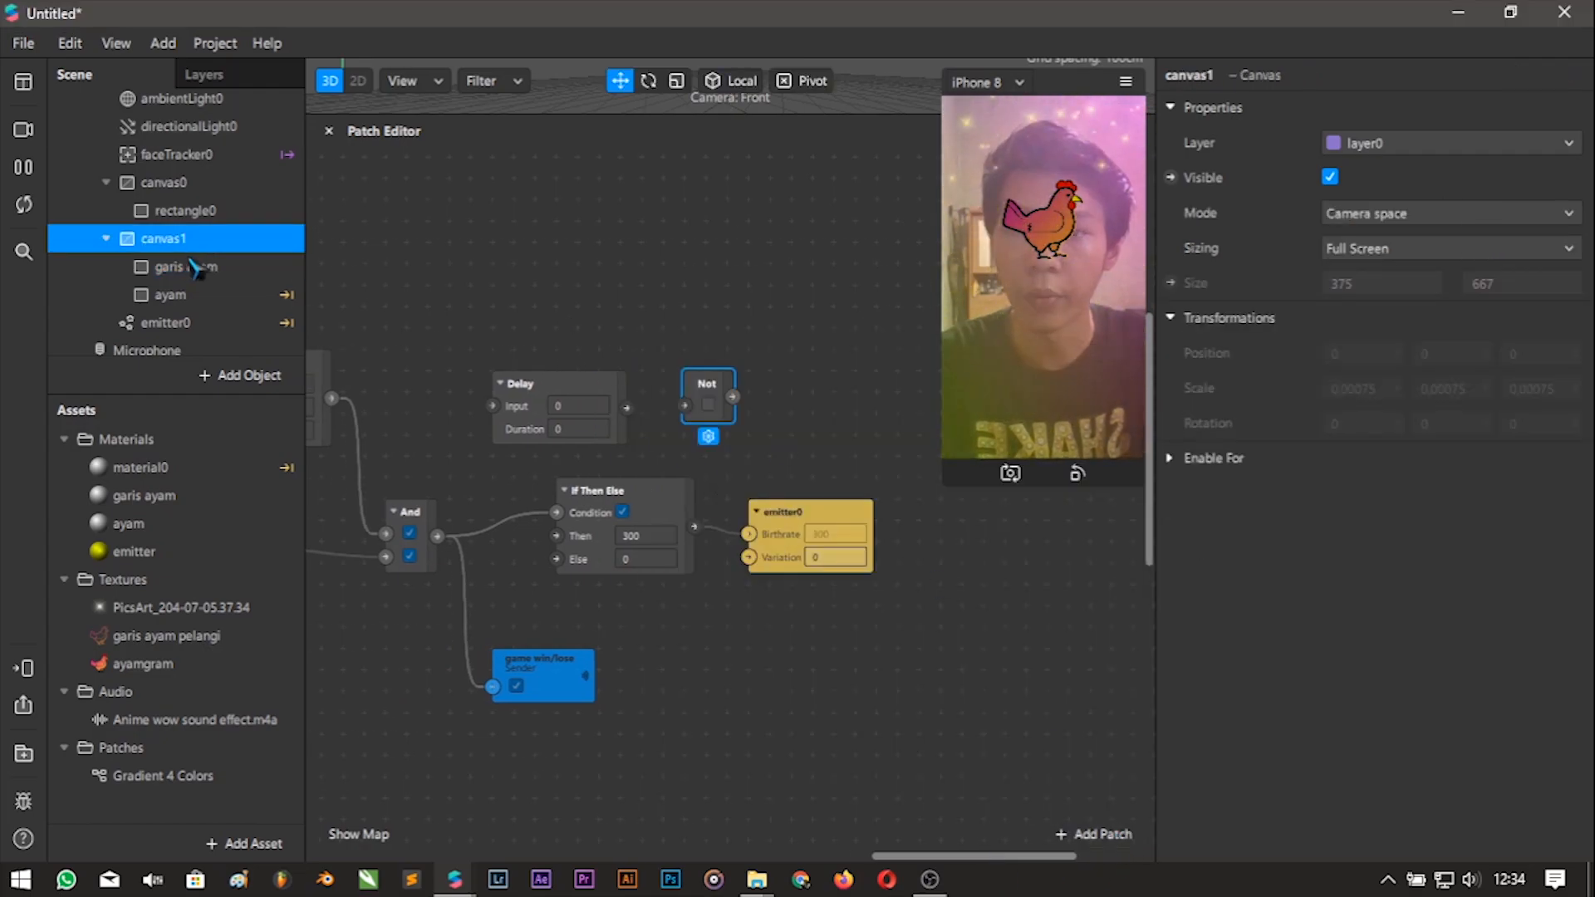
left_click(1171, 177)
left_click_drag(759, 525, 822, 385)
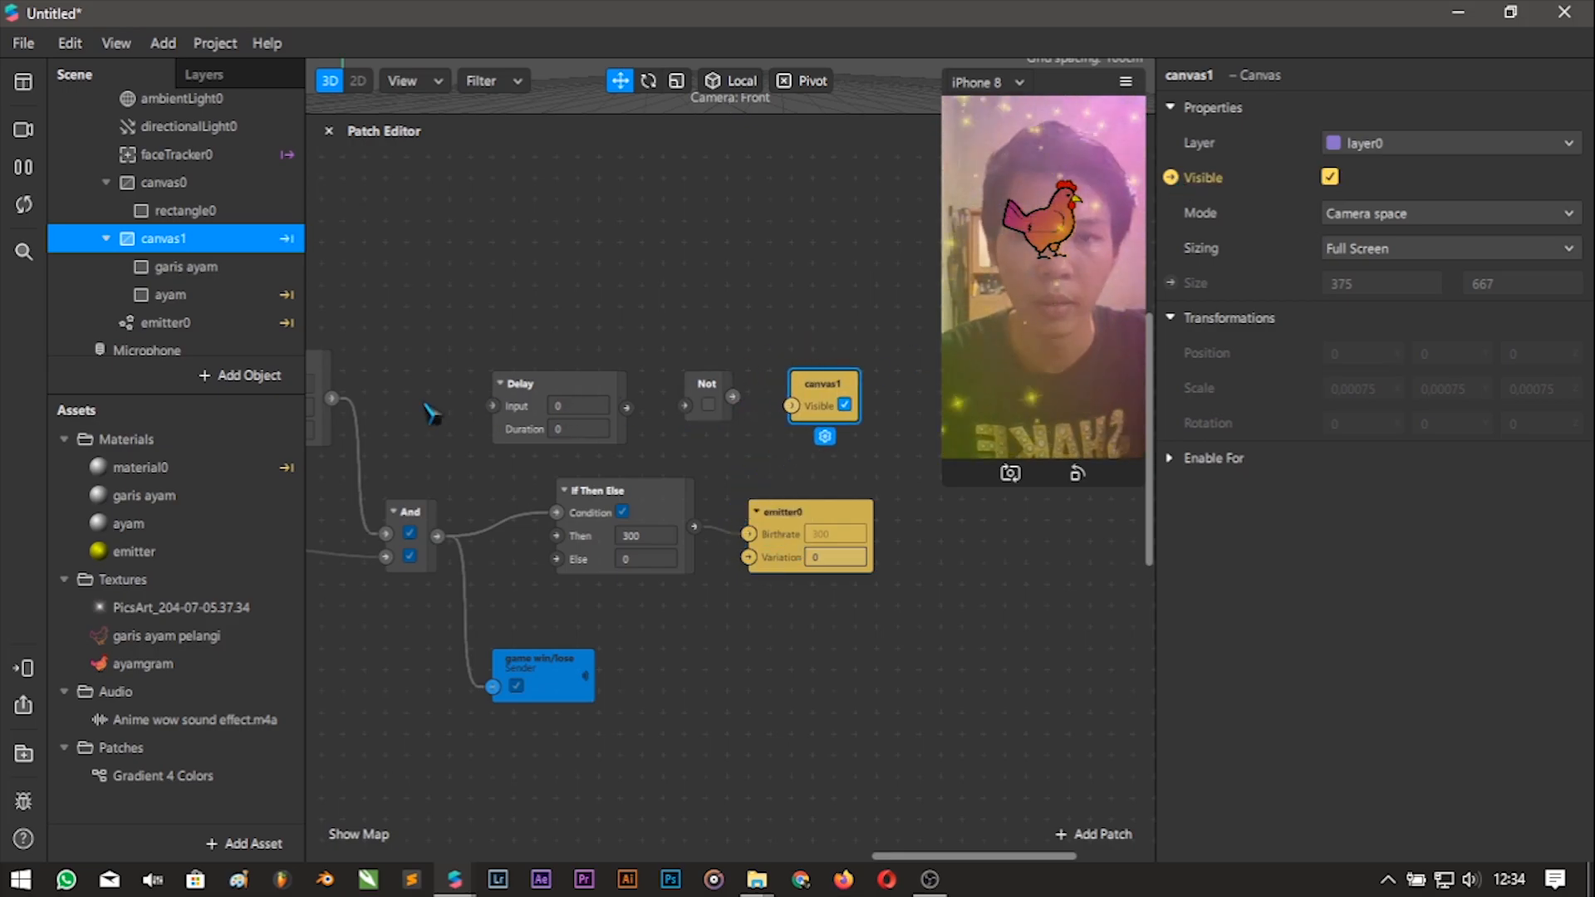
left_click_drag(437, 536, 514, 414)
left_click_drag(626, 407, 793, 406)
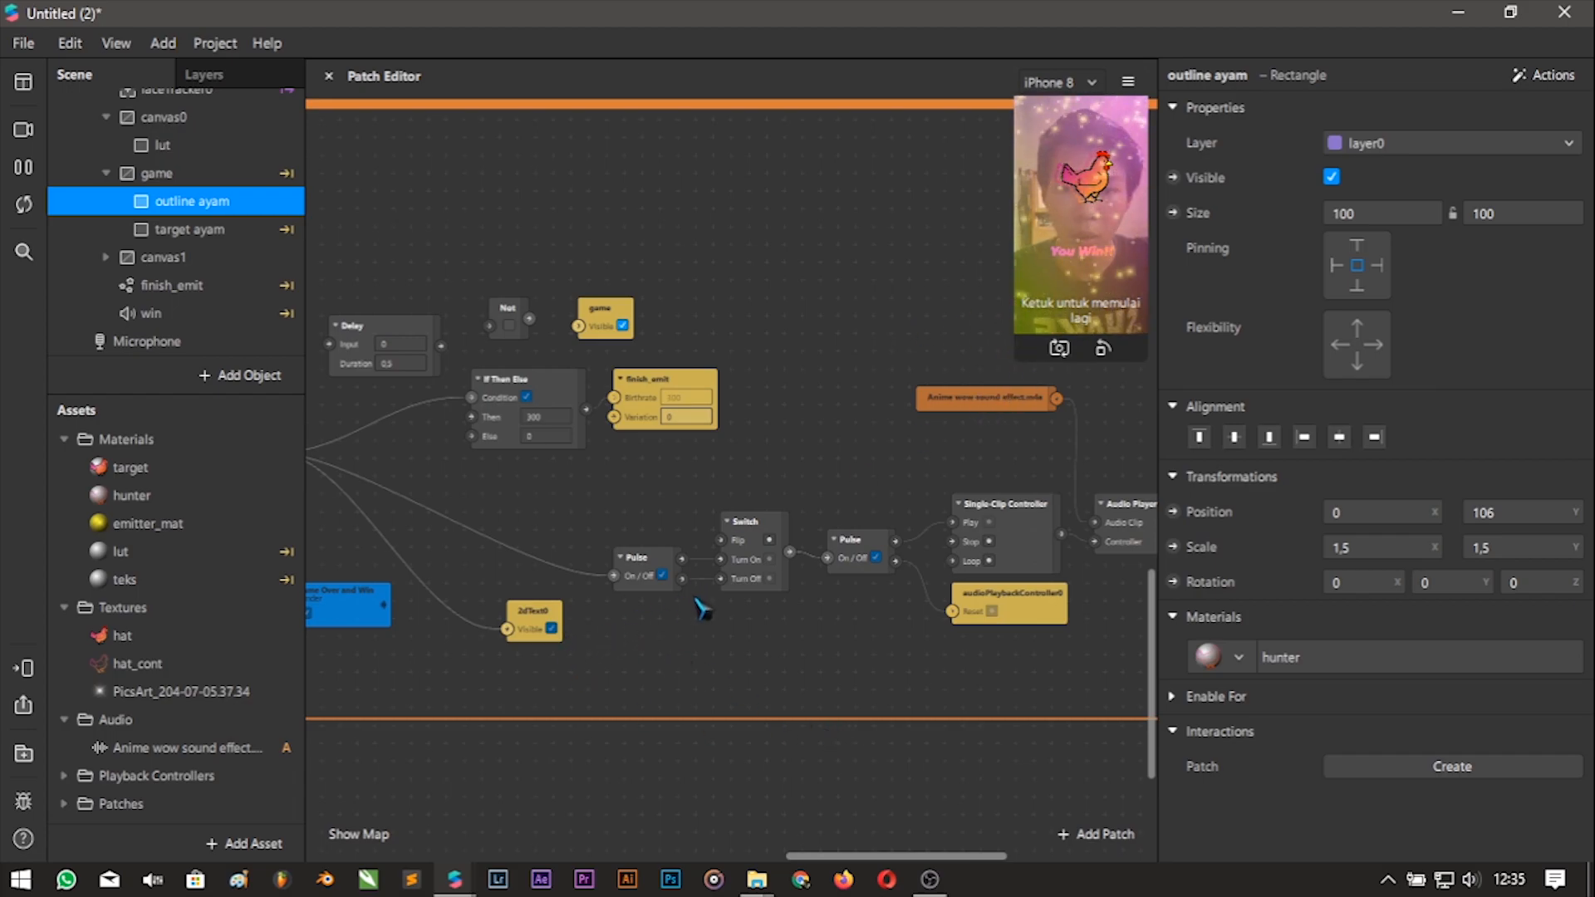
Examine the win sound chain in the finished project, from the And patch through Pulse and Switch to the Audio Player.
scroll(803, 651, "up", 2)
left_click_drag(877, 860, 928, 868)
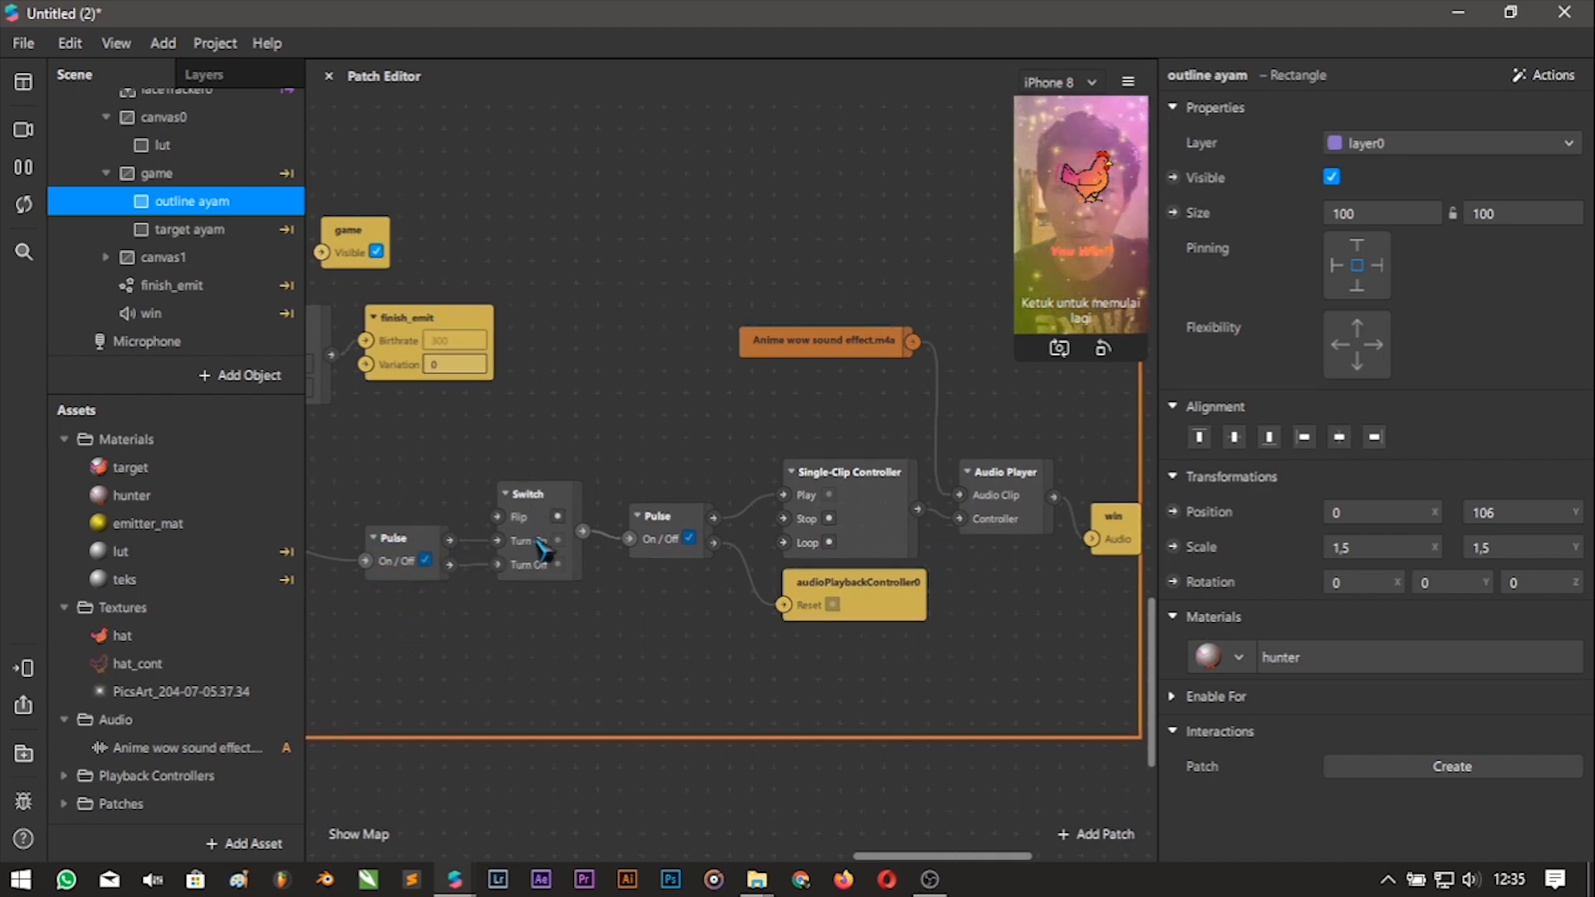
left_click(429, 546)
left_click(530, 496)
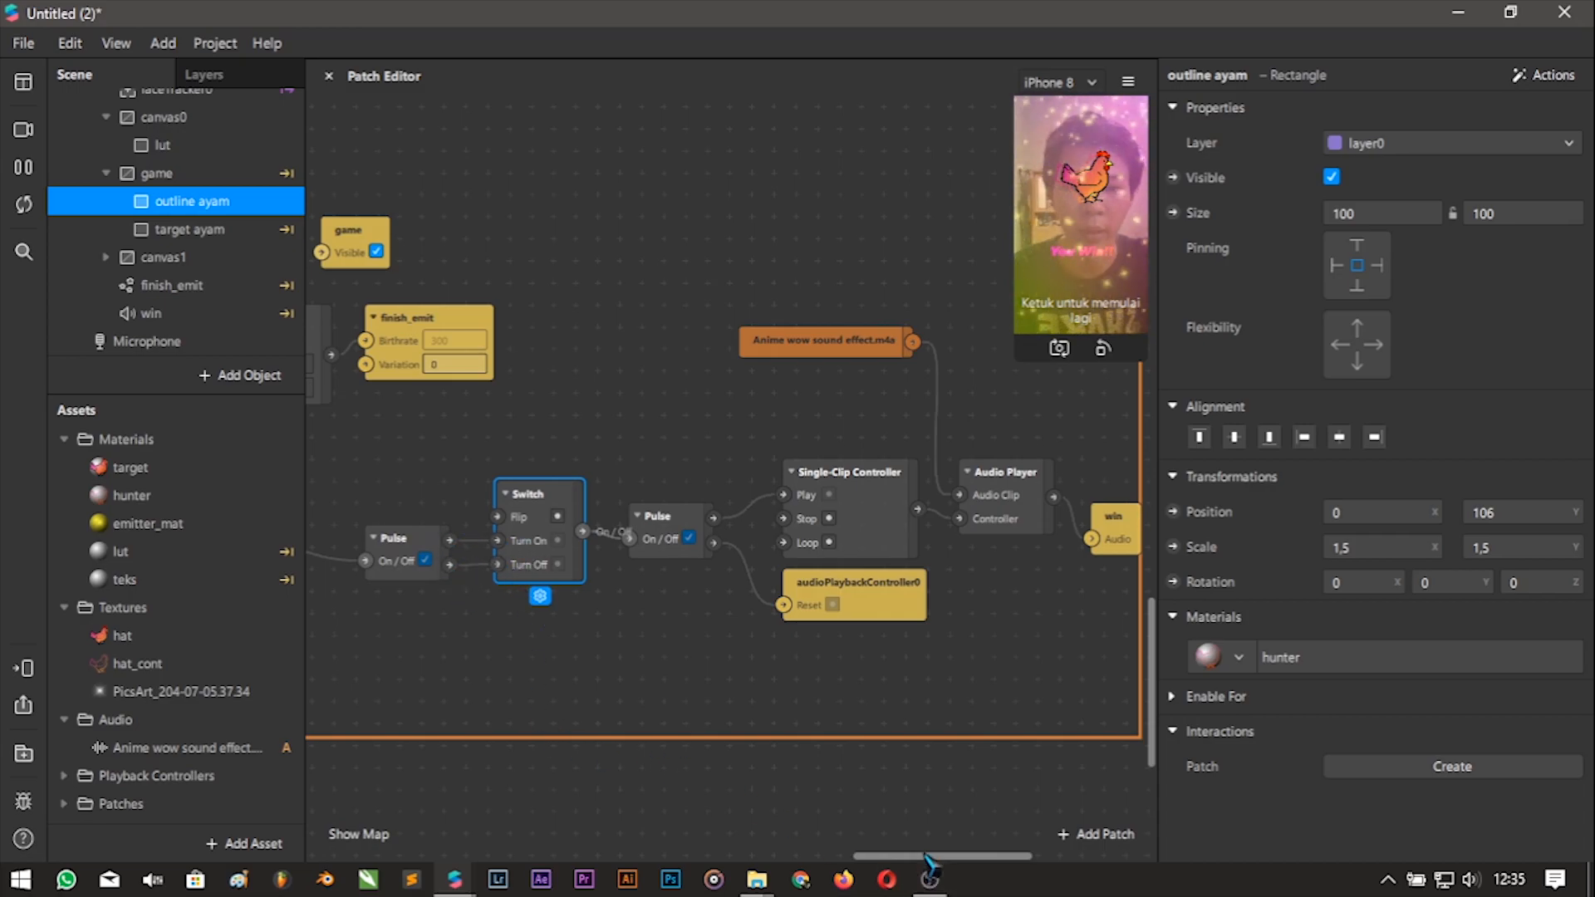
left_click_drag(914, 864, 827, 849)
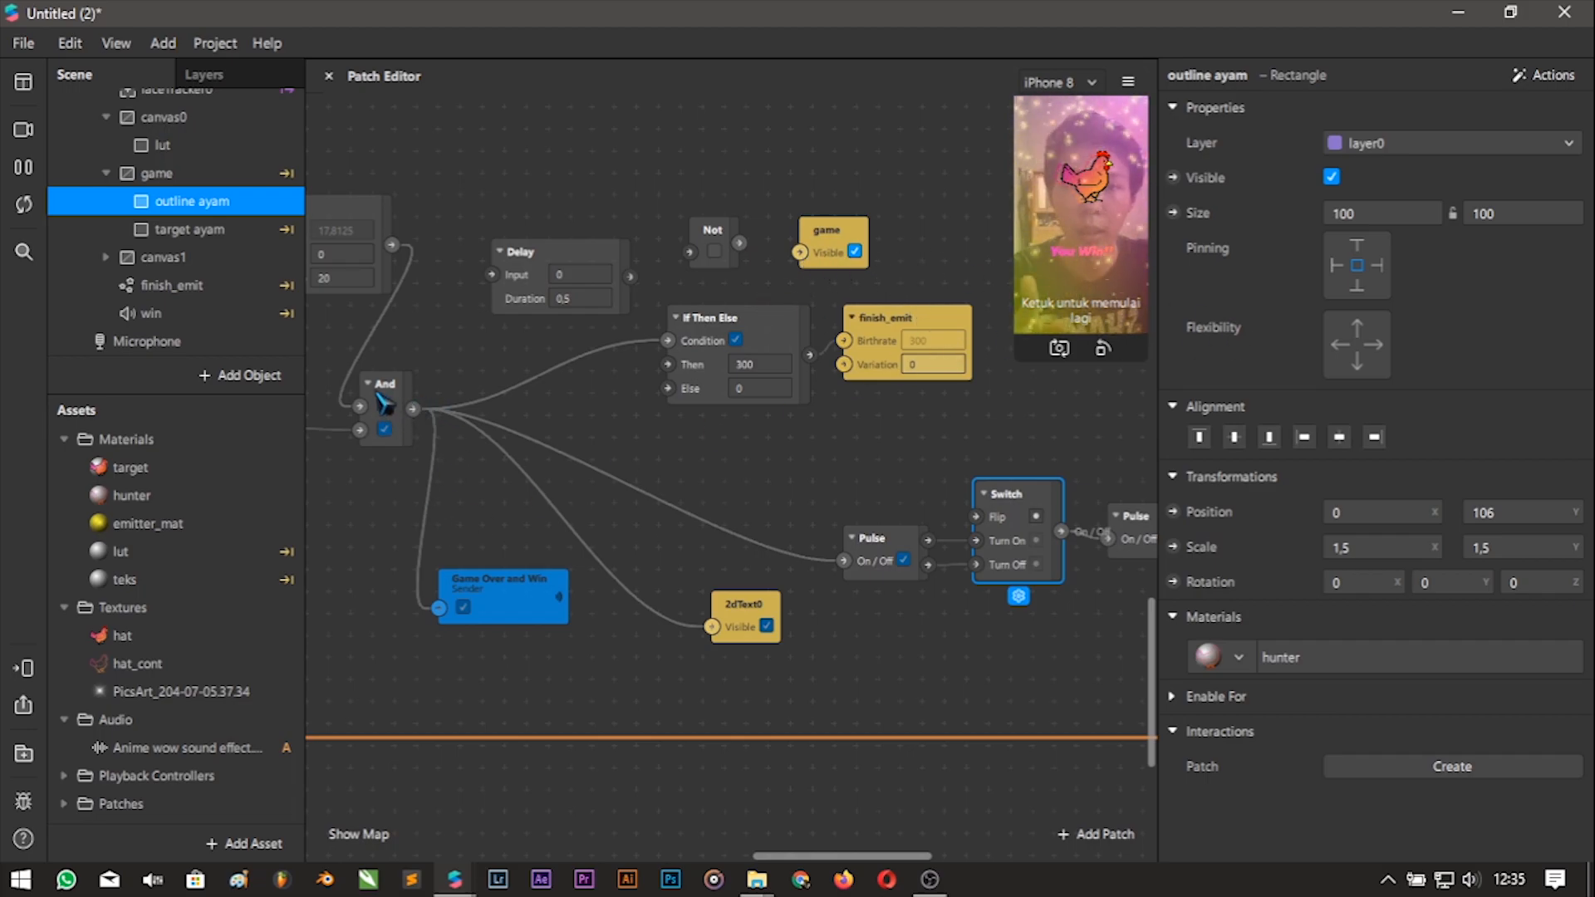
left_click_drag(388, 416, 402, 415)
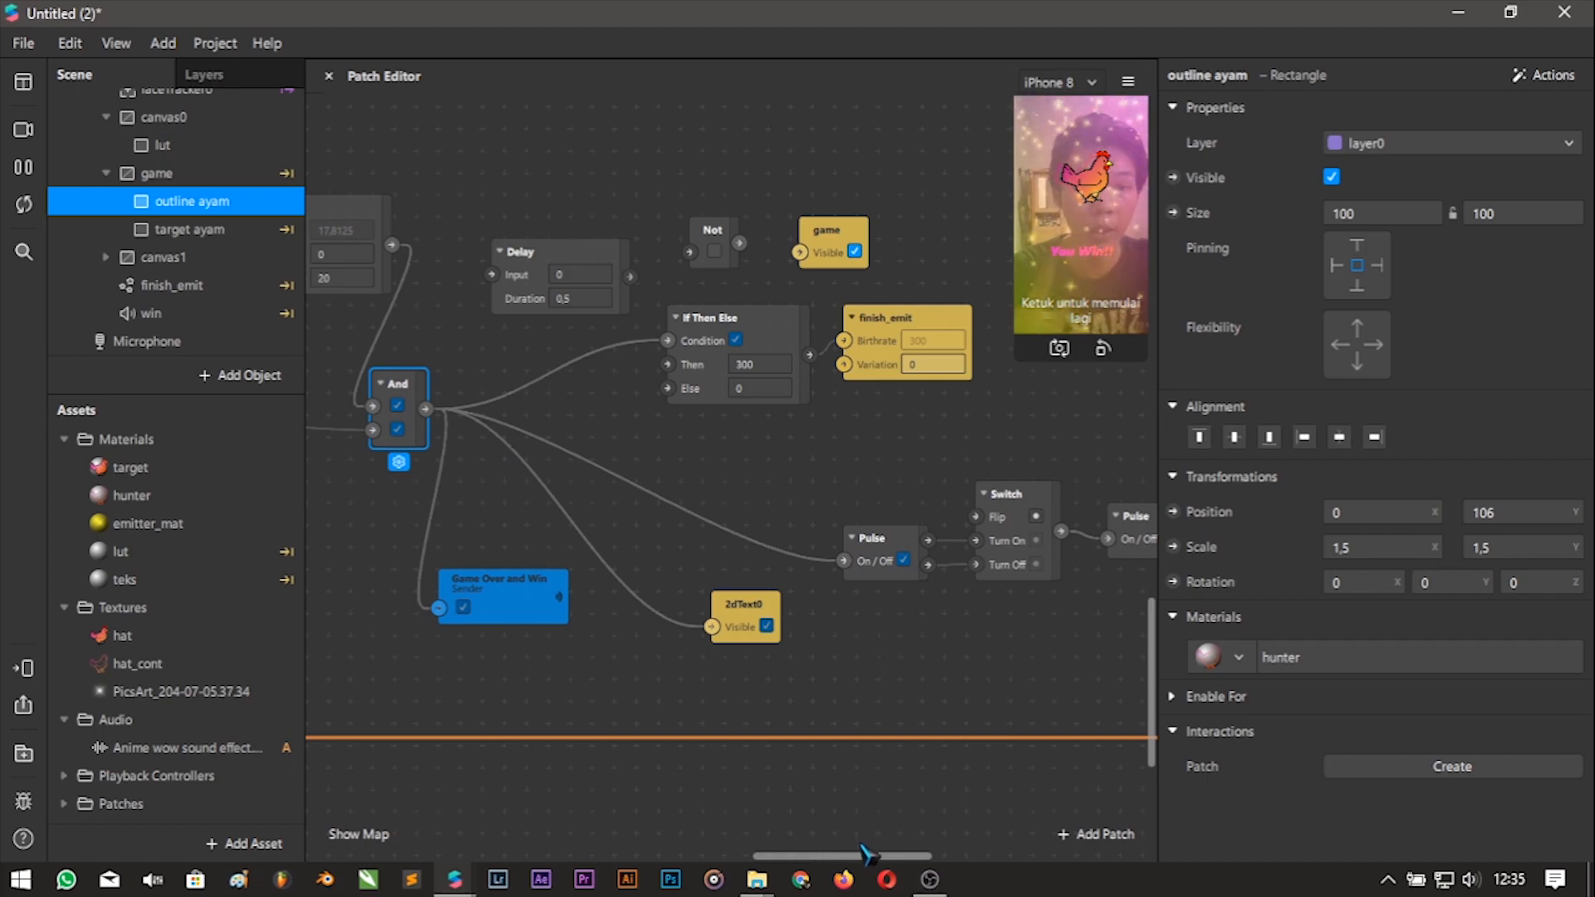
left_click_drag(864, 856, 893, 855)
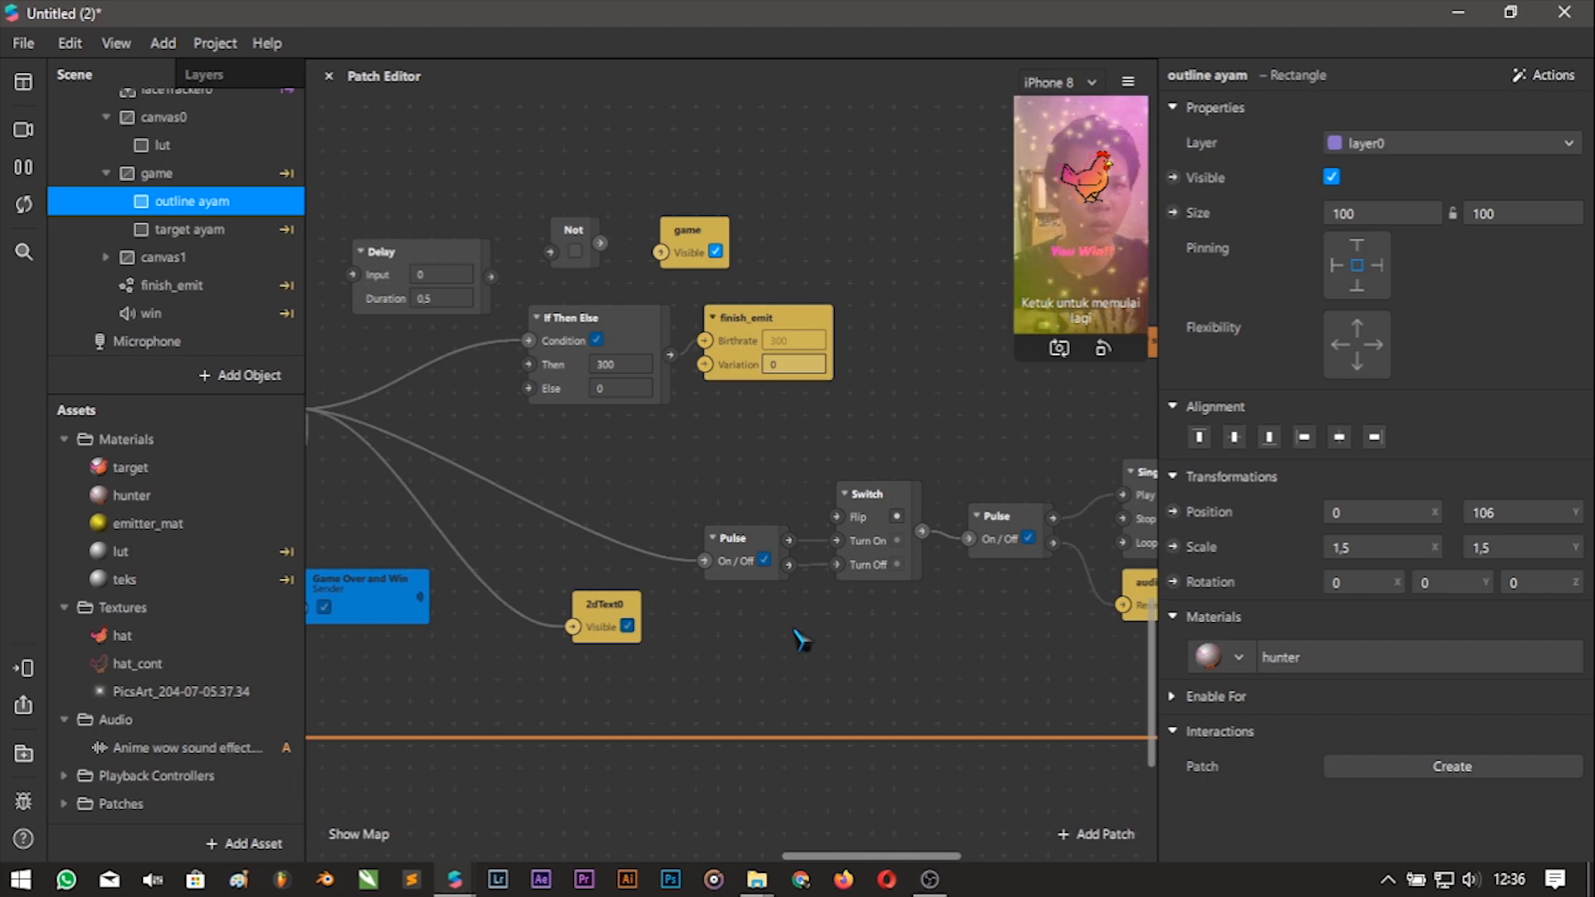
left_click_drag(1014, 349, 896, 555)
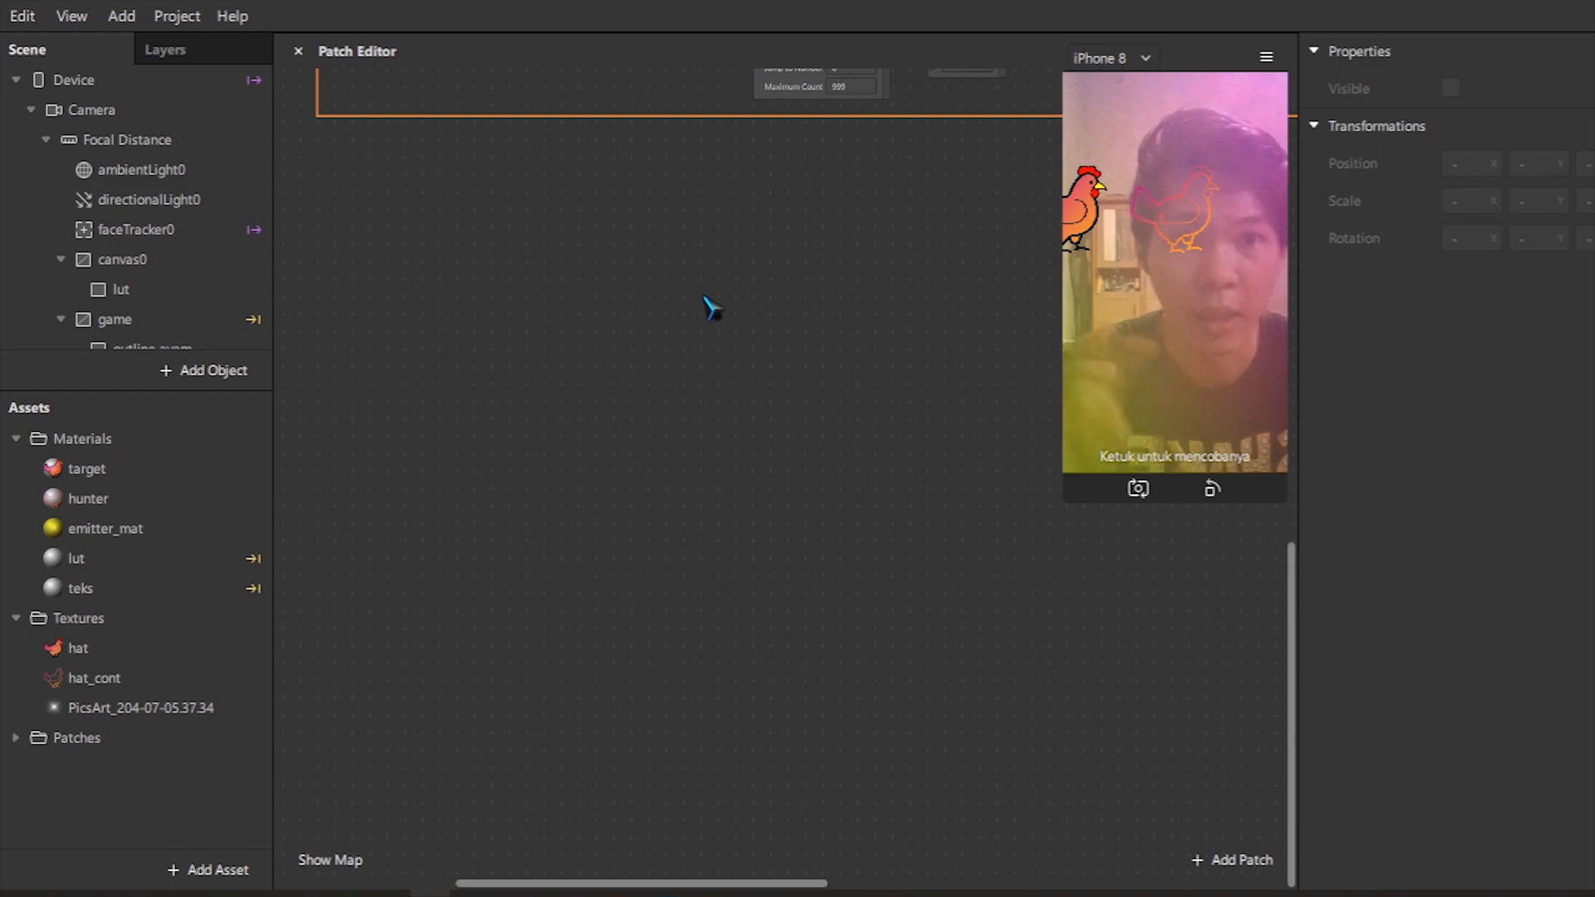
Add the Instructions capability to the project in its properties.
left_click(177, 16)
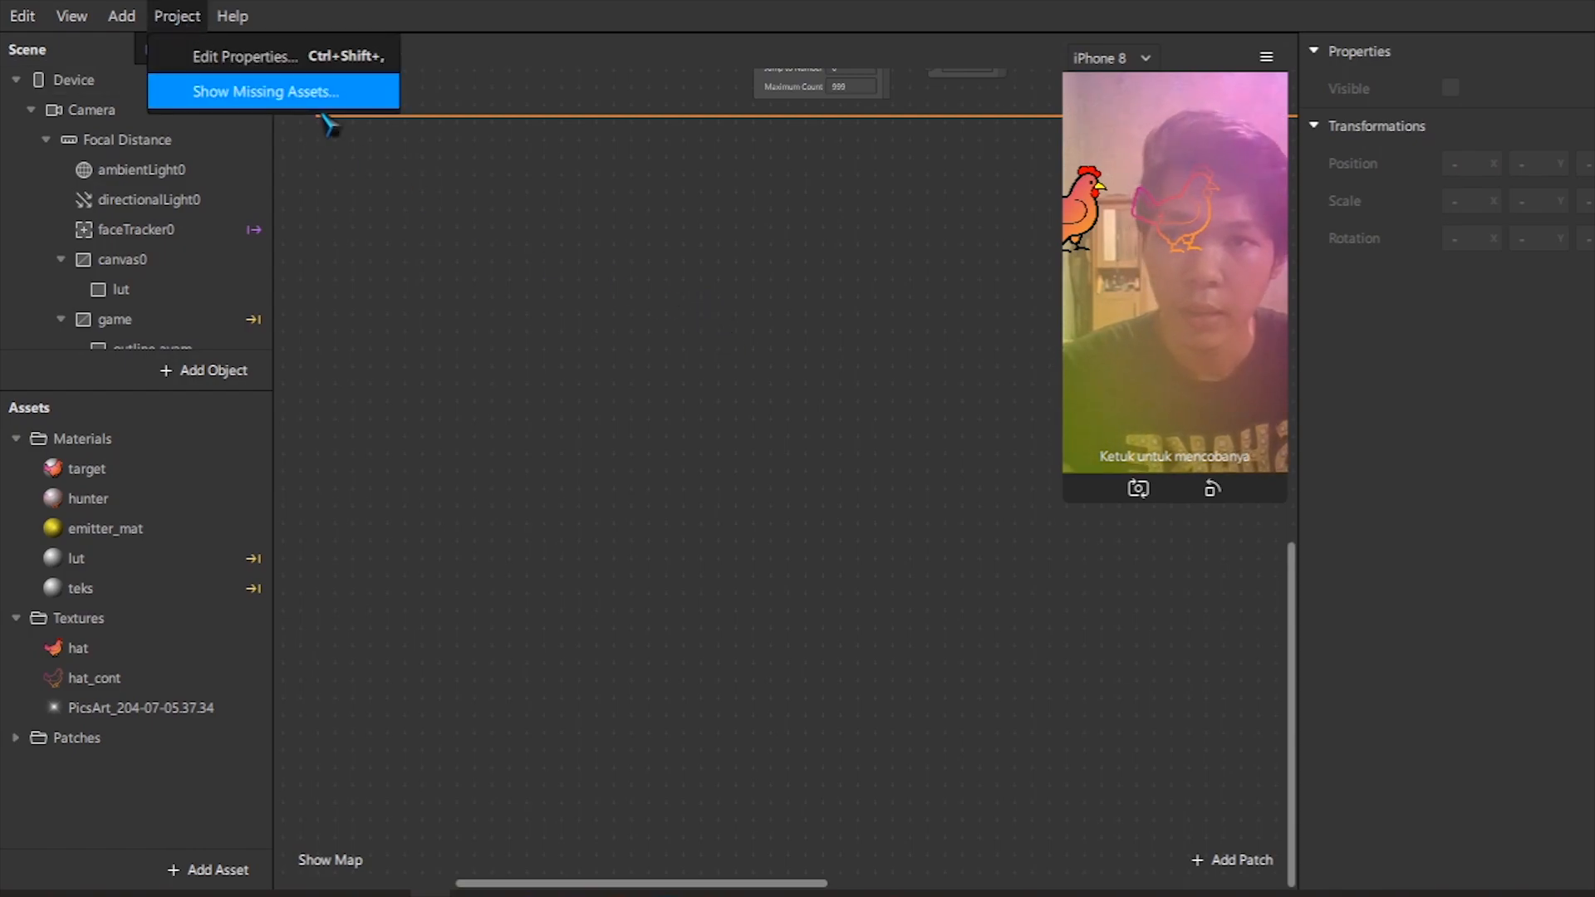
left_click(282, 65)
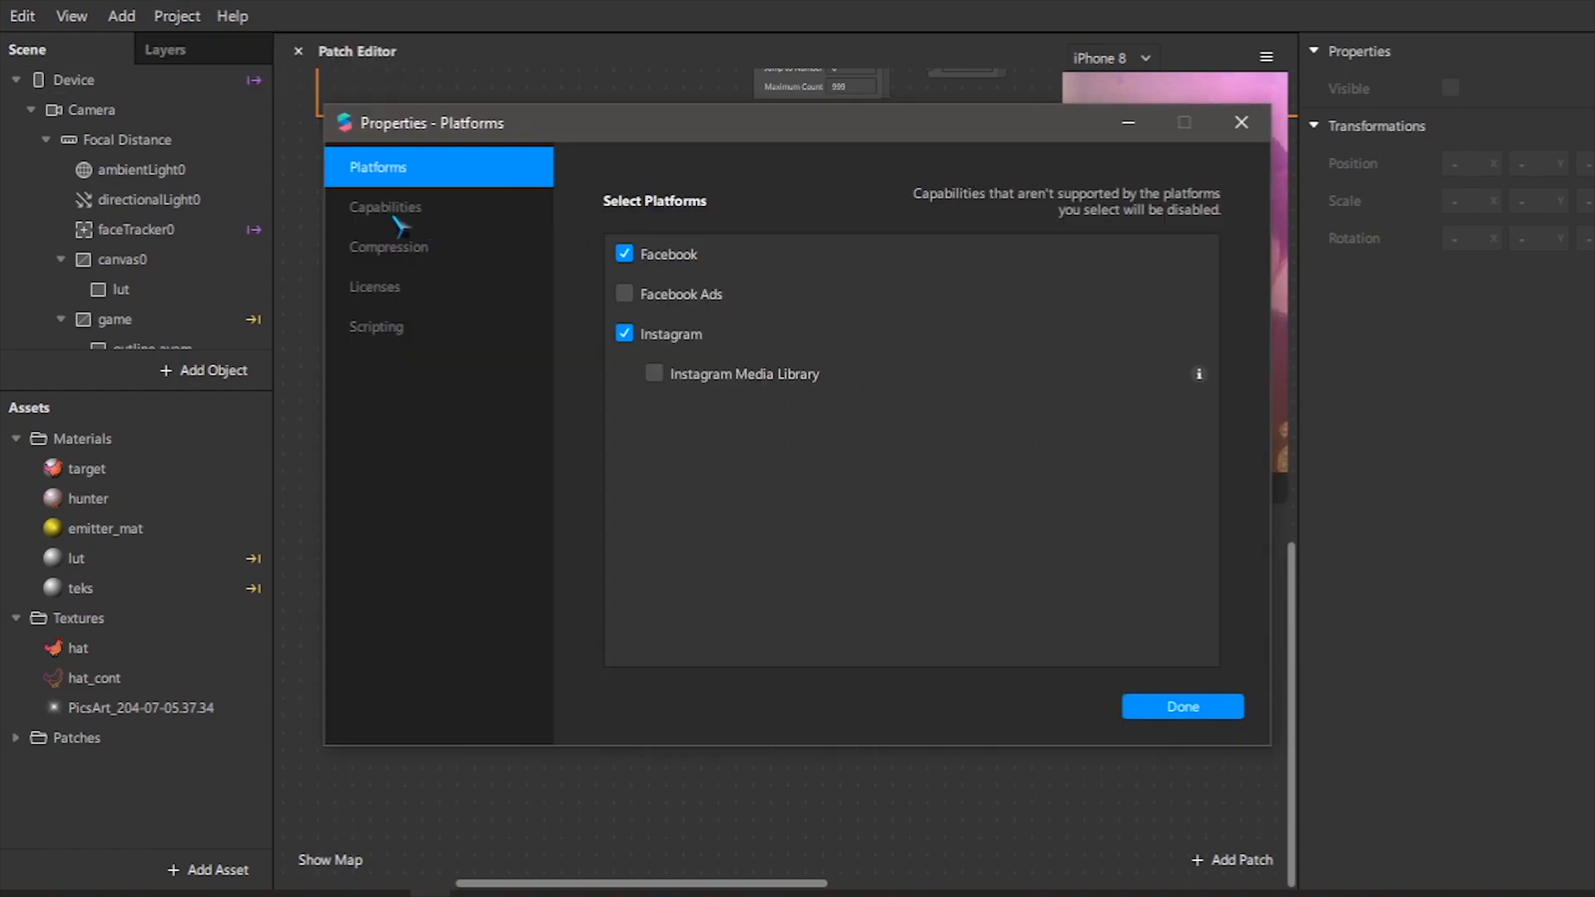
left_click(399, 225)
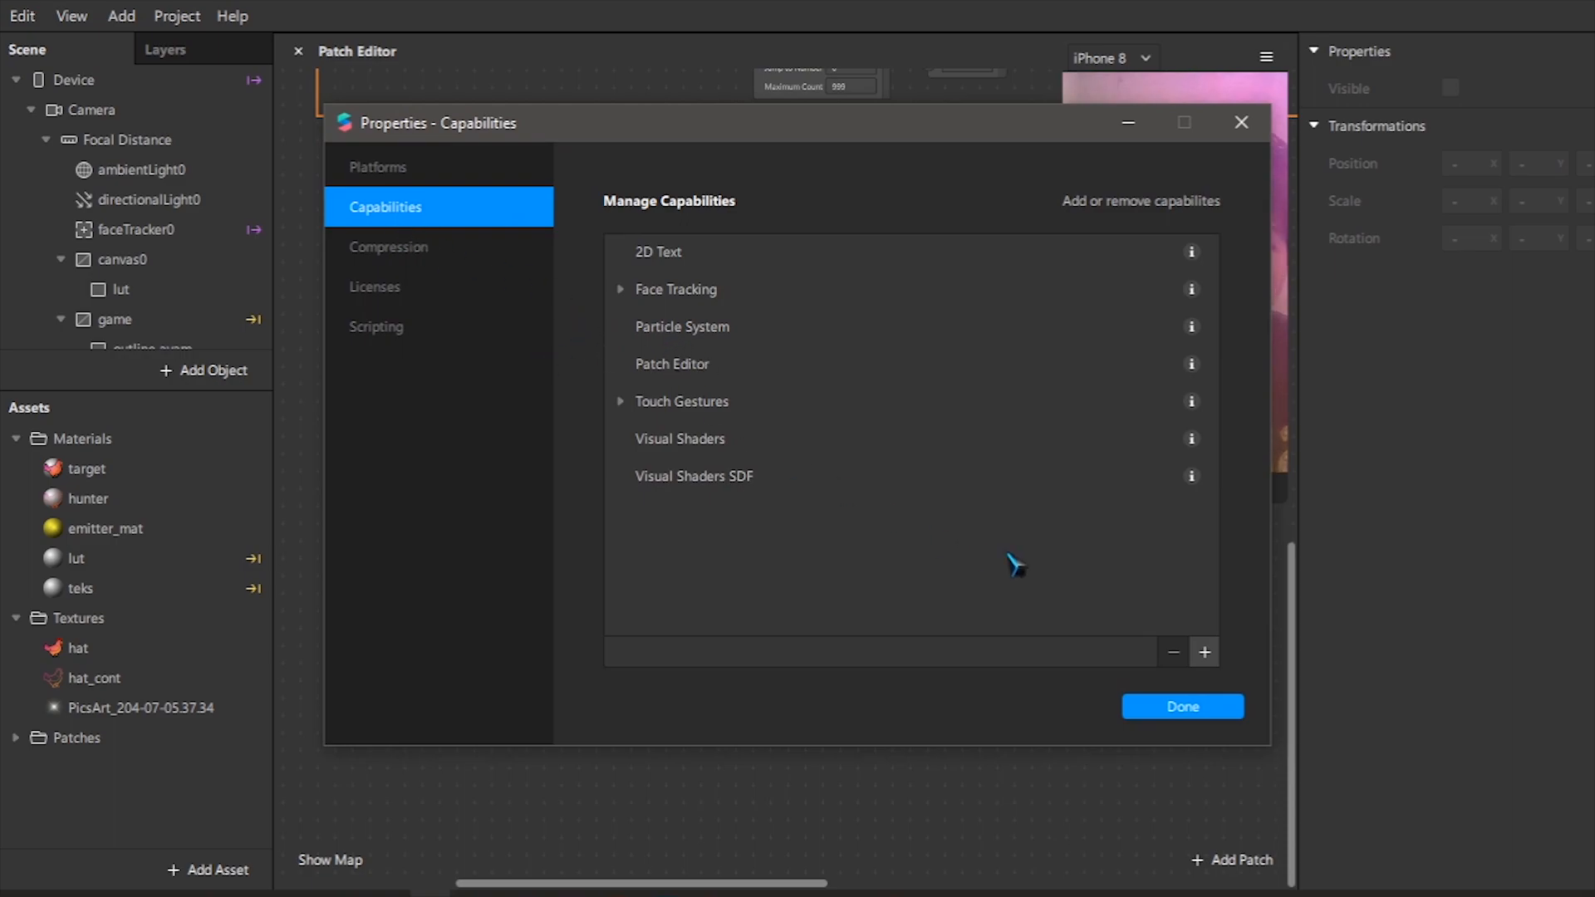
left_click(1205, 652)
type("instru")
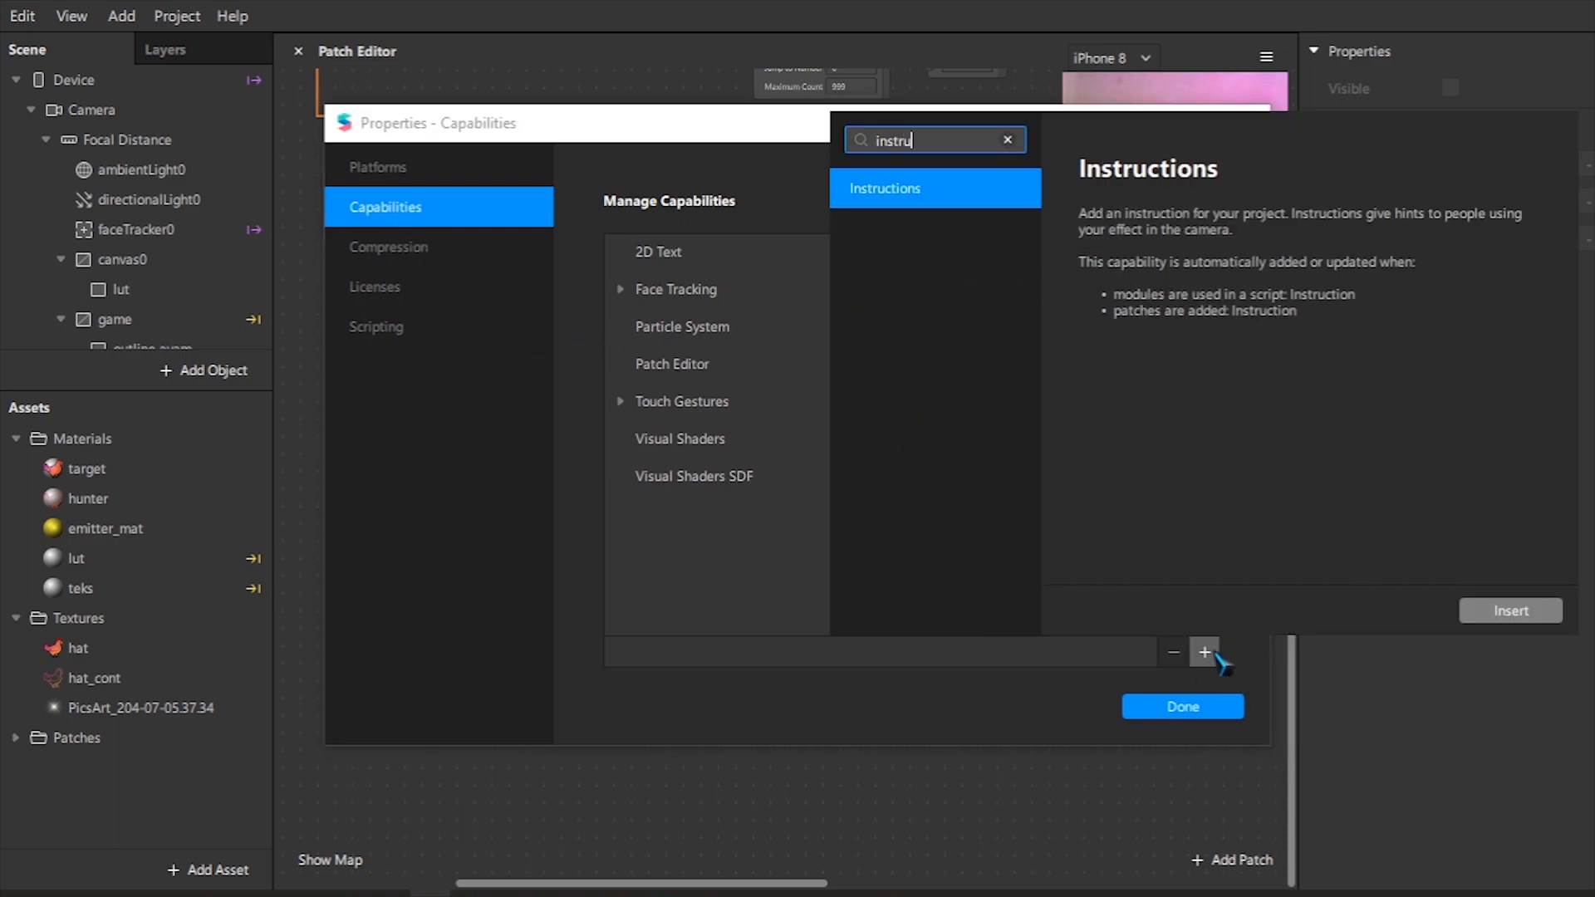
key("Return")
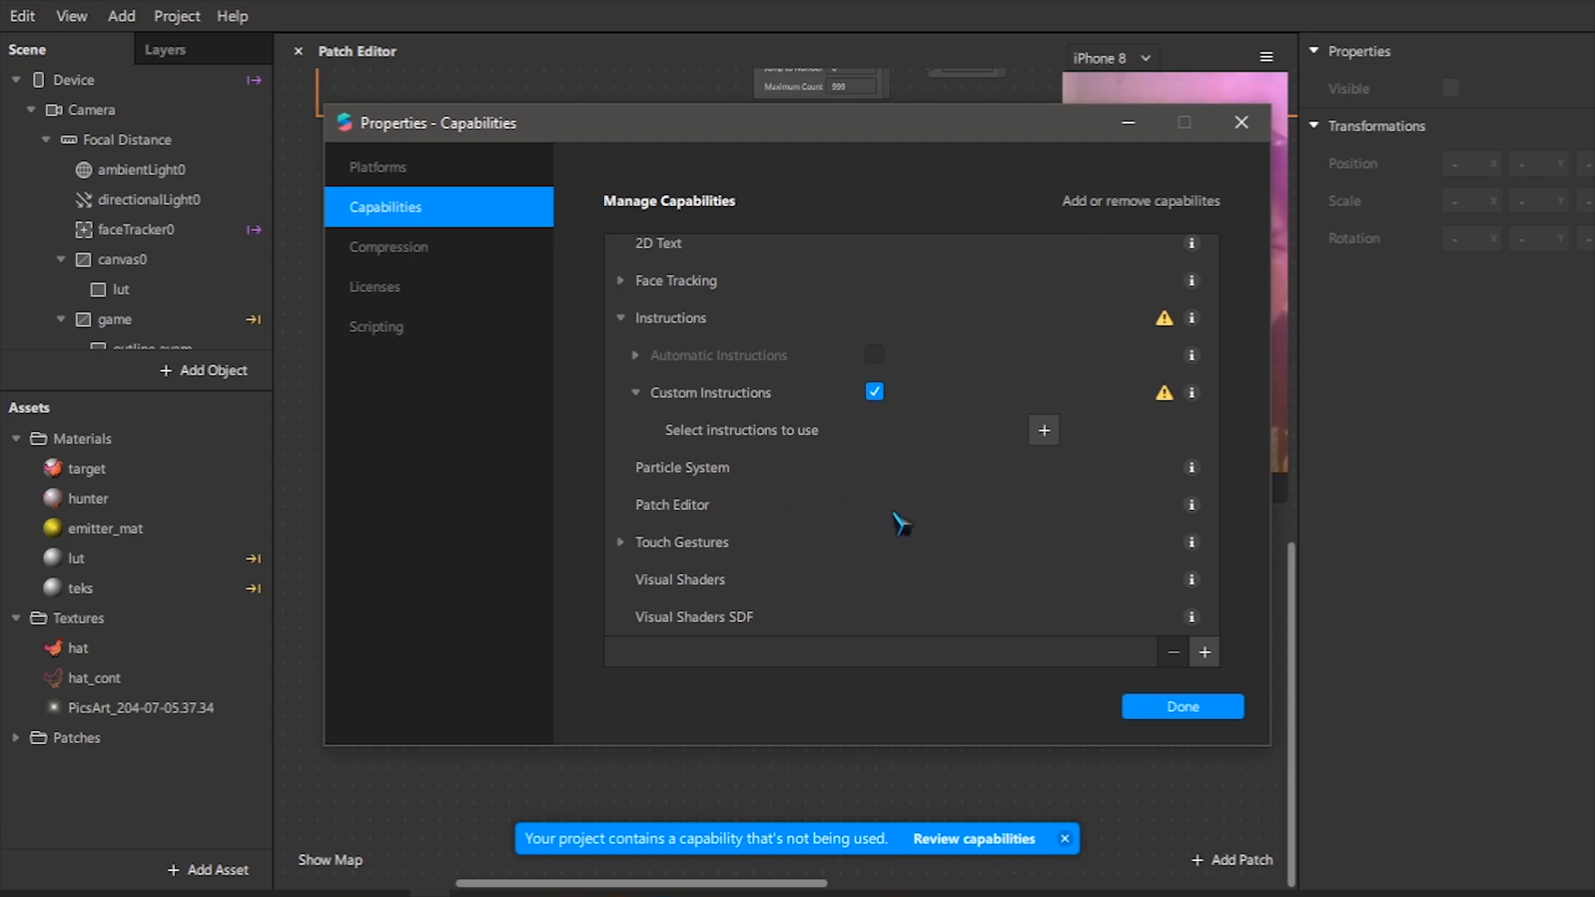
Add the custom instructions "Ketuk untuk mencobanya" and "Kedipkan mata Anda" to the Instructions capability.
left_click(1045, 430)
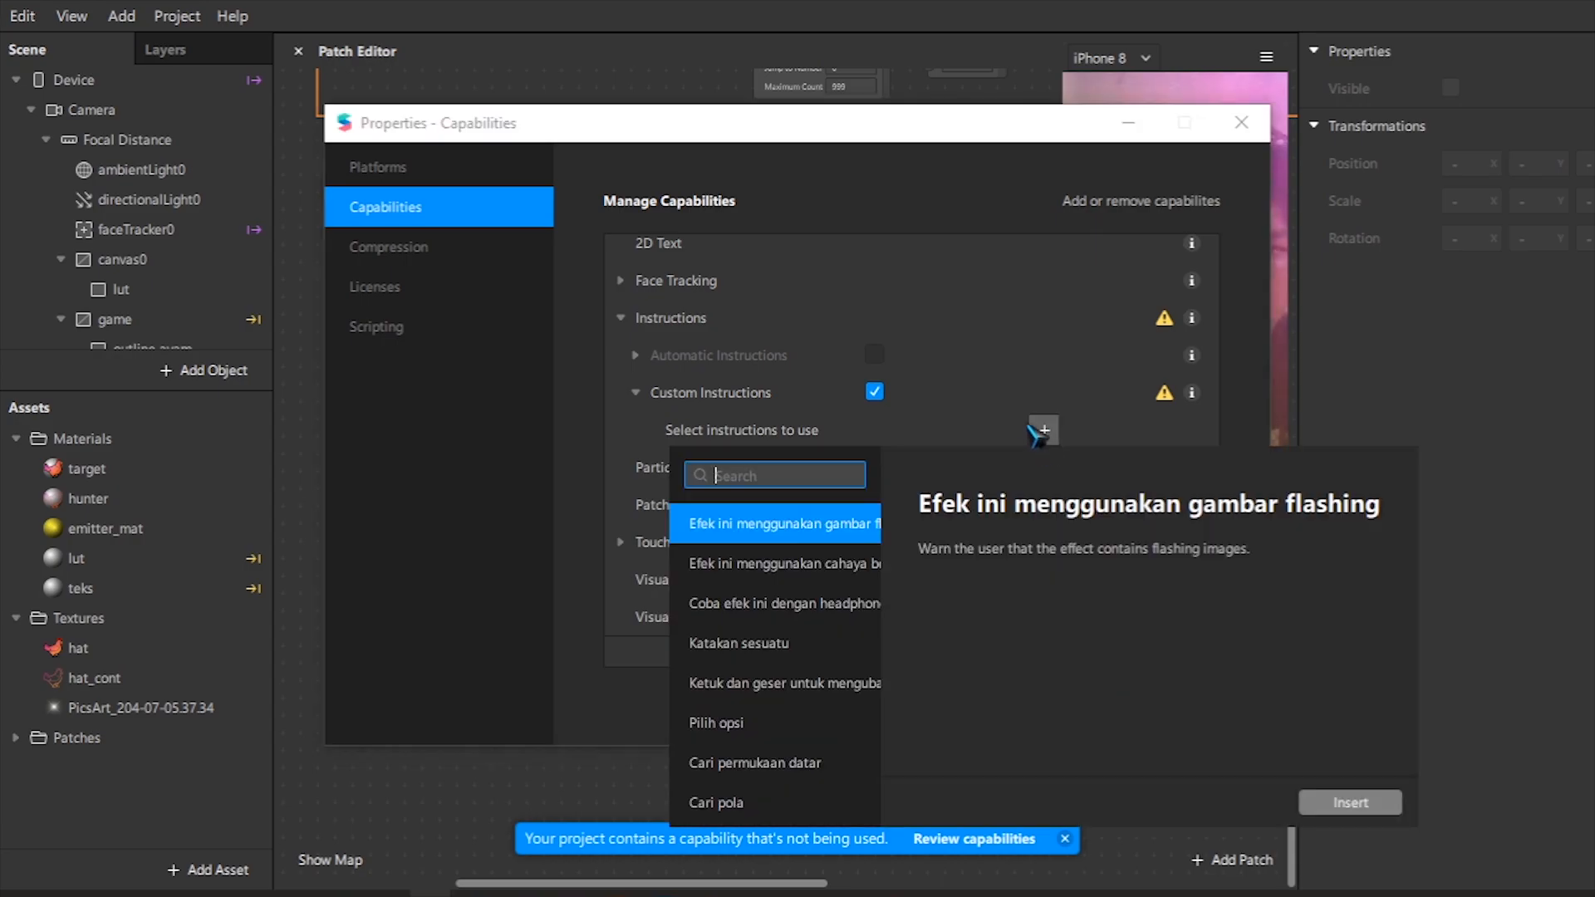
type("ketuk untuk")
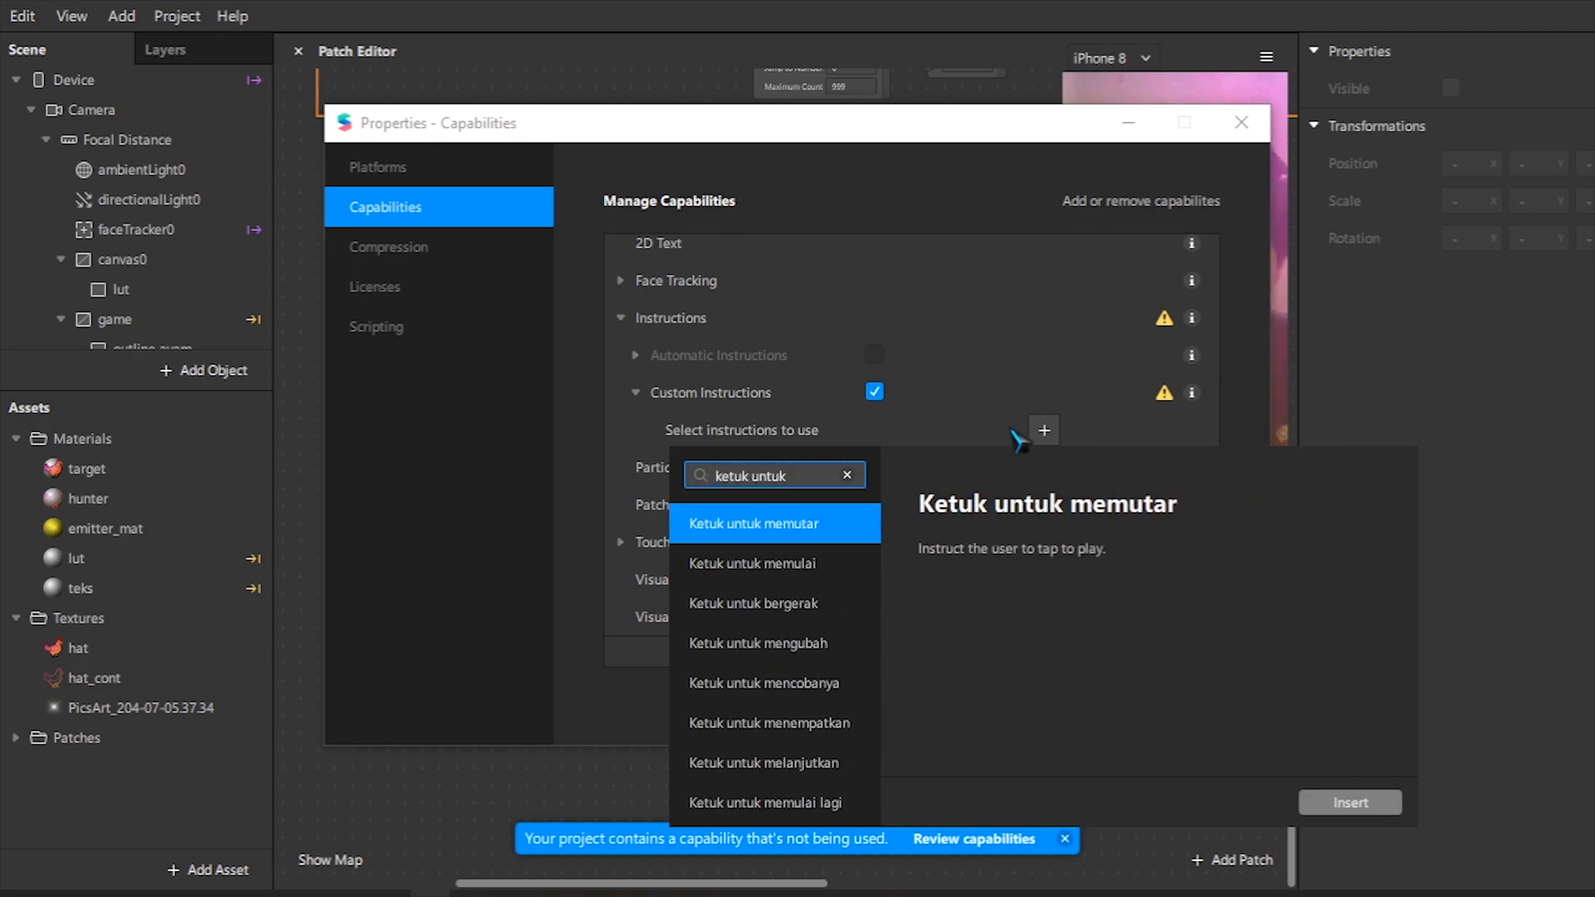
left_click(790, 697)
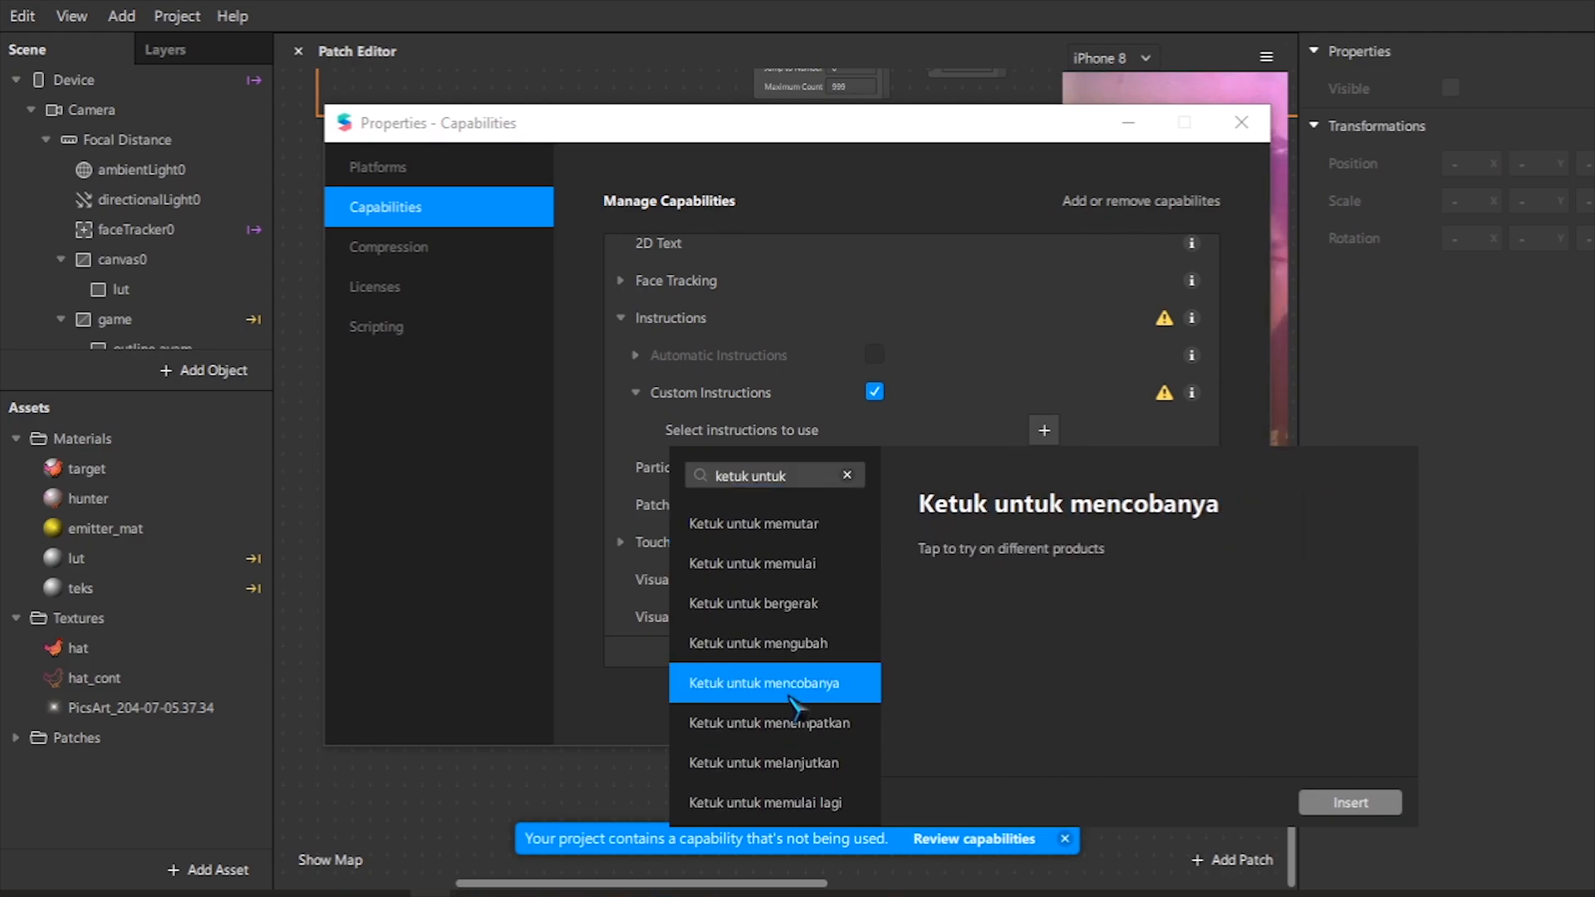
left_click(797, 698)
left_click(1044, 430)
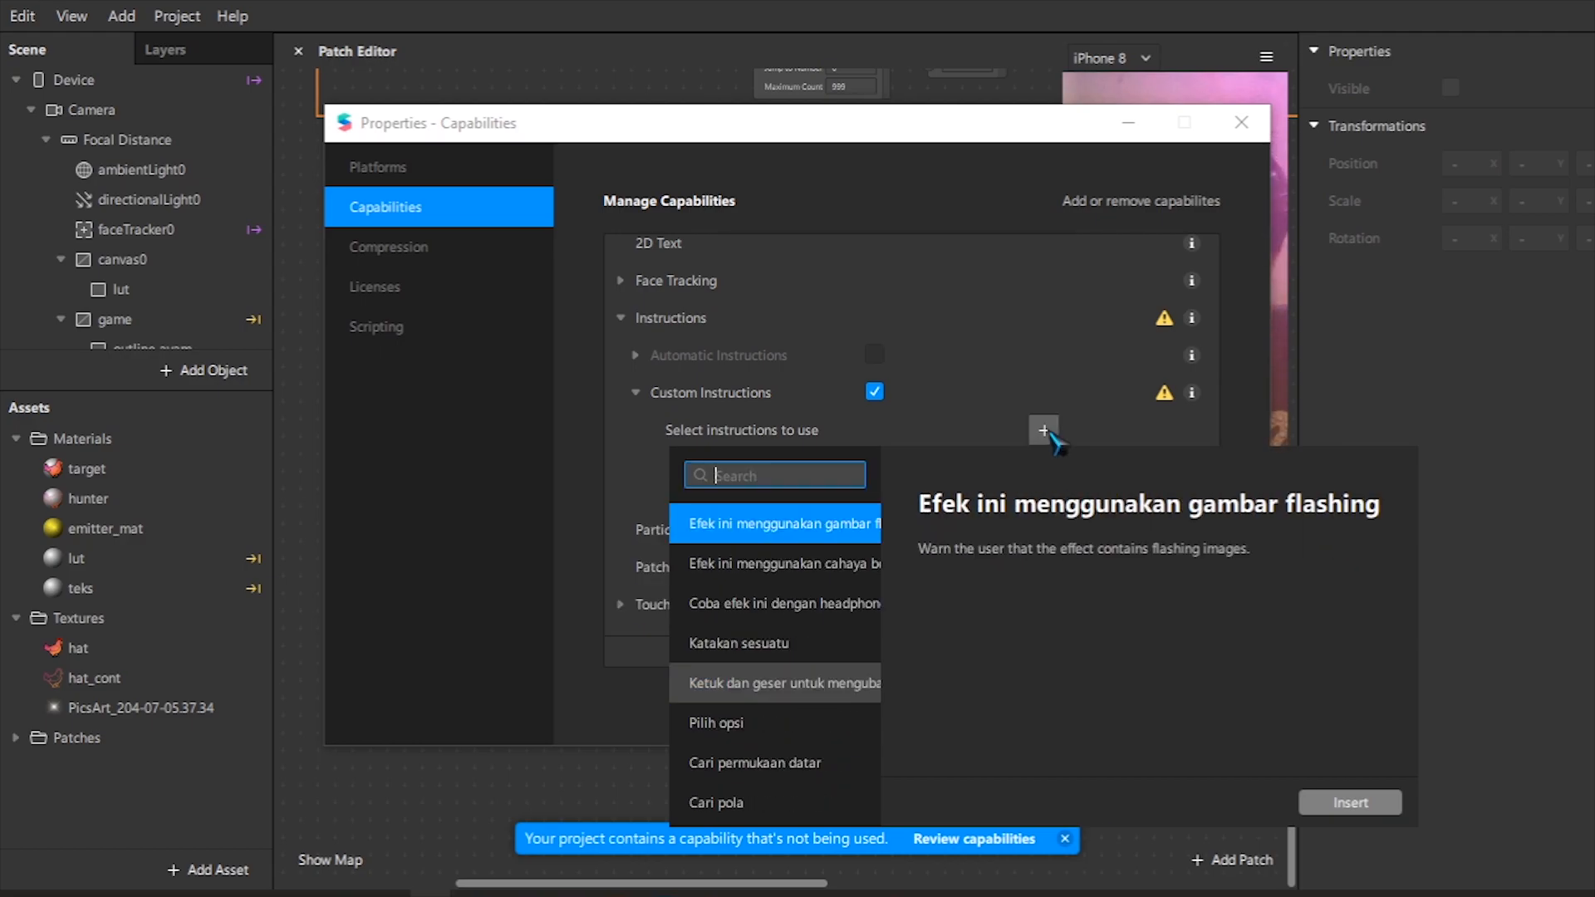
type("kedi")
left_click(808, 523)
Add the custom instruction "Ketuk untuk memulai lagi" and close the project properties.
left_click(1044, 408)
type("ketuk untuk")
left_click(772, 737)
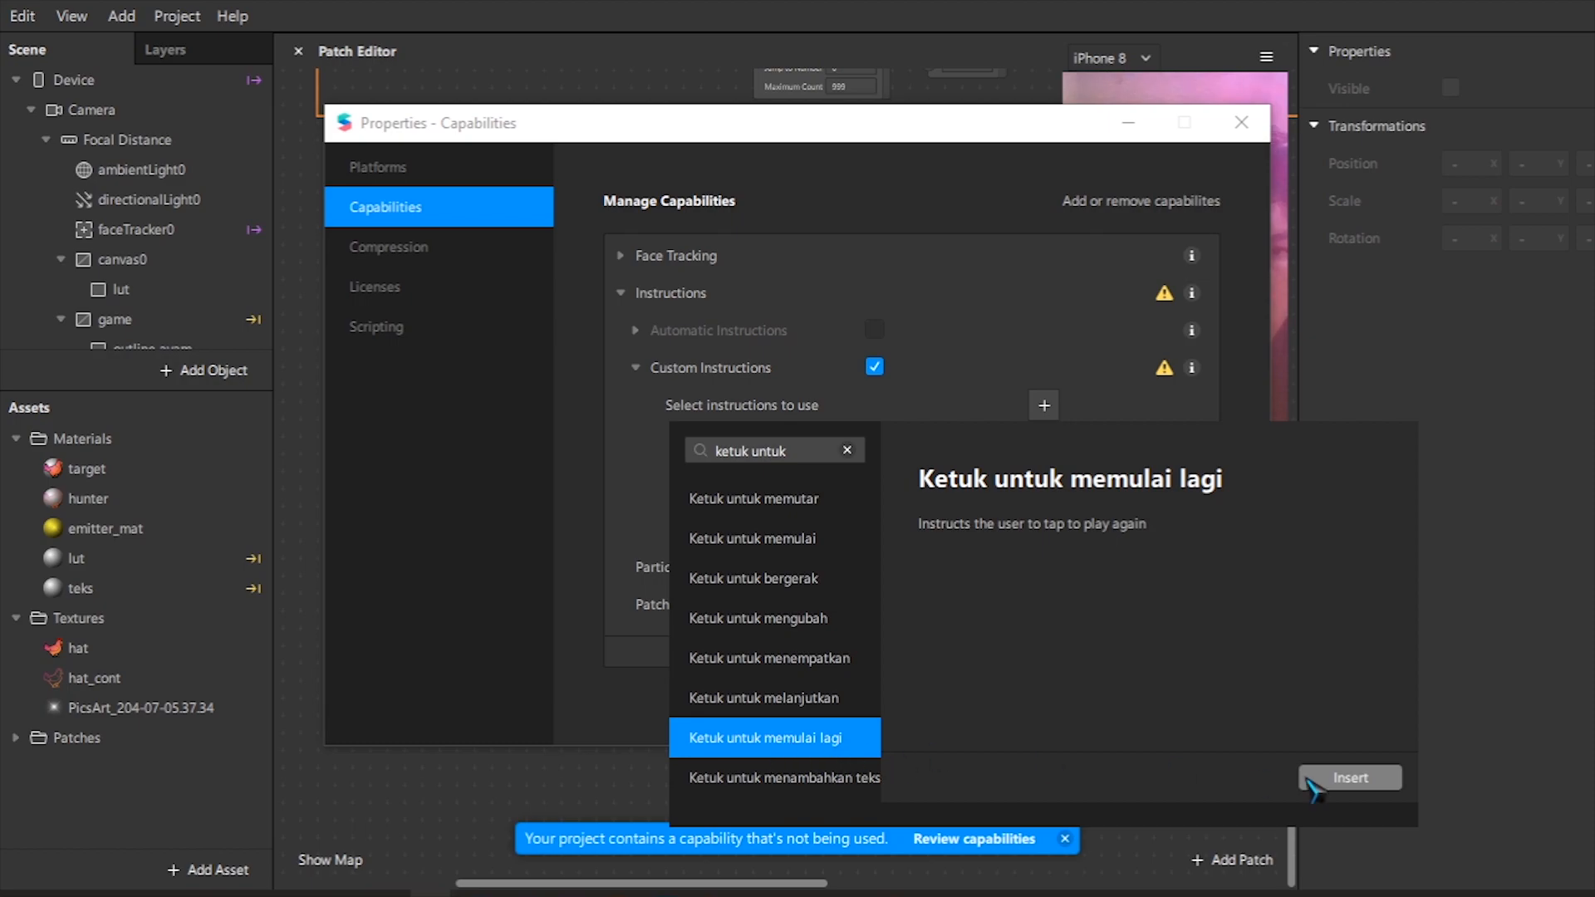
left_click(1335, 781)
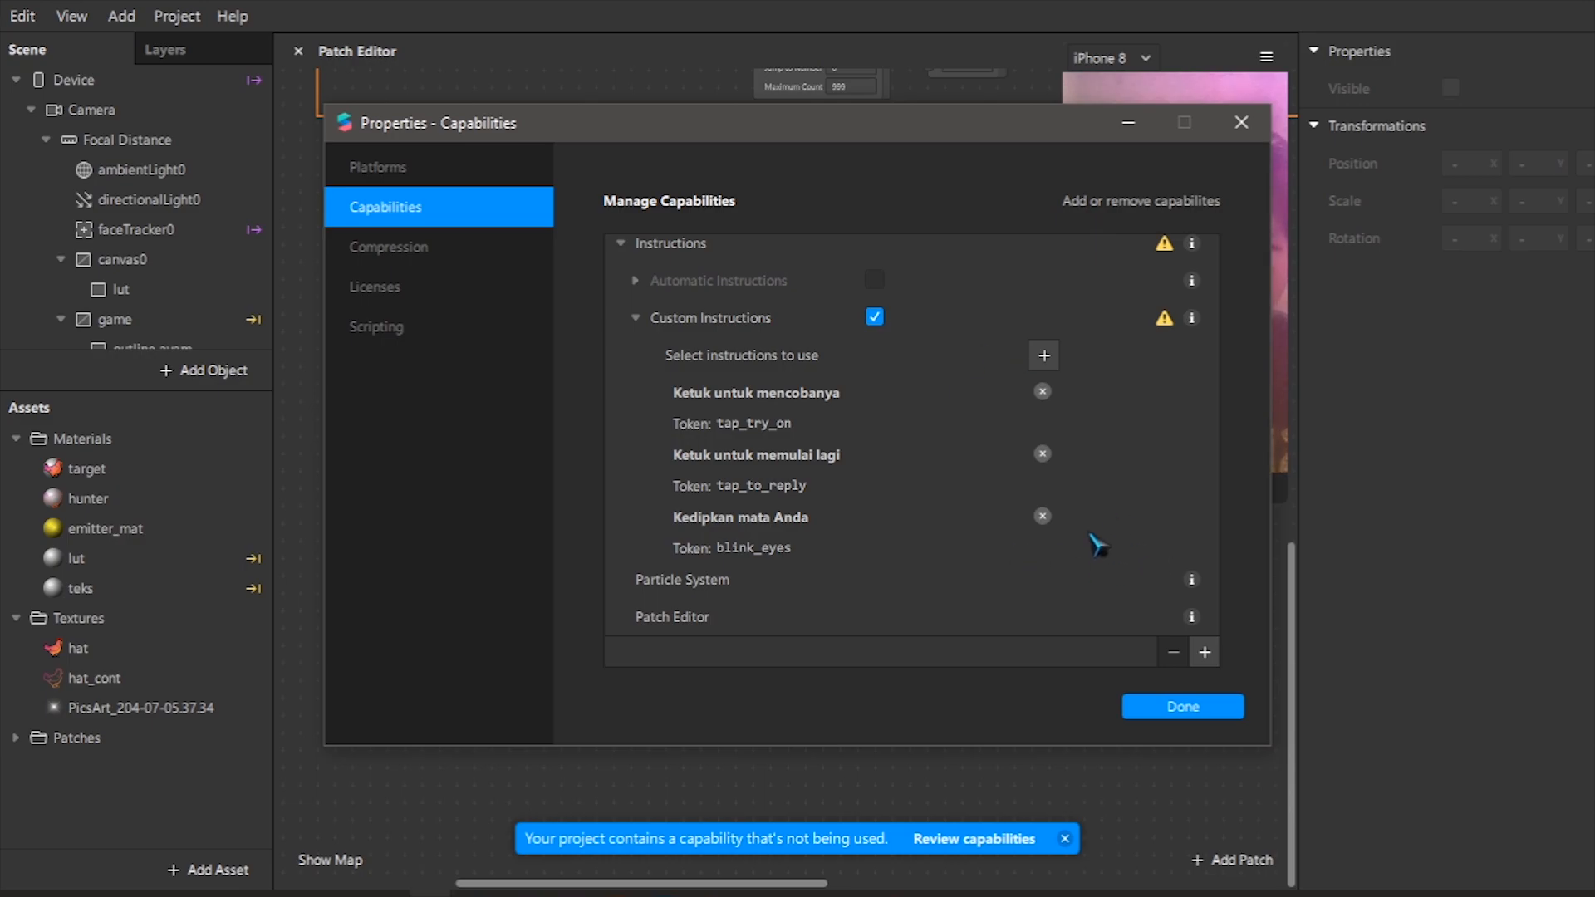
left_click(1184, 711)
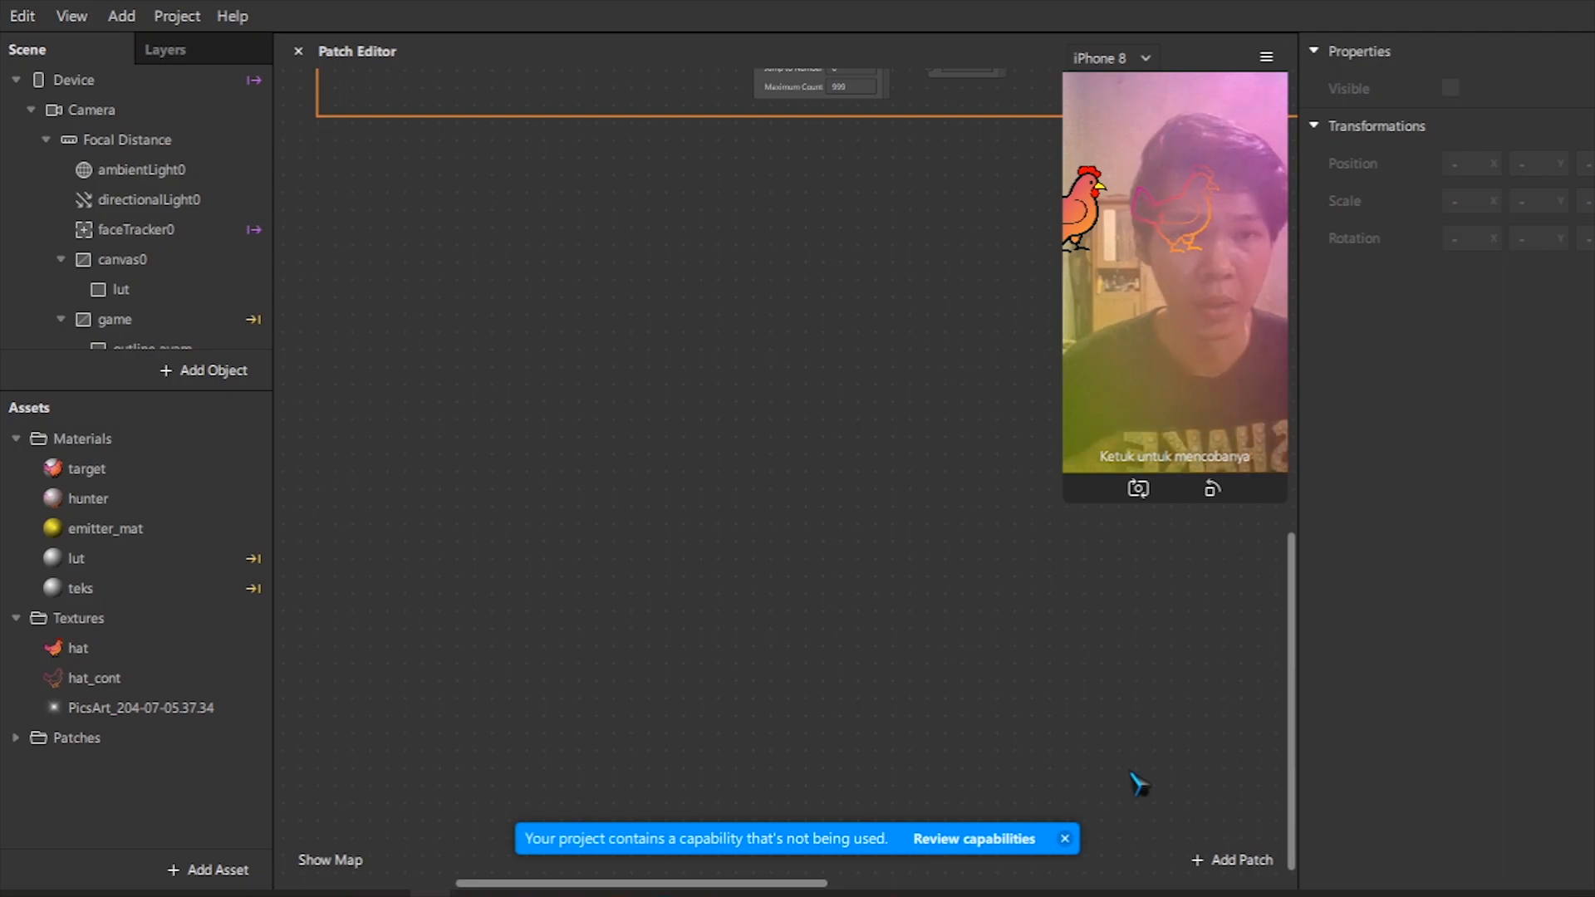
Add a Receiver patch in the empty area below the existing graph and set it to receive Game Start.
left_click(1242, 861)
type("r")
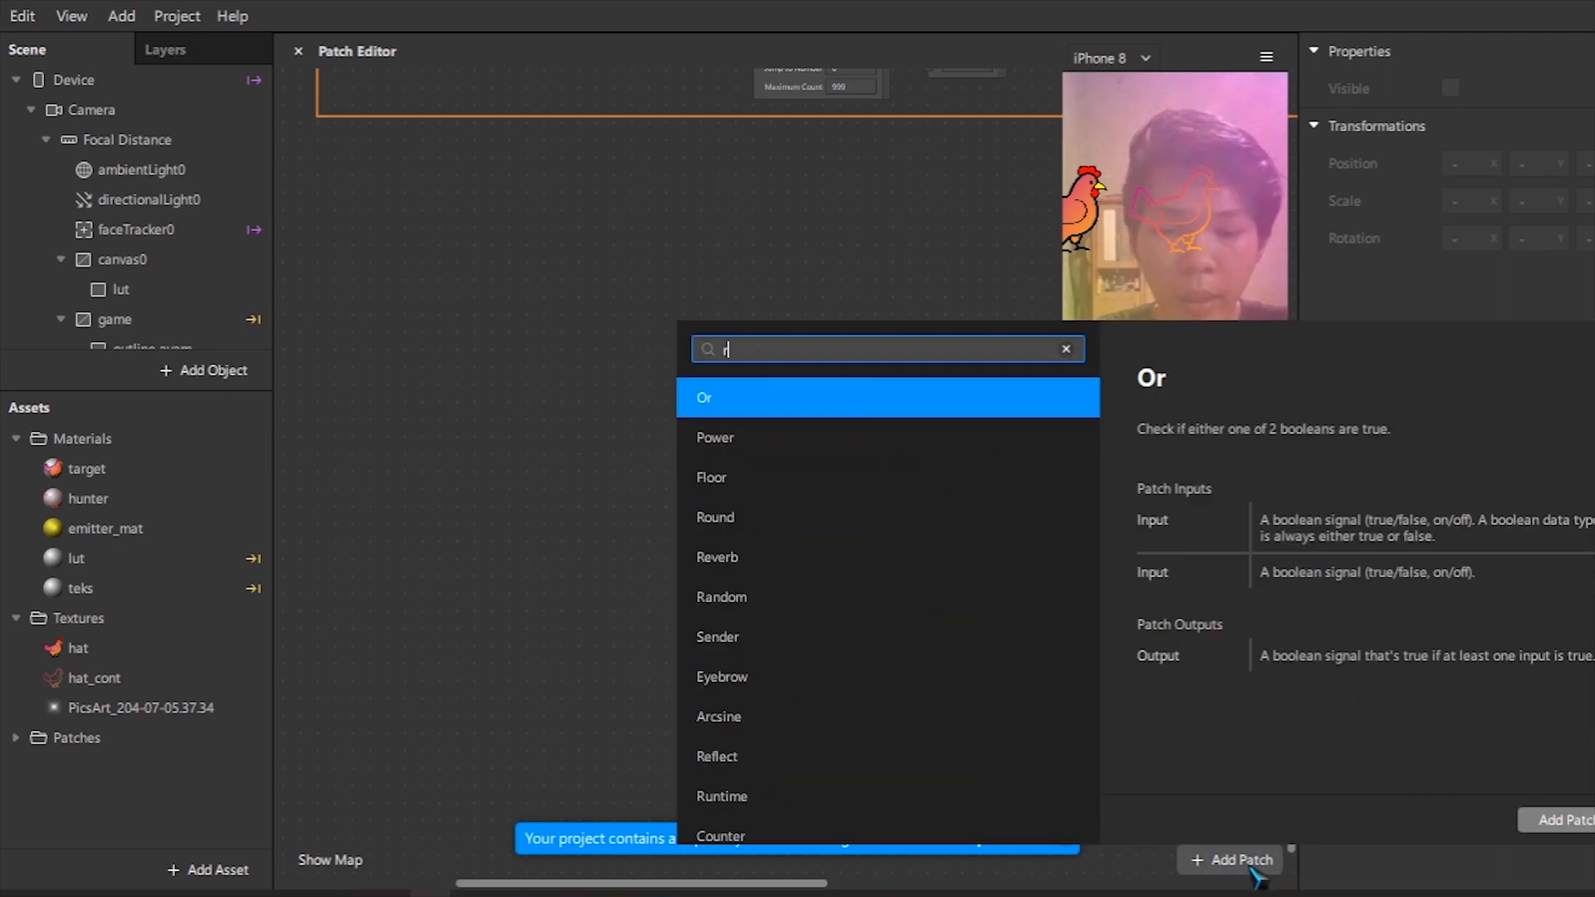
type("eci")
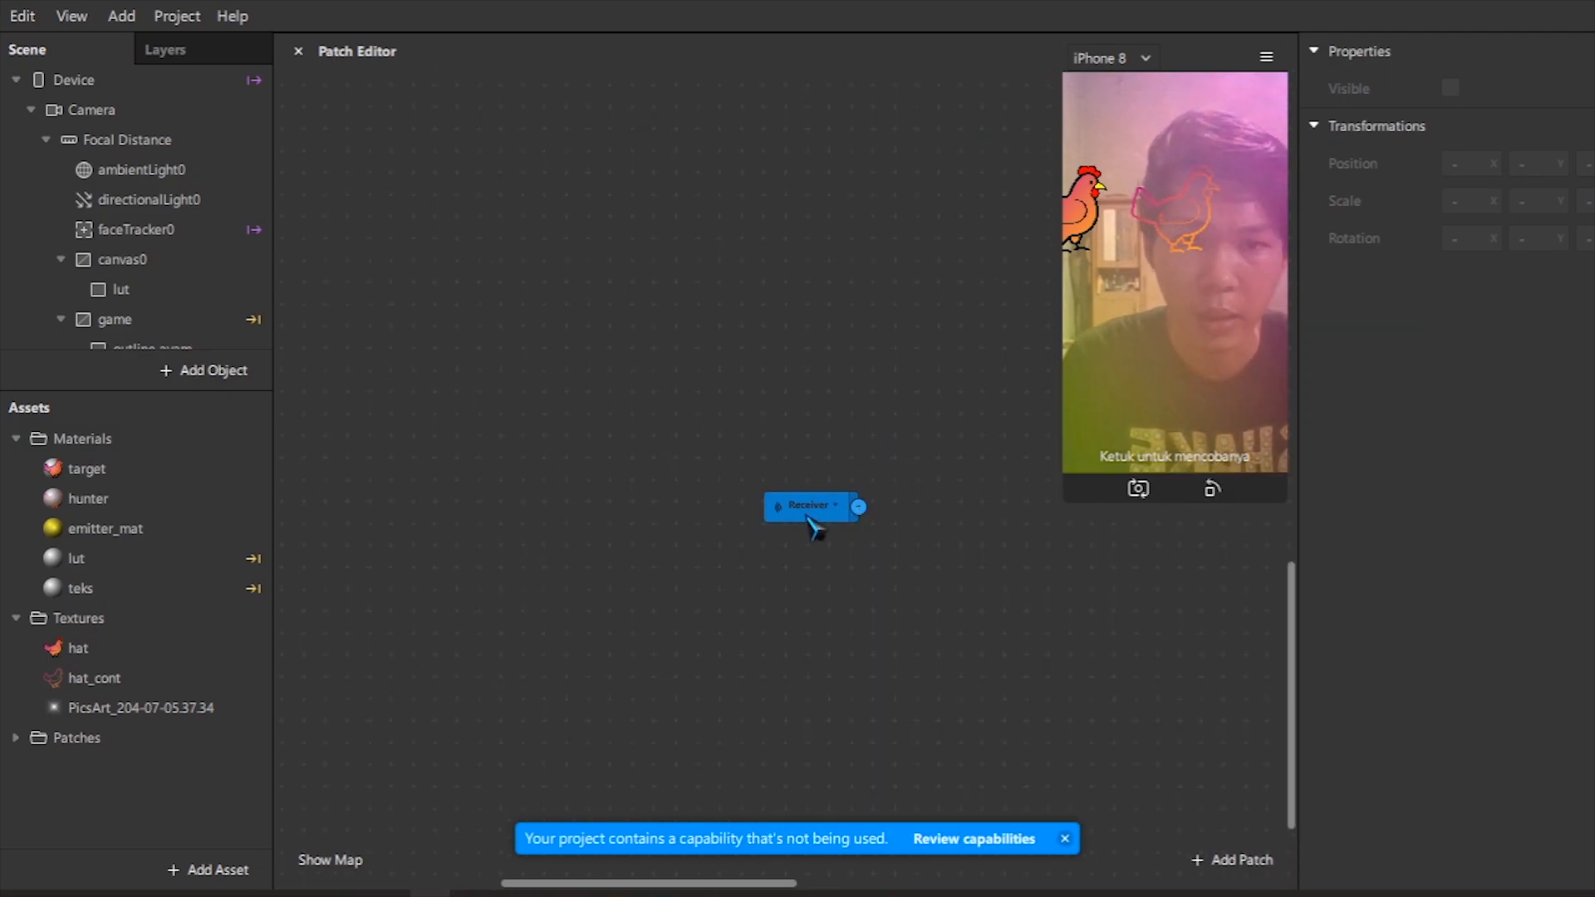
left_click(809, 518)
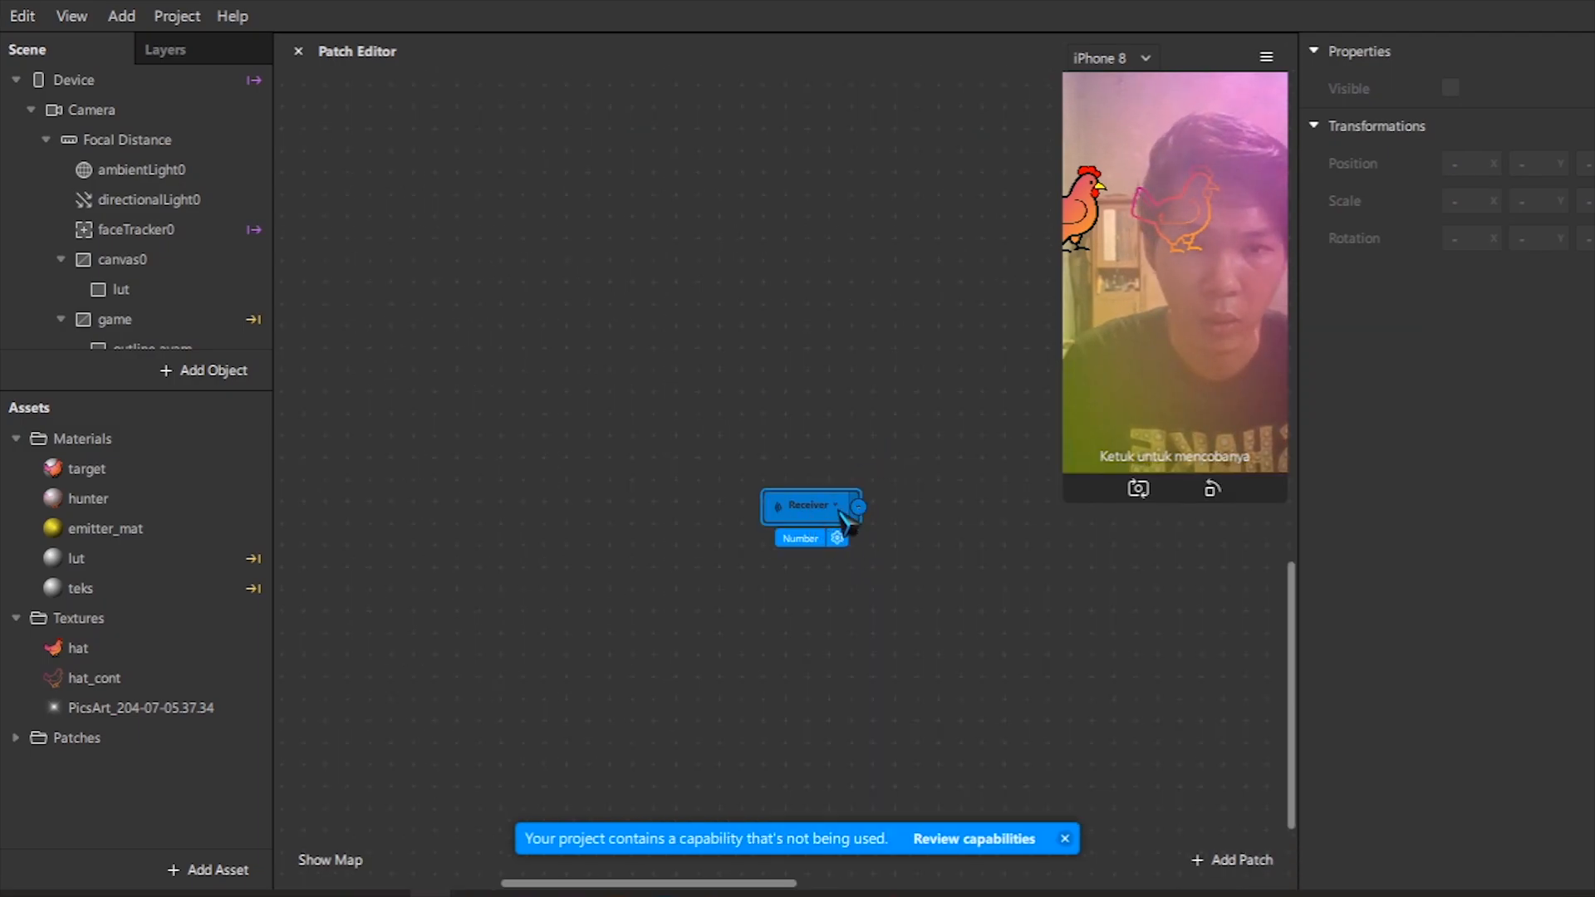
left_click_drag(840, 510, 746, 479)
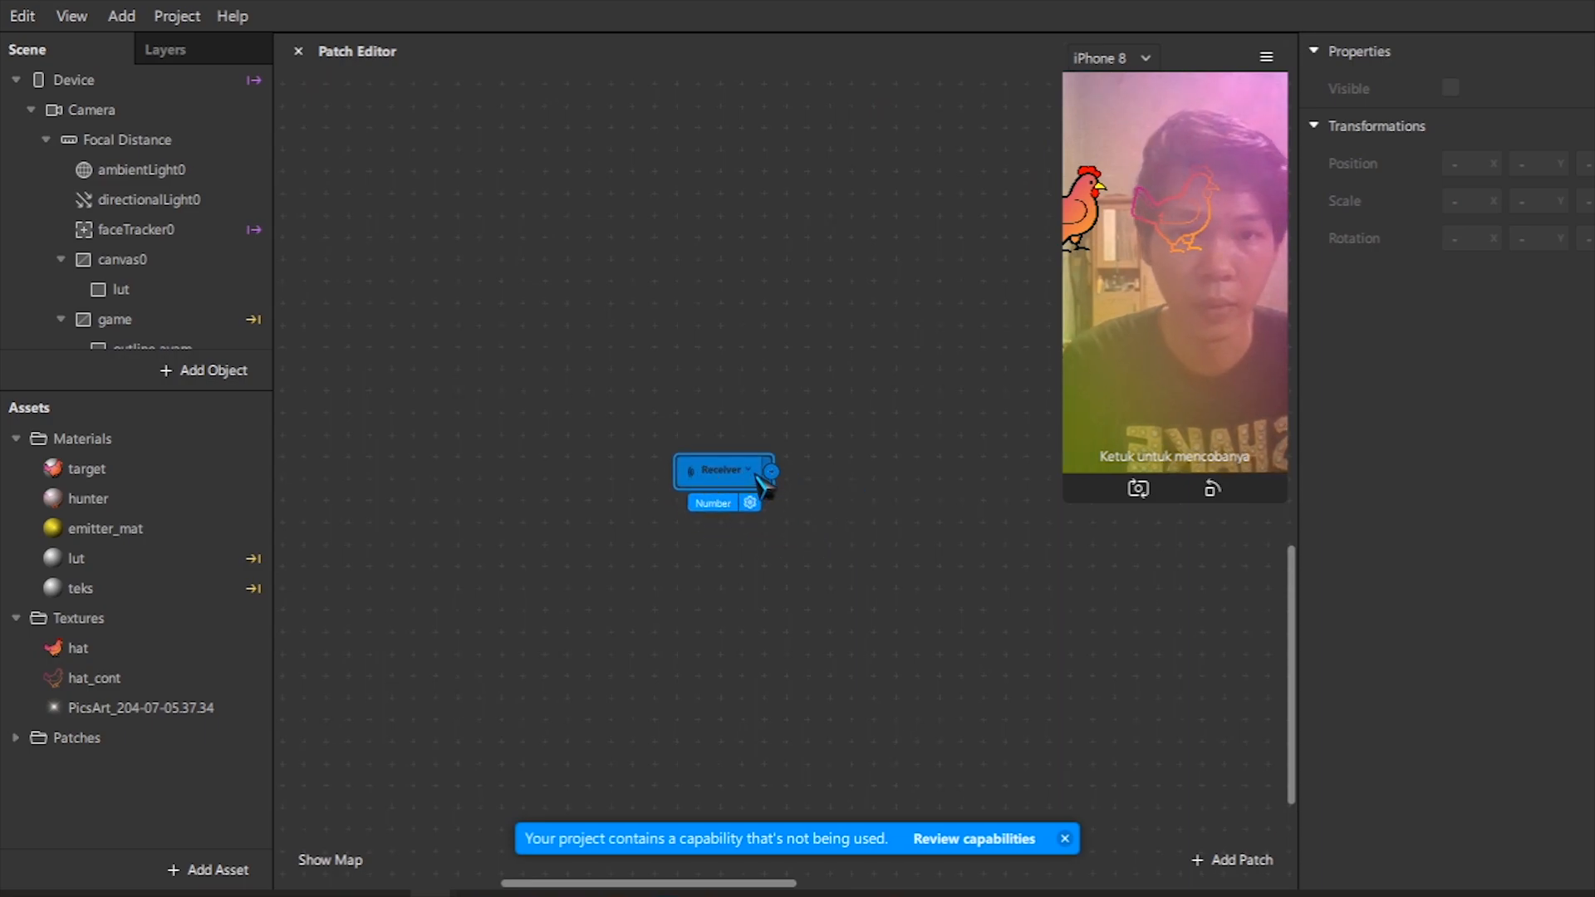
left_click(753, 472)
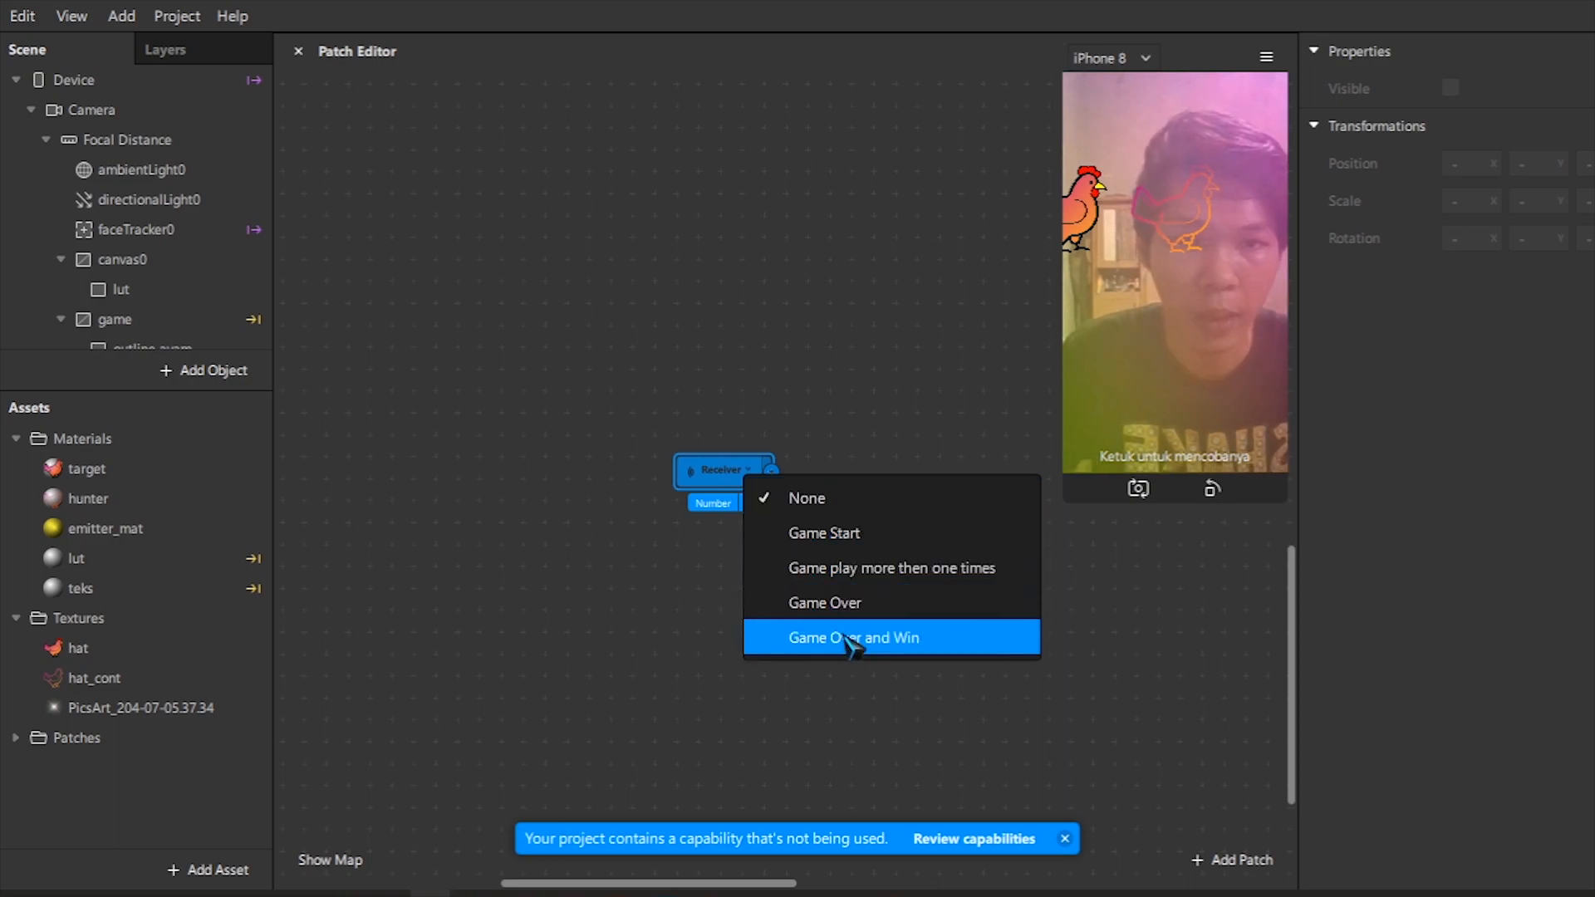
left_click(826, 533)
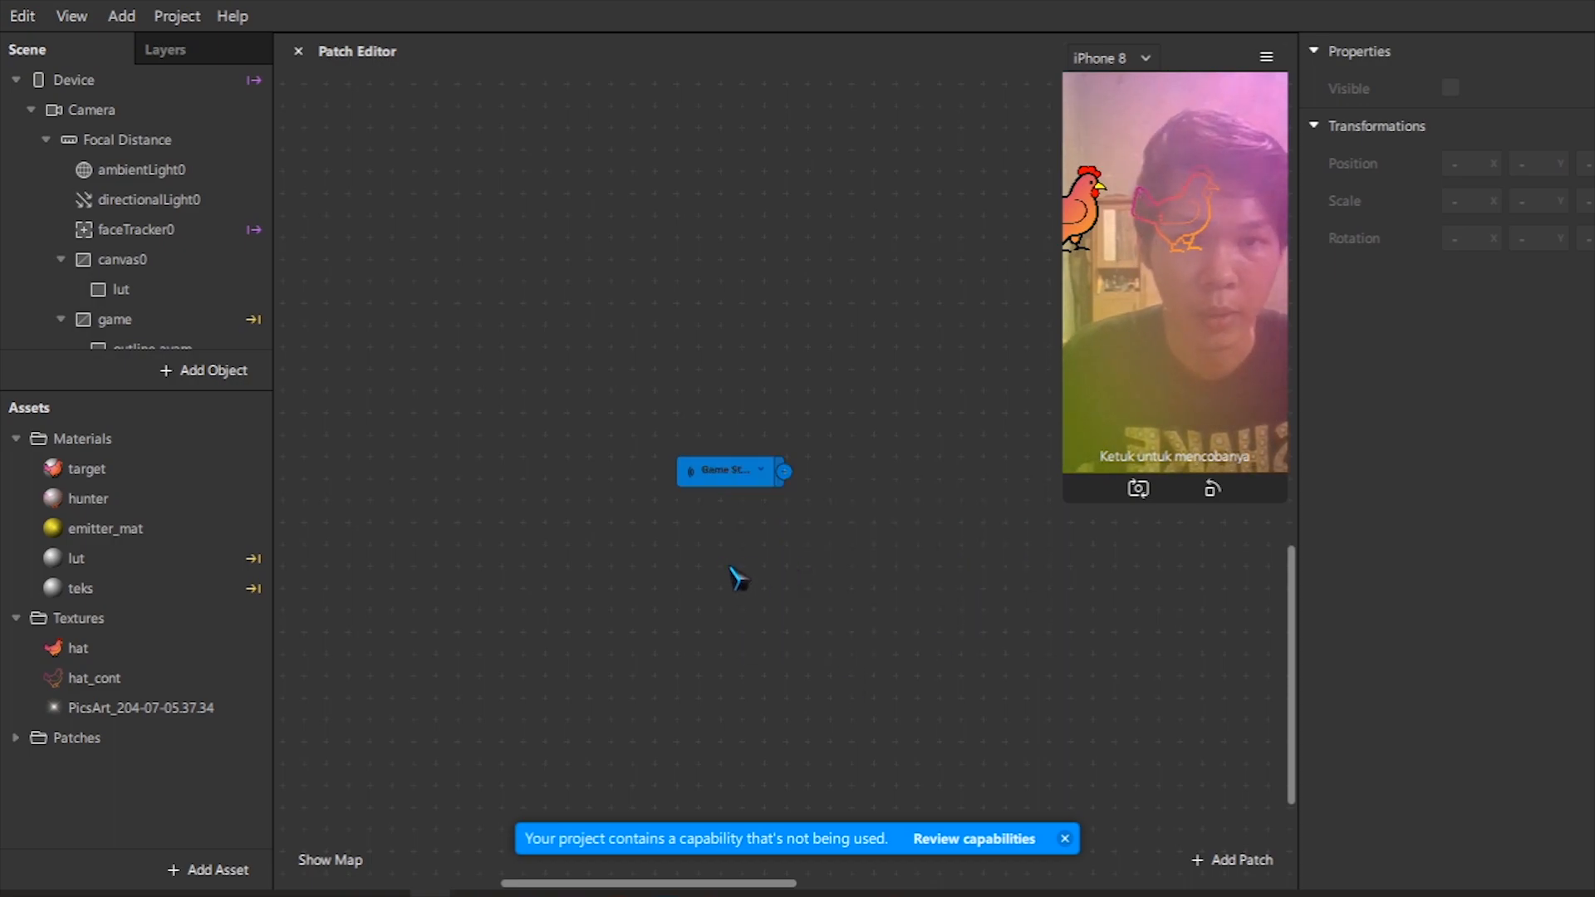
Duplicate the Game Start receiver twice, setting one copy to Game Over and the other to Game Over and Win.
key("ctrl+d")
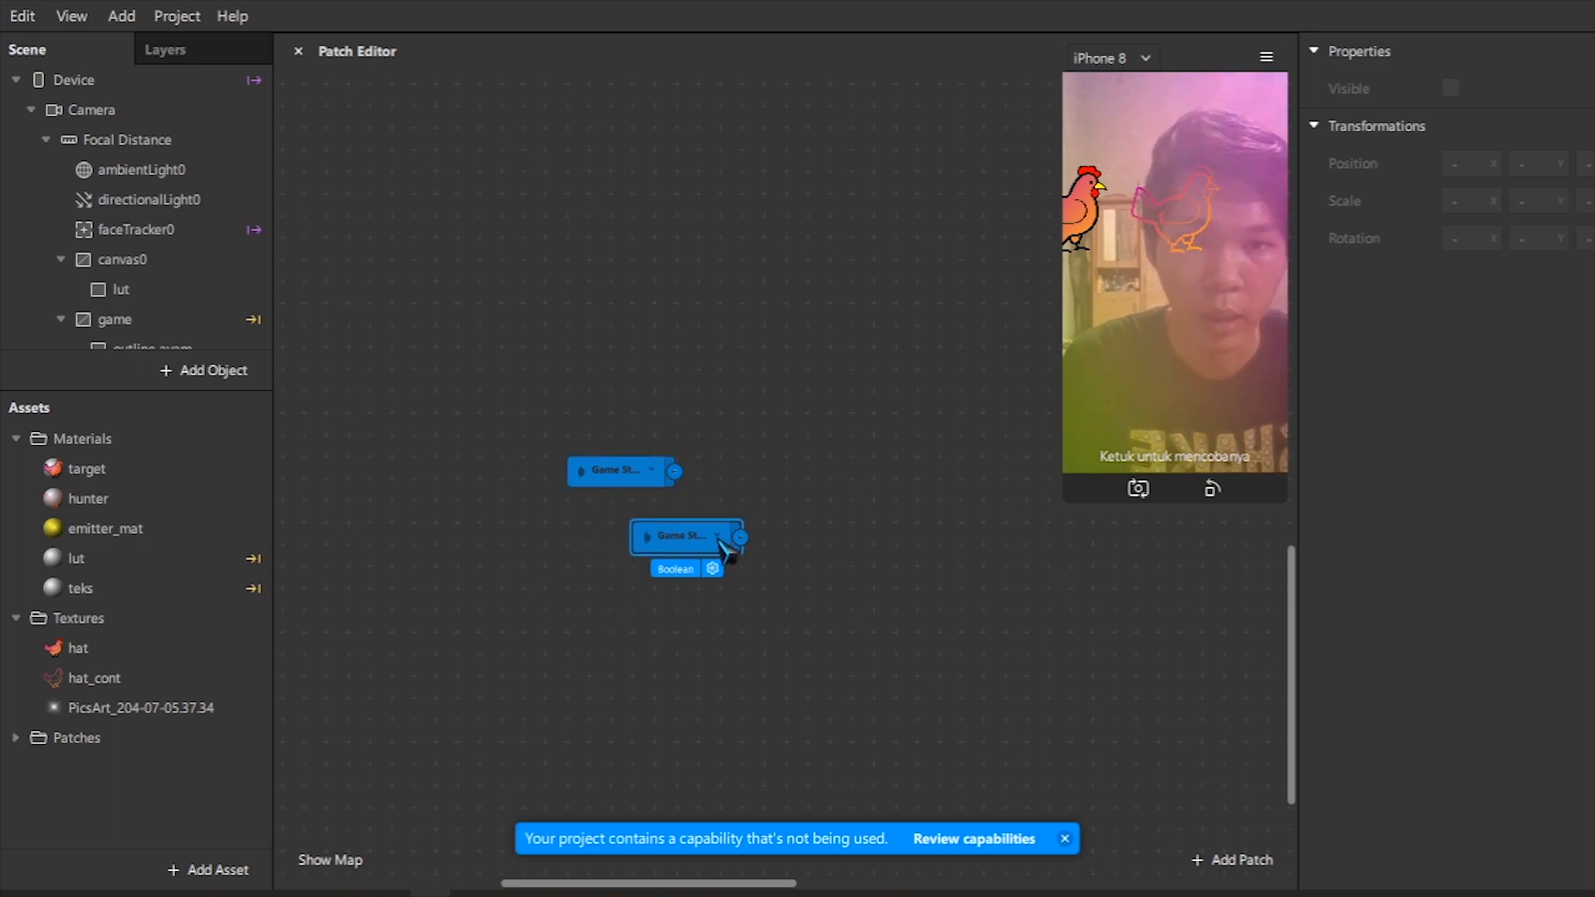
left_click(719, 538)
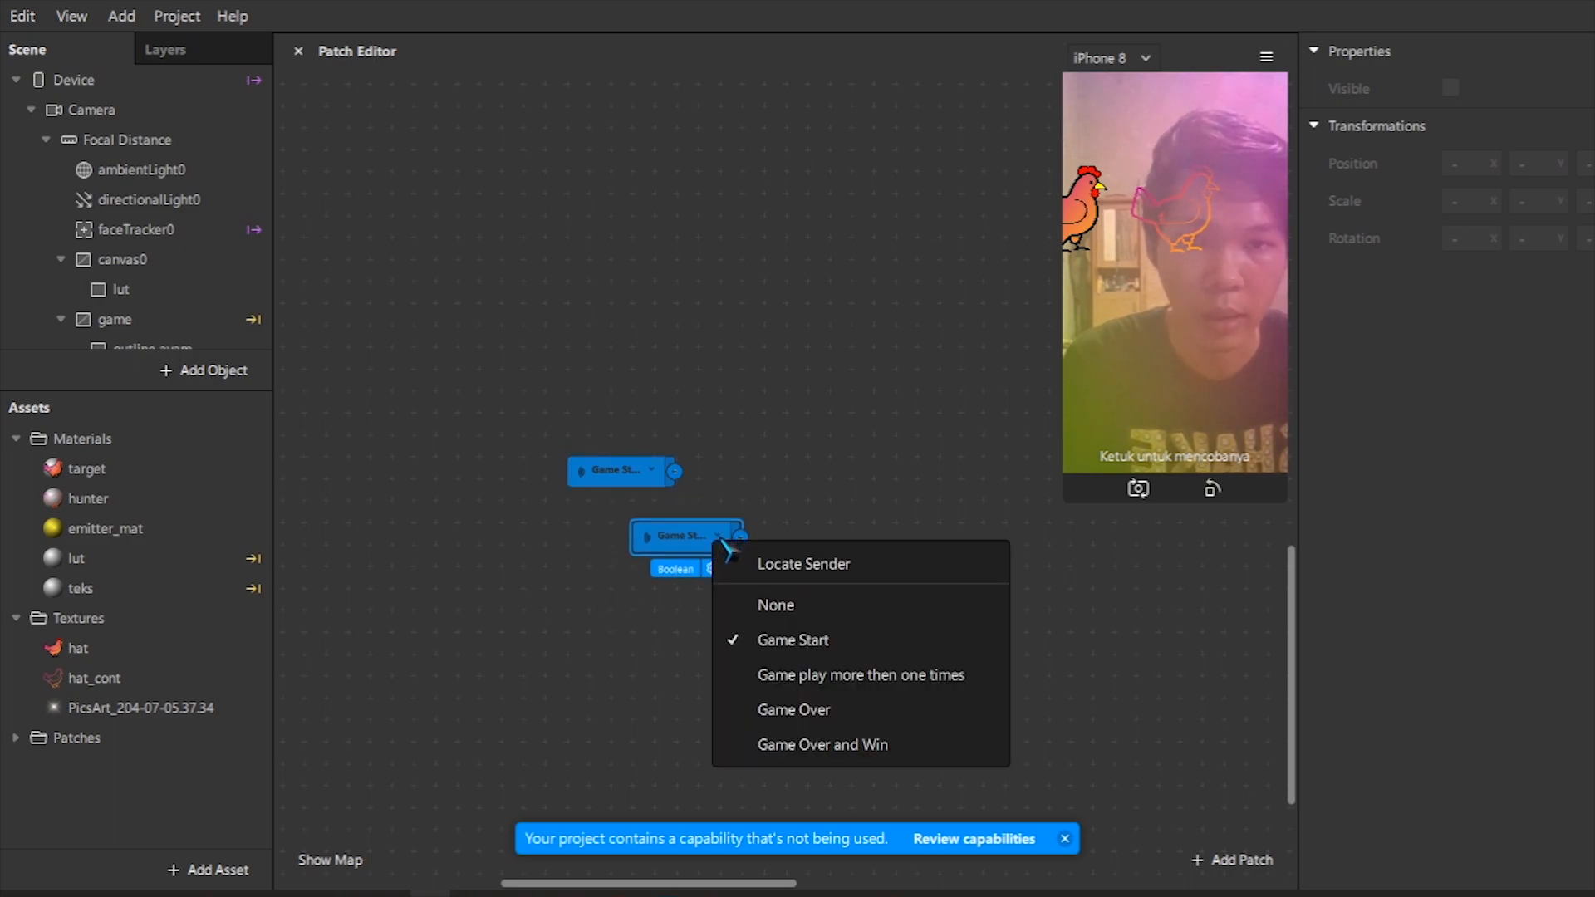
left_click(814, 711)
key("ctrl+d")
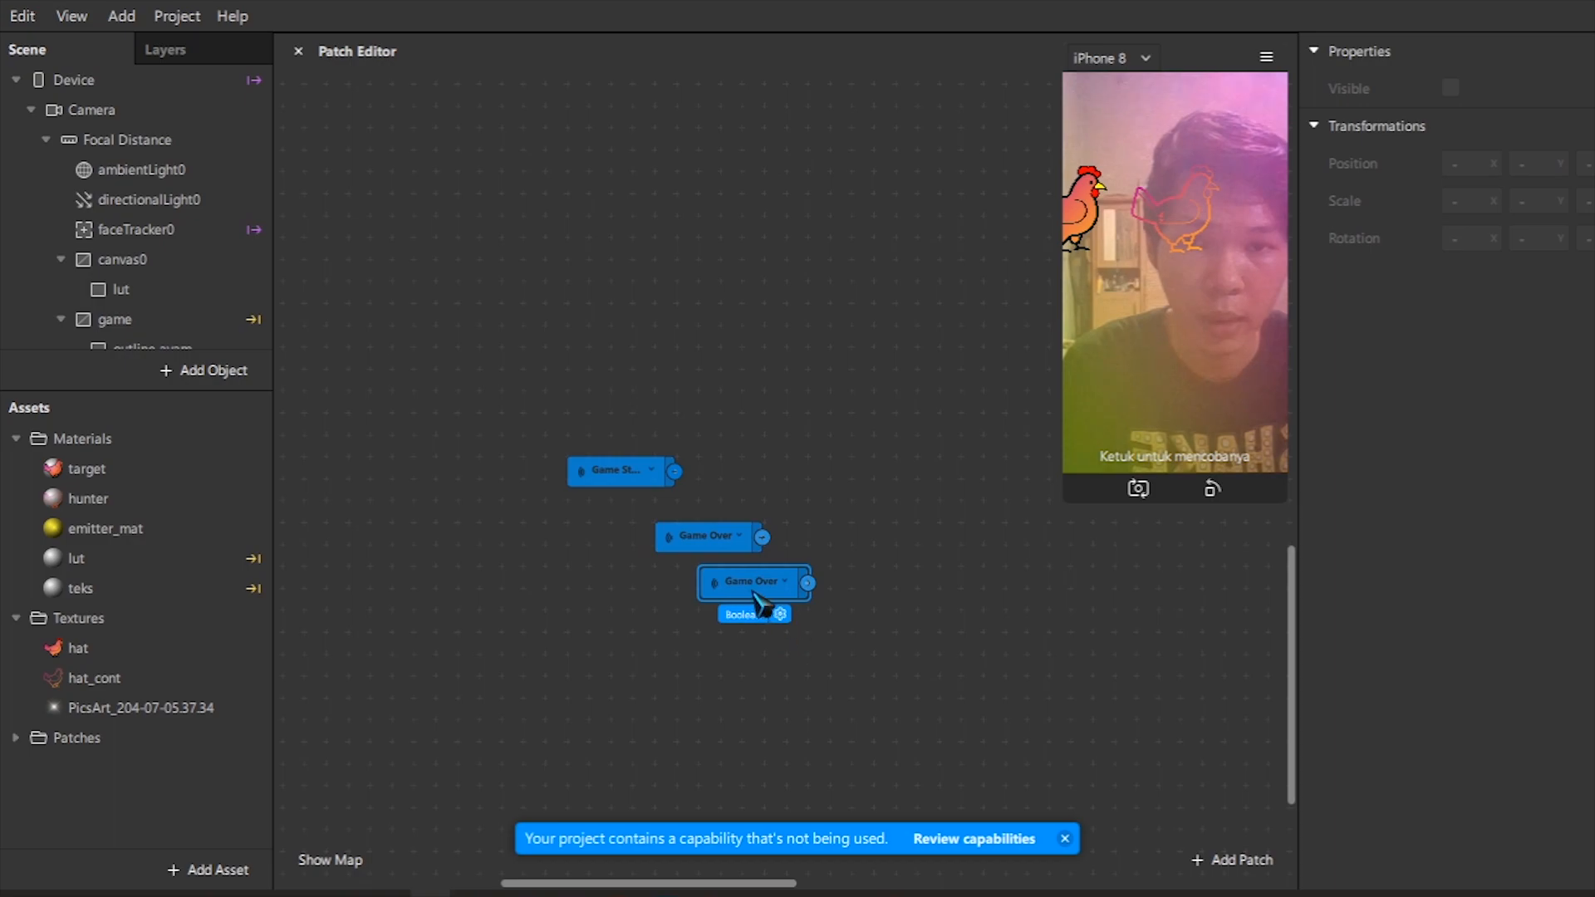
left_click(804, 602)
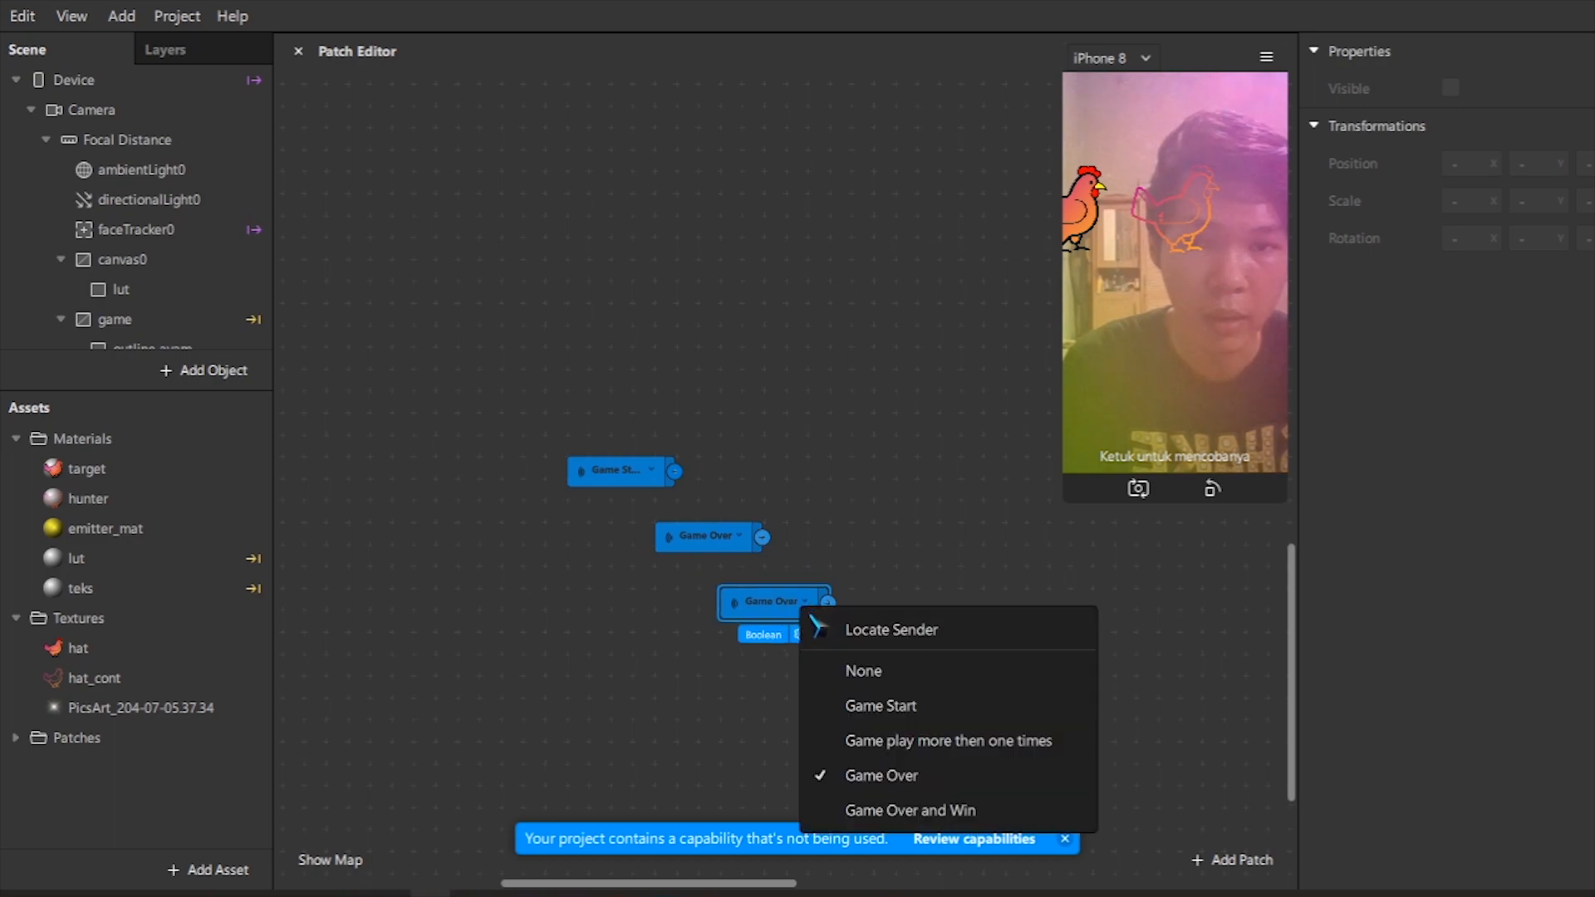
left_click(880, 810)
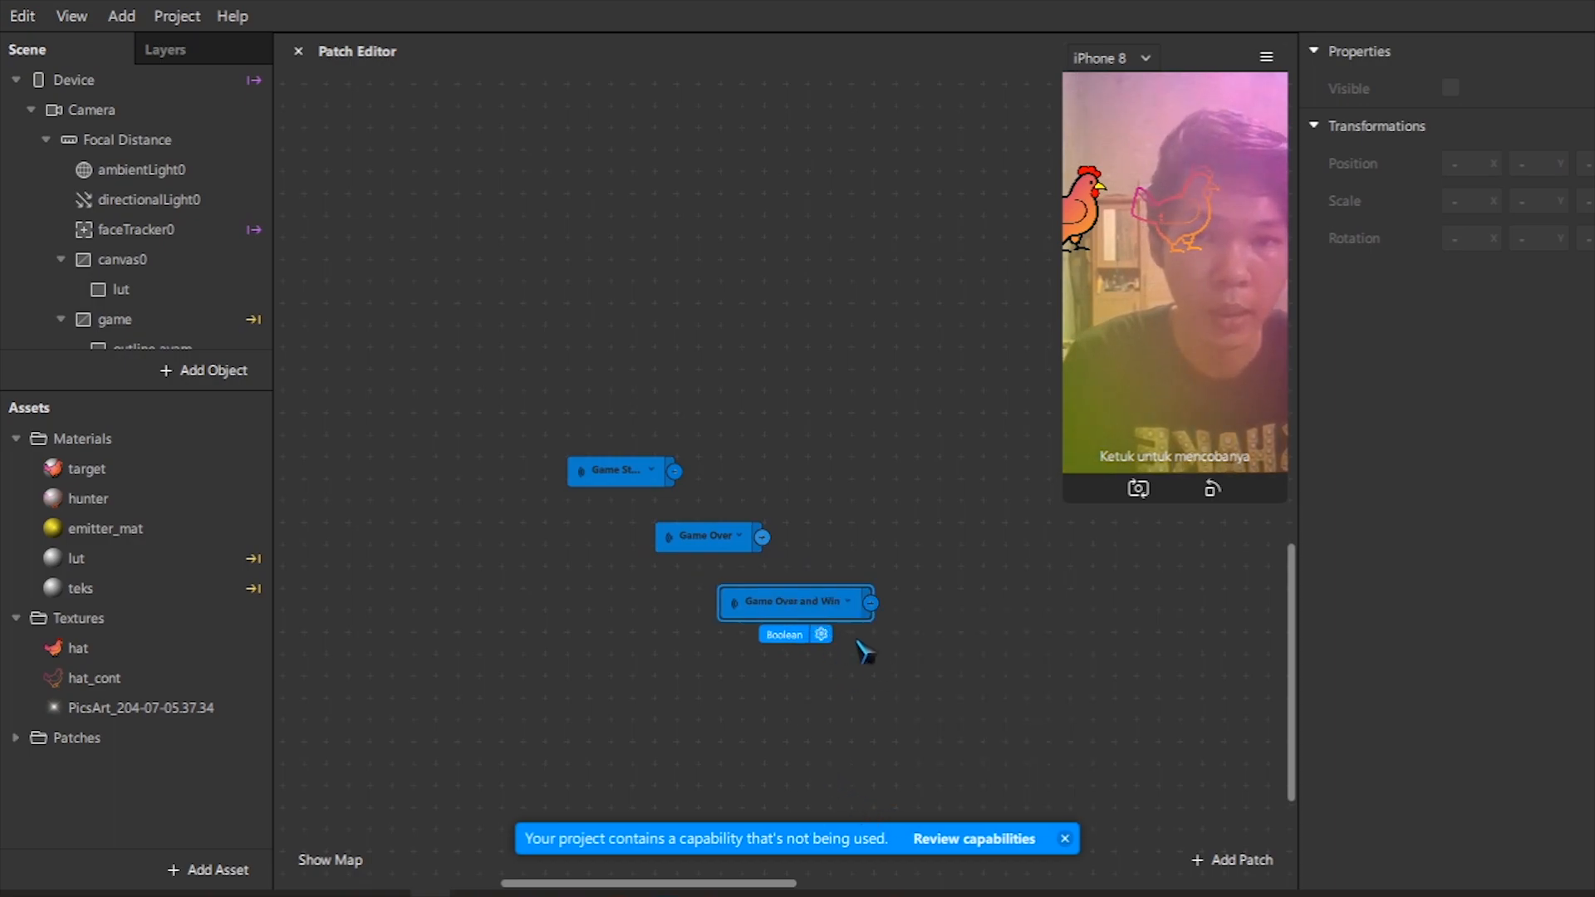
Duplicate the Game Over and Win receiver and set the copy to "Game play more then one times".
key("ctrl+d")
left_click(892, 647)
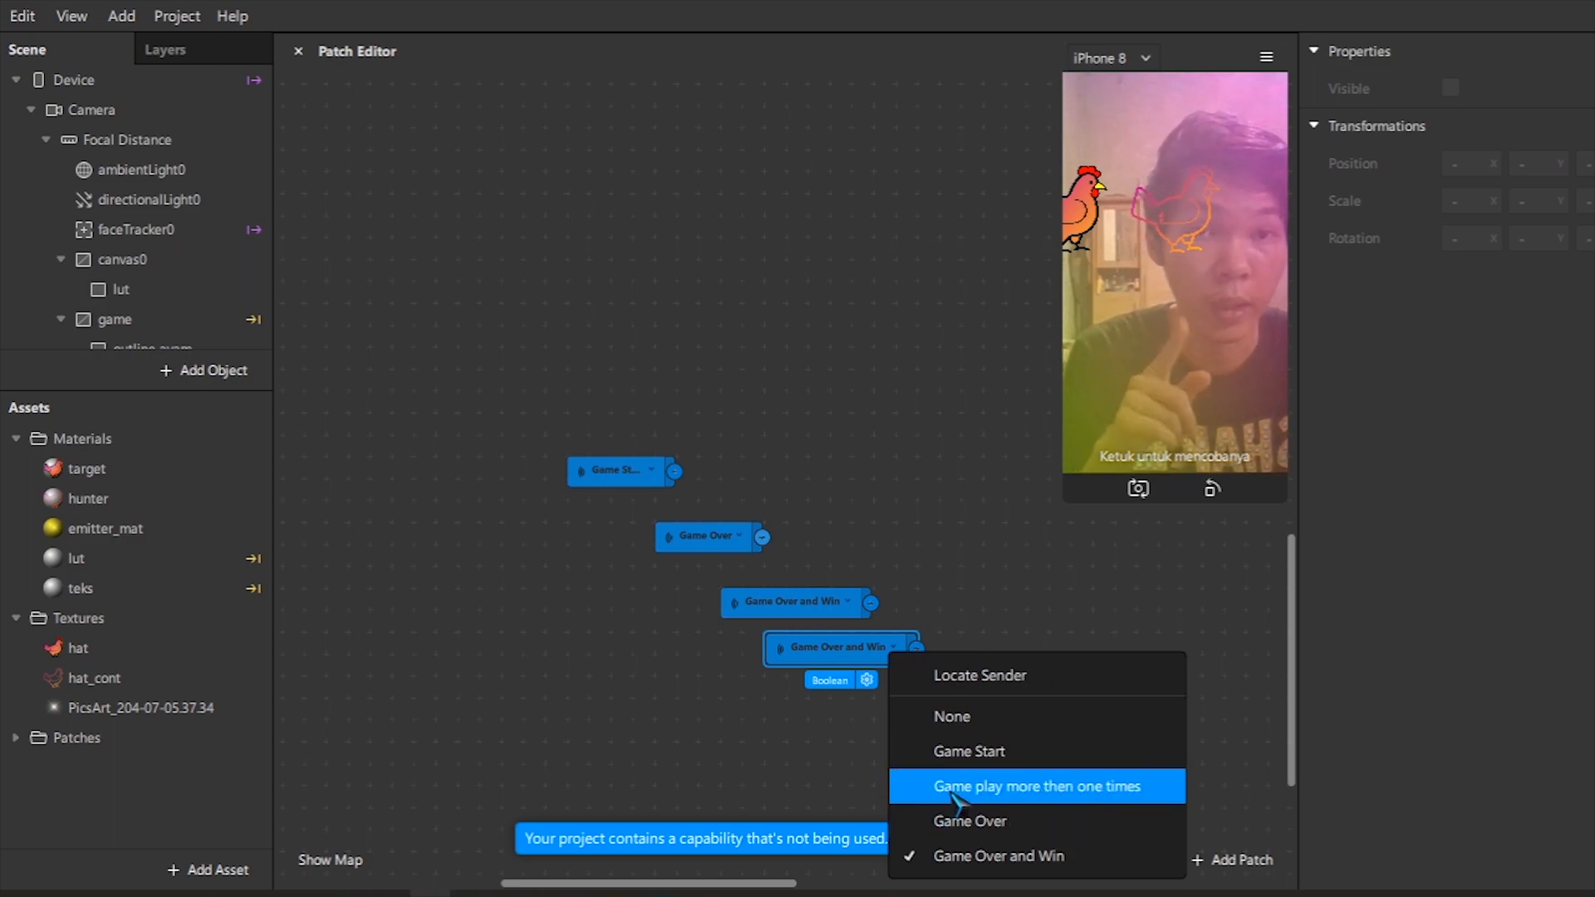
left_click(955, 787)
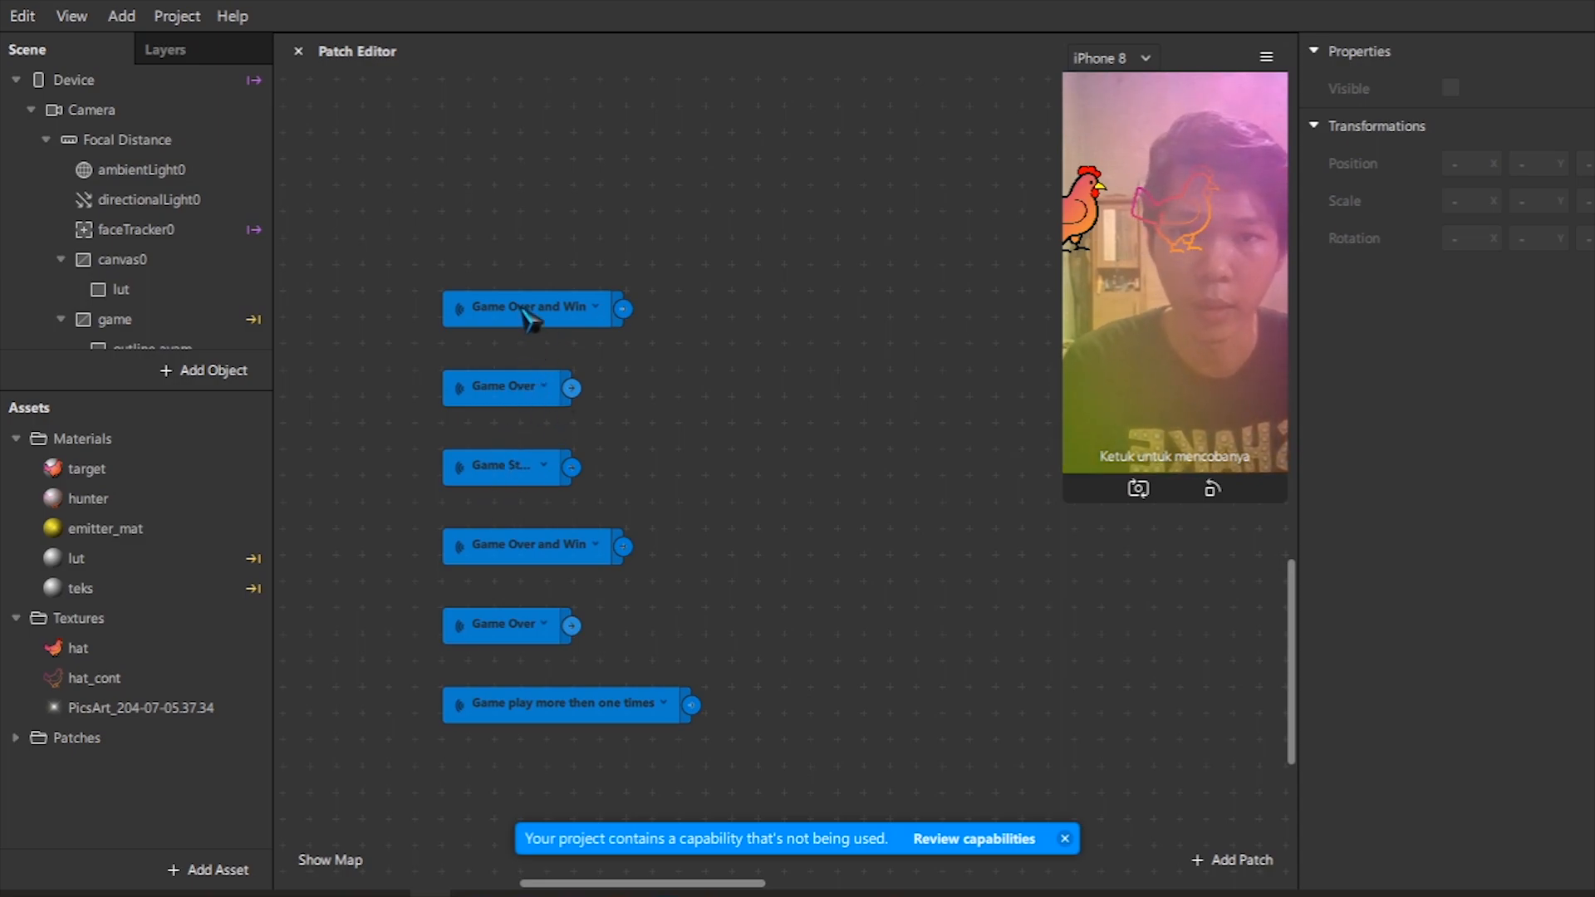
left_click(511, 469)
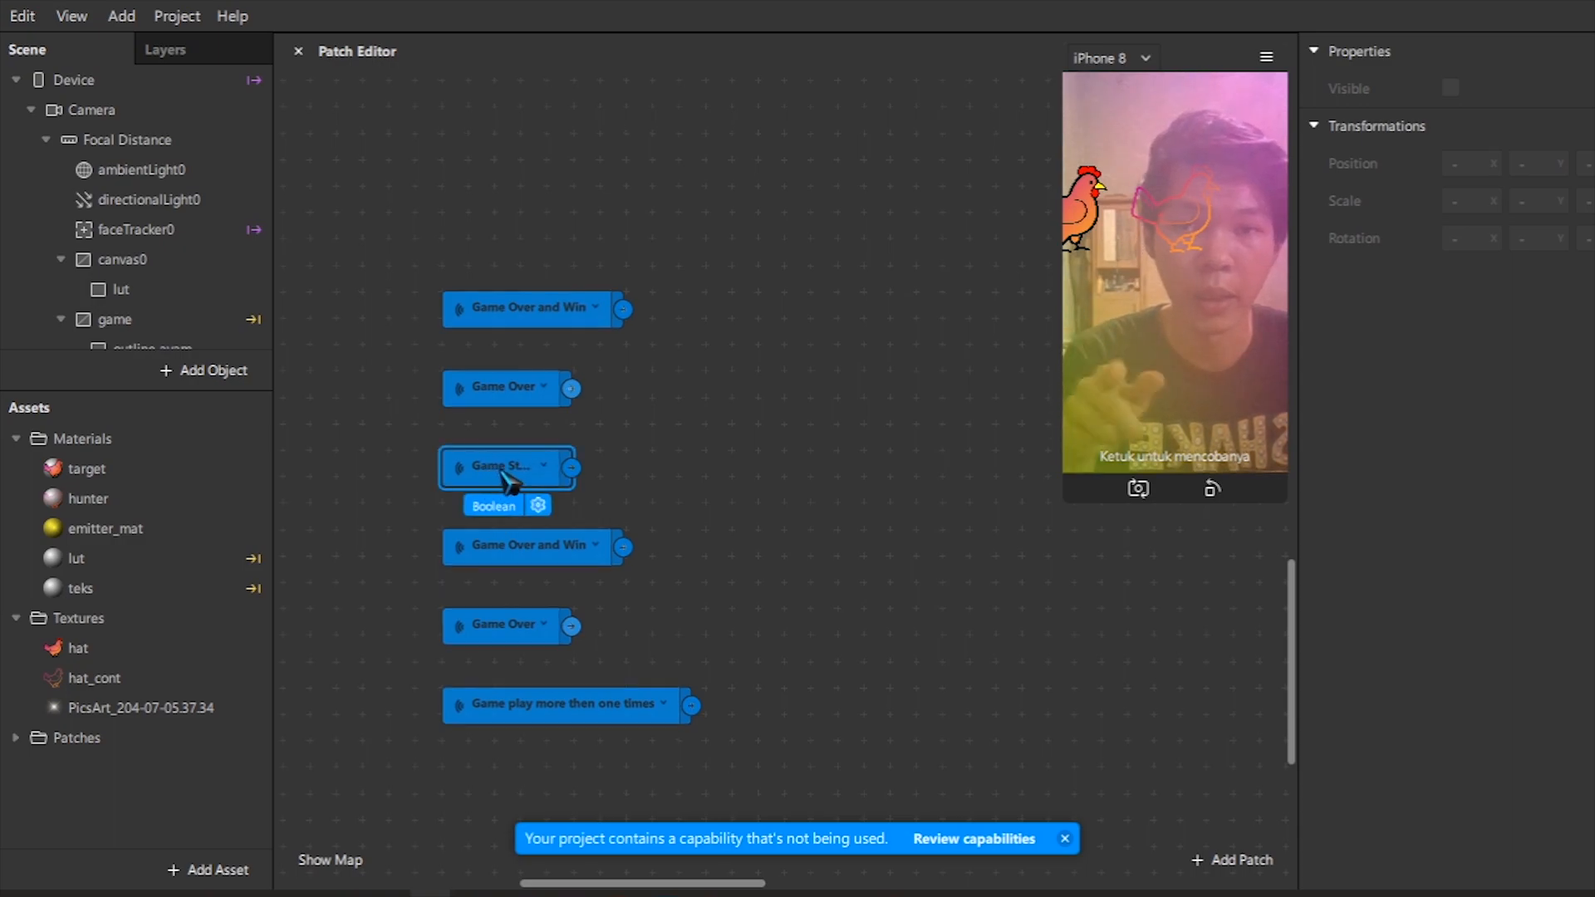
left_click(506, 557)
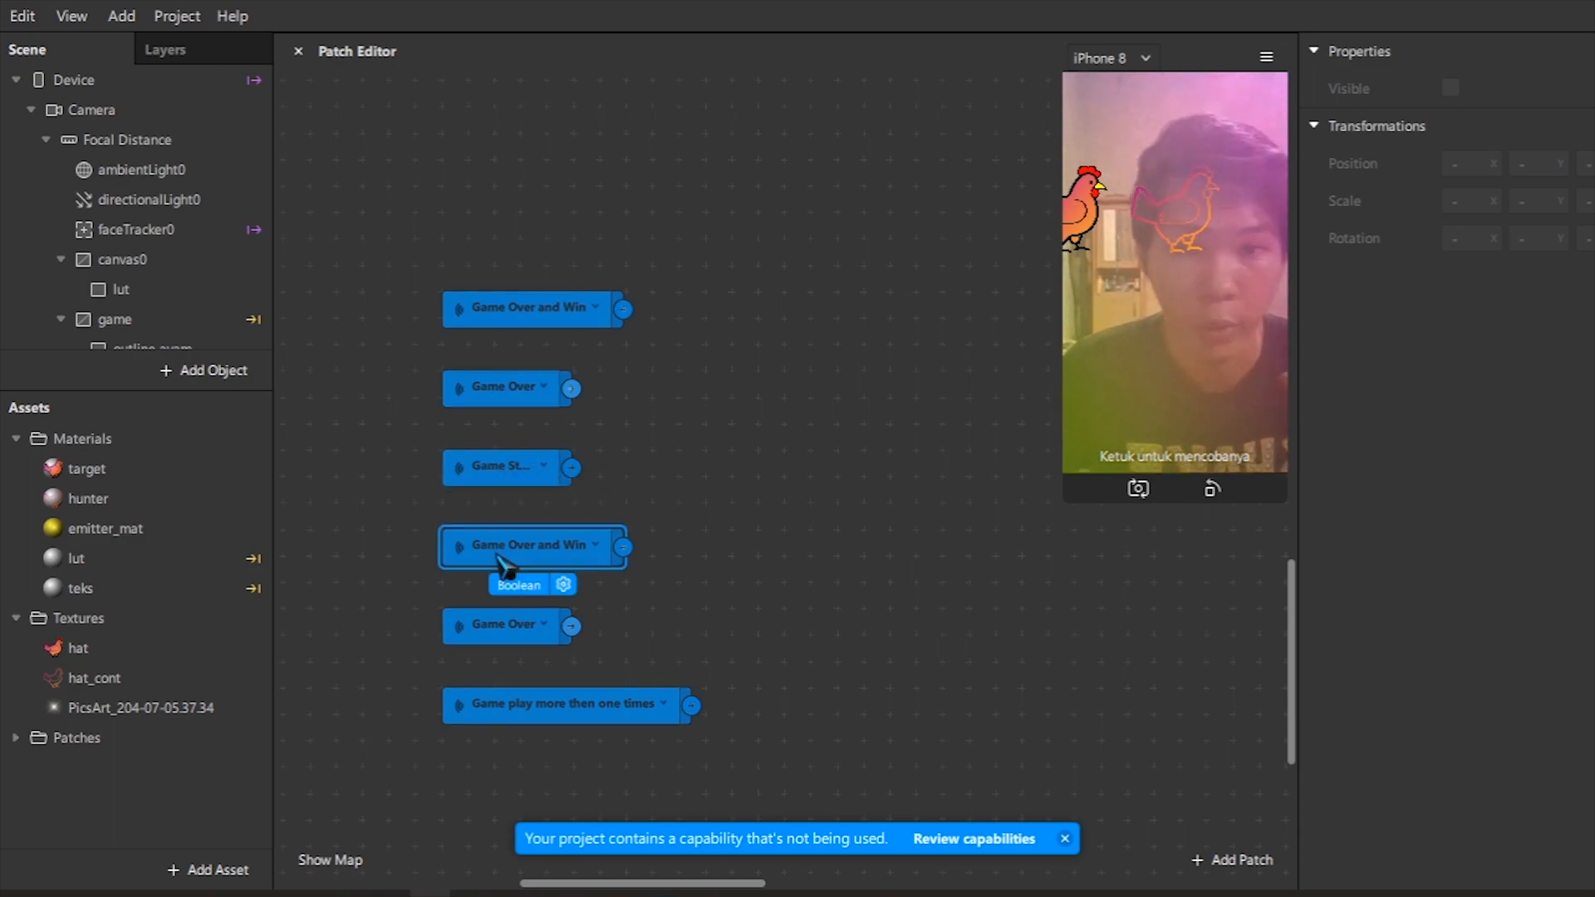
left_click(523, 642)
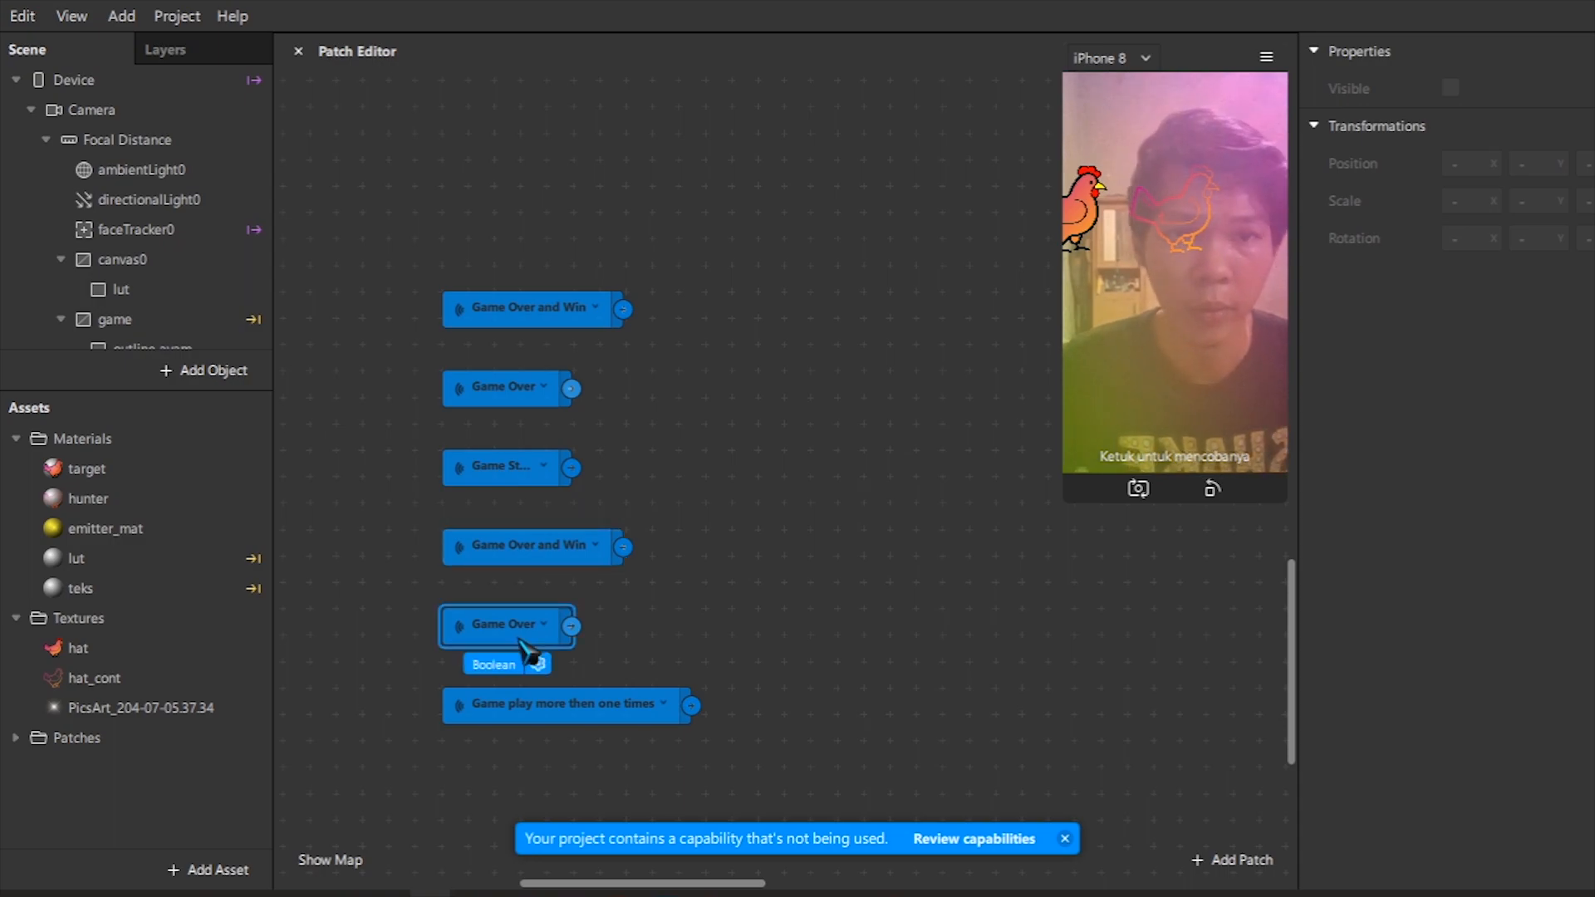
left_click(595, 716)
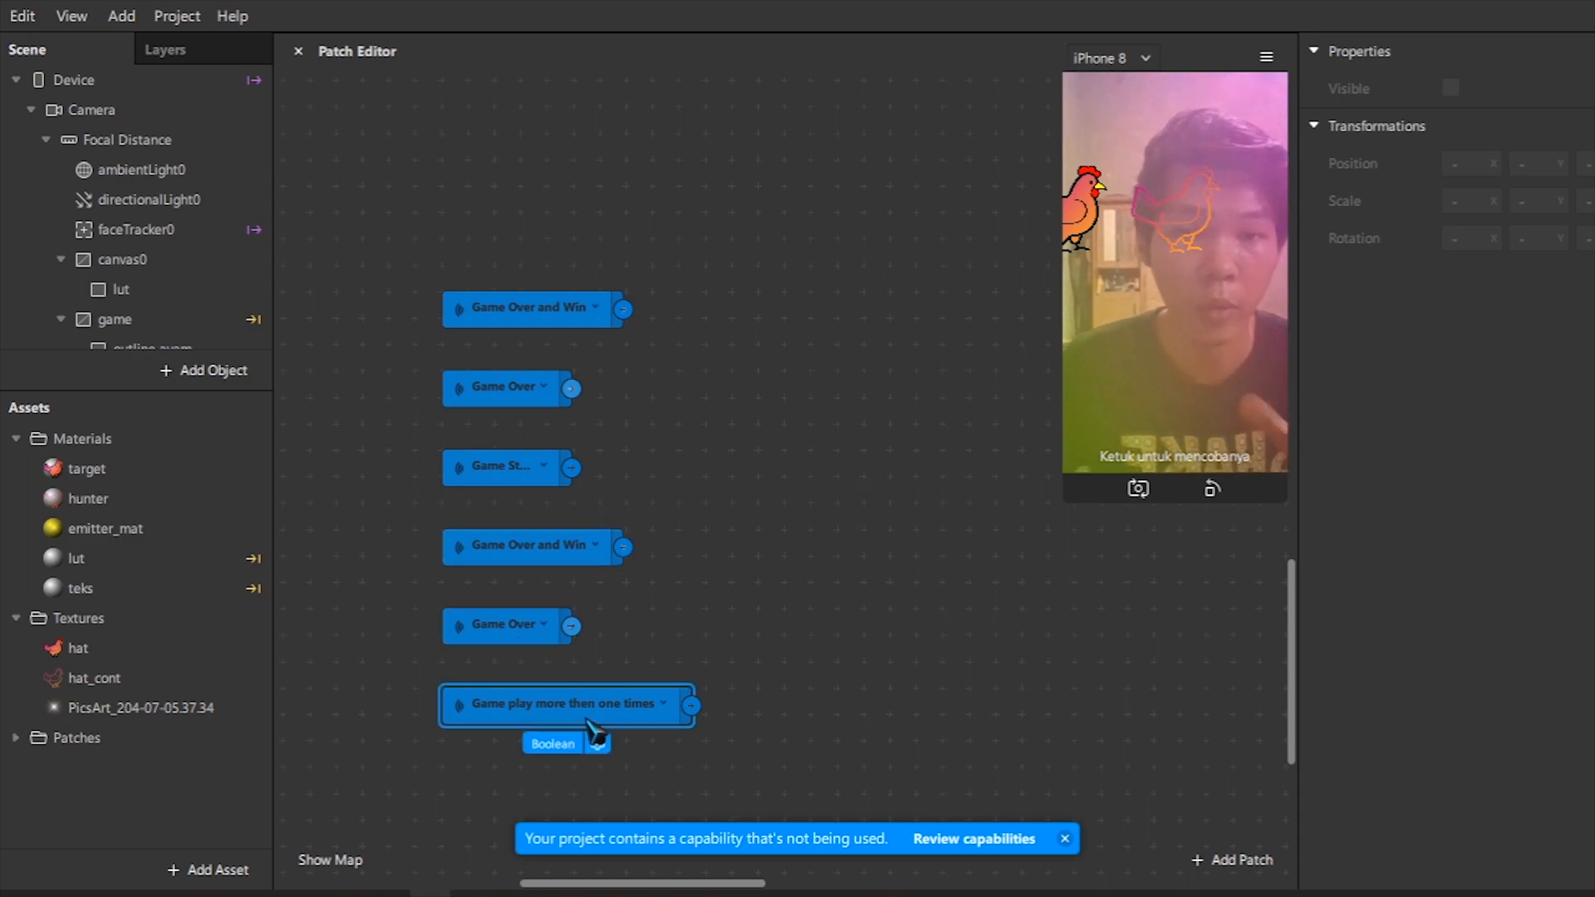
left_click(944, 495)
Add a Delay patch and a Not patch, placing them side by side next to the column of receivers.
scroll(956, 624, "right", 3)
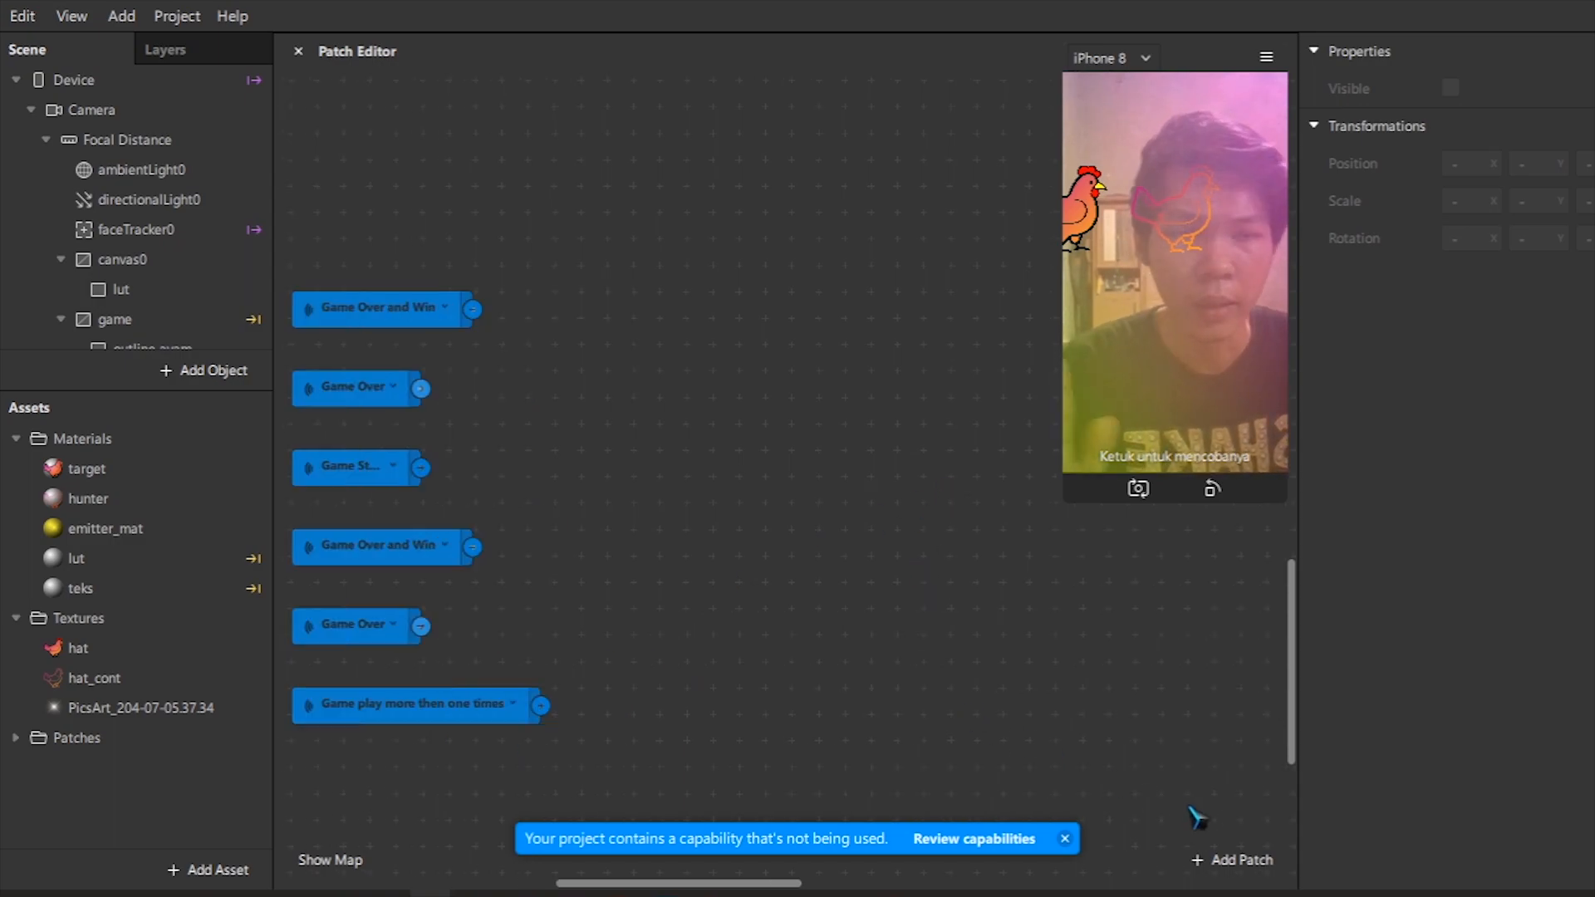
left_click(1242, 864)
type("del")
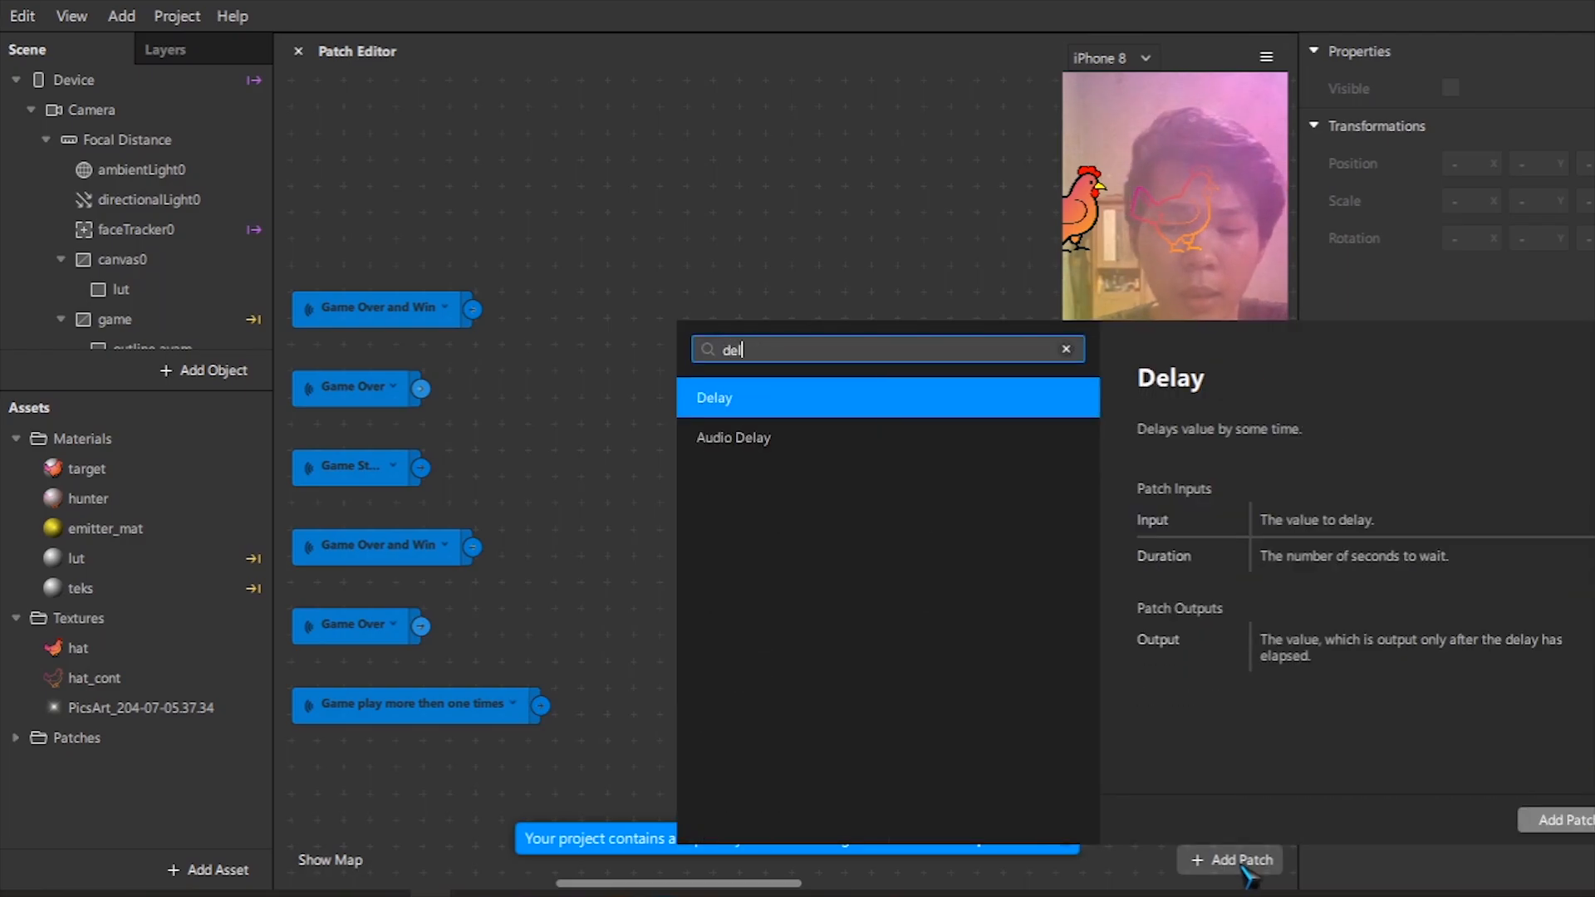
key("Return")
left_click(1242, 866)
type("no")
key("Return")
left_click_drag(999, 586, 881, 605)
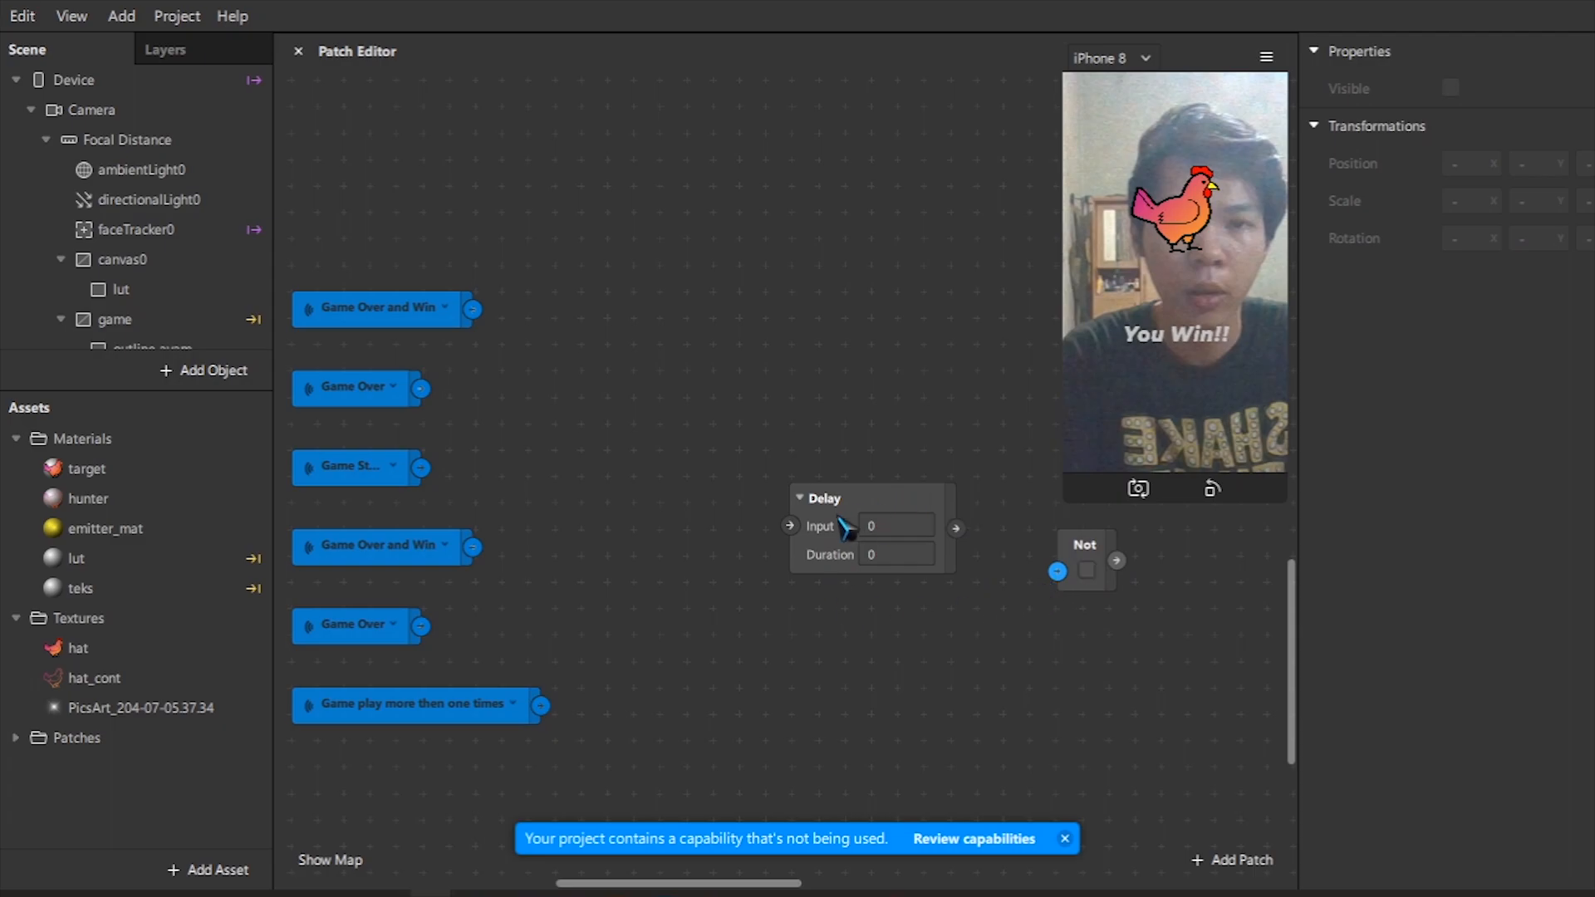
left_click_drag(889, 547, 733, 514)
left_click_drag(1080, 553, 922, 474)
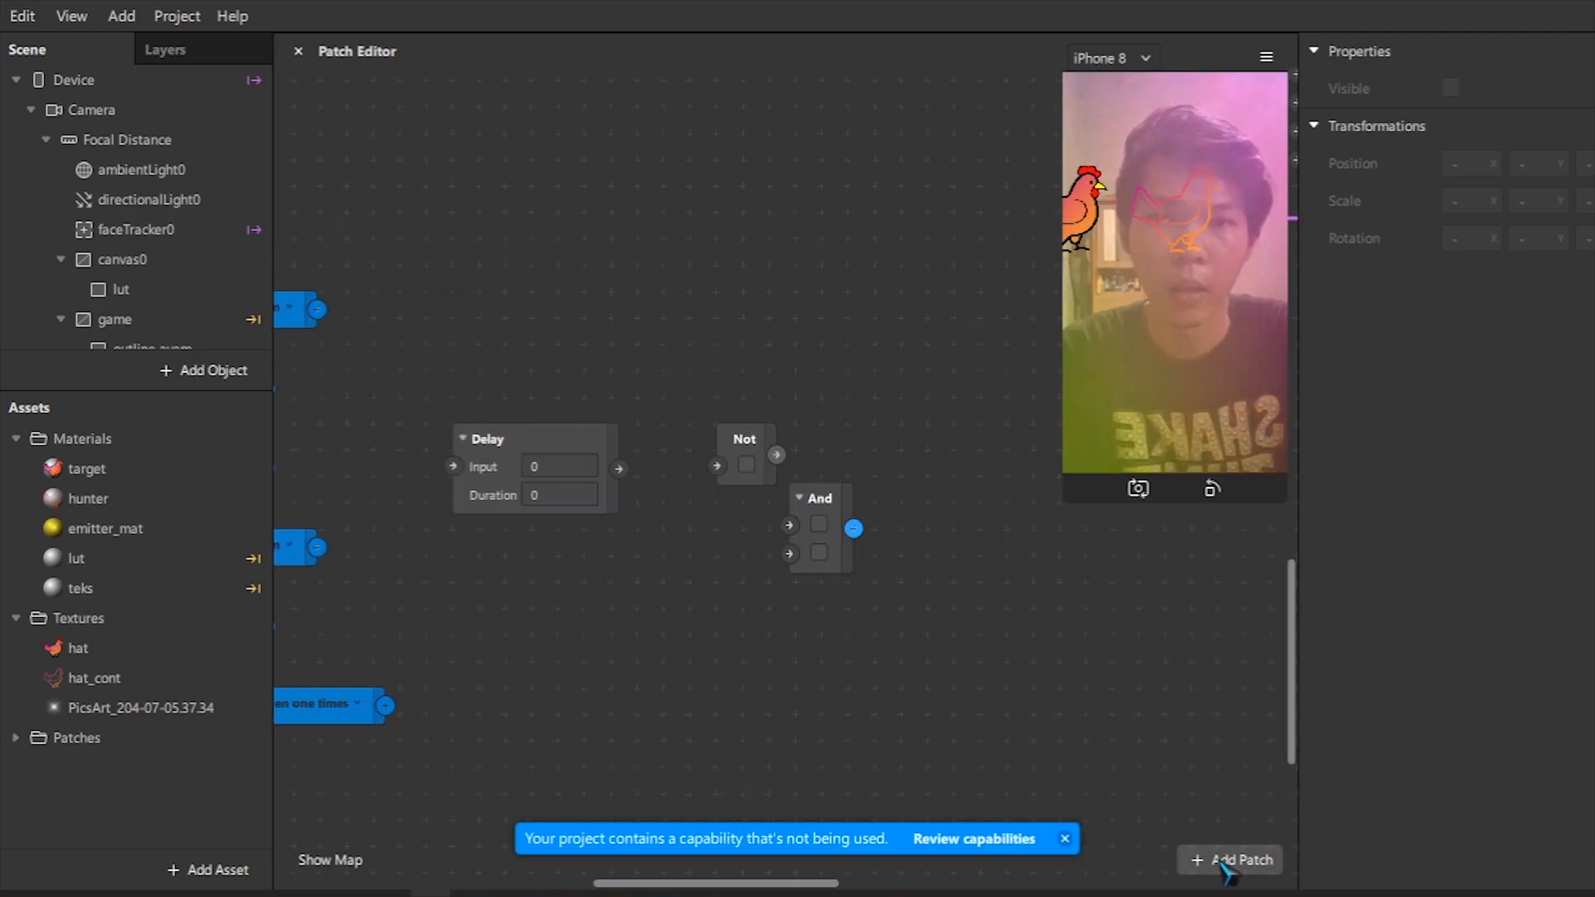
Add a Pulse patch driven by the And patch's output.
left_click(1229, 860)
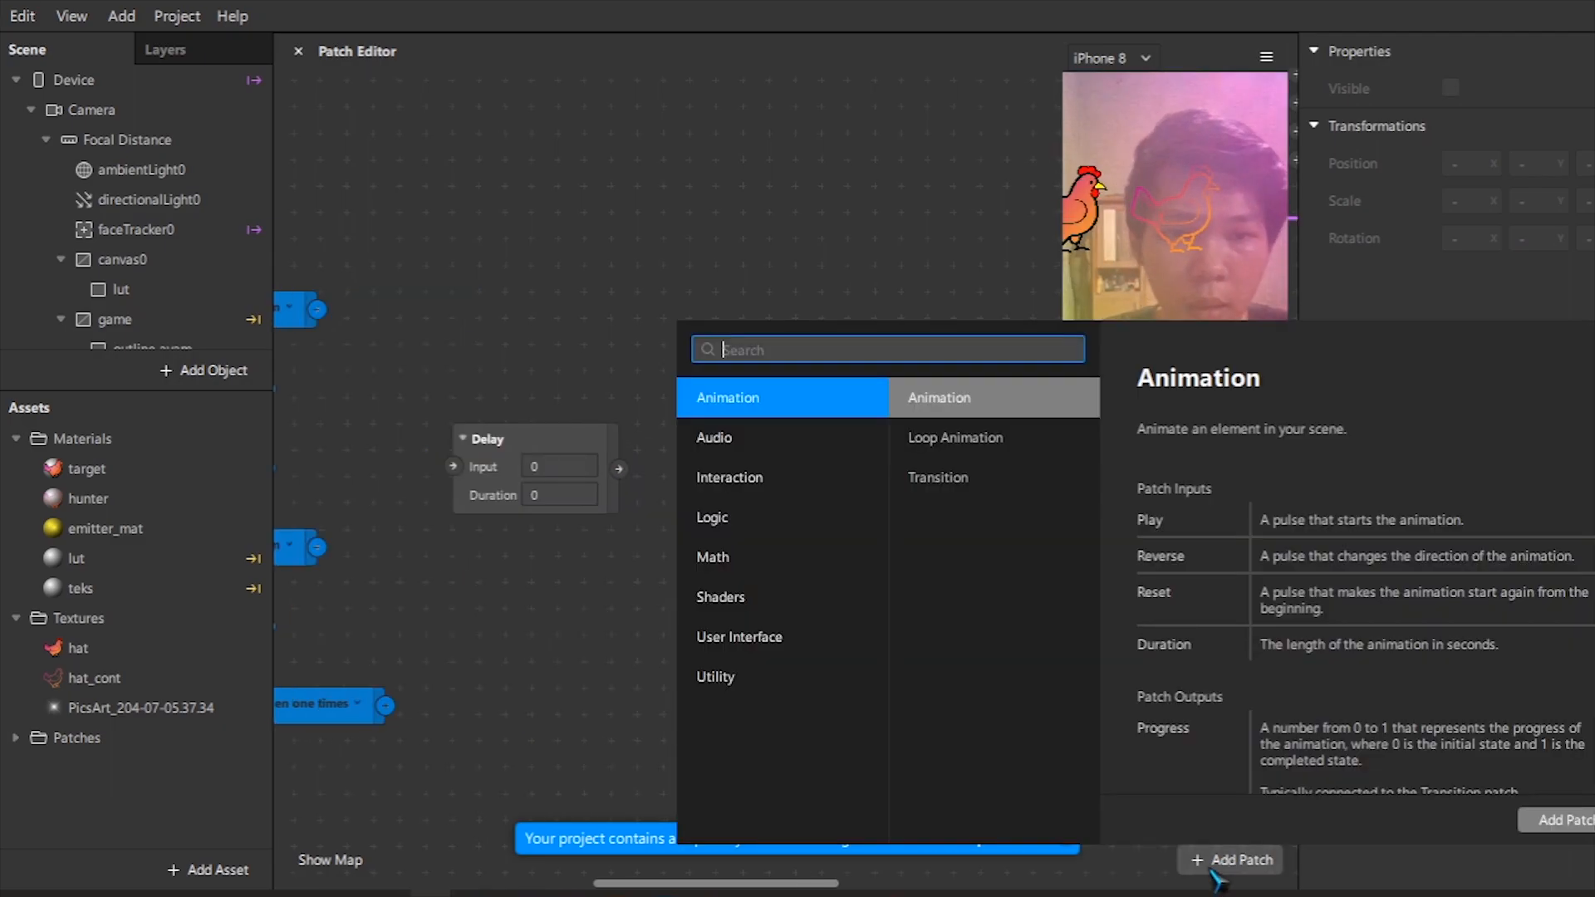
type("puls")
key("Return")
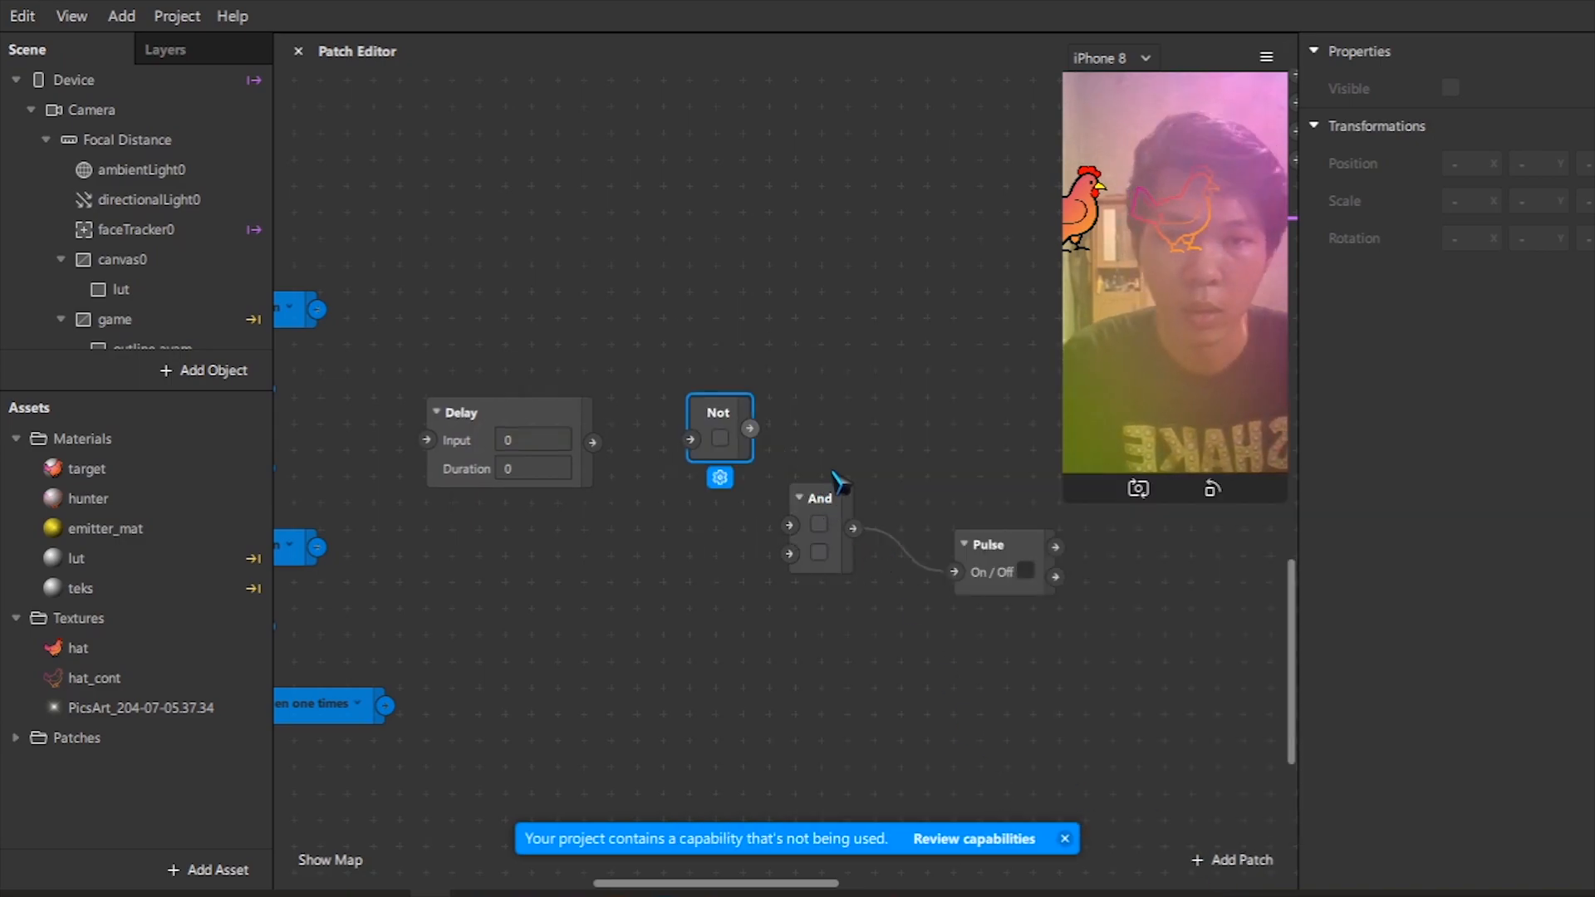
Tidy the Not and And patches, add another And patch, and place it below the Delay patch.
left_click_drag(835, 498, 835, 443)
left_click_drag(718, 413, 688, 413)
left_click(1228, 860)
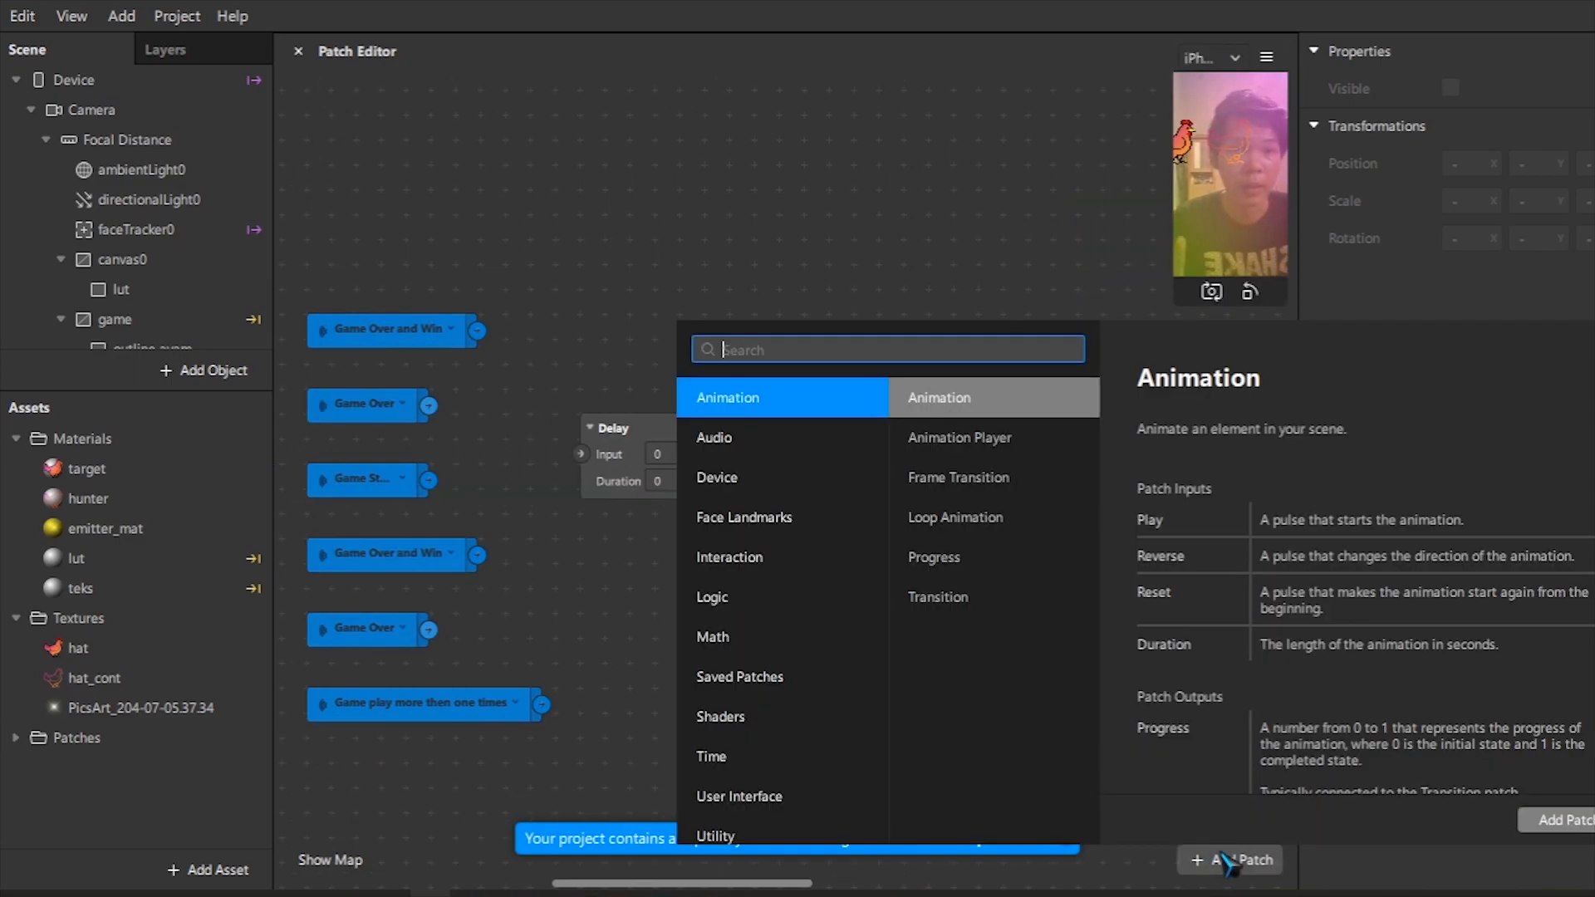
type("and")
key("Return")
left_click_drag(818, 498, 684, 625)
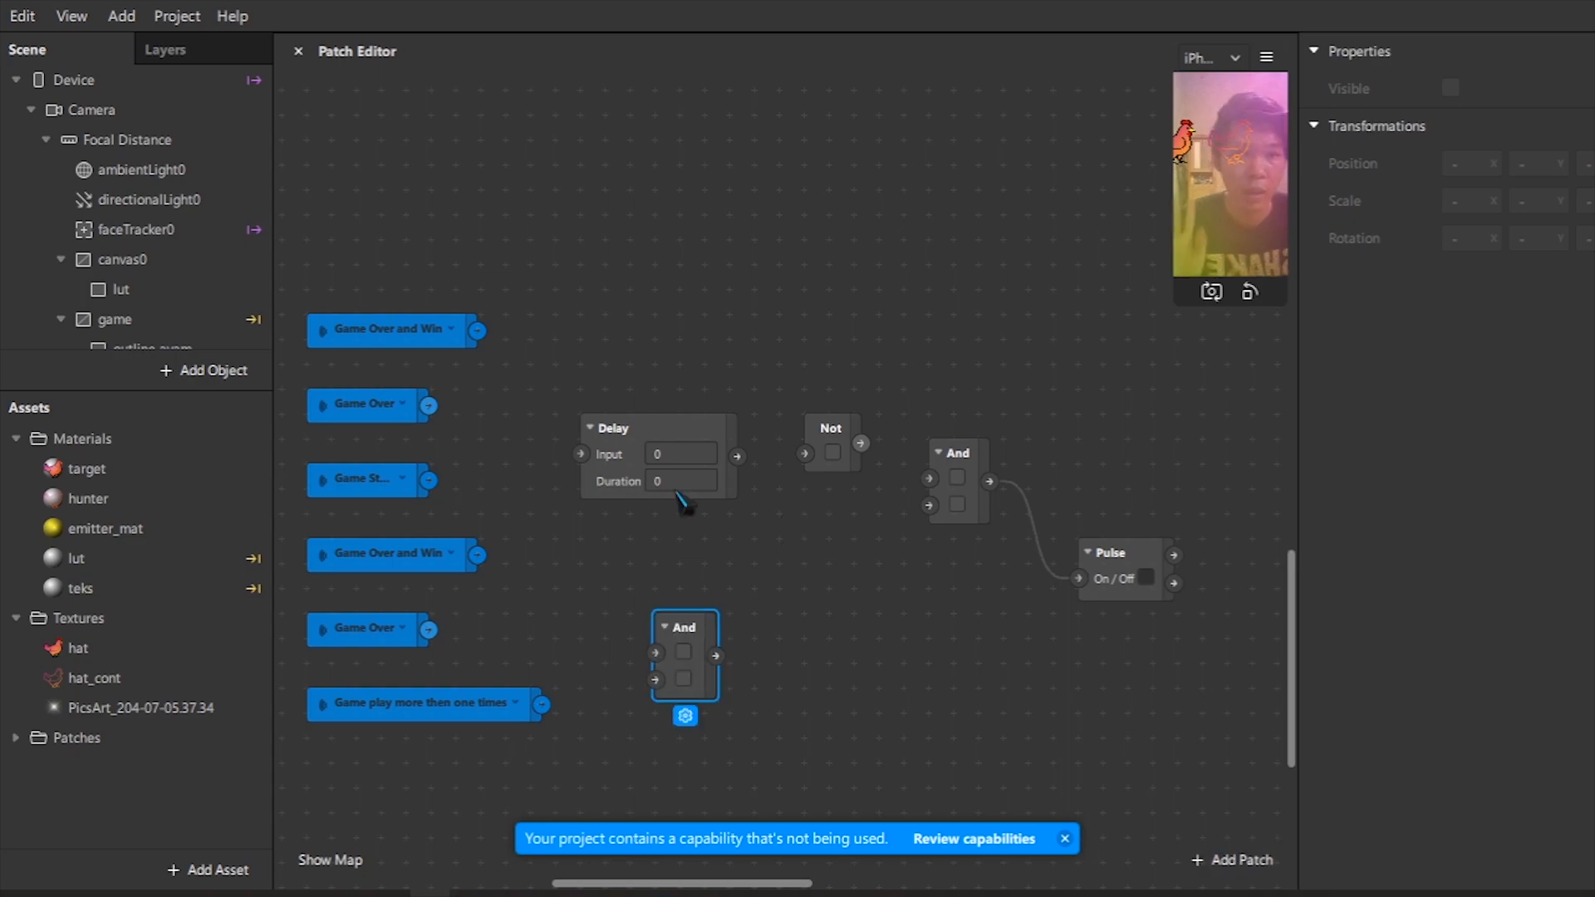
Set the Delay duration to 4 and add an Or patch beside the lower And patch.
left_click(683, 483)
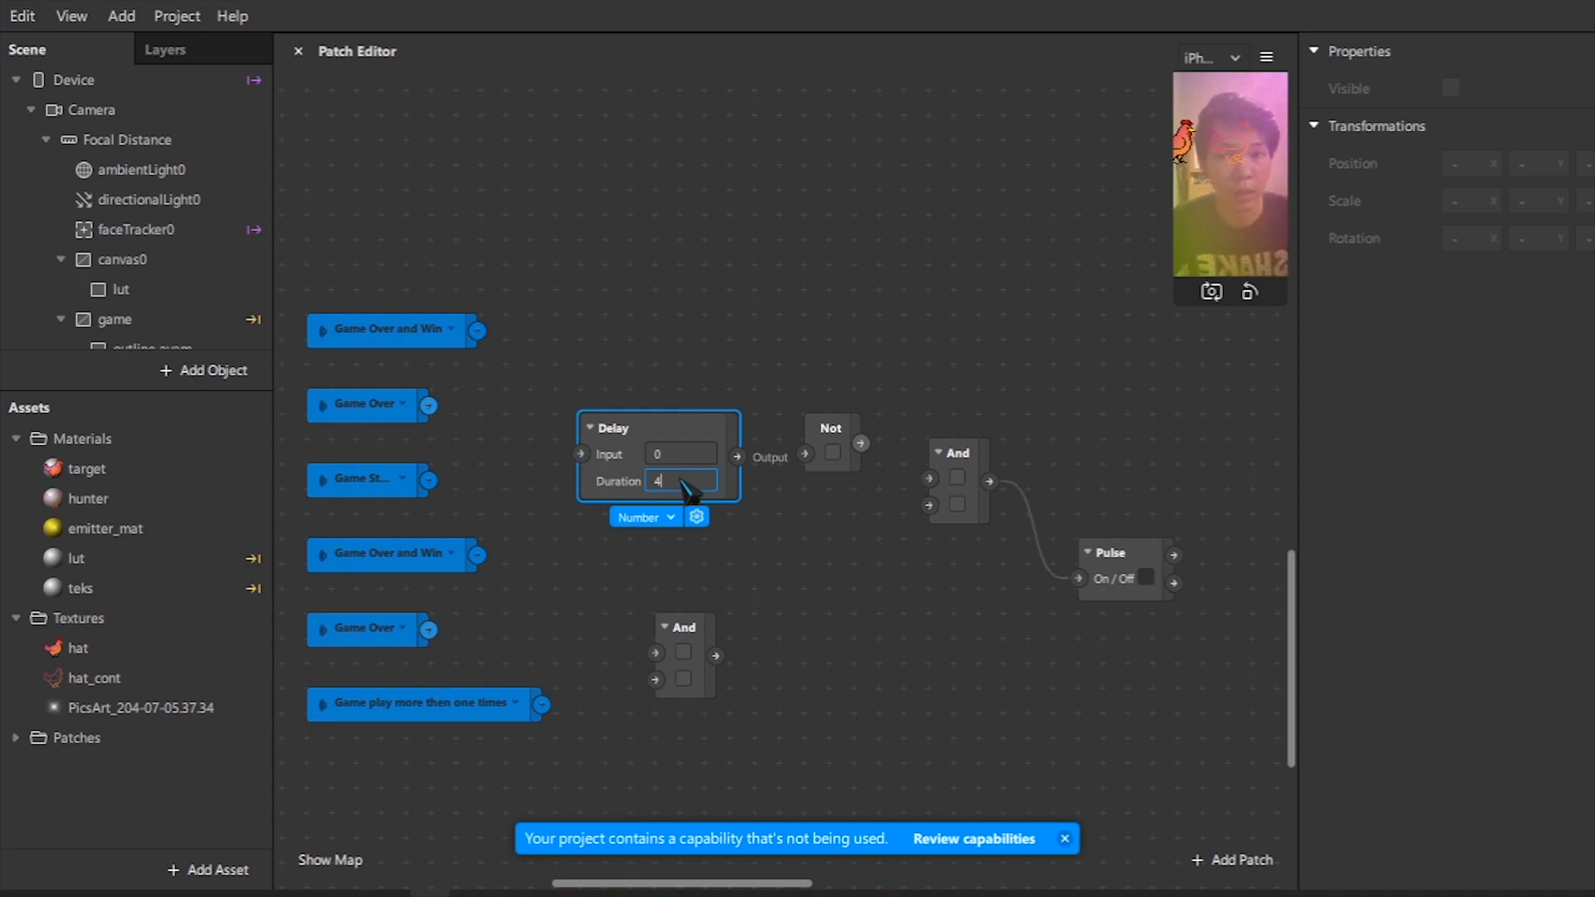
middle_click_drag(678, 702, 668, 701)
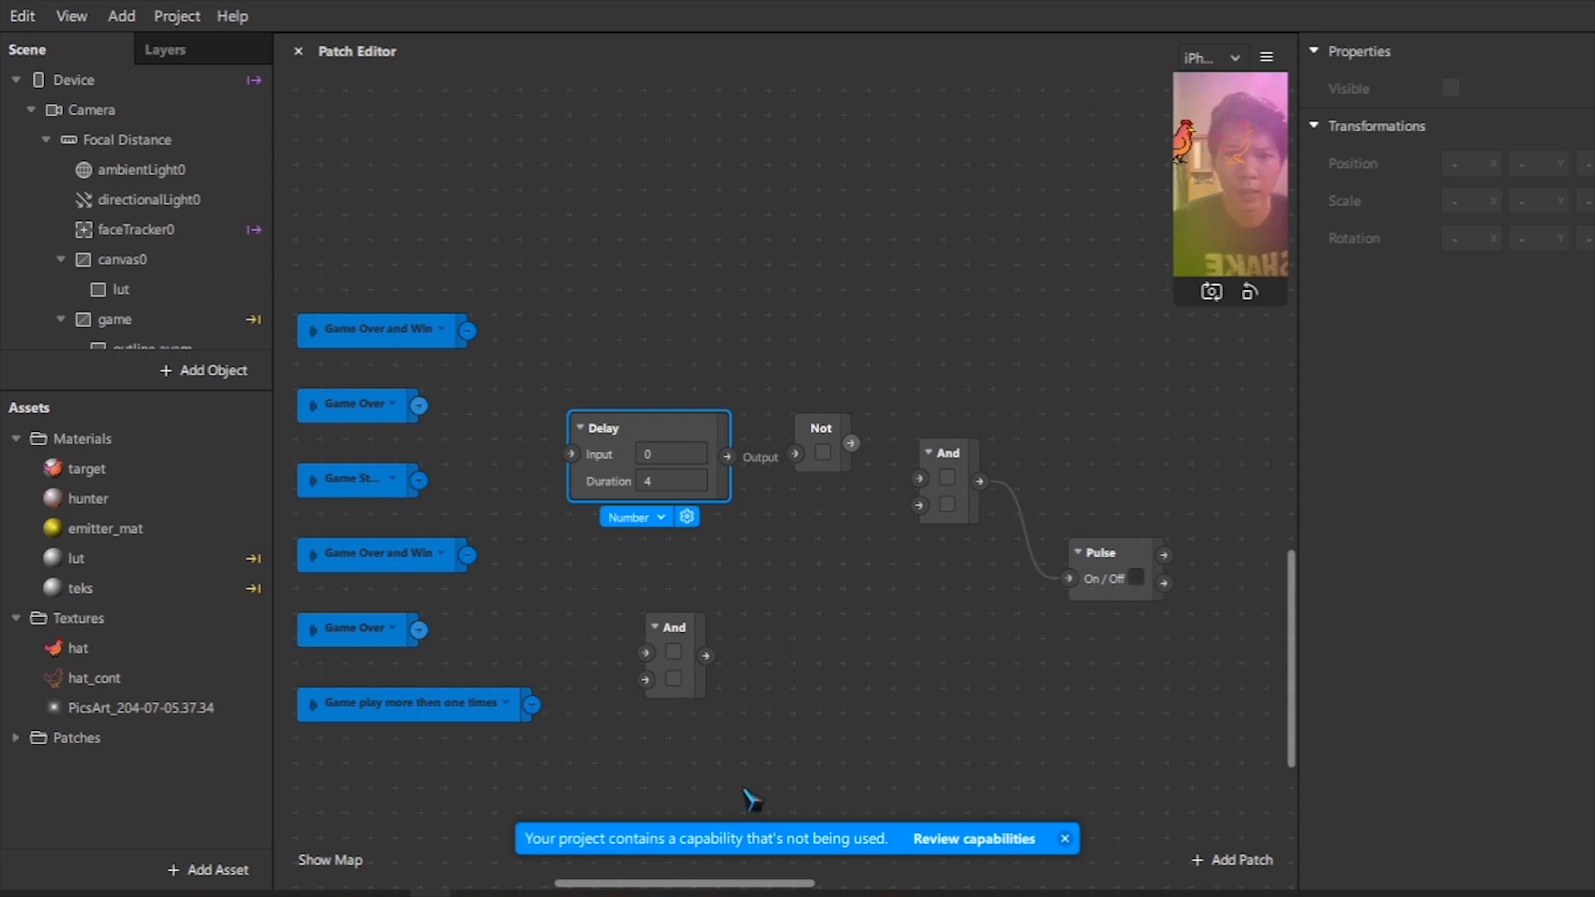
left_click(1241, 861)
type("or")
key("Return")
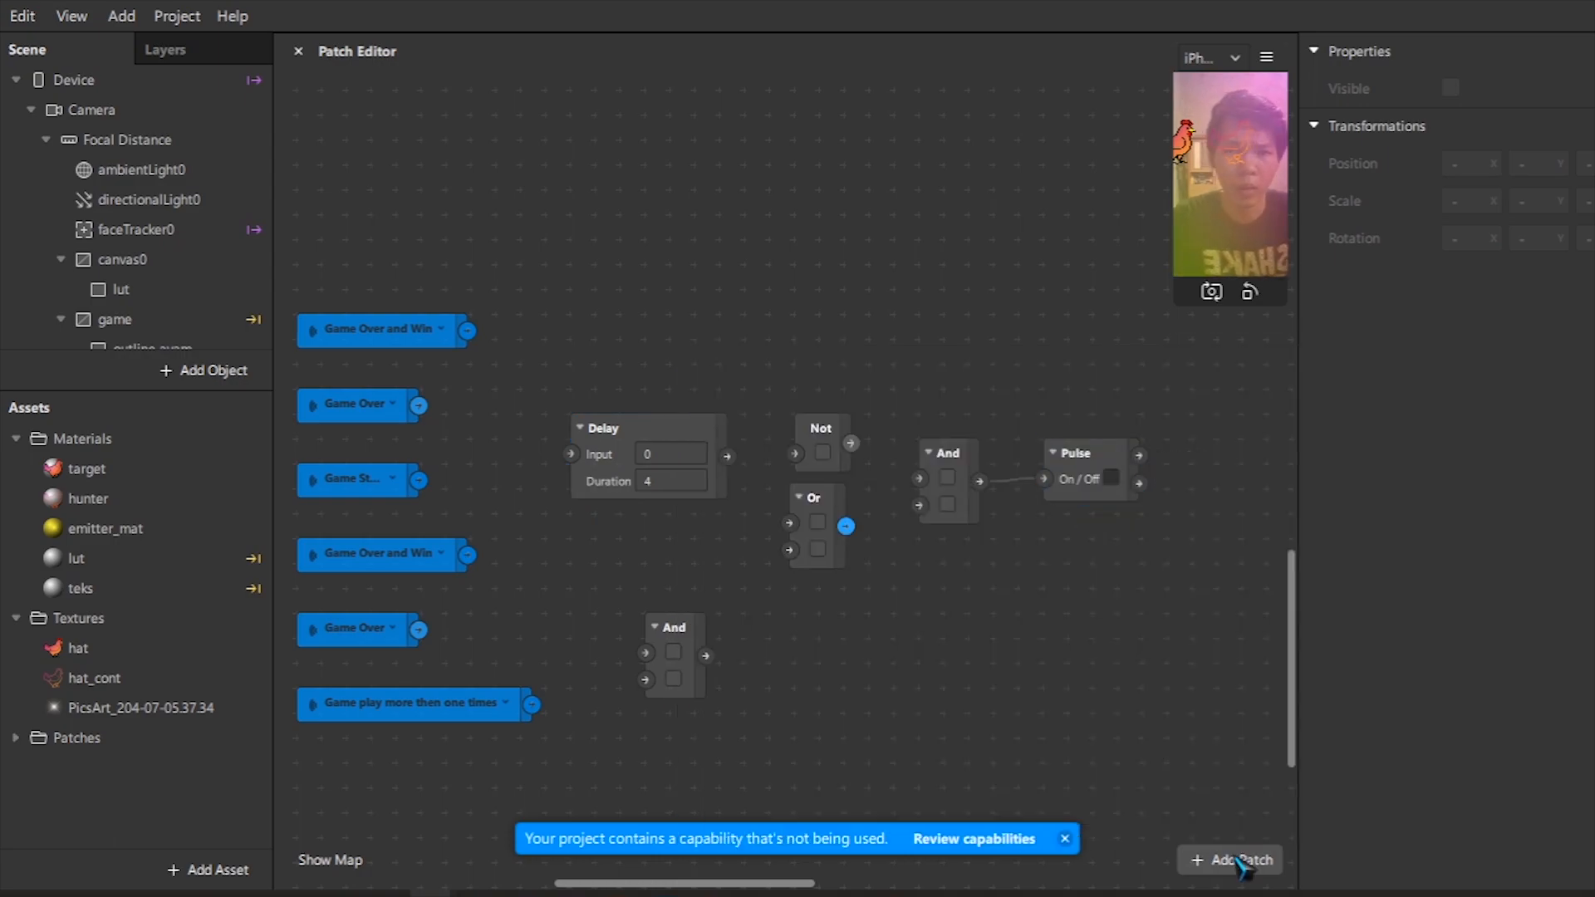
left_click_drag(783, 534, 782, 658)
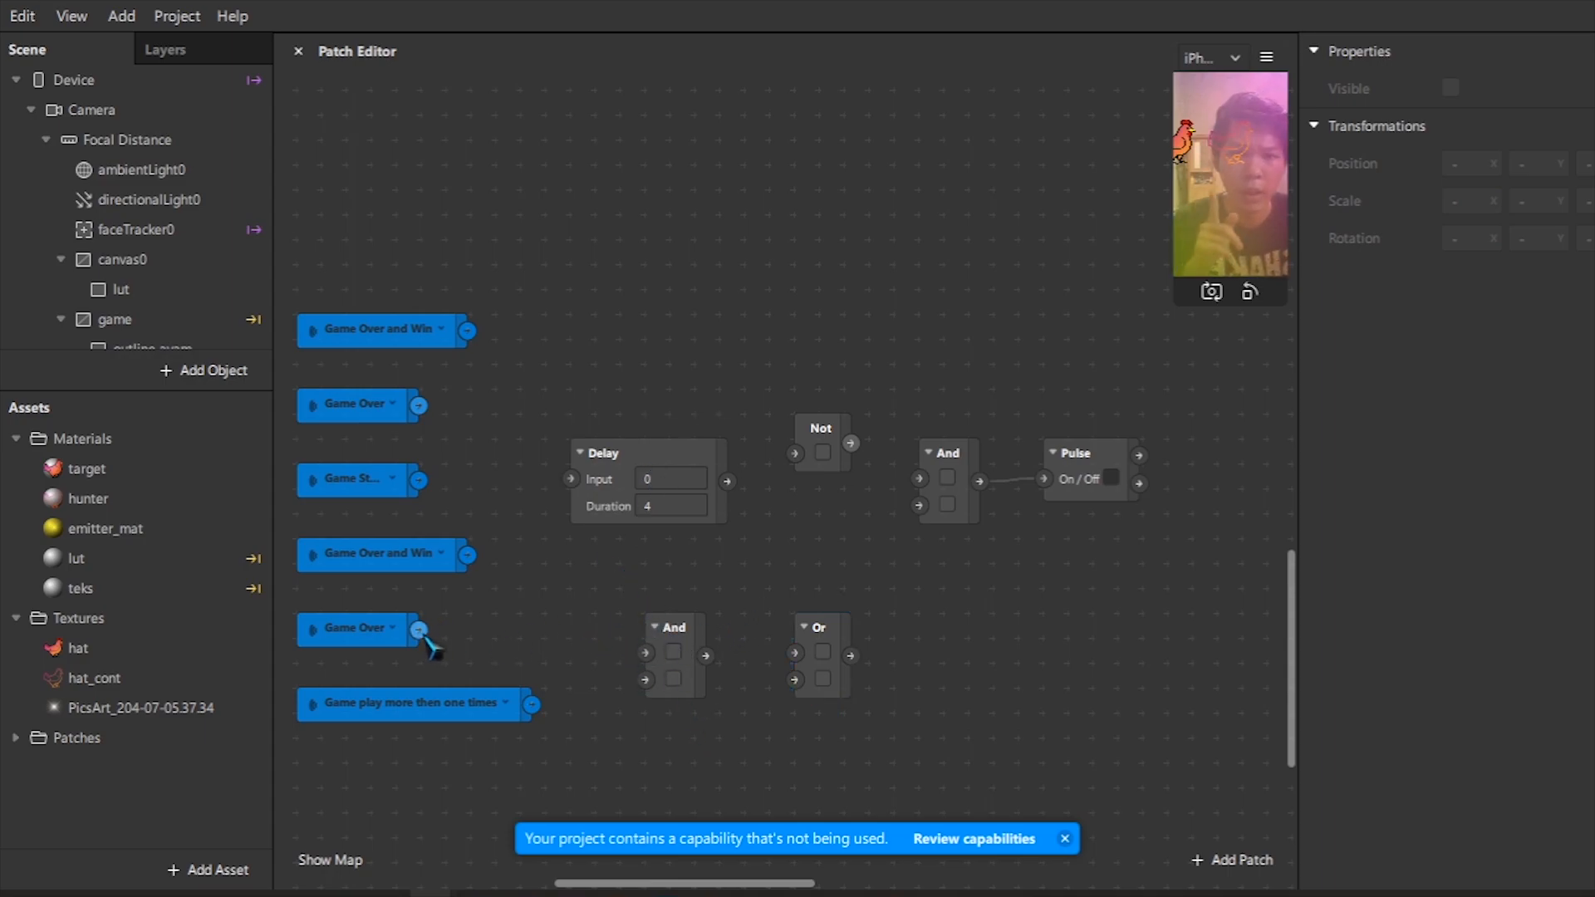
Connect the lower Game Over and "Game play more then one times" receivers to the lower And patch's first and second inputs.
left_click_drag(422, 634, 641, 655)
double_click(634, 668)
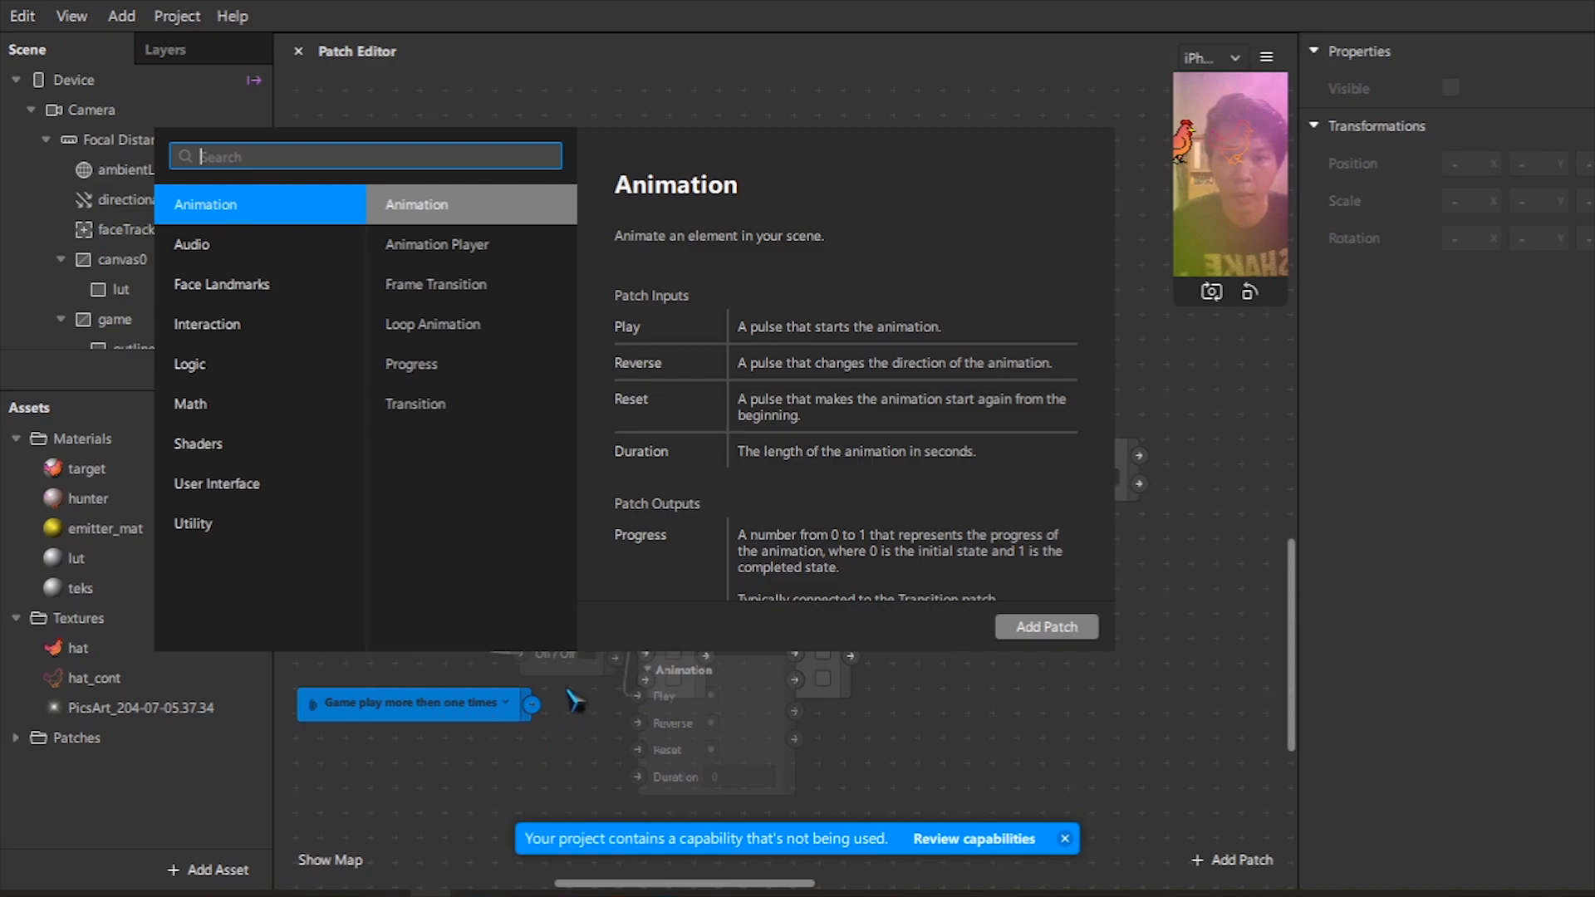
left_click(575, 692)
left_click(465, 711)
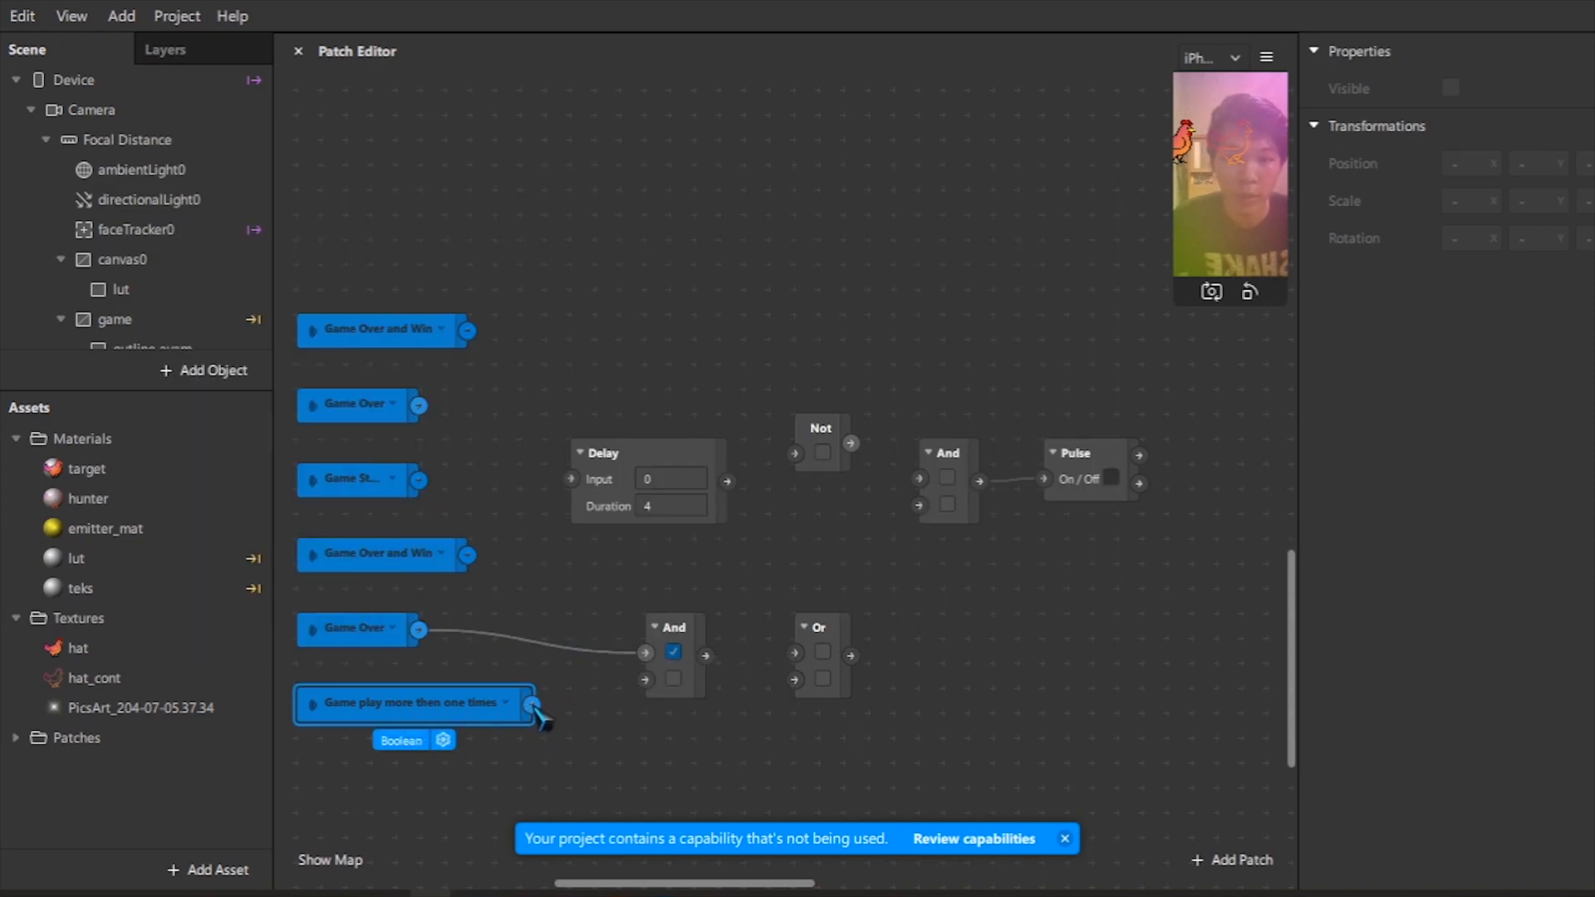
left_click_drag(533, 705, 644, 681)
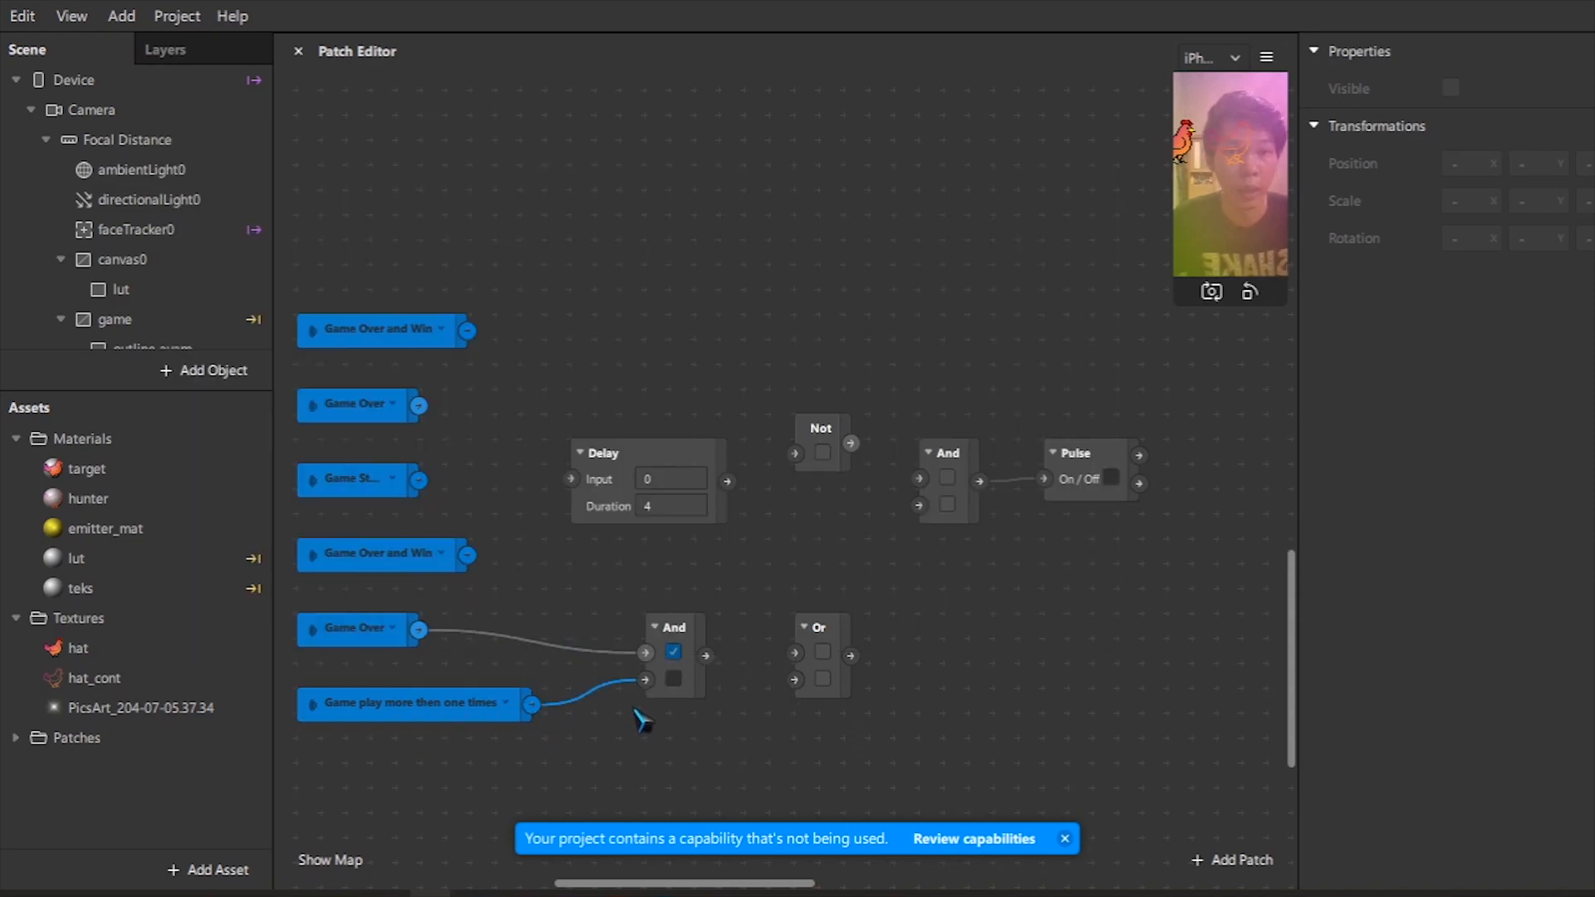
scroll(702, 652, "down", 1)
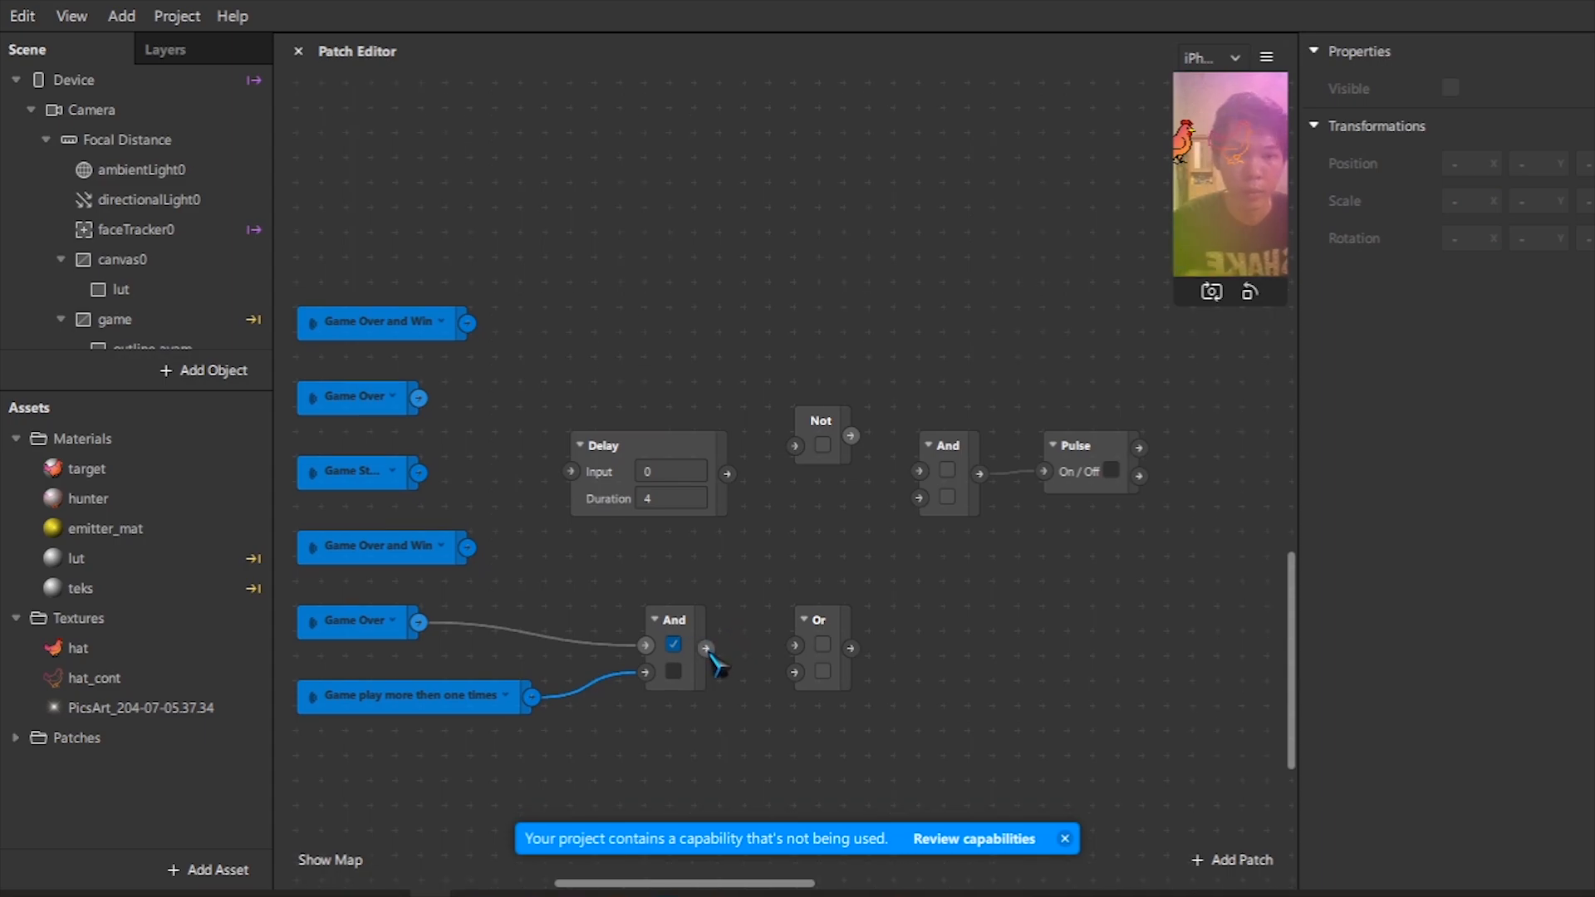
Feed the lower Game Over and Win receiver and the lower And patch's output into the Or patch's first and second inputs.
left_click_drag(705, 648, 819, 600)
left_click(436, 557)
left_click_drag(468, 548, 796, 621)
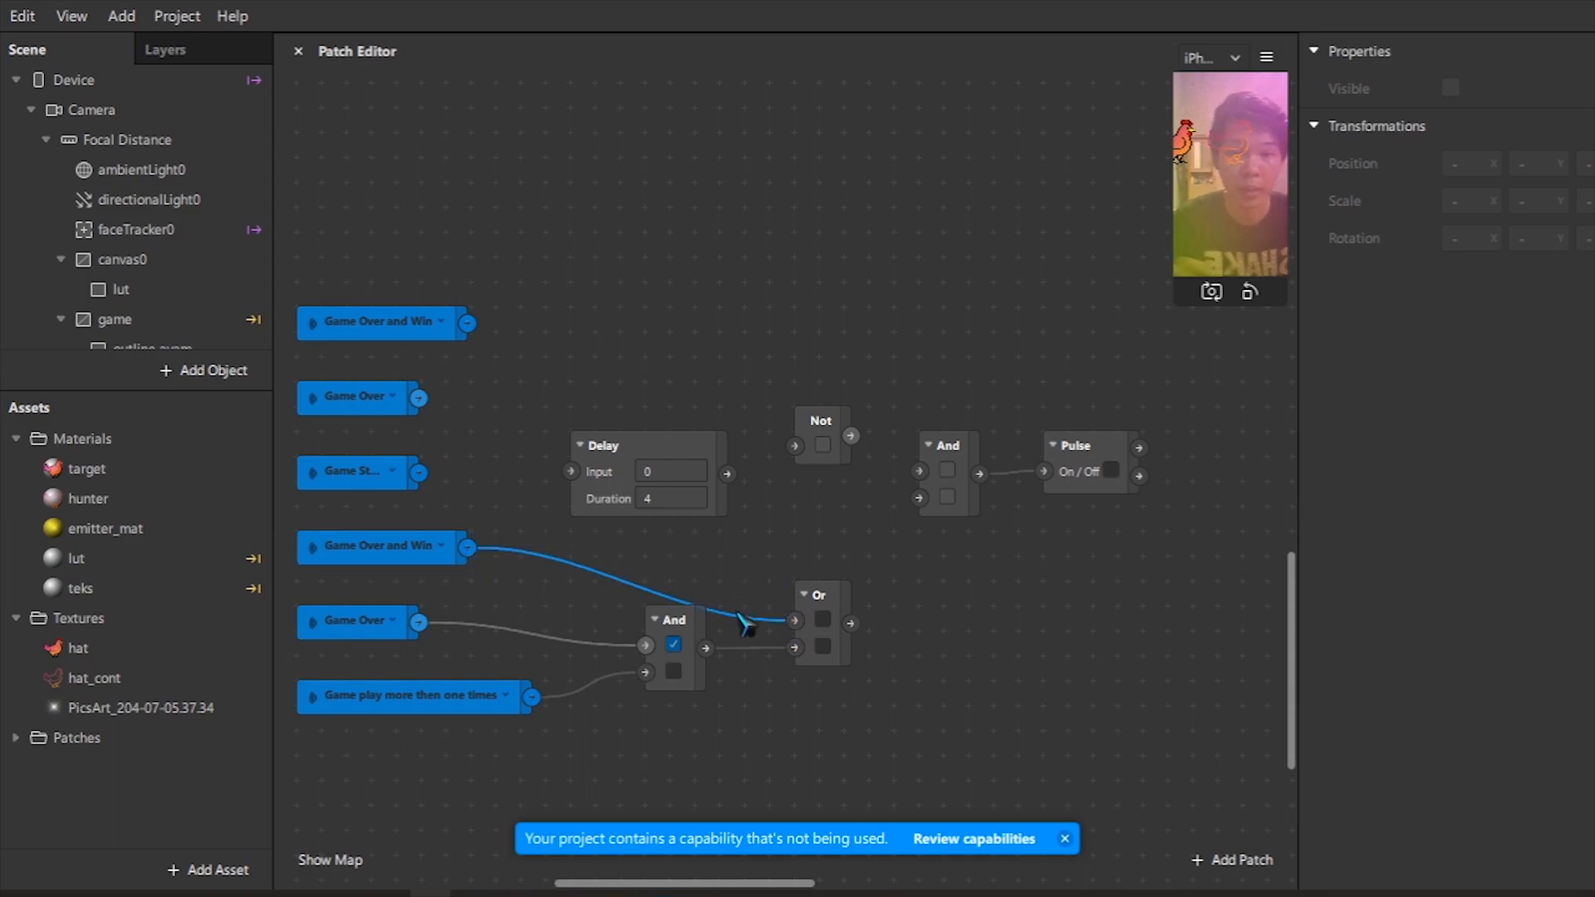
Connect Game Start to the Delay, and route the Delay's output to the upper And patch both directly and through the Not patch.
left_click_drag(420, 473, 571, 472)
left_click_drag(851, 461, 918, 472)
left_click_drag(727, 474, 839, 526)
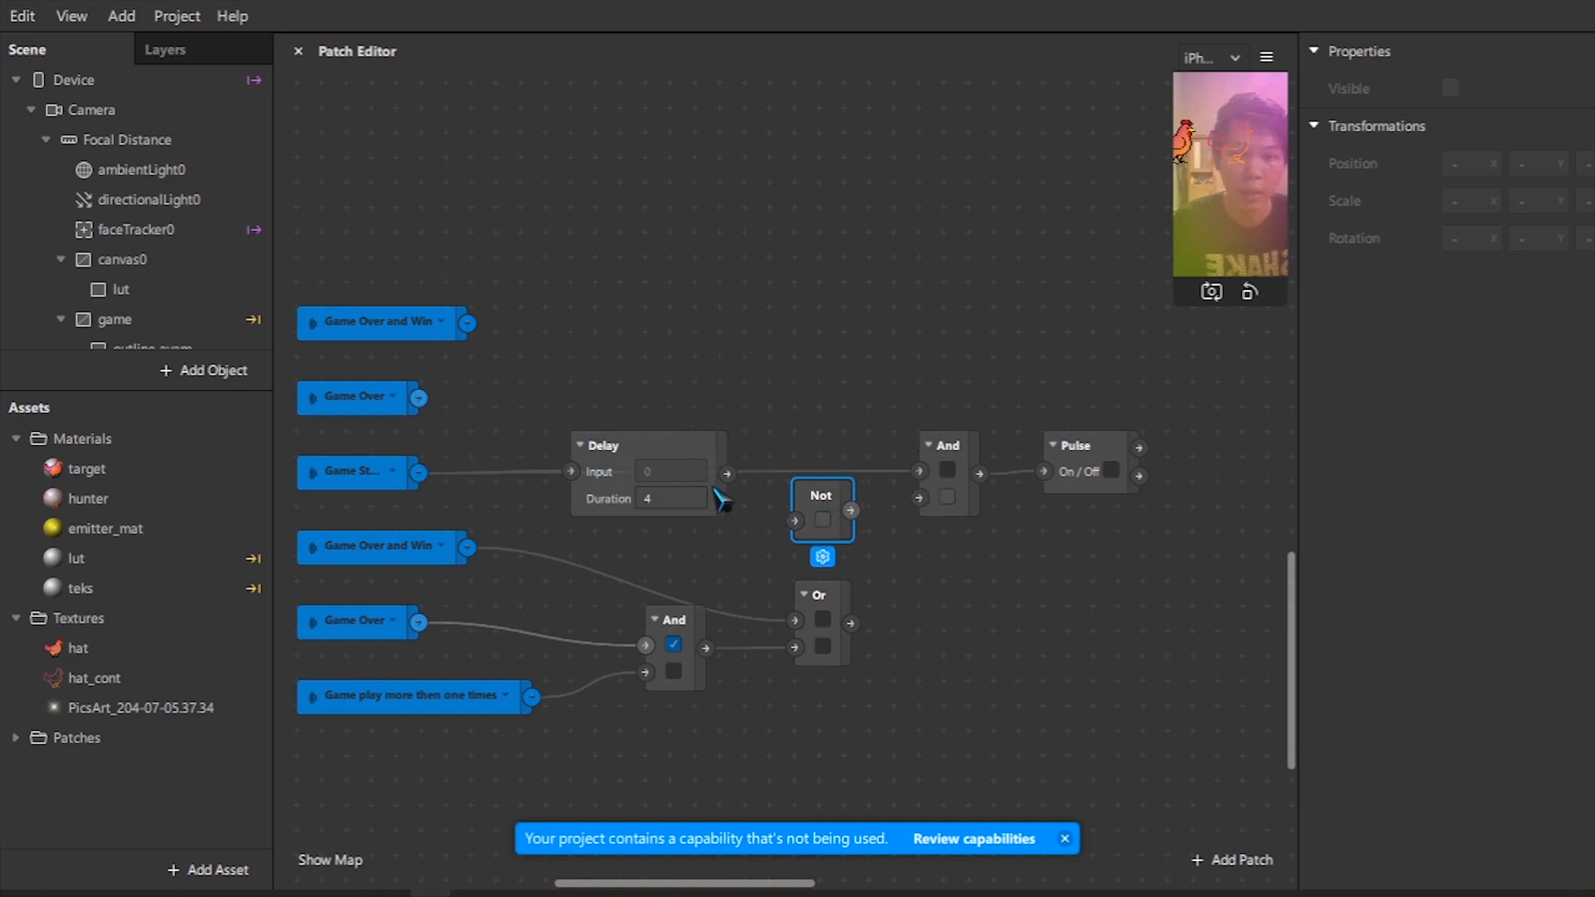
left_click_drag(728, 474, 919, 498)
left_click(852, 515)
Duplicate the Pulse patch, place the copy beside the Or patch, and connect the Or output to it.
left_click_drag(733, 883, 794, 888)
left_click(835, 453)
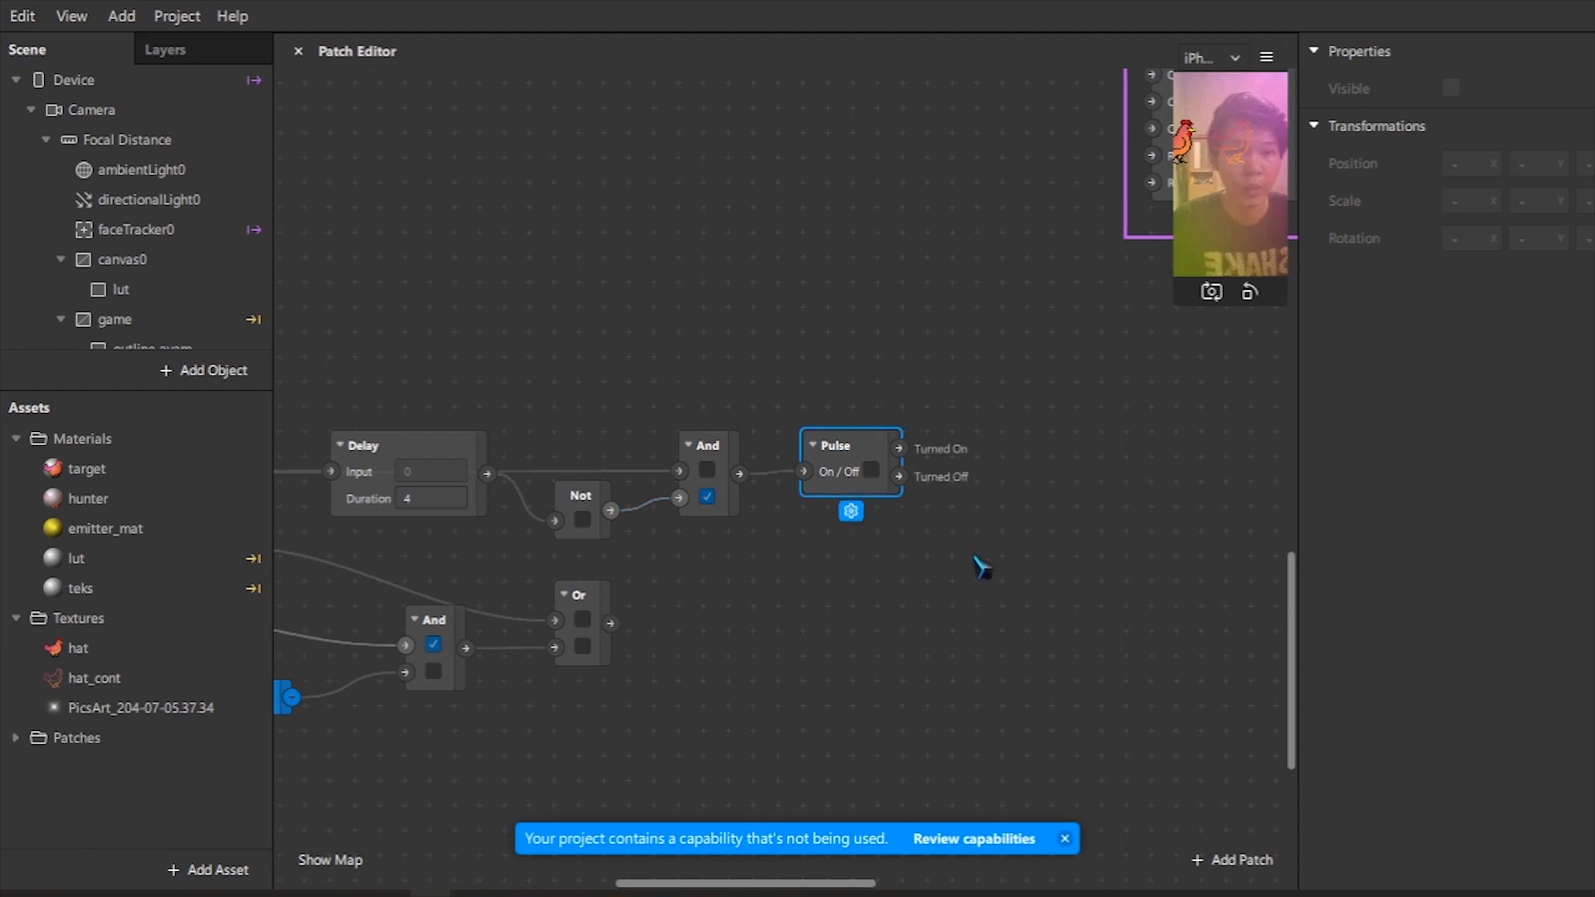
key("ctrl+d")
left_click_drag(880, 498, 781, 599)
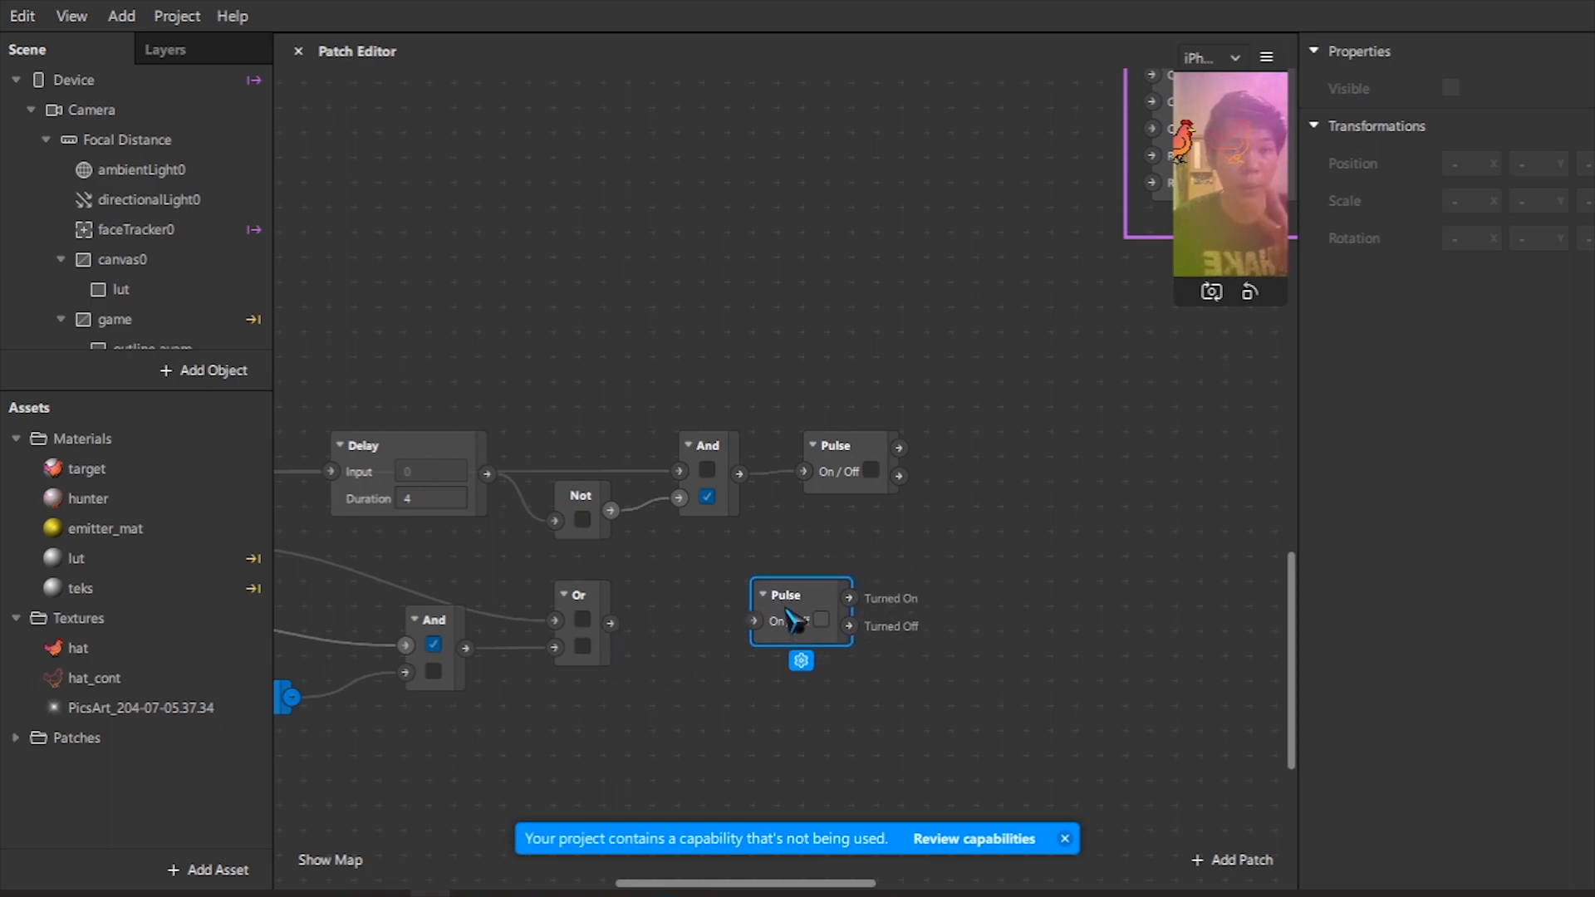
left_click_drag(612, 625, 754, 621)
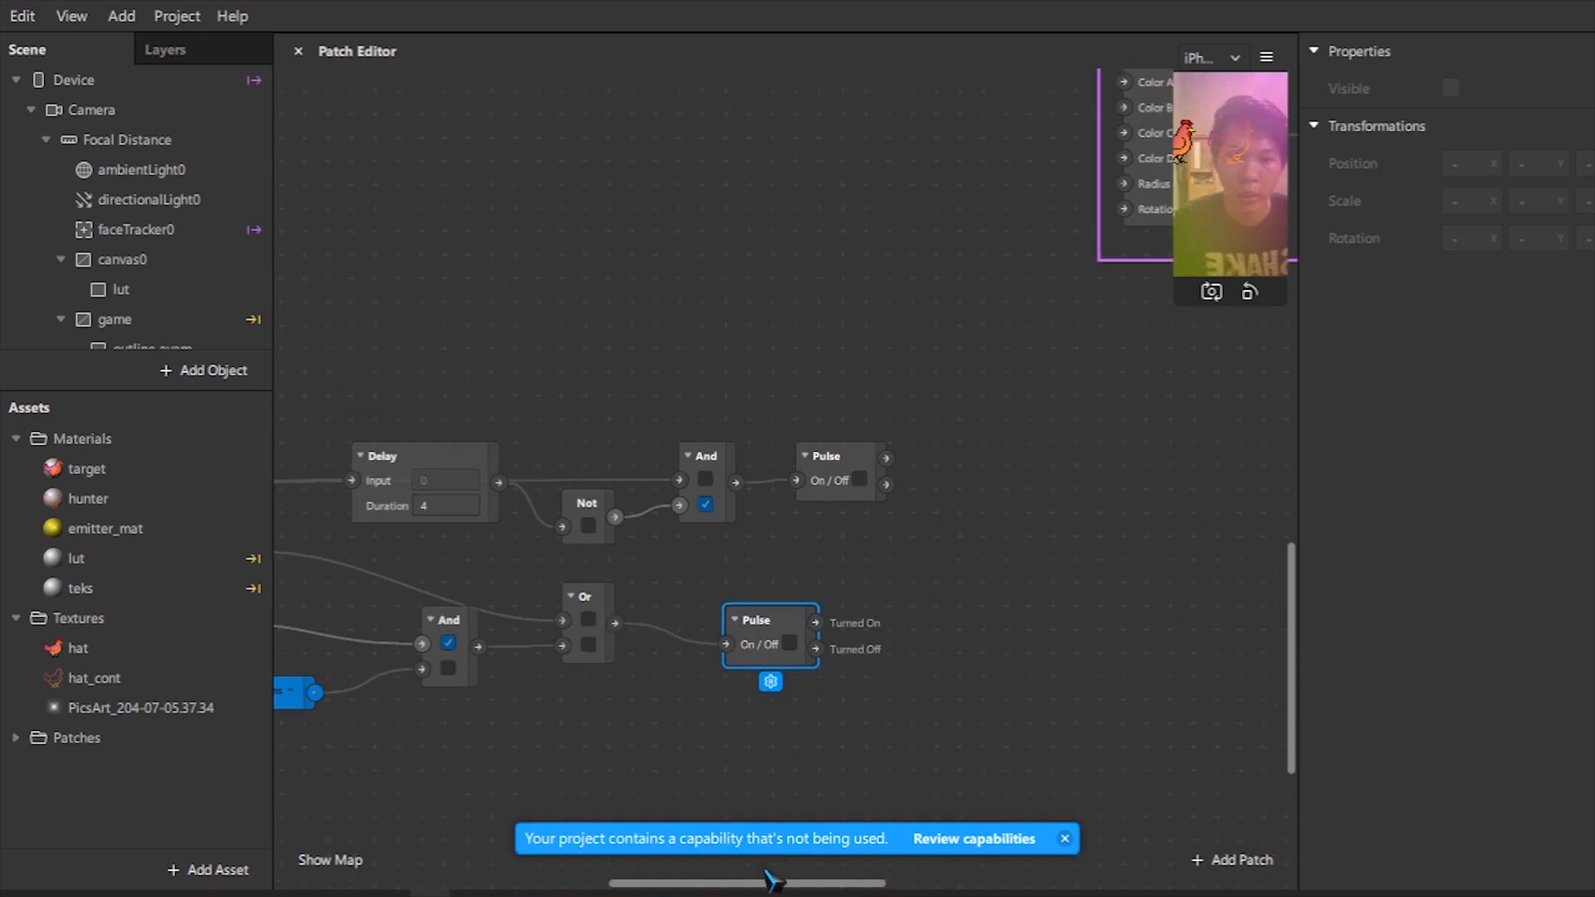
Add another Or patch above the Delay row and duplicate it, placing the copy above the upper Pulse patch.
left_click_drag(773, 881, 726, 884)
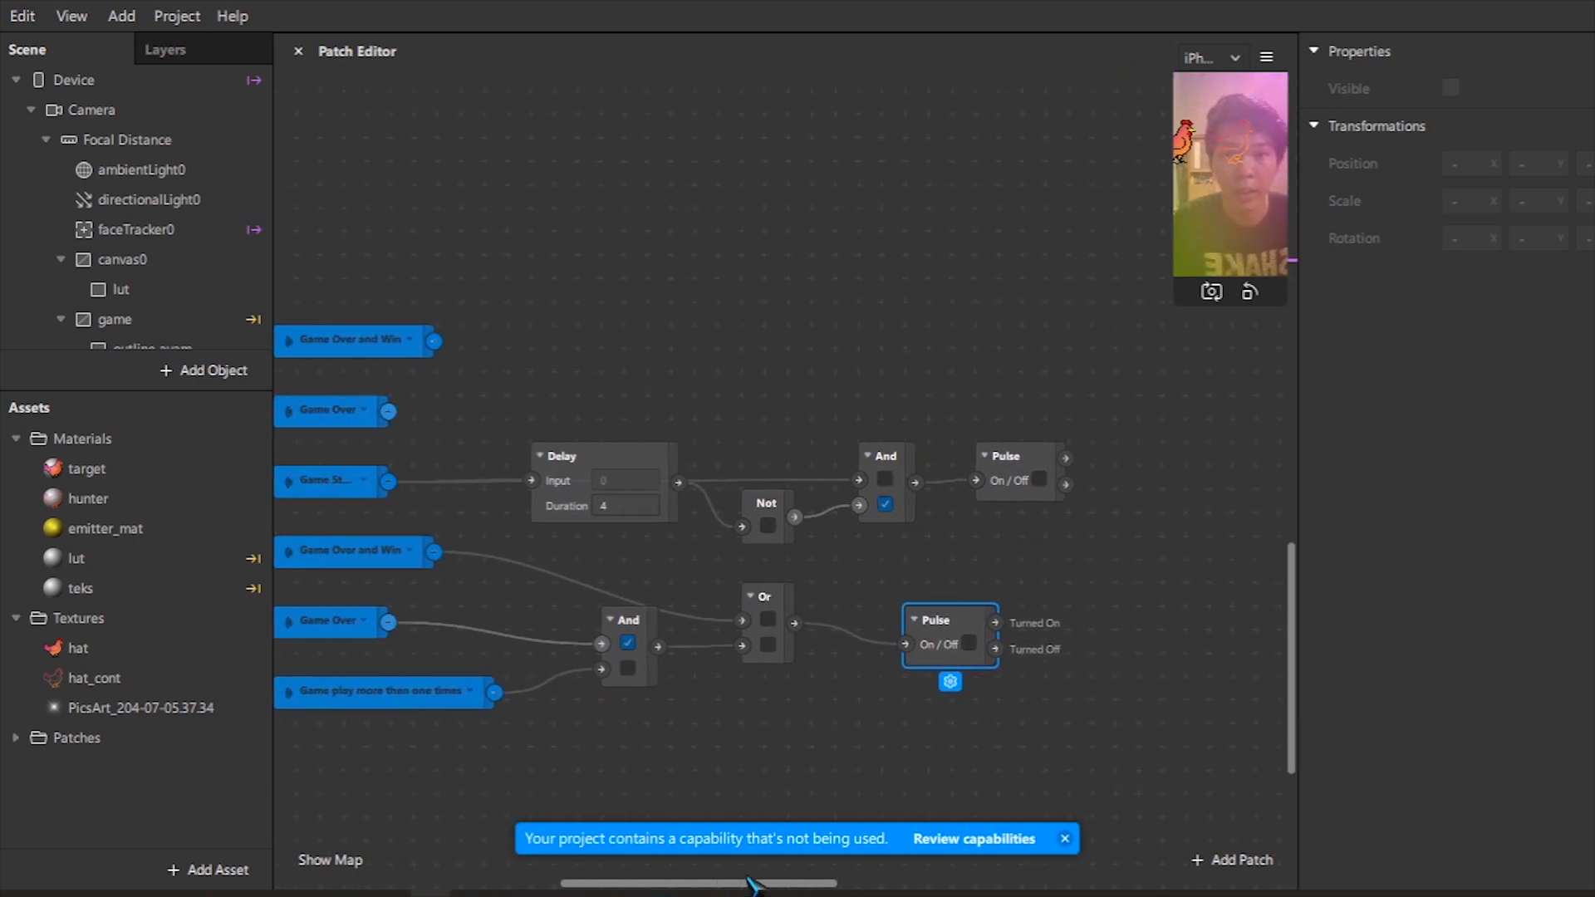
left_click(1221, 862)
type("o")
key("Return")
left_click_drag(808, 511, 804, 353)
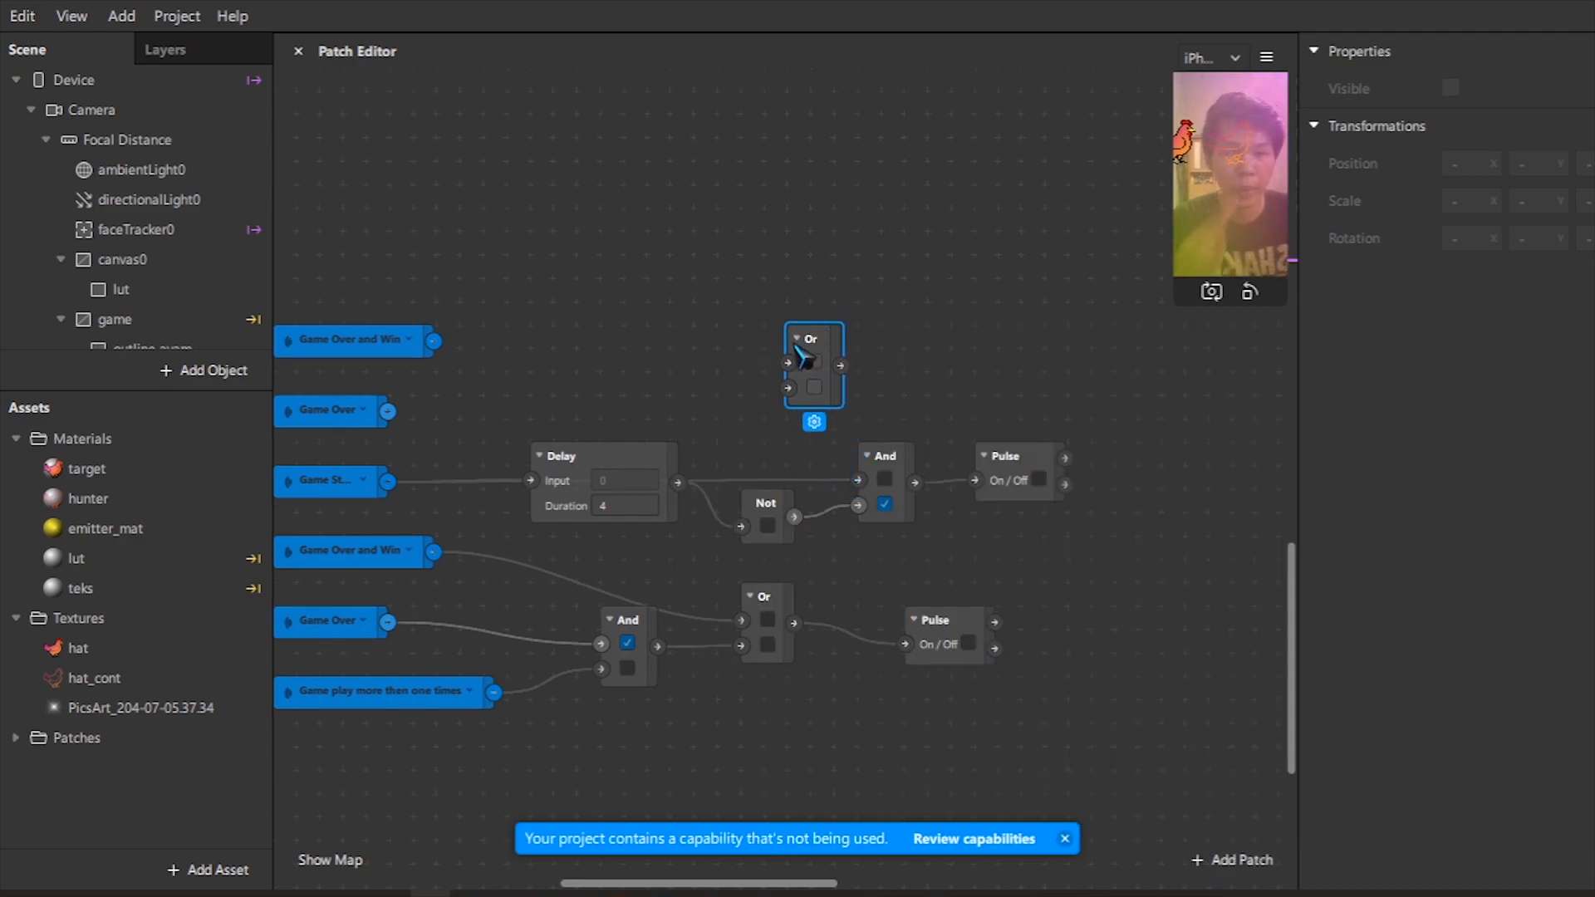
key("ctrl+d")
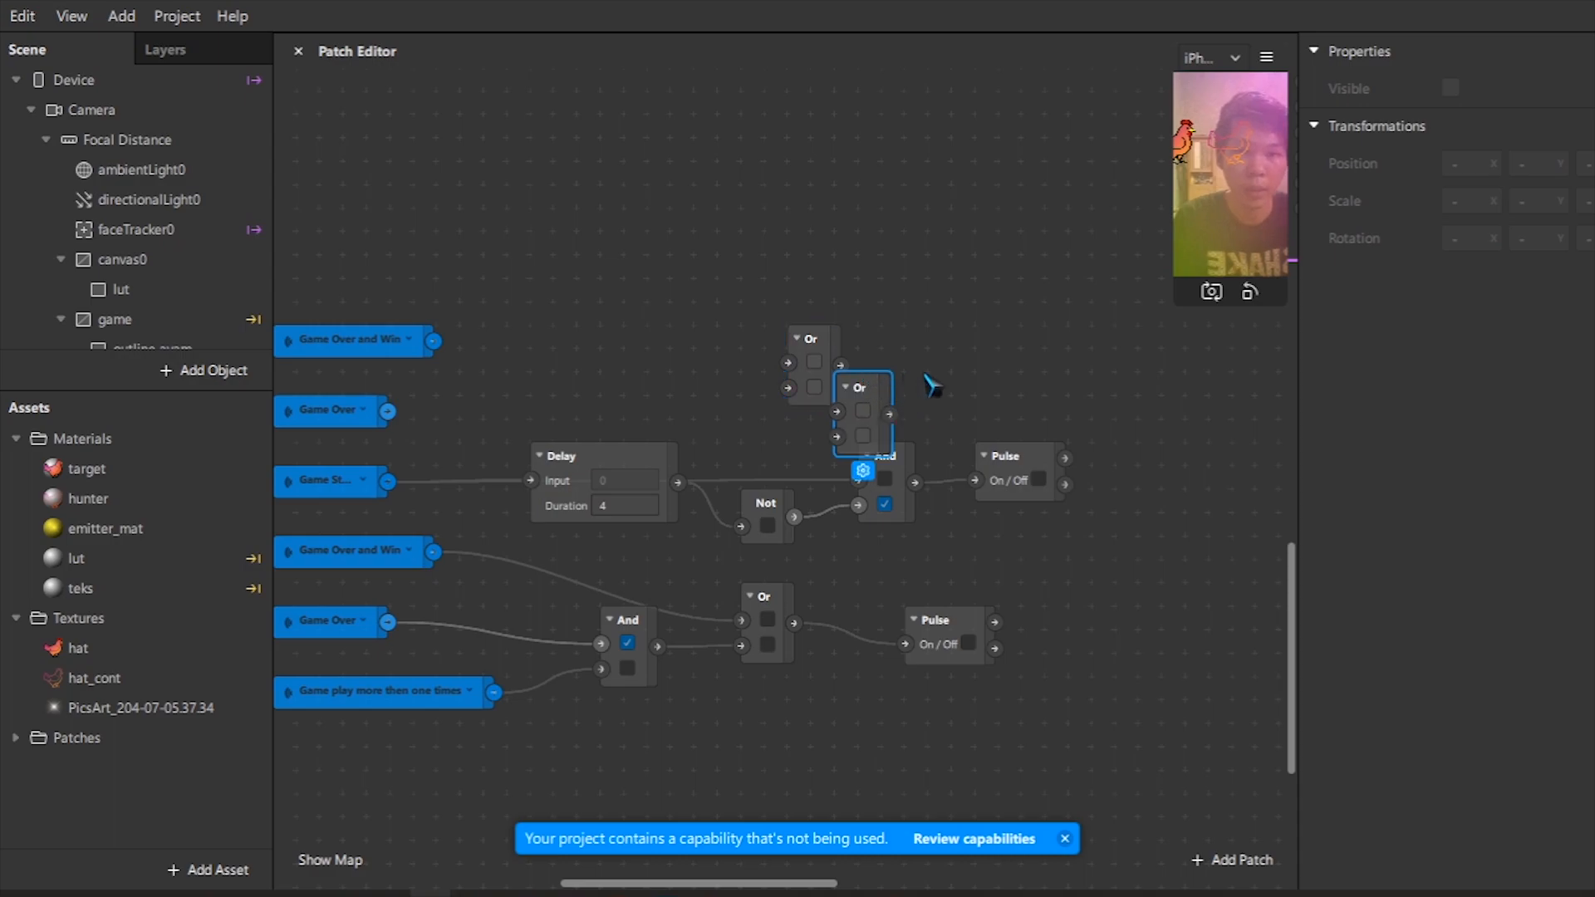
left_click_drag(905, 378, 1002, 340)
Connect the upper Game Over and Win and Game Over receivers to the topmost Or patch's first and second inputs.
left_click_drag(812, 339, 812, 293)
left_click_drag(387, 411, 788, 341)
left_click(363, 342)
left_click_drag(433, 340, 788, 316)
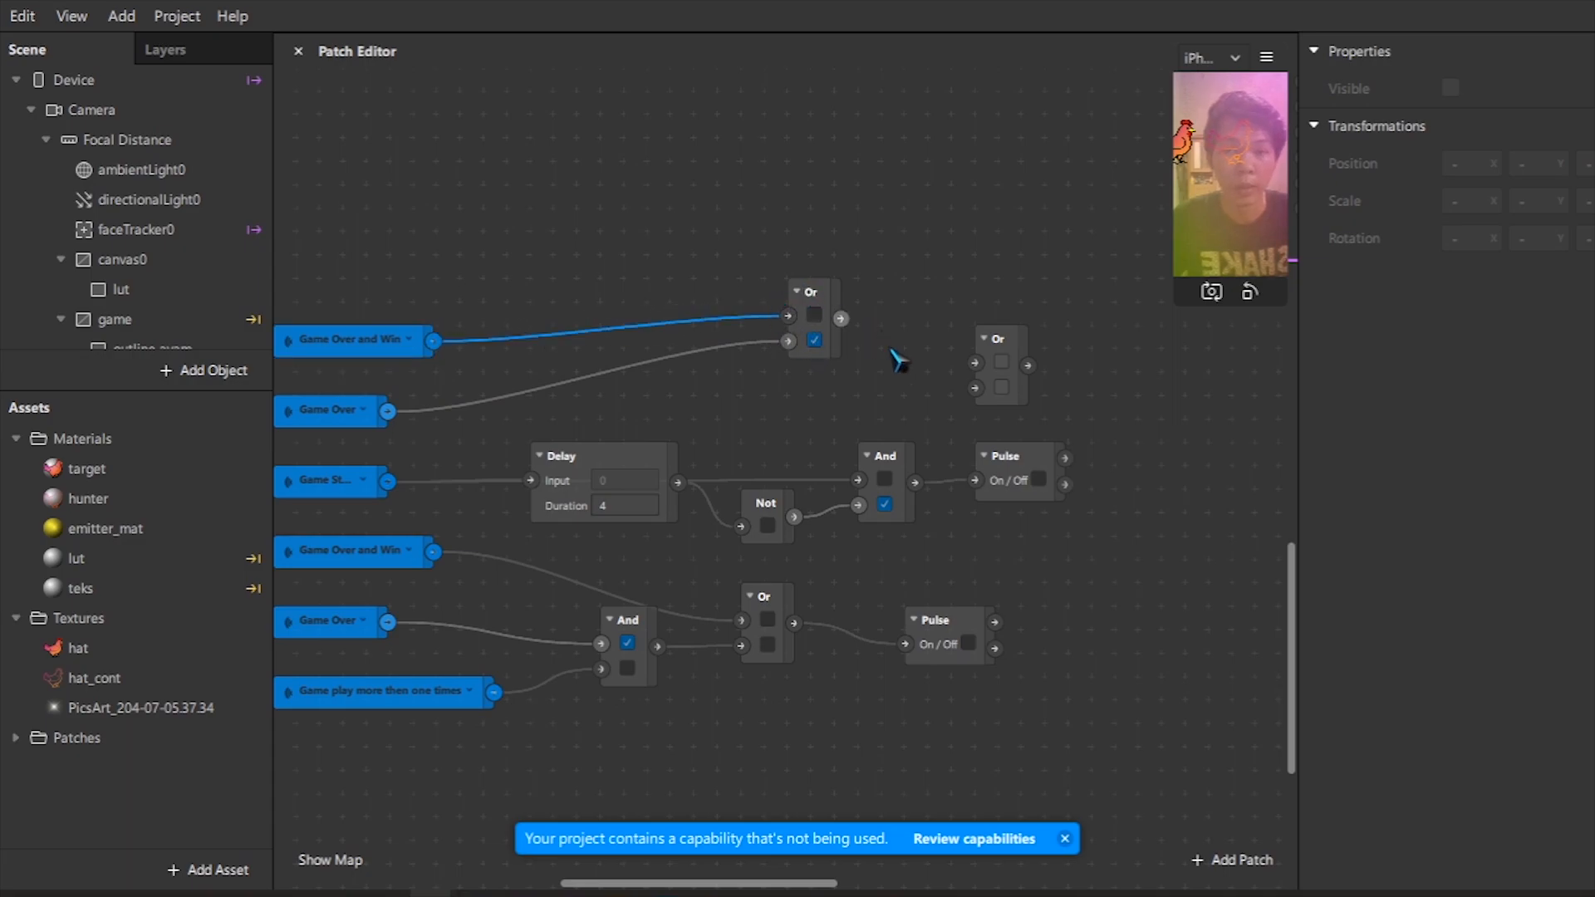
Feed the topmost Or patch's output and the upper And patch's output into the duplicated Or patch.
left_click(844, 324)
left_click_drag(841, 319, 975, 364)
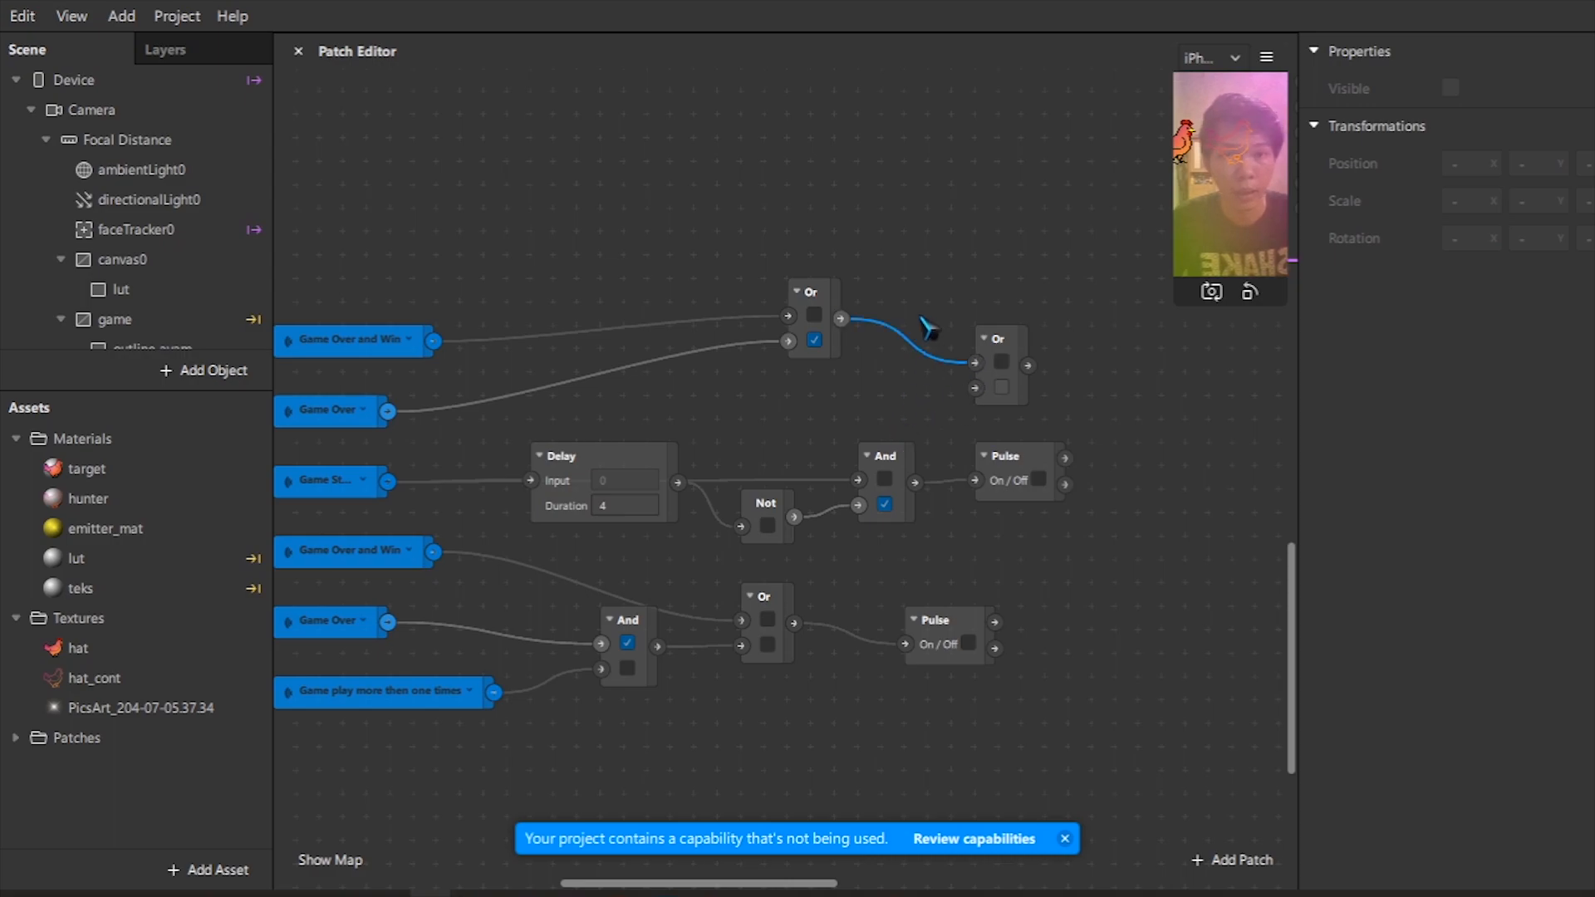
mouse_move(924, 484)
left_mouse_down()
mouse_move(955, 453)
mouse_move(975, 387)
left_mouse_up()
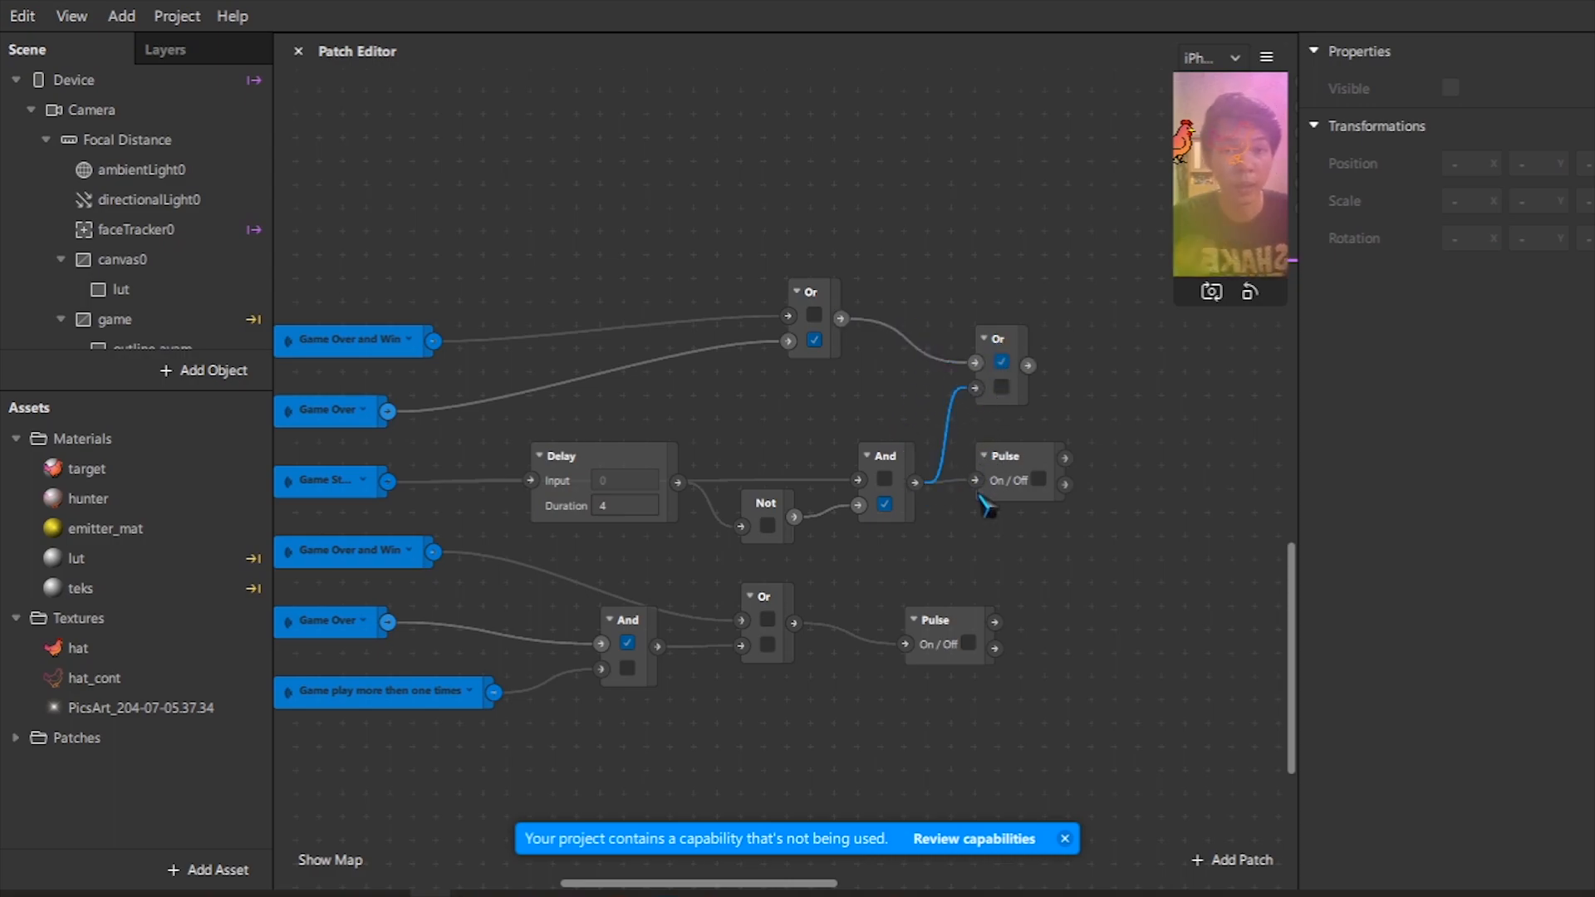
Add an Option Switch patch in the empty area beyond the Pulse patches.
left_click_drag(814, 885, 929, 887)
left_click(1259, 862)
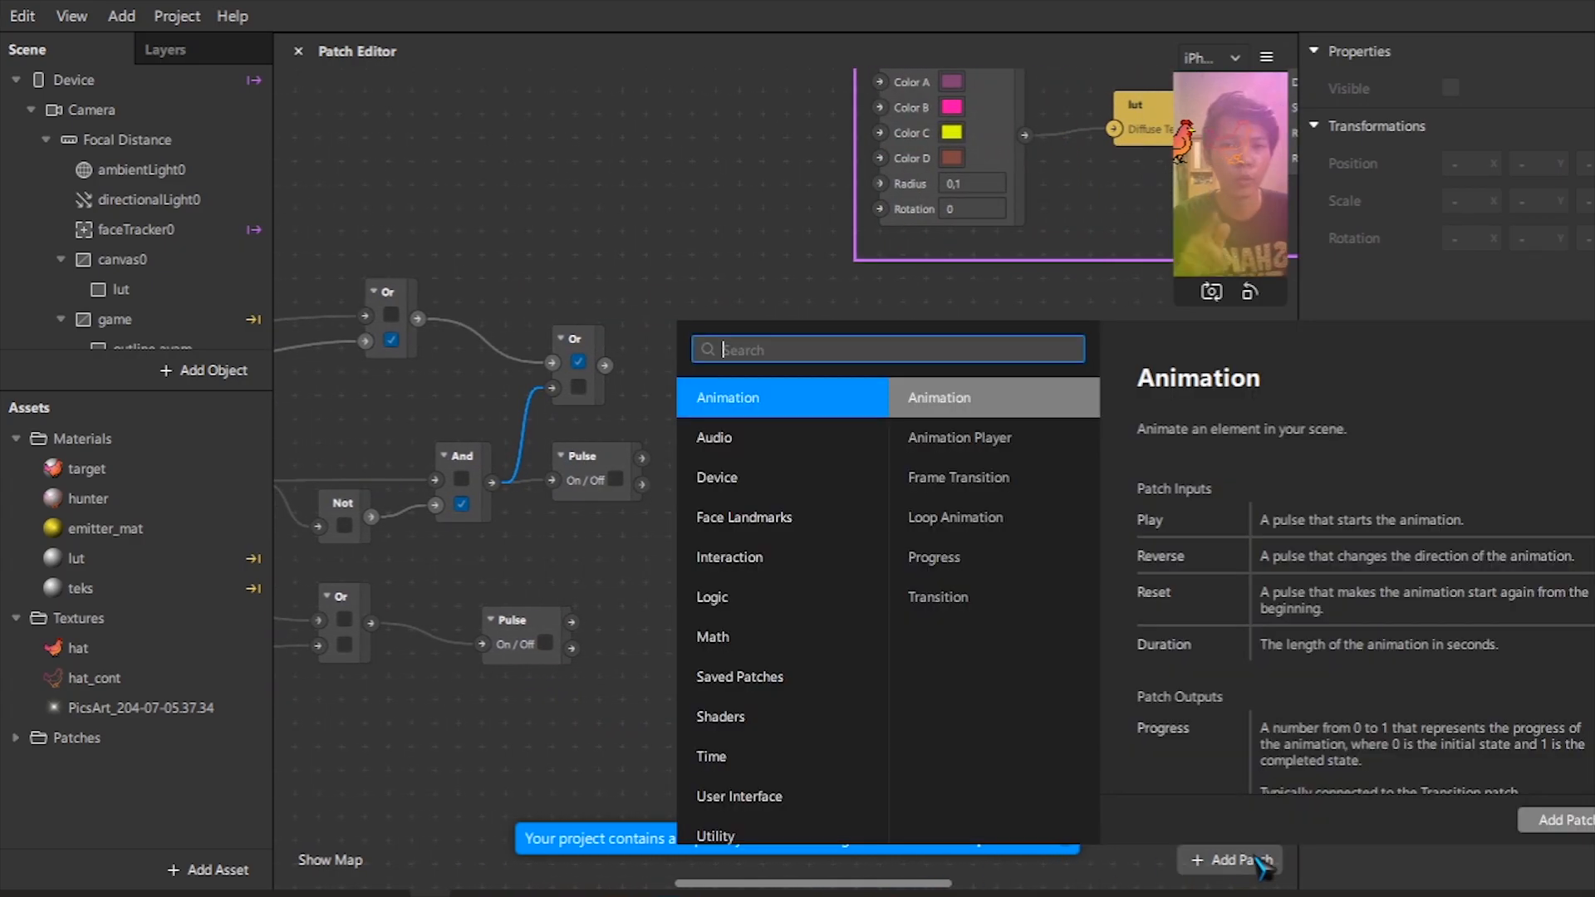
type("option")
key("Down")
key("Down")
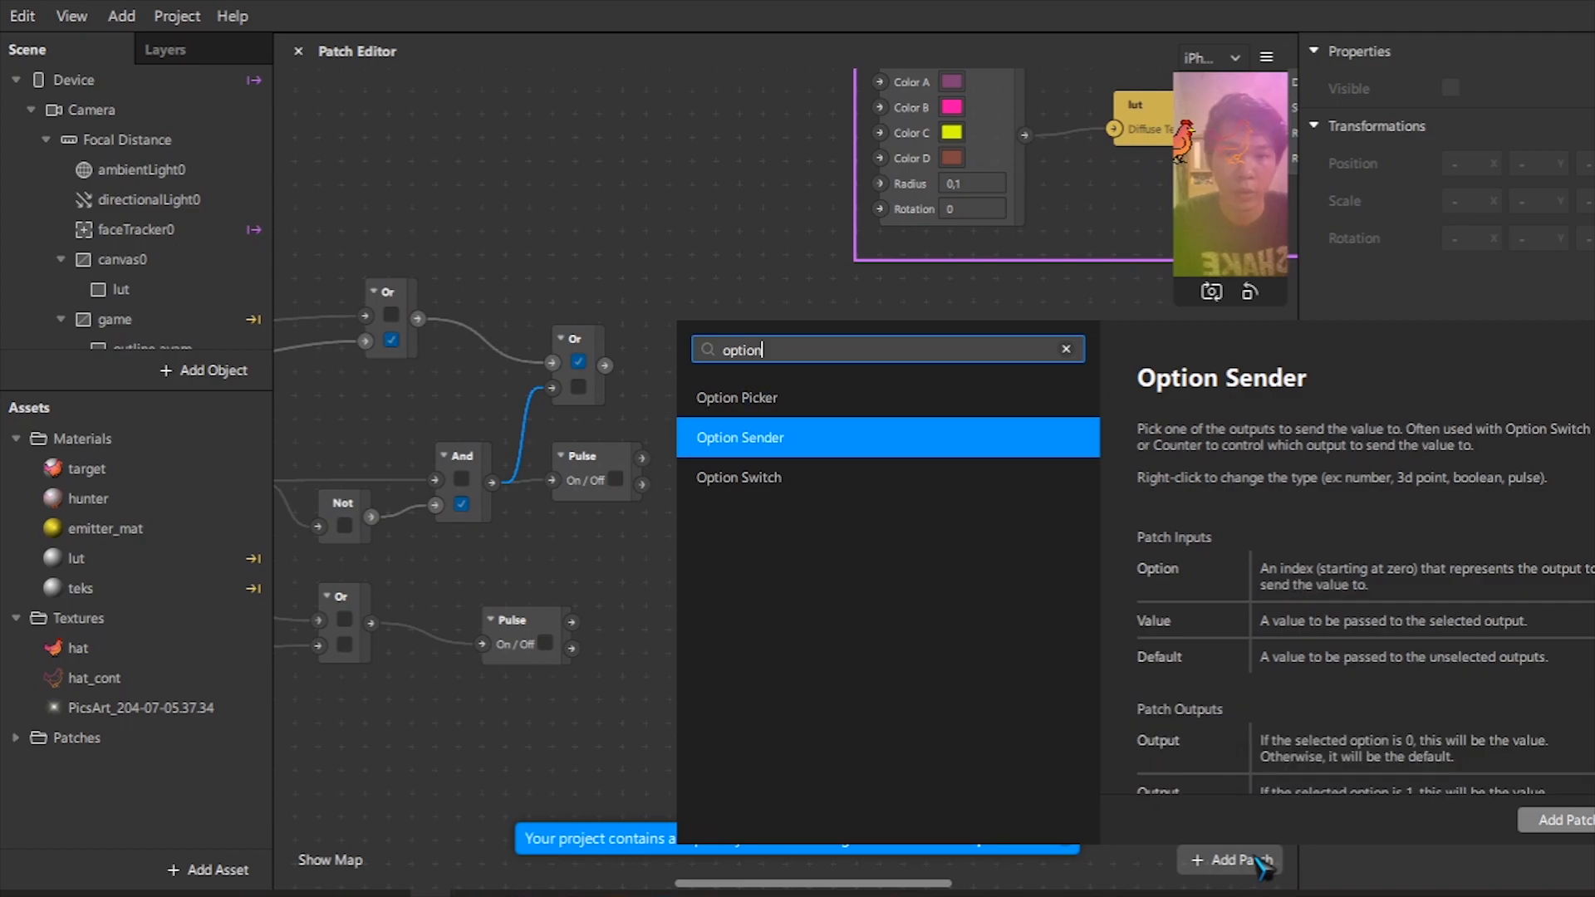
key("Return")
Add an Option Picker patch and line it up beside the Option Switch, close to the Pulse patches.
left_click(1261, 862)
type("optio")
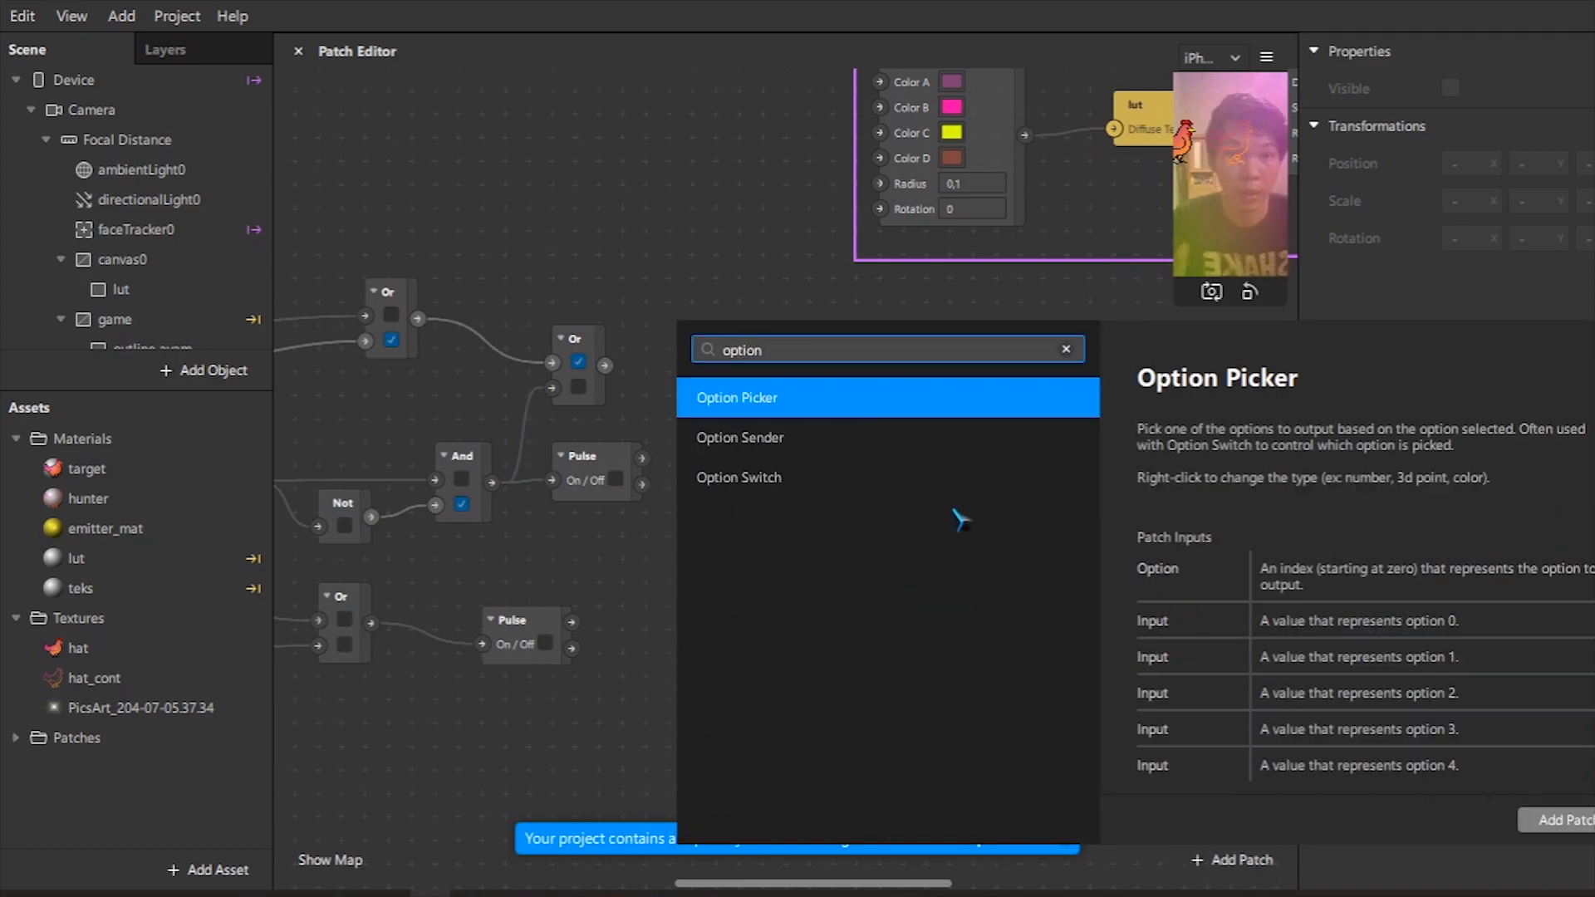
left_click(812, 410)
left_click_drag(819, 509, 686, 546)
left_click_drag(1048, 523, 906, 524)
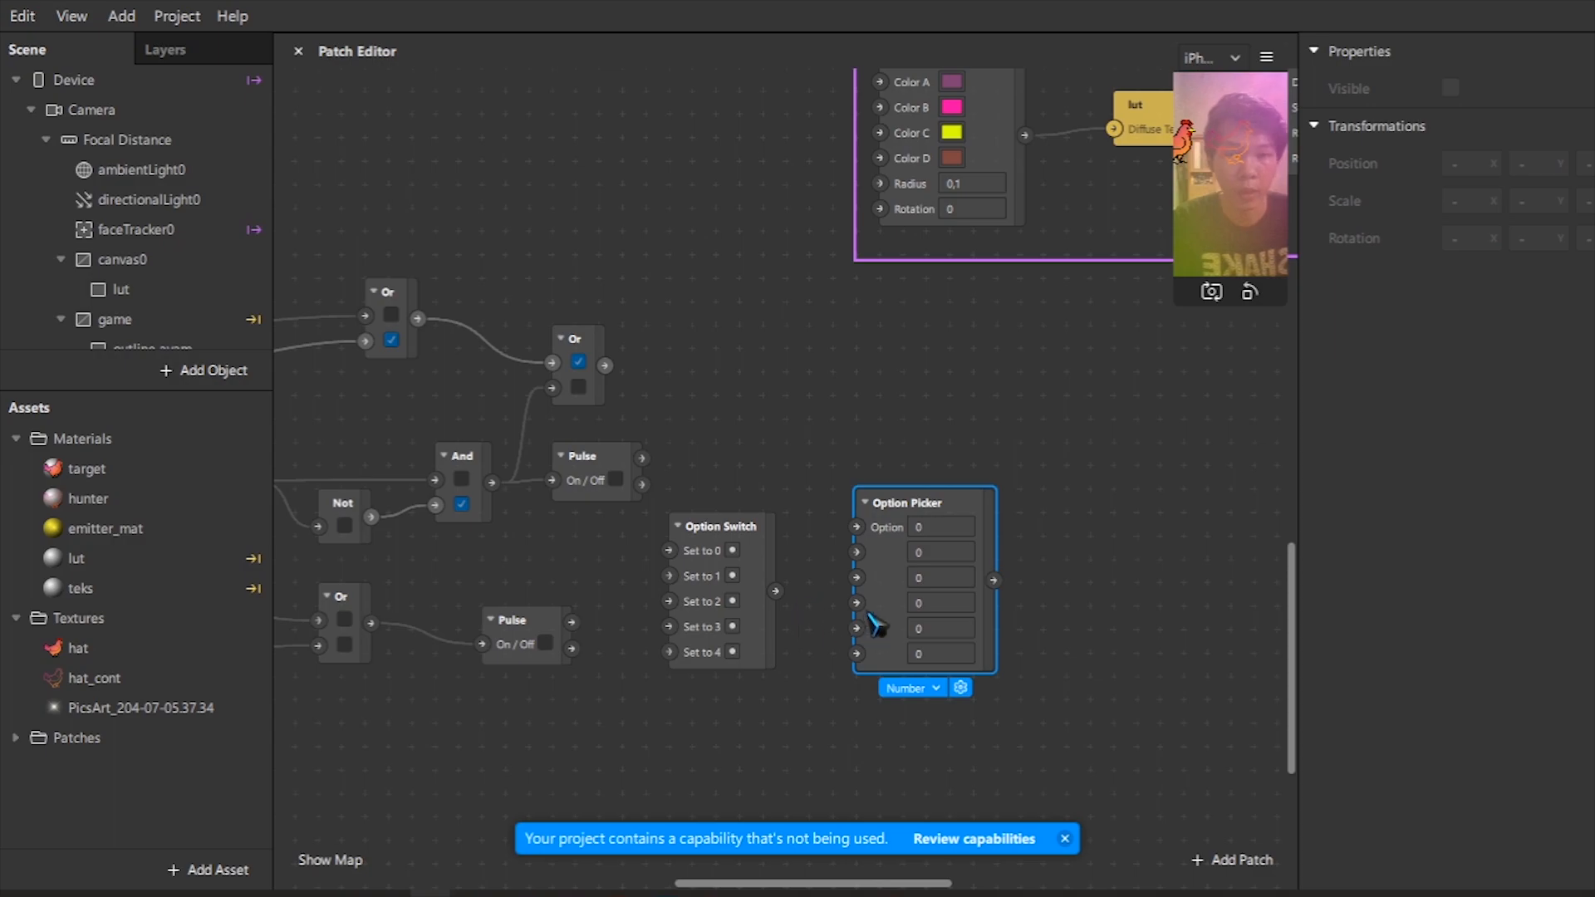
left_click_drag(878, 536, 855, 553)
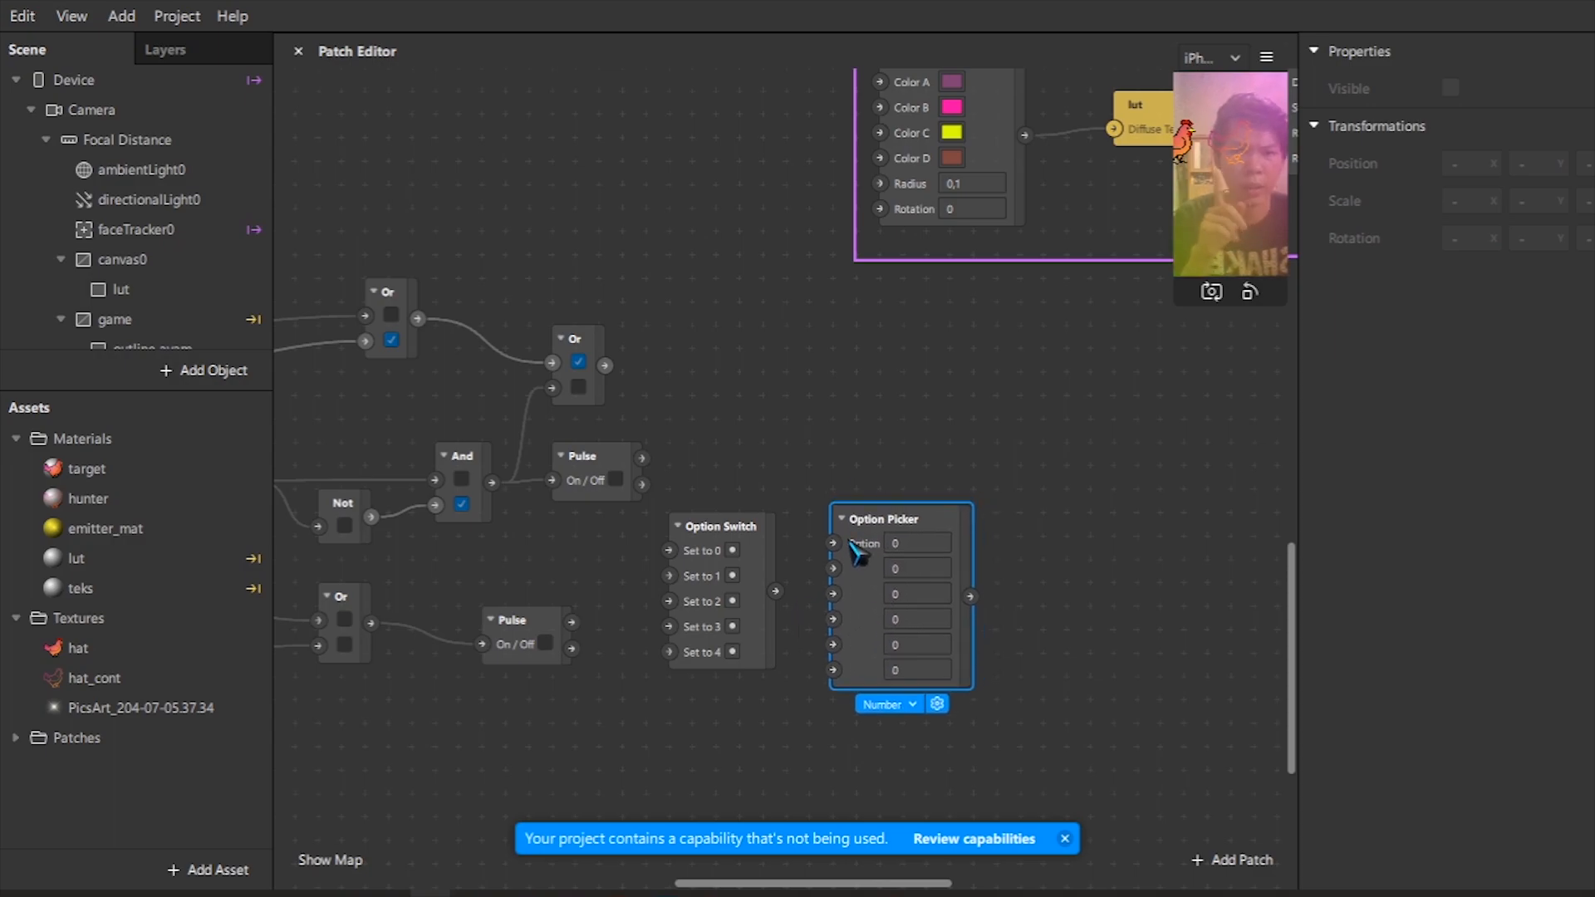
Set the Option Picker's value type to Text.
left_click(902, 712)
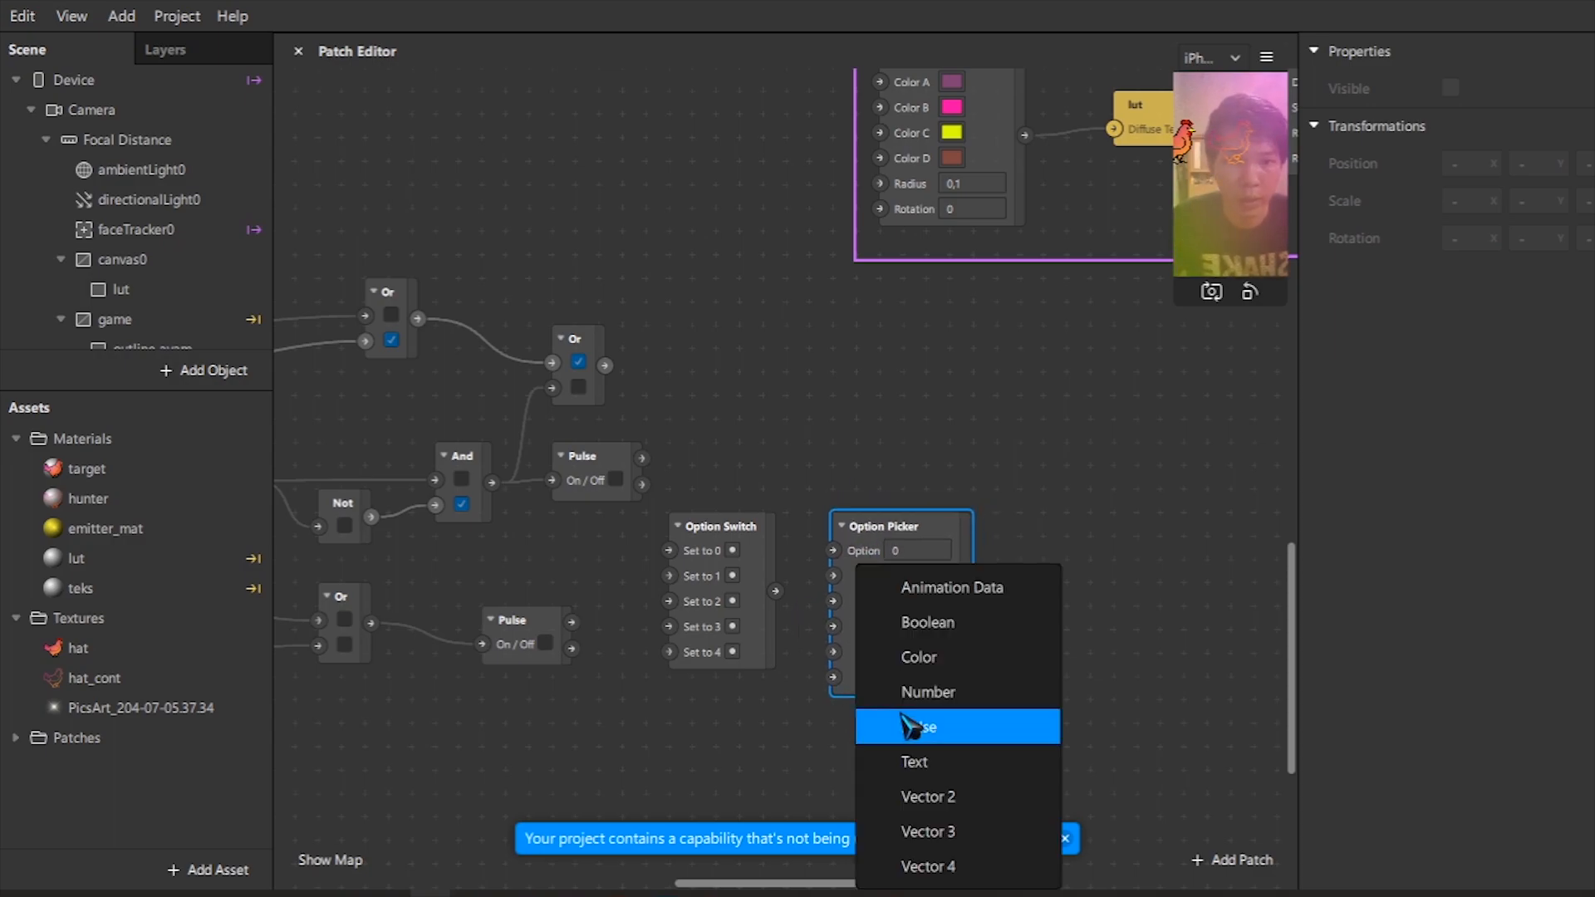
left_click(914, 762)
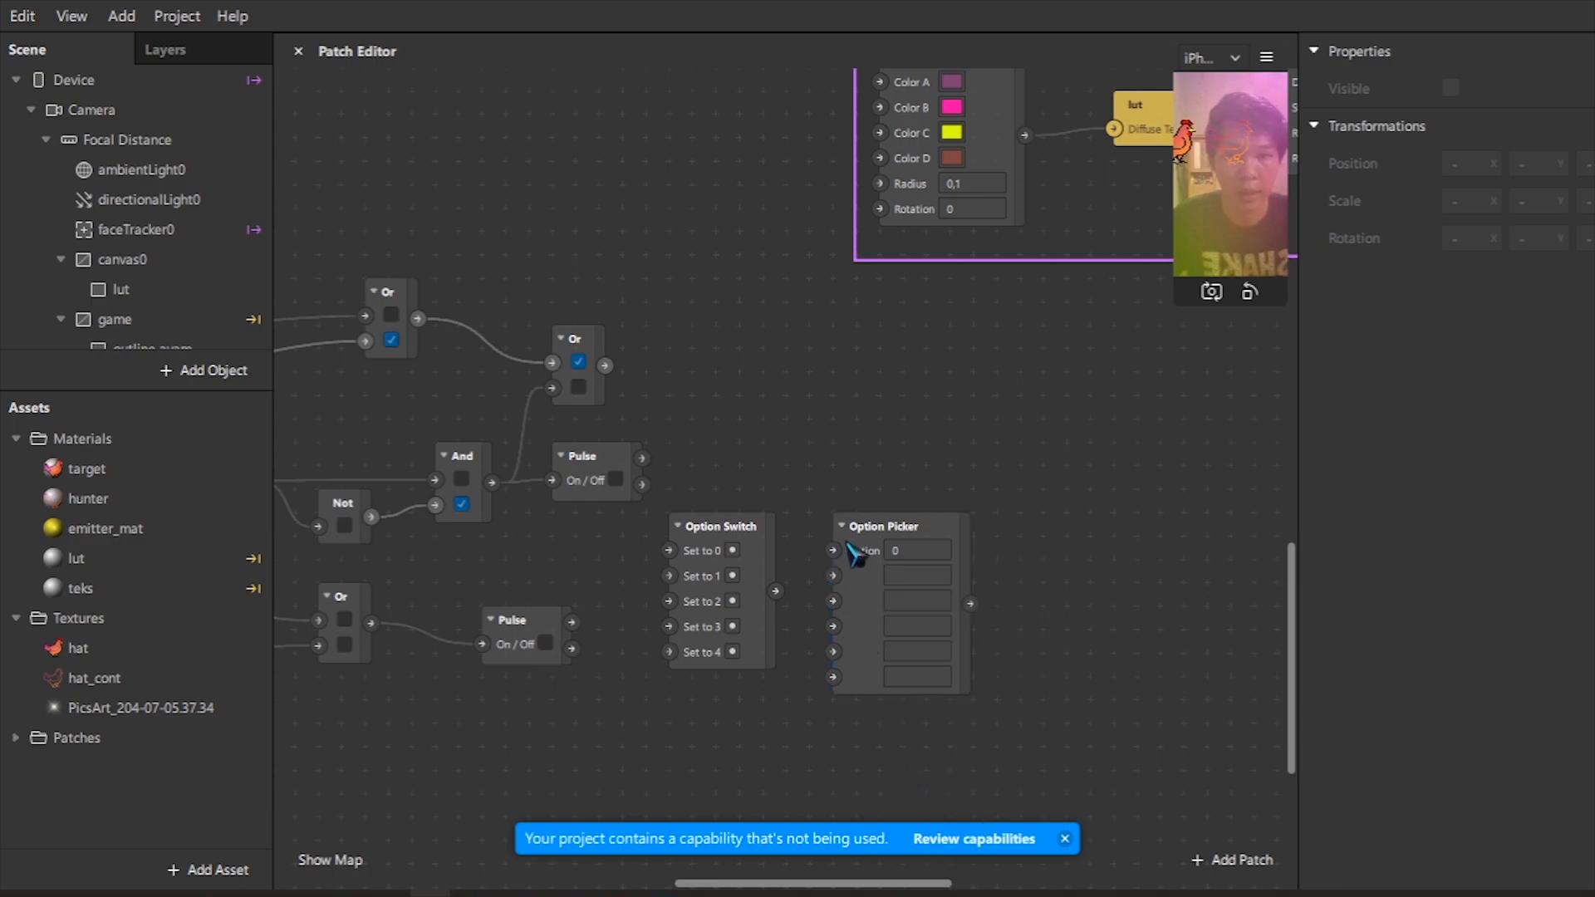
left_click(735, 548)
left_click(864, 540)
Align the two Pulse patches in one column and move the Option Switch closer to the Option Picker.
left_click_drag(771, 884, 753, 884)
left_click_drag(609, 620, 651, 617)
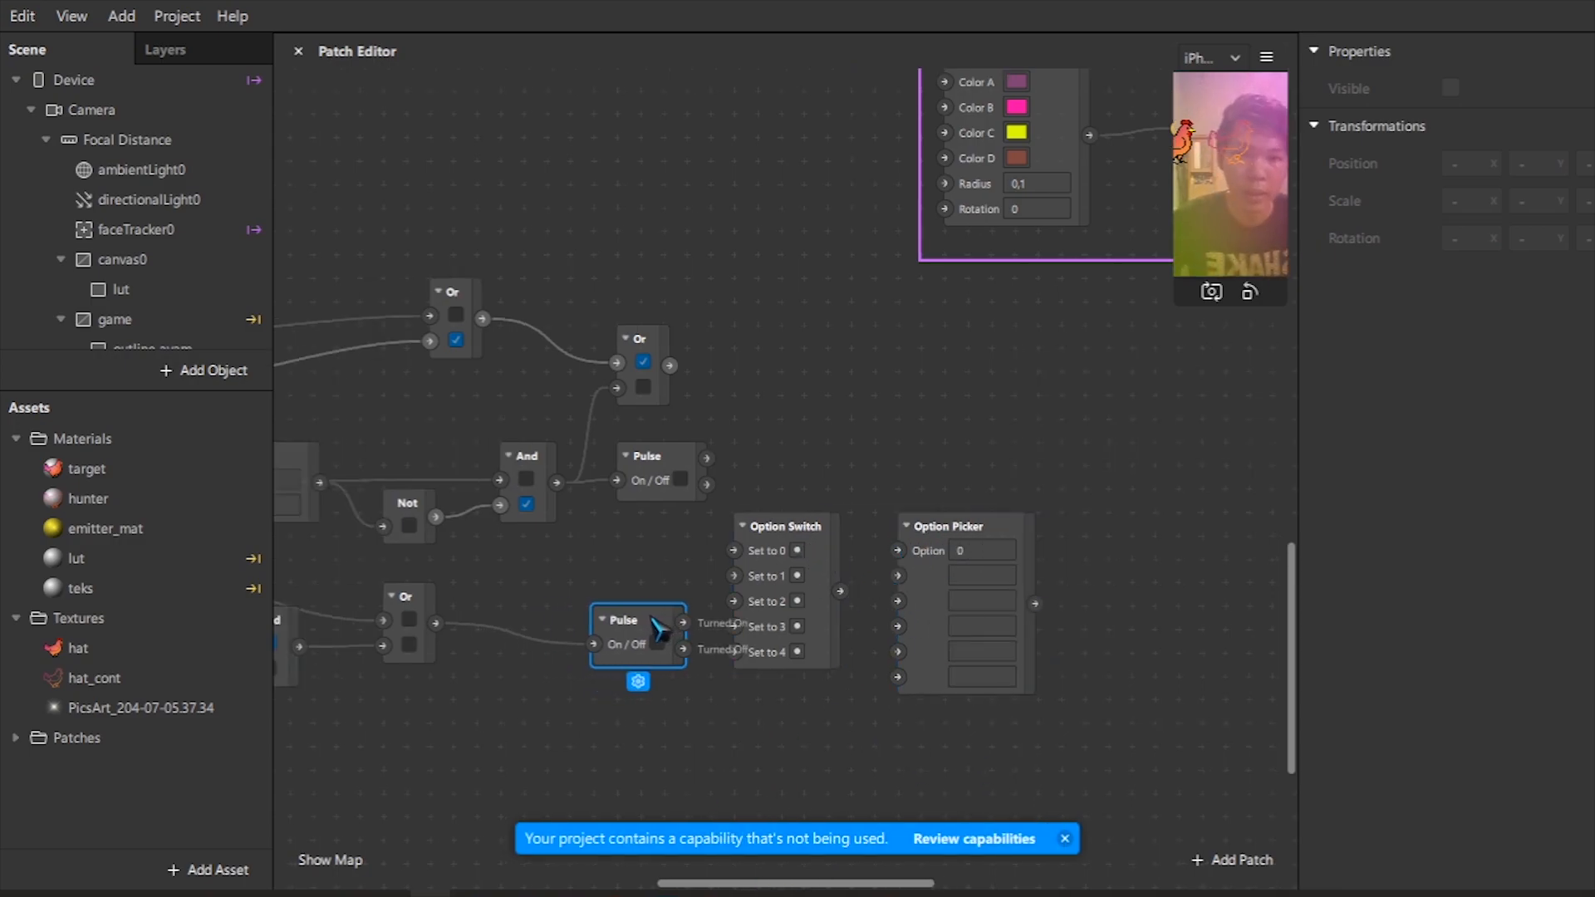
left_click_drag(828, 551, 852, 552)
left_click_drag(654, 460, 630, 506)
left_click(808, 529)
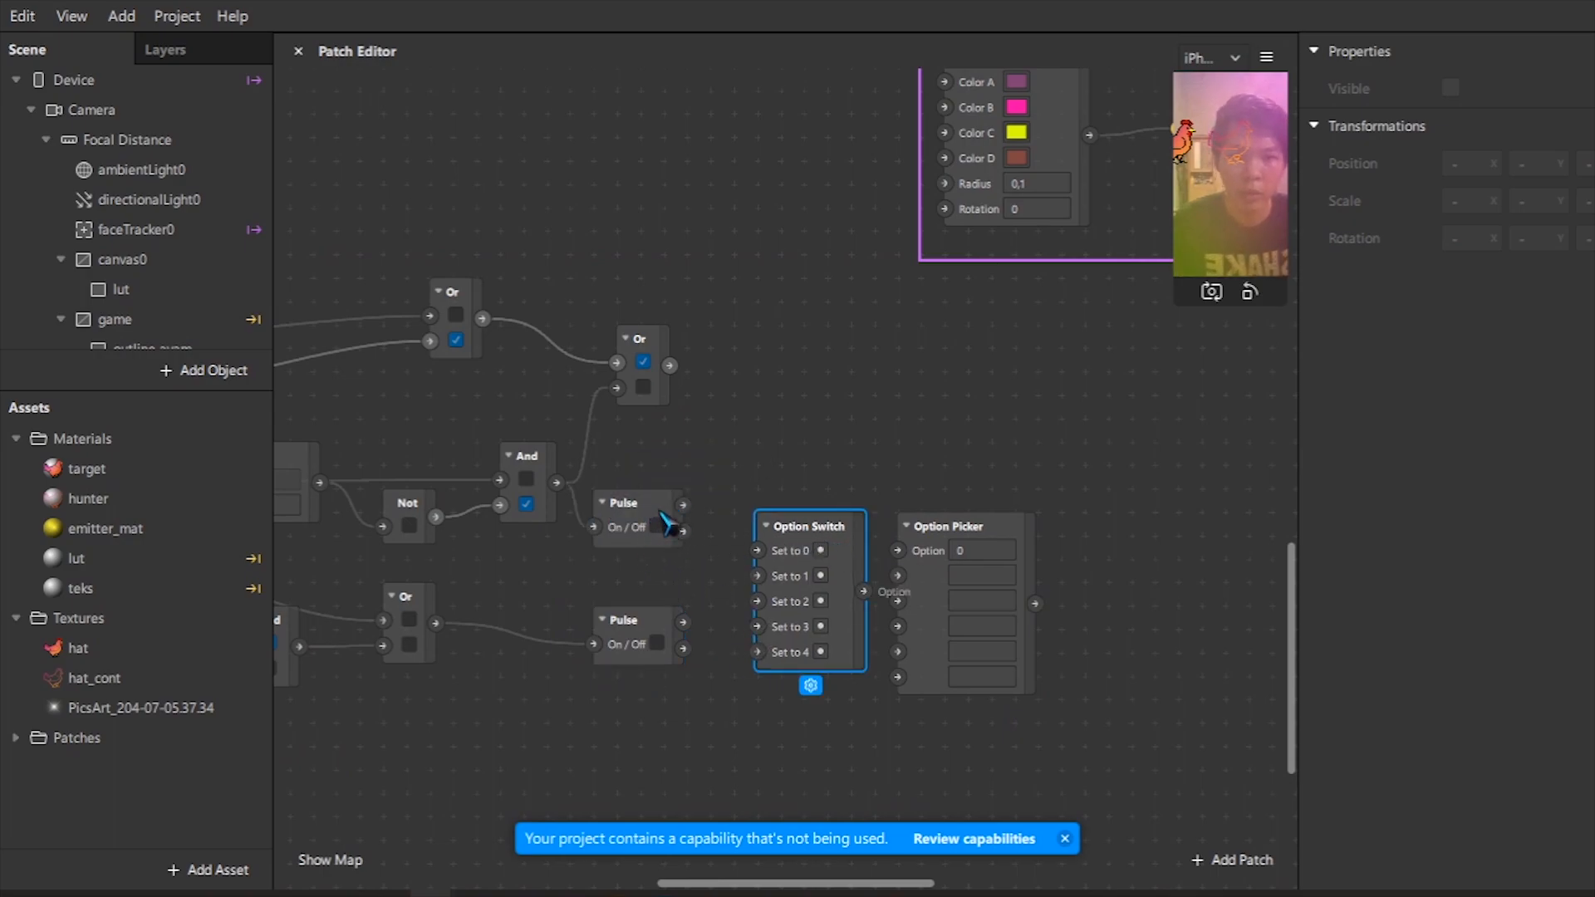
Connect the upper Pulse's Turned On to Set to 1, the lower Pulse's to Set to 2, and the Option Switch to the picker's Option.
left_click_drag(683, 505, 757, 575)
left_click(622, 664)
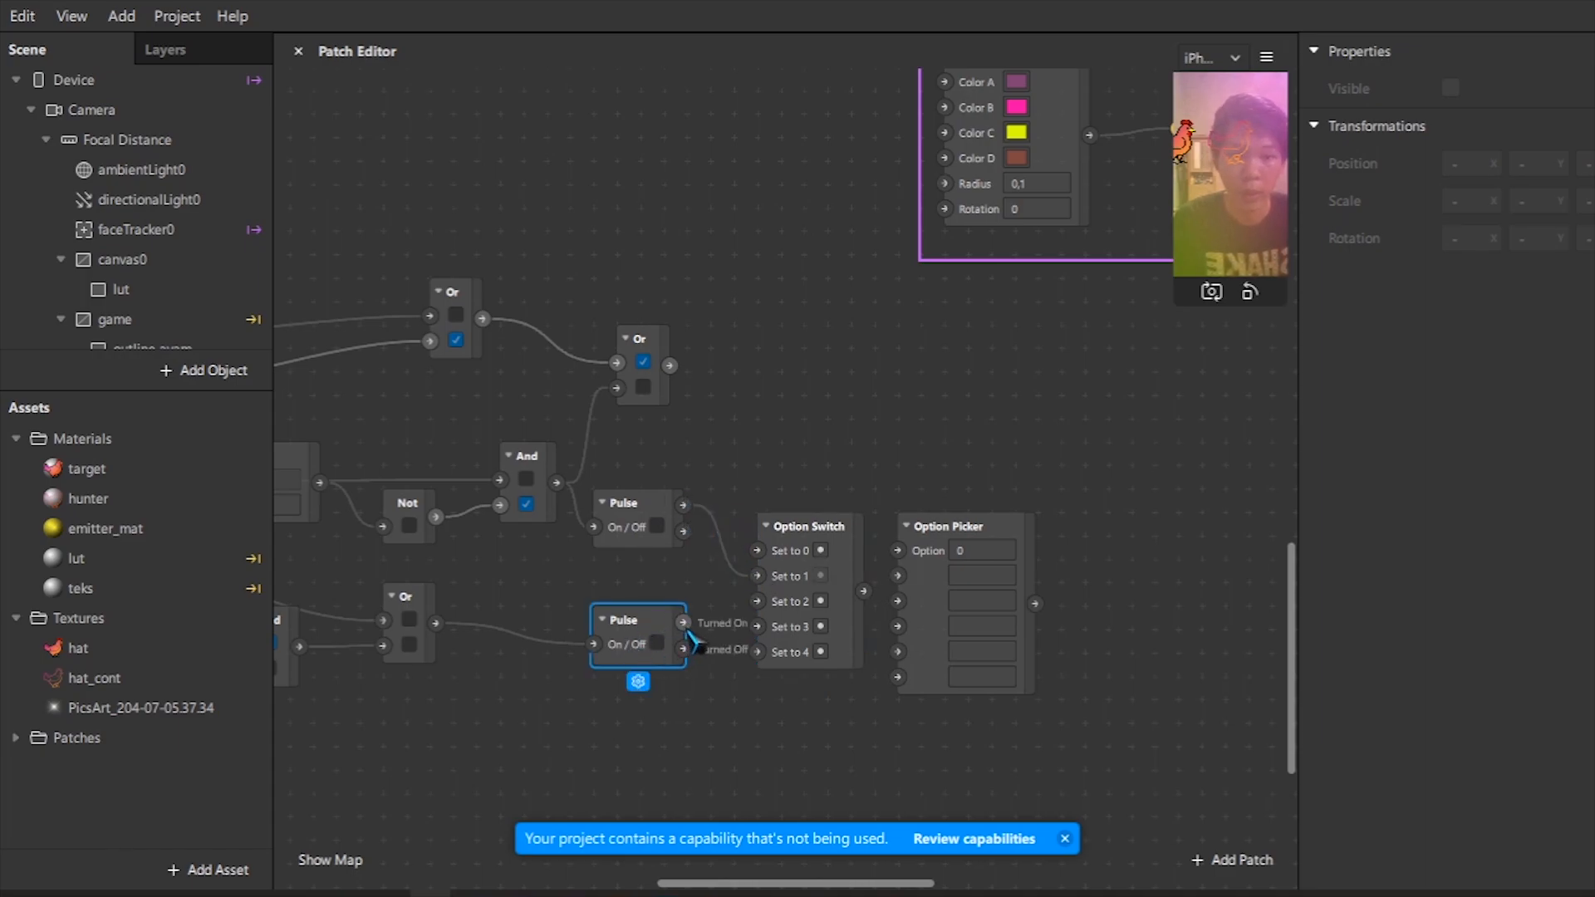
left_click_drag(725, 612, 756, 600)
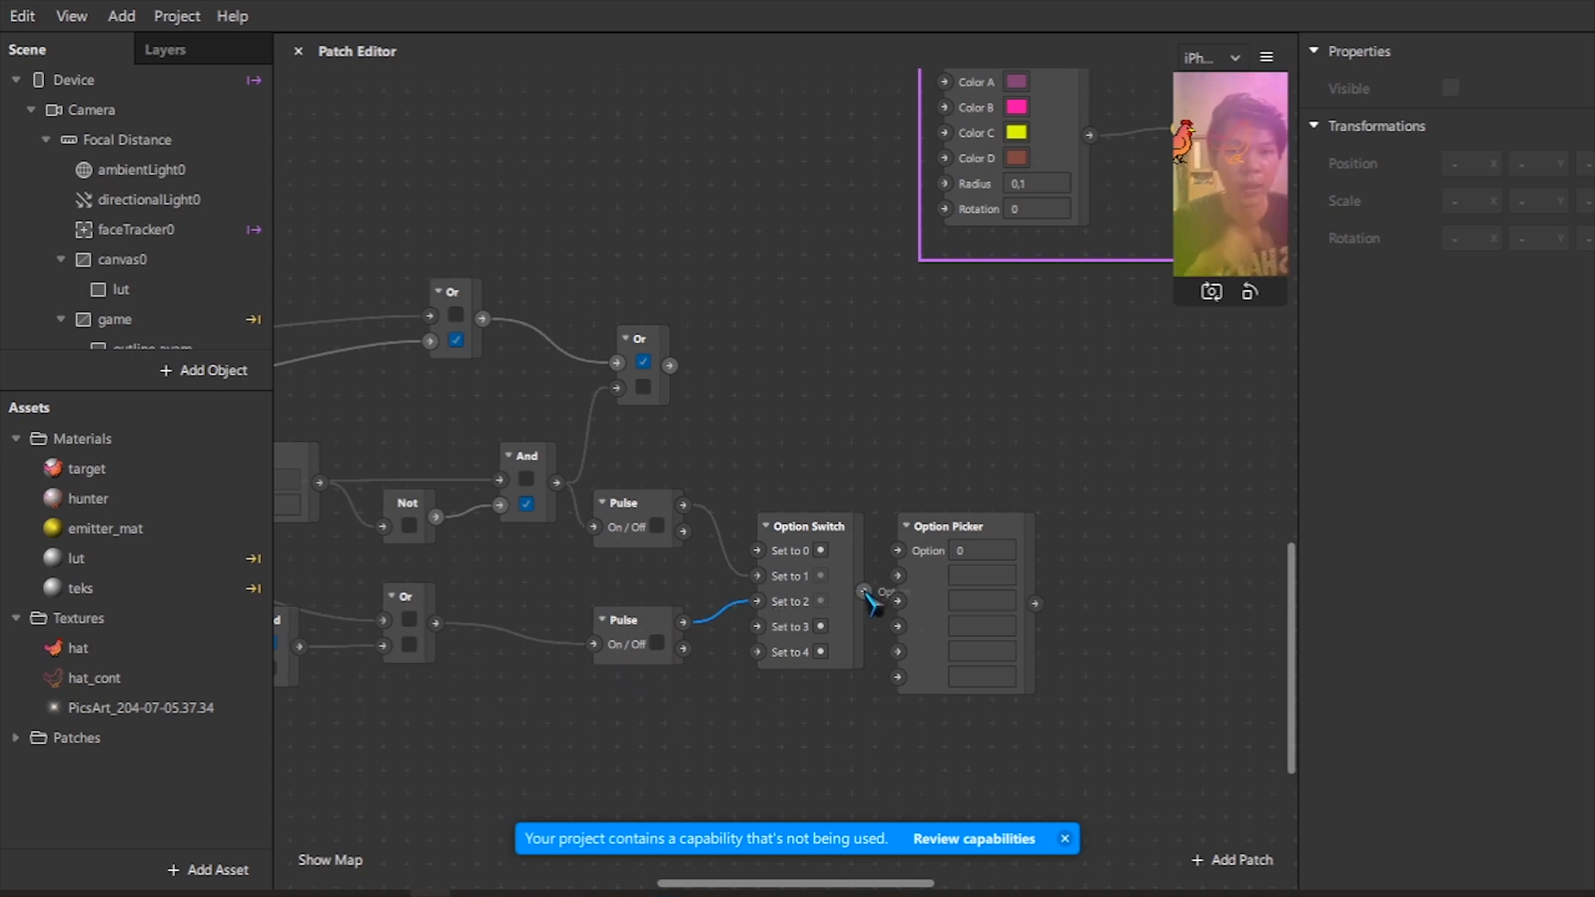
left_click_drag(865, 591, 899, 553)
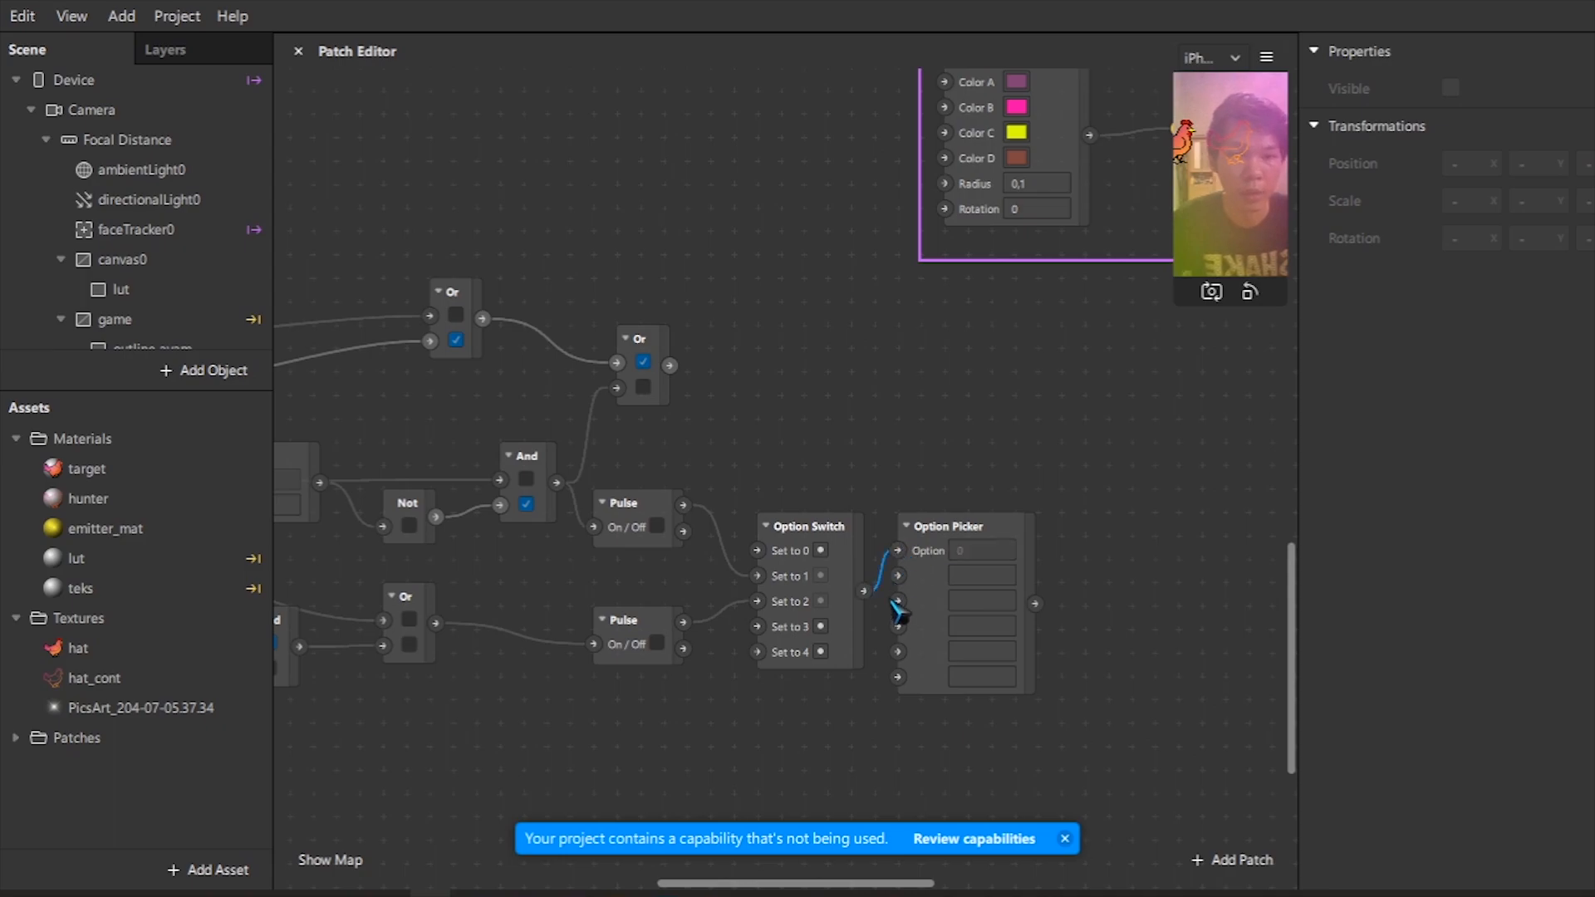
Expand the Custom Instructions in the project's Capabilities properties and move the dialog clear of the Option Picker.
left_click_drag(888, 886, 923, 886)
scroll(862, 655, "up", 3)
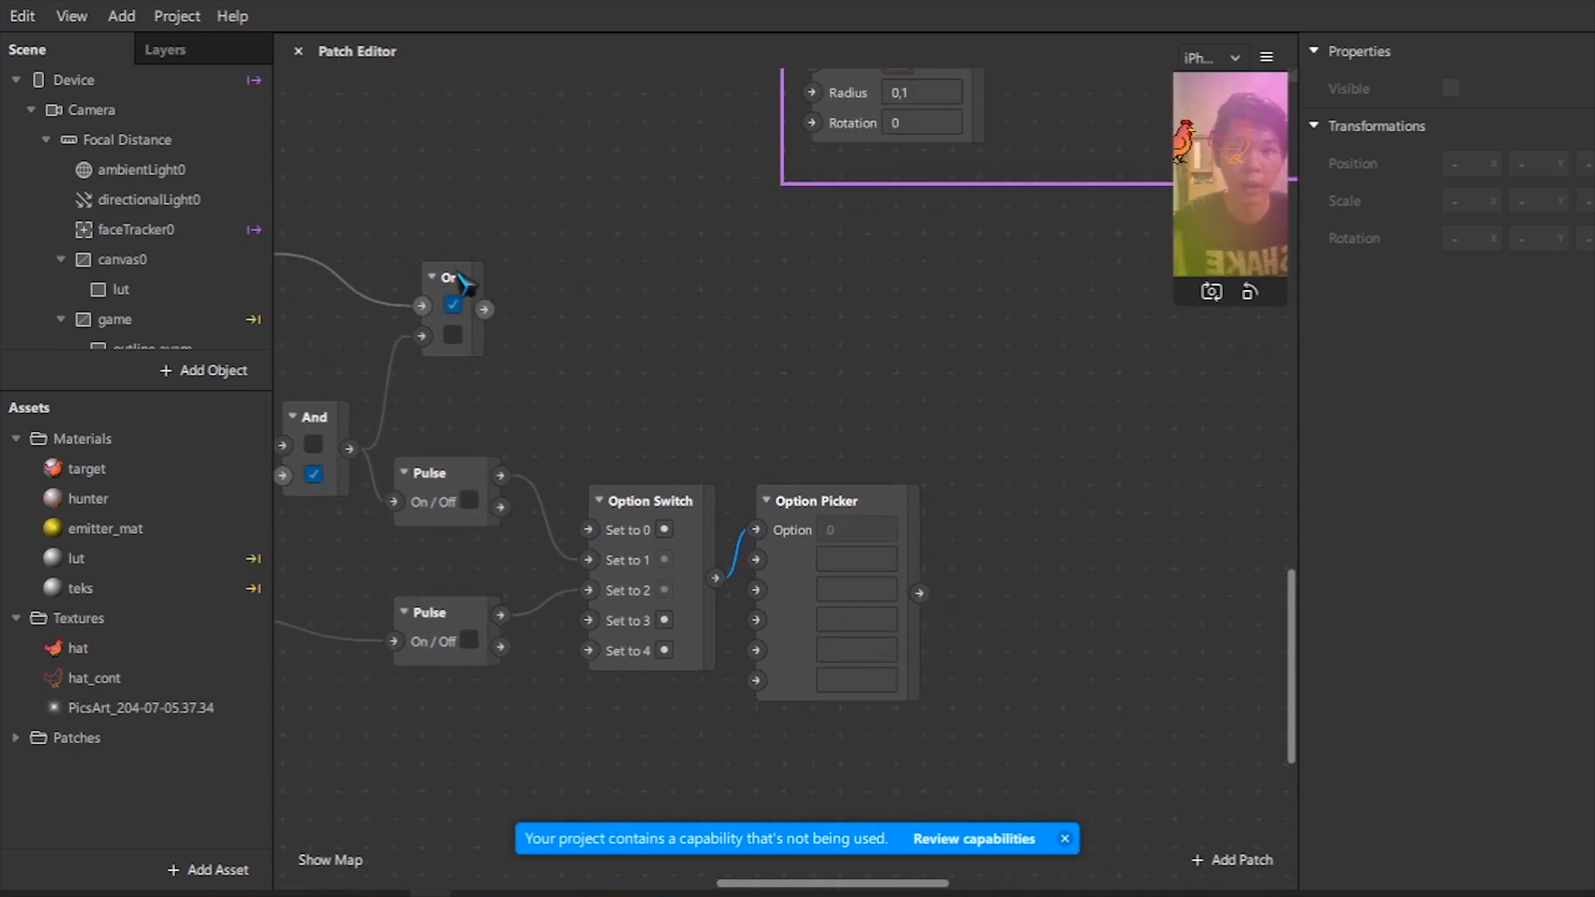
left_click(177, 16)
left_click(343, 62)
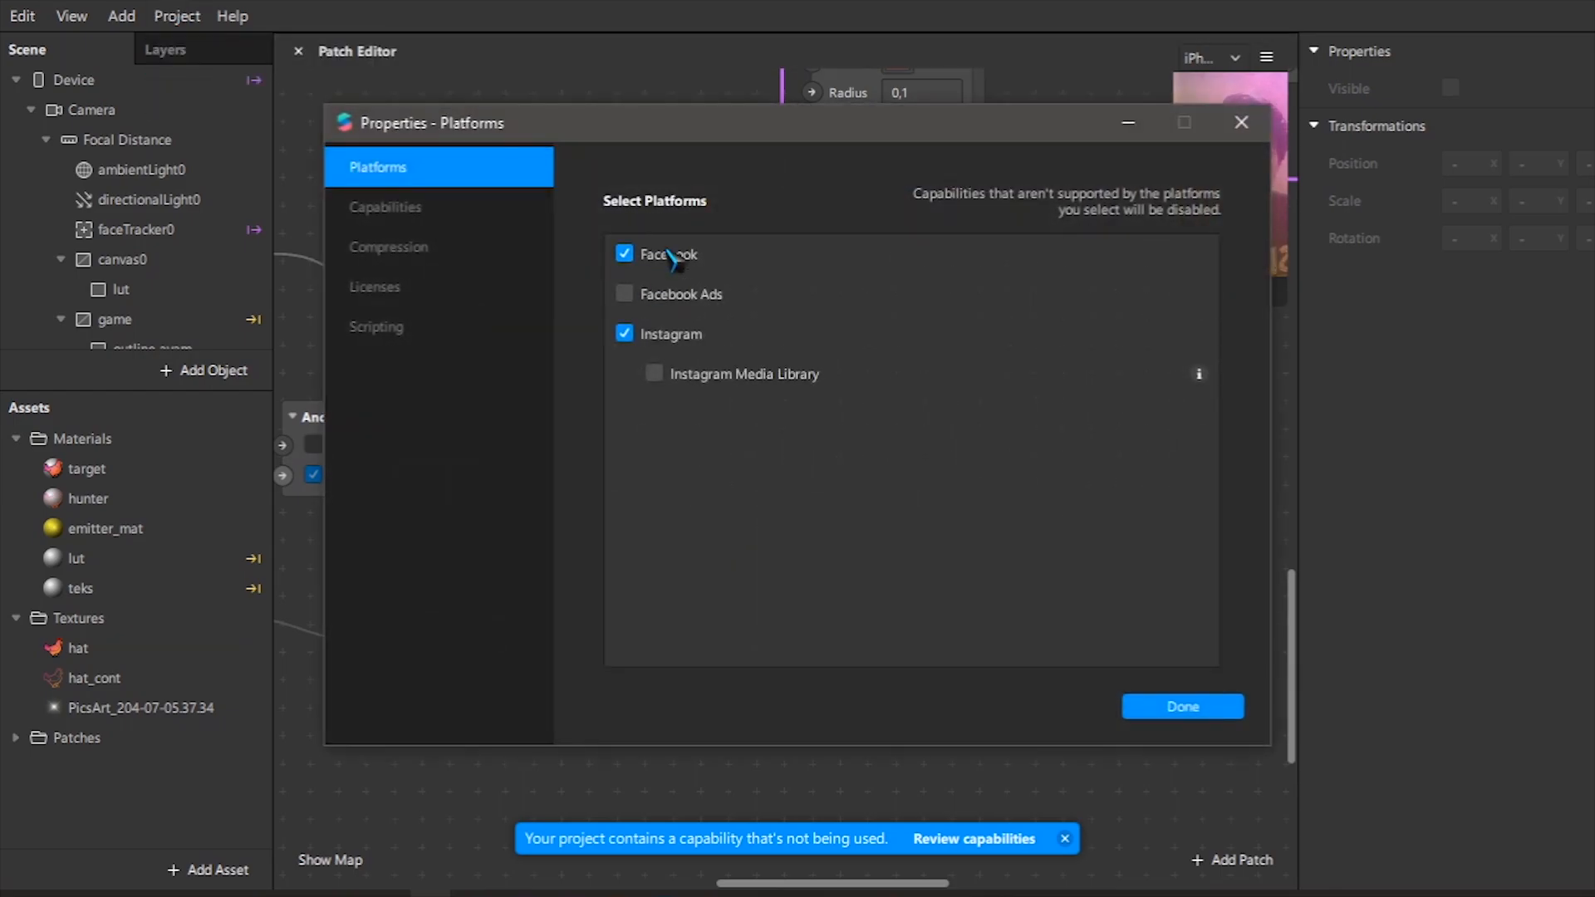
left_click(410, 214)
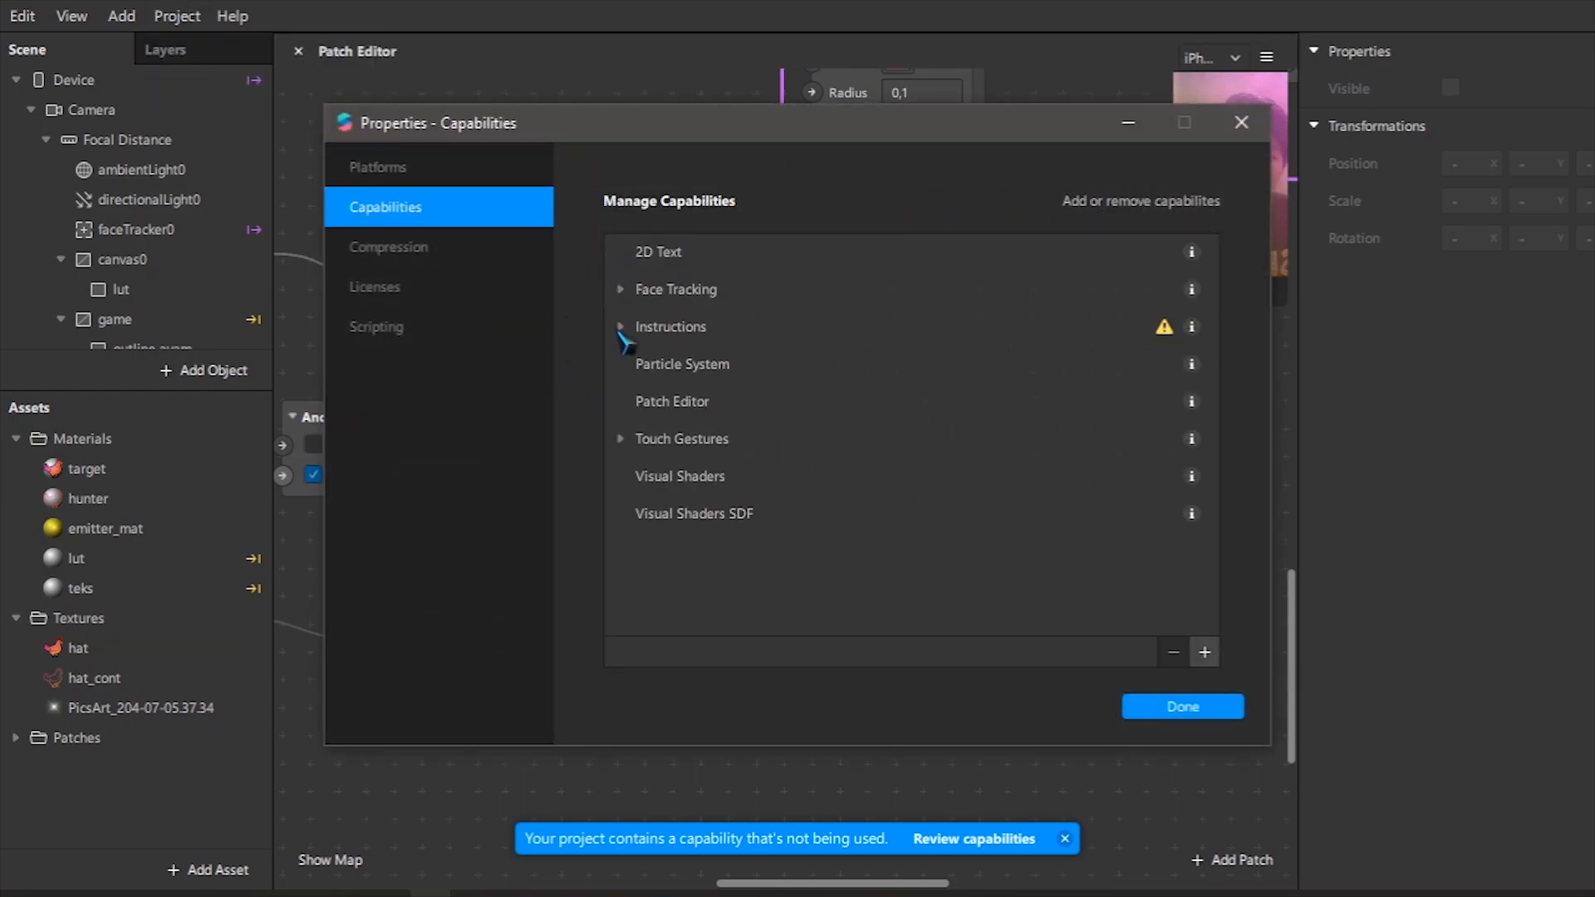
left_click(620, 328)
left_click(635, 402)
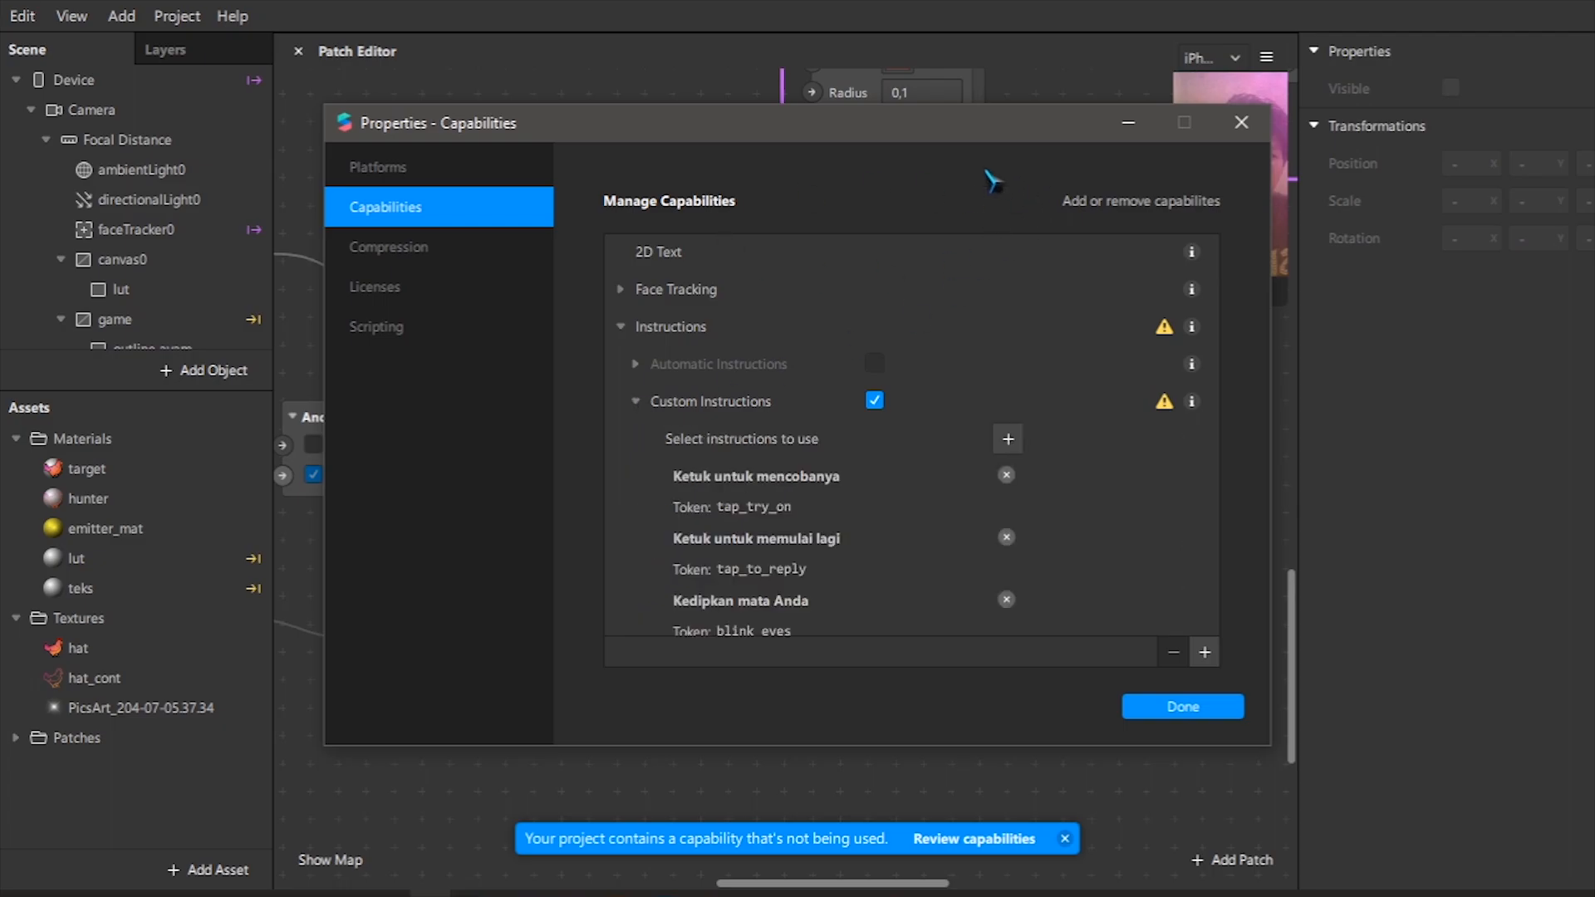
left_click_drag(984, 125, 527, 103)
scroll(532, 486, "down", 1)
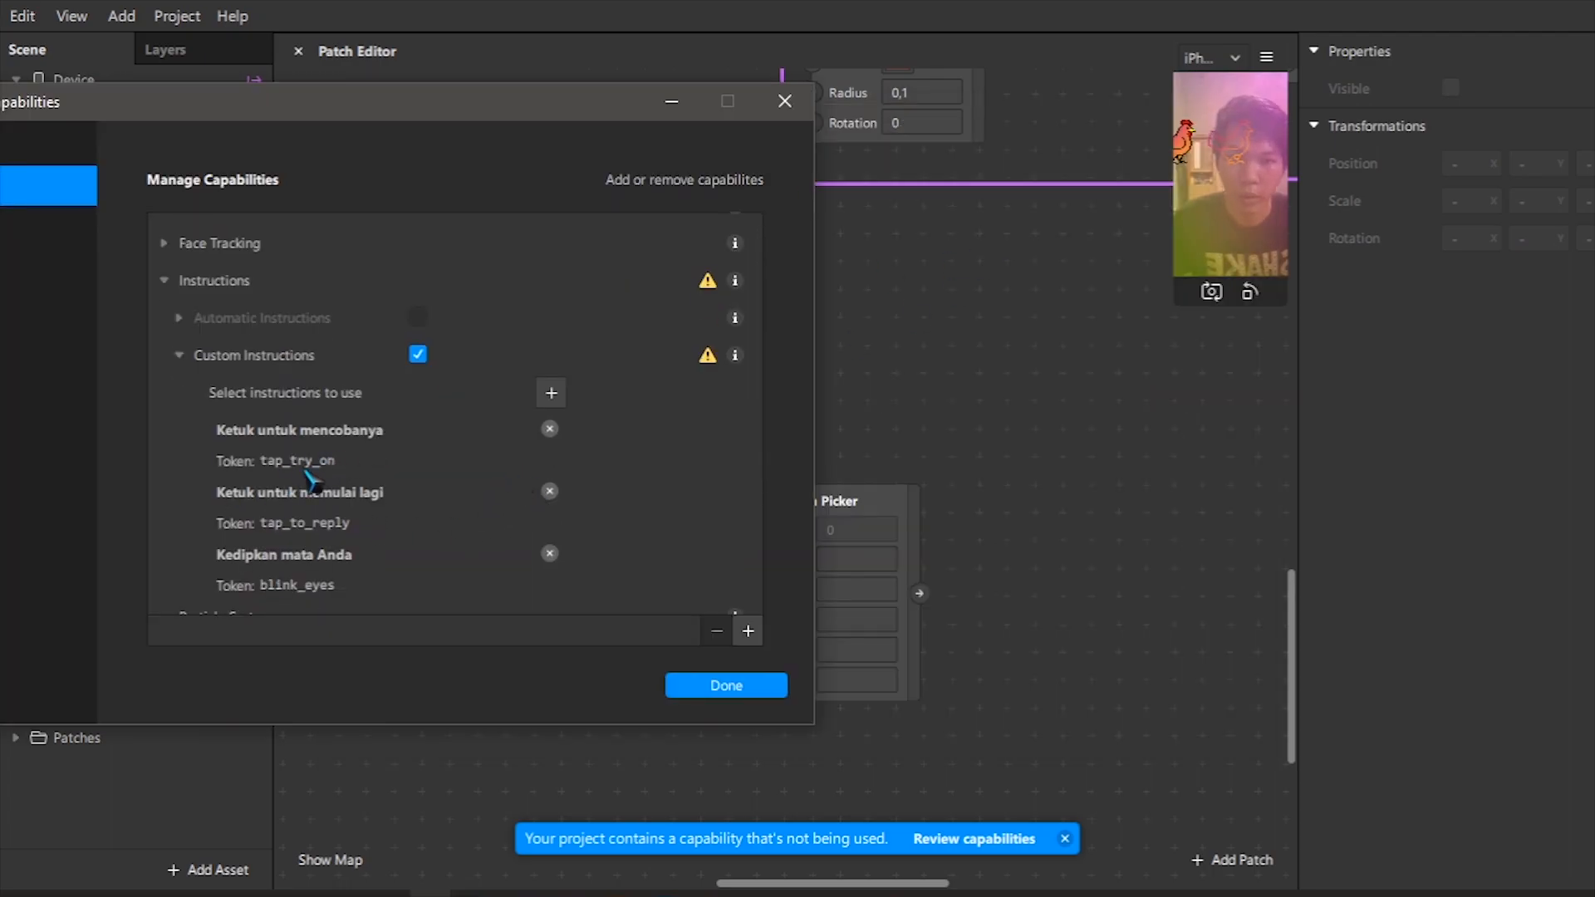
Fill the Option Picker's first three options with the instruction tokens tap_try_on, blink_eyes and tap_to_reply.
left_click(854, 561)
type("tap_try_on")
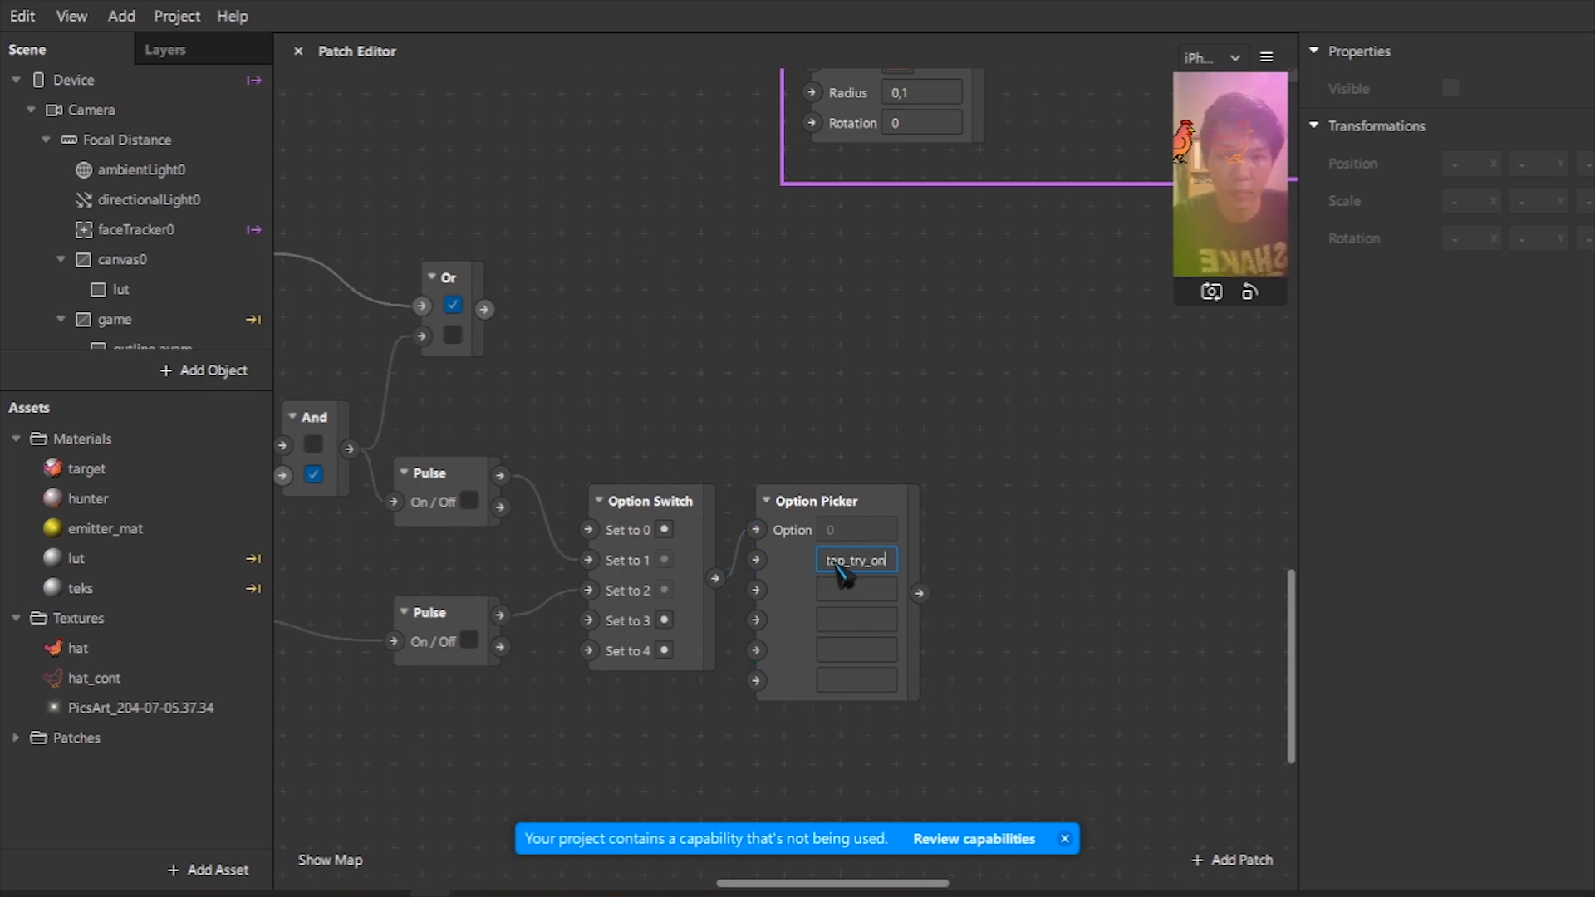
left_click(837, 589)
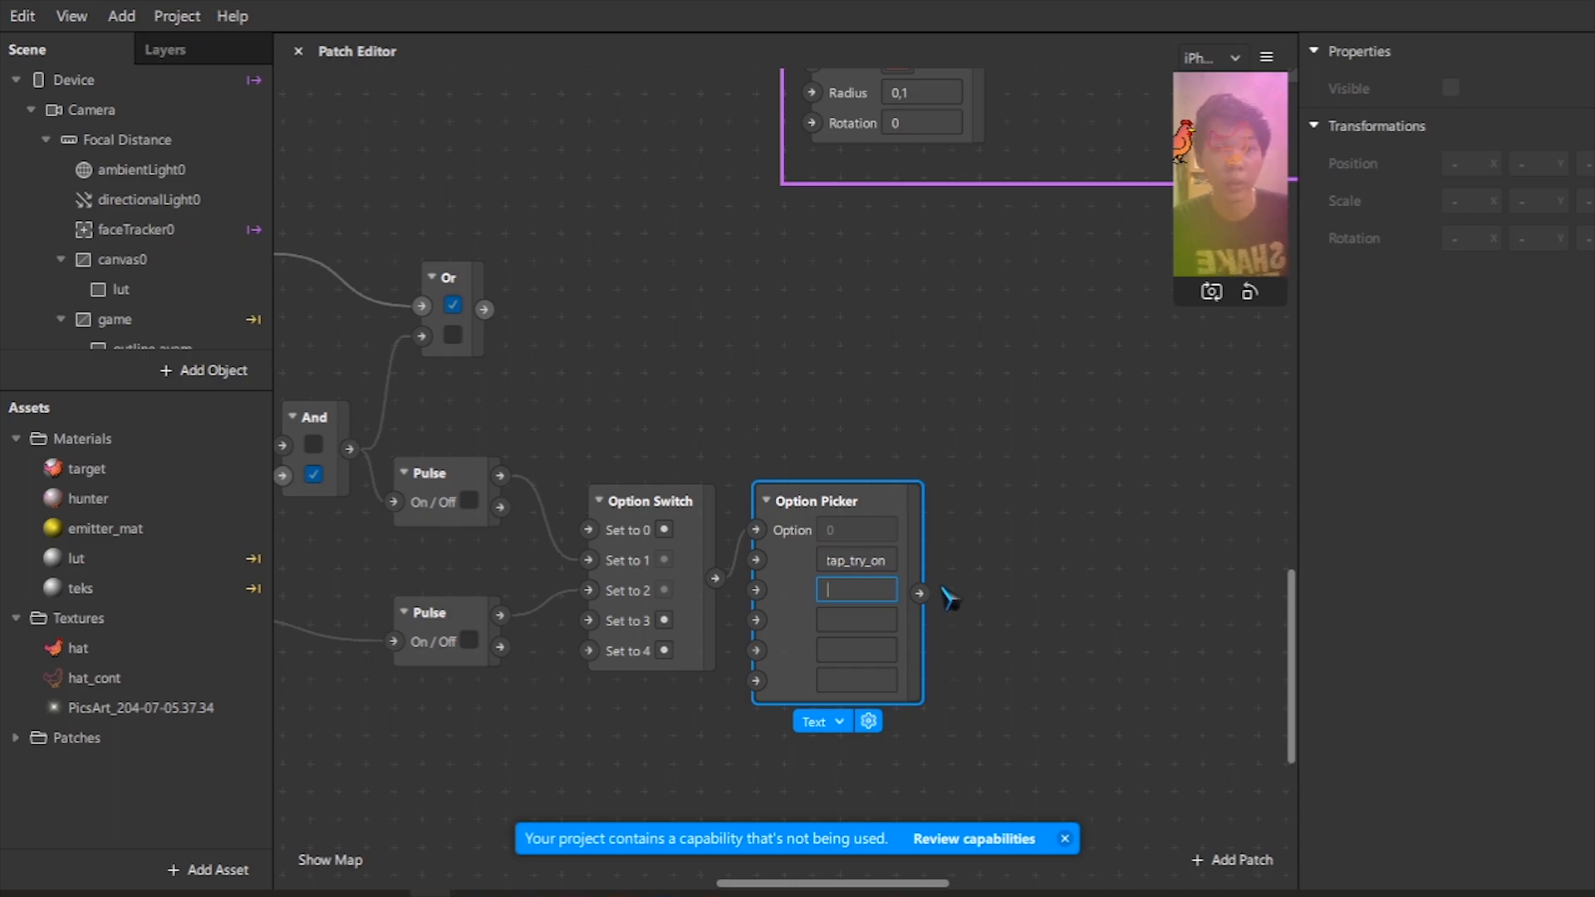
key("alt+Tab")
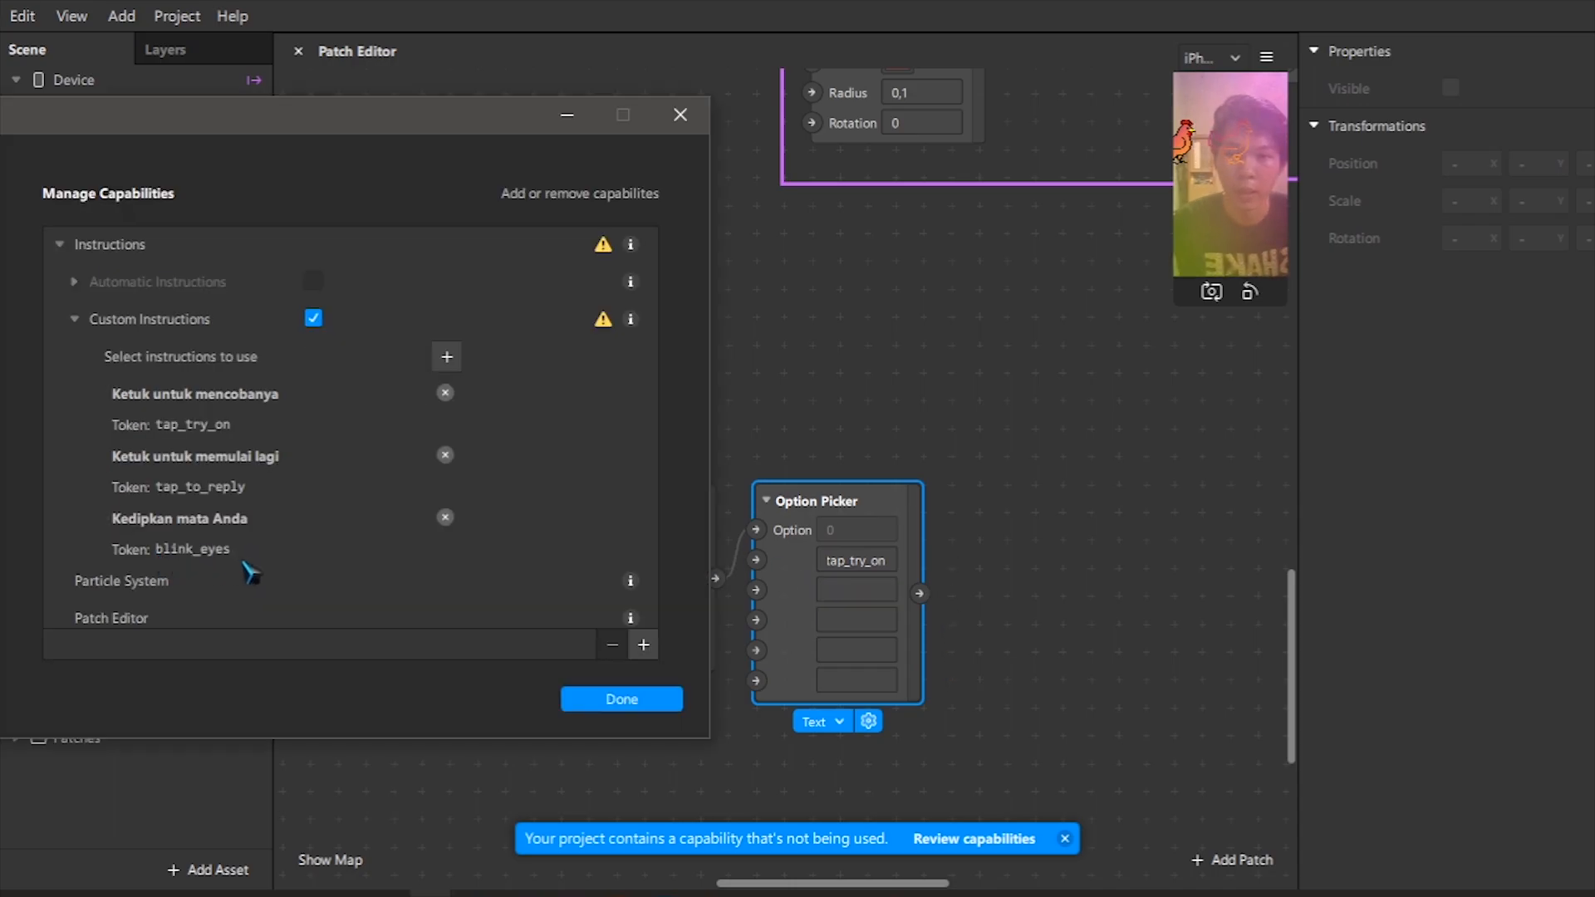
left_click(860, 596)
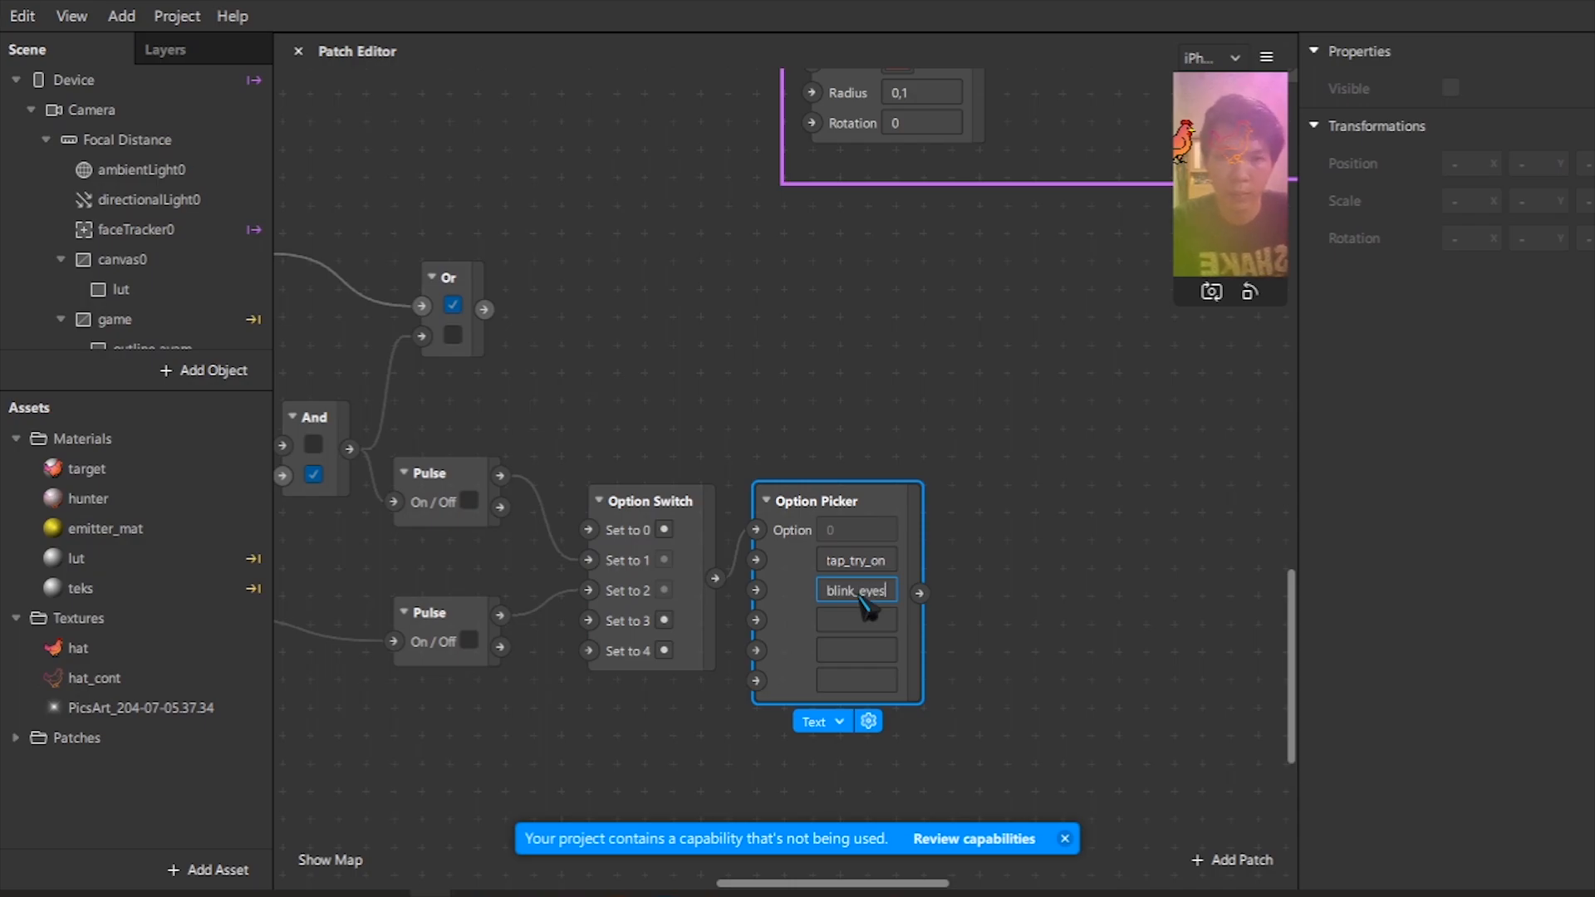
key("alt+Tab")
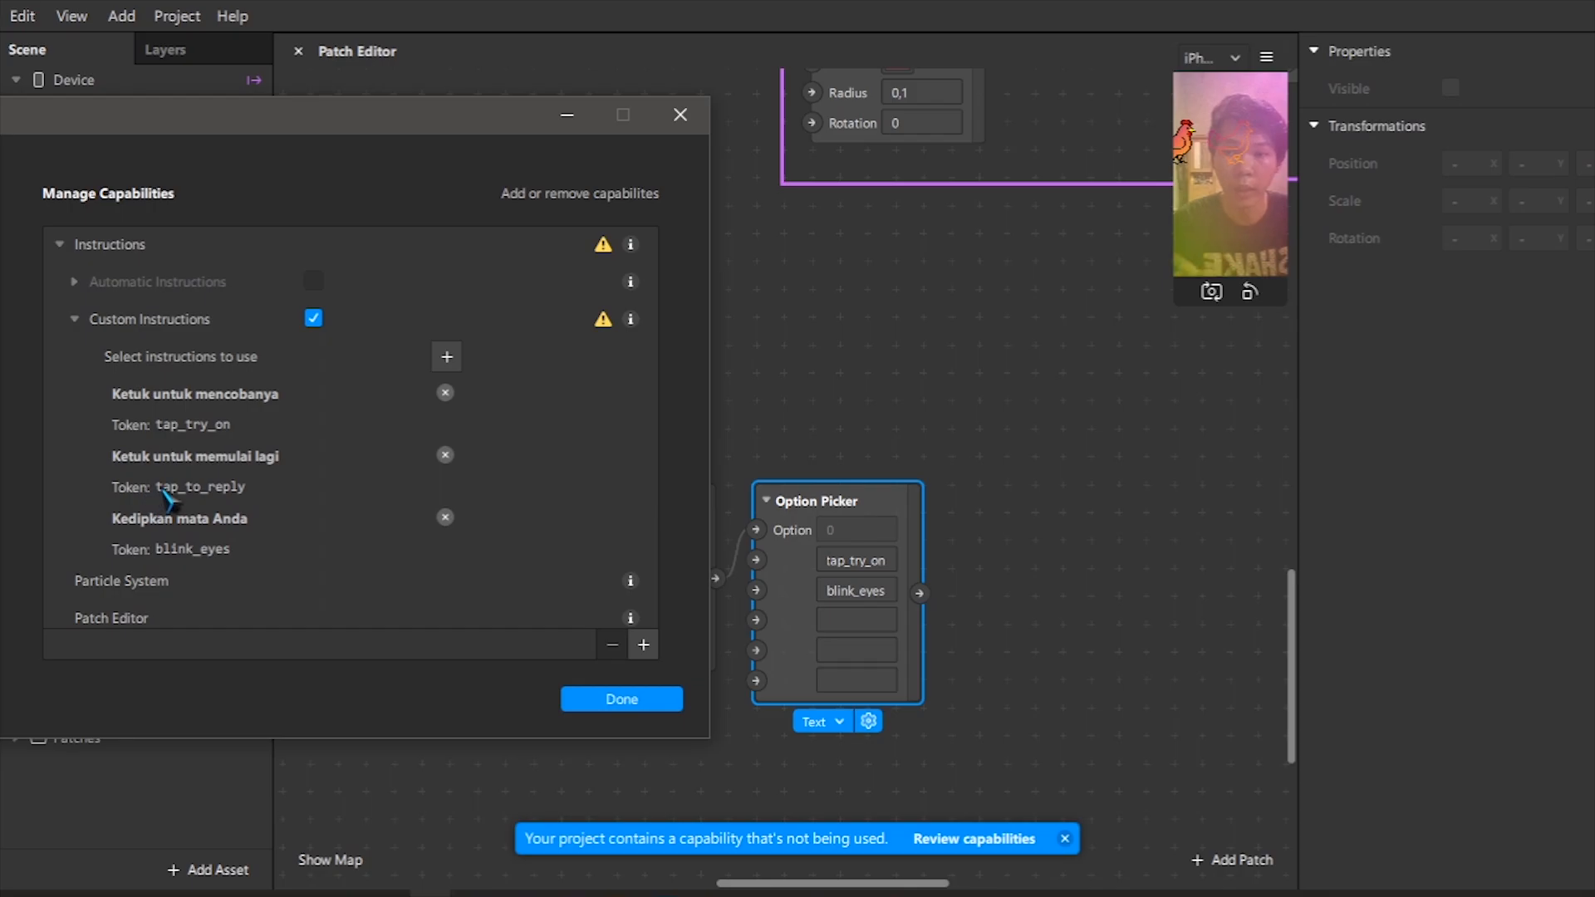
left_click(843, 625)
type("tap_to_r")
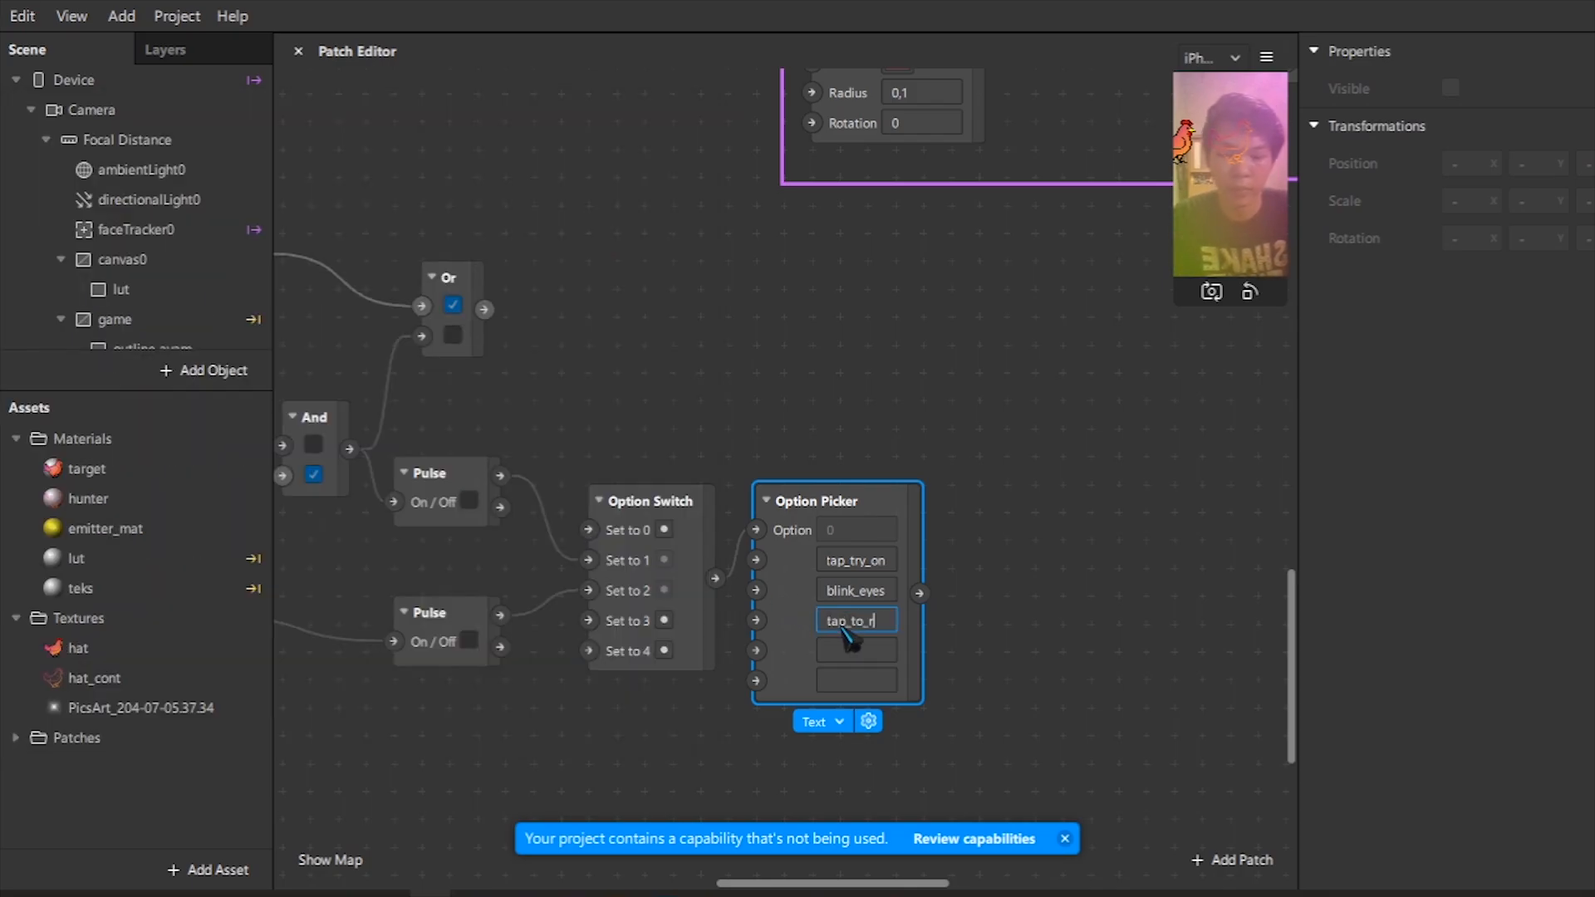
key("Return")
Add the Device's Custom Instruction patch, connecting the final Or to Enabled and the Option Picker's output to Token.
scroll(839, 456, "up", 1)
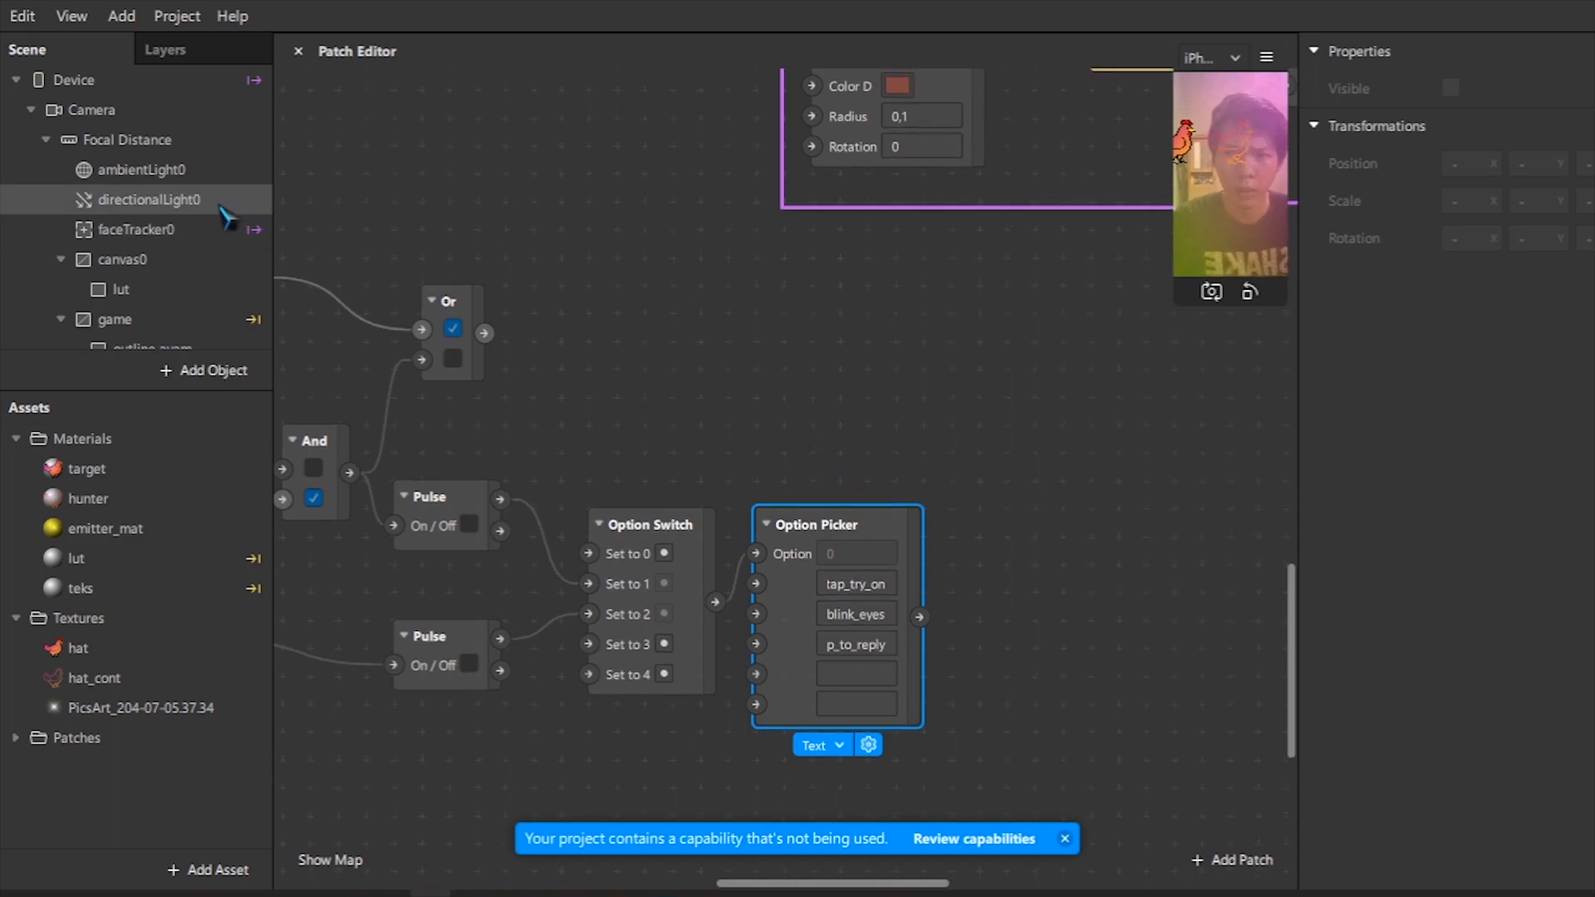
left_click(88, 88)
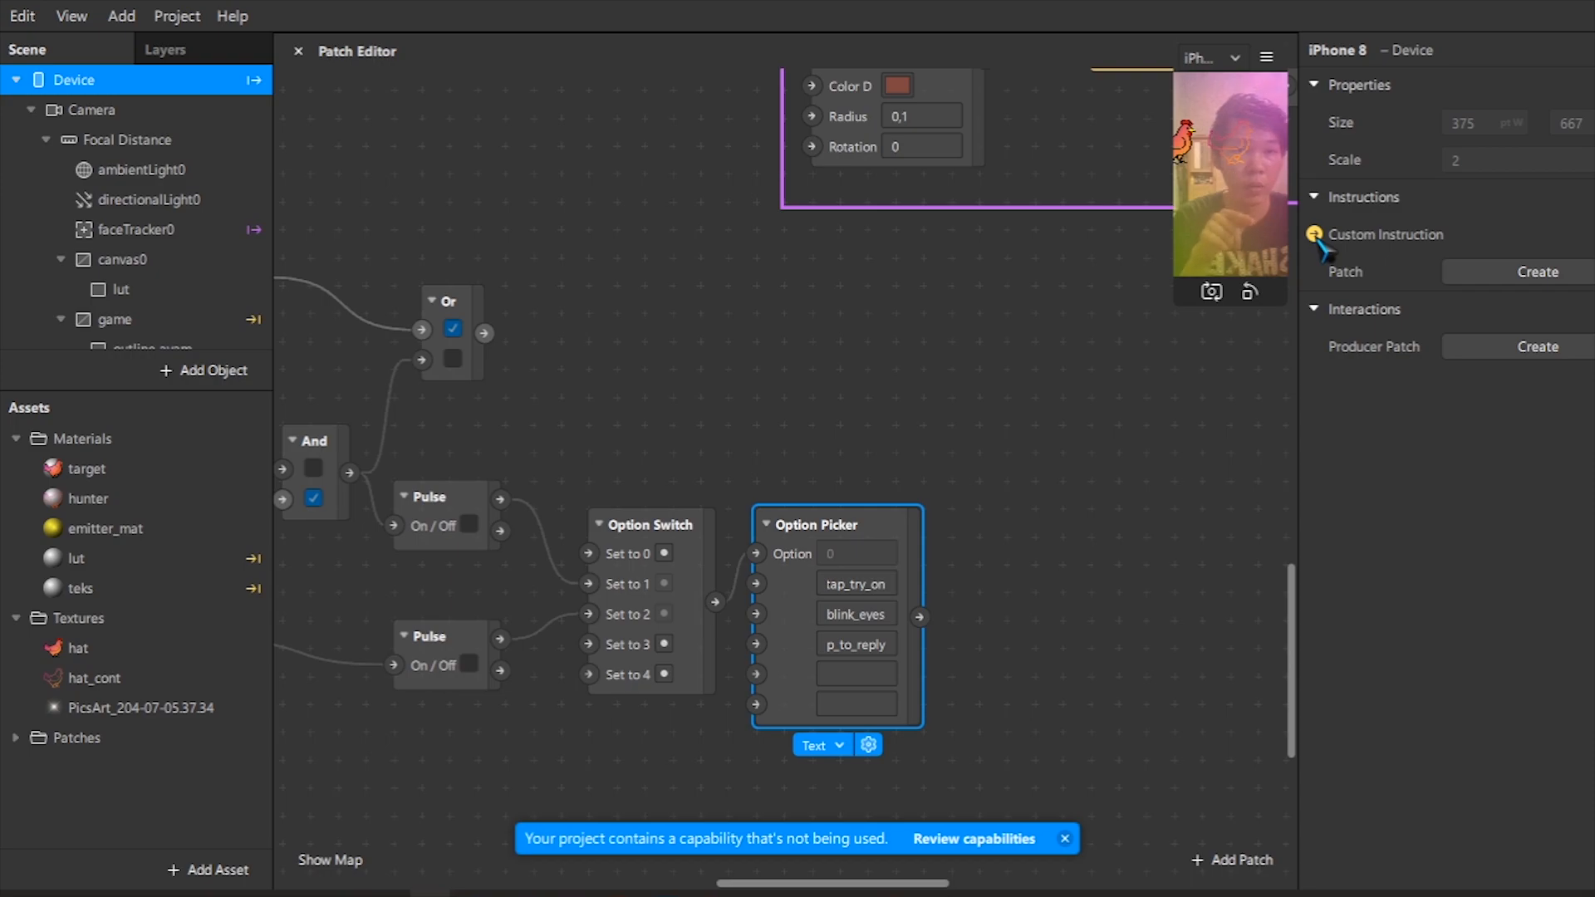
left_click_drag(824, 500, 1042, 416)
left_click_drag(493, 337, 1006, 441)
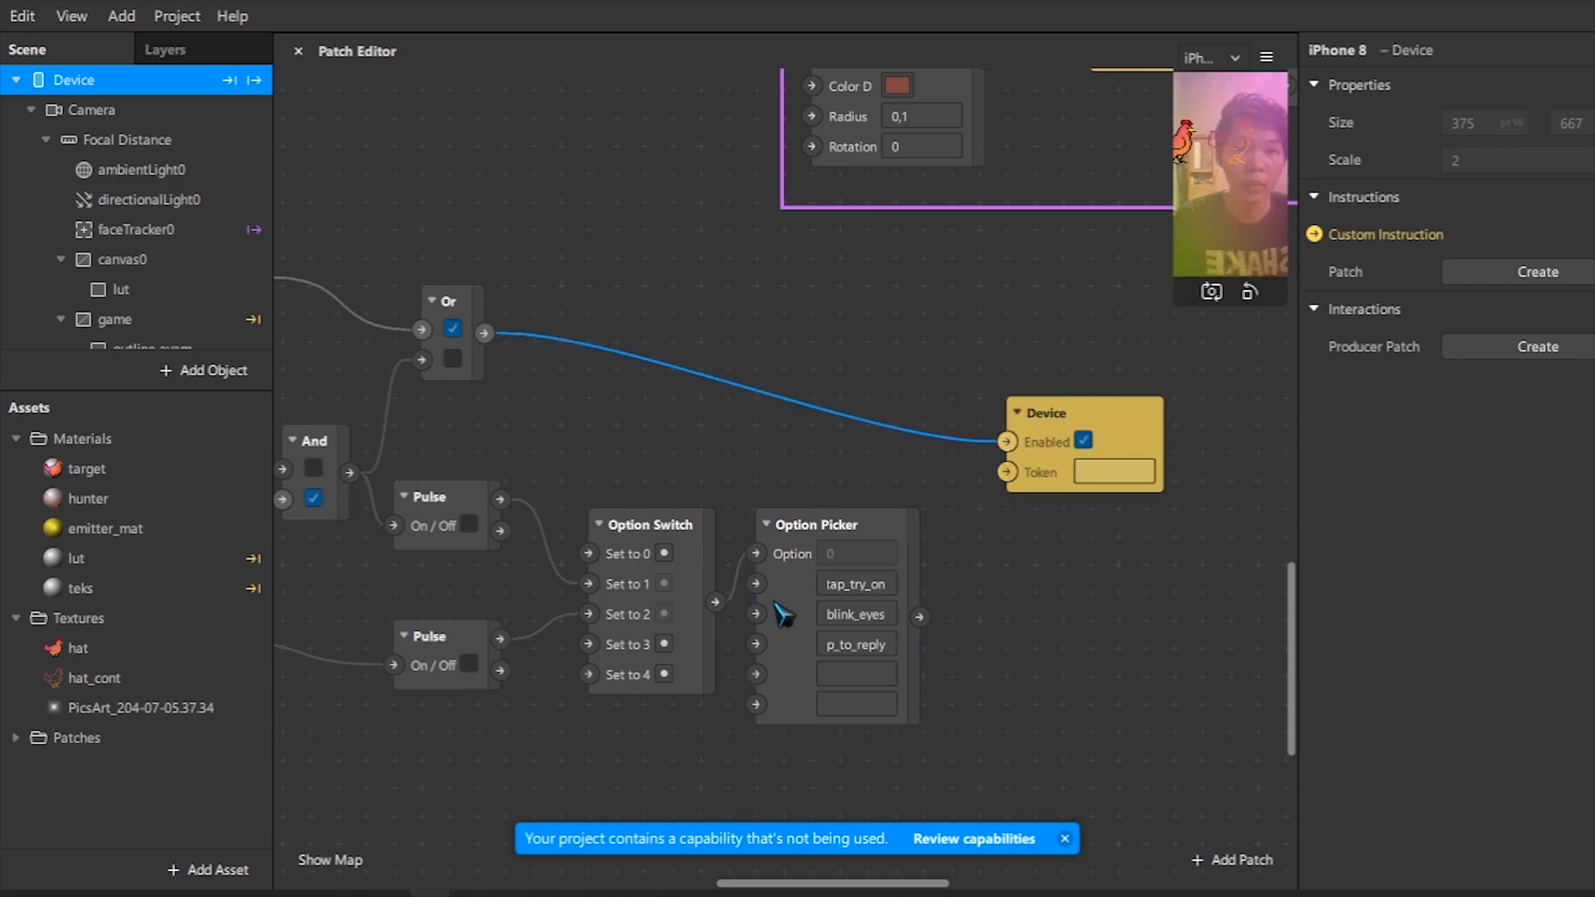
left_click(830, 538)
left_click_drag(922, 619, 1007, 472)
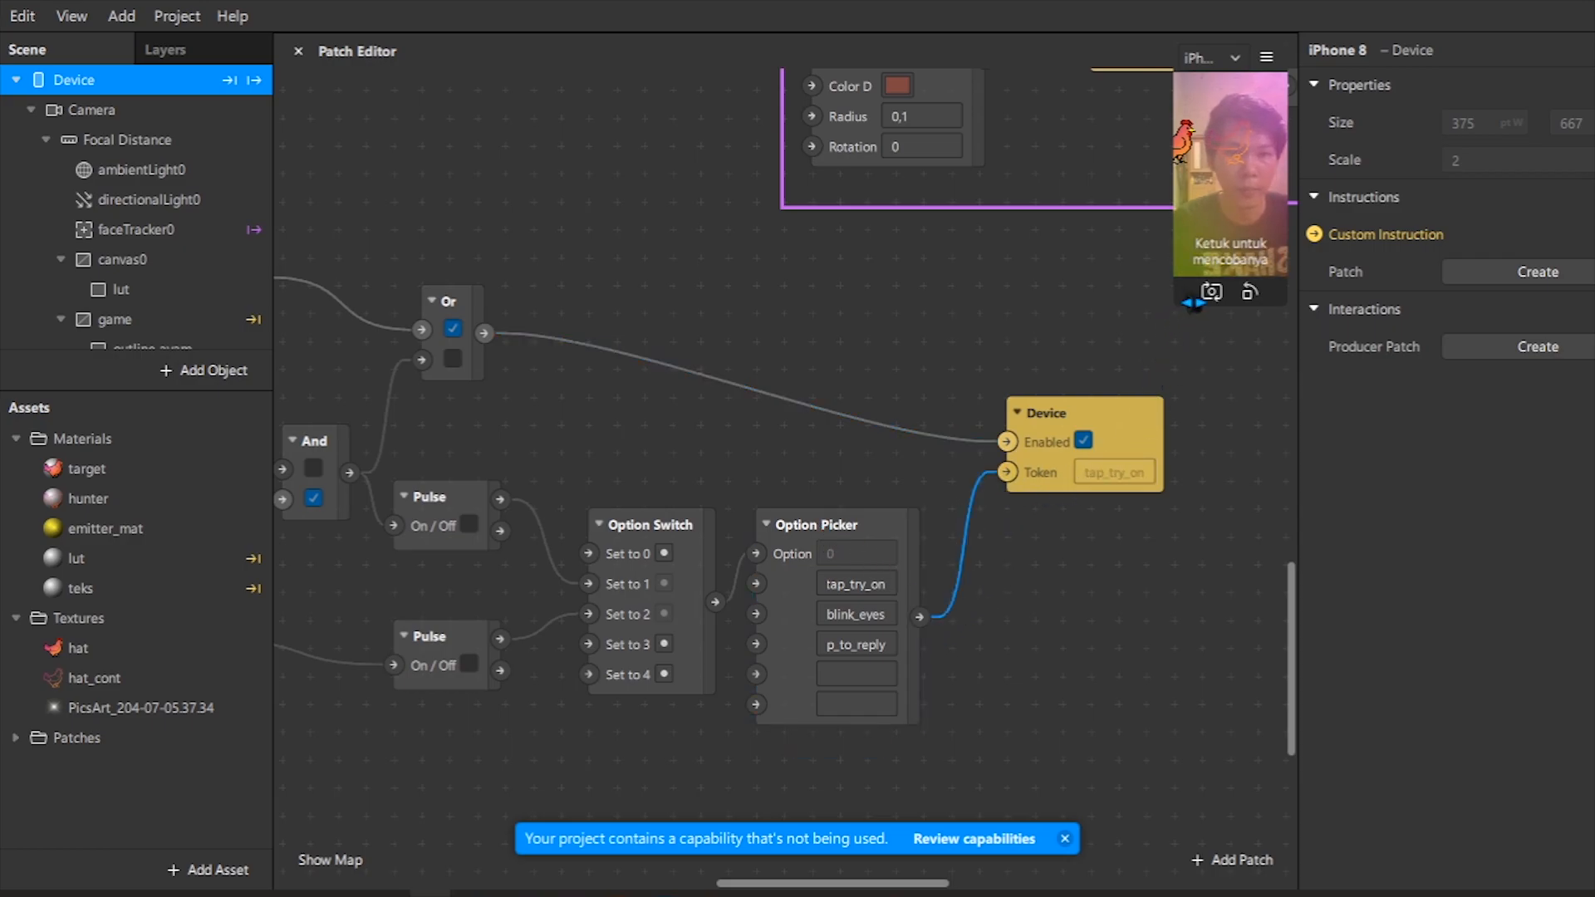
Enlarge the preview and tap the simulated screen to test how the instruction switches.
left_click_drag(1194, 304, 1025, 580)
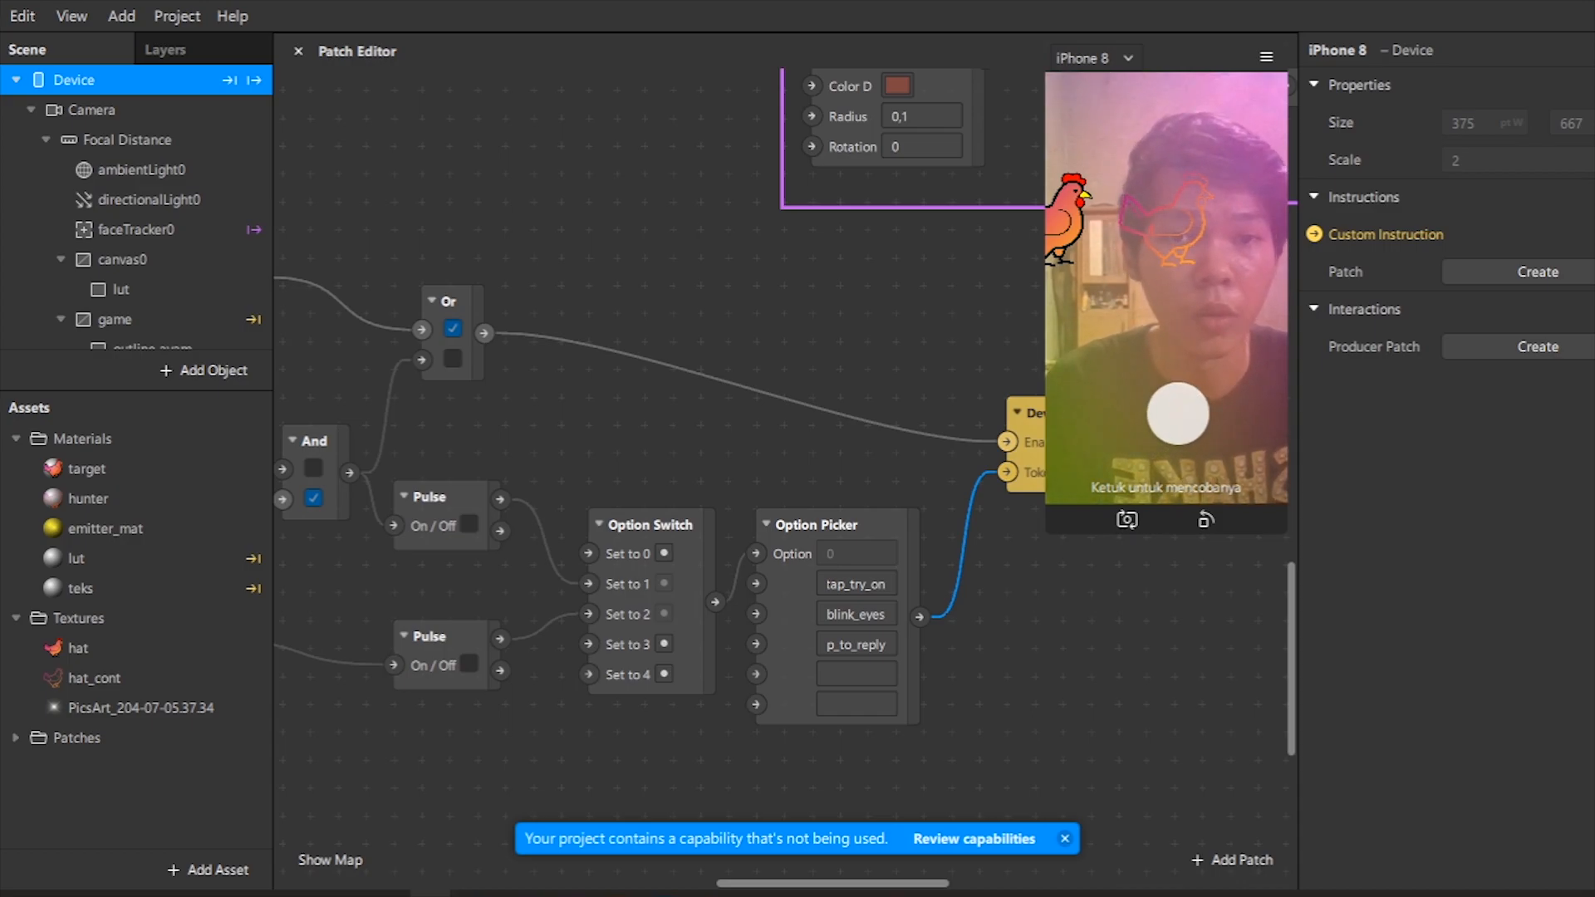
left_click(1194, 384)
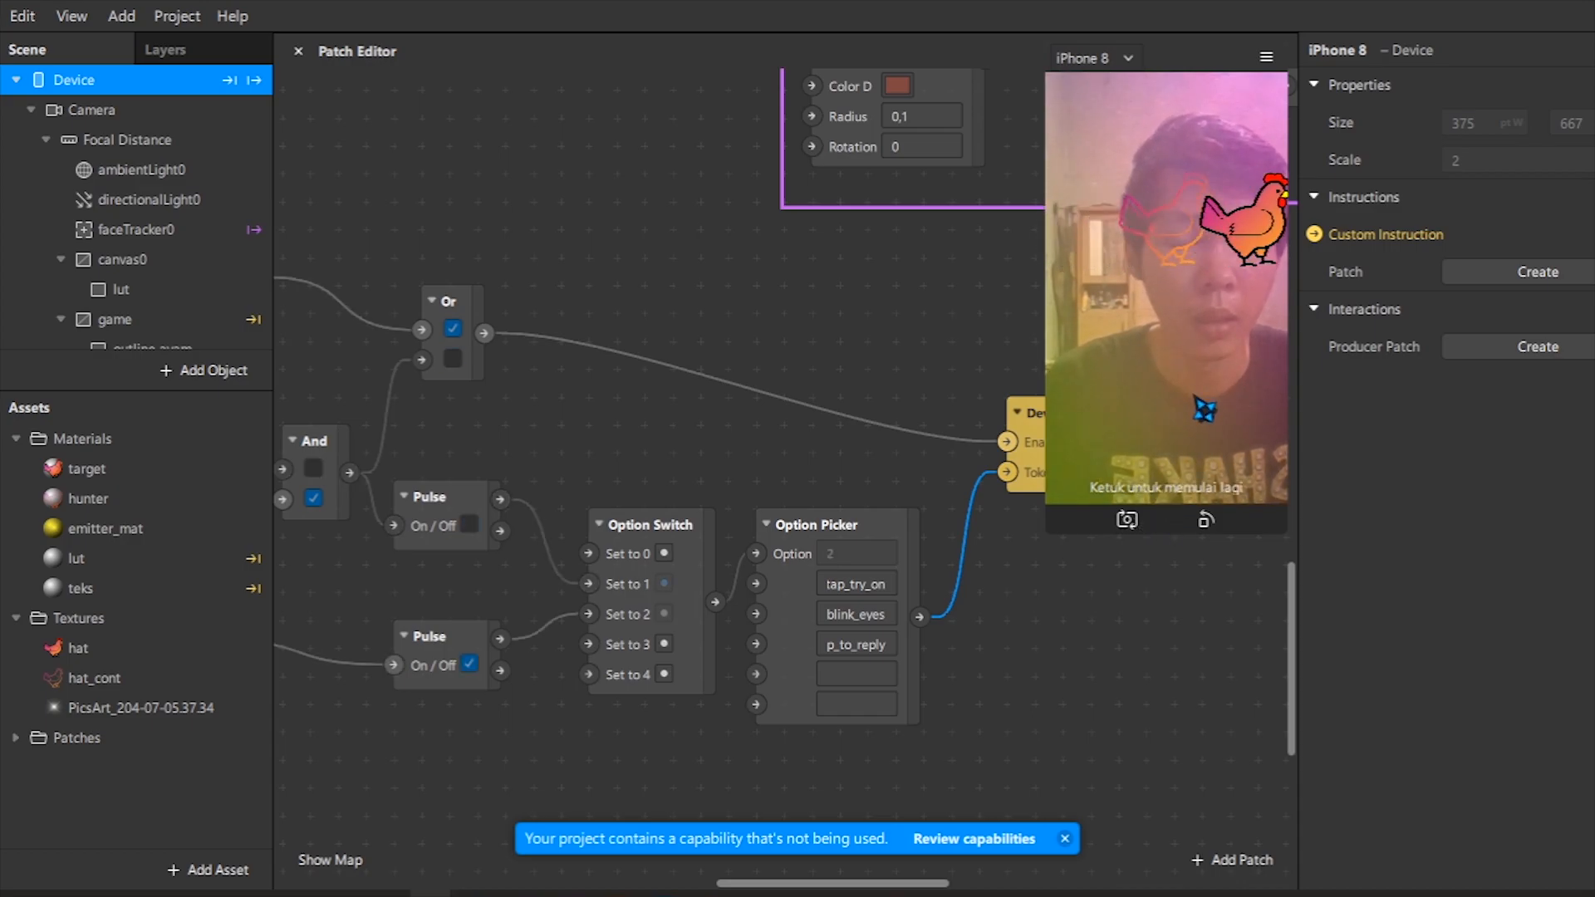
scroll(653, 361, "down", 2)
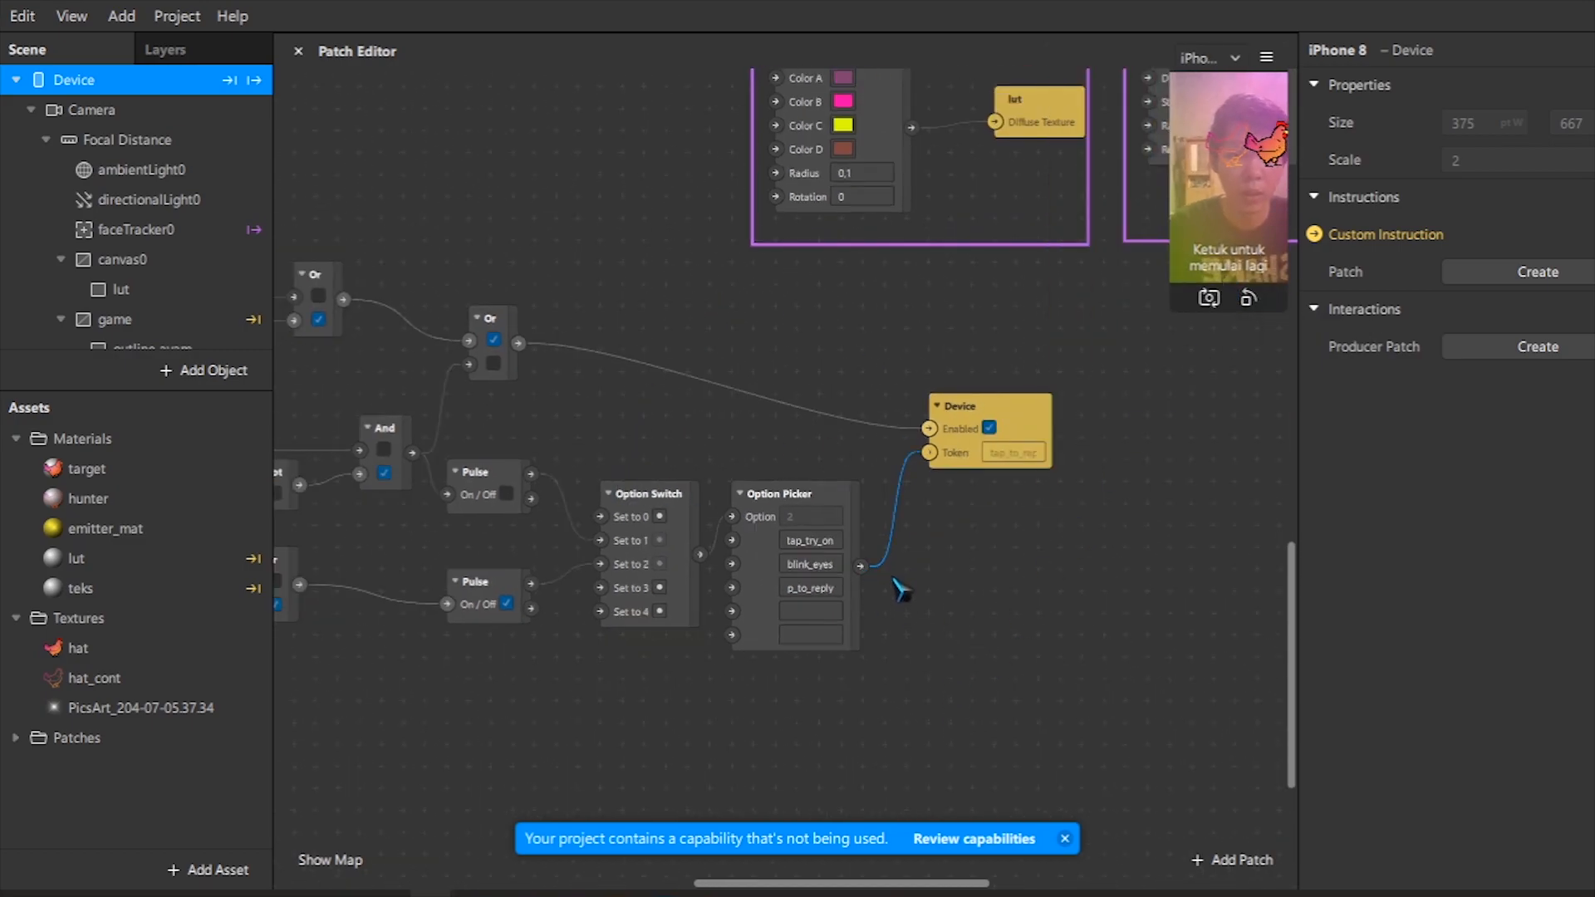
Move the Device patch closer to the Option Picker.
left_click_drag(859, 885, 758, 883)
scroll(740, 701, "down", 1)
left_click_drag(1228, 464, 1188, 462)
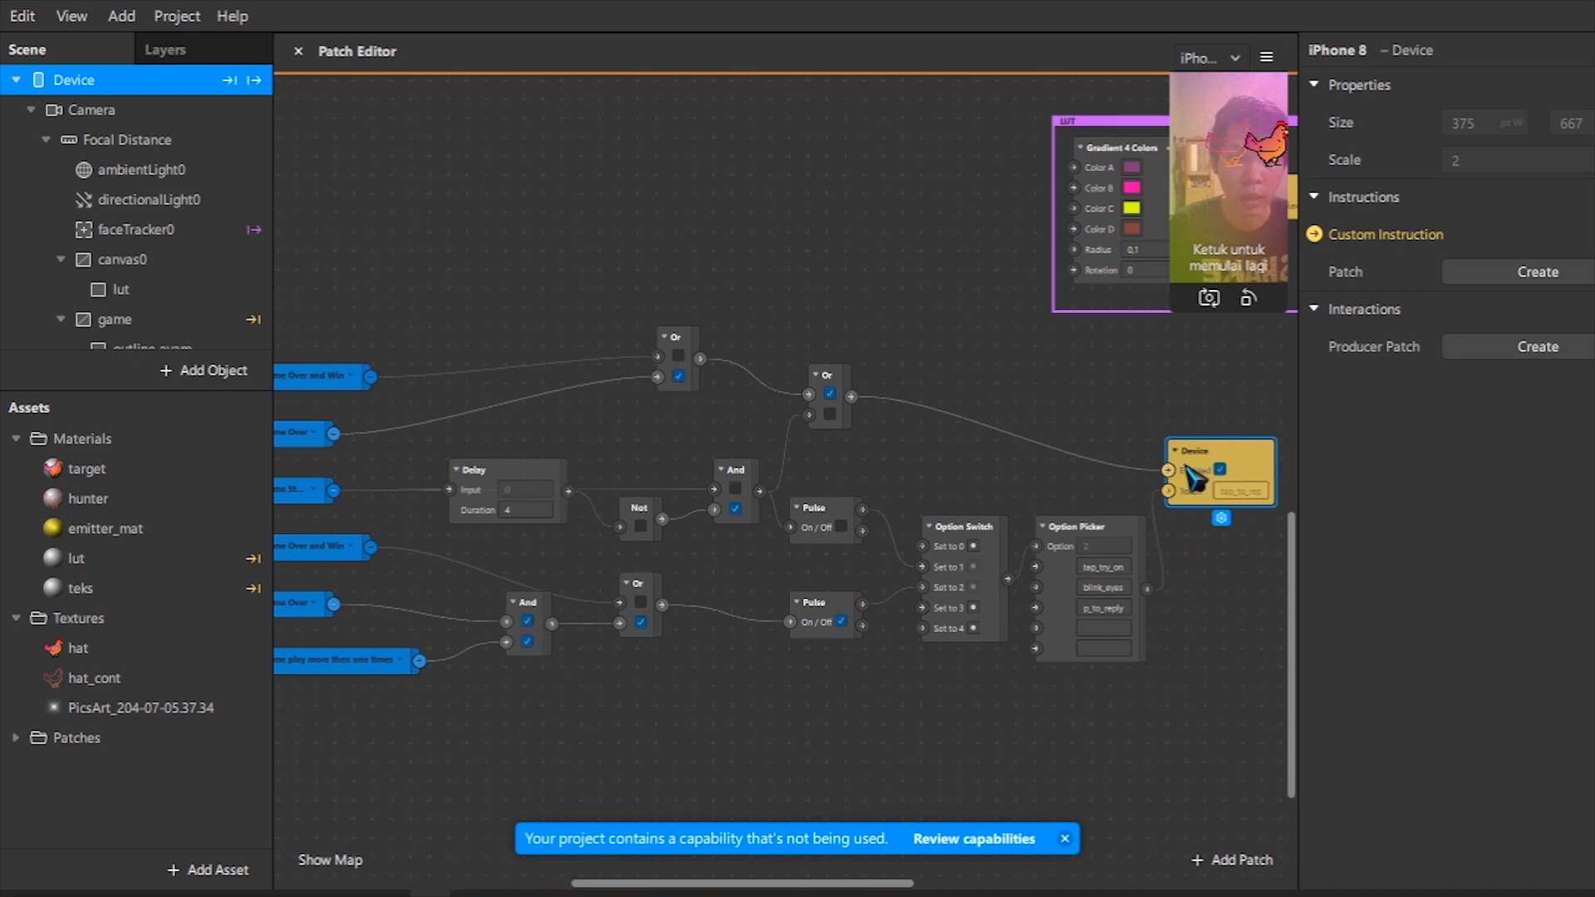
Add a comment around the whole instruction patch network, from the game-state receivers to the Device patch.
scroll(790, 585, "down", 1)
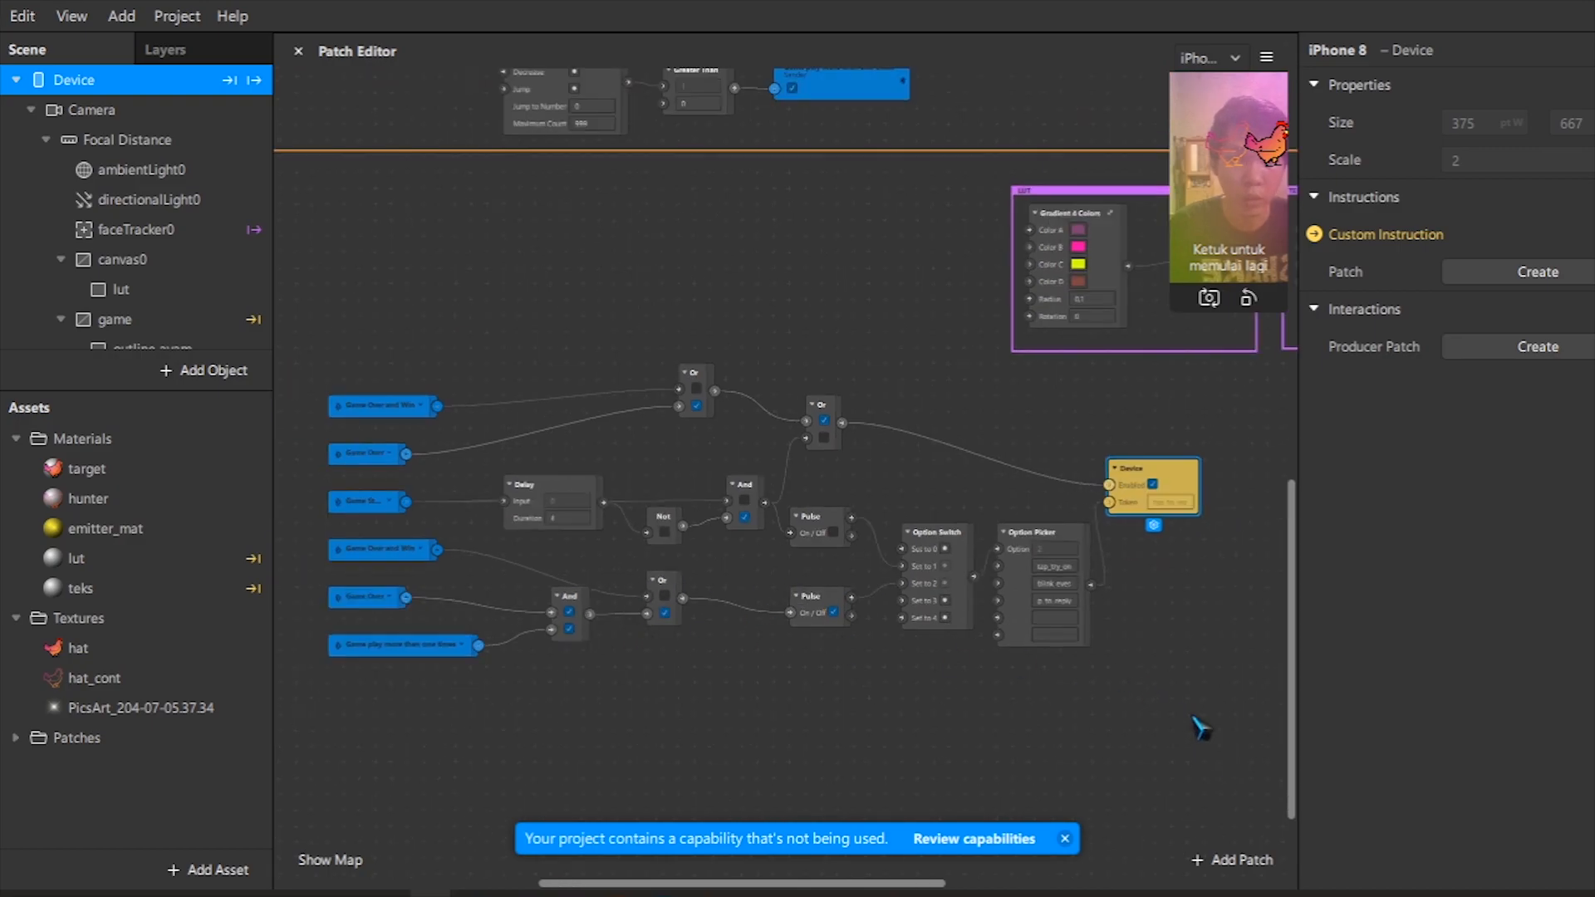
left_click_drag(1239, 736, 336, 398)
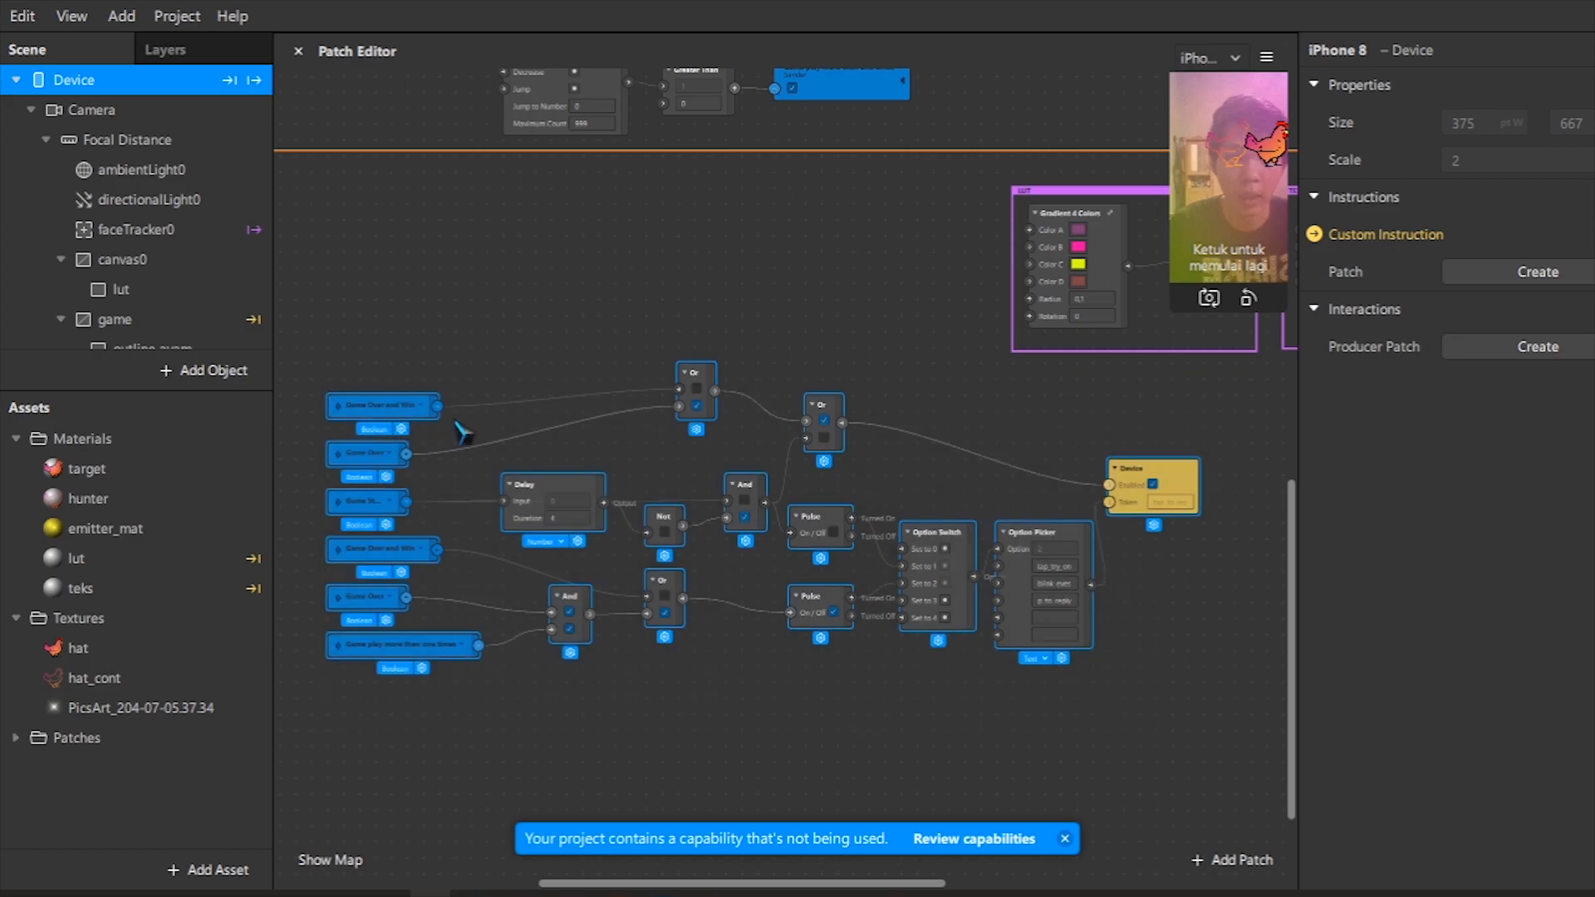
right_click(1023, 641)
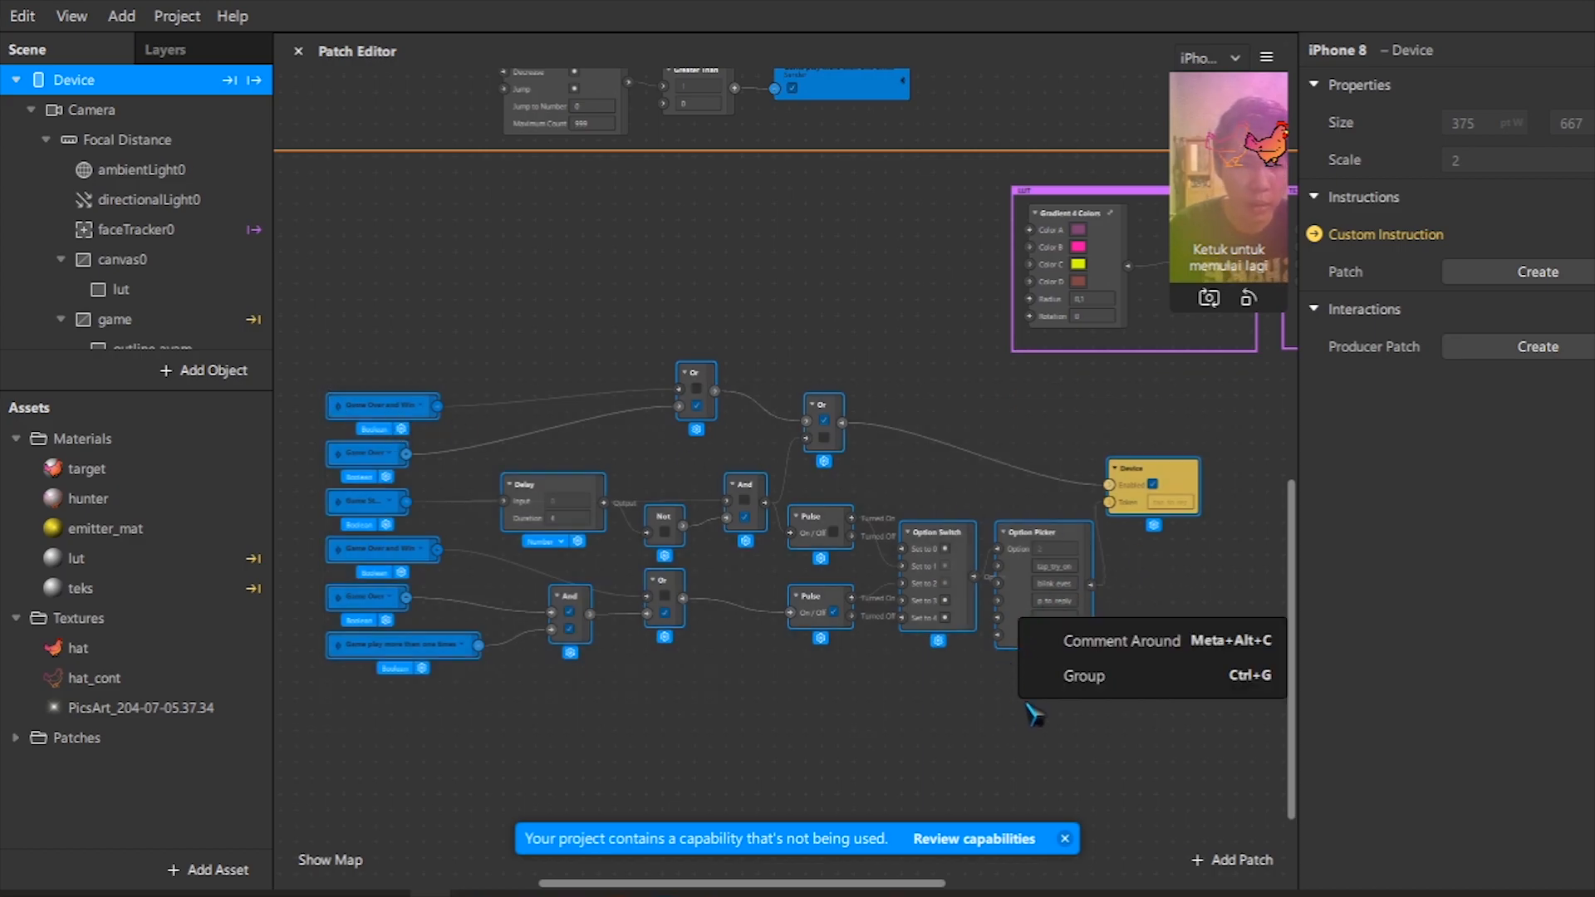
left_click(1085, 651)
Rename the new comment as INSTRUKSI and color it green.
scroll(354, 369, "up", 3)
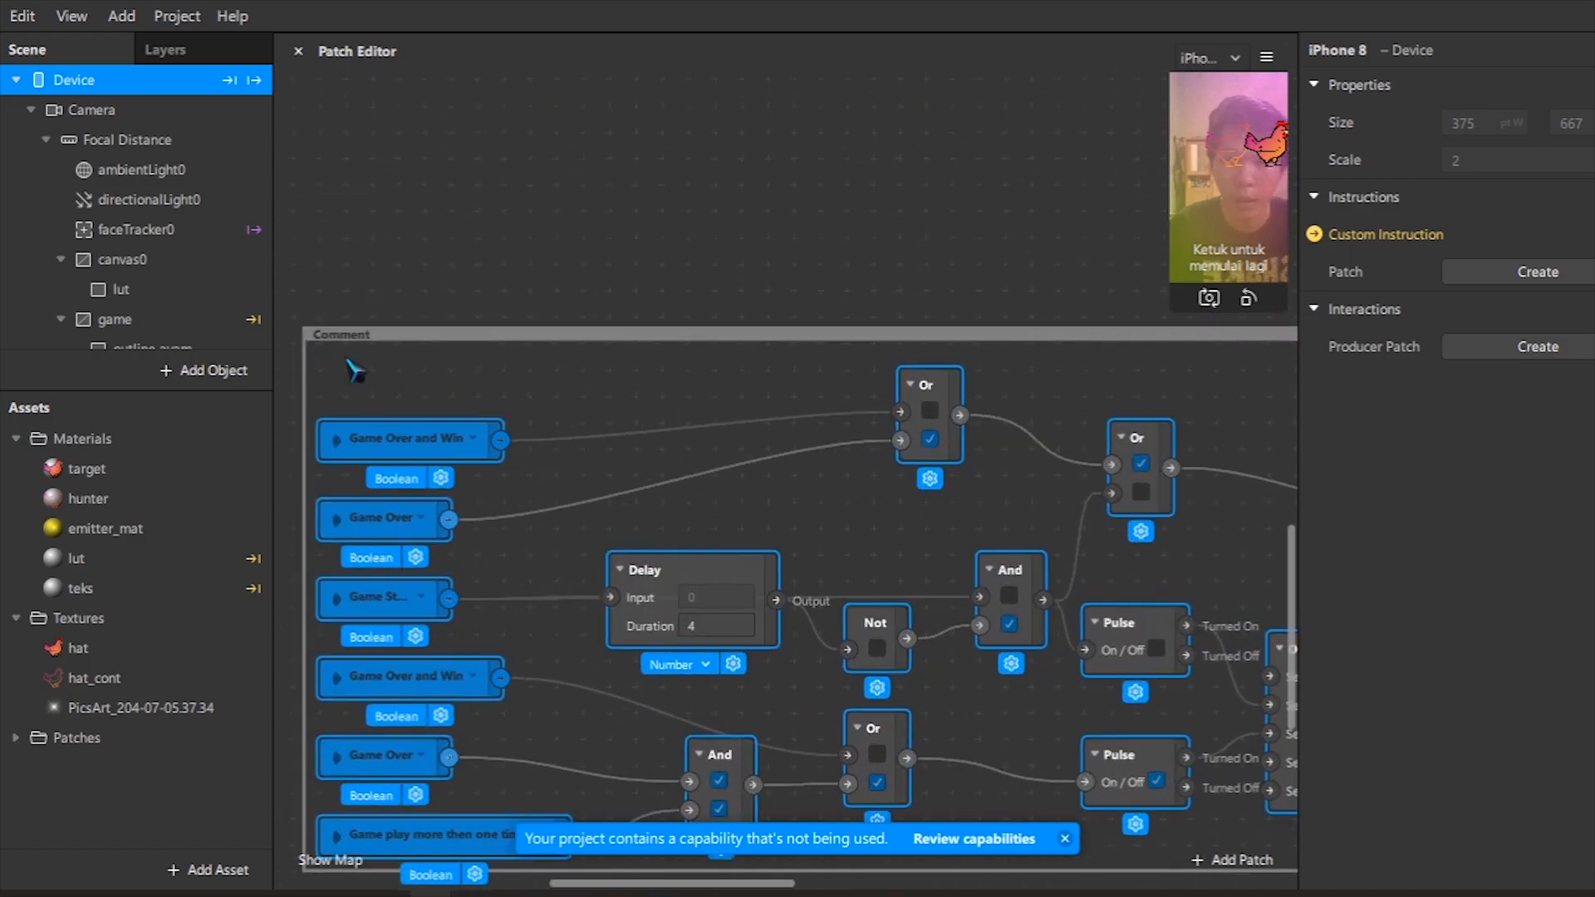
scroll(346, 358, "up", 1)
double_click(357, 338)
left_click(688, 256)
left_click_drag(484, 347, 405, 359)
double_click(372, 349)
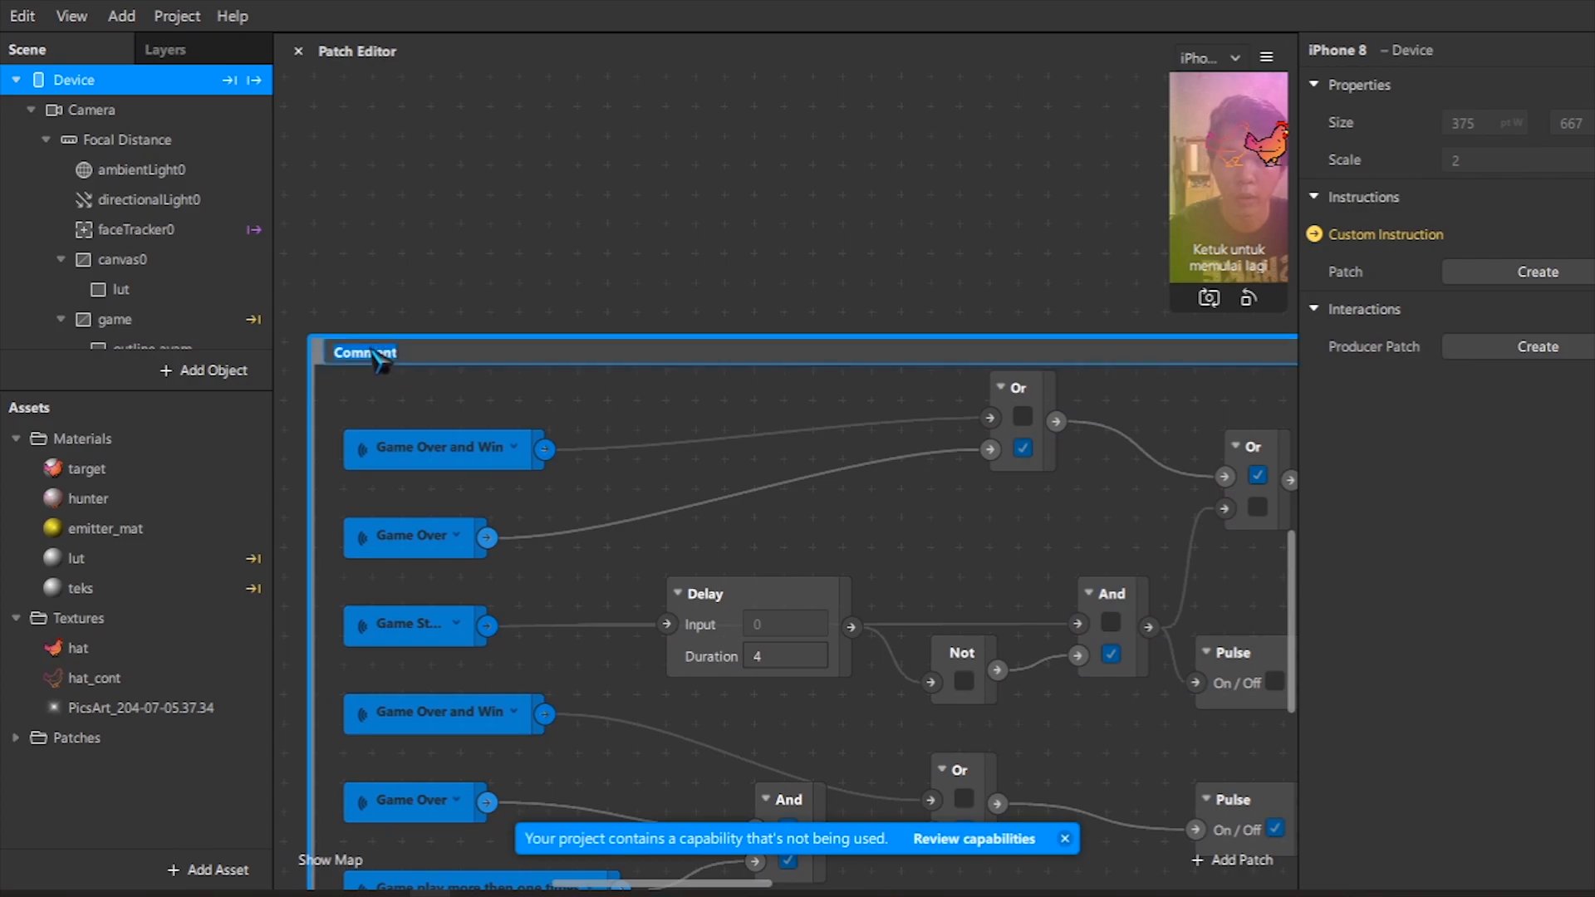
type("INSTRUKSI")
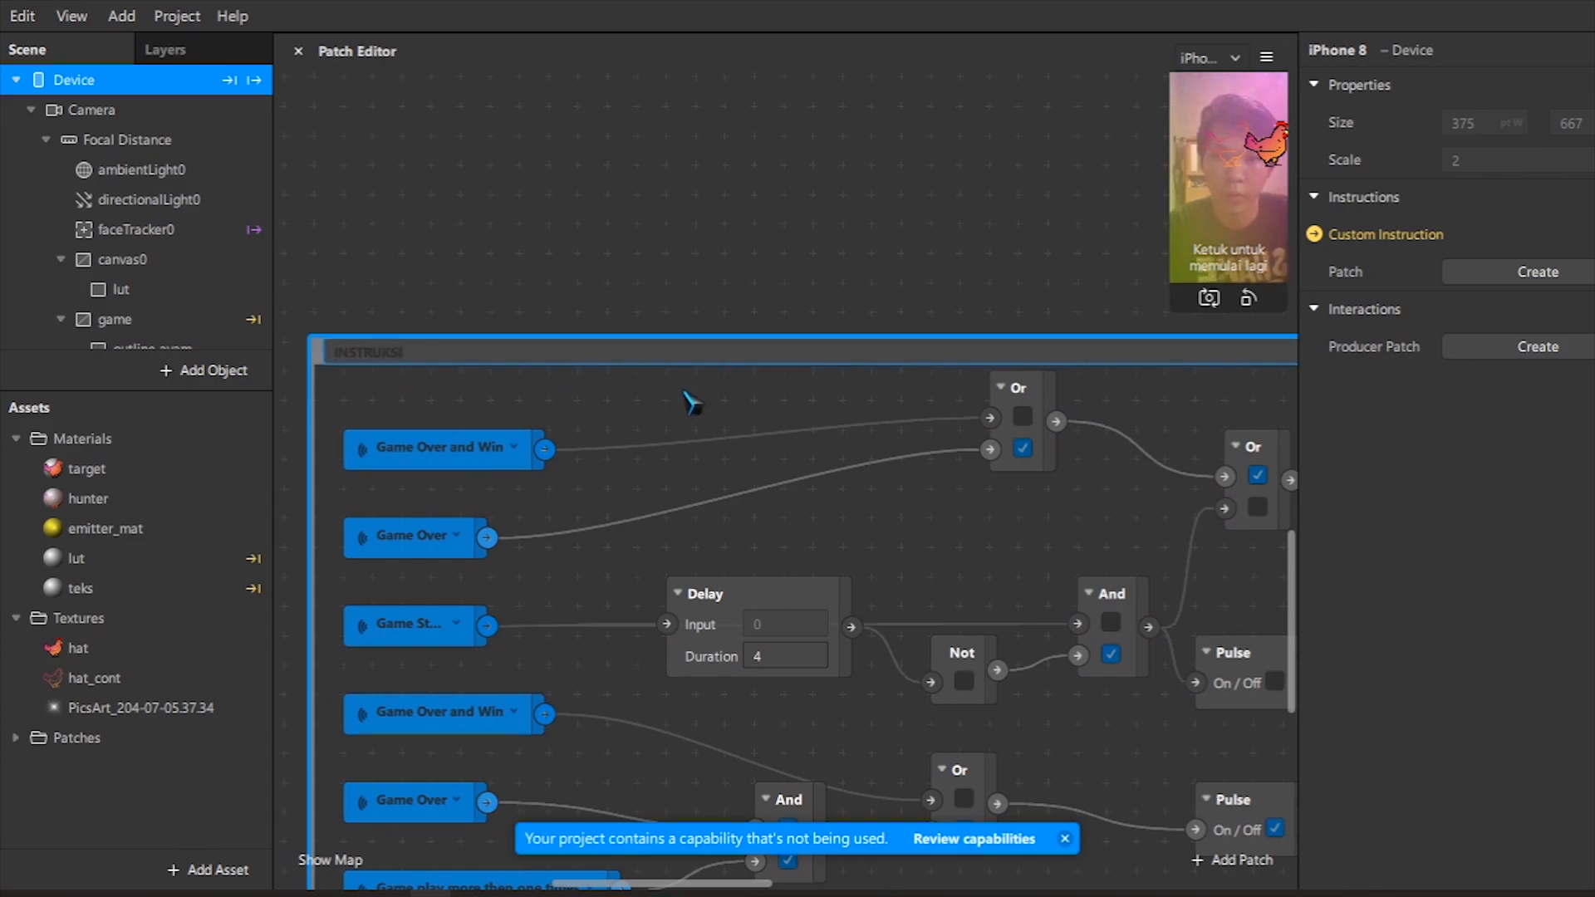
key("Return")
right_click(615, 354)
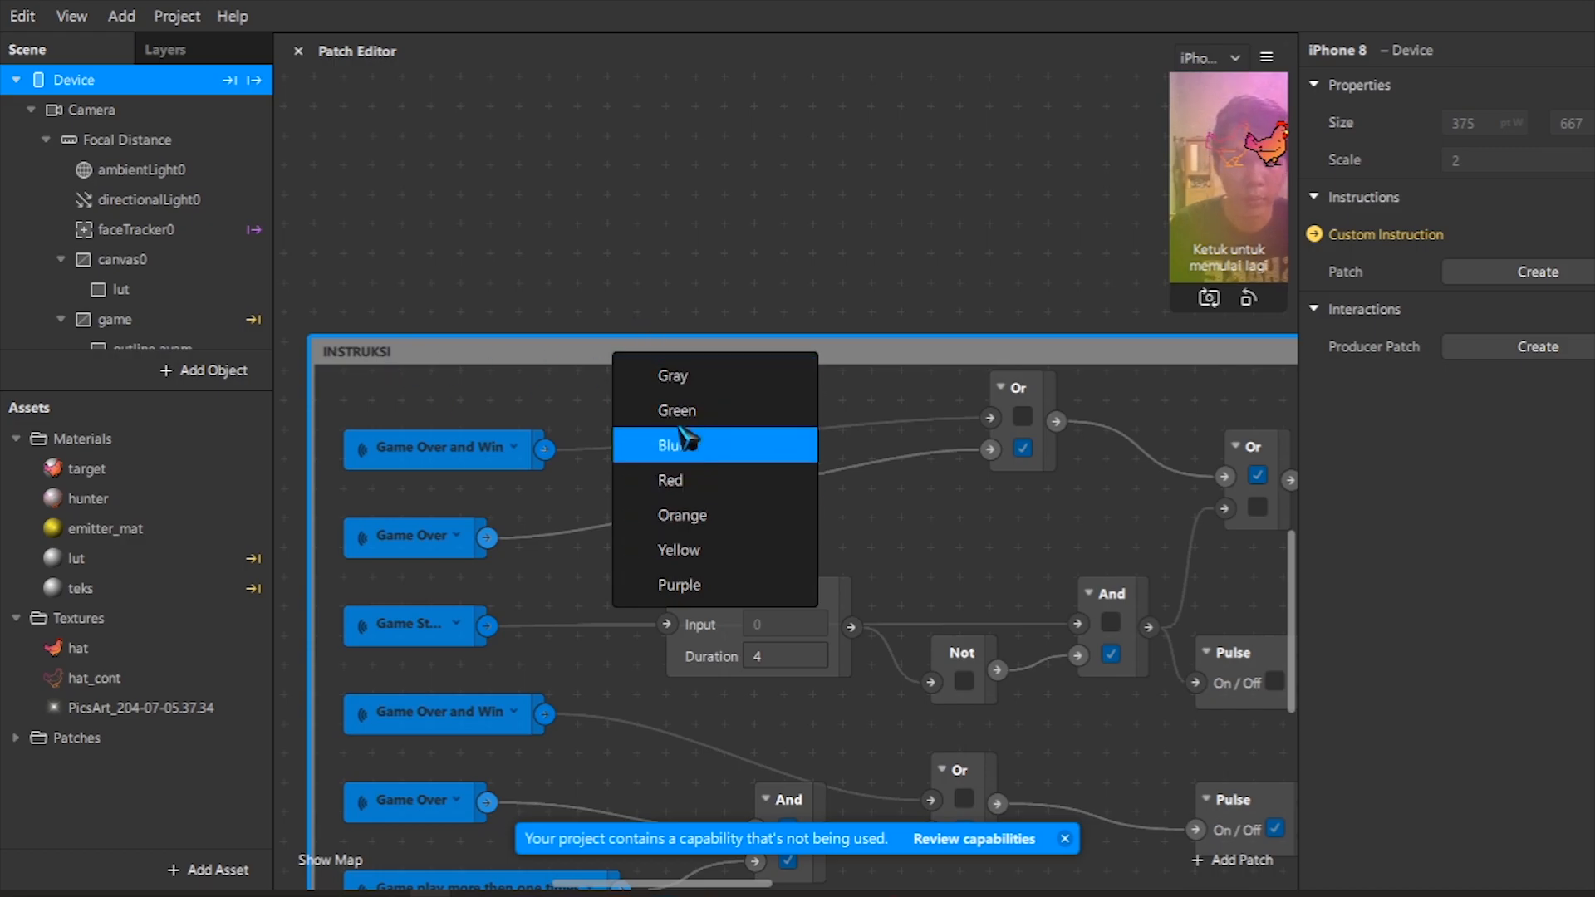
left_click(709, 422)
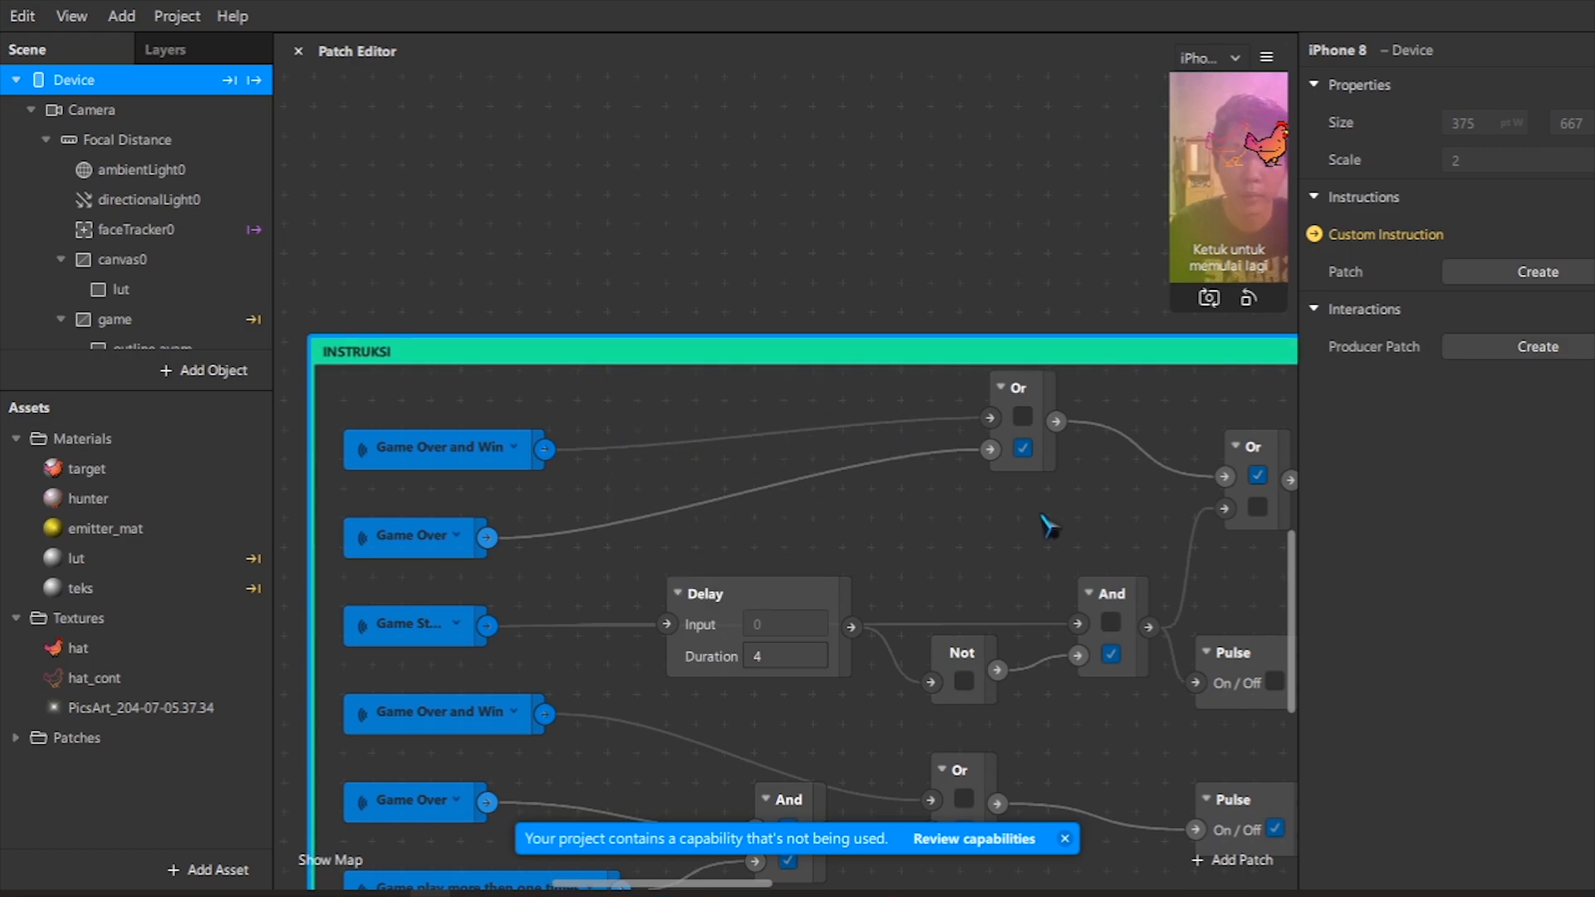
Rearrange the patches inside the INSTRUKSI comment.
scroll(1003, 497, "down", 3)
scroll(1025, 726, "up", 2)
left_click_drag(985, 468, 718, 275)
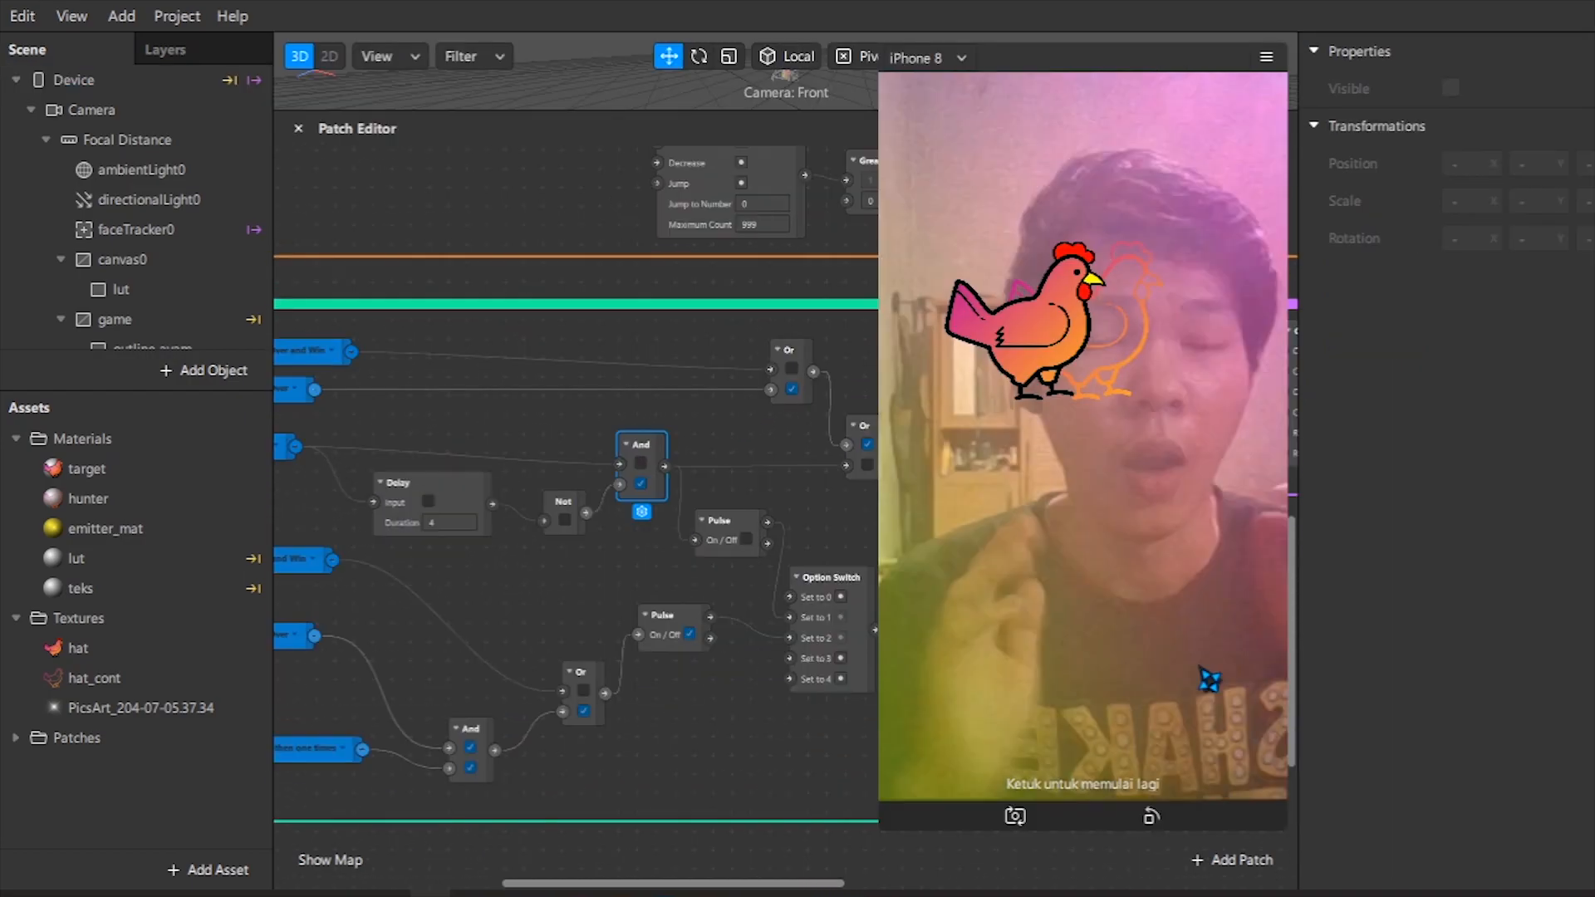